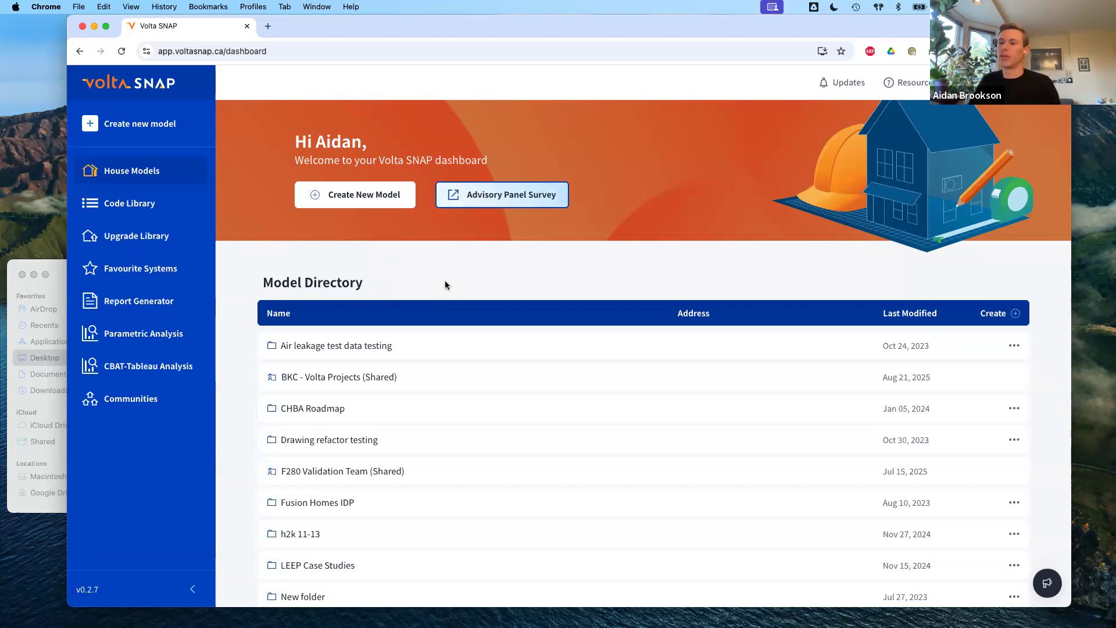
Look through the model directory and the code library's basement wall codes, and return to the dashboard.
scroll(457, 294, down, 1)
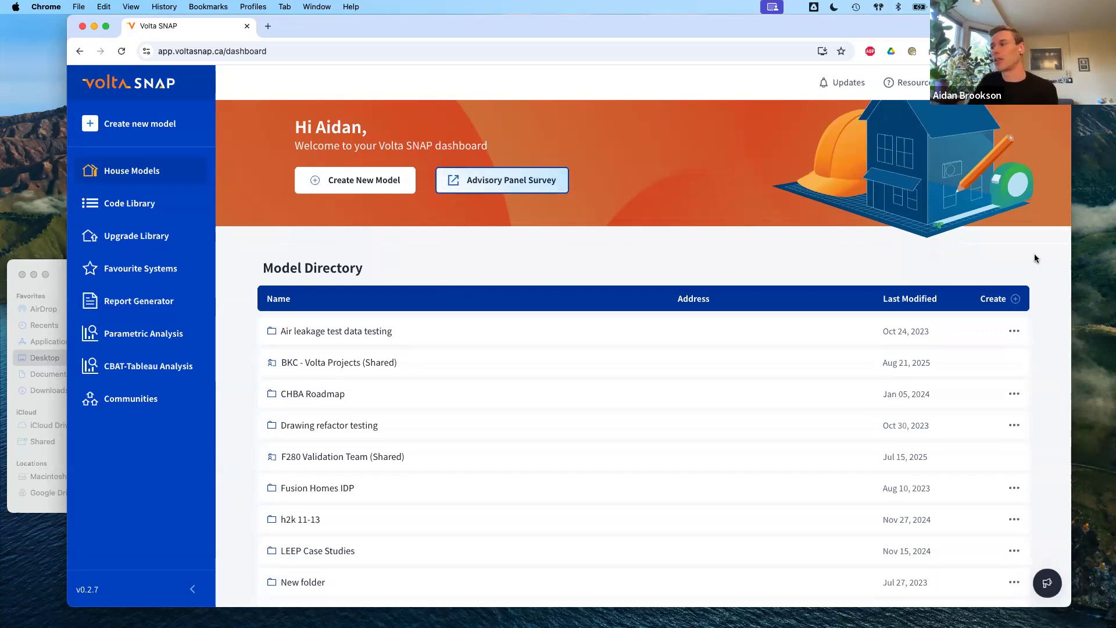
click(1006, 299)
click(733, 258)
scroll(442, 407, down, 6)
scroll(473, 353, up, 6)
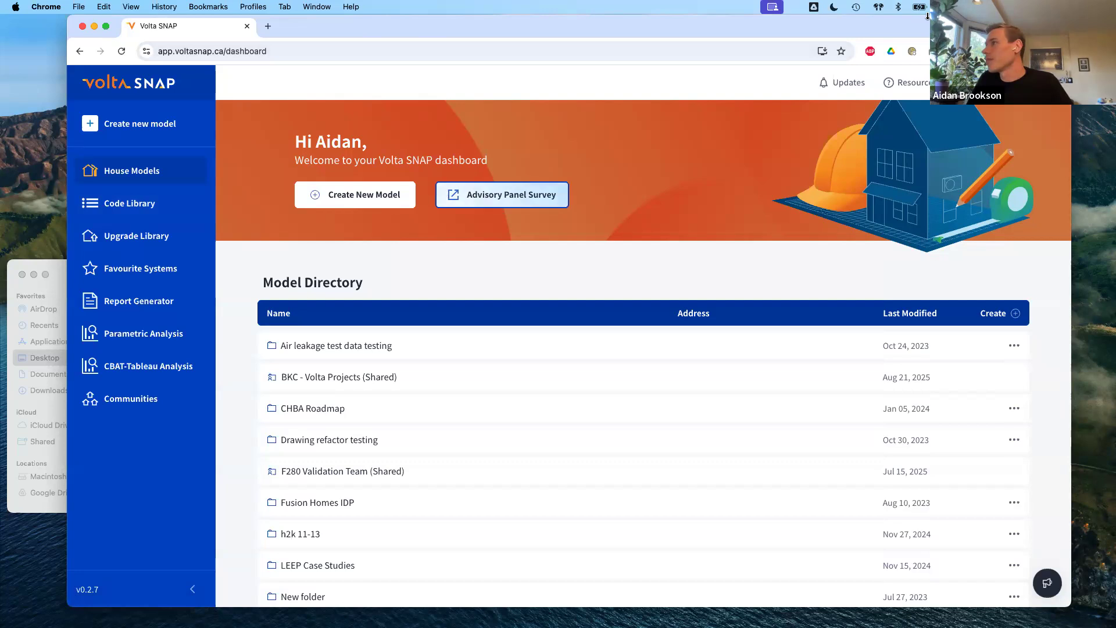
drag(914, 15, 914, 50)
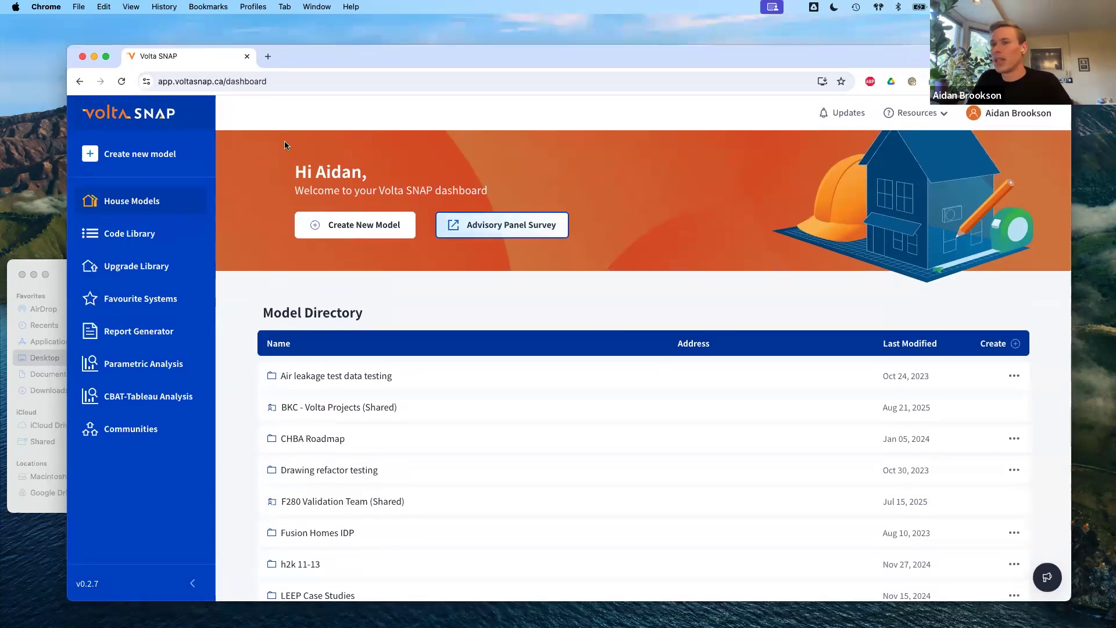
click(178, 236)
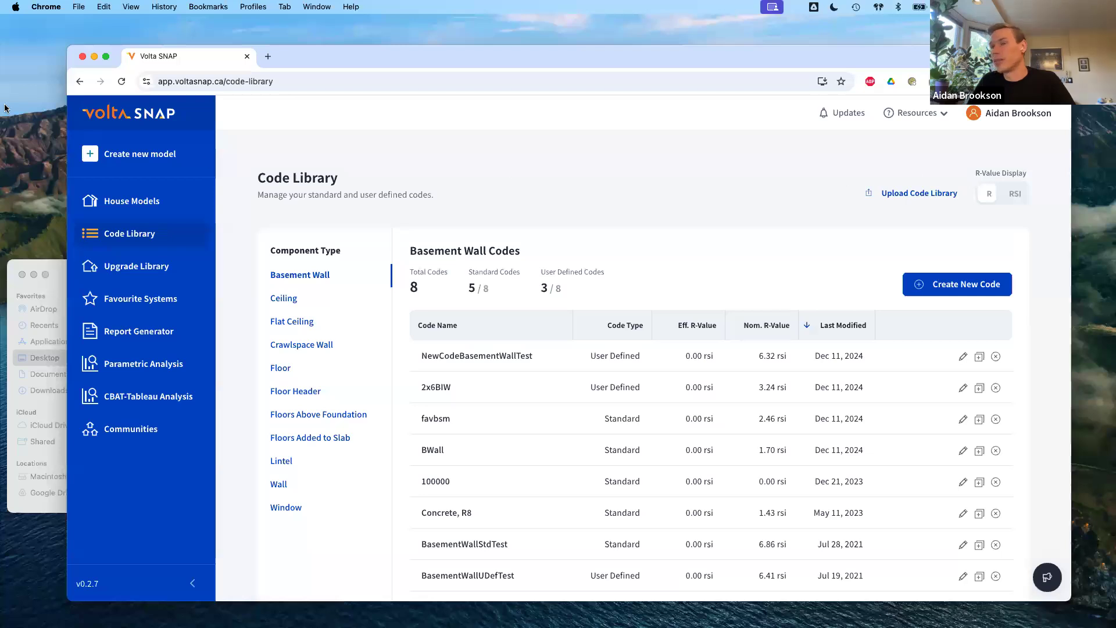
click(148, 125)
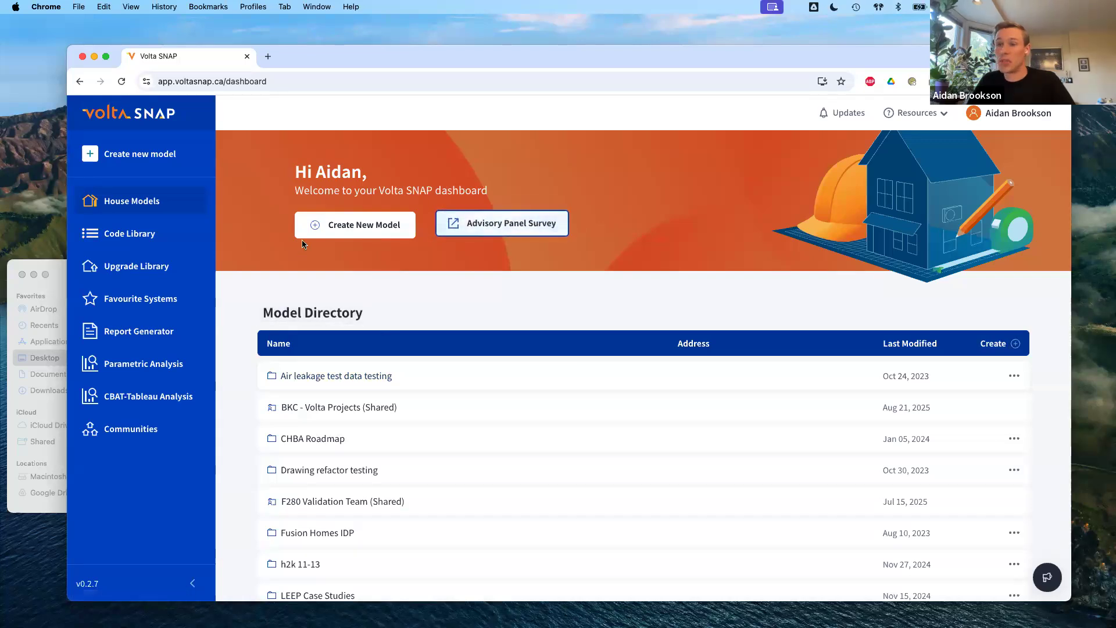
Create a standard model from scratch named CHBA BC Webinar.
click(378, 228)
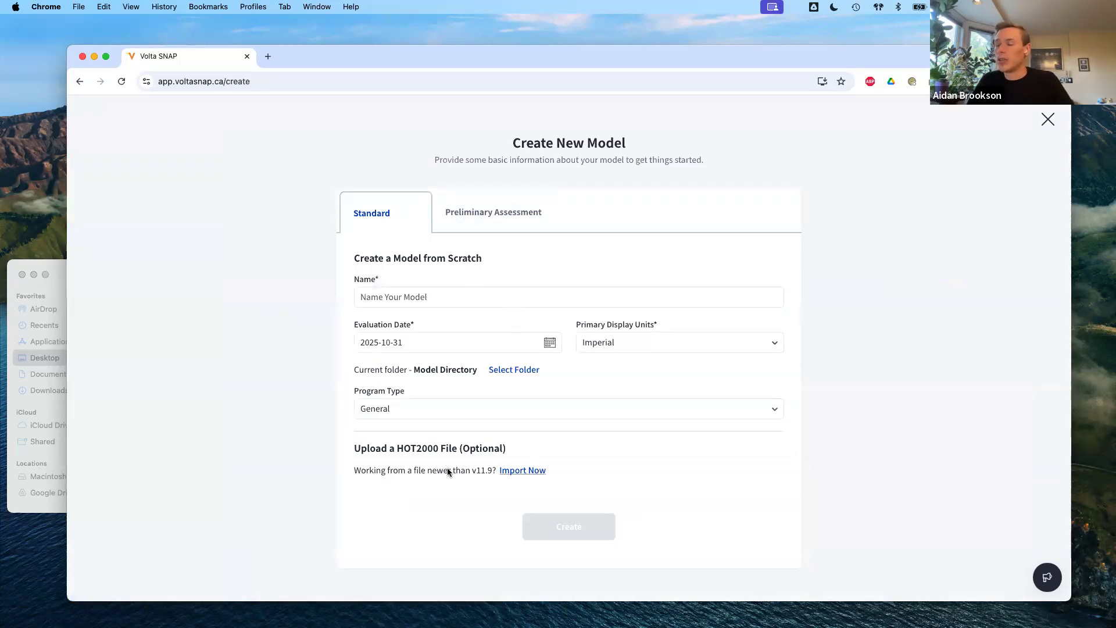
drag(447, 469, 640, 474)
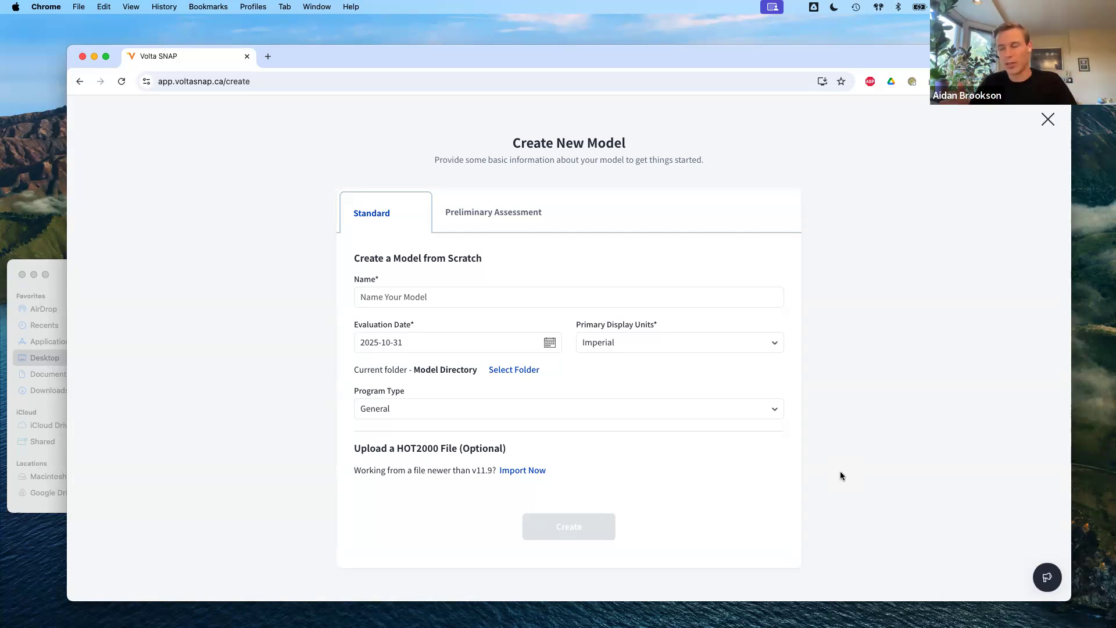
drag(361, 471, 632, 468)
click(700, 469)
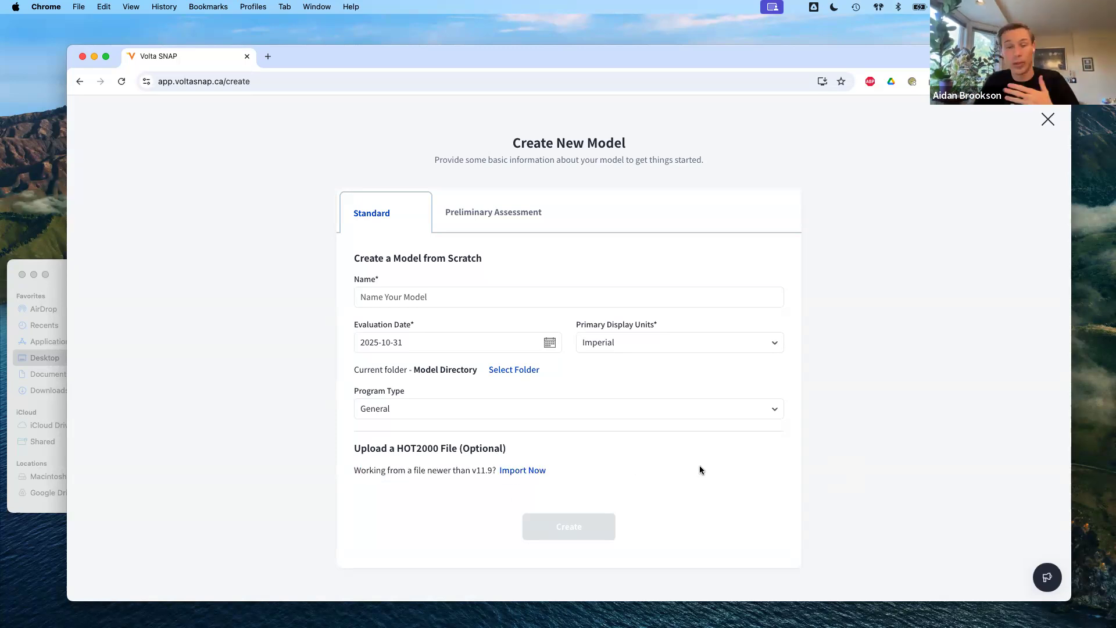
click(481, 290)
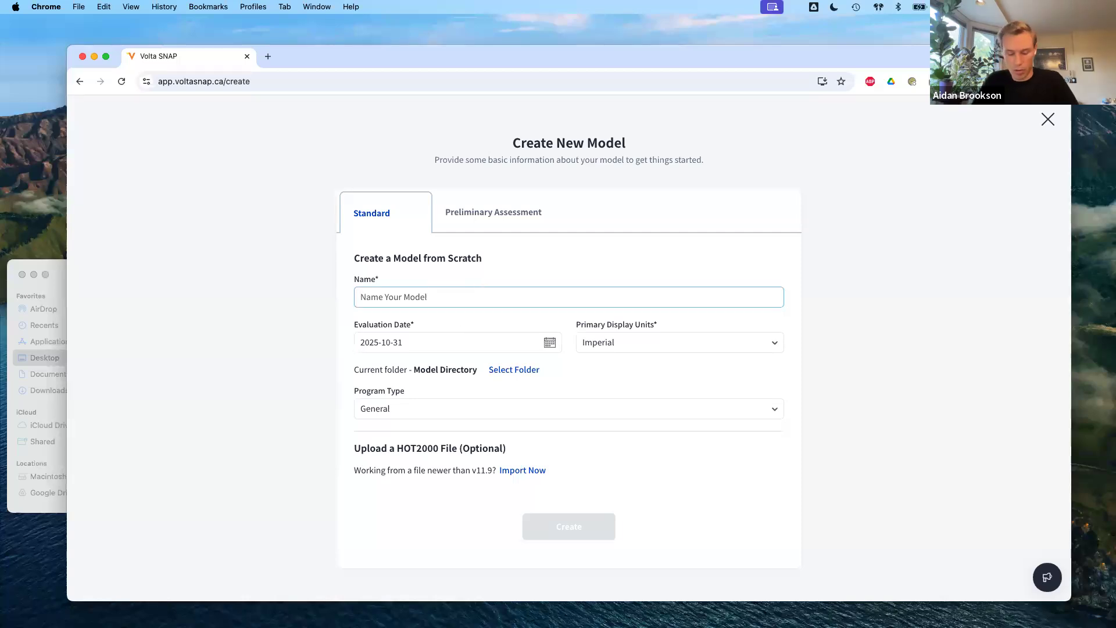
text(CHBA BC Webinar)
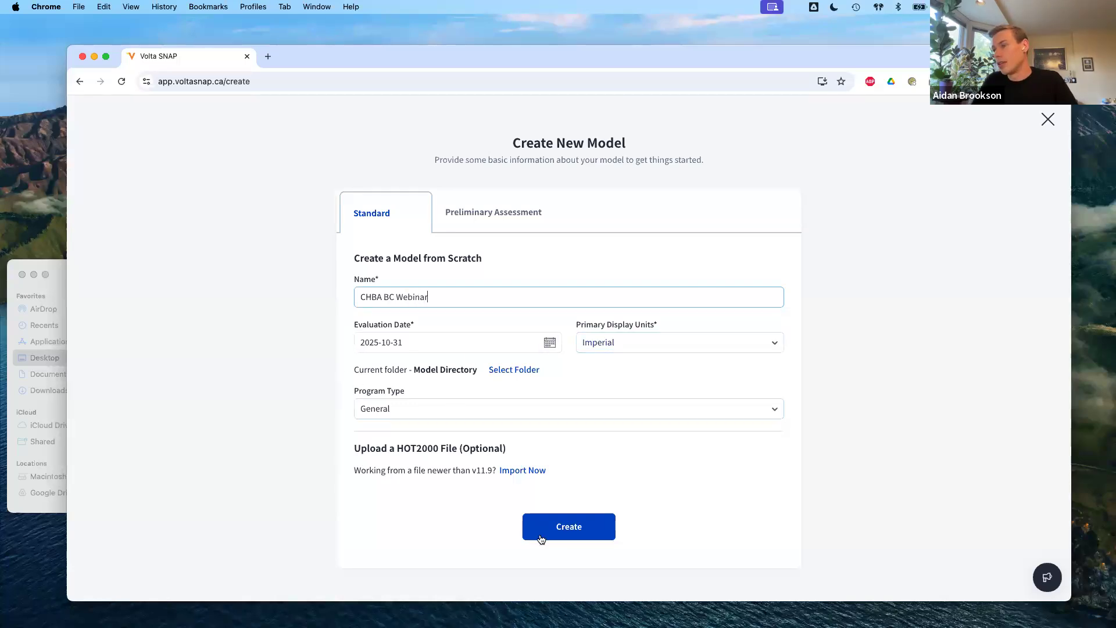
click(596, 539)
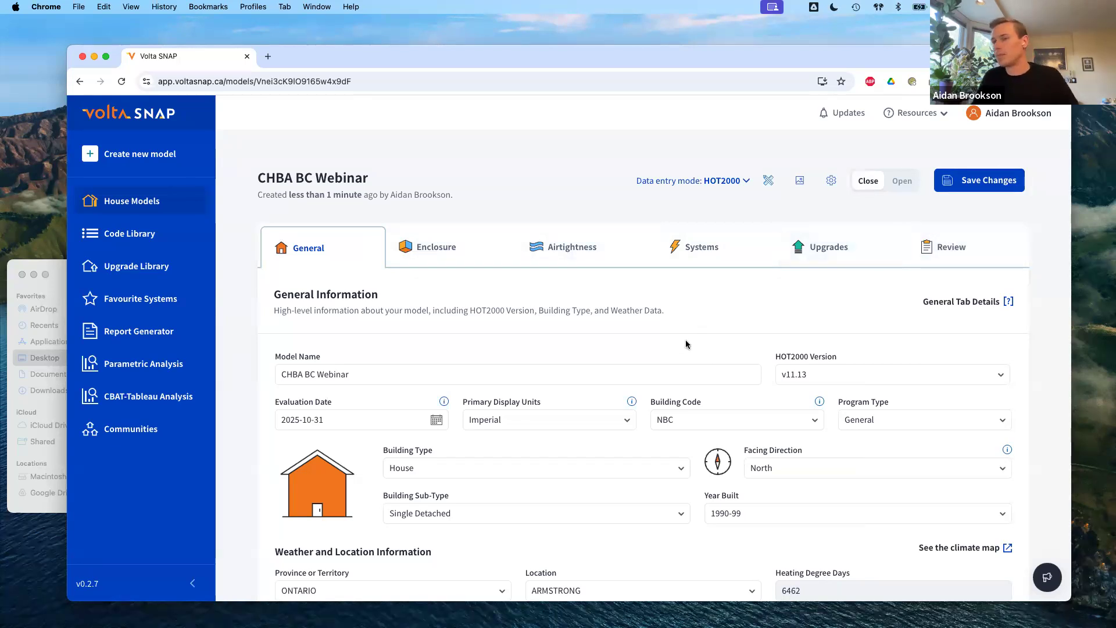
Set the model's province to British Columbia in the weather and location information.
scroll(692, 332, down, 1)
scroll(676, 333, down, 1)
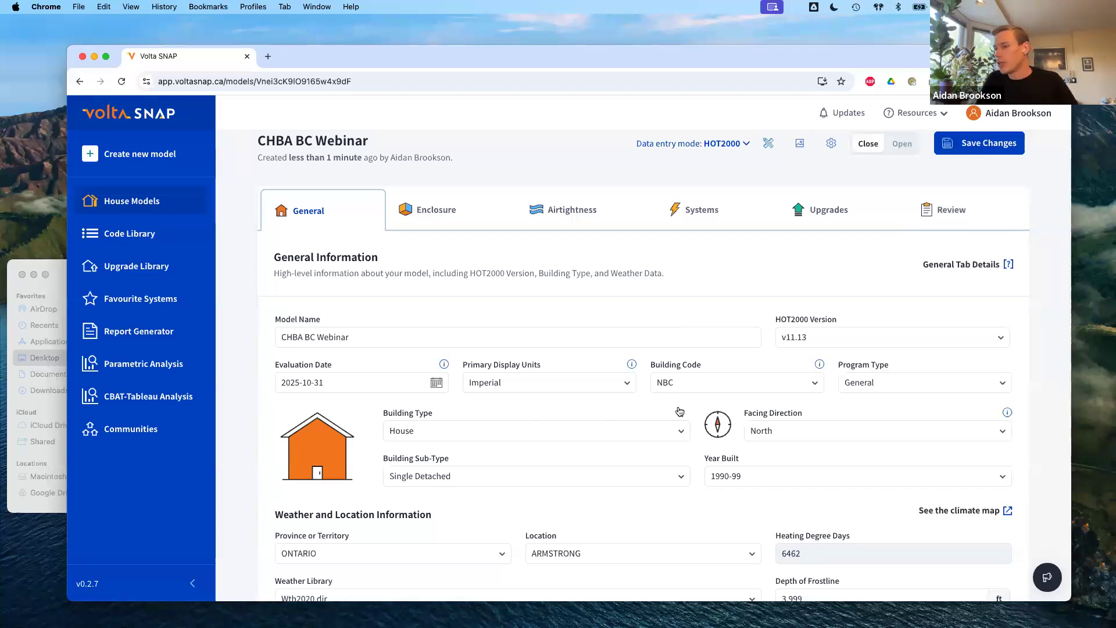
scroll(677, 404, down, 5)
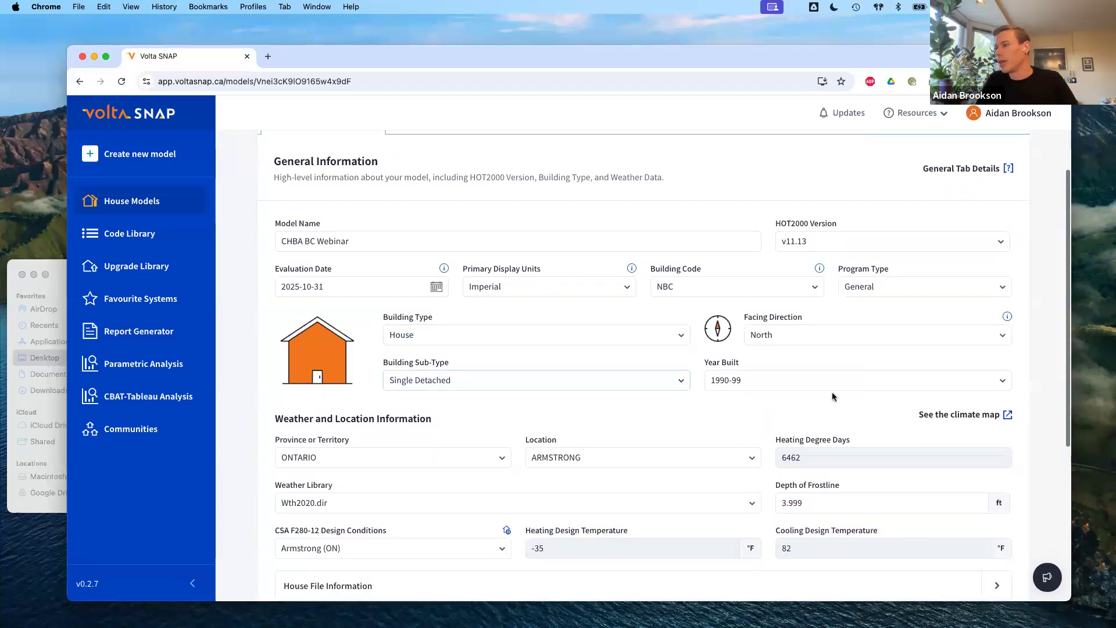
scroll(696, 406, down, 3)
click(433, 412)
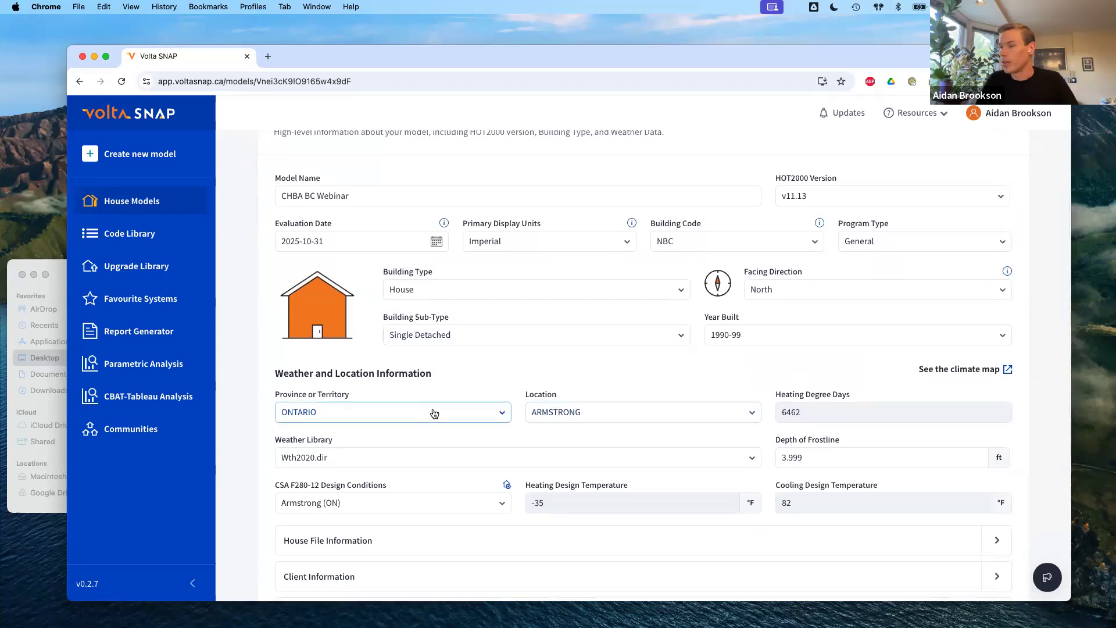
click(425, 412)
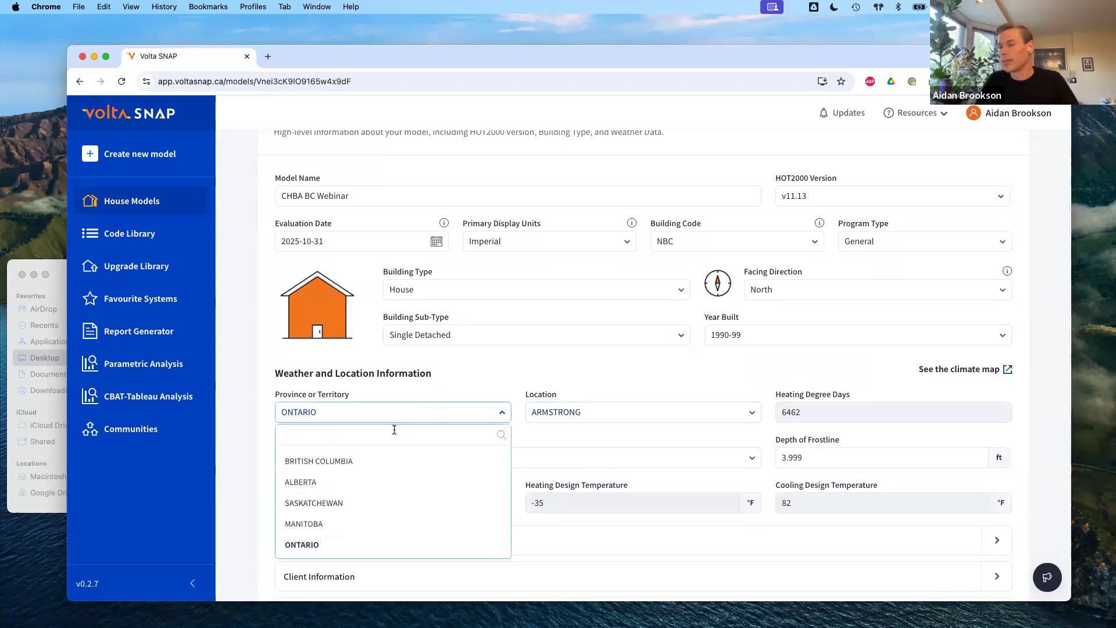
click(356, 461)
Find and choose WHISTLER - NESTERS as the model's weather location.
click(585, 414)
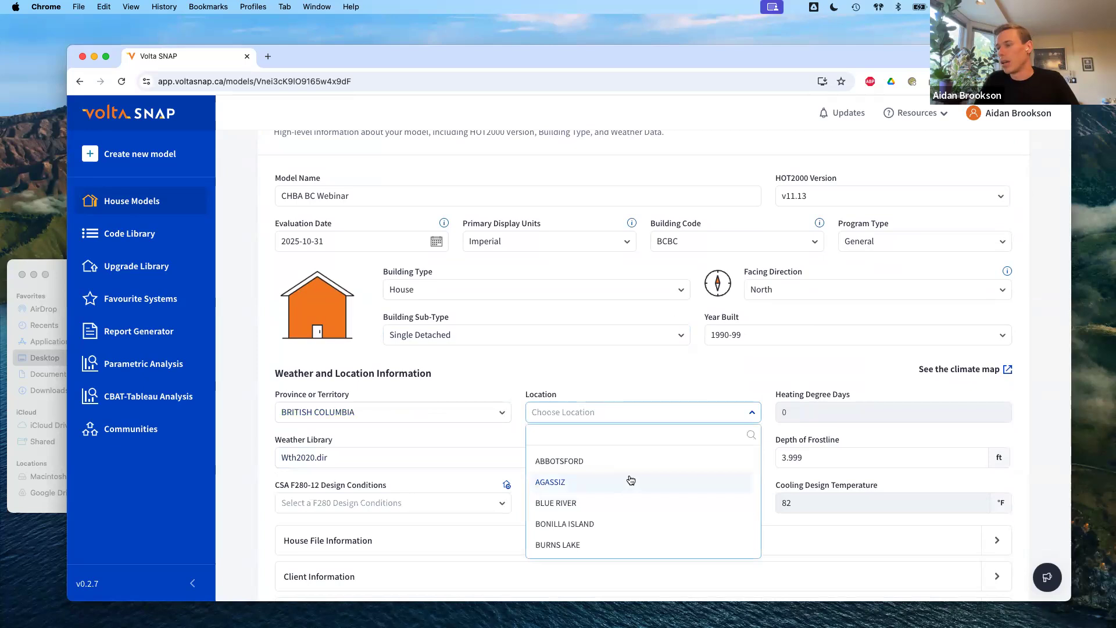
scroll(629, 479, down, 1)
scroll(629, 475, down, 8)
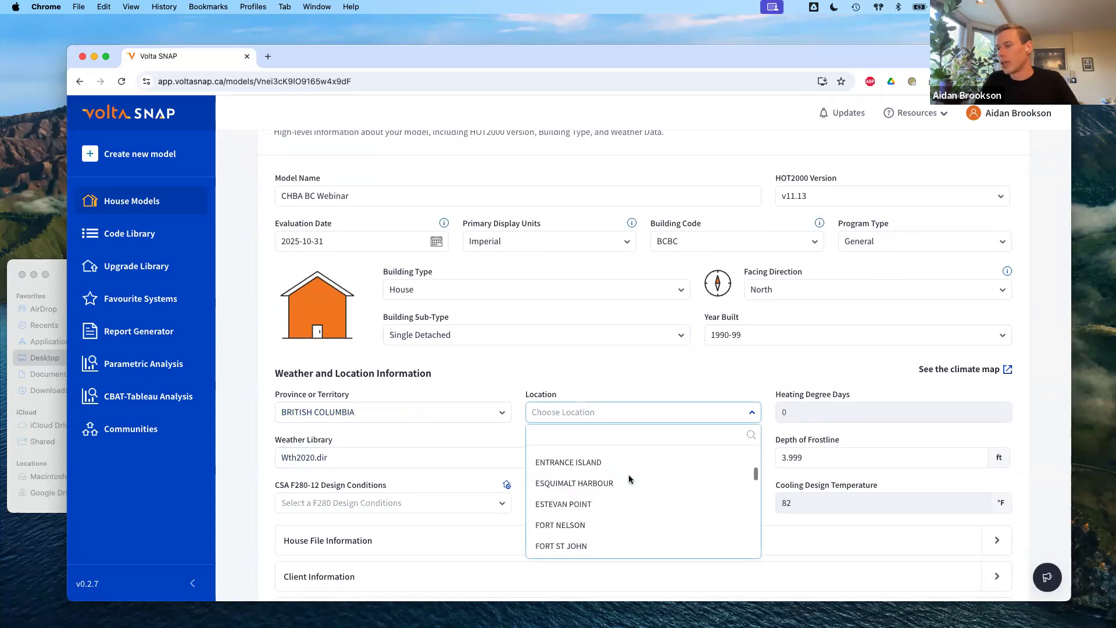
click(614, 437)
text(whi)
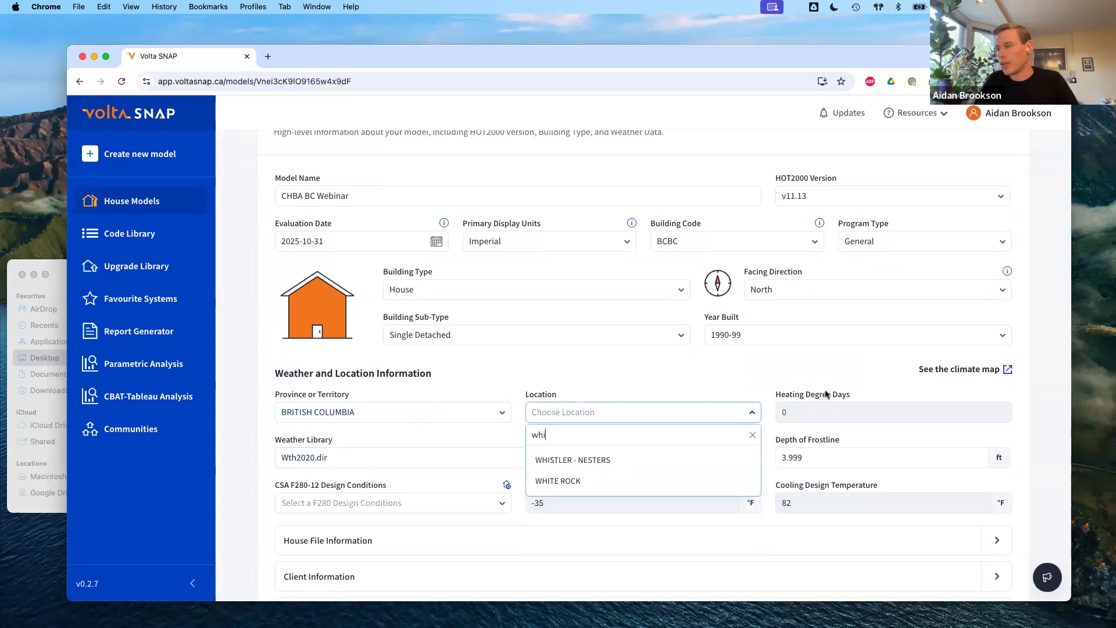
click(604, 461)
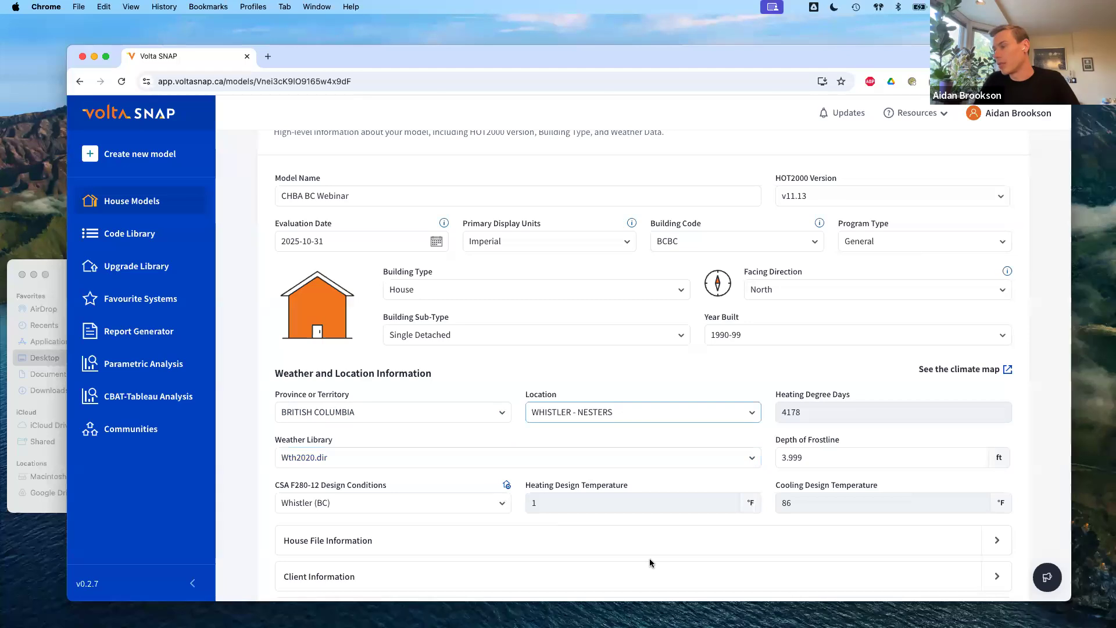
Switch the heating and cooling design temperatures to °C.
click(750, 503)
click(751, 478)
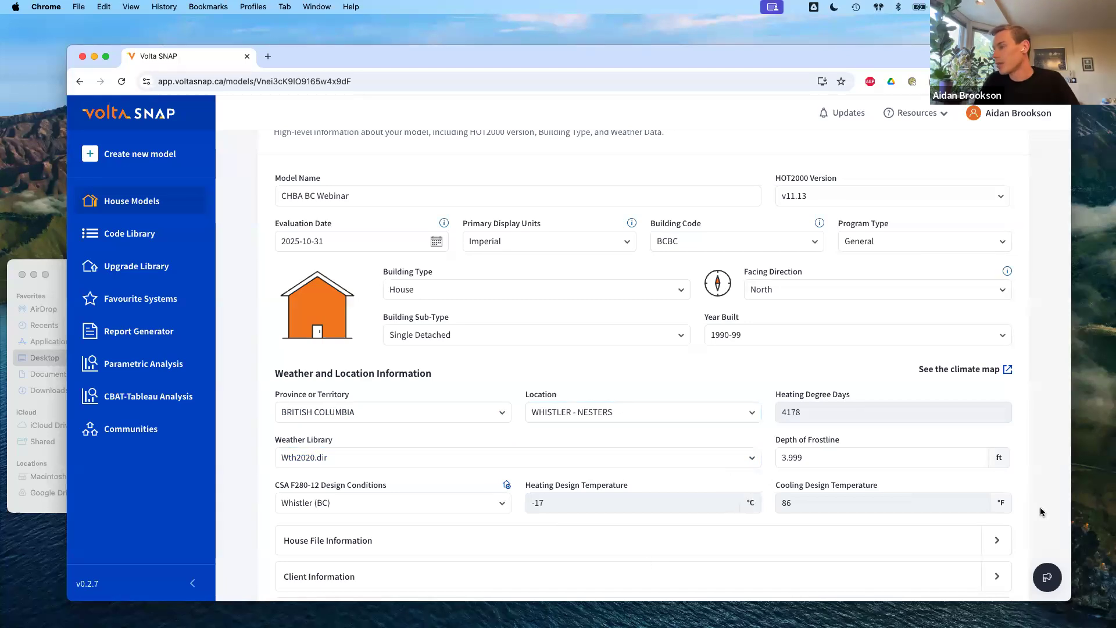
click(1000, 504)
click(1004, 483)
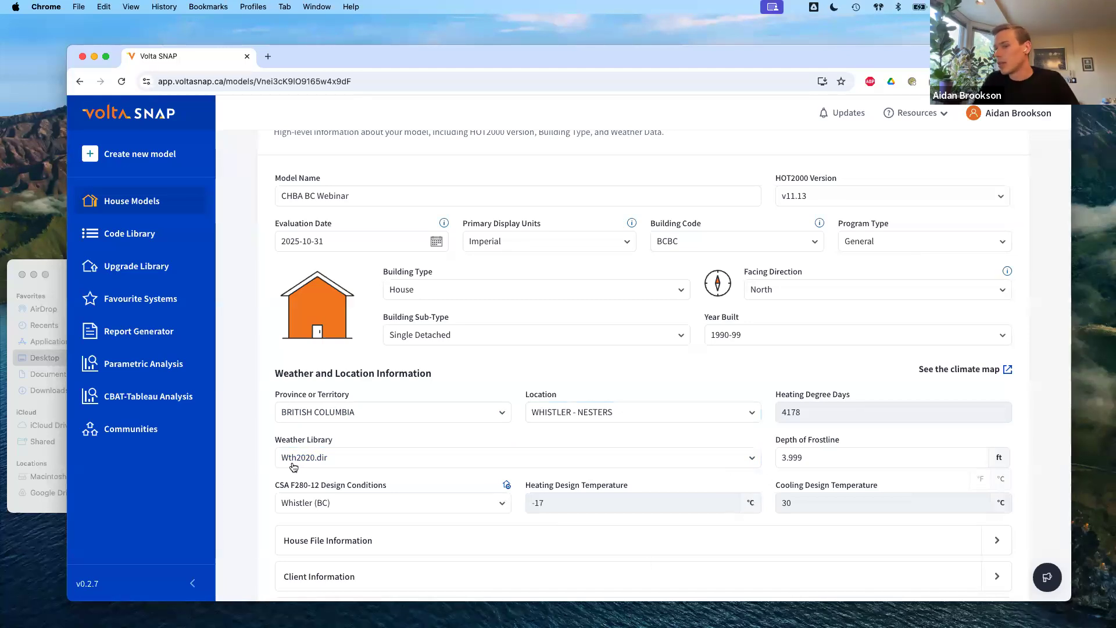
drag(274, 487, 627, 493)
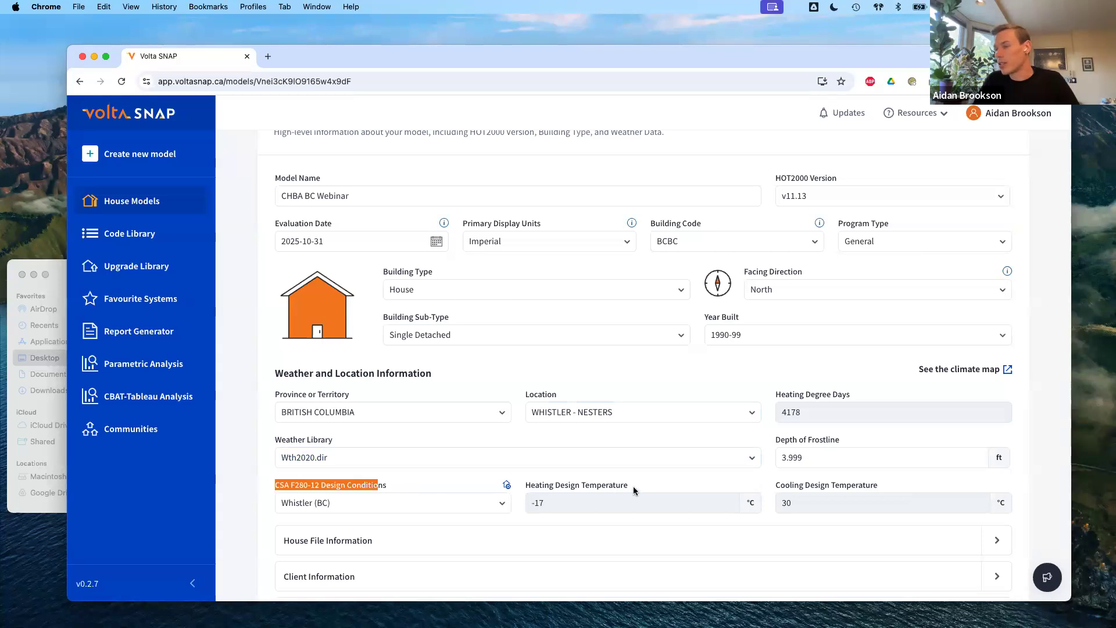
click(299, 478)
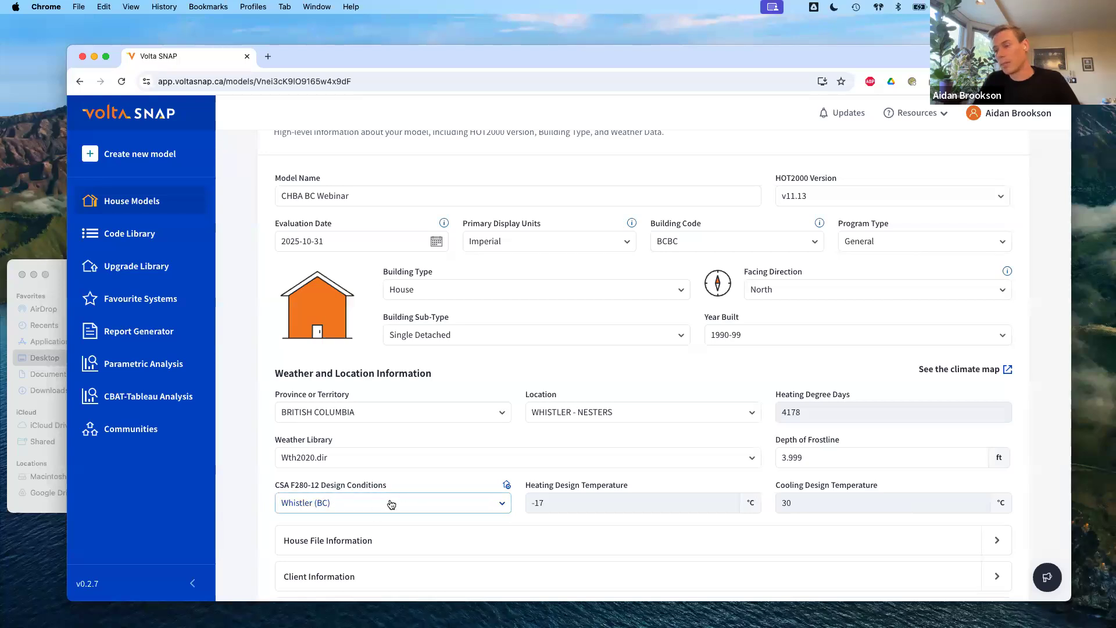
Set the CSA F280-12 design conditions to Abbotsford (BC) and browse the other available locations.
click(408, 504)
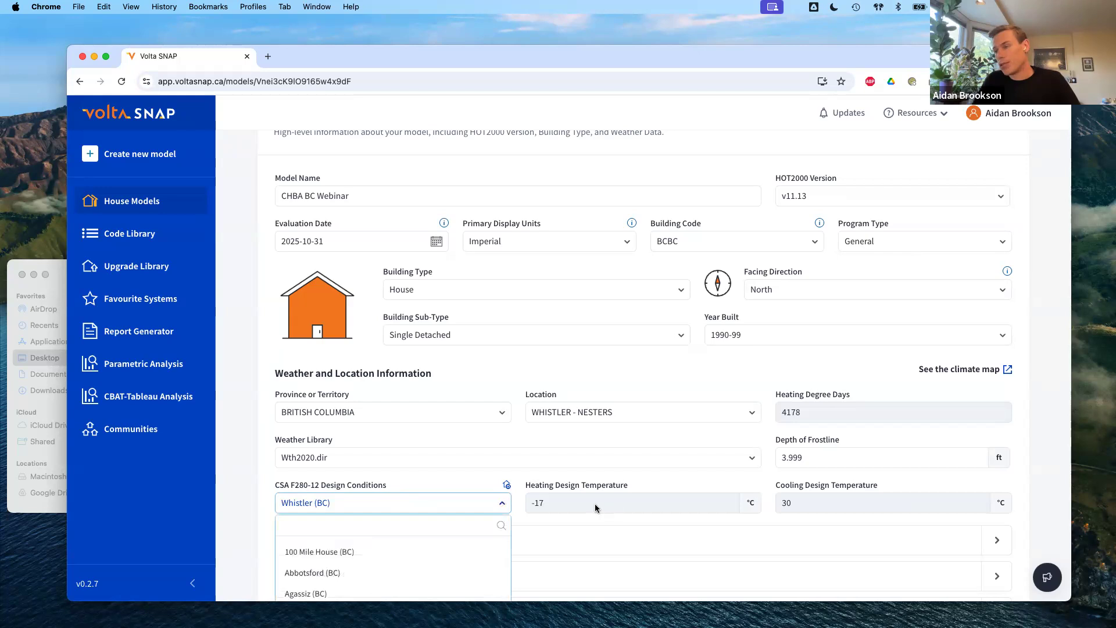
scroll(565, 502, down, 3)
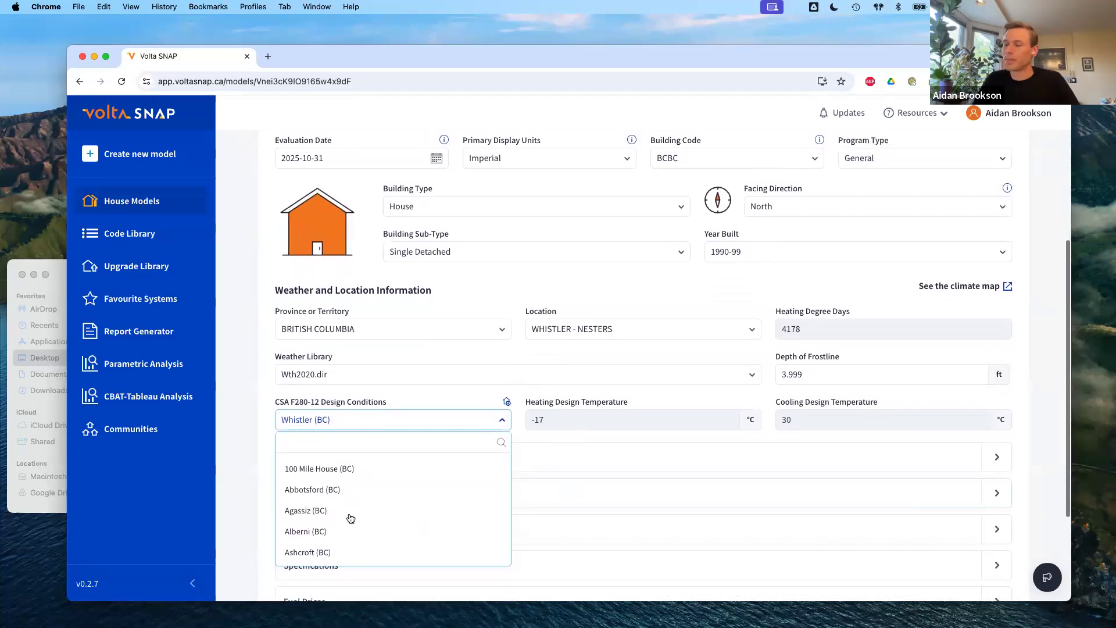
click(399, 490)
click(424, 424)
scroll(409, 488, down, 2)
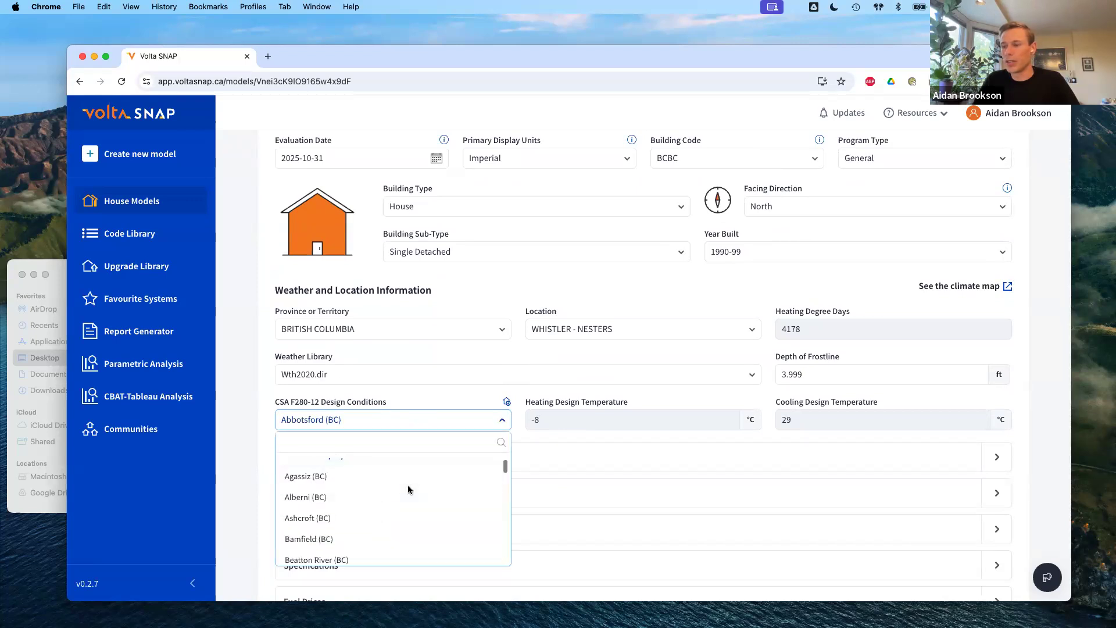
Open the HOT2000 climate map and examine the weather stations and zones across southern British Columbia.
click(951, 285)
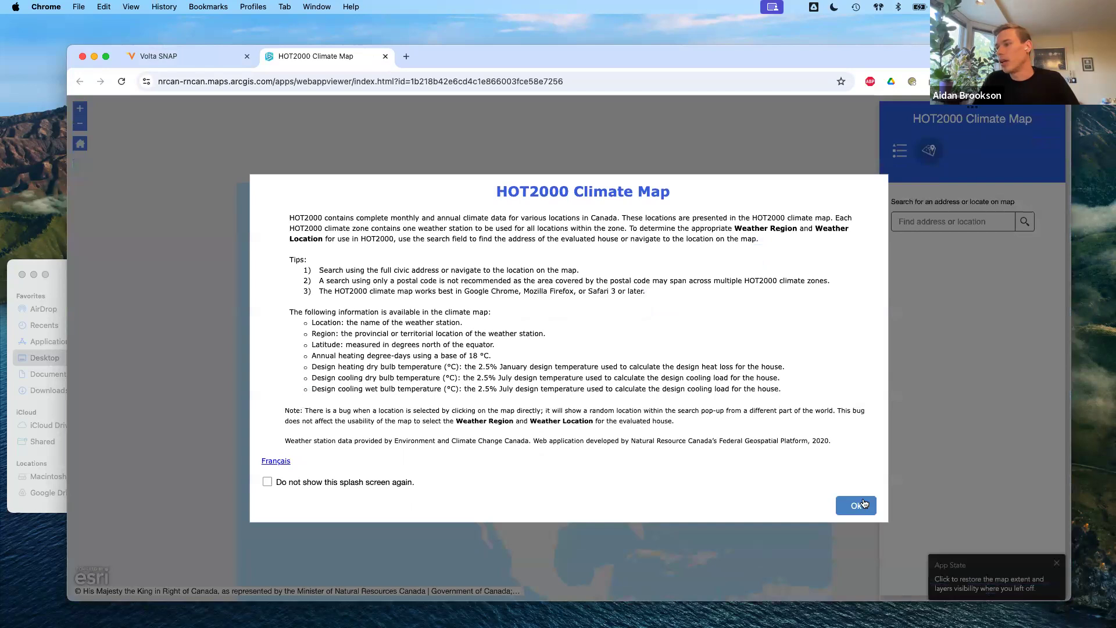
click(856, 505)
scroll(490, 389, up, 3)
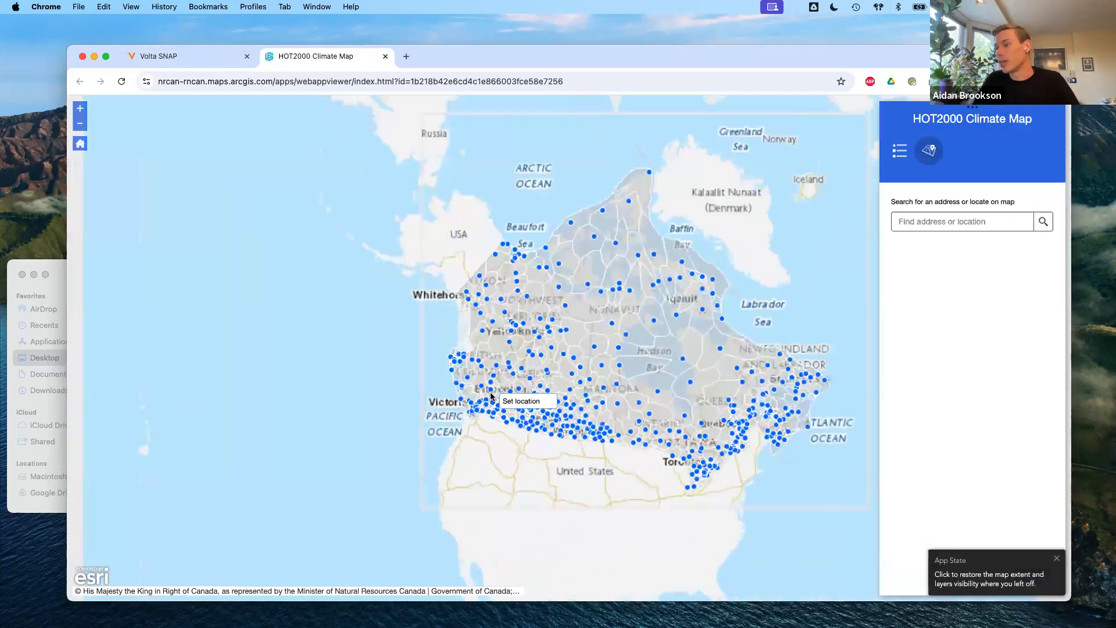
scroll(491, 397, up, 3)
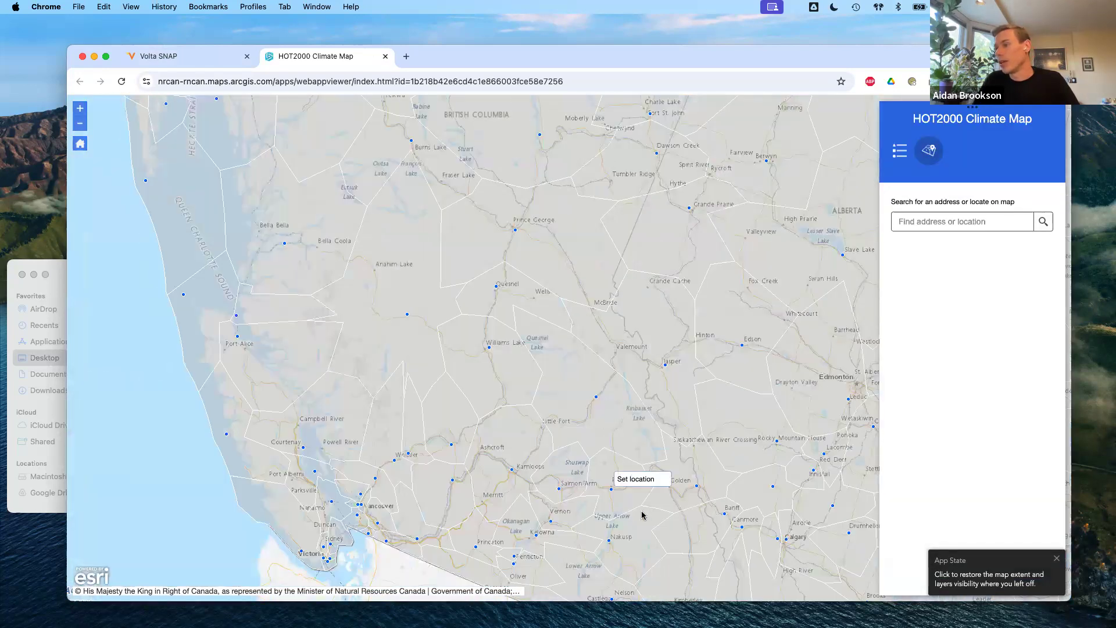
drag(565, 327, 511, 222)
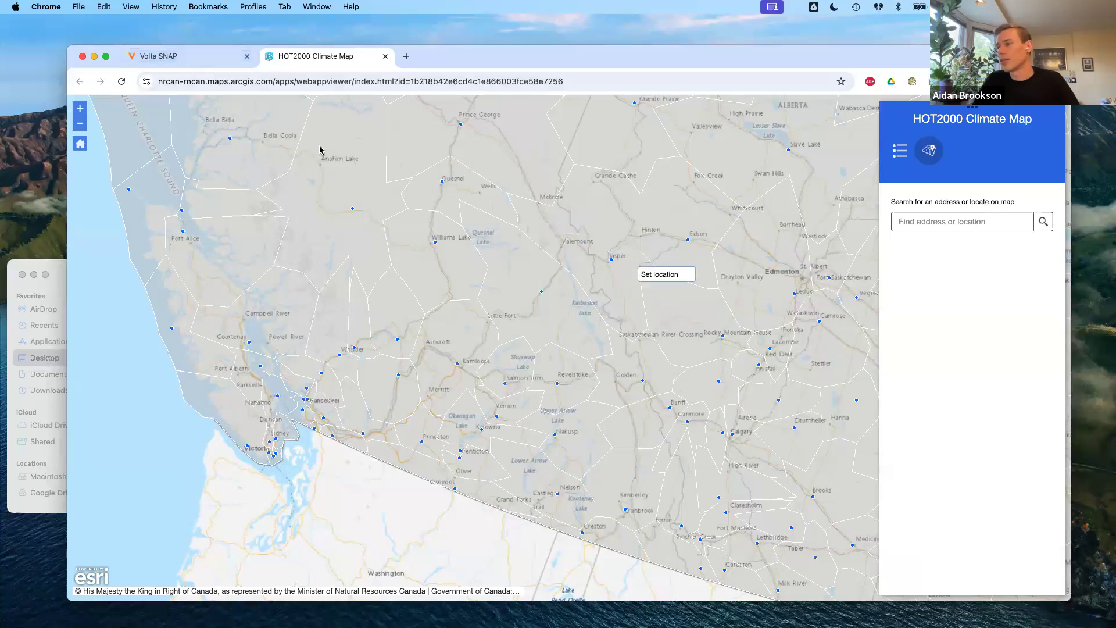
Return to the model, check the Alberta entries for the CSA F280-12 design conditions, and set them to Whistler (BC).
key(super+1)
click(404, 419)
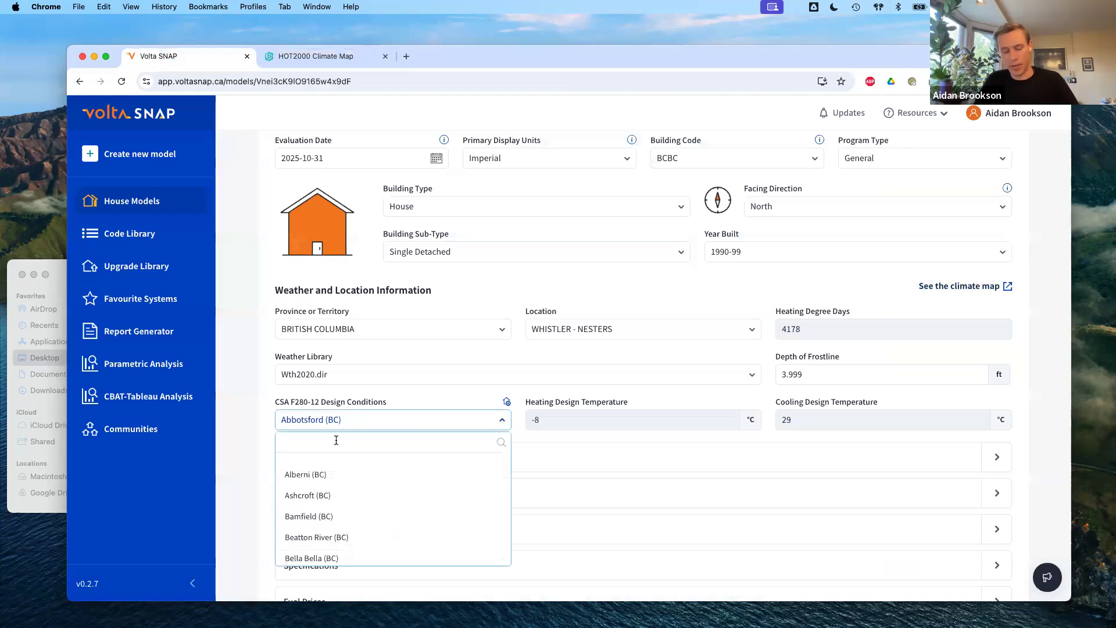
text(AB)
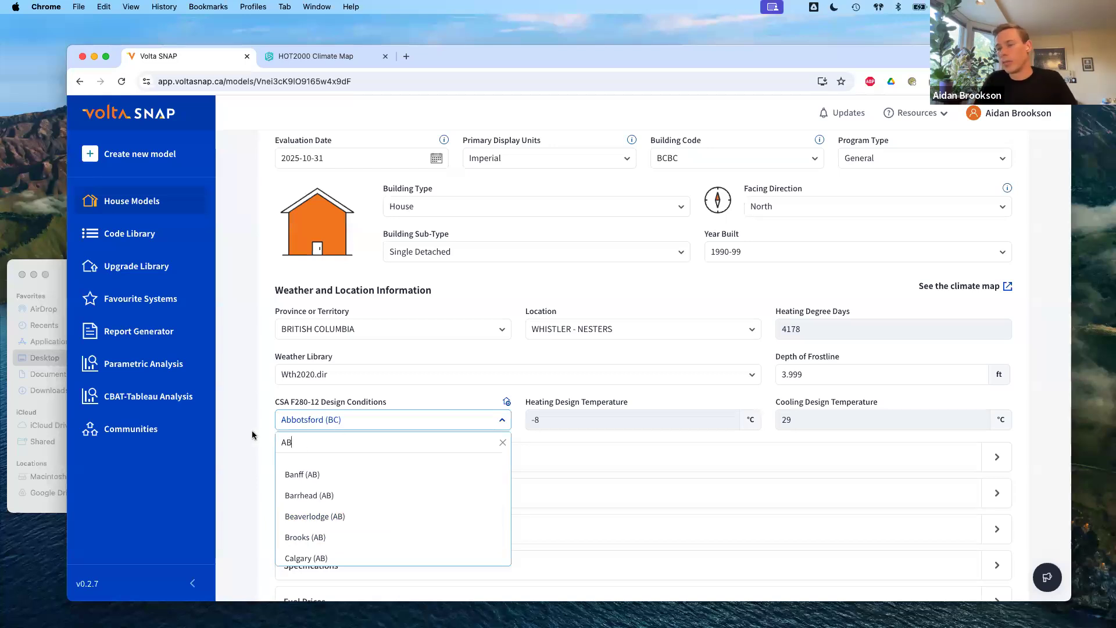
key(BackSpace)
key(BackSpace)
text(whis)
click(317, 465)
click(560, 314)
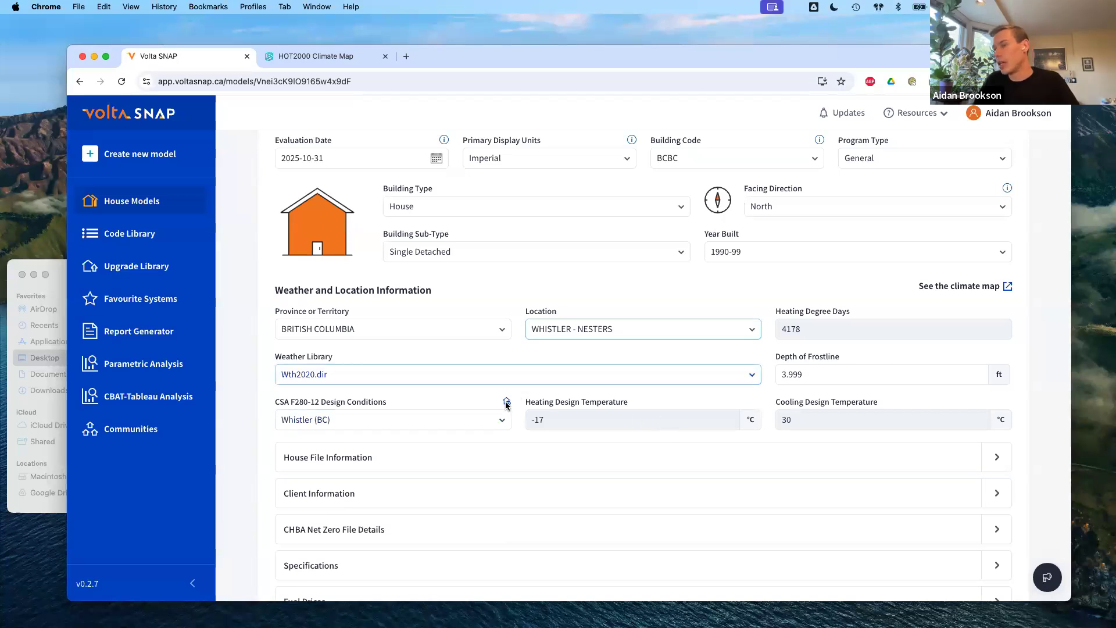
mouse_move(507, 405)
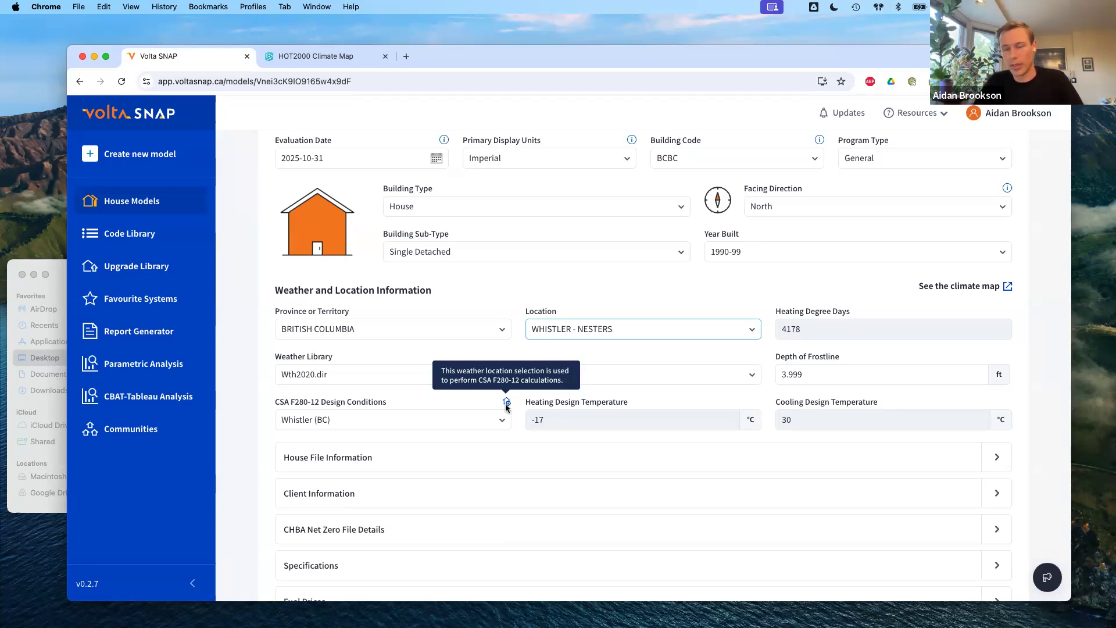
scroll(238, 474, down, 2)
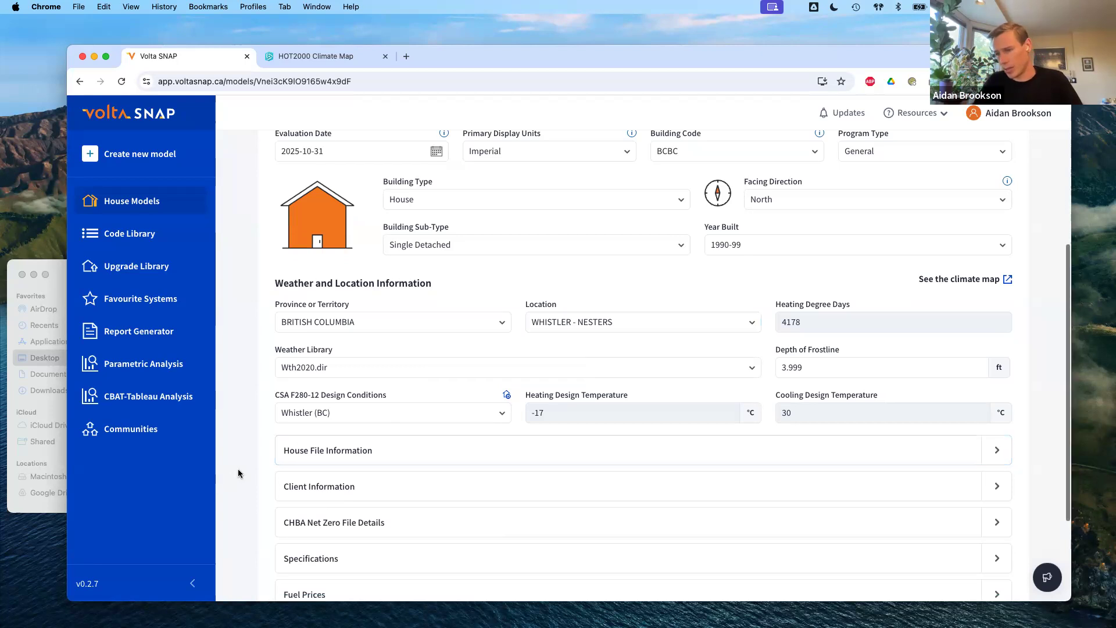
Expand the Specifications section, check the interior window shading options, and collapse the section without changing anything.
scroll(238, 474, down, 4)
click(412, 416)
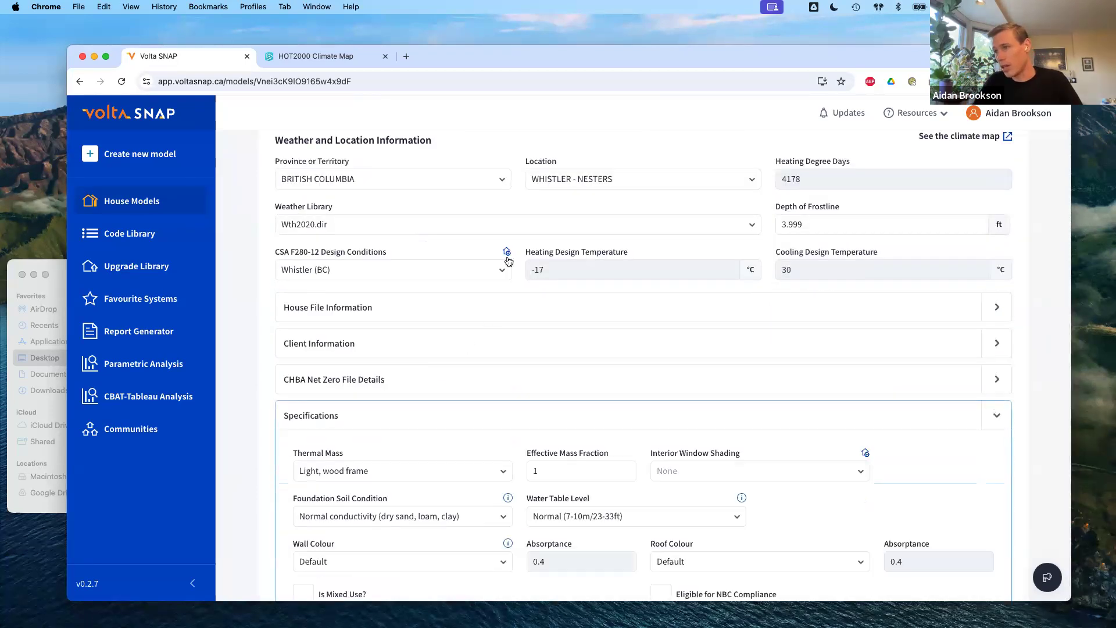
mouse_move(507, 254)
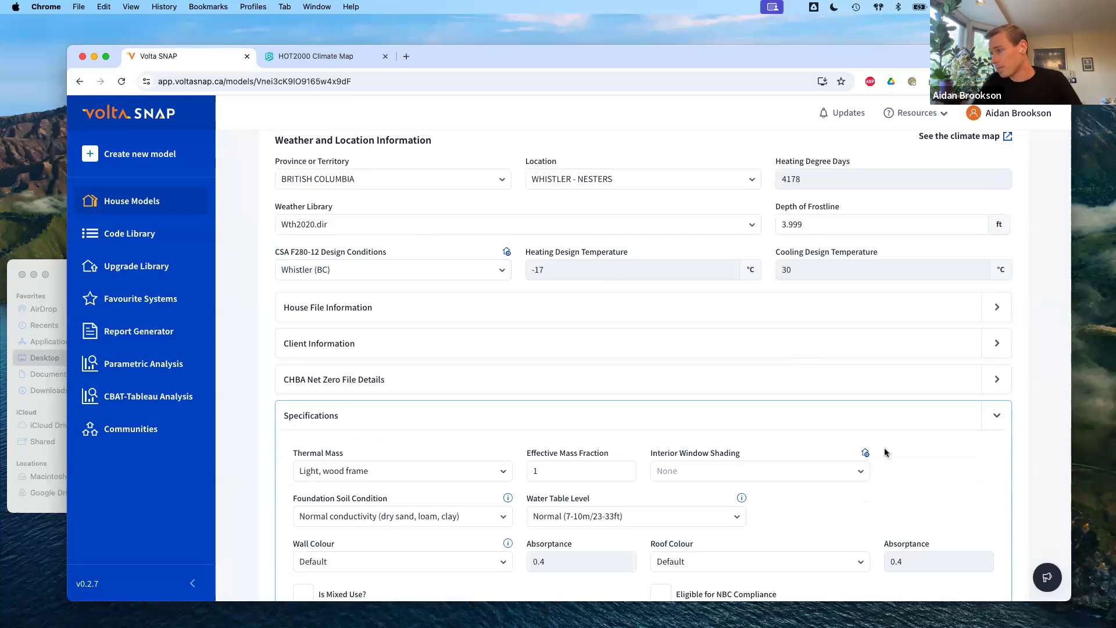
mouse_move(863, 453)
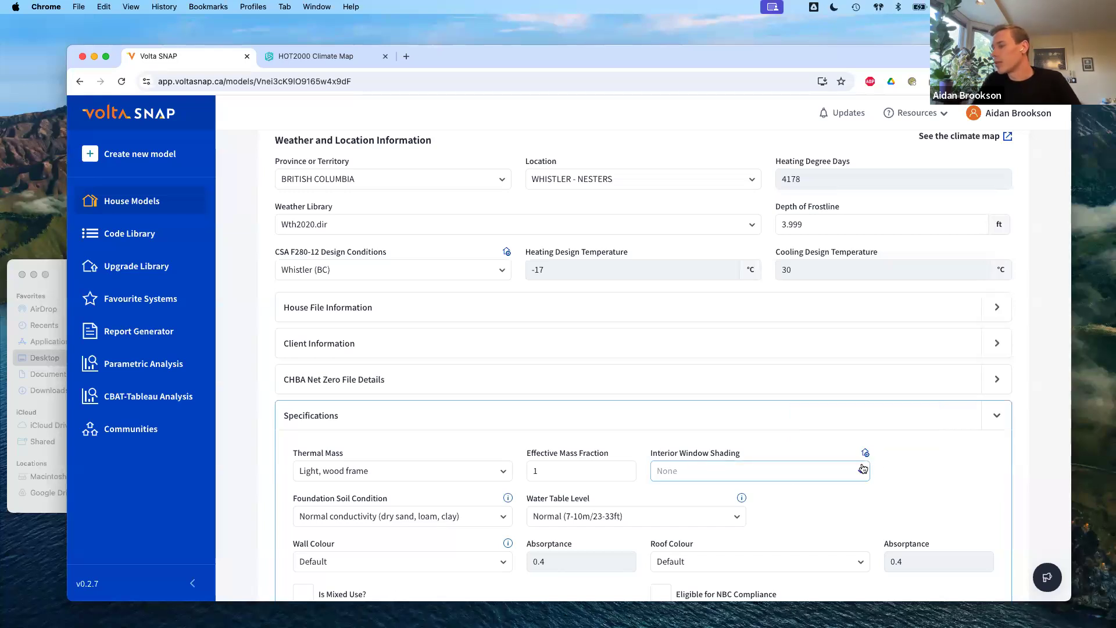
click(763, 476)
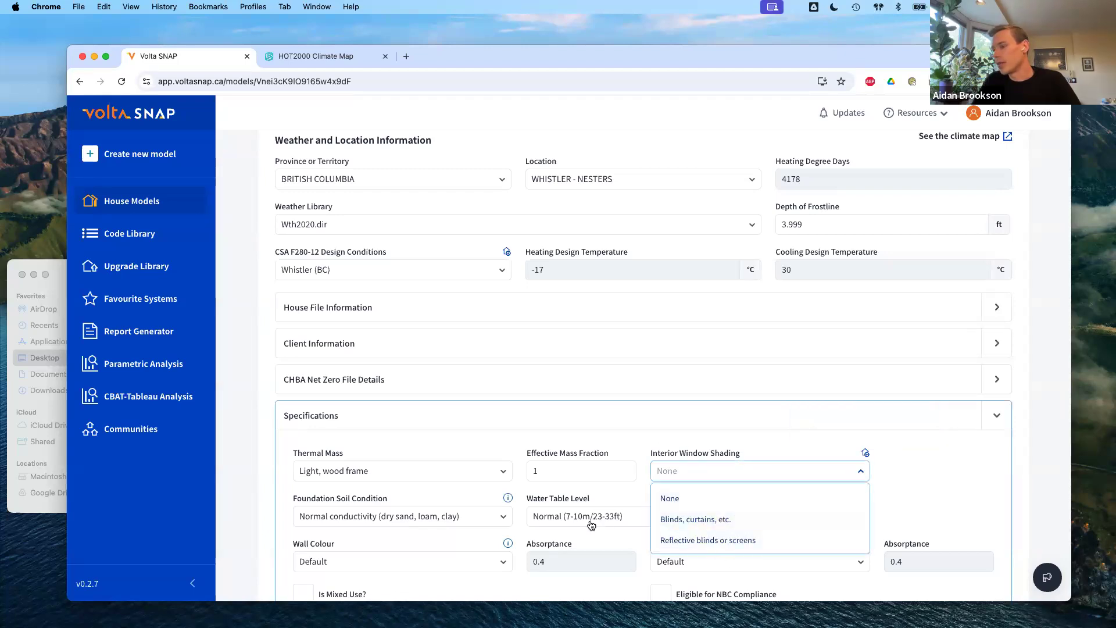
click(930, 465)
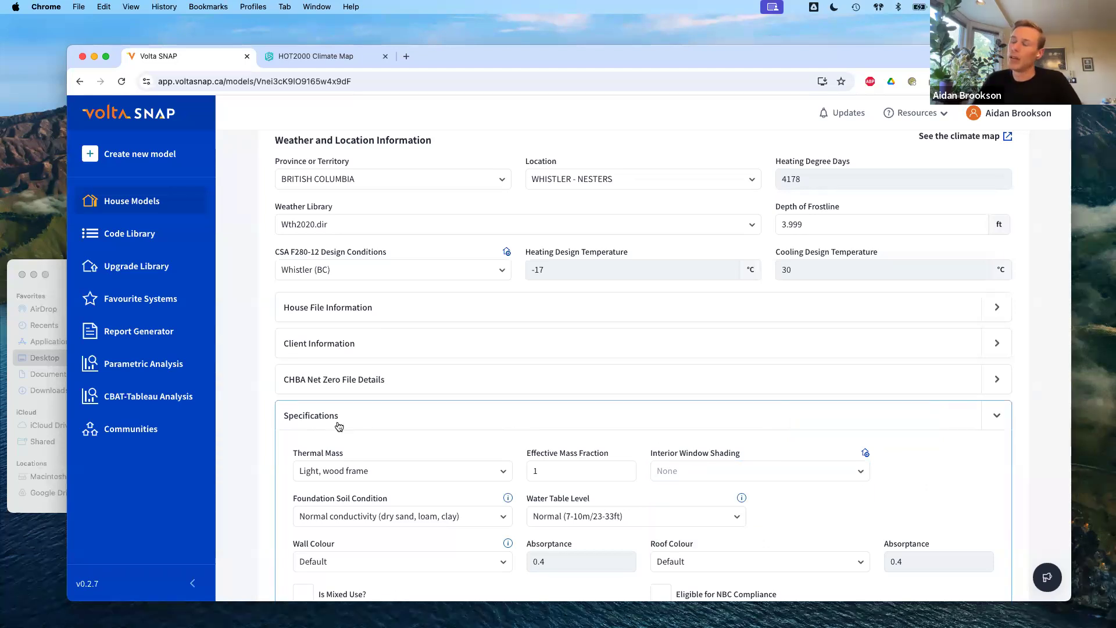
click(401, 429)
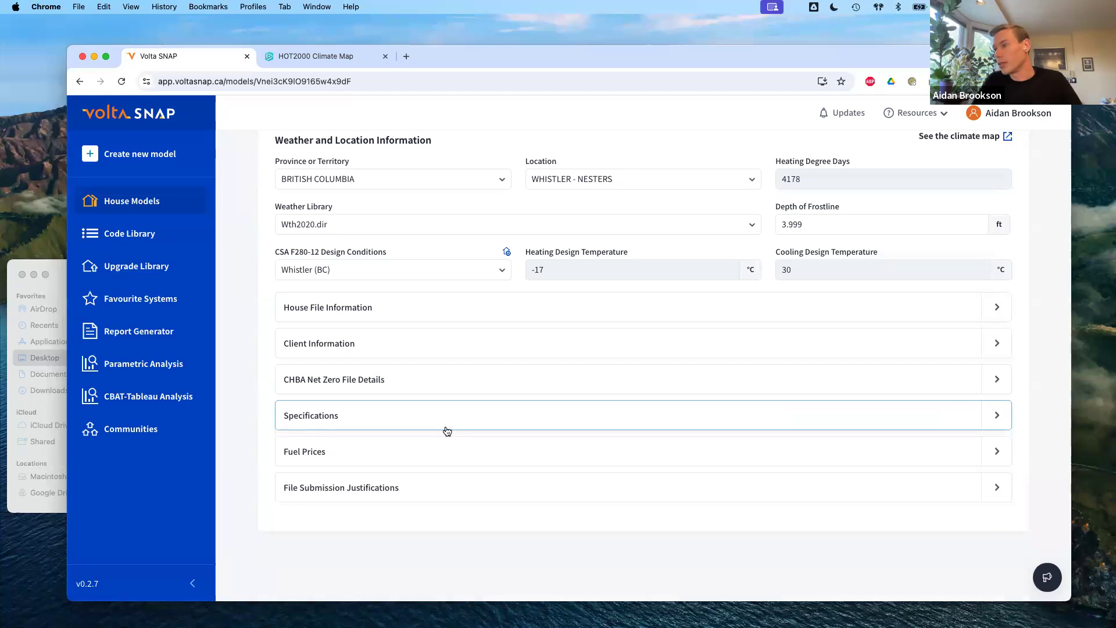
Open the enclosure information and save the model's changes.
scroll(447, 431, up, 5)
scroll(456, 440, up, 2)
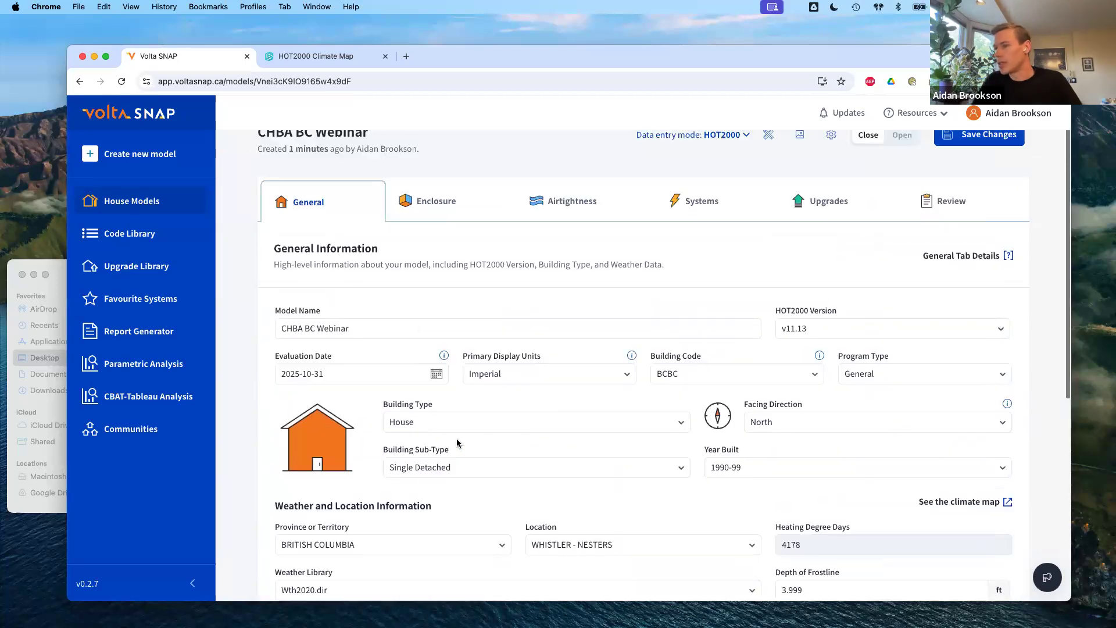
scroll(447, 267, up, 1)
click(449, 254)
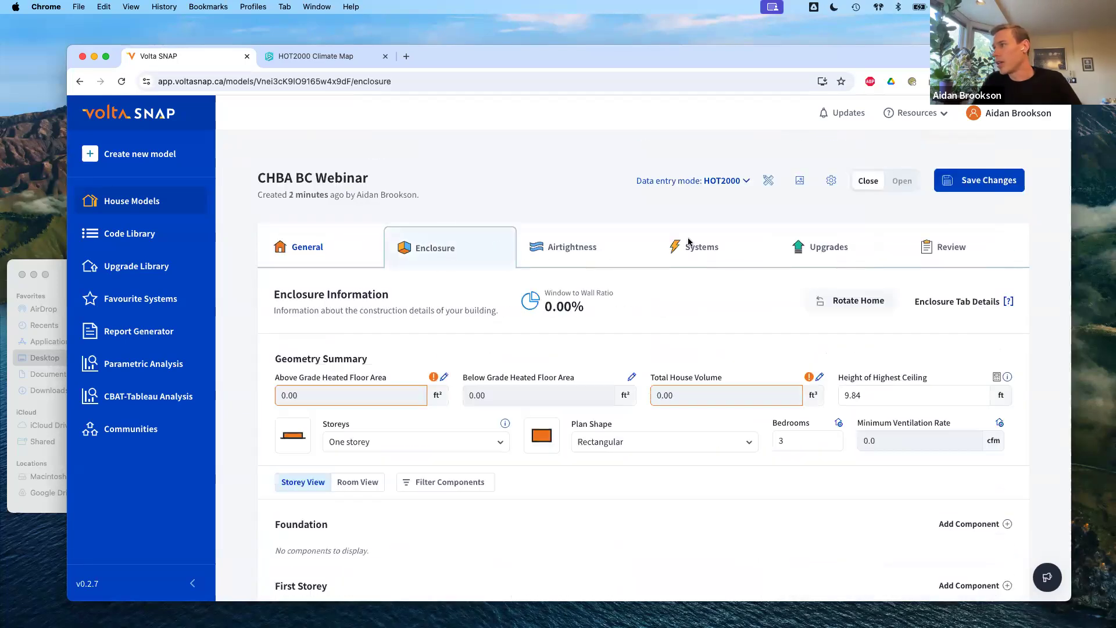
click(987, 183)
Set the number of storeys in the enclosure's geometry summary to Two storeys.
scroll(659, 260, down, 1)
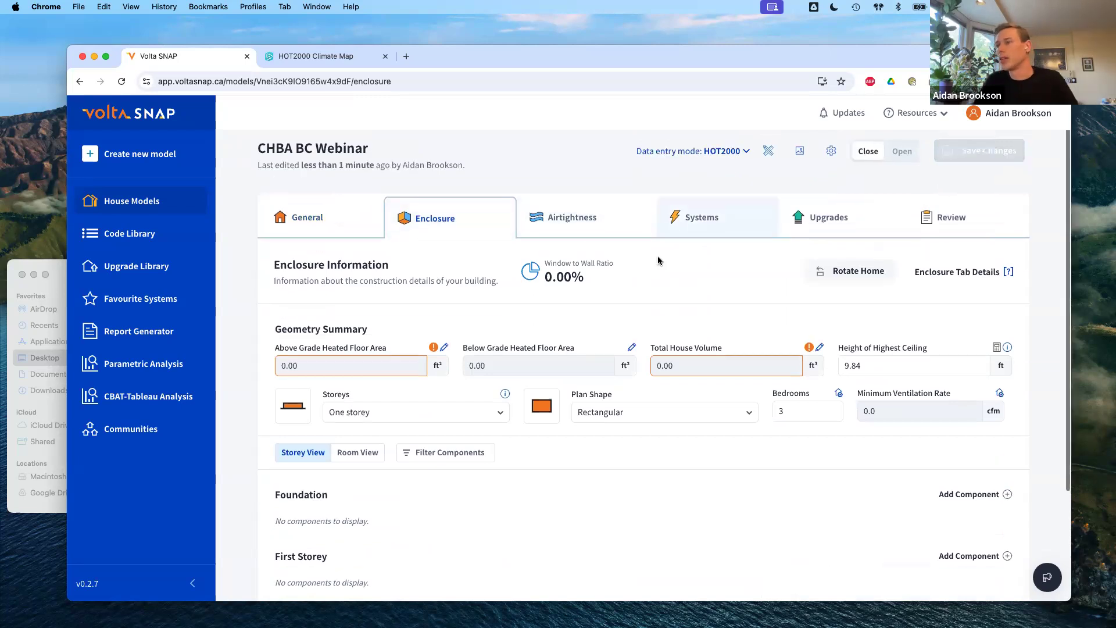
scroll(654, 273, down, 3)
click(434, 278)
click(402, 348)
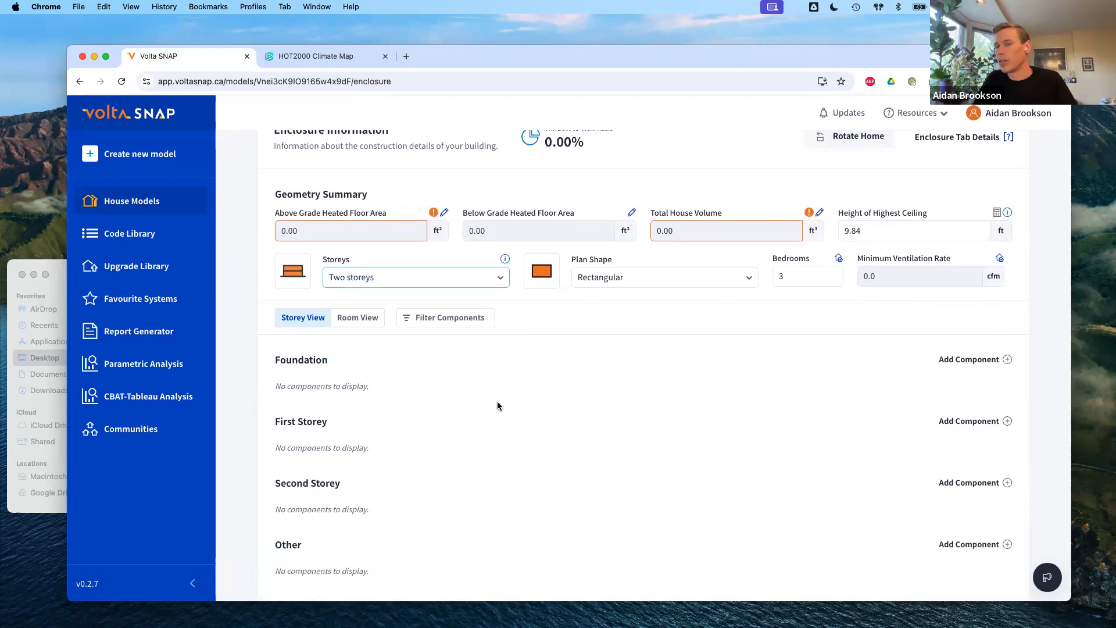
scroll(643, 353, up, 4)
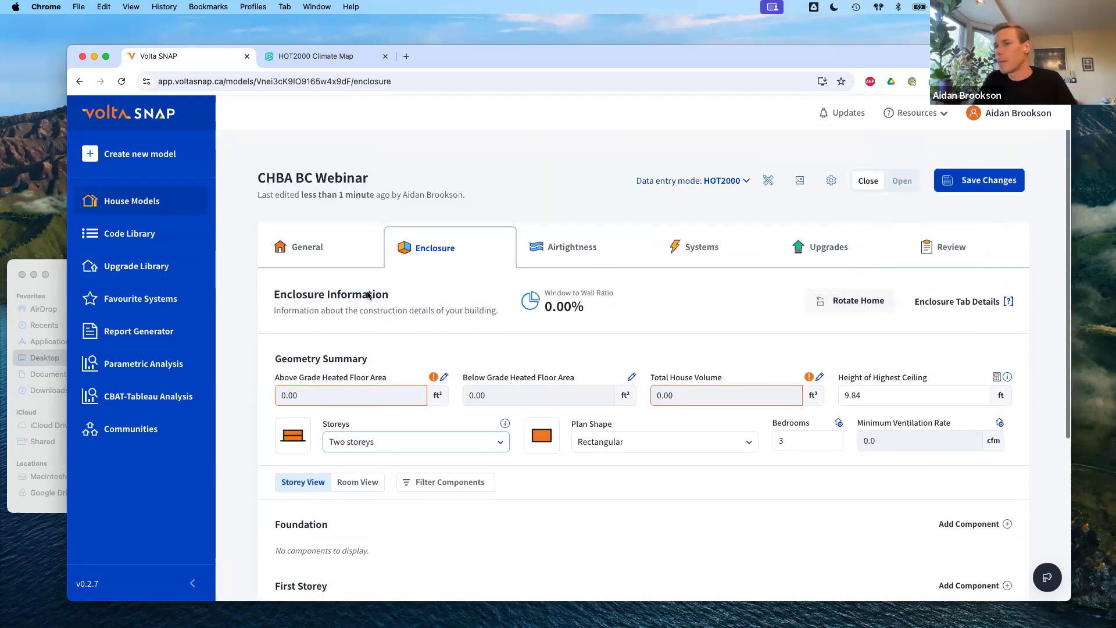
scroll(407, 378, down, 2)
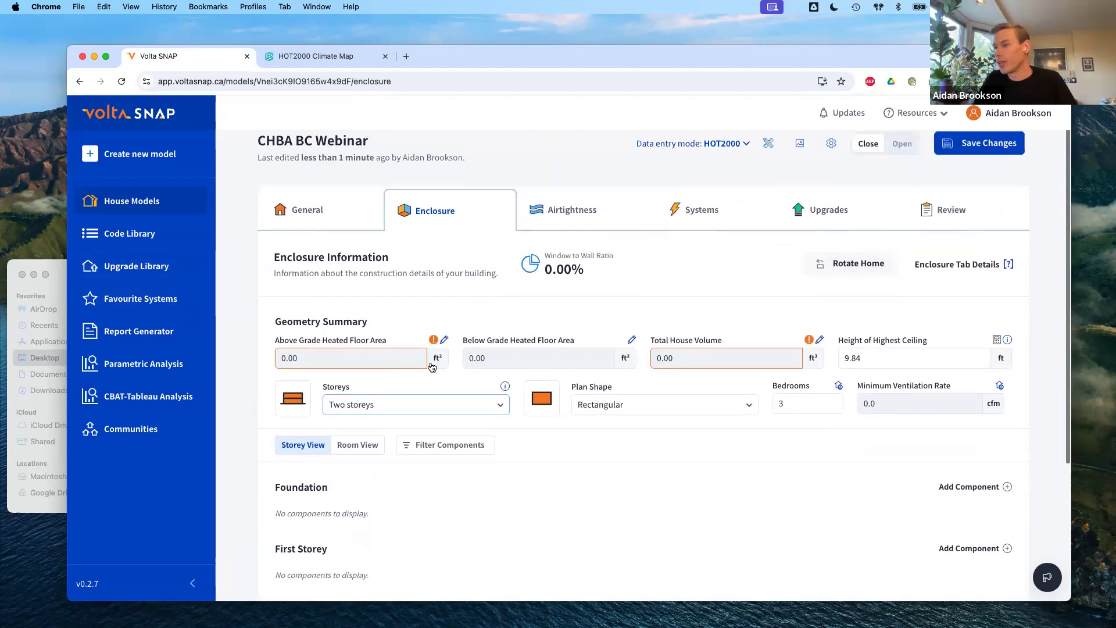
Review the weather and location entries in the general information and return to the enclosure information.
click(311, 217)
scroll(756, 418, down, 6)
scroll(746, 348, down, 3)
scroll(742, 372, up, 4)
click(754, 405)
click(766, 414)
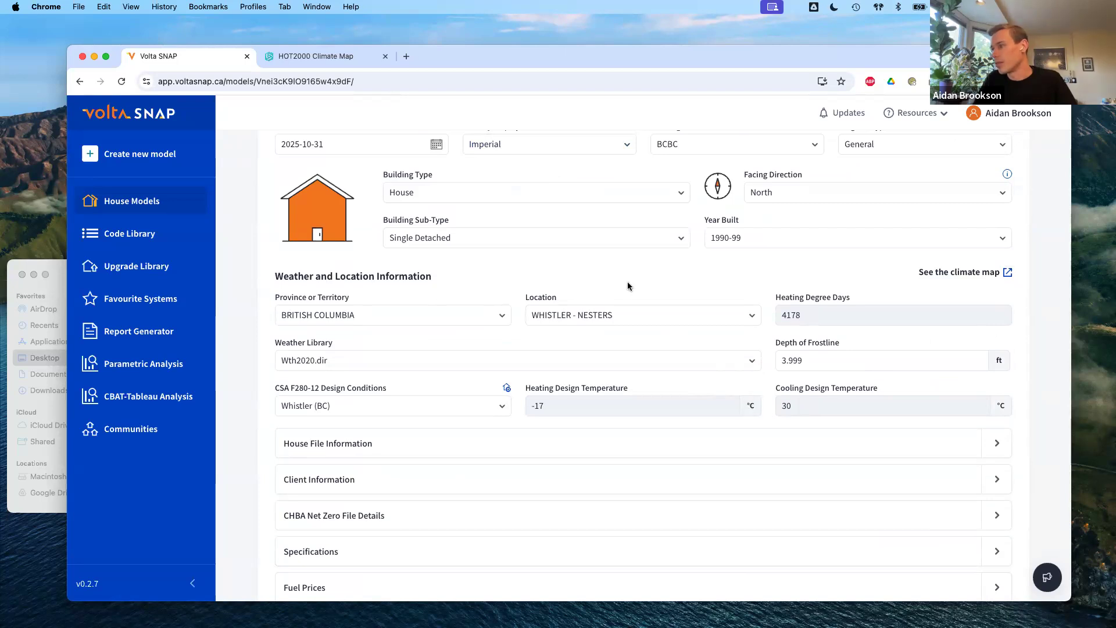
scroll(627, 296, up, 5)
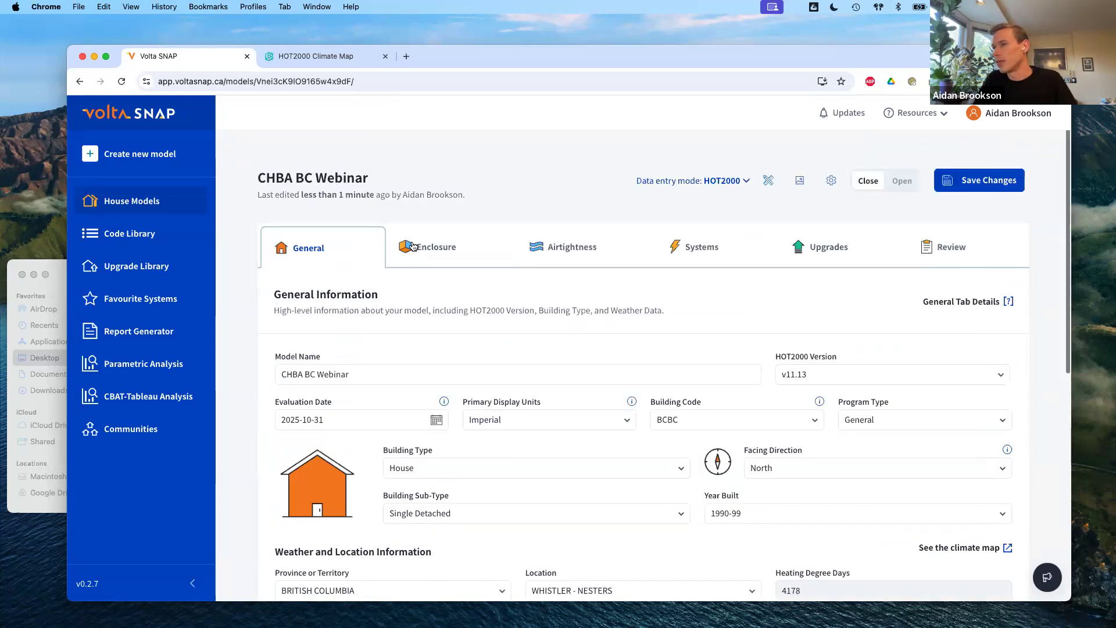
click(454, 255)
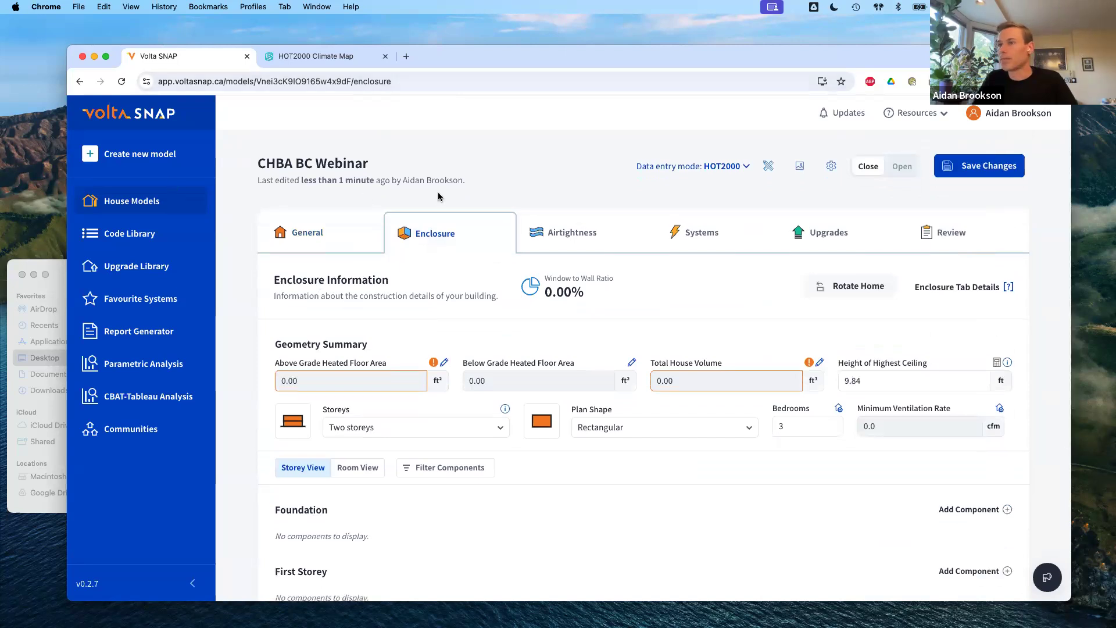
Switch to the PowerPoint presentation, advance to the Takeoffs & Geometry slide, and return to Volta SNAP in Chrome.
key(ctrl+Up)
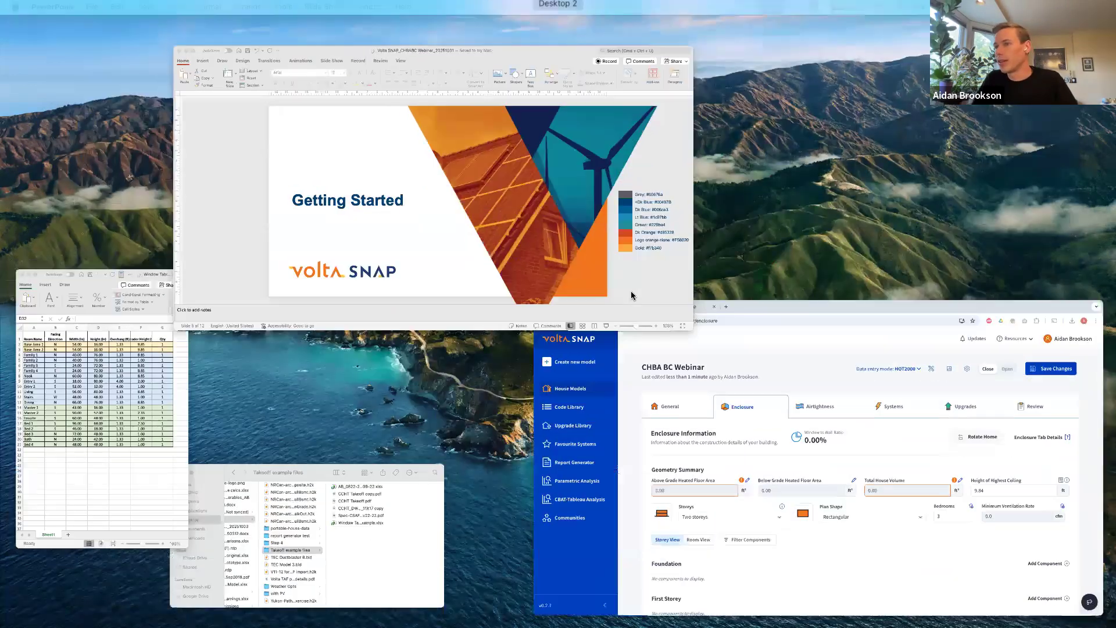
click(631, 291)
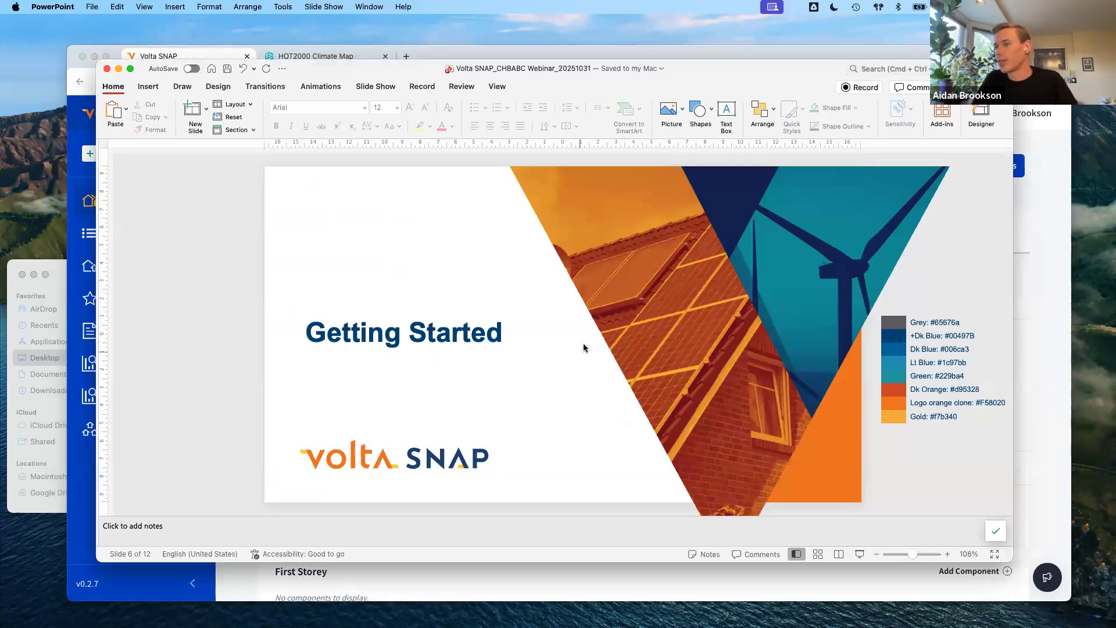
key(Down)
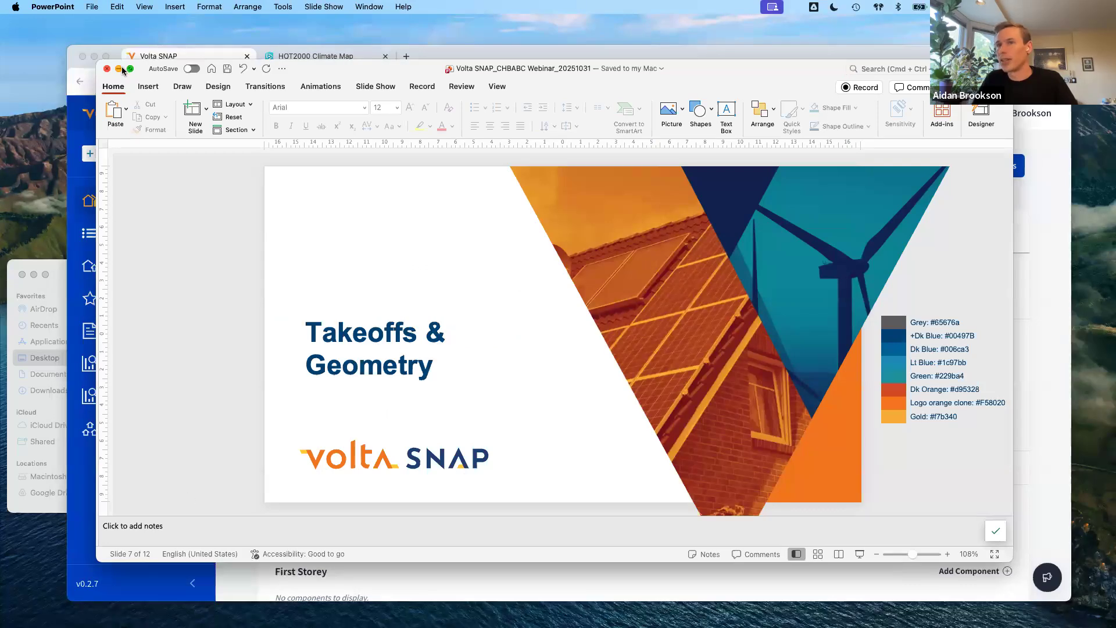
click(242, 587)
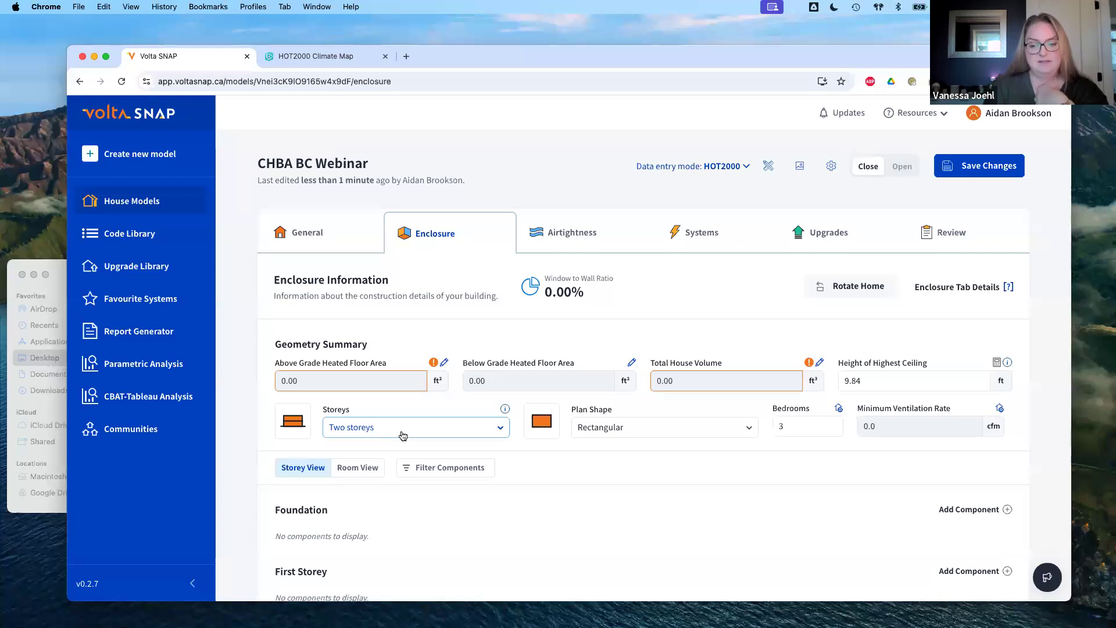
Check the building code in the general information and confirm 3 bedrooms in the enclosure's geometry summary to refresh the minimum ventilation rate.
click(279, 241)
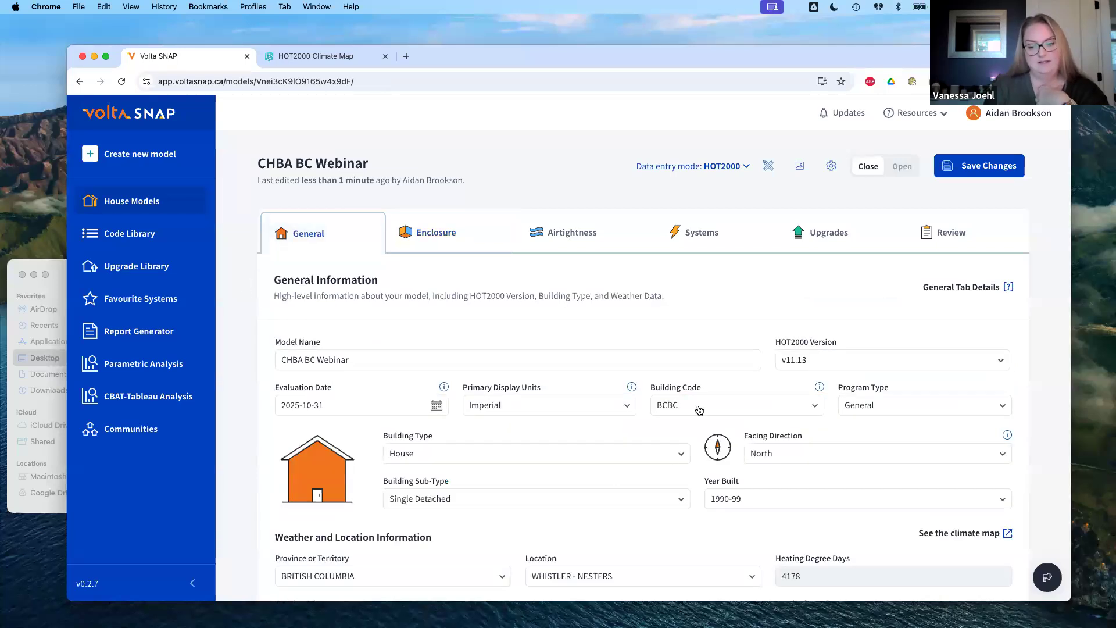
scroll(679, 475, down, 1)
scroll(678, 475, down, 5)
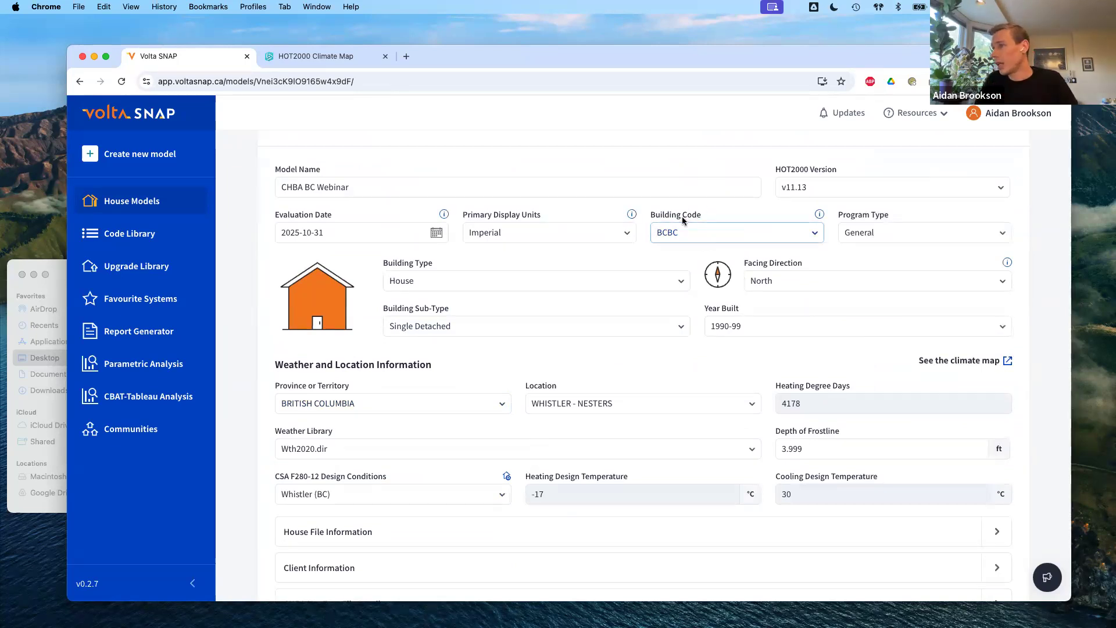
drag(649, 215, 703, 216)
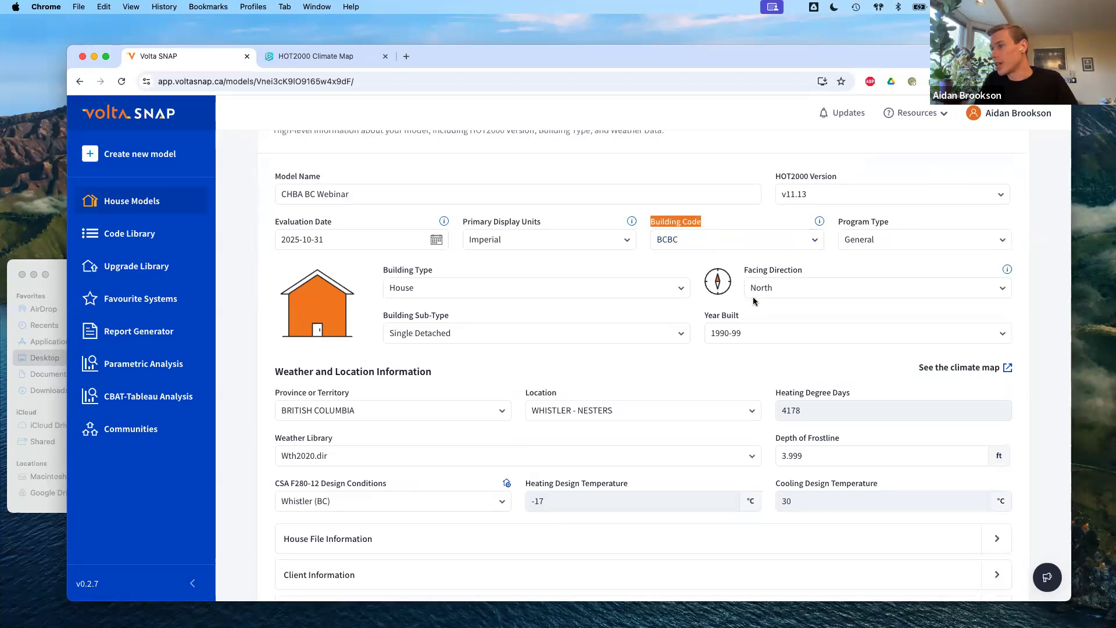
scroll(524, 244, up, 4)
click(479, 250)
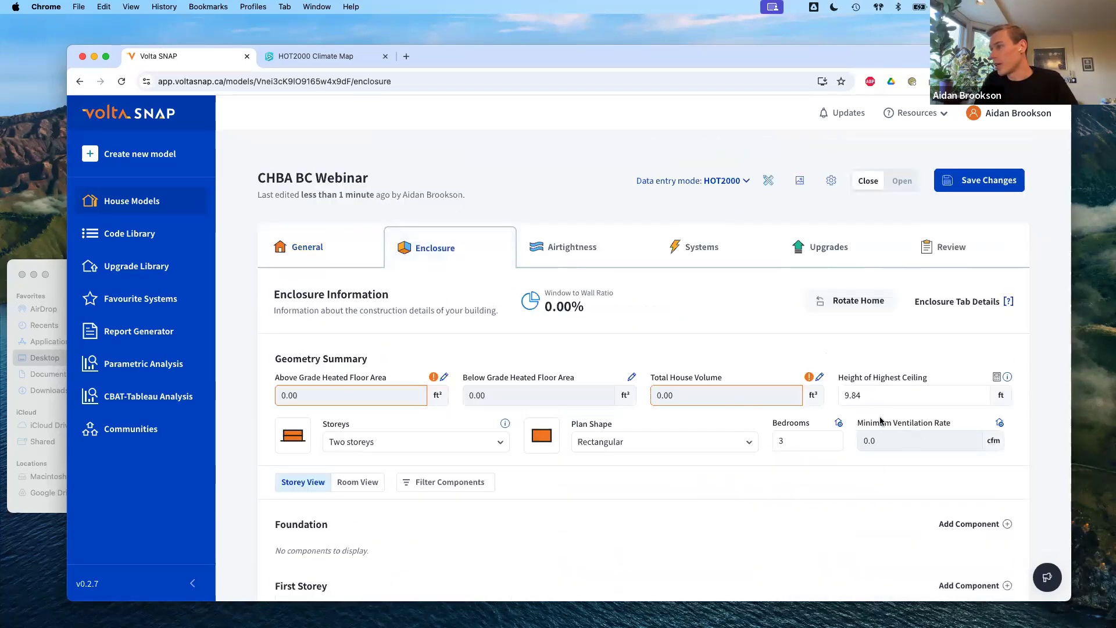
click(841, 434)
click(861, 472)
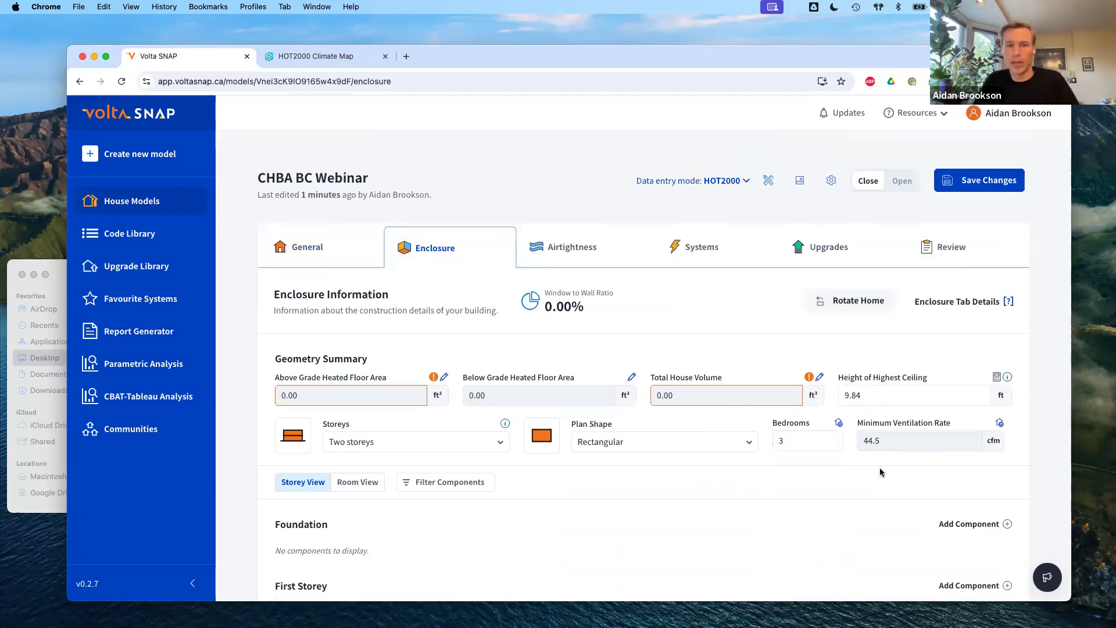
Review the building code options in the general information and set the province to Alberta.
click(306, 247)
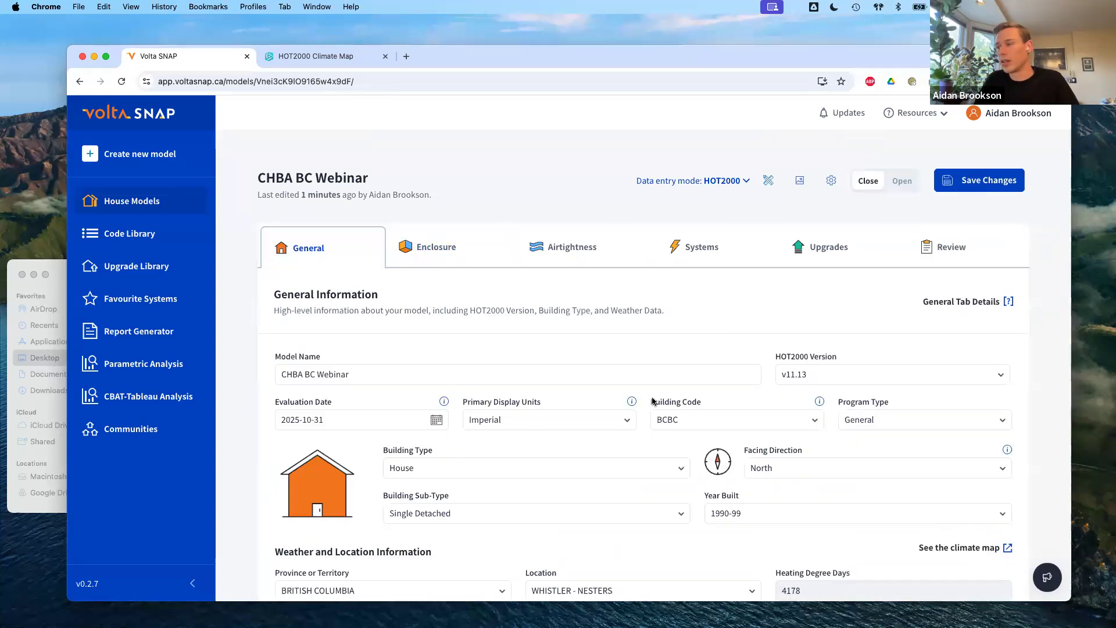
click(697, 421)
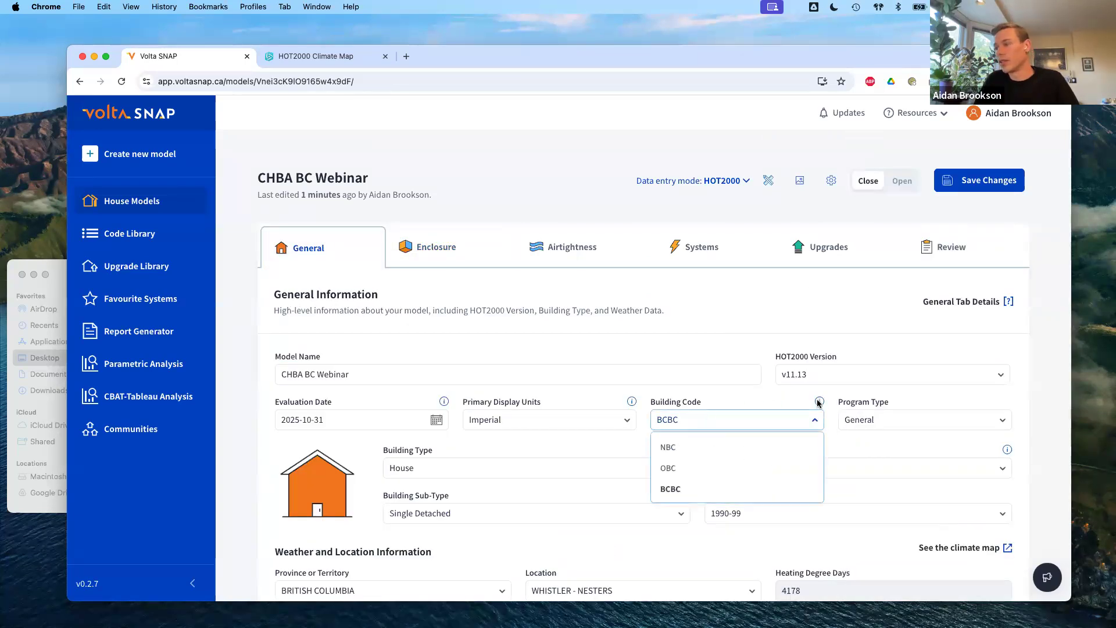
mouse_move(818, 402)
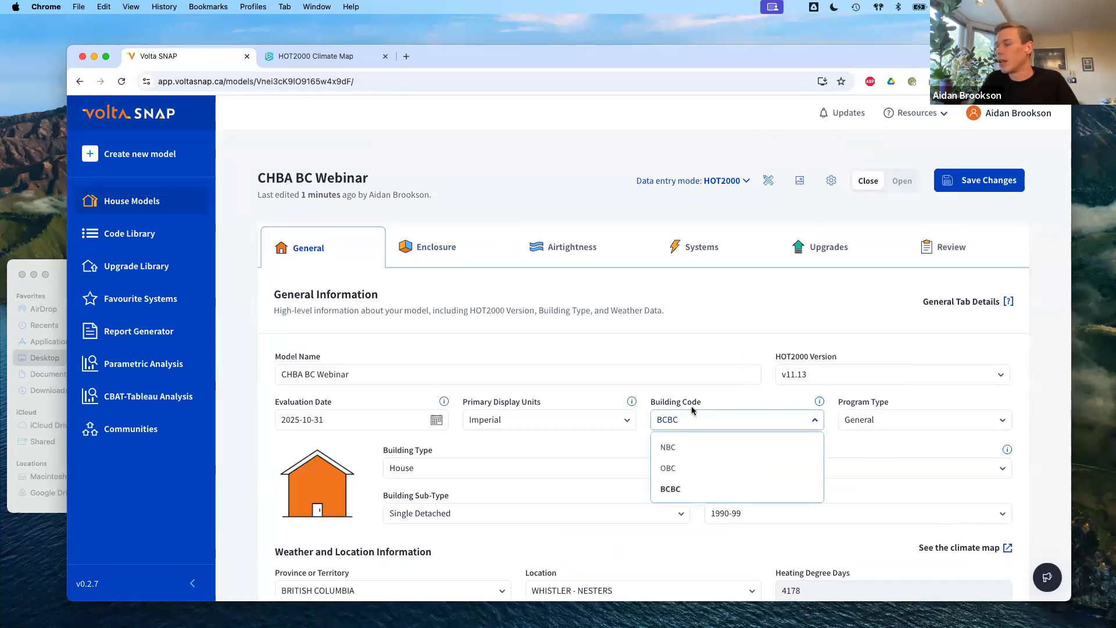
scroll(513, 527, down, 1)
scroll(512, 528, down, 5)
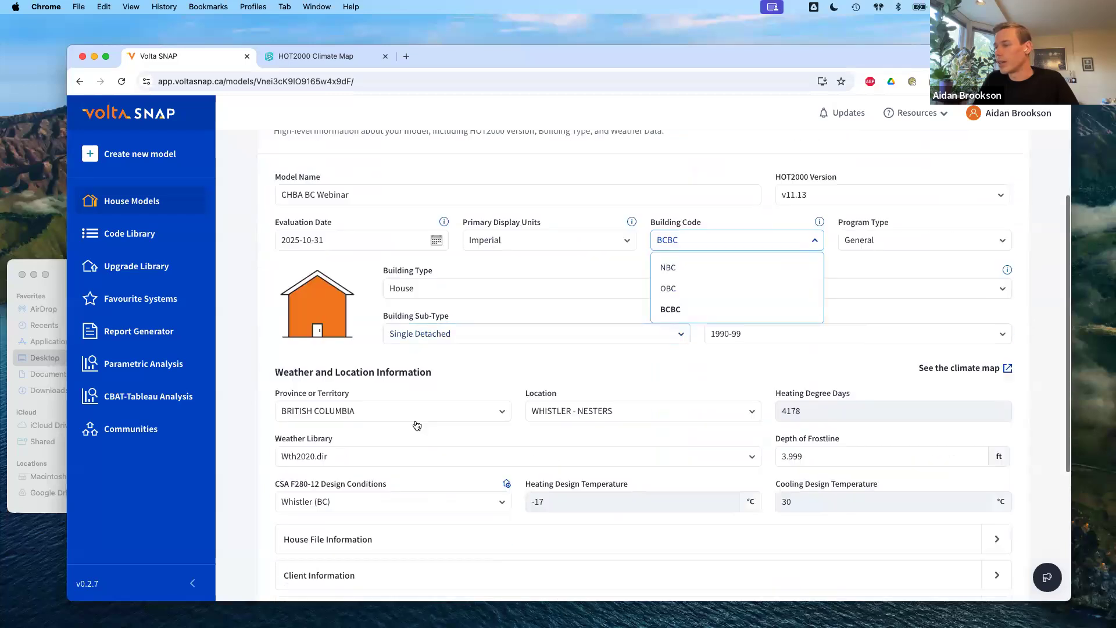
click(349, 413)
click(374, 484)
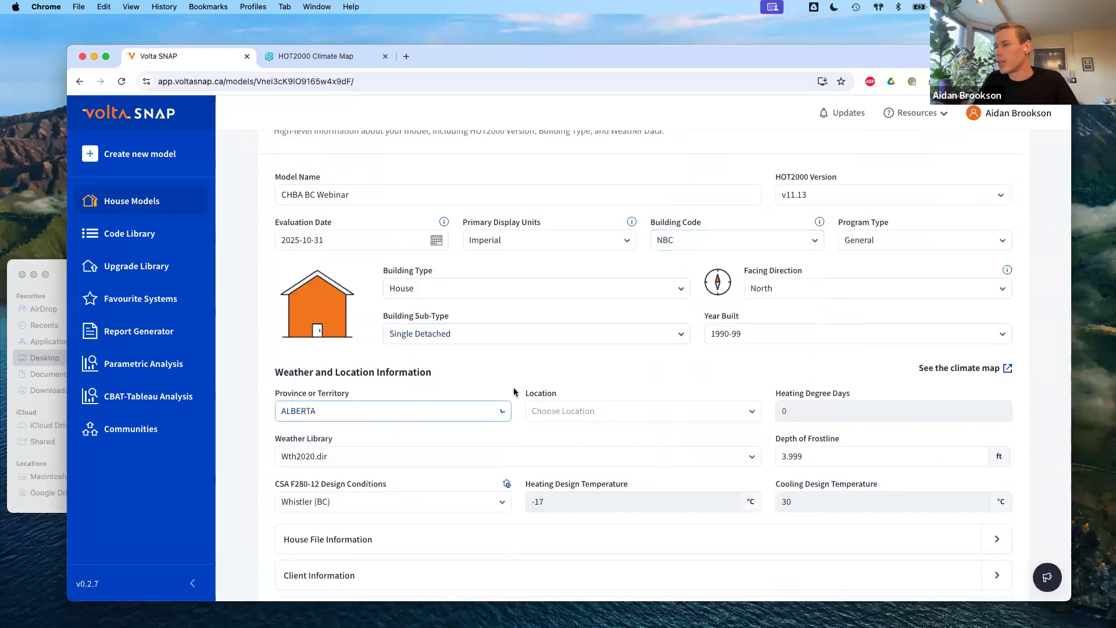
Set the province back to British Columbia and choose Whistler - Nesters as the weather location.
click(400, 416)
click(350, 463)
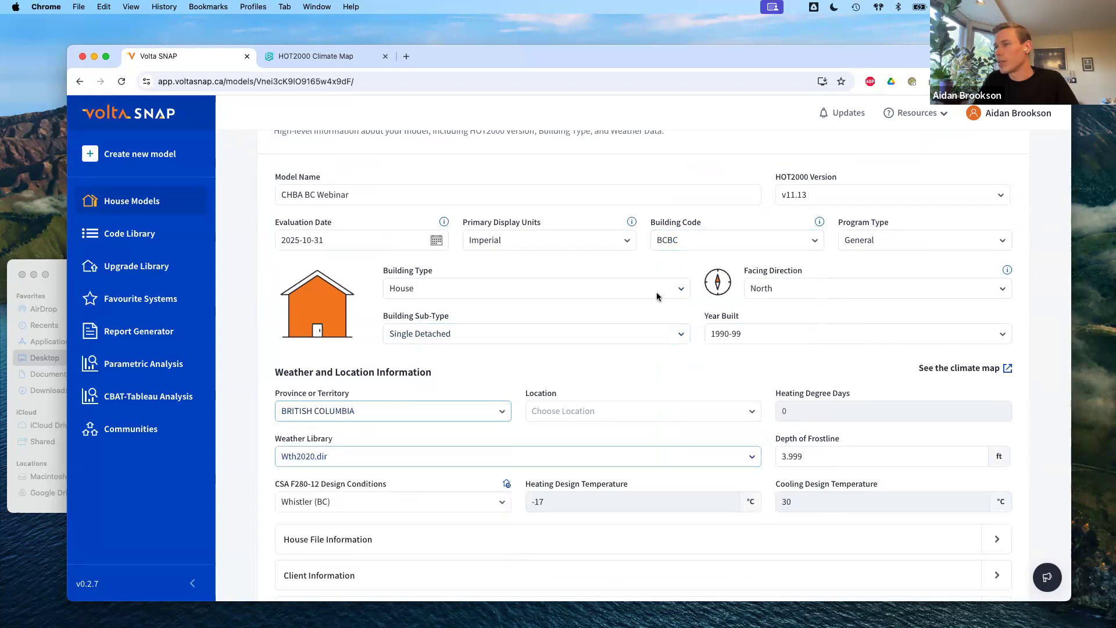
click(599, 415)
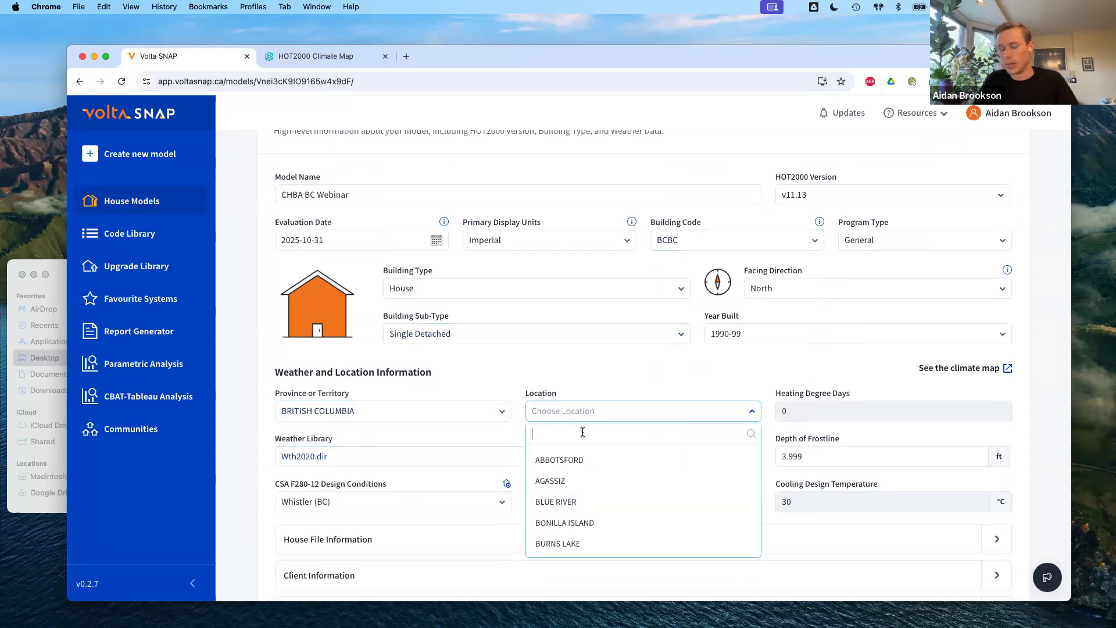
text(whis)
click(616, 465)
triple_click(660, 225)
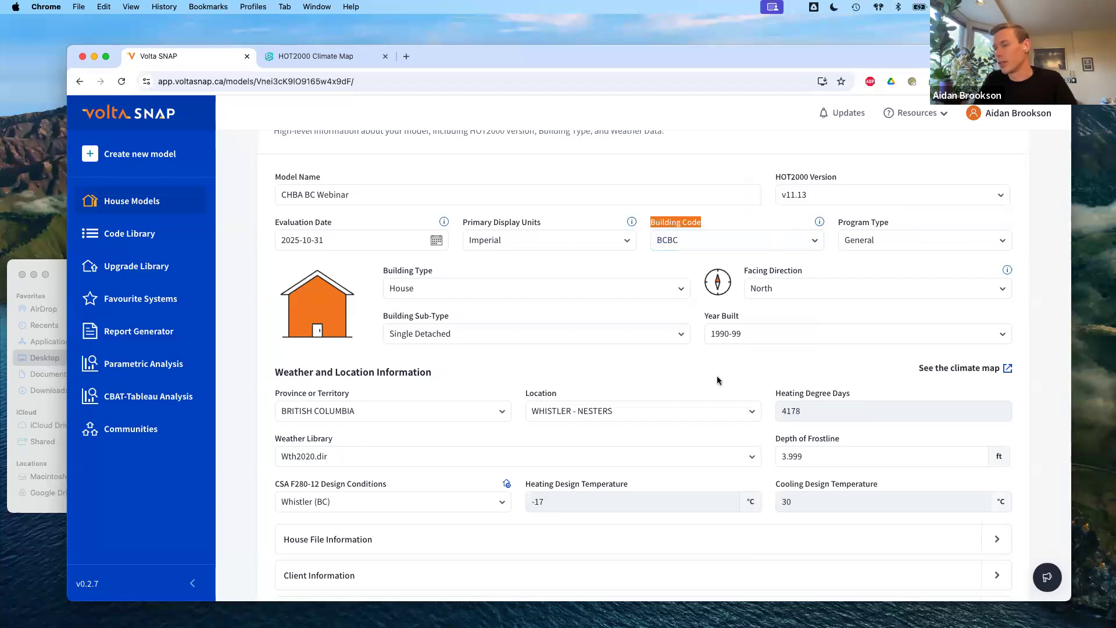
Return to the model's enclosure information.
scroll(654, 381, up, 1)
scroll(669, 424, up, 5)
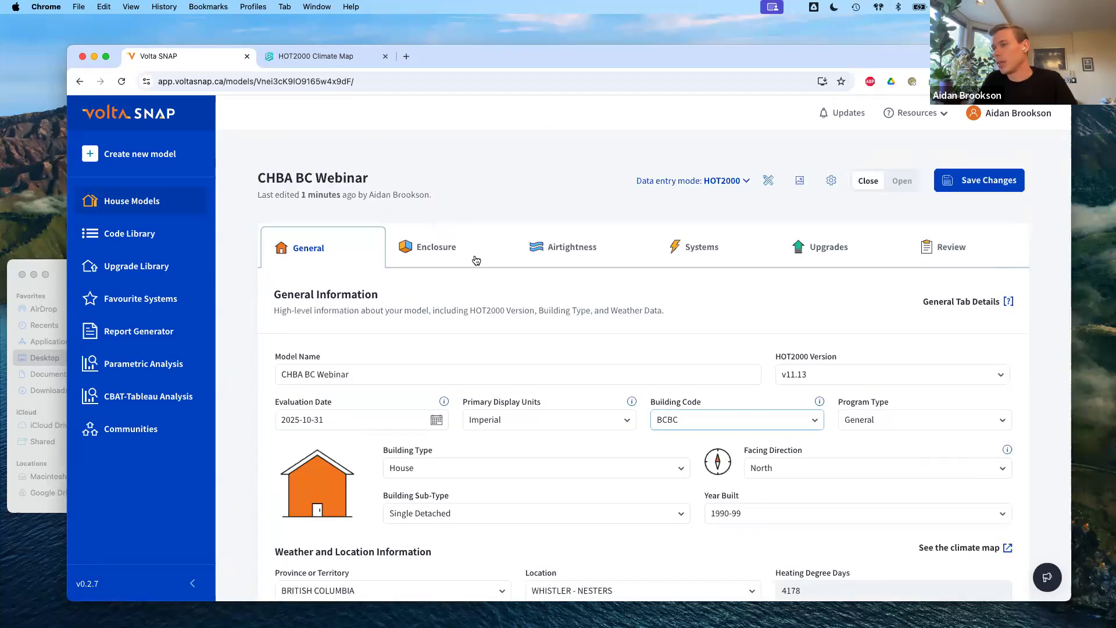
click(446, 248)
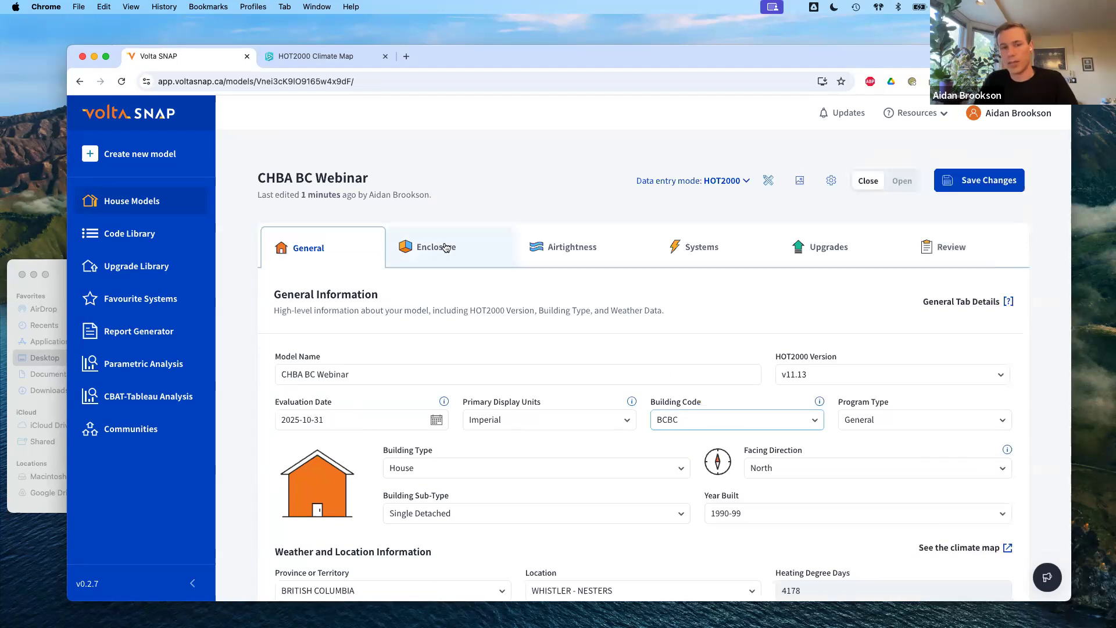
click(446, 248)
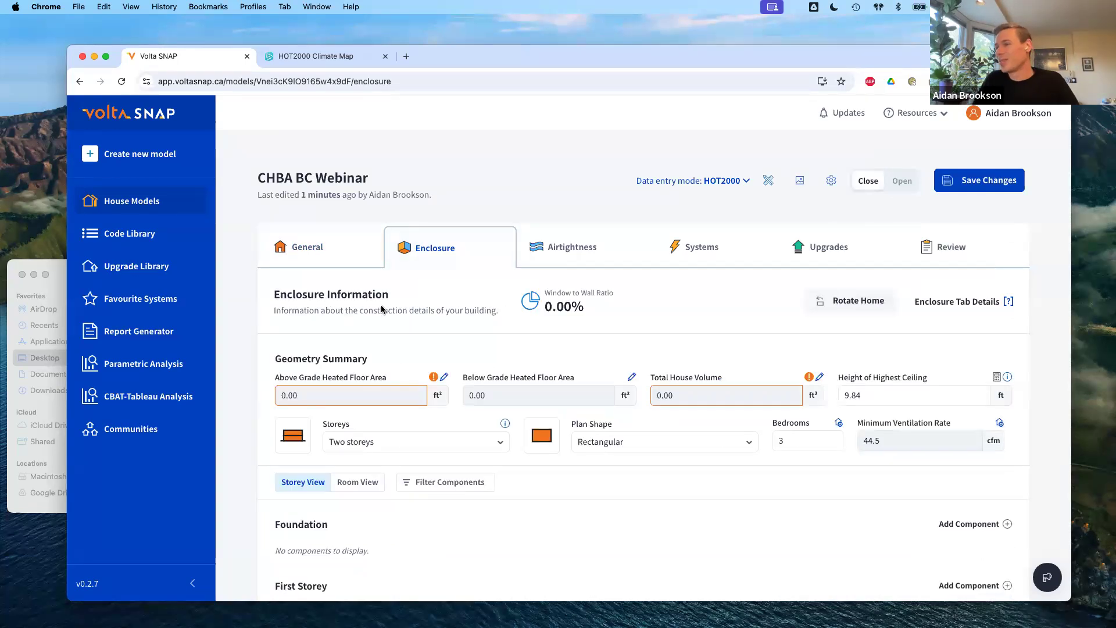
Review the CSA F280-12 design condition choices in the general information, keeping Whistler (BC), and return to the enclosure information.
scroll(471, 340, down, 4)
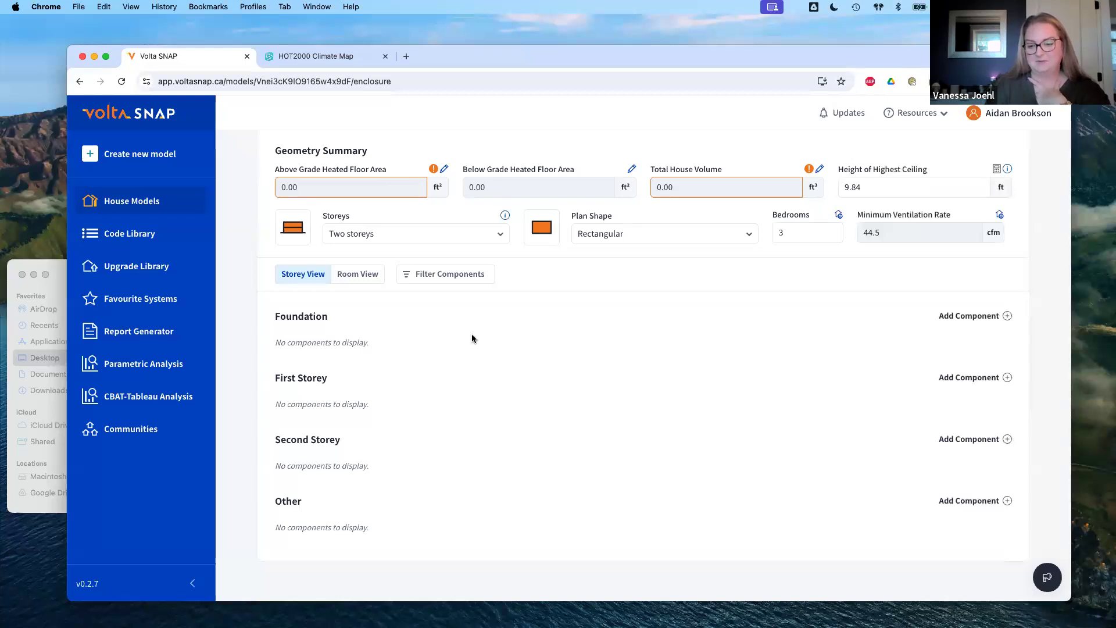
scroll(472, 339, up, 5)
click(352, 251)
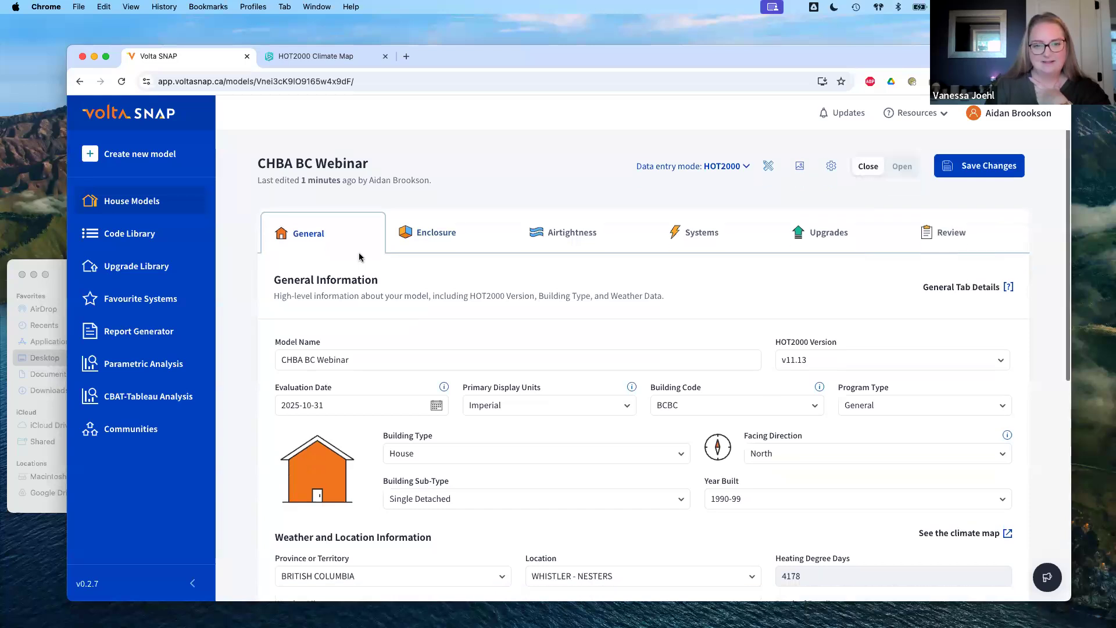
scroll(367, 349, down, 4)
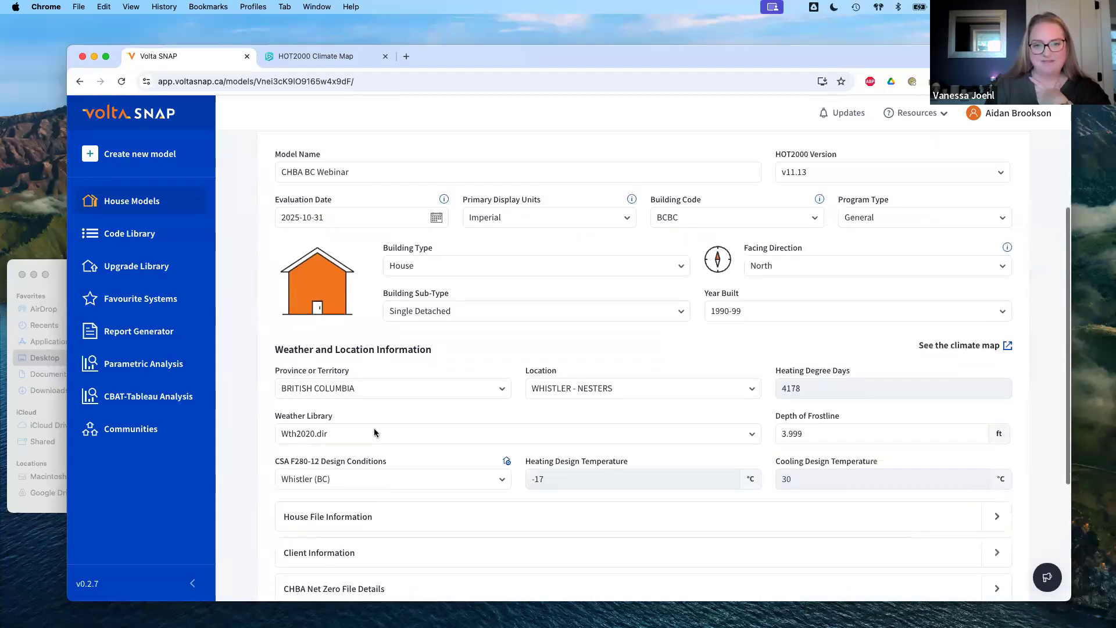
click(394, 477)
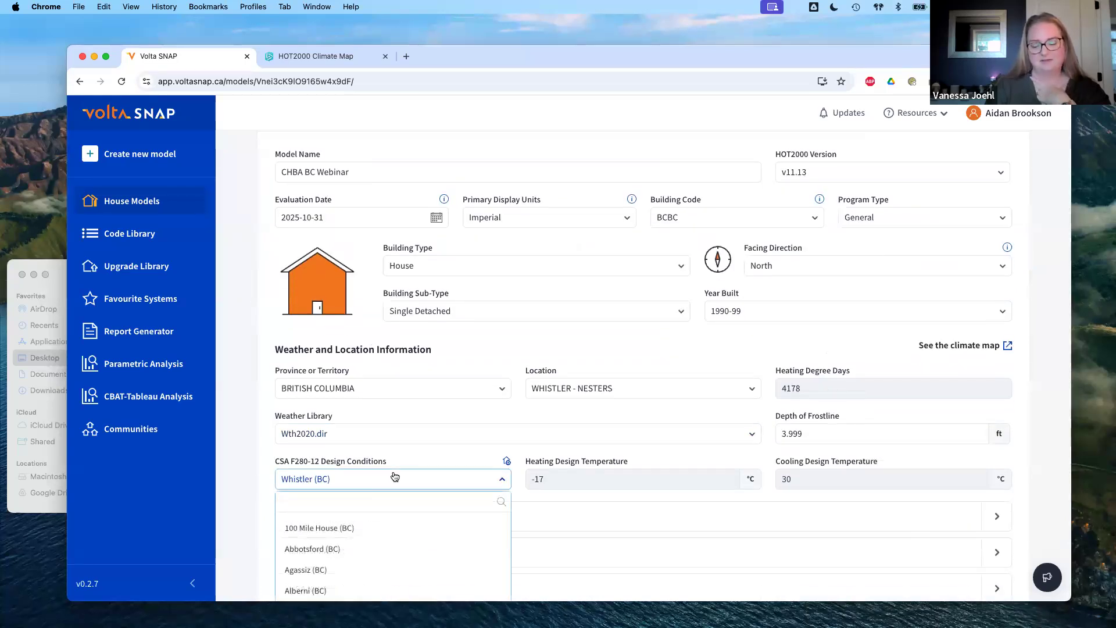
click(247, 474)
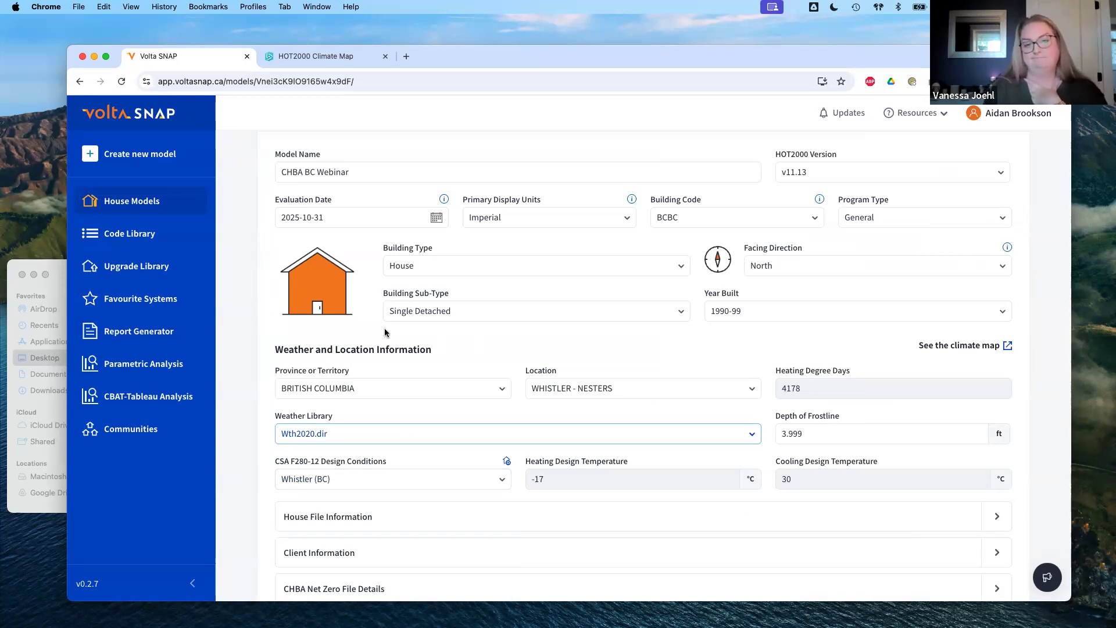
scroll(262, 355, up, 4)
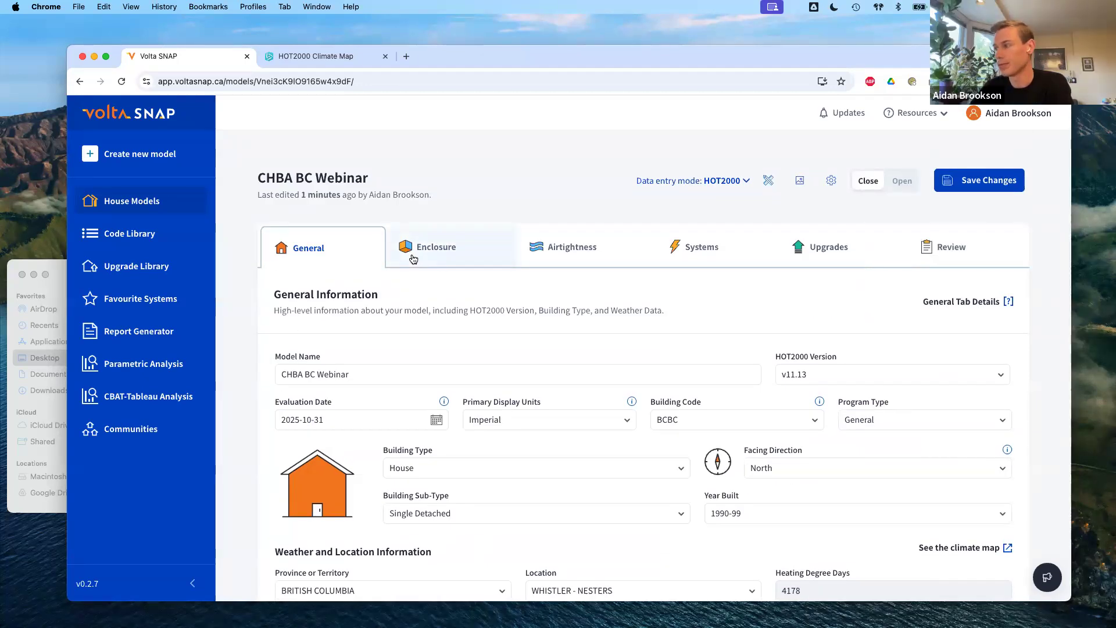
click(407, 263)
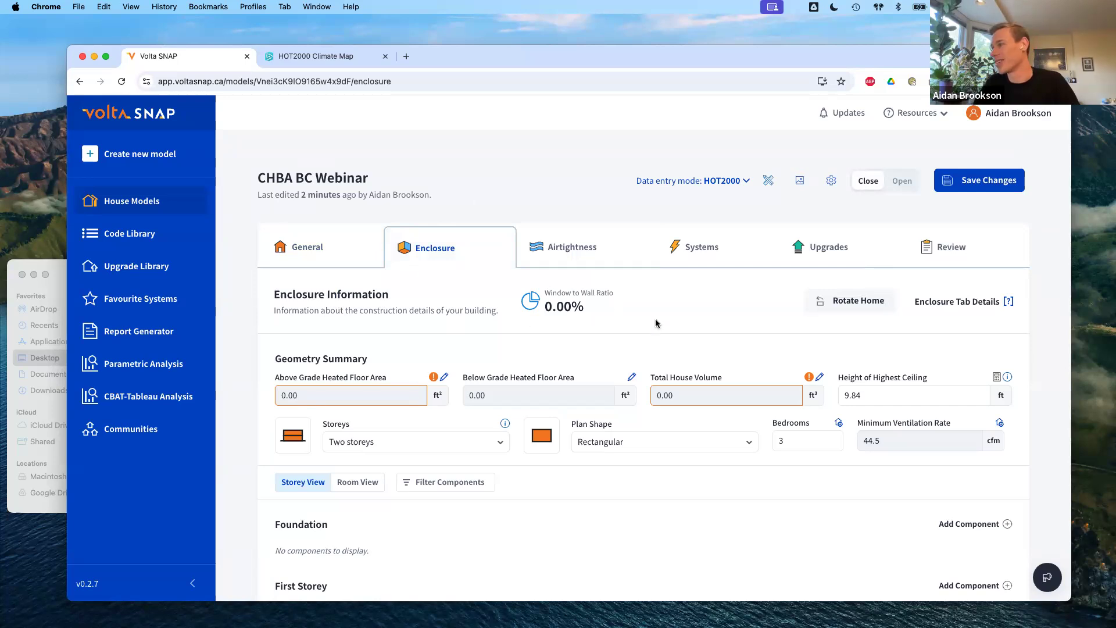
scroll(447, 393, down, 2)
scroll(465, 360, up, 2)
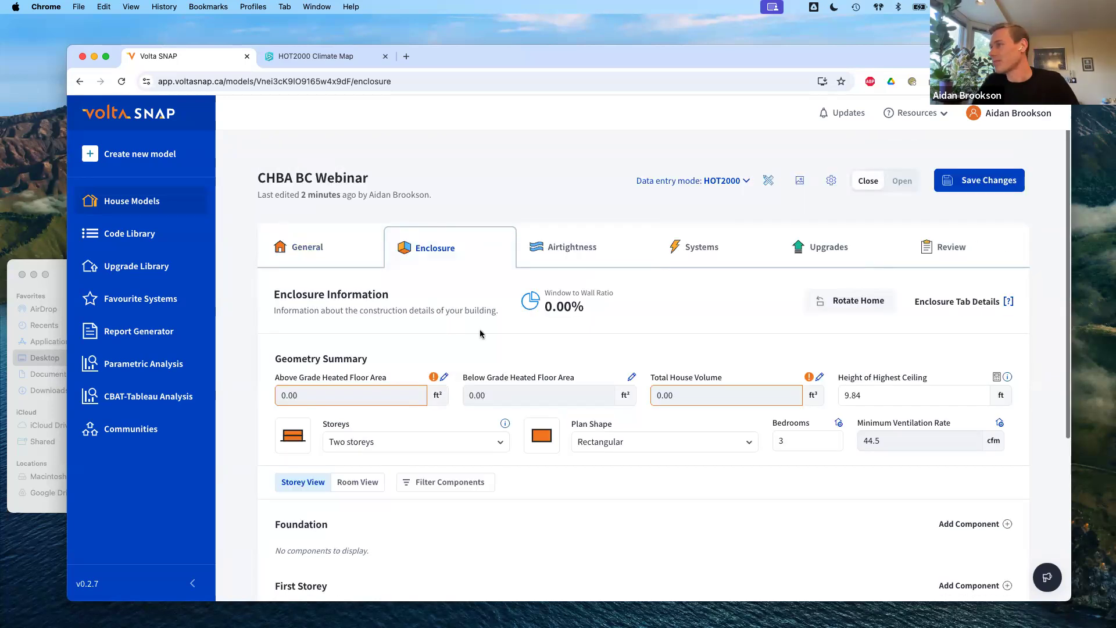
scroll(721, 245, down, 2)
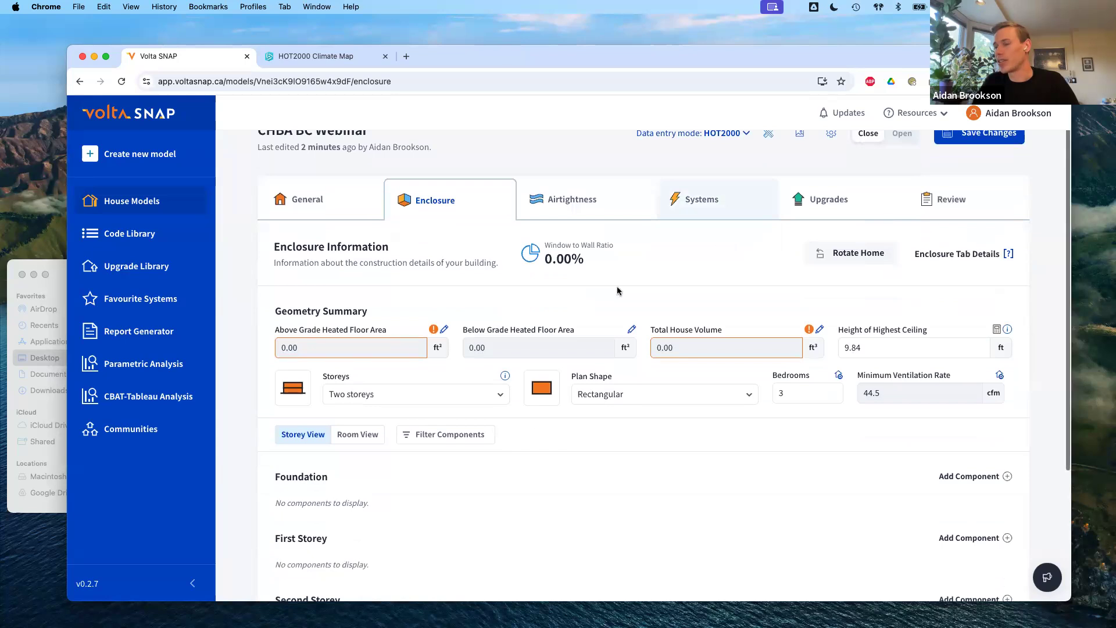
scroll(467, 353, down, 5)
scroll(605, 371, up, 6)
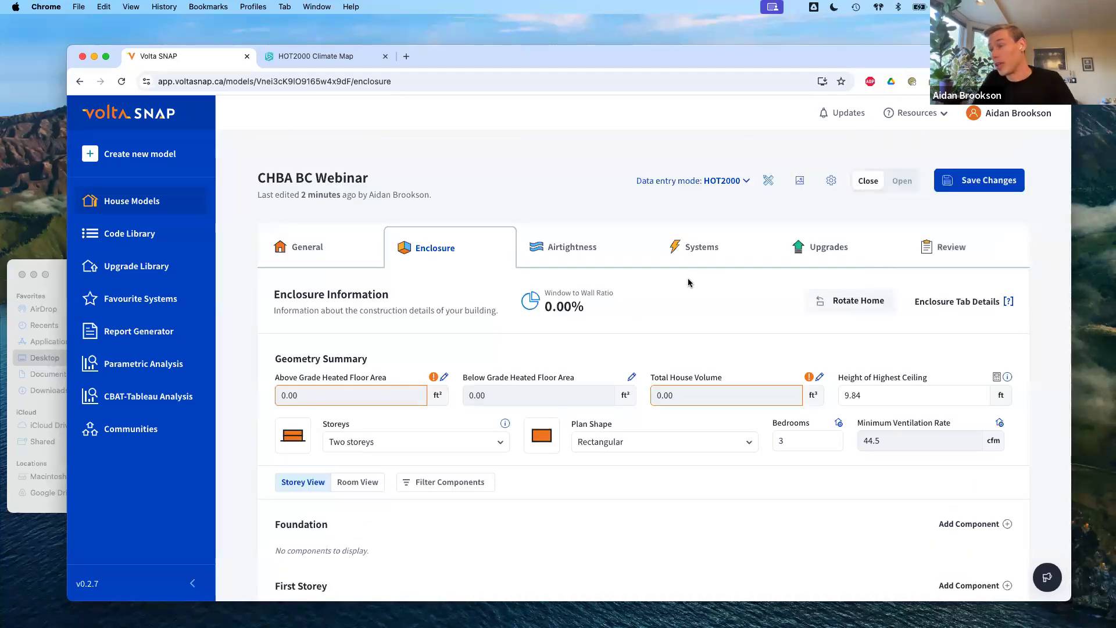
Open Drawing Capture for the model and upload CCHT Takeoff copy.pdf from the Takeoff example files folder.
click(770, 182)
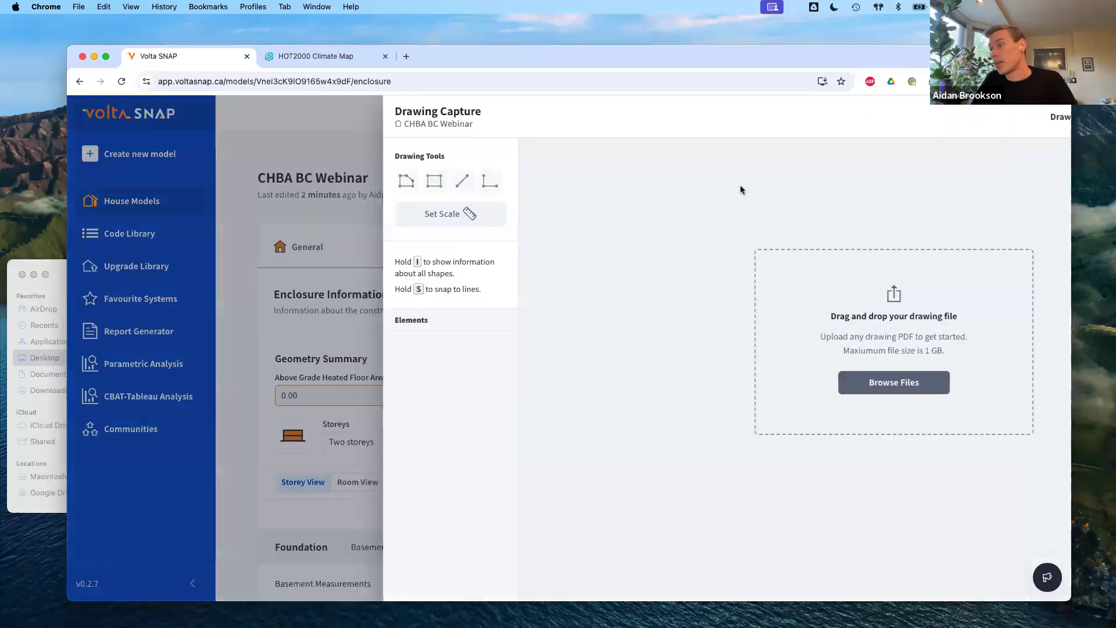
click(61, 280)
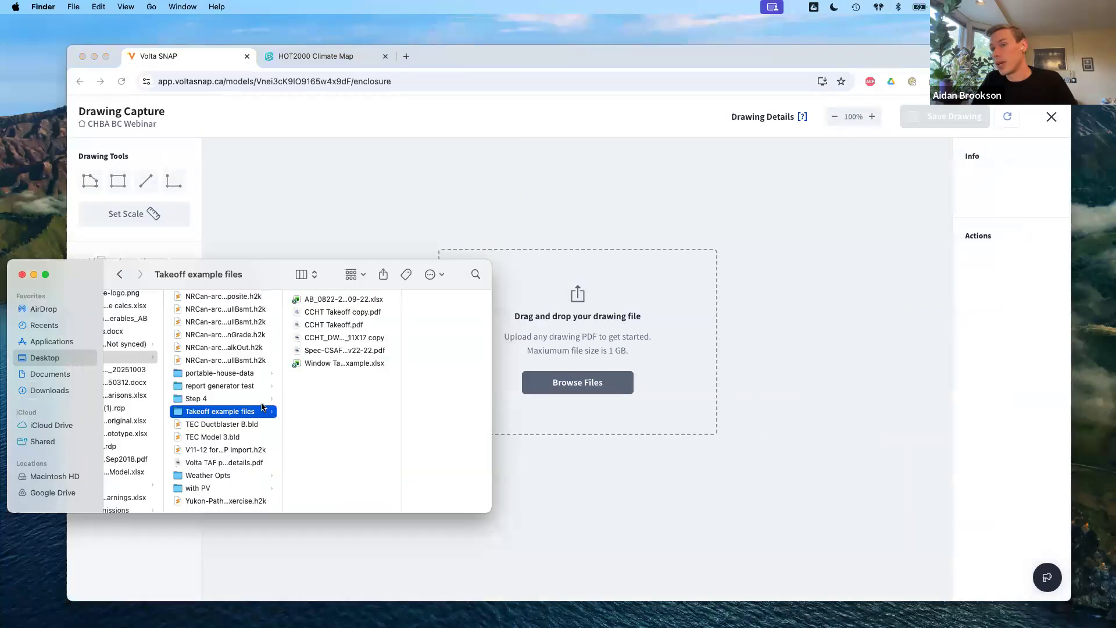
click(336, 314)
drag(507, 337, 599, 389)
click(601, 366)
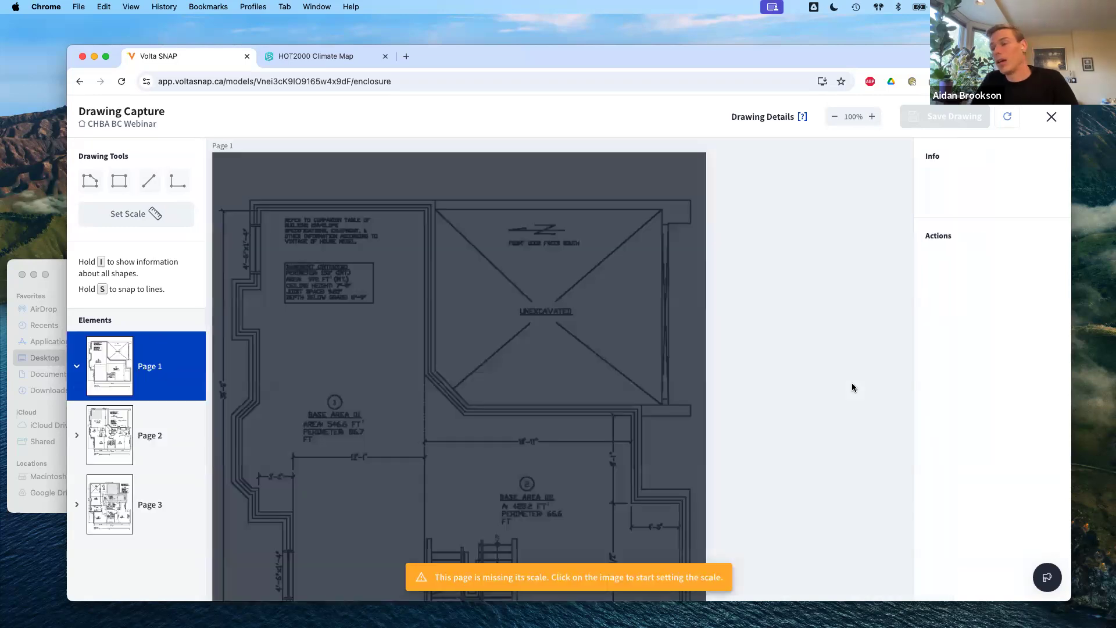
Set the scale of Page 1 to 12 ft 1 in using the end points of the dimension line below Base Area 01.
drag(528, 463, 611, 386)
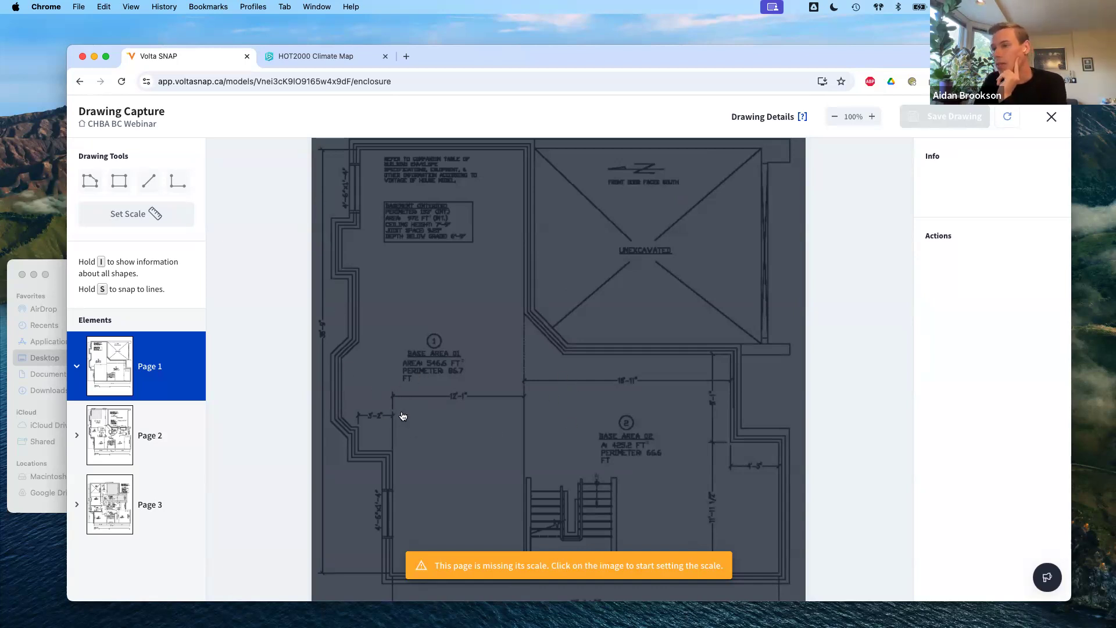
click(393, 397)
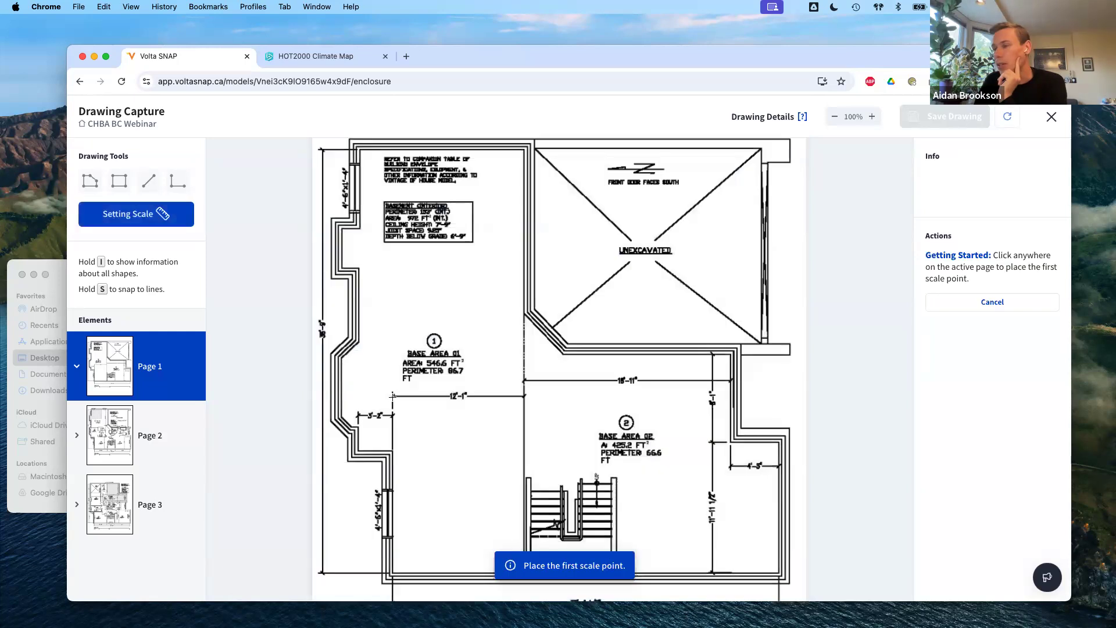
click(524, 396)
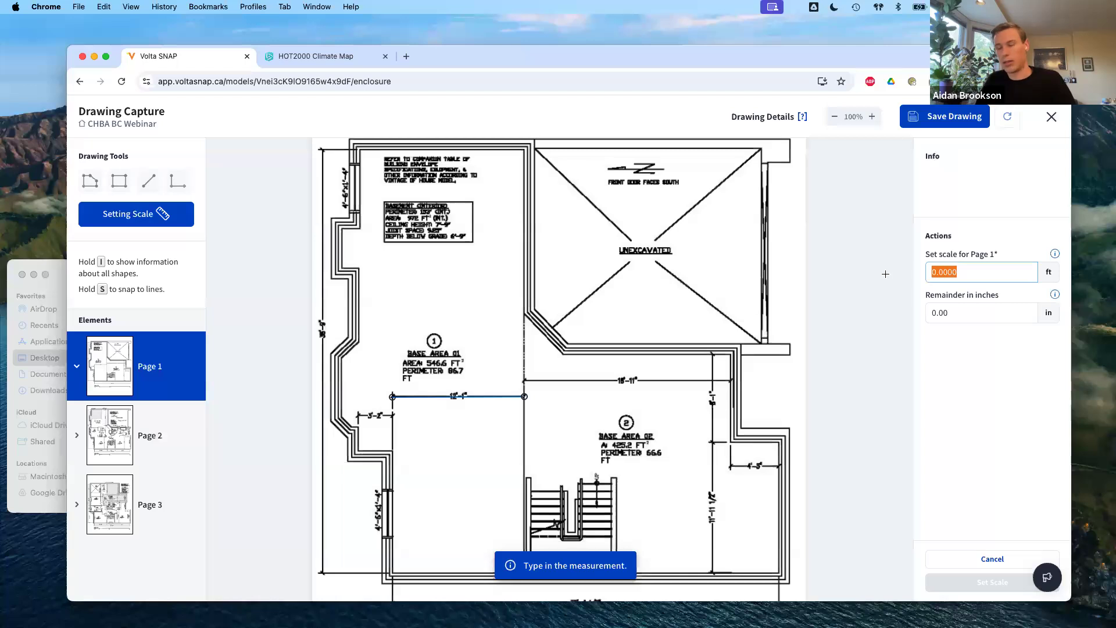
text(12)
click(978, 314)
text(1)
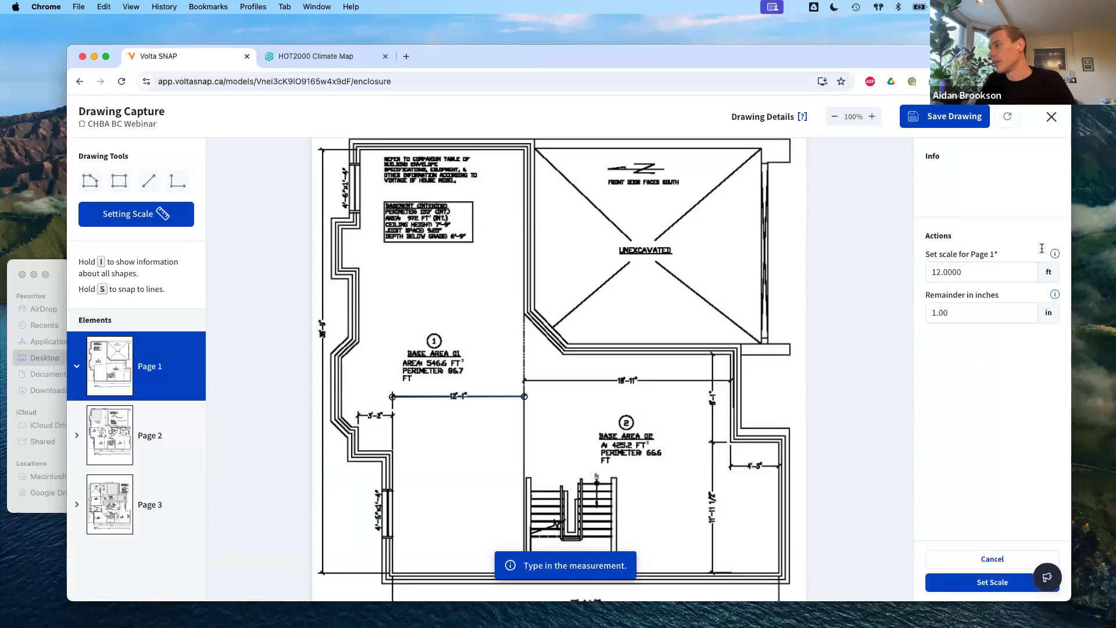
click(978, 589)
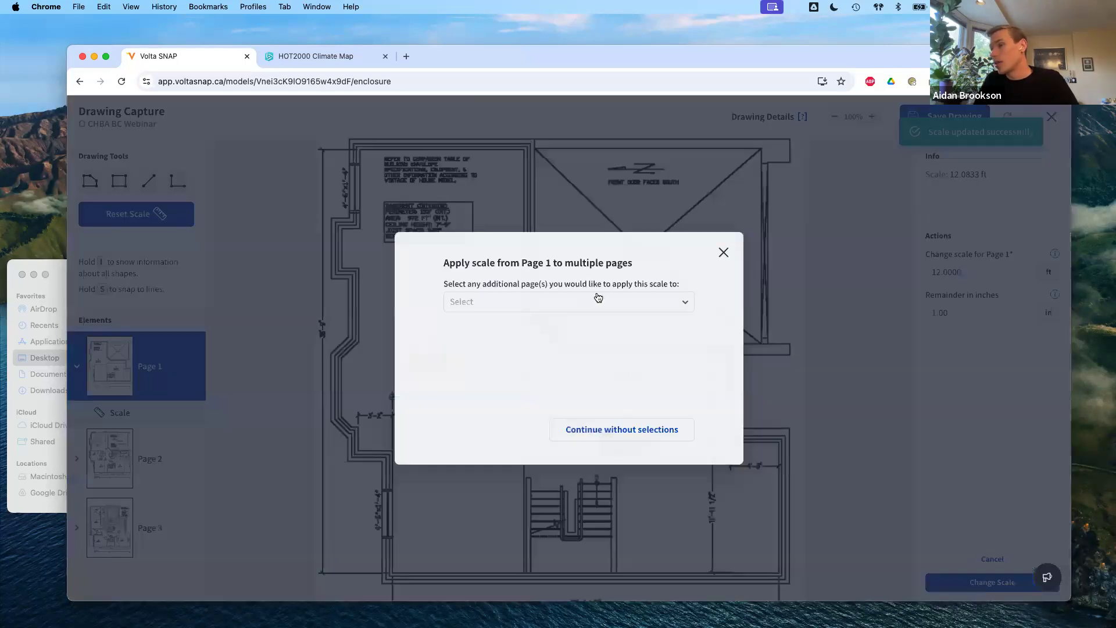
Apply the Page 1 scale to all the additional pages, Page 2 and Page 3.
click(598, 300)
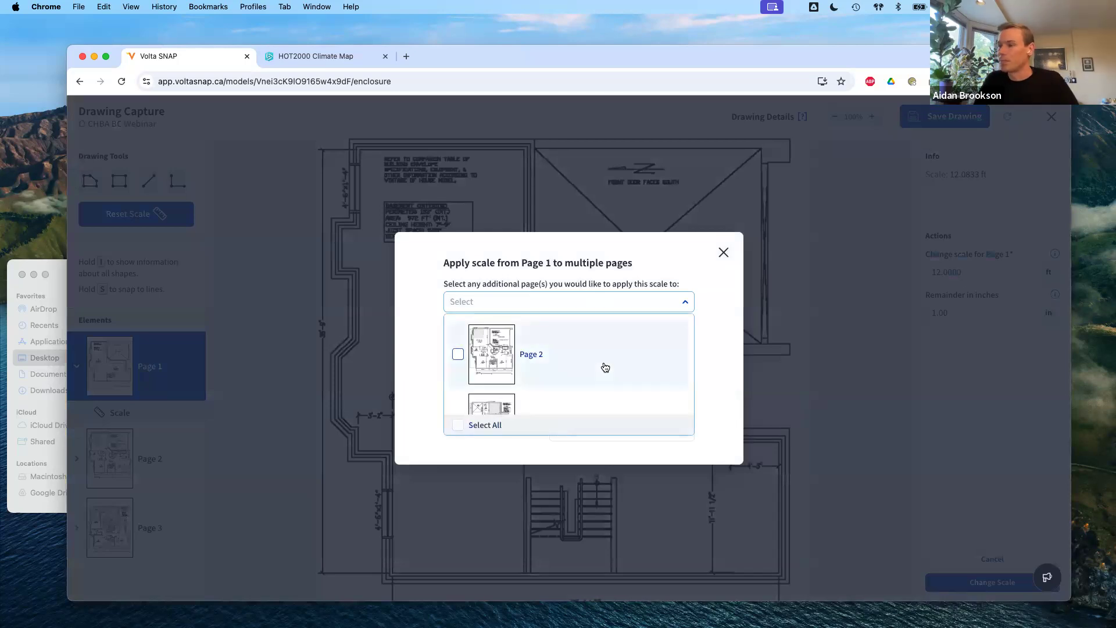
scroll(606, 366, down, 2)
scroll(519, 344, up, 2)
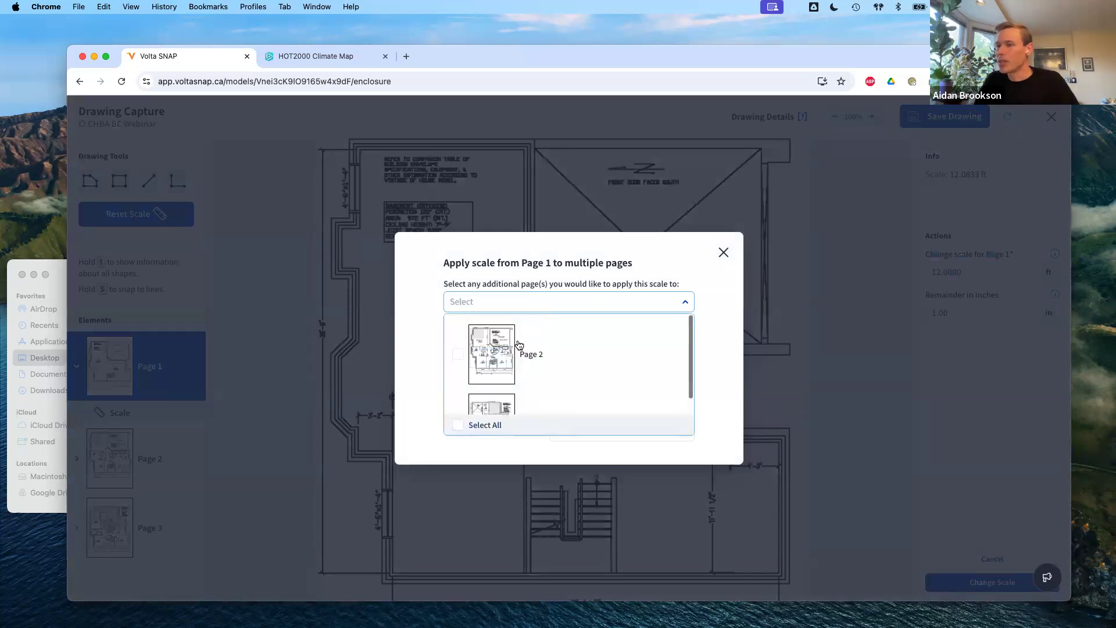
scroll(477, 427, down, 2)
click(468, 425)
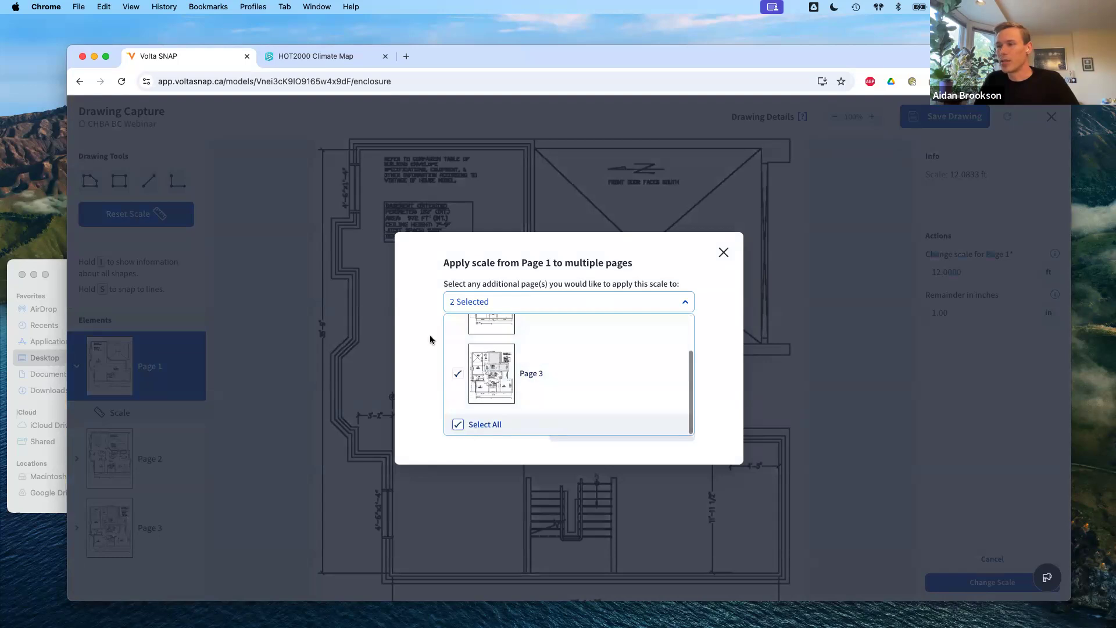
click(428, 339)
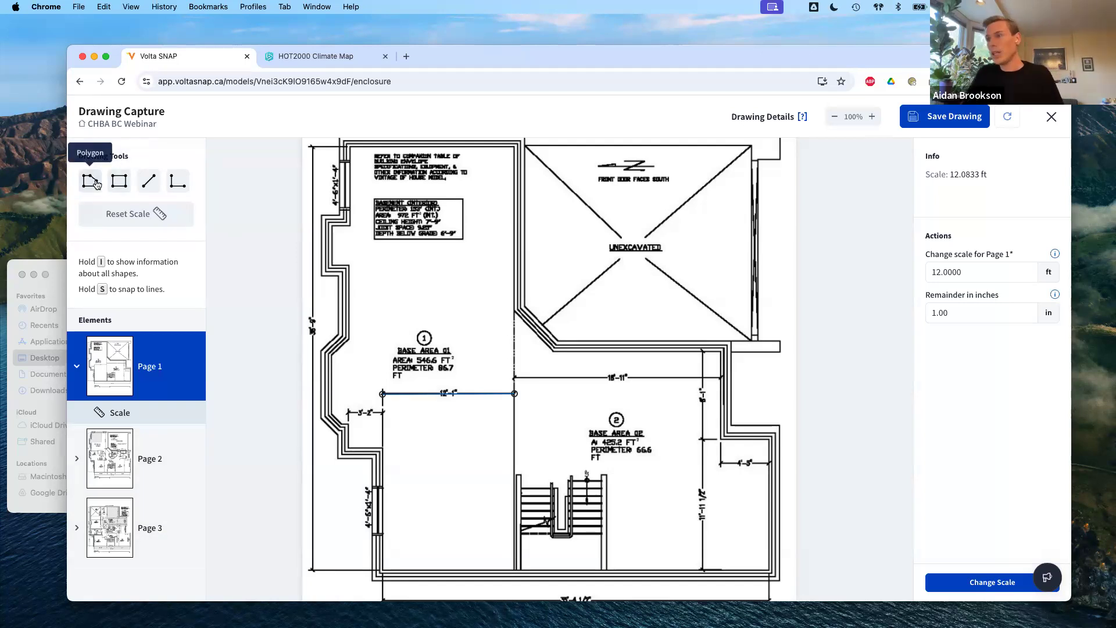
Trace the basement's interior wall outline on Page 1 with a polygon, following every jog and excluding the unexcavated area, and set the polygon.
click(93, 182)
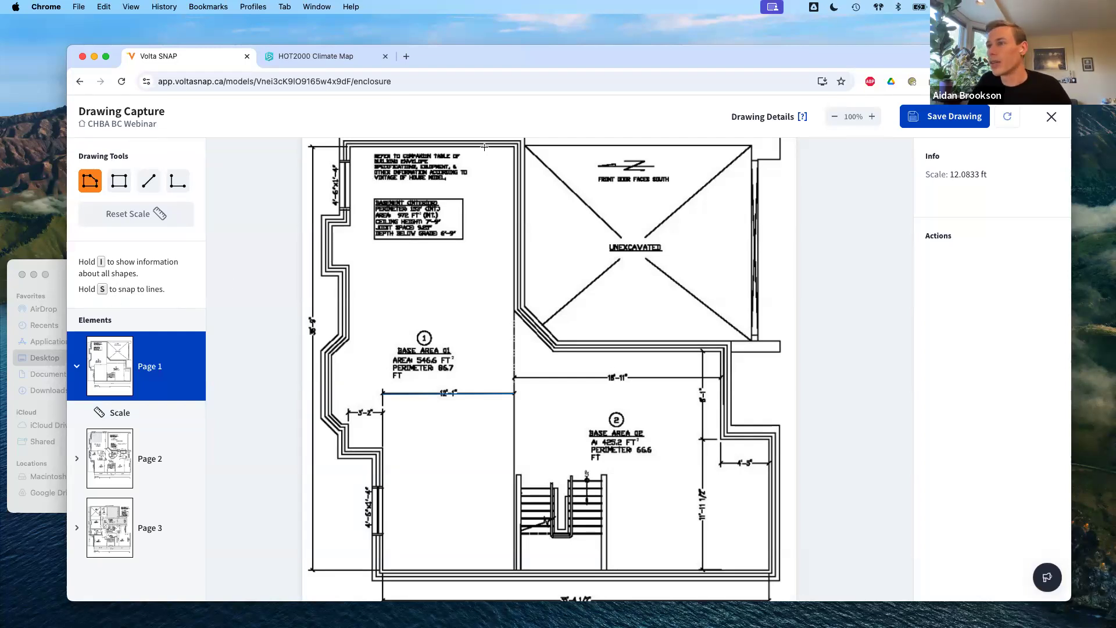
click(351, 147)
click(514, 147)
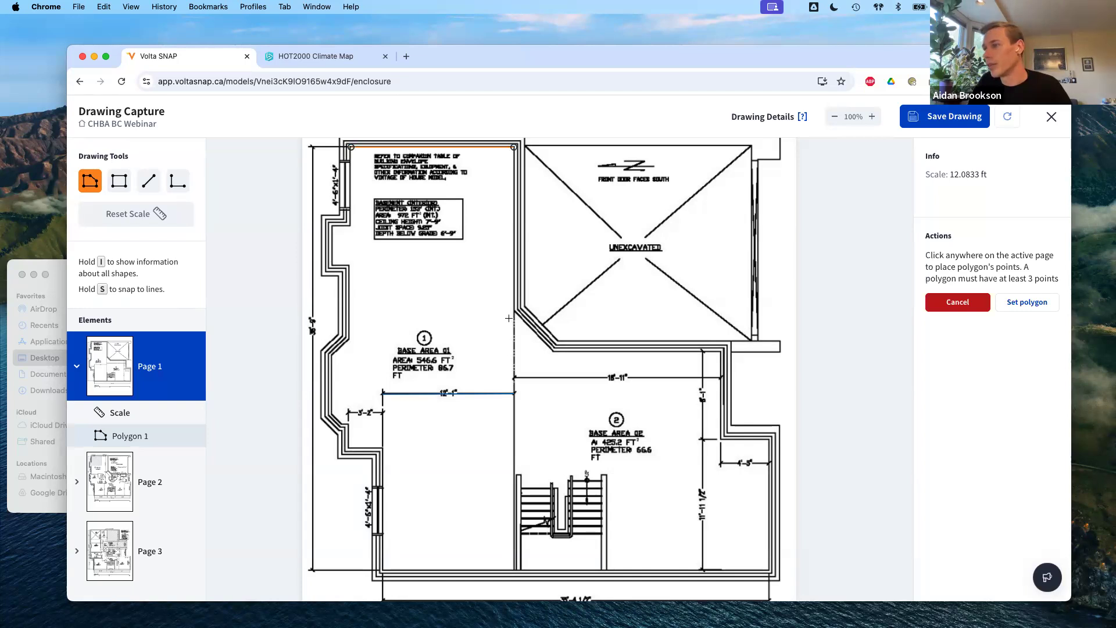
click(514, 311)
click(553, 351)
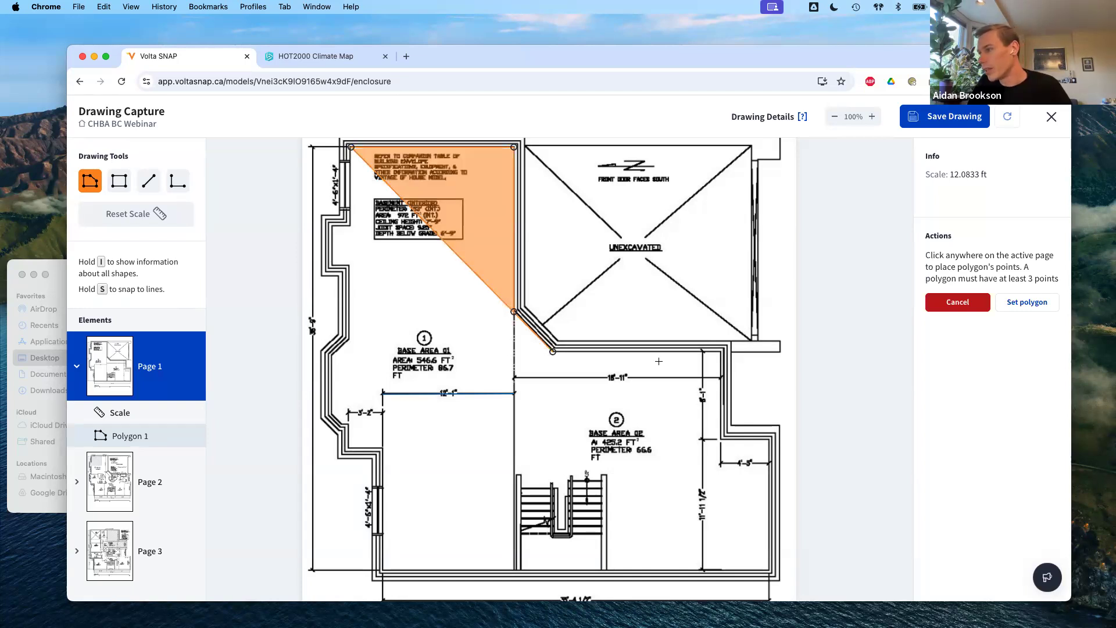
click(720, 352)
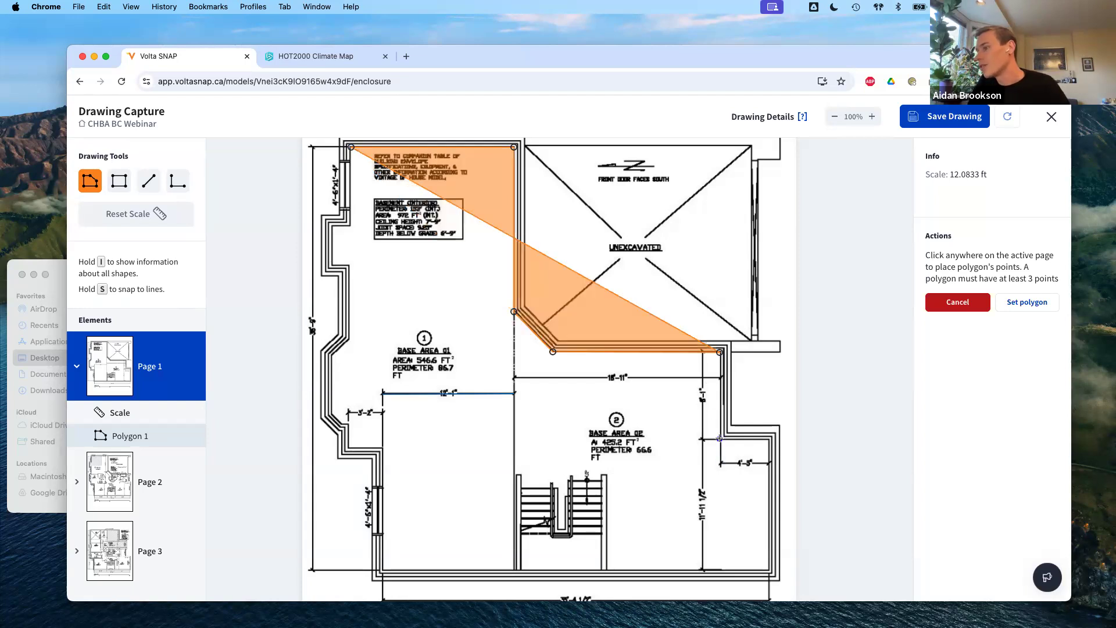
click(766, 438)
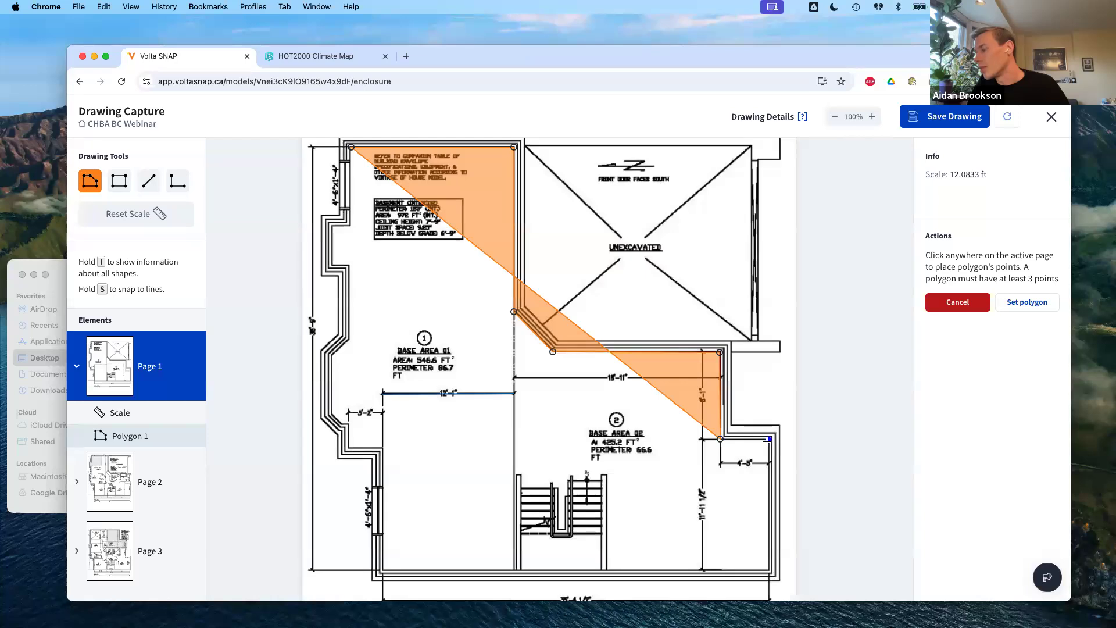
click(768, 439)
click(767, 569)
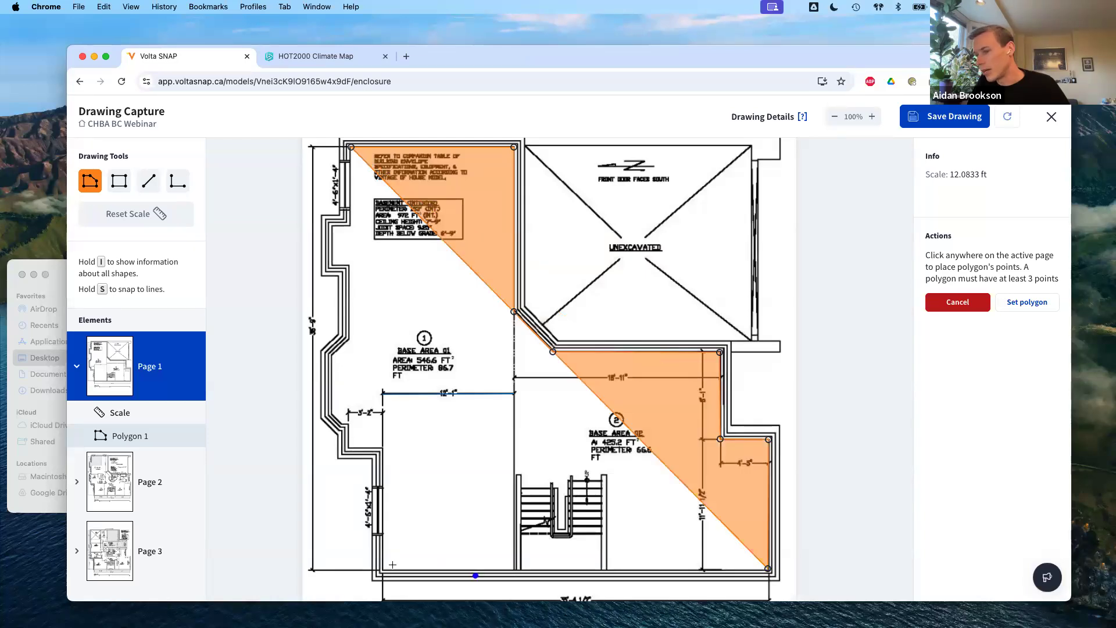
click(383, 569)
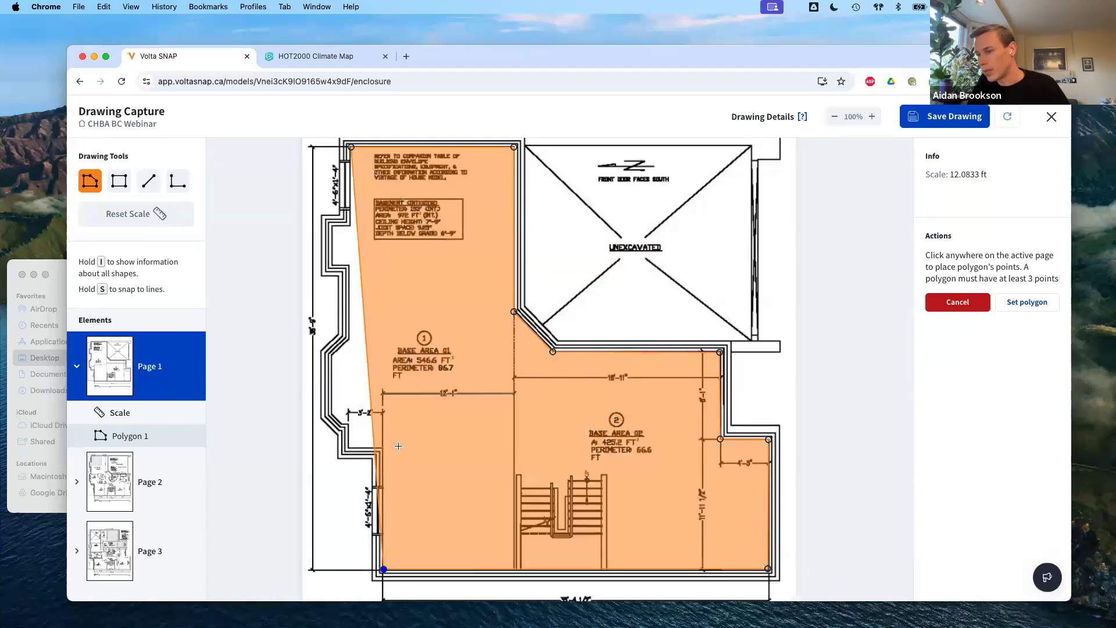
click(334, 448)
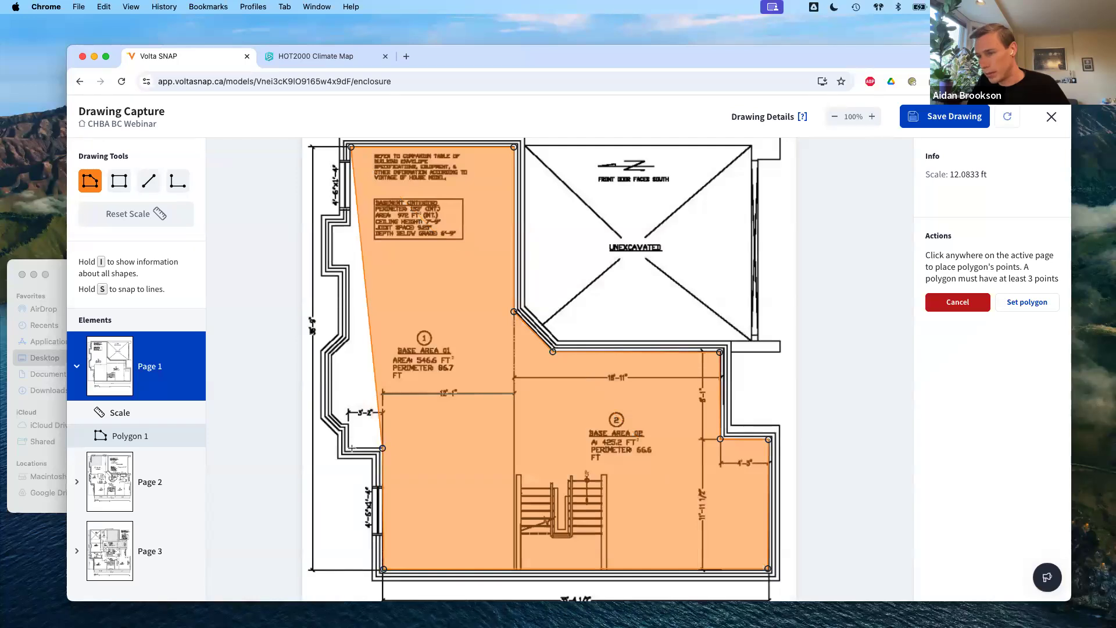
click(348, 447)
click(348, 423)
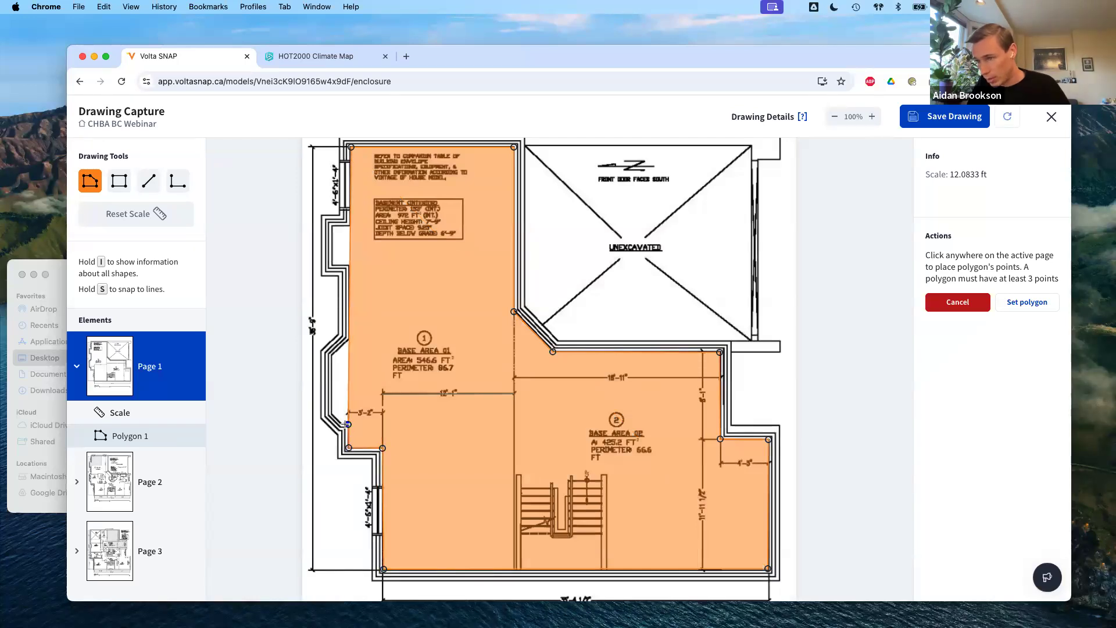
click(342, 424)
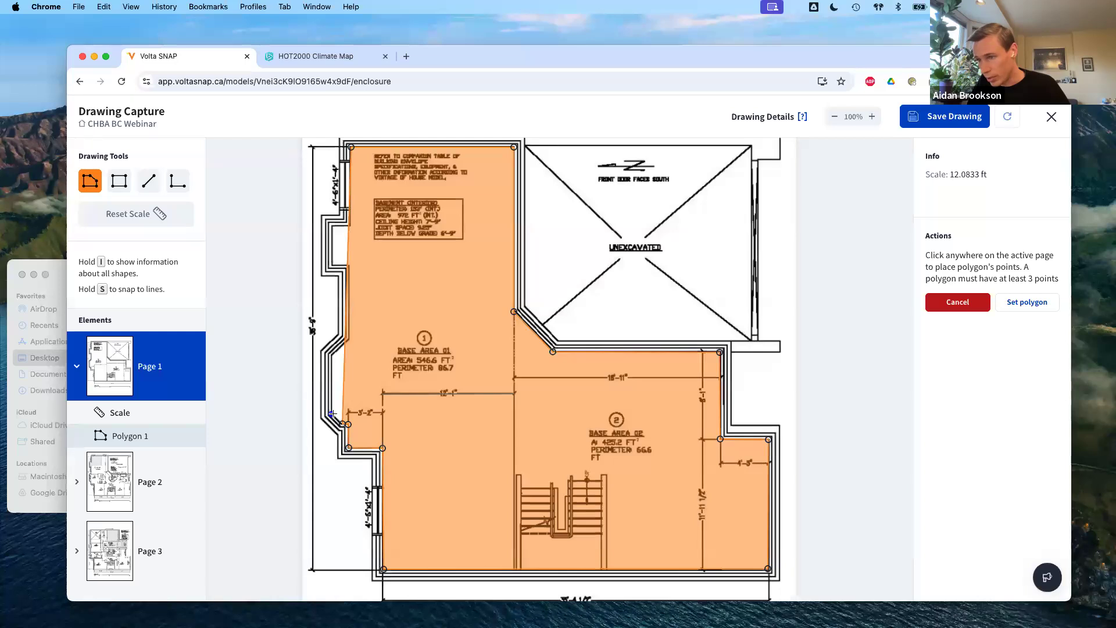
click(331, 412)
click(332, 354)
click(349, 338)
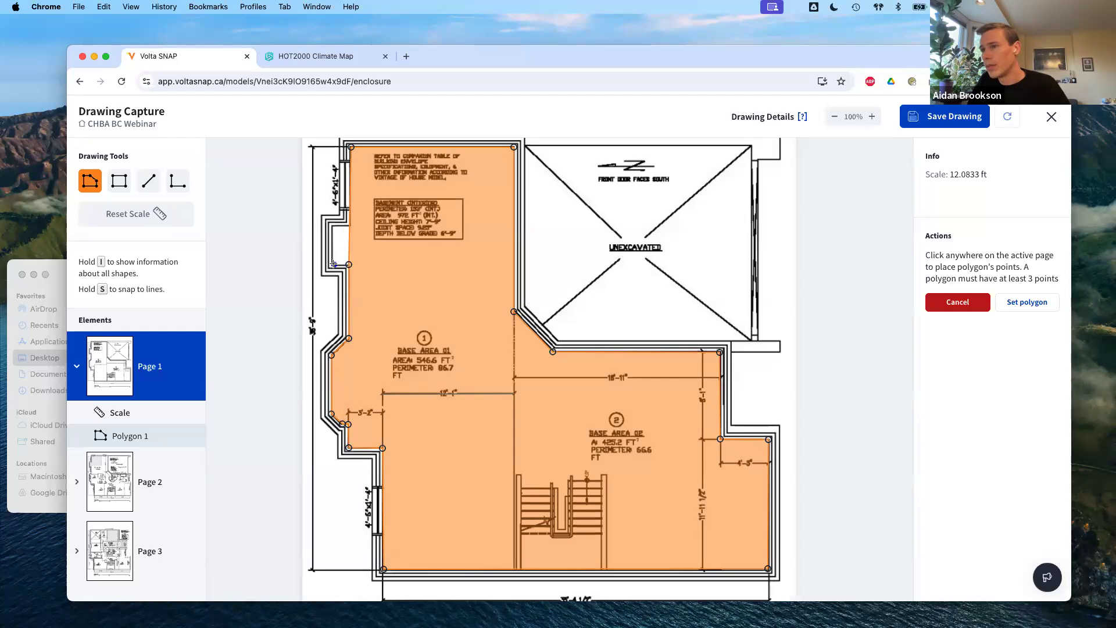
click(332, 264)
click(332, 227)
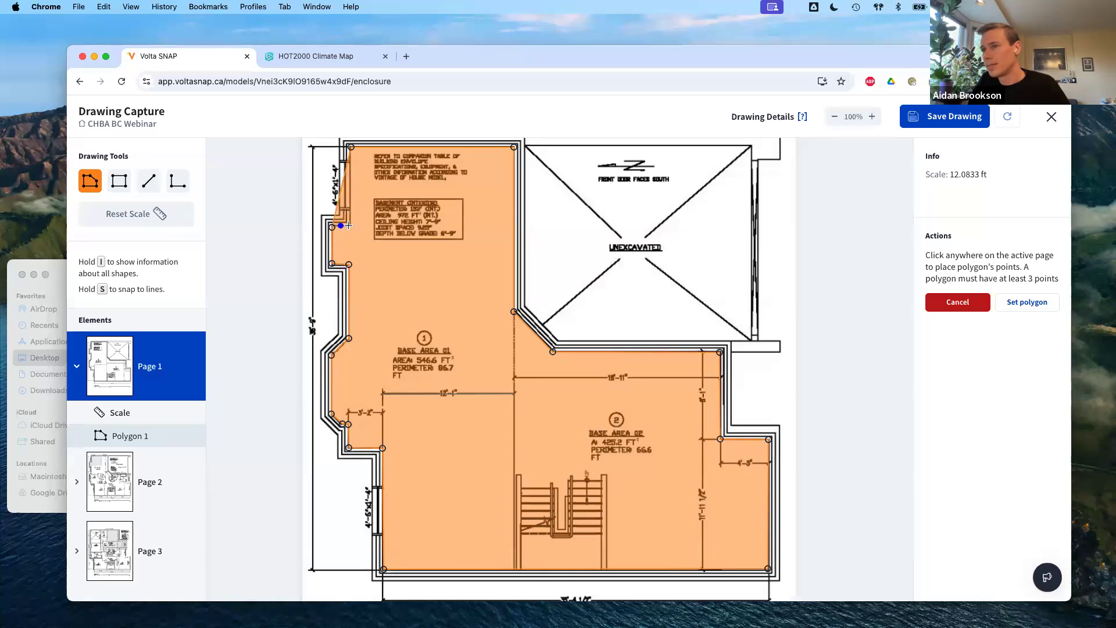
click(348, 225)
click(1001, 303)
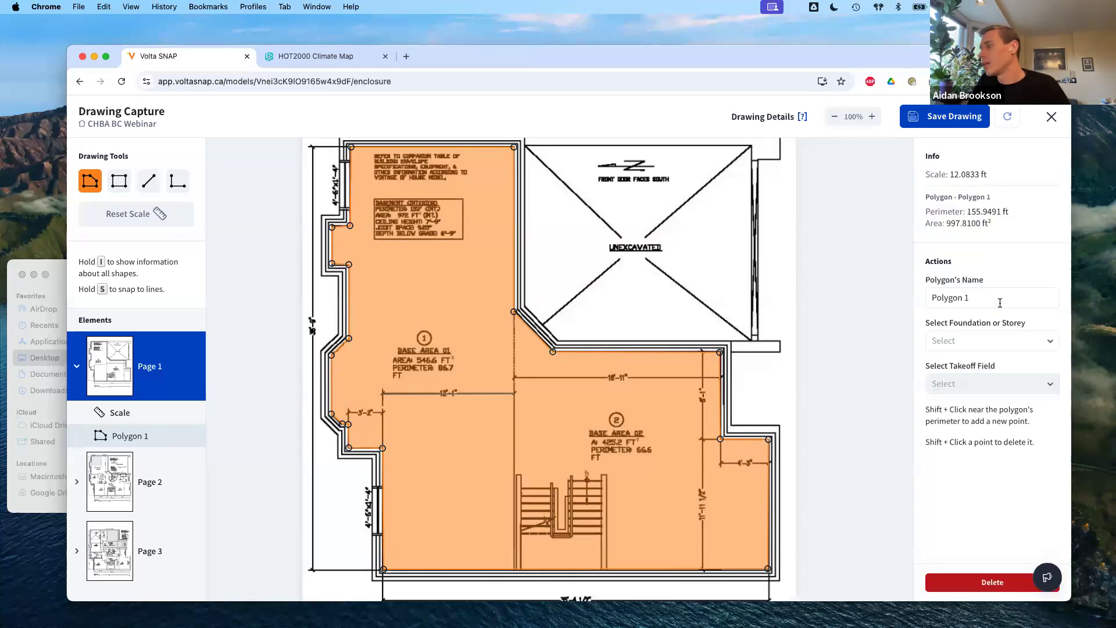
Name the basement polygon Basement and assign it to Foundation - Basement with the takeoff field Total Floor Area & Perimeter.
text(Basement)
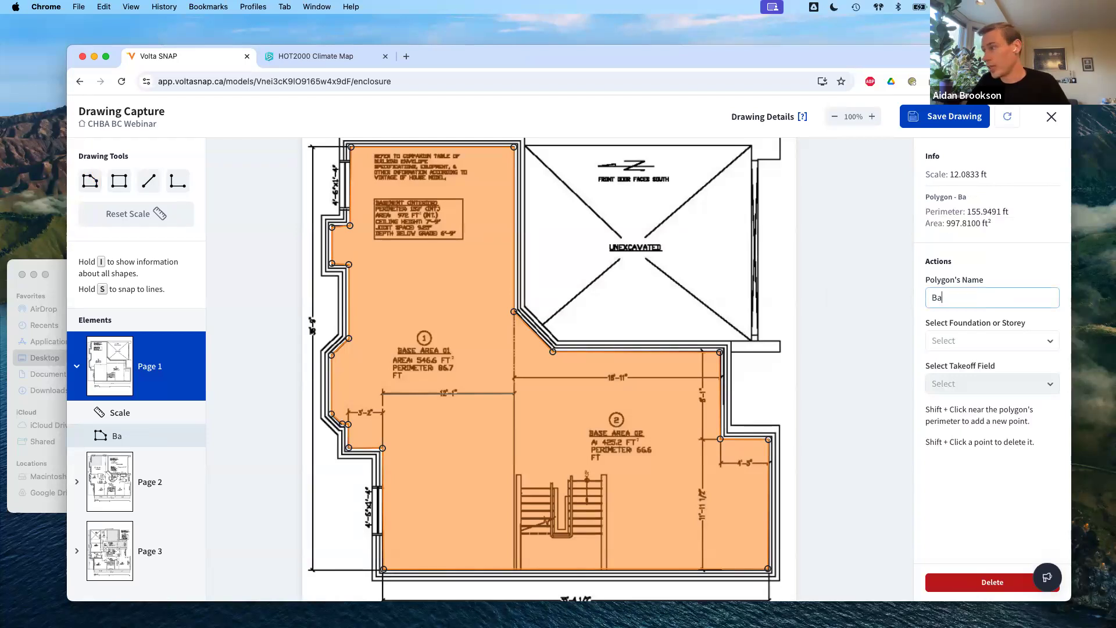
click(1003, 343)
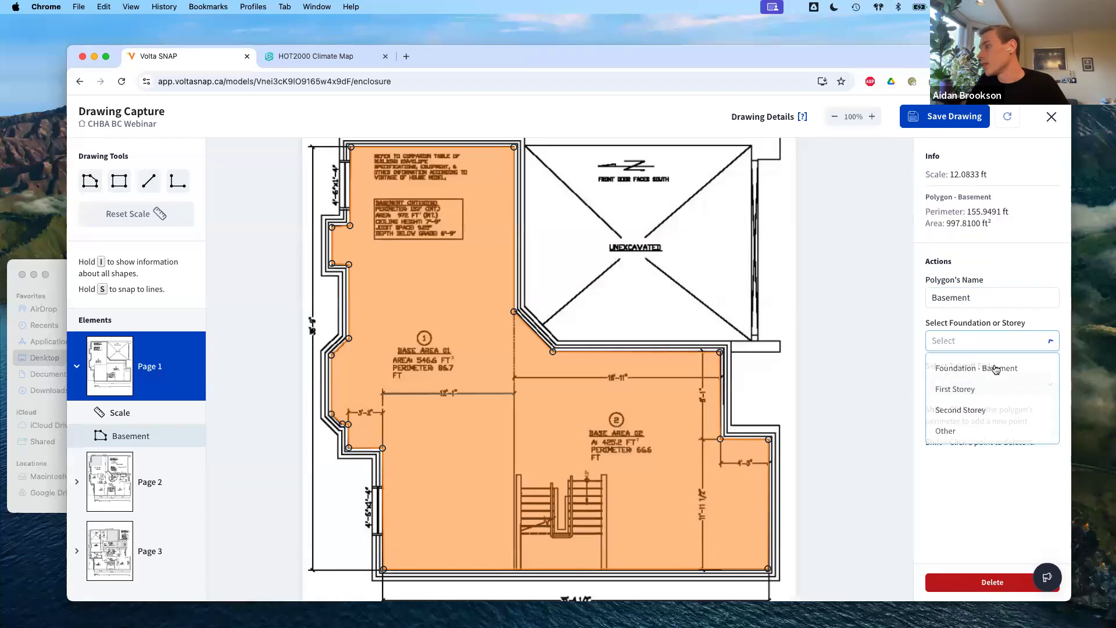
click(977, 369)
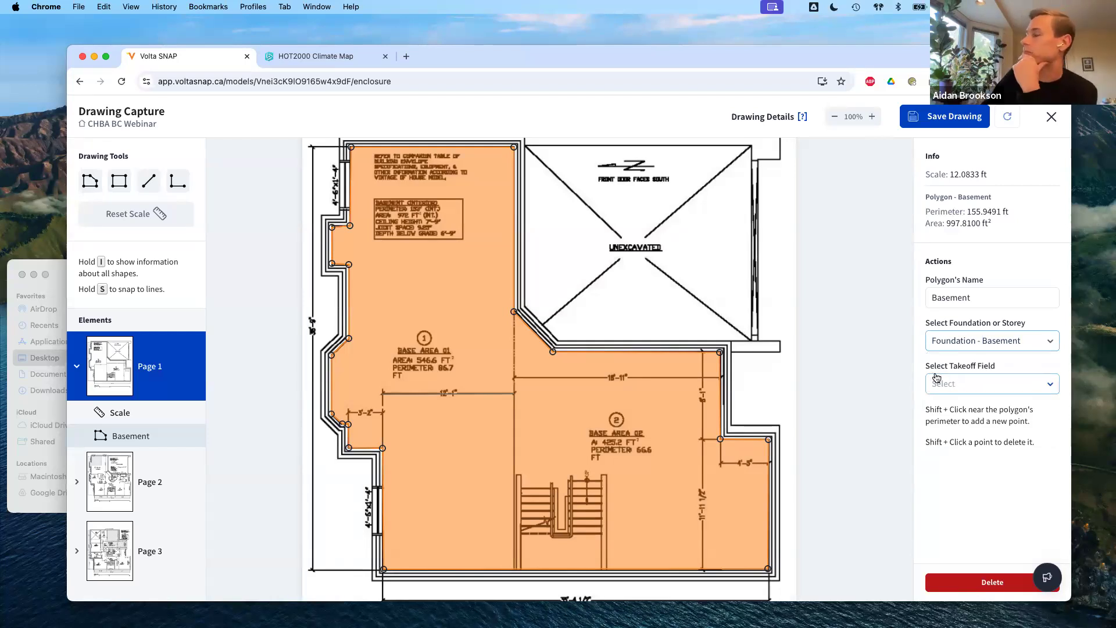
click(975, 386)
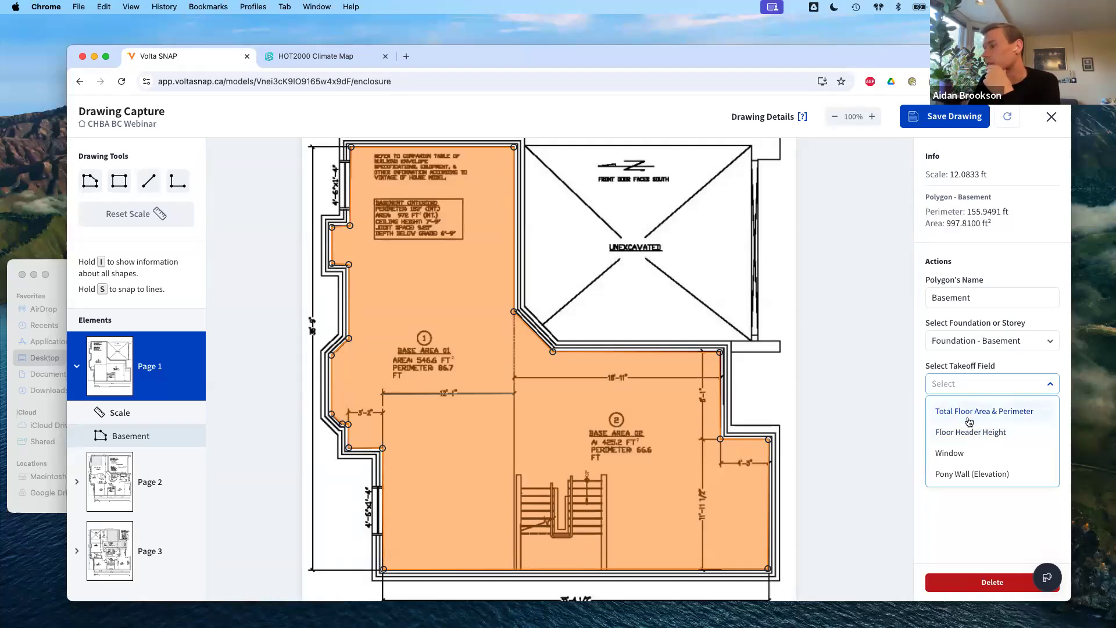
click(1005, 418)
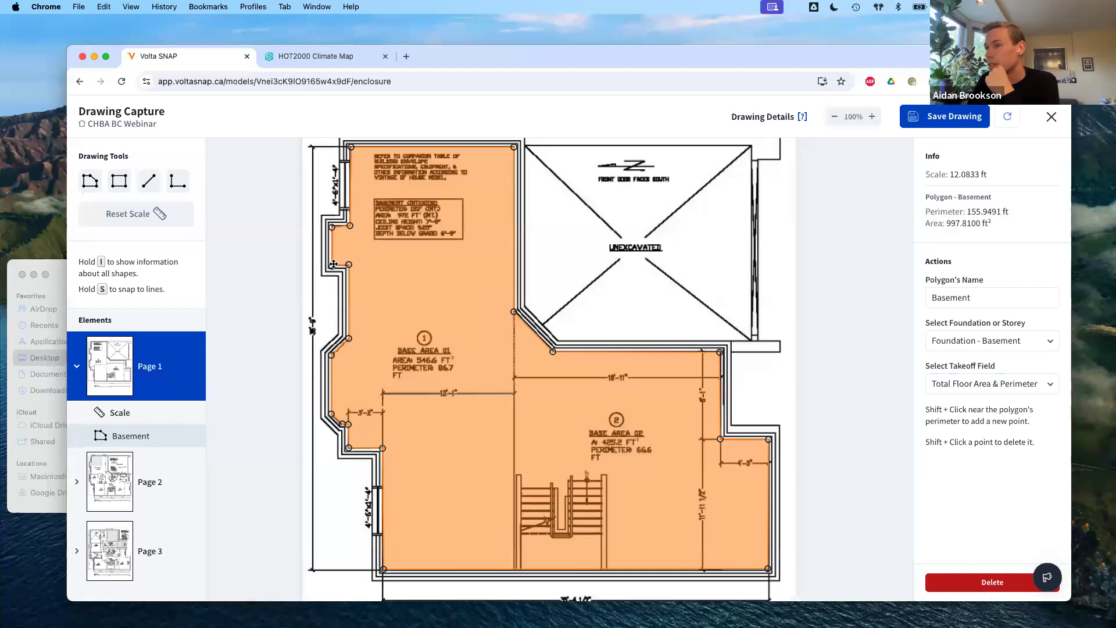
Fine-tune the Basement polygon's points at the small upper jog and along the wall beside the unexcavated area, and save the drawing.
drag(333, 264, 348, 265)
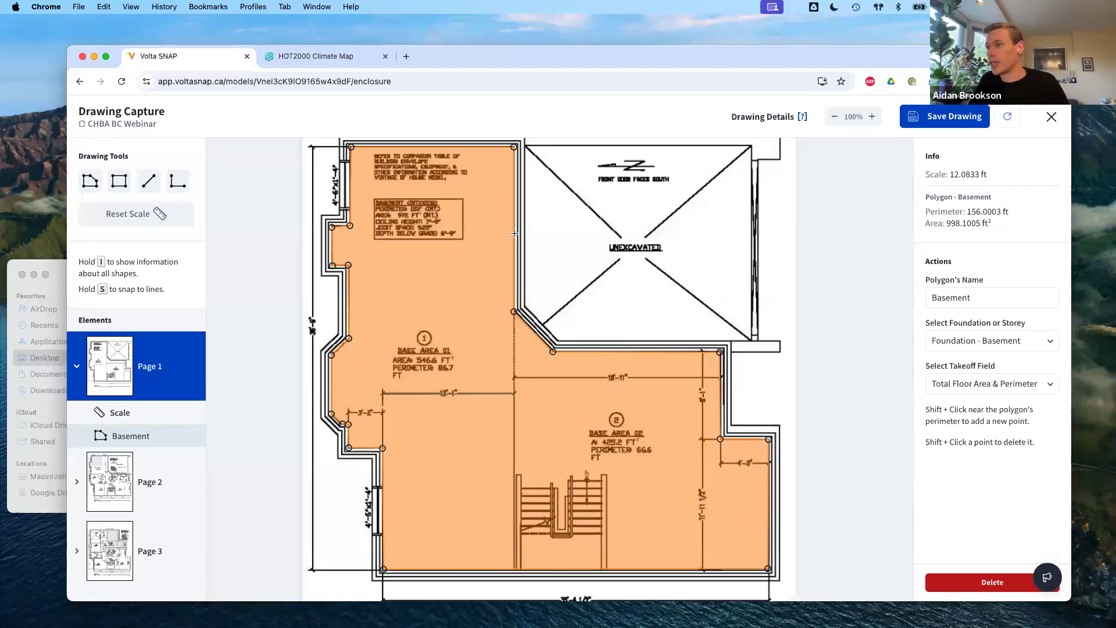
mouse_move(514, 232)
mouse_down()
mouse_move(447, 215)
mouse_move(463, 232)
mouse_move(514, 234)
mouse_up()
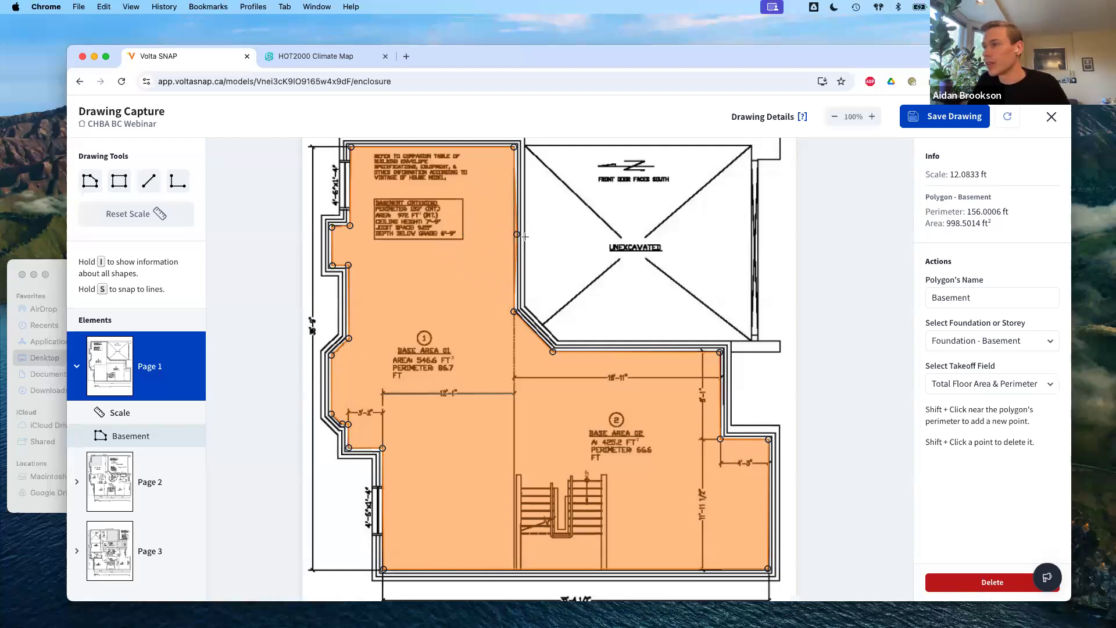
drag(517, 235, 515, 148)
scroll(641, 265, down, 3)
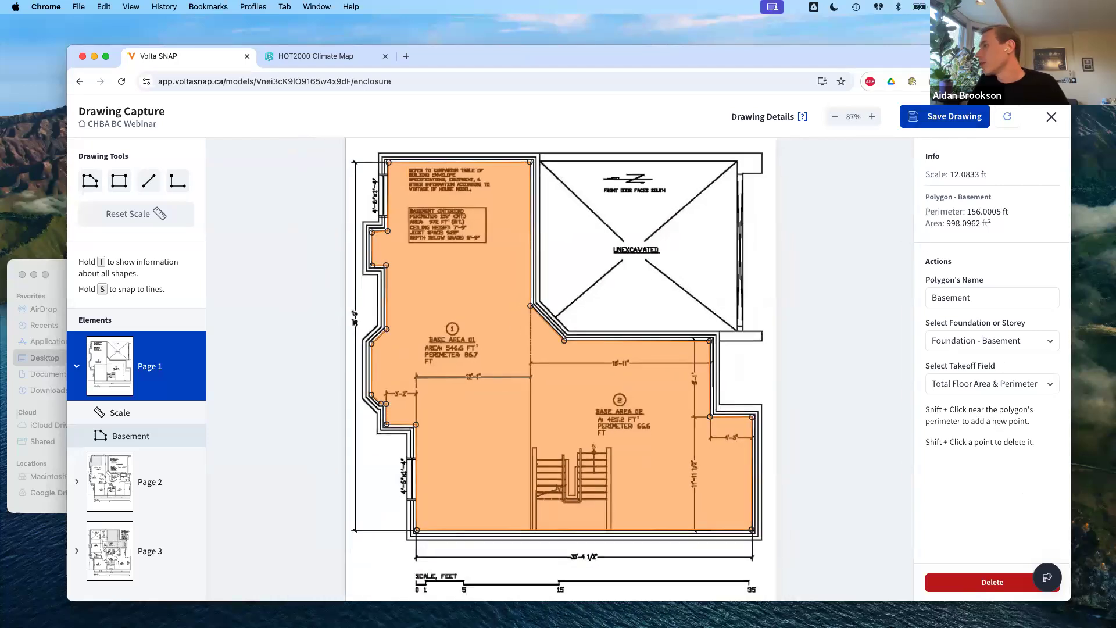
click(952, 120)
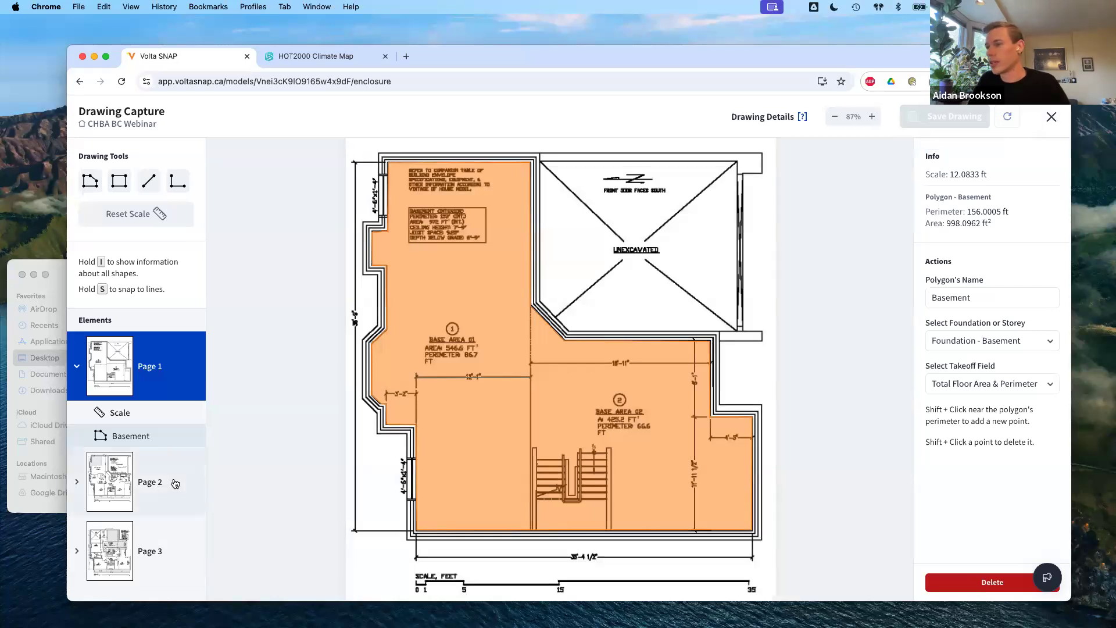
Trace the main floor's interior wall outline on Page 2 with a polygon, following every jog and excluding the unheated garage, and set the polygon.
click(175, 483)
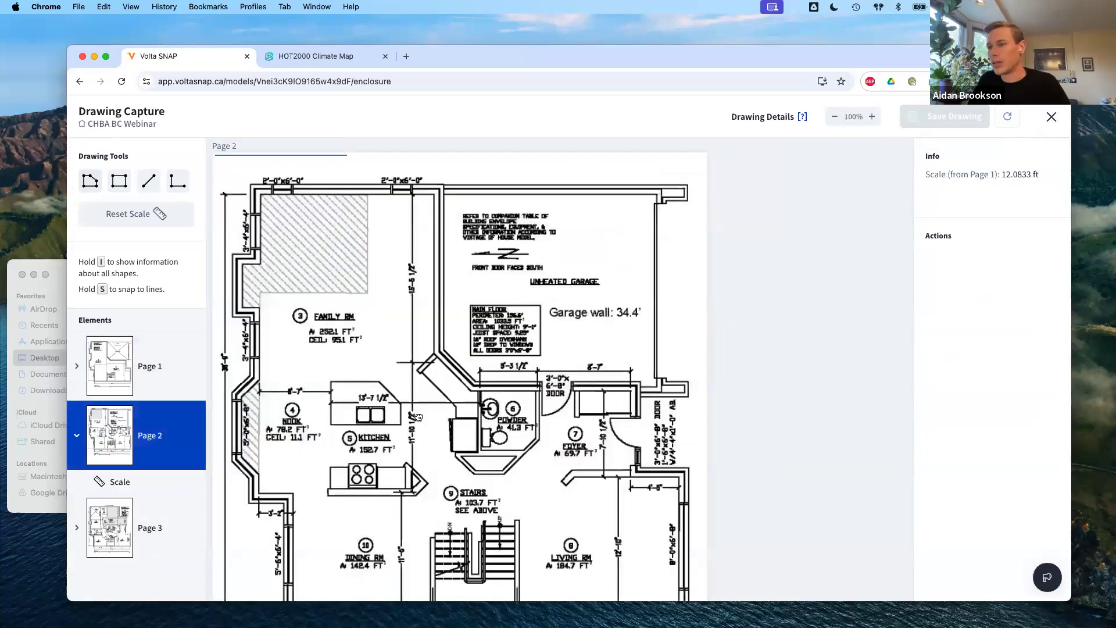
scroll(448, 382, down, 1)
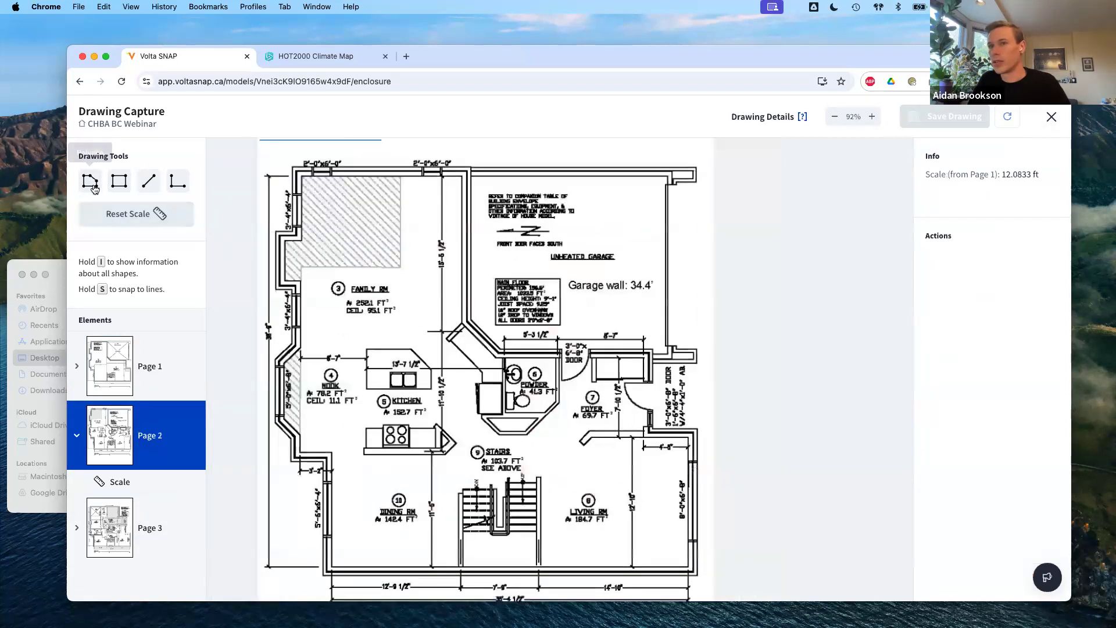
click(90, 183)
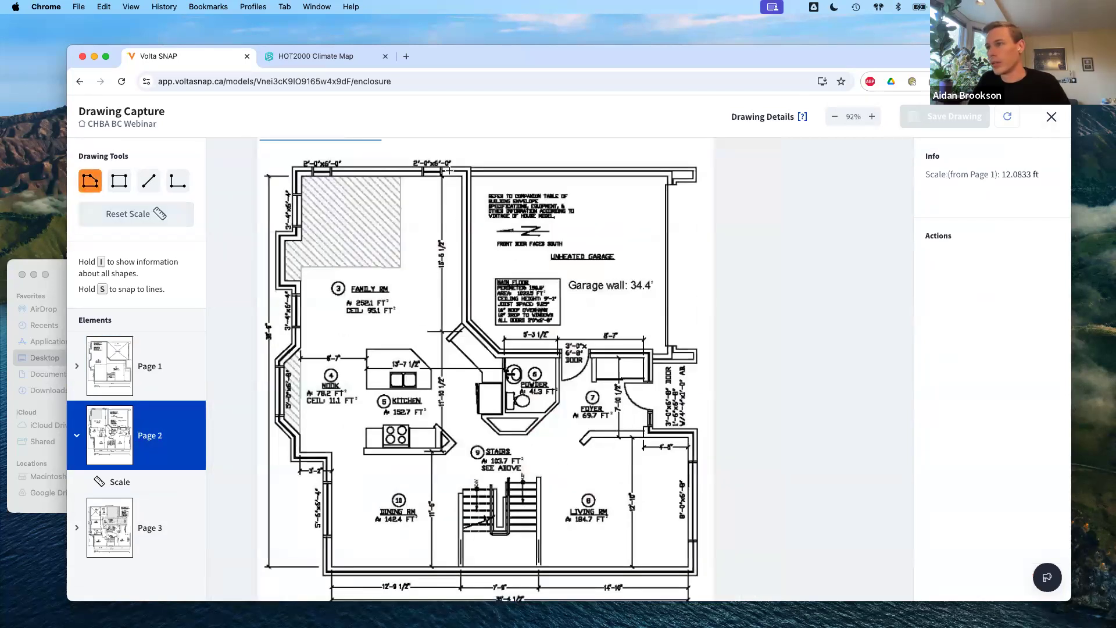
click(302, 176)
click(462, 179)
click(462, 322)
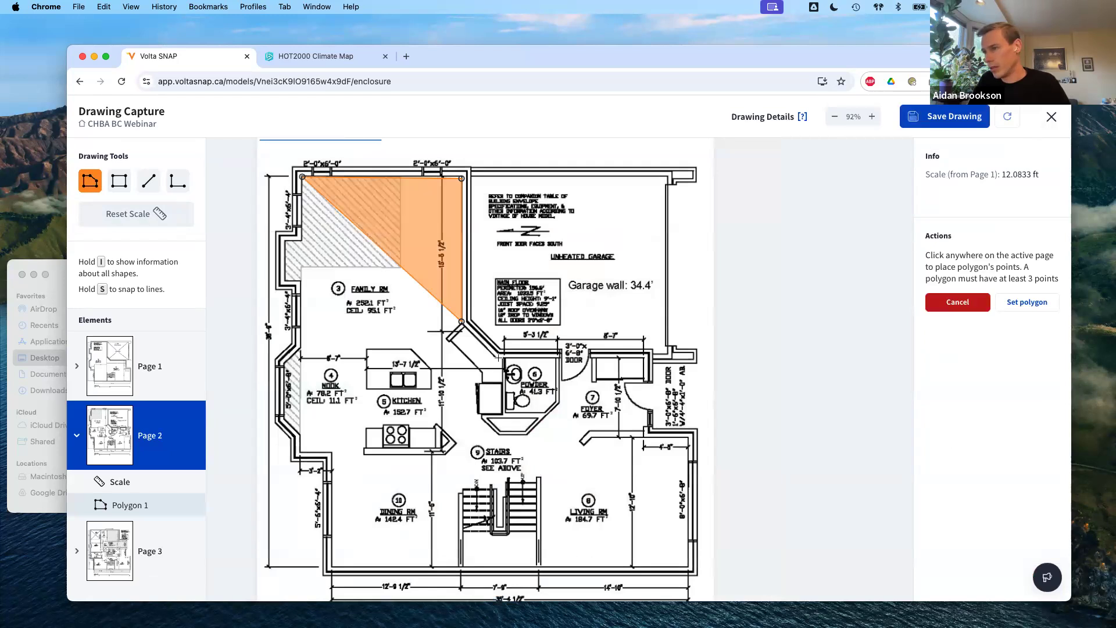
click(502, 357)
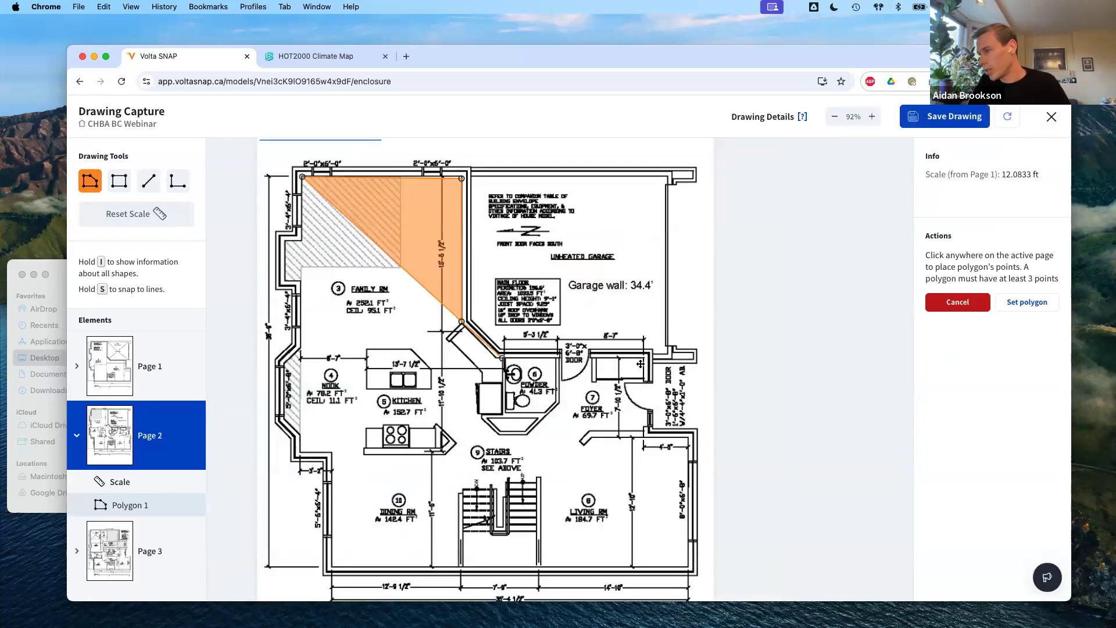
click(641, 360)
click(643, 437)
click(686, 438)
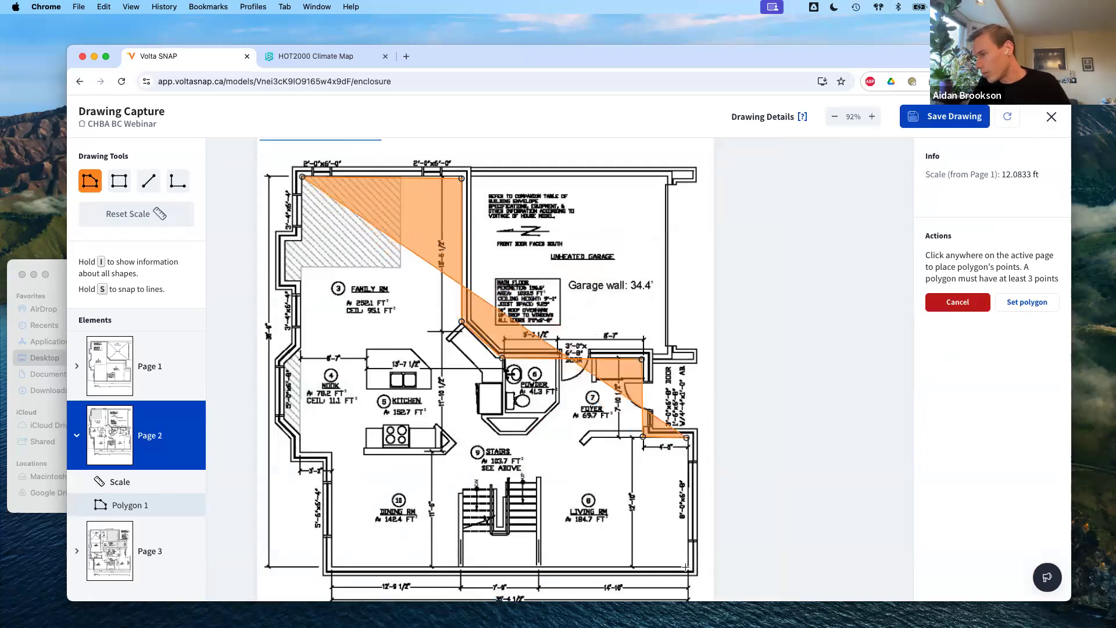
click(687, 563)
click(333, 567)
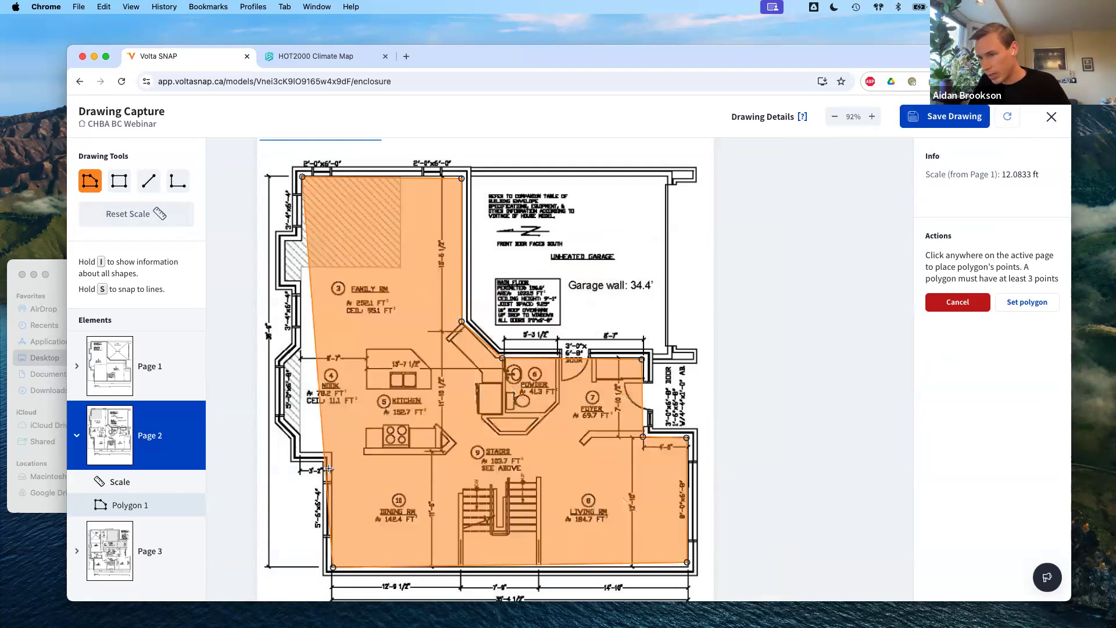
click(332, 453)
click(300, 453)
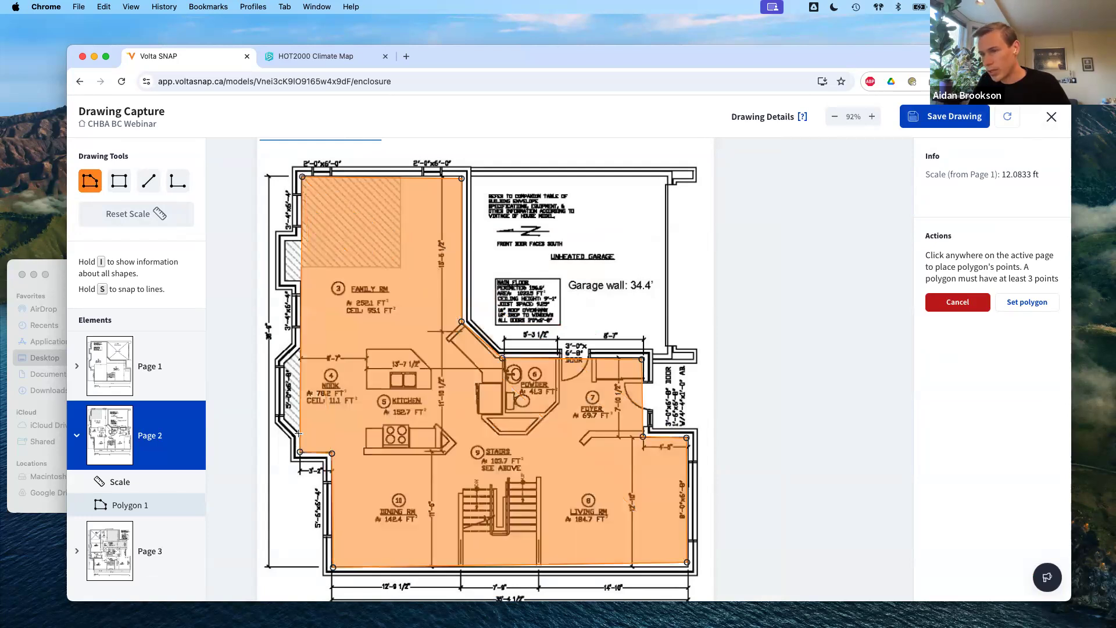
click(300, 432)
click(284, 417)
click(282, 365)
click(303, 344)
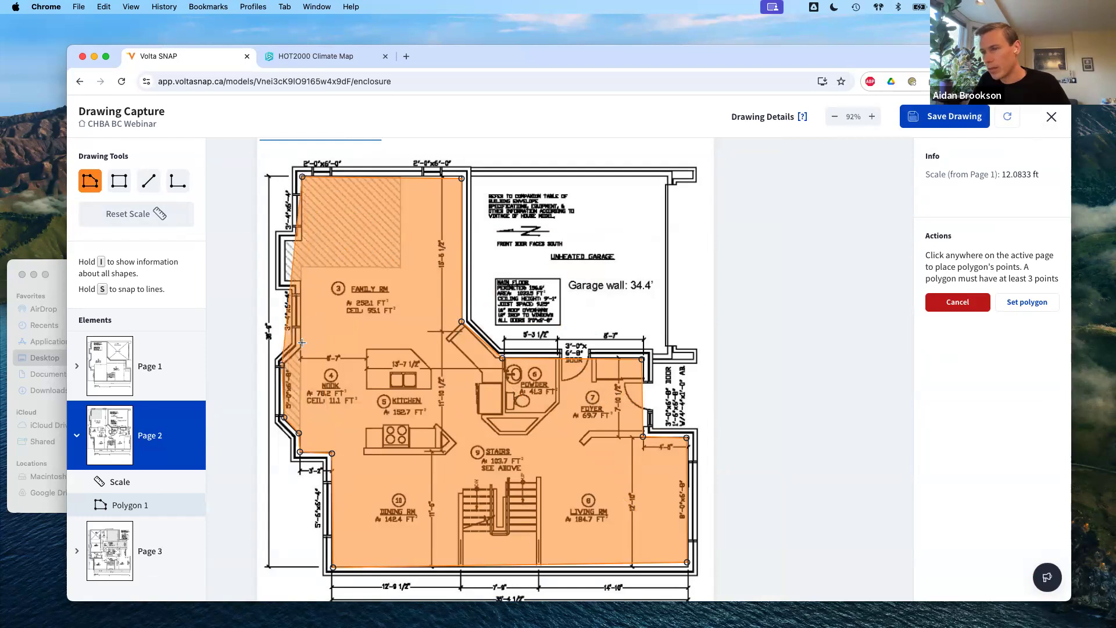
click(300, 282)
click(286, 280)
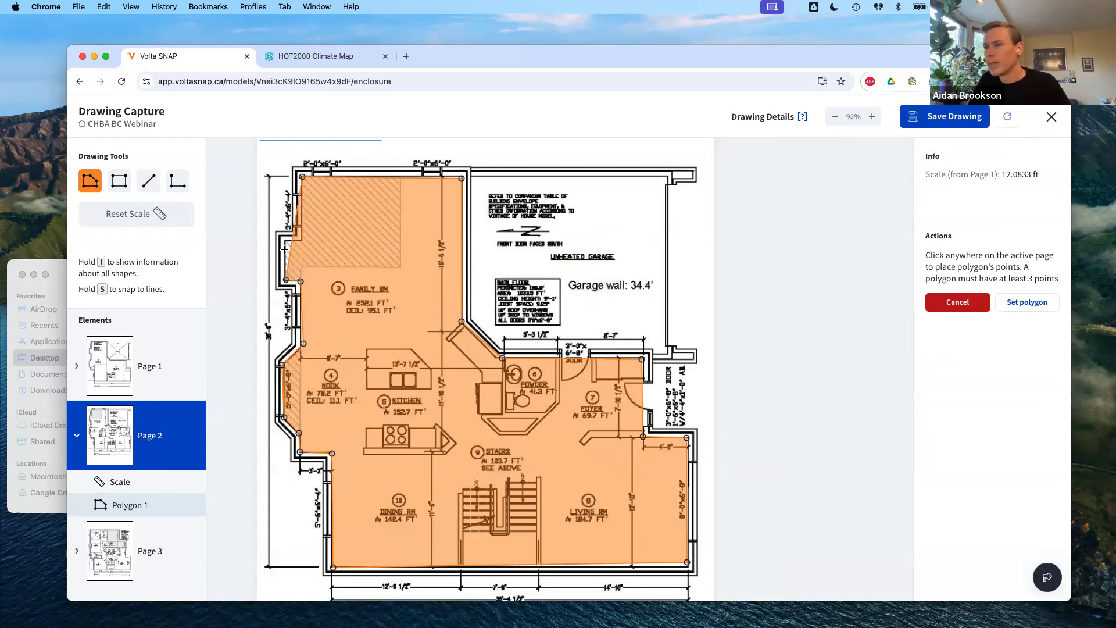
click(284, 245)
click(303, 242)
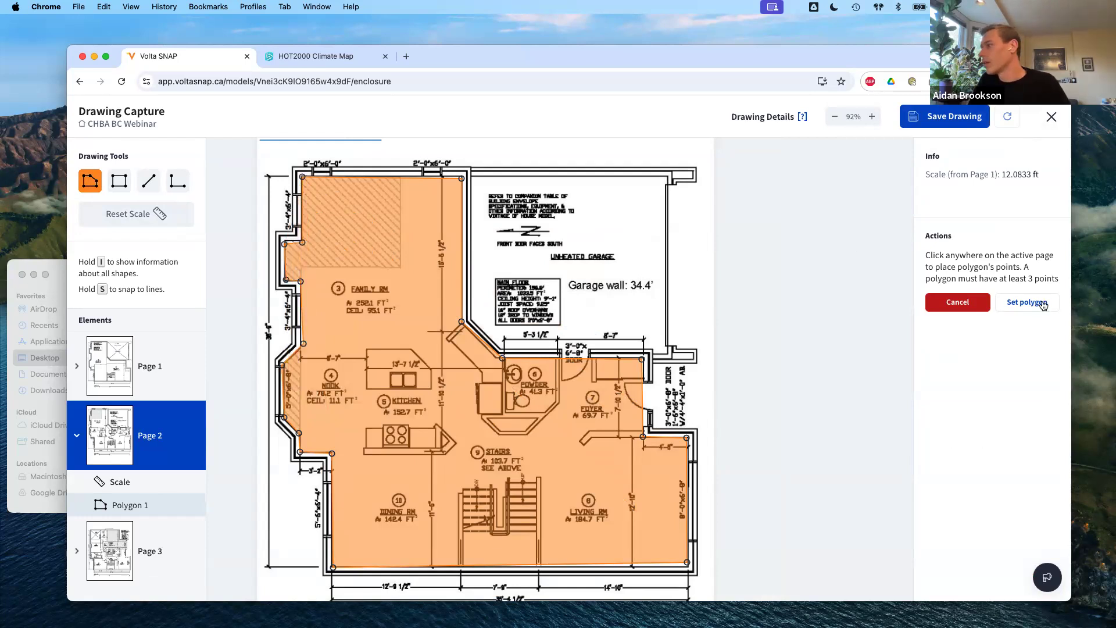
click(1028, 302)
Name the Page 2 polygon Main and assign it to First Storey with the takeoff field Total Floor Area & Perimeter.
drag(992, 298, 915, 296)
text(Main)
click(982, 342)
click(969, 378)
click(975, 347)
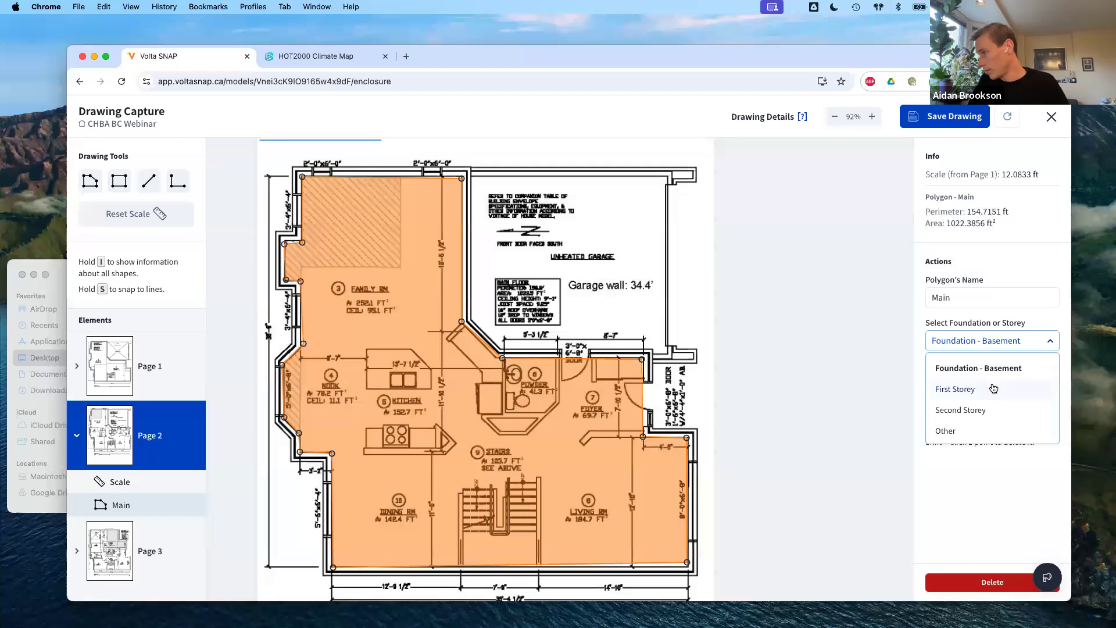
click(995, 391)
click(982, 411)
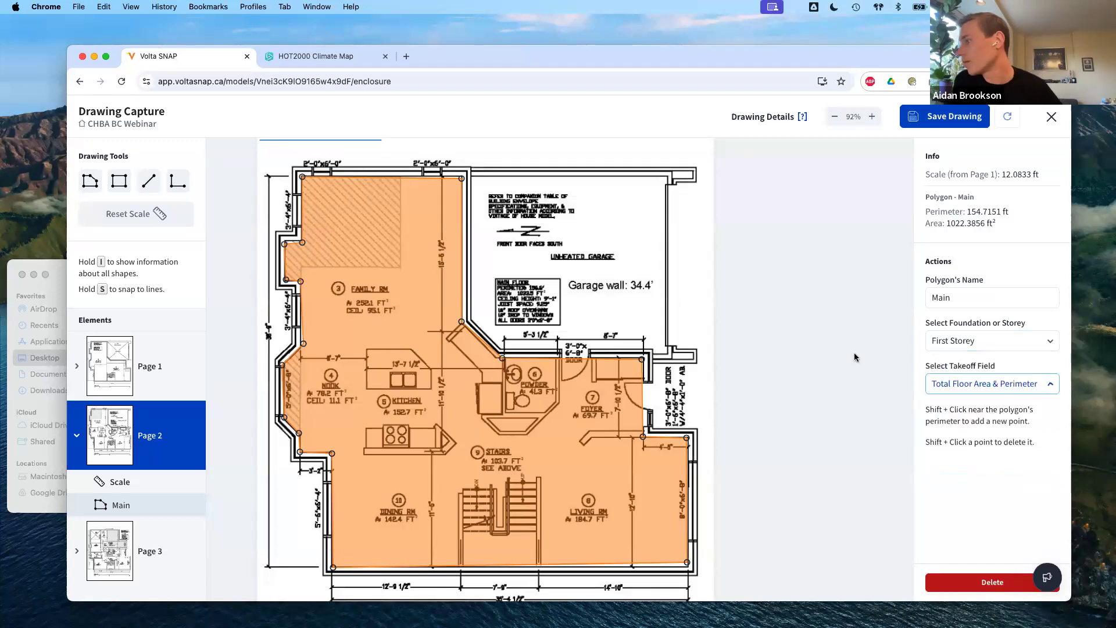
Reselect the Main polygon and shift its corner point beside the powder room onto the end of the angled garage wall.
click(560, 261)
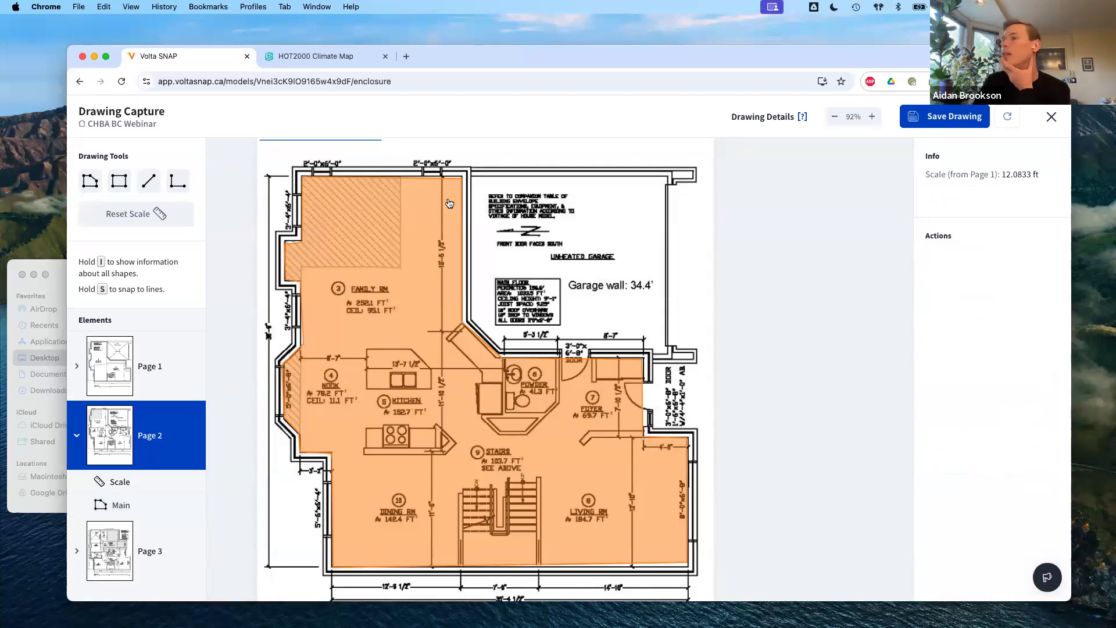
click(459, 177)
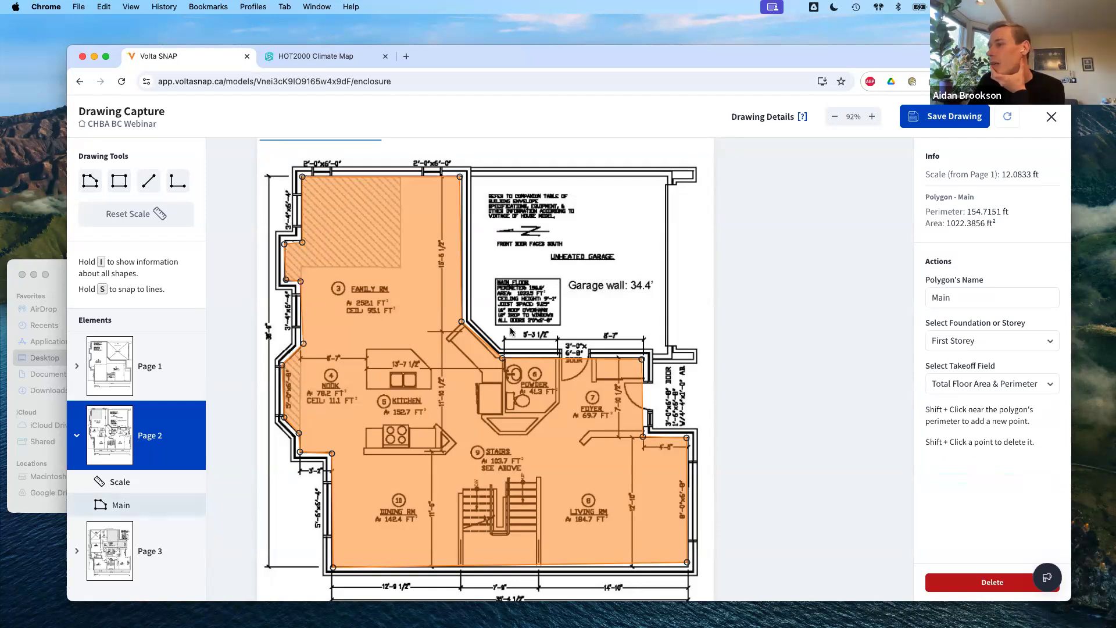
click(503, 359)
drag(499, 360, 496, 359)
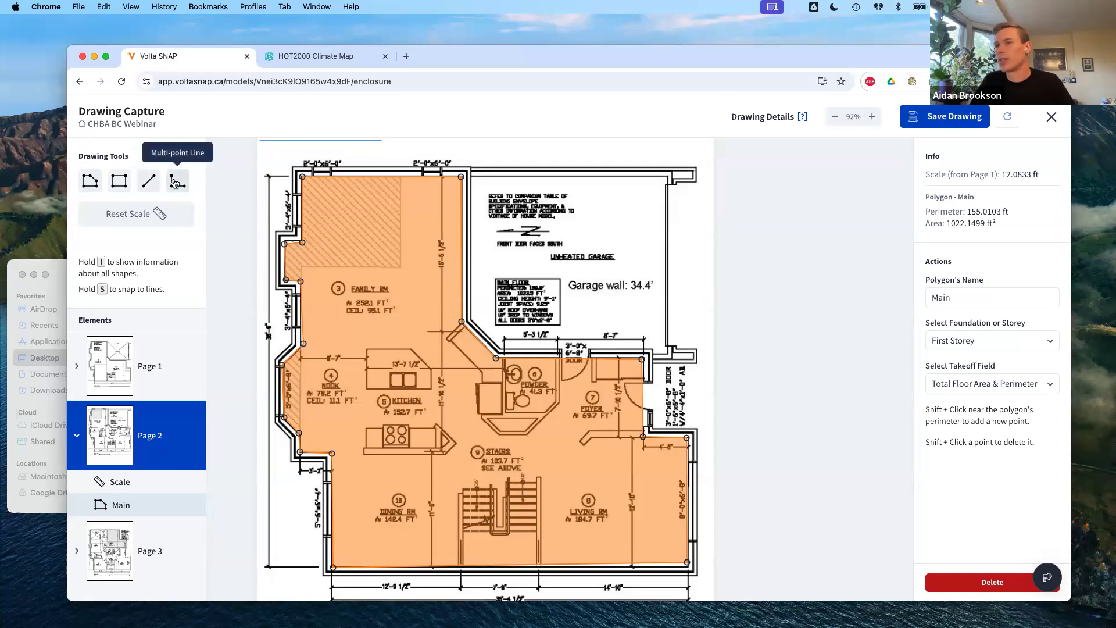
Trace the wall shared with the unheated garage on Page 2 as a multi-point line through its four corners, and set it.
click(155, 185)
click(178, 181)
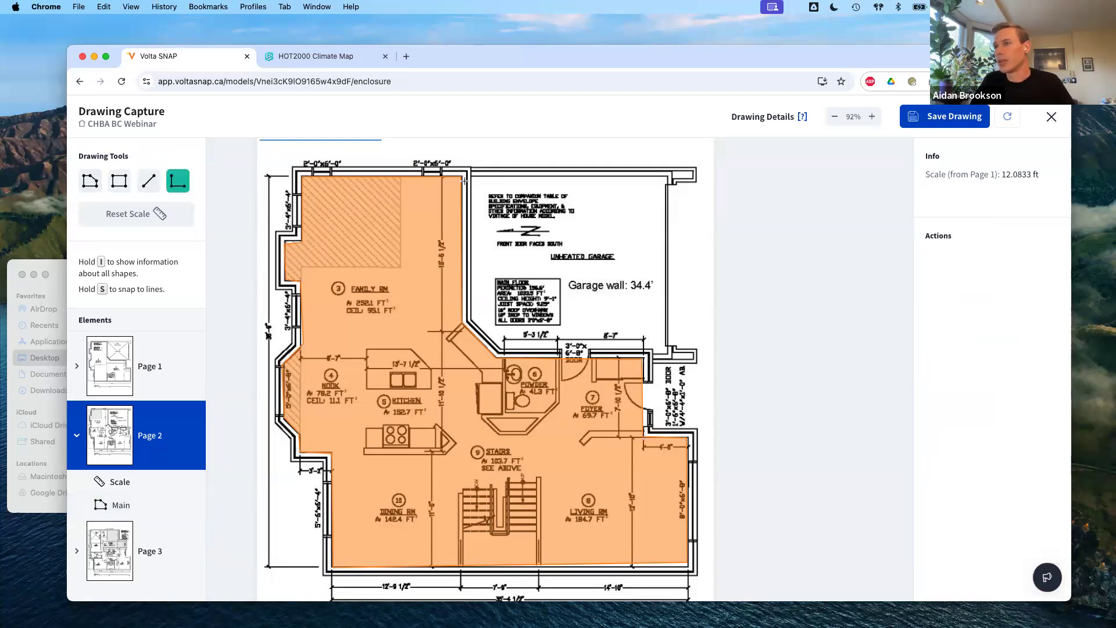
click(462, 176)
click(461, 323)
click(496, 356)
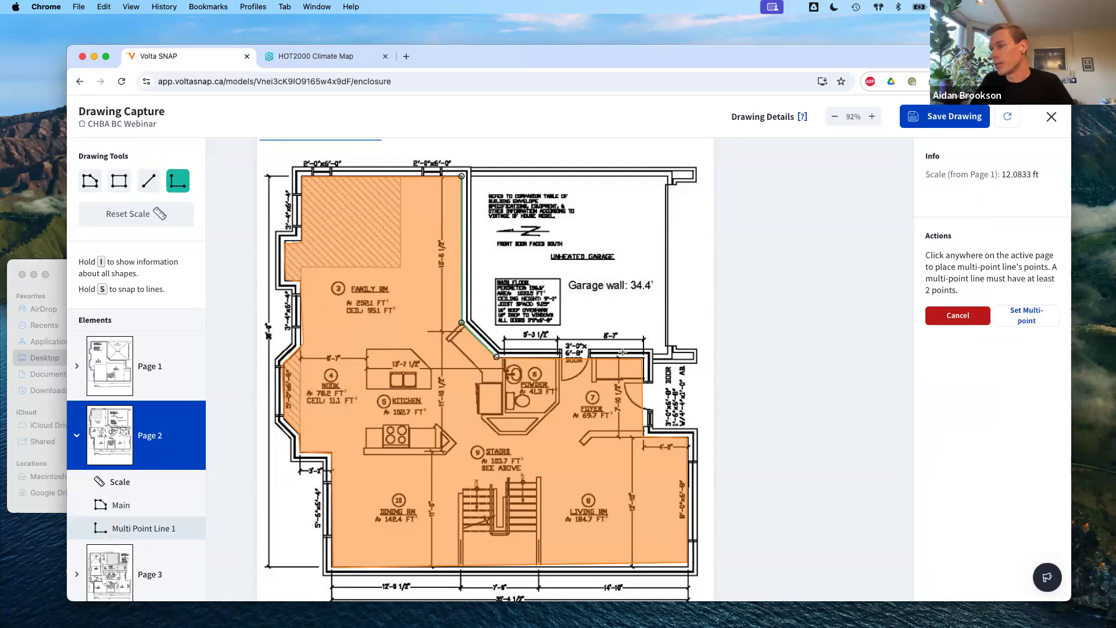
click(641, 357)
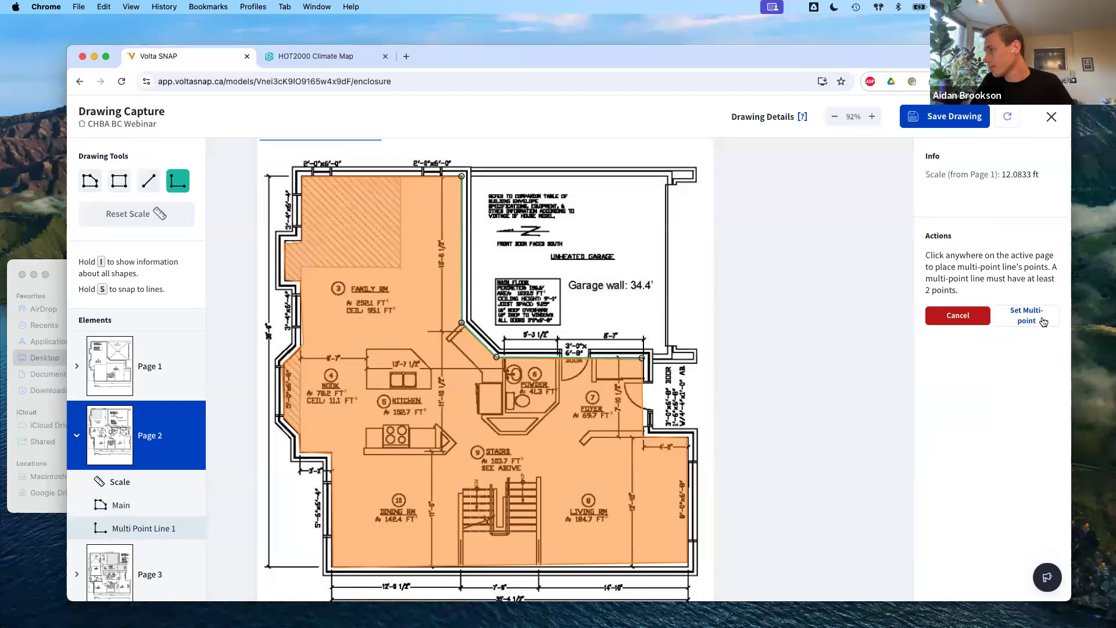
click(1041, 319)
Assign the garage wall's multi-point line to First Storey with the takeoff field Buffered Wall Perimeter.
click(997, 330)
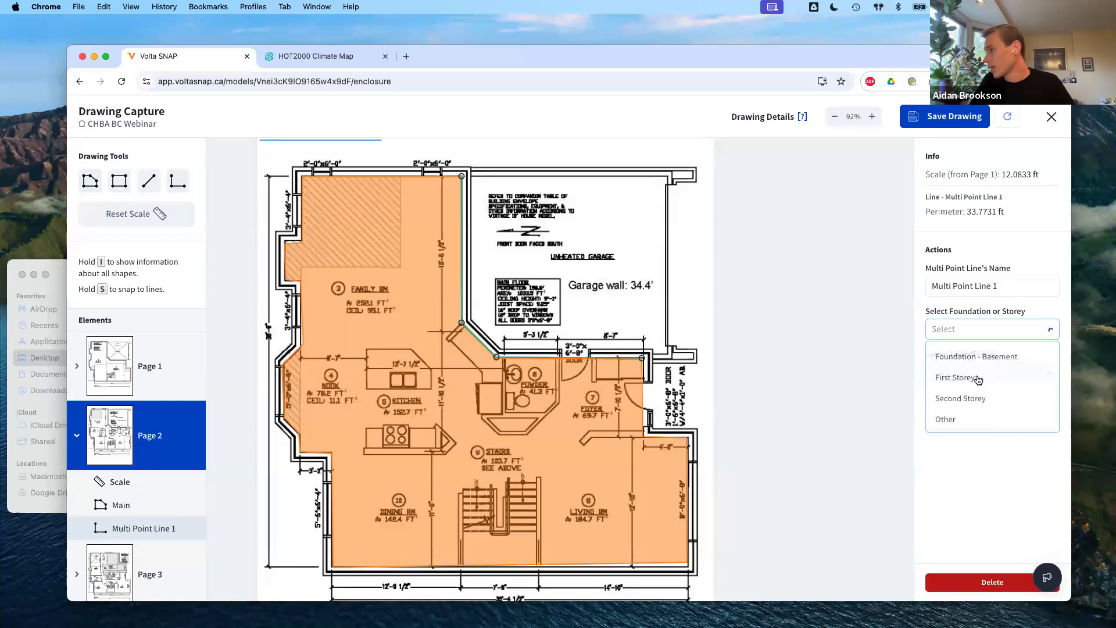
click(985, 375)
click(989, 372)
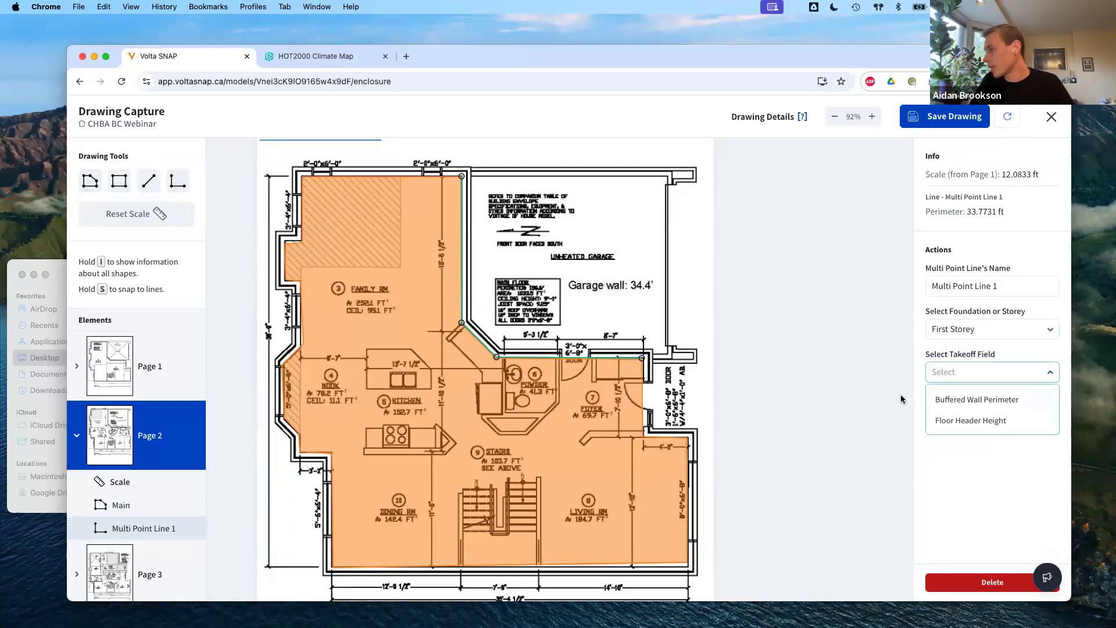
click(983, 402)
Save the drawing and exit Drawing Capture, keeping the changes.
click(955, 119)
click(1053, 118)
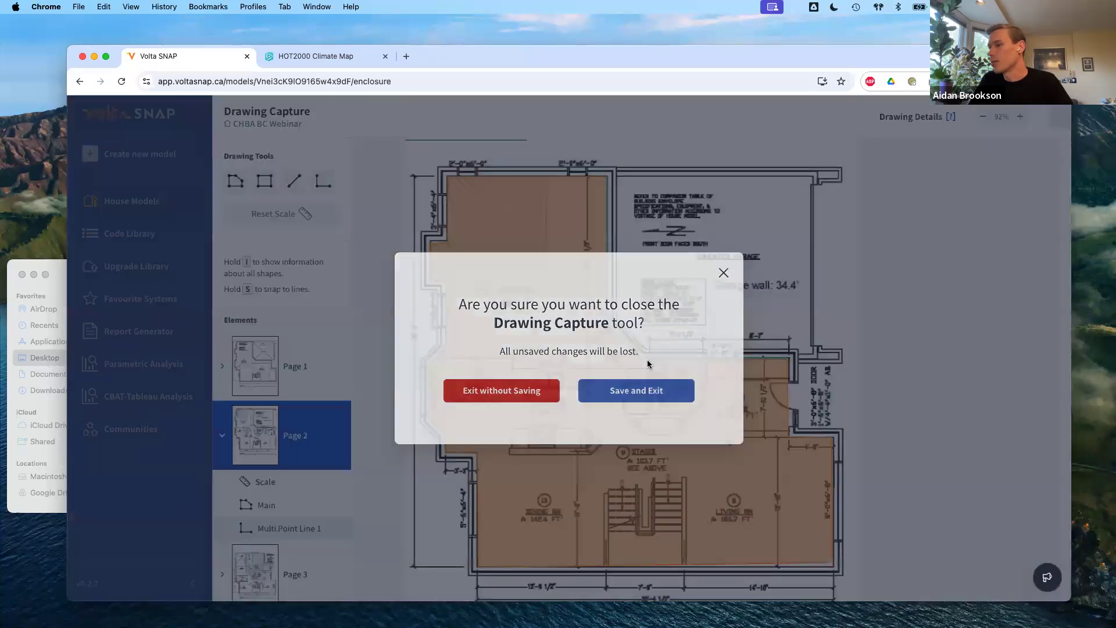
click(622, 390)
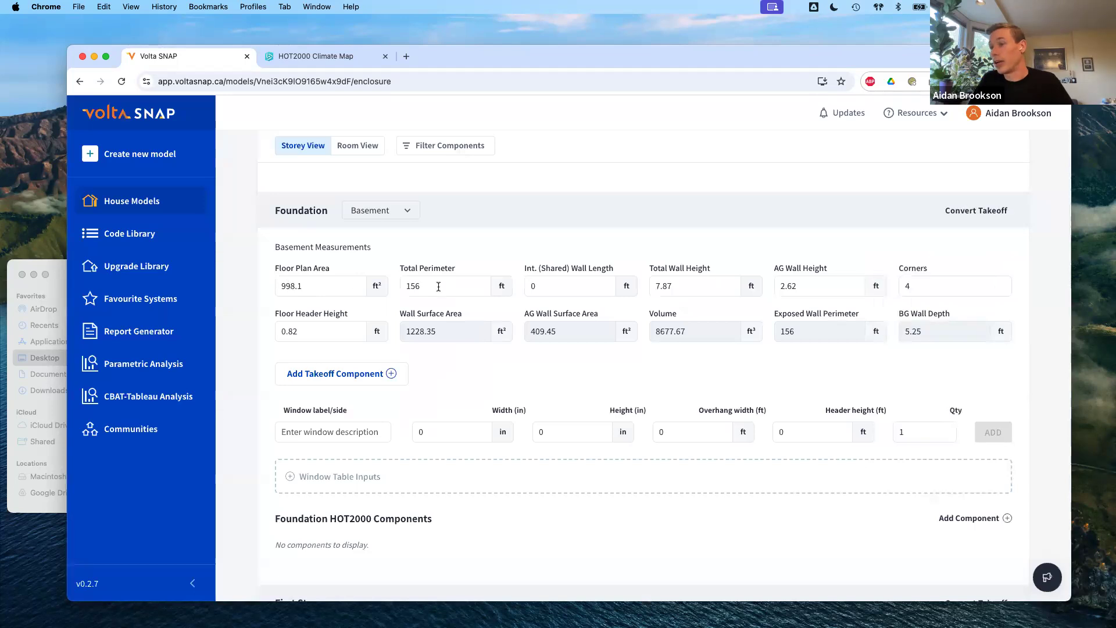
Review the basement, first storey and buffered wall measurements in the enclosure data, and reopen Drawing Capture at Page 3.
scroll(543, 341, down, 7)
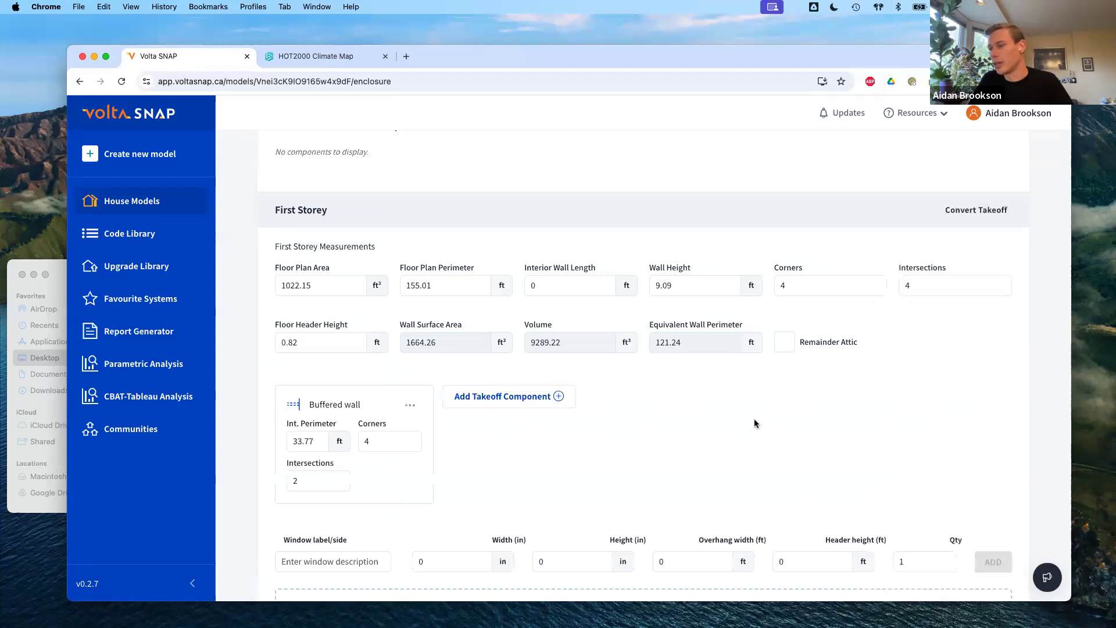
scroll(703, 409, down, 1)
scroll(706, 398, up, 10)
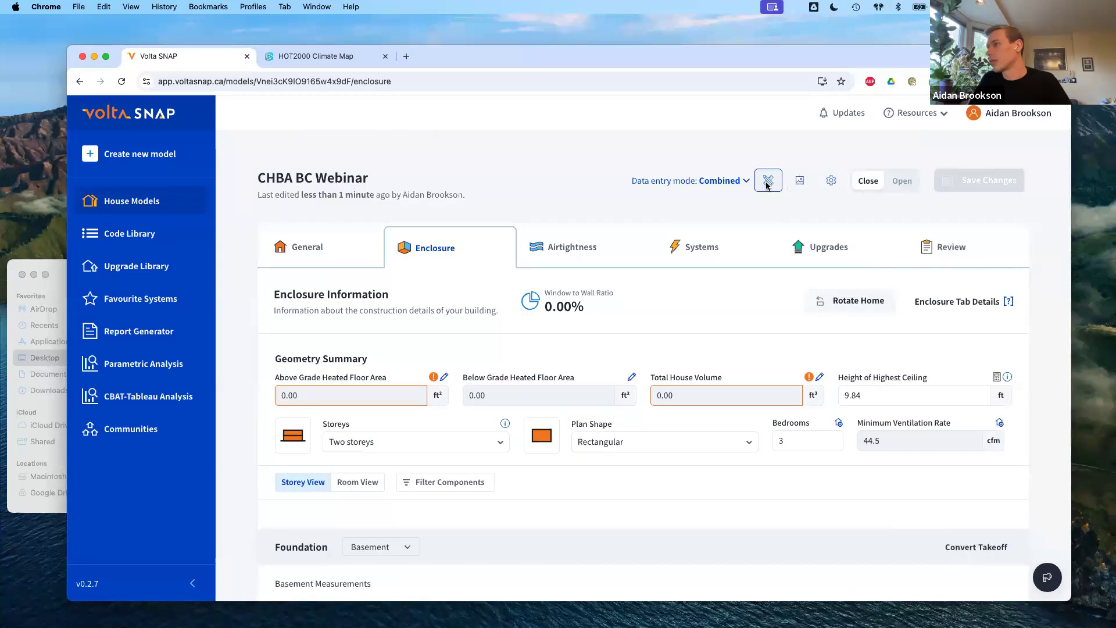
click(767, 181)
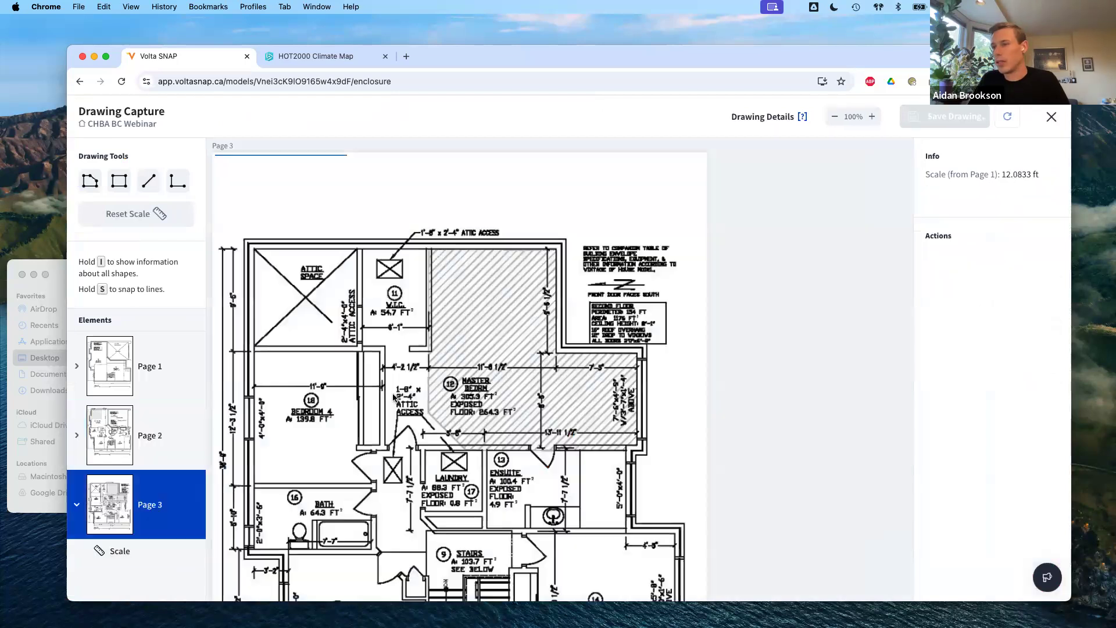
Trace the second storey's floor outline on Page 3 as a polygon through all its interior corners, and set the polygon.
click(88, 185)
click(314, 160)
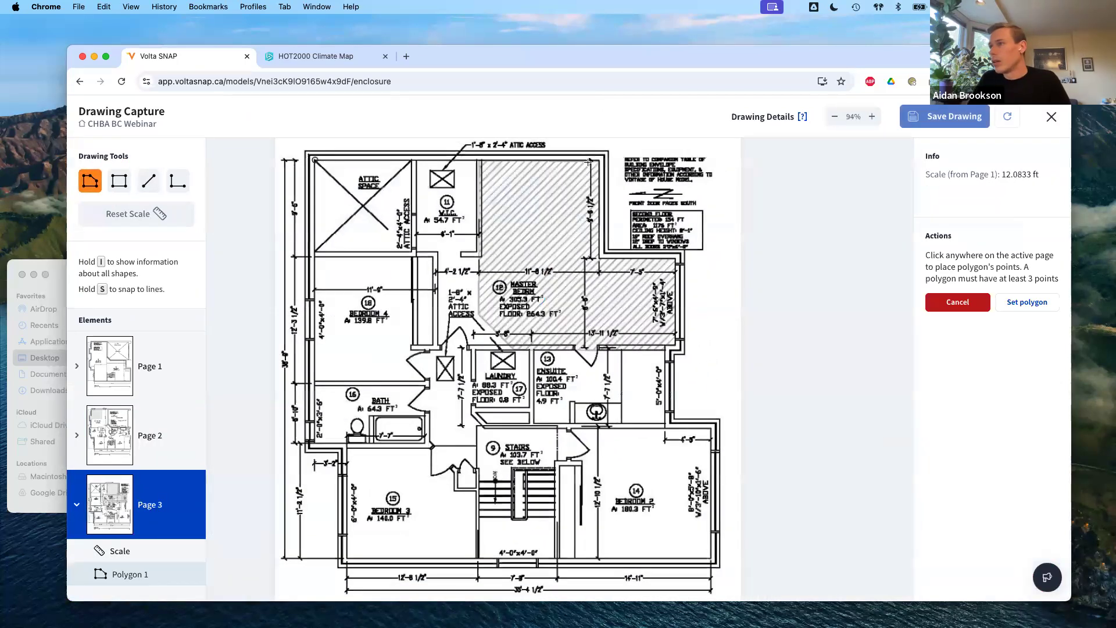
click(600, 254)
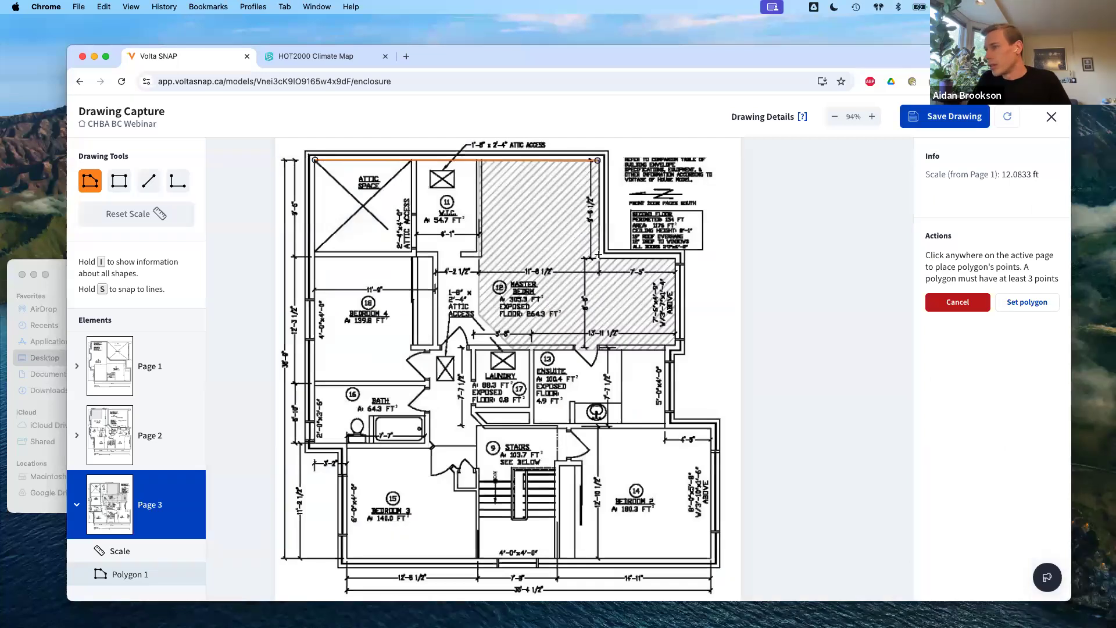
click(675, 259)
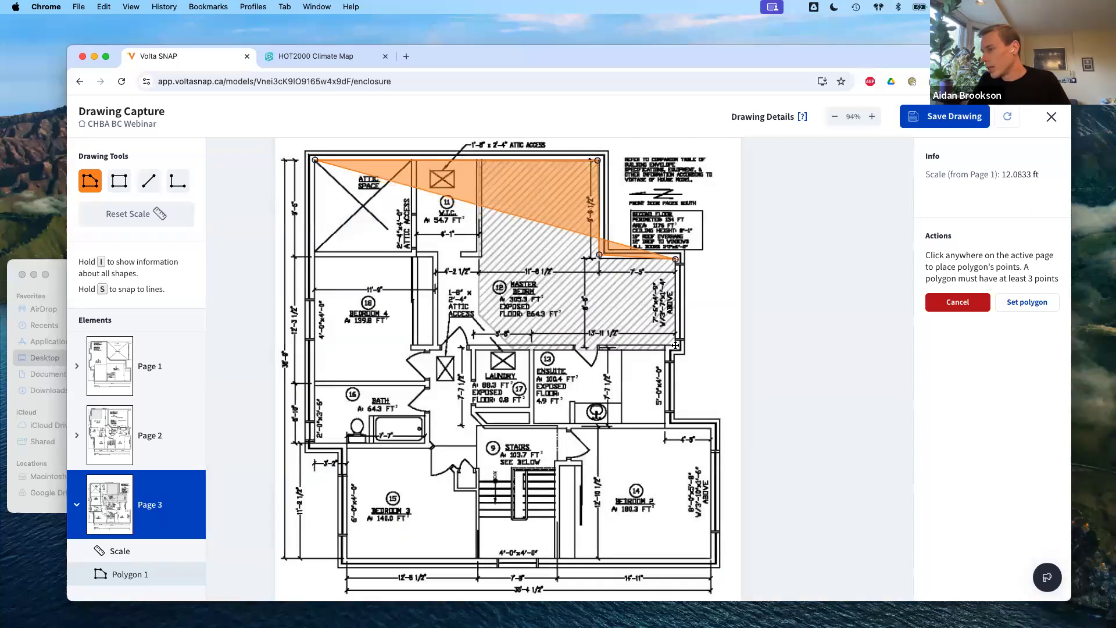
click(676, 345)
click(666, 345)
click(665, 427)
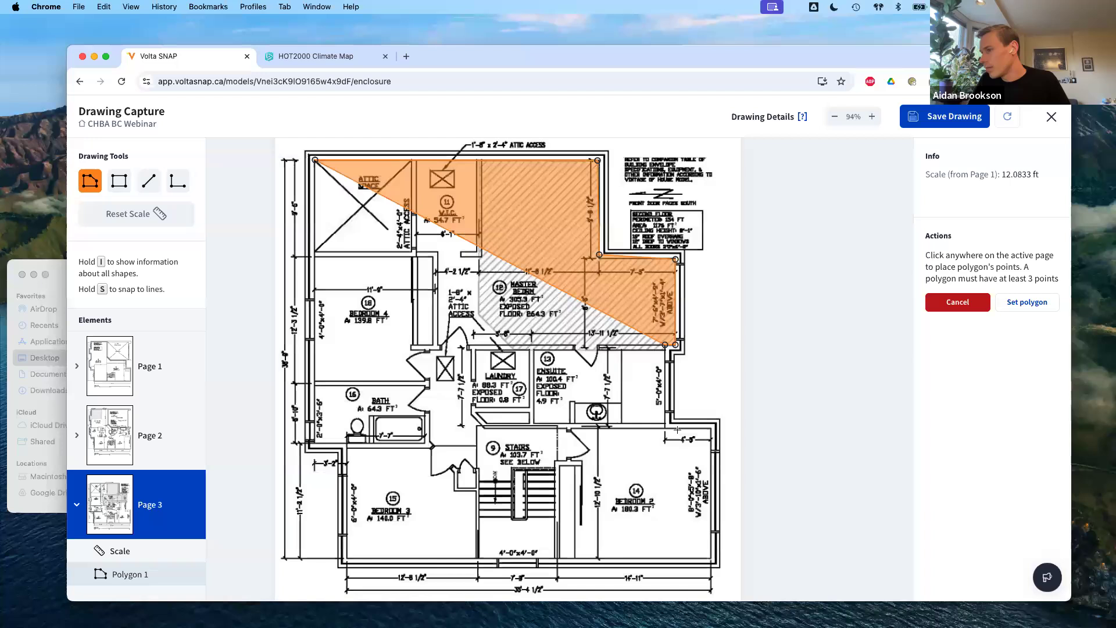
click(710, 429)
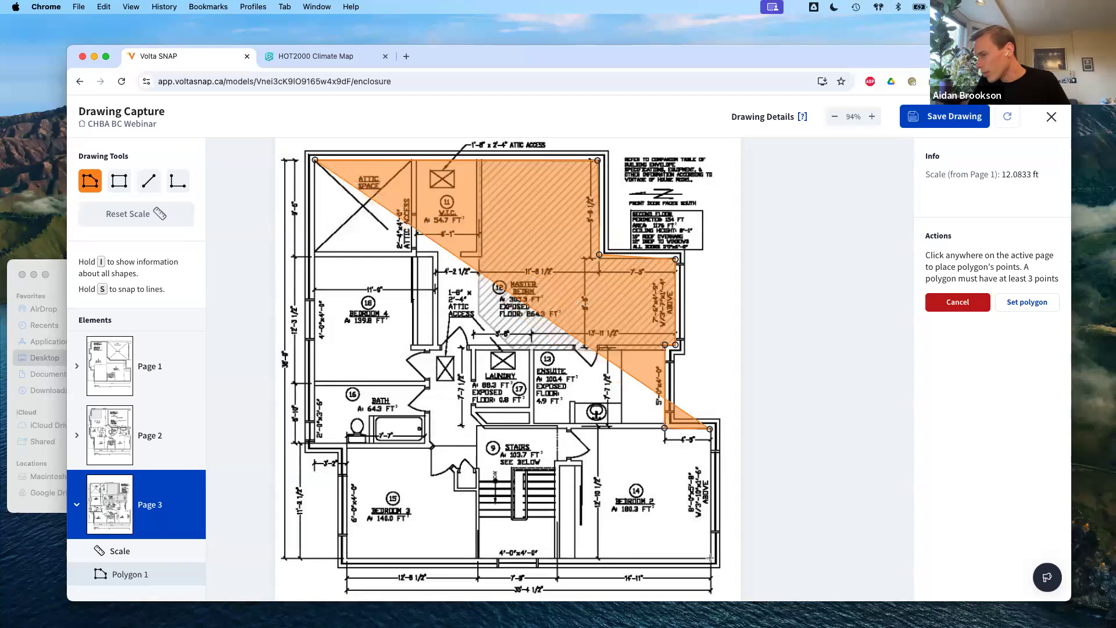
click(710, 557)
click(347, 559)
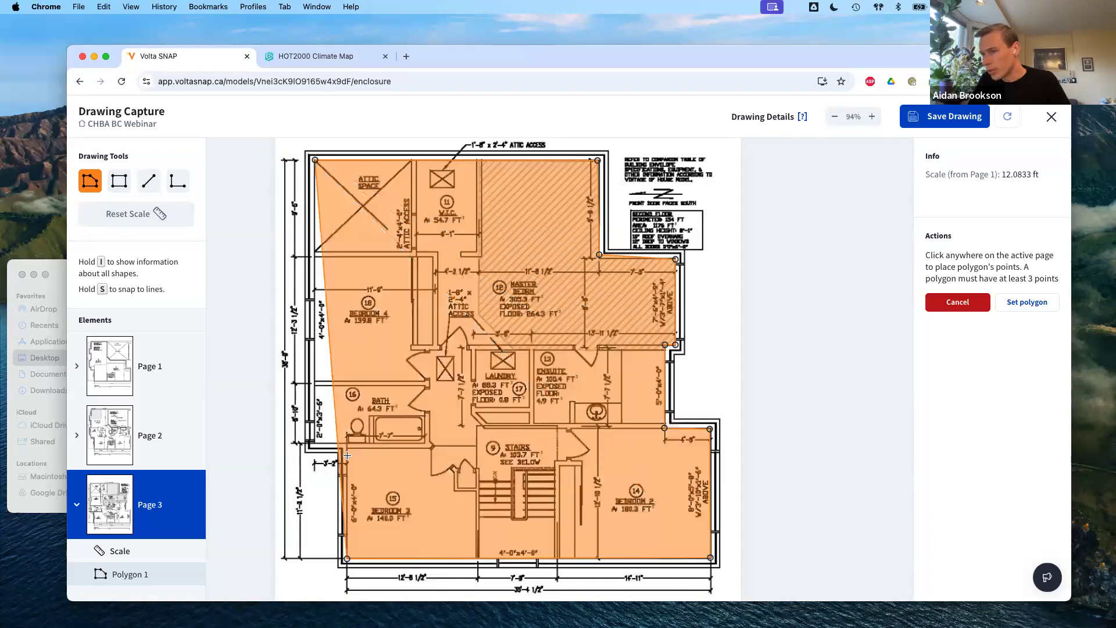
click(315, 443)
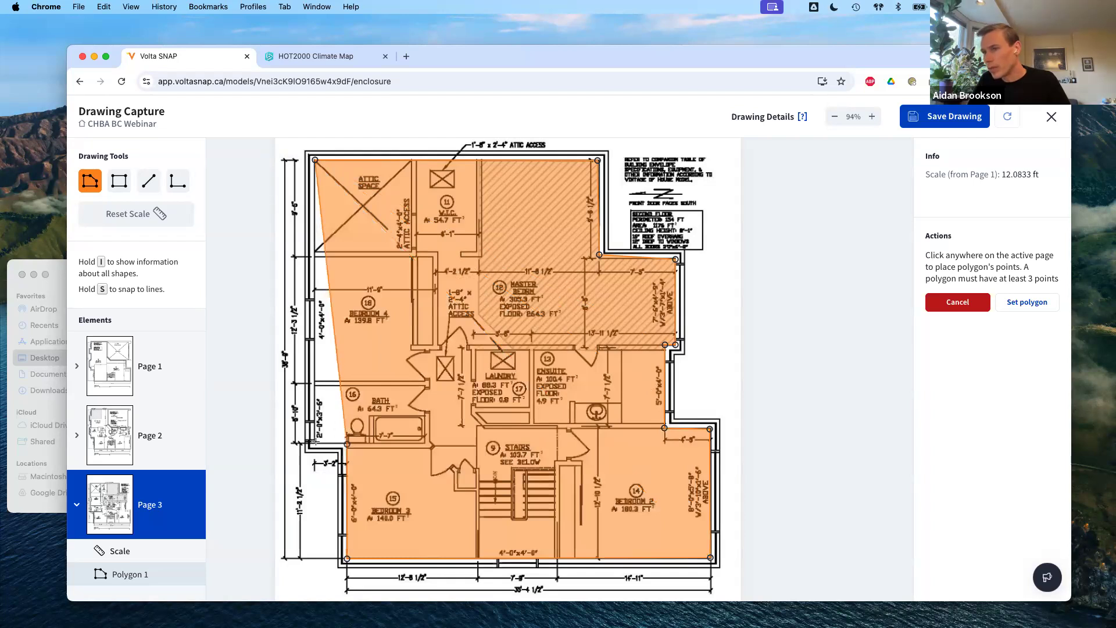
click(315, 442)
click(1028, 302)
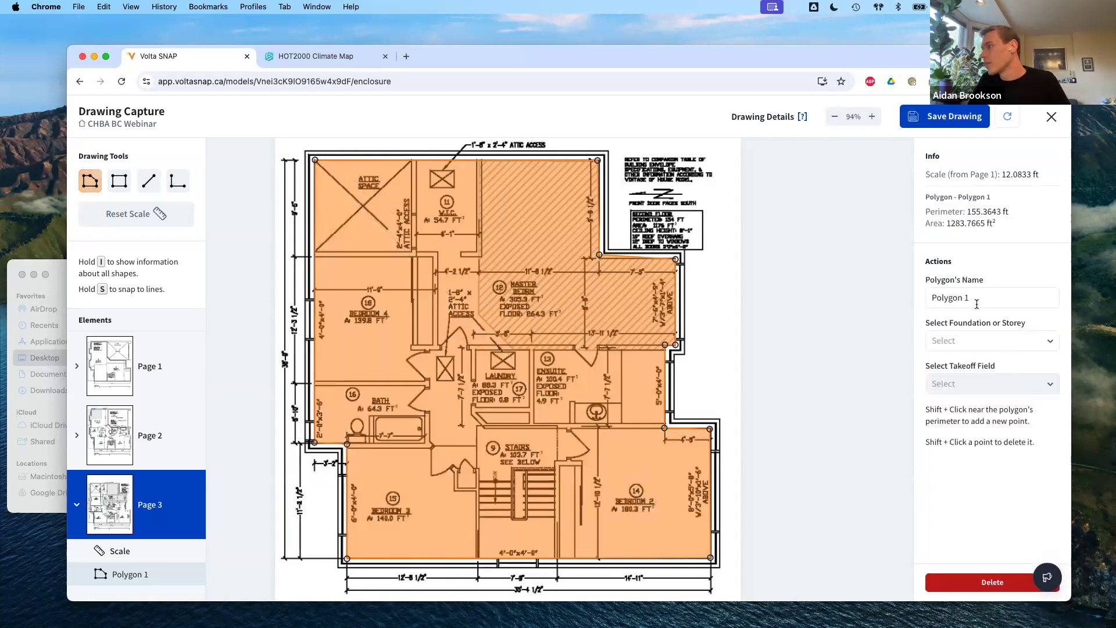
Name the floor outline polygon Second and assign it to Second Storey with the takeoff field Total Floor Area & Perimeter.
click(937, 296)
text(Second)
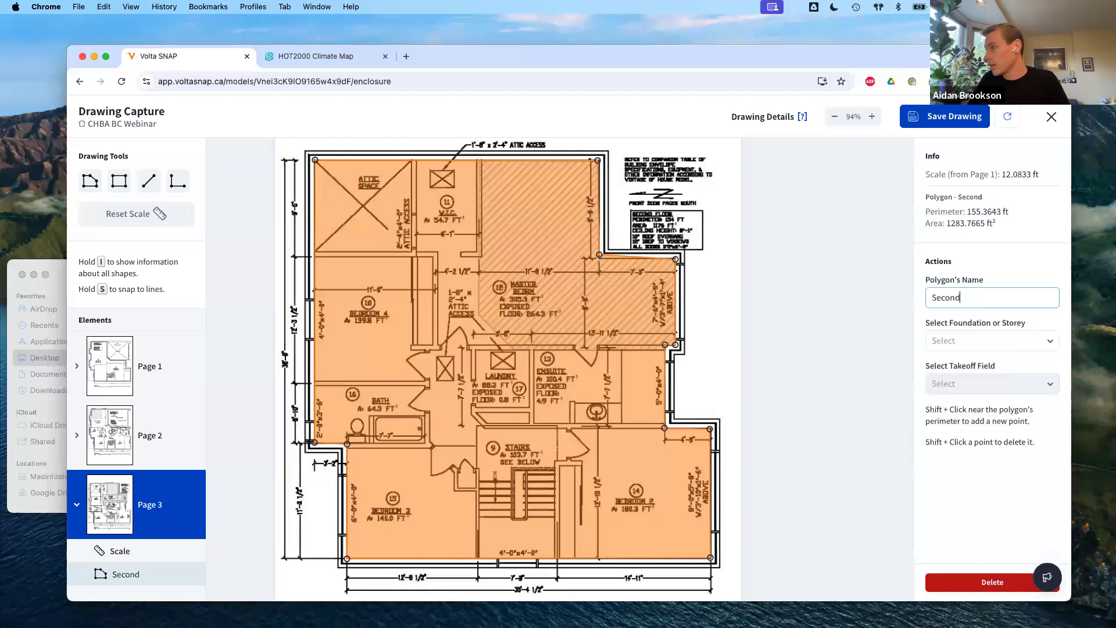
click(981, 350)
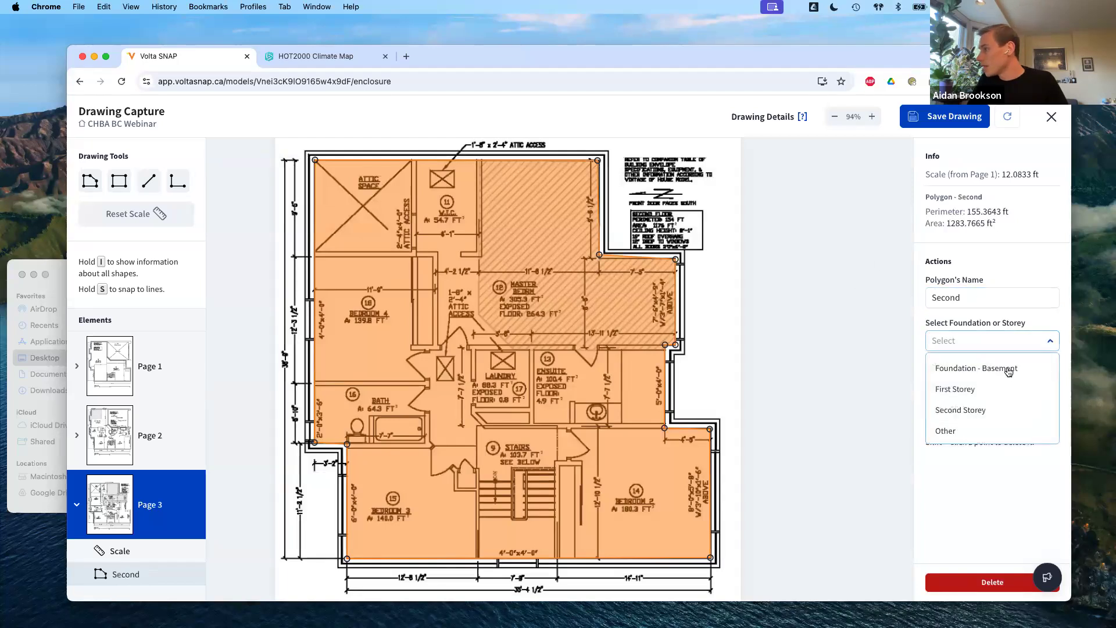
click(992, 413)
click(996, 383)
key(Return)
click(678, 215)
Trace the hatched exposed floor area around the master bedroom on Page 3 as a second polygon, and set it.
click(90, 181)
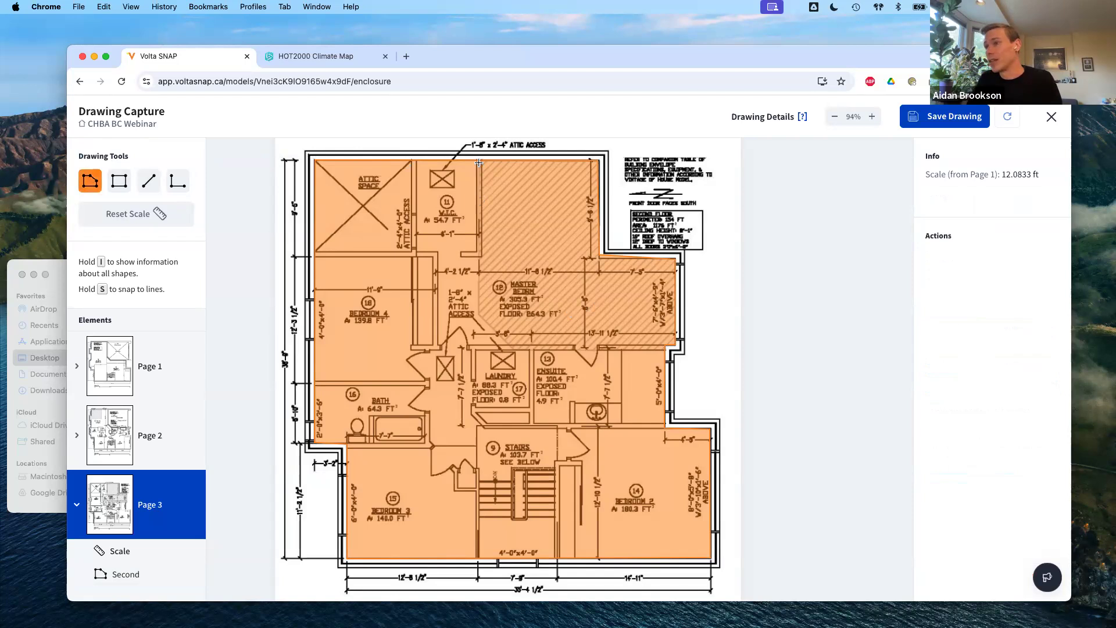
click(478, 161)
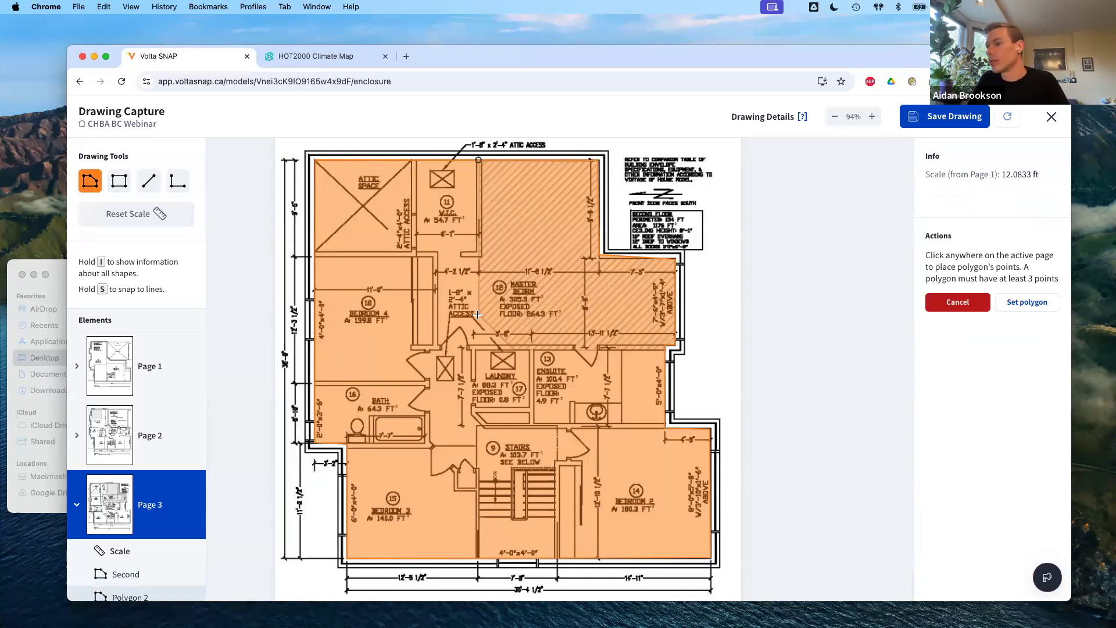
click(515, 352)
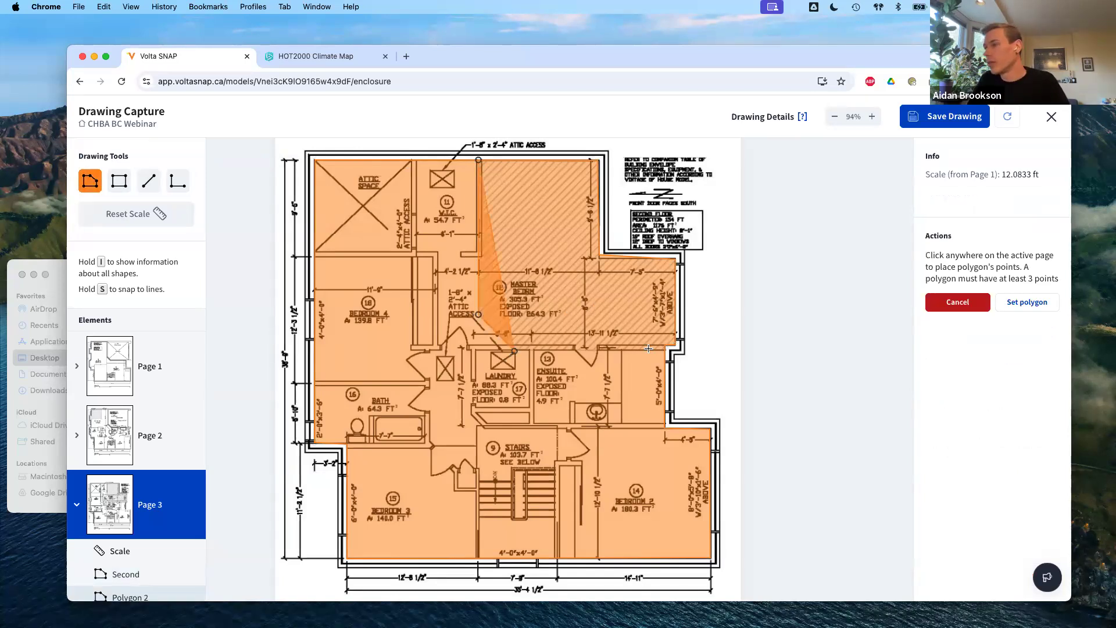
click(665, 350)
click(665, 345)
click(676, 344)
click(676, 259)
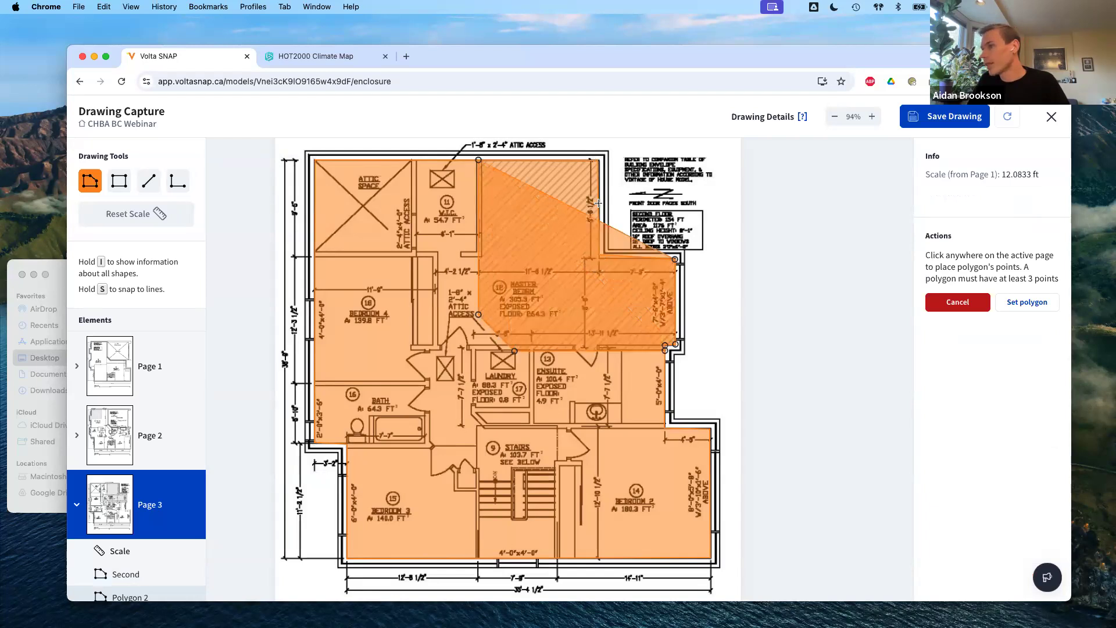
click(601, 259)
click(599, 159)
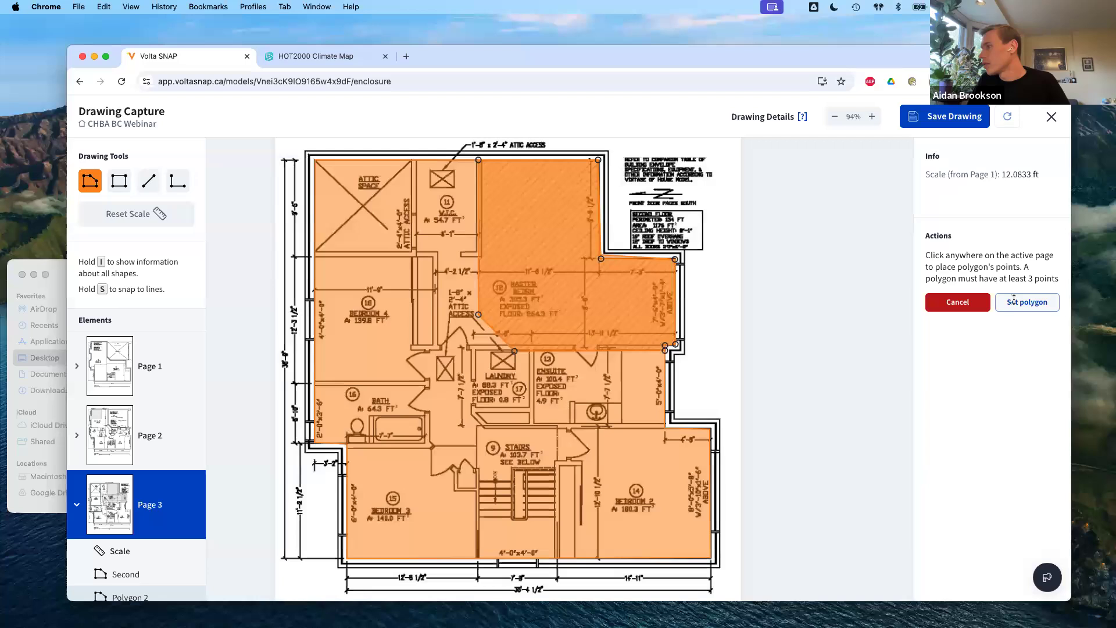
click(1012, 302)
Name the hatched-area polygon Exp Floor and assign it to Second Storey with the takeoff field Exposed Floor.
triple_click(954, 298)
text(Exp Floor)
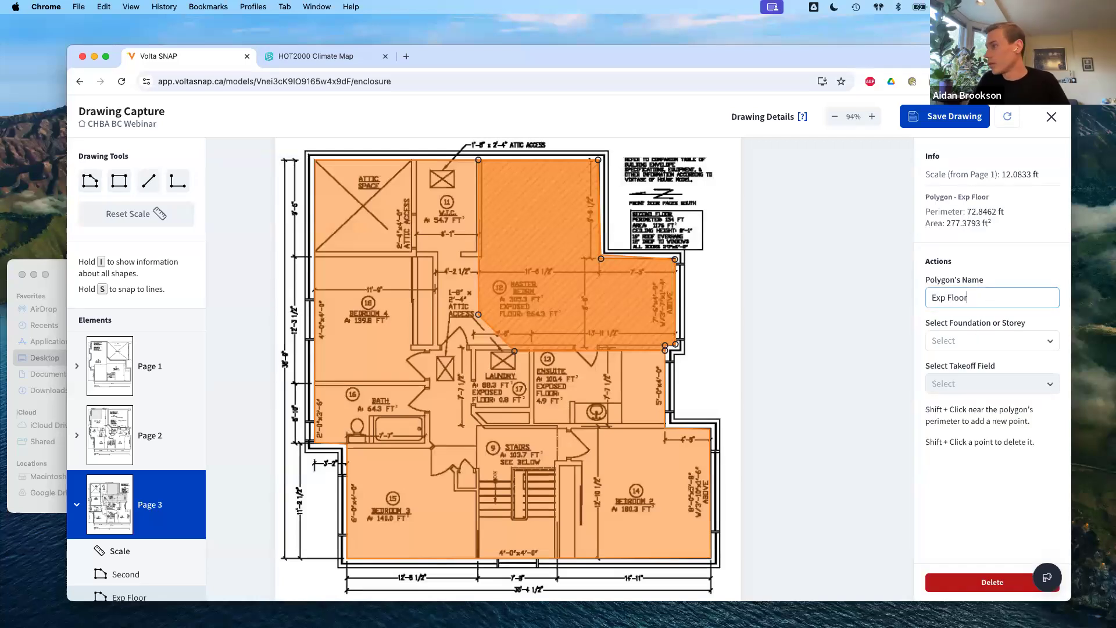
click(982, 341)
click(975, 410)
click(983, 384)
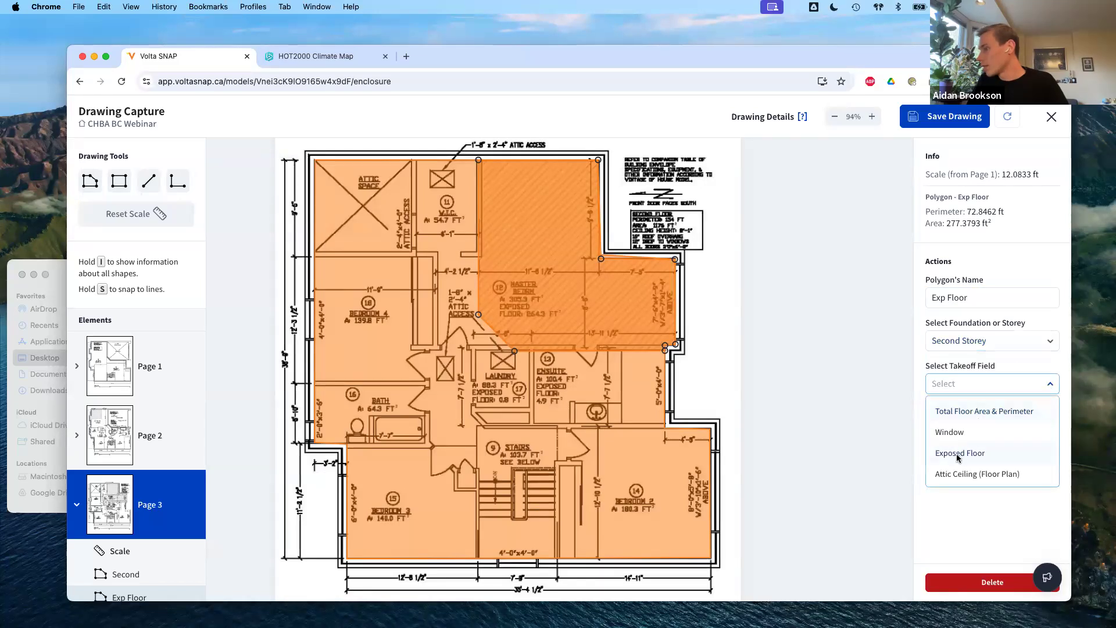
click(958, 453)
Save the Page 3 drawing and exit Drawing Capture back to the enclosure data.
click(940, 123)
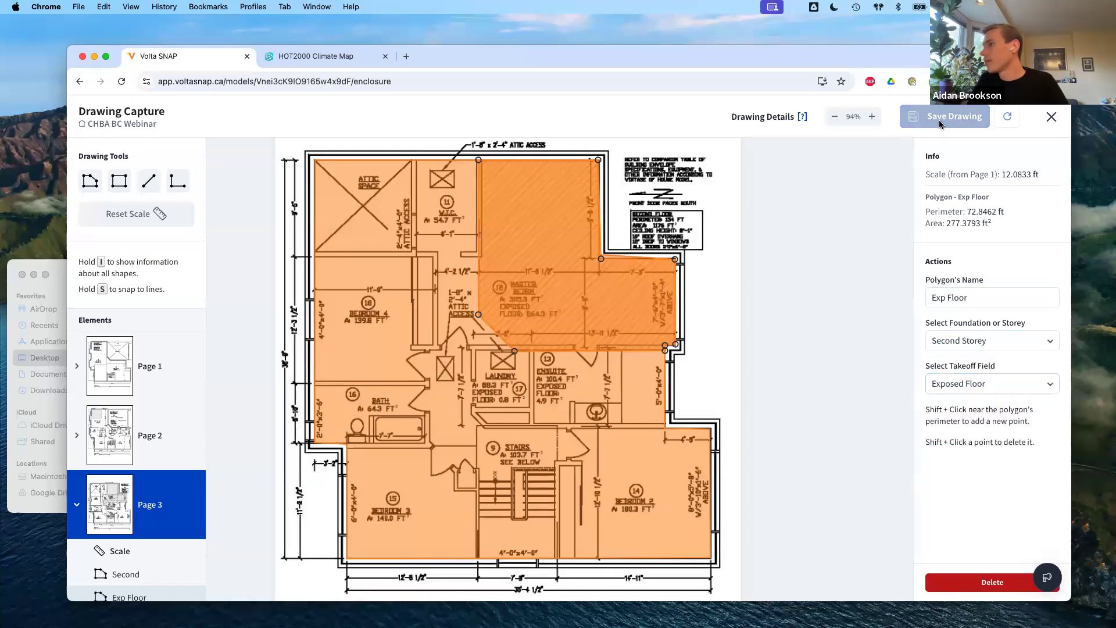
click(1053, 116)
click(621, 391)
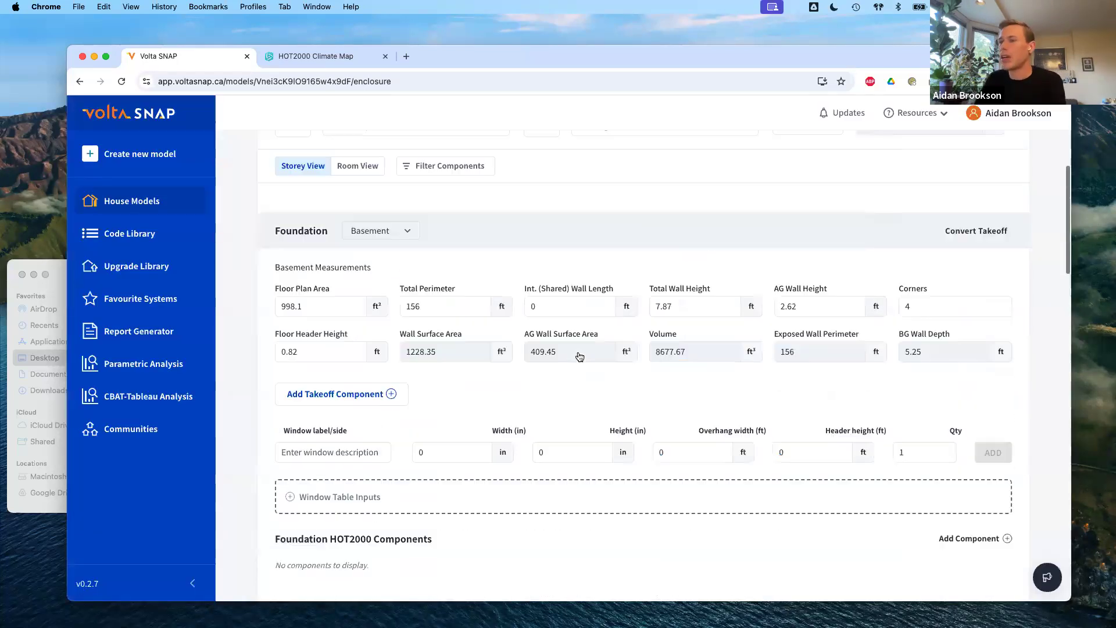
Check the available data entry modes and the foundation's list of HOT2000 components.
scroll(581, 352, up, 1)
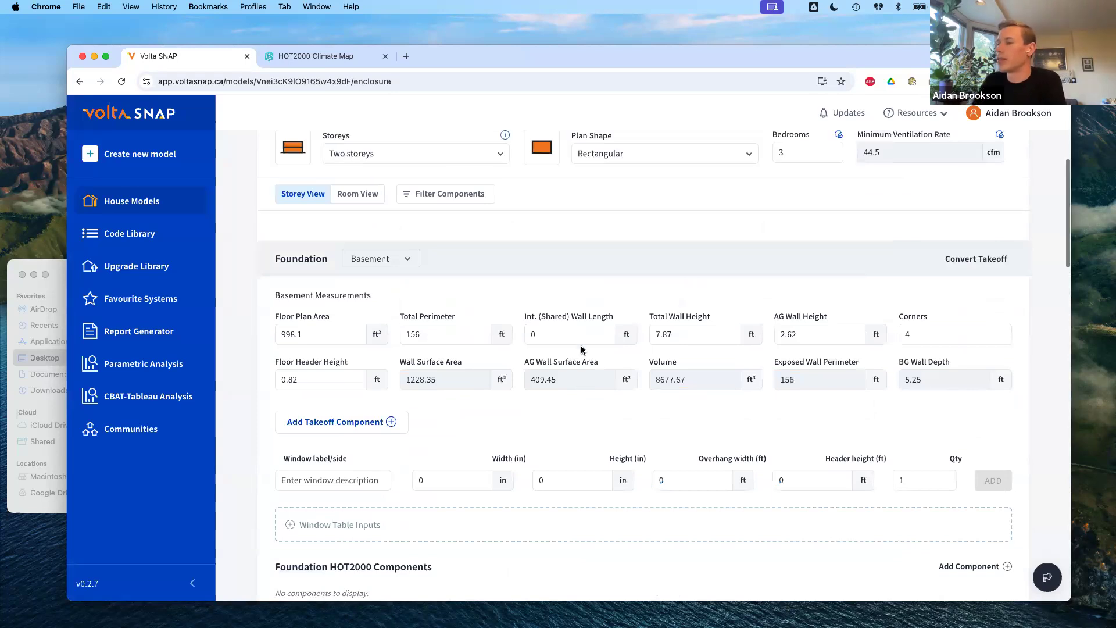
scroll(662, 170, up, 10)
click(691, 181)
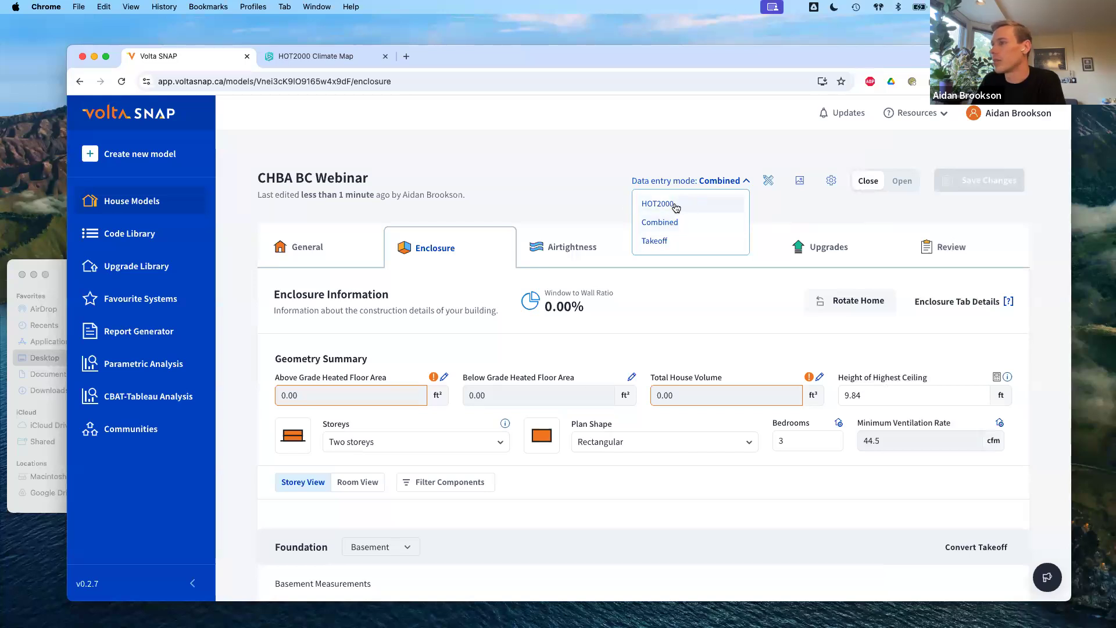
scroll(349, 407, down, 10)
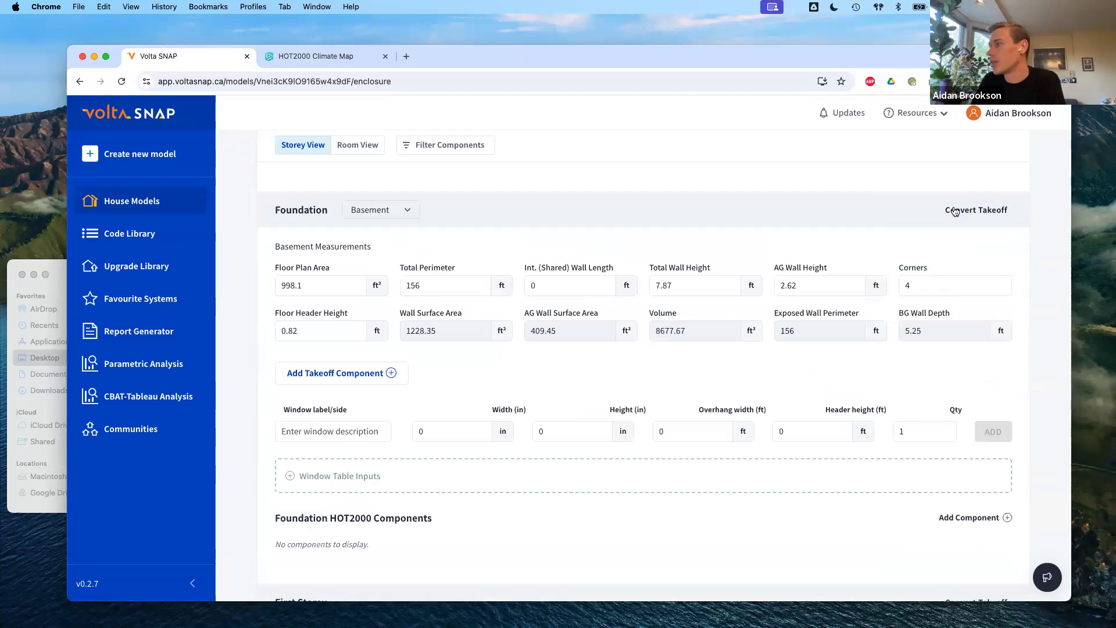
drag(276, 544, 375, 545)
click(343, 526)
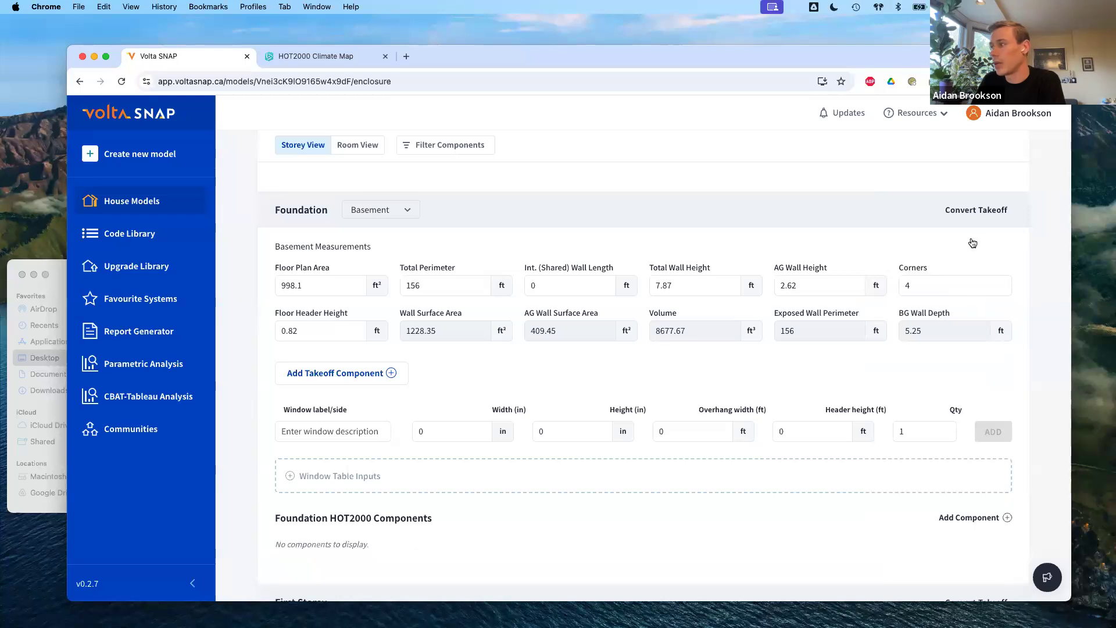
Convert the Foundation takeoff into HOT2000 components and check the basement's floor header height.
click(980, 209)
scroll(602, 393, down, 2)
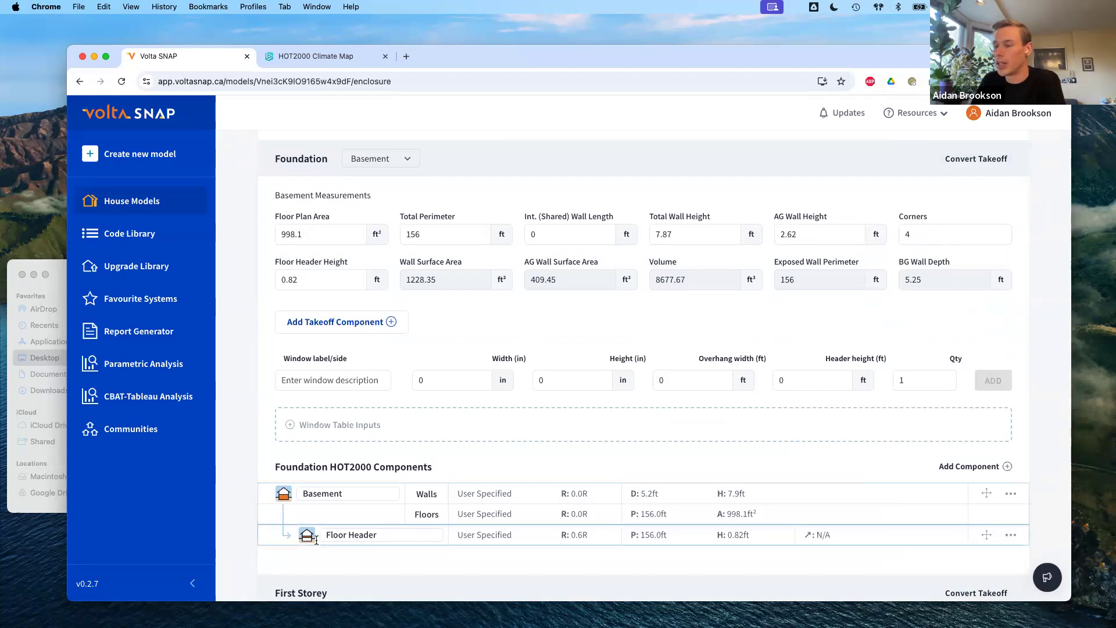
double_click(302, 280)
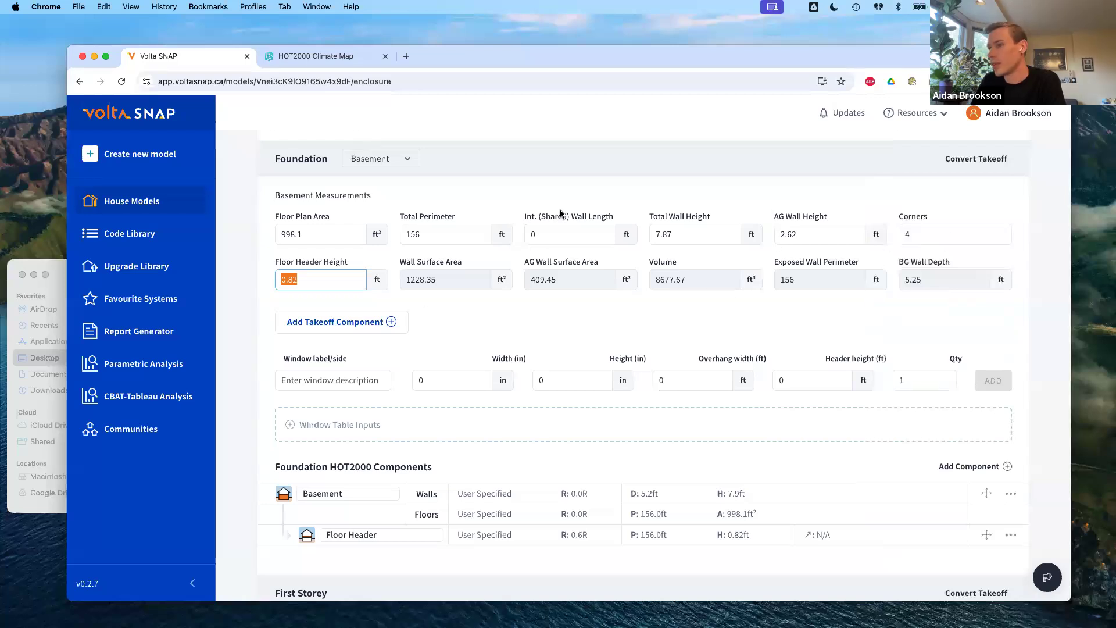
click(243, 384)
Convert the First Storey takeoff into HOT2000 components and check the resulting walls and floor headers.
scroll(418, 379, down, 5)
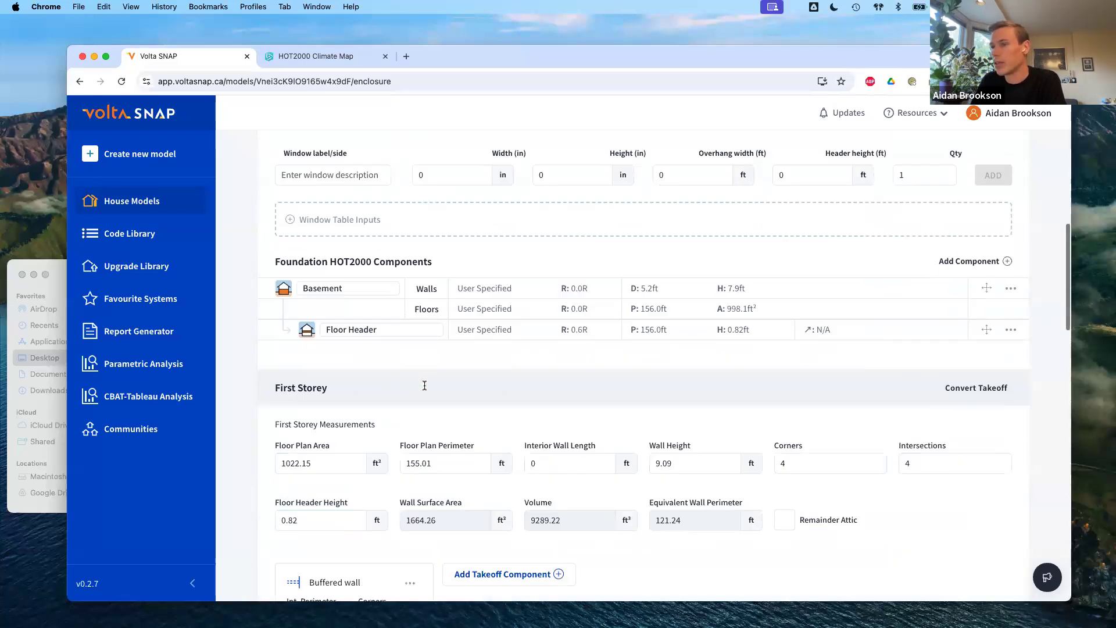
scroll(917, 364, down, 2)
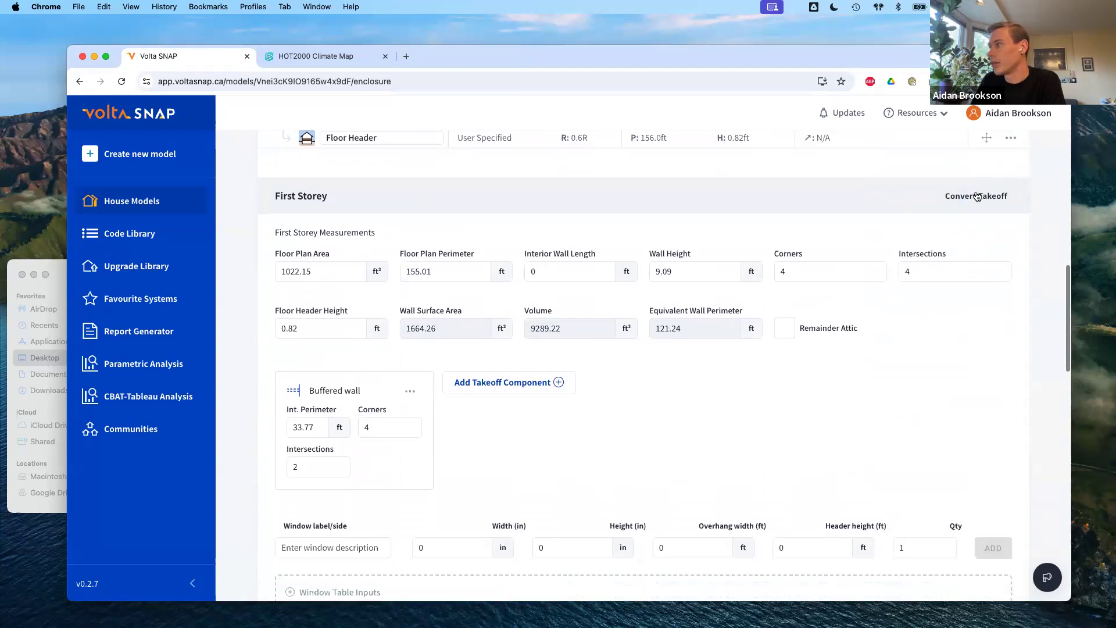
click(978, 196)
scroll(915, 326, down, 5)
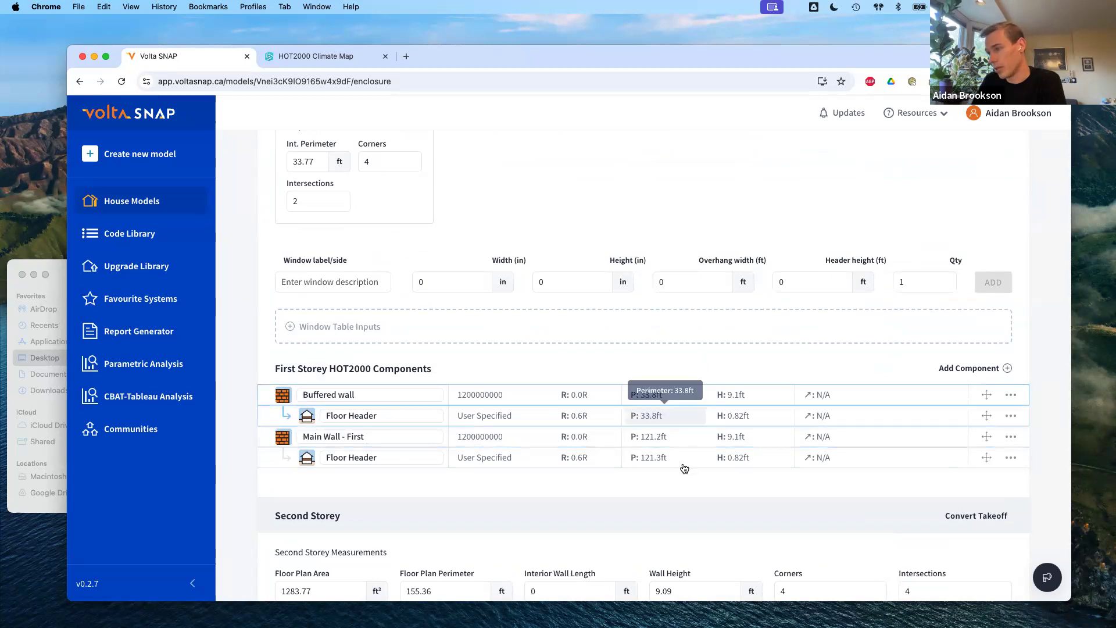
Set the Second Storey's floor header height to 0 ft and enable Remainder Attic for it.
scroll(392, 478, down, 4)
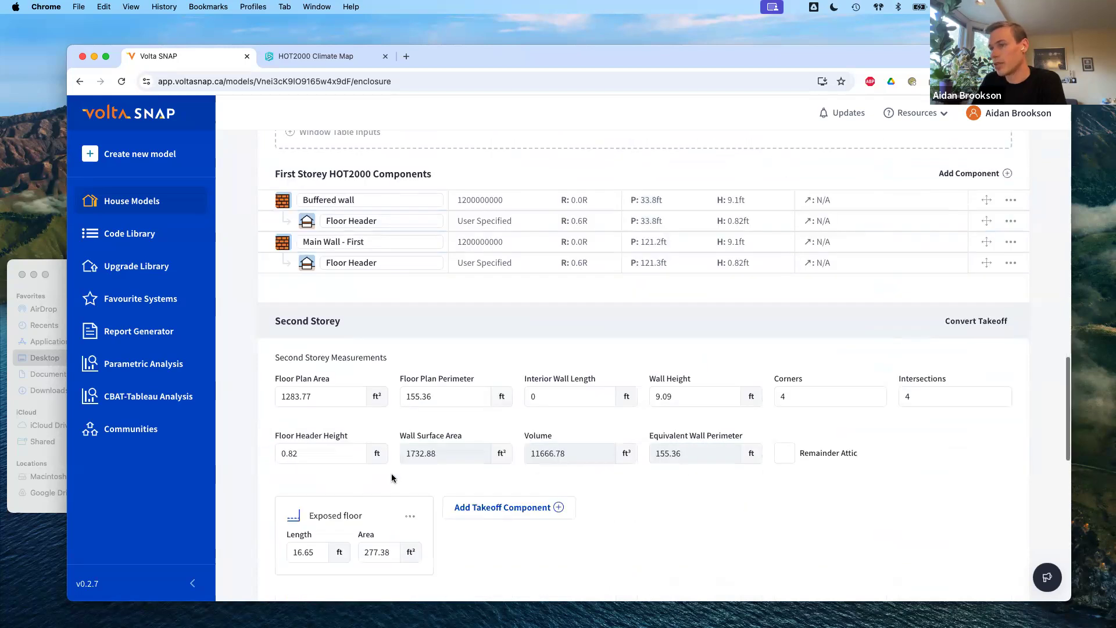
scroll(392, 478, down, 3)
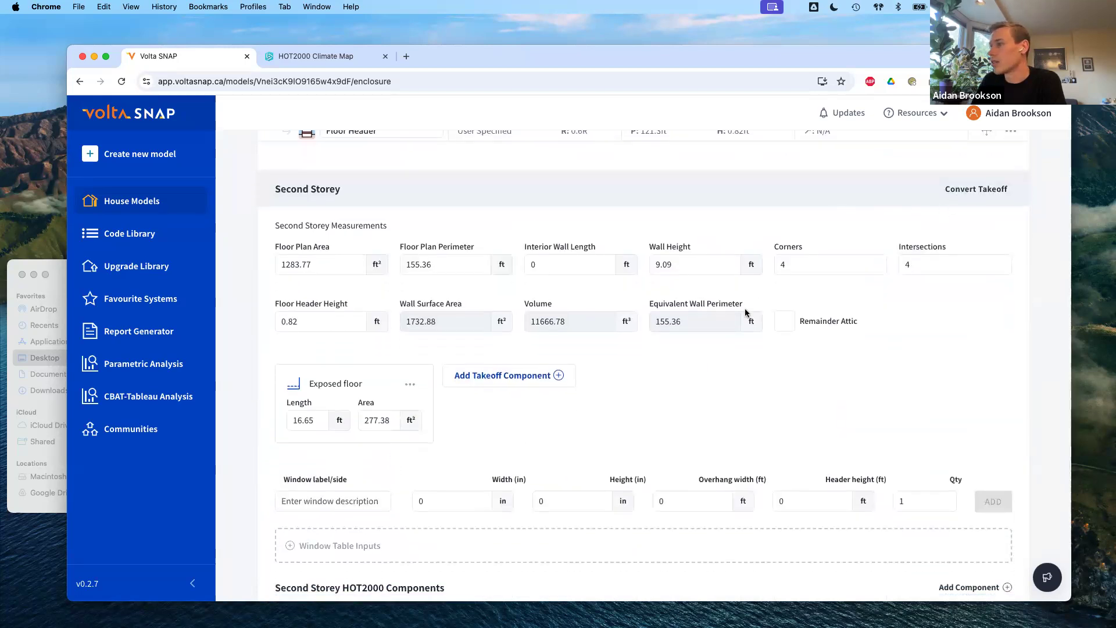
click(318, 318)
drag(274, 316, 319, 322)
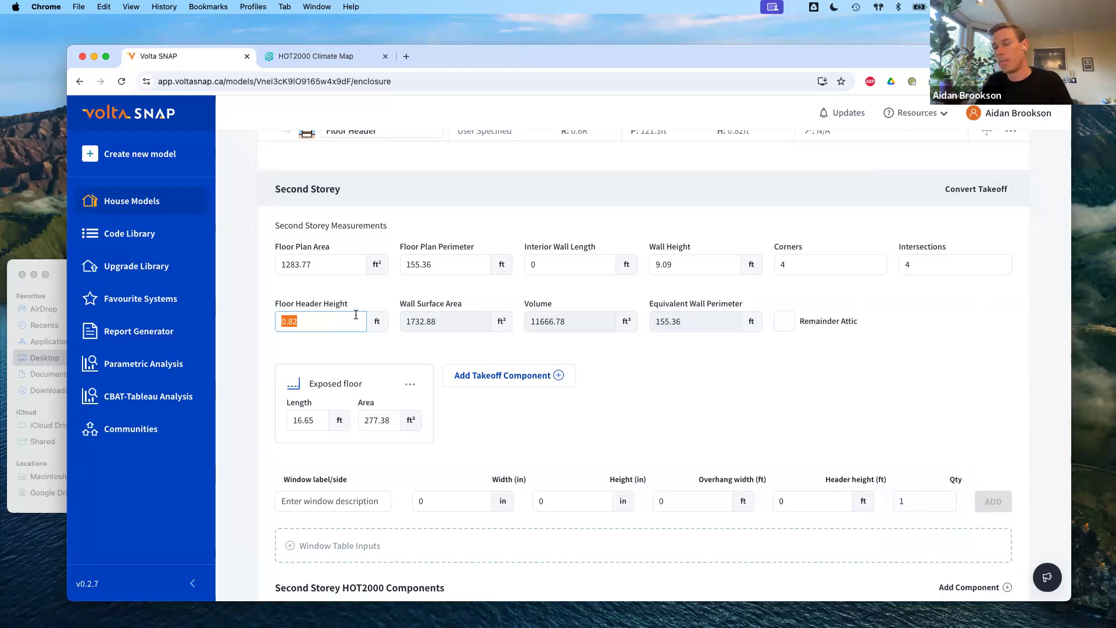
text(0)
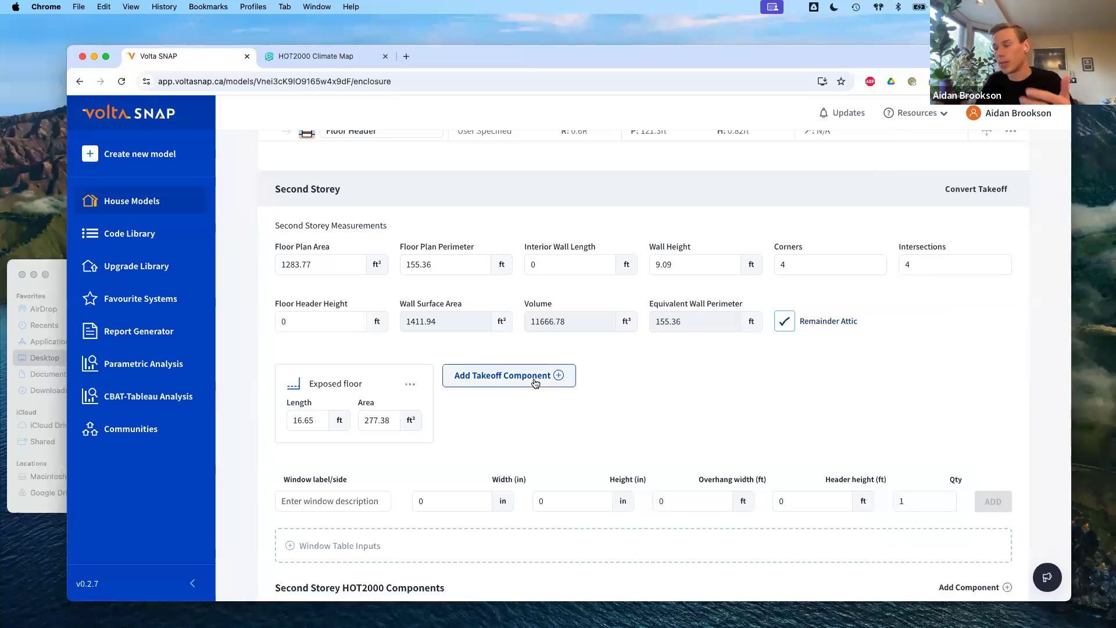
Check the takeoff component types offered for the Second Storey, and convert its takeoff into HOT2000 components.
click(467, 379)
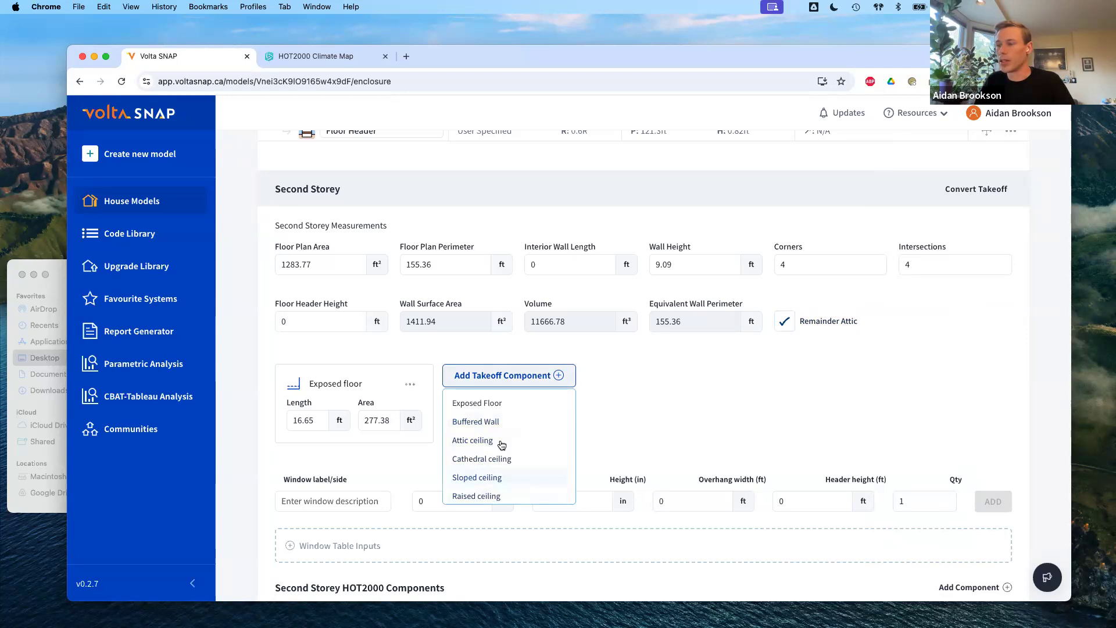
click(795, 405)
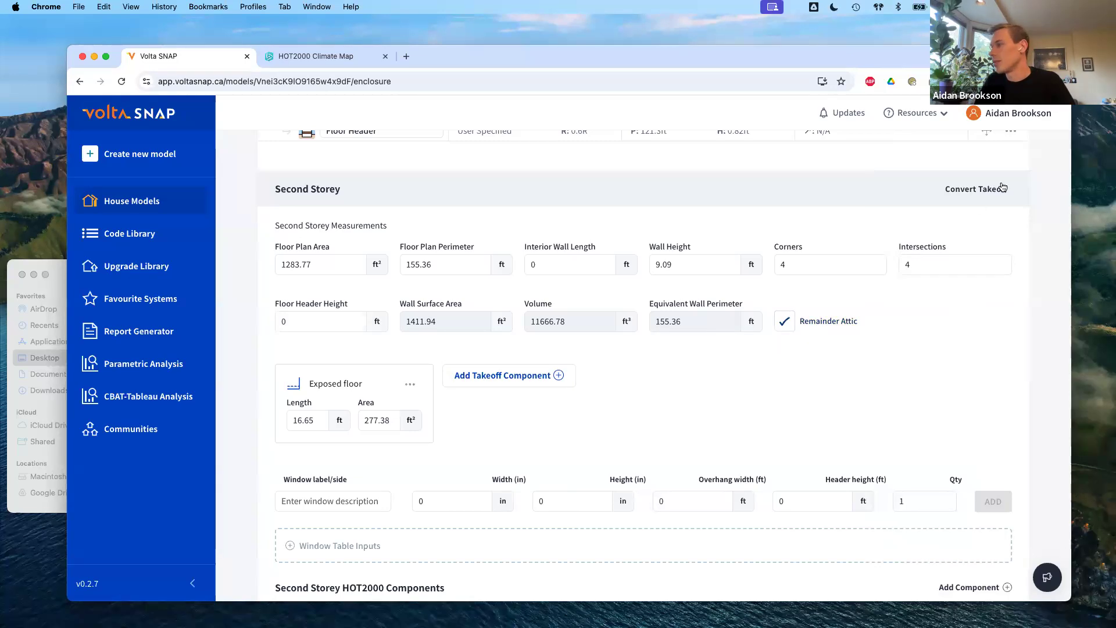
scroll(906, 335, down, 6)
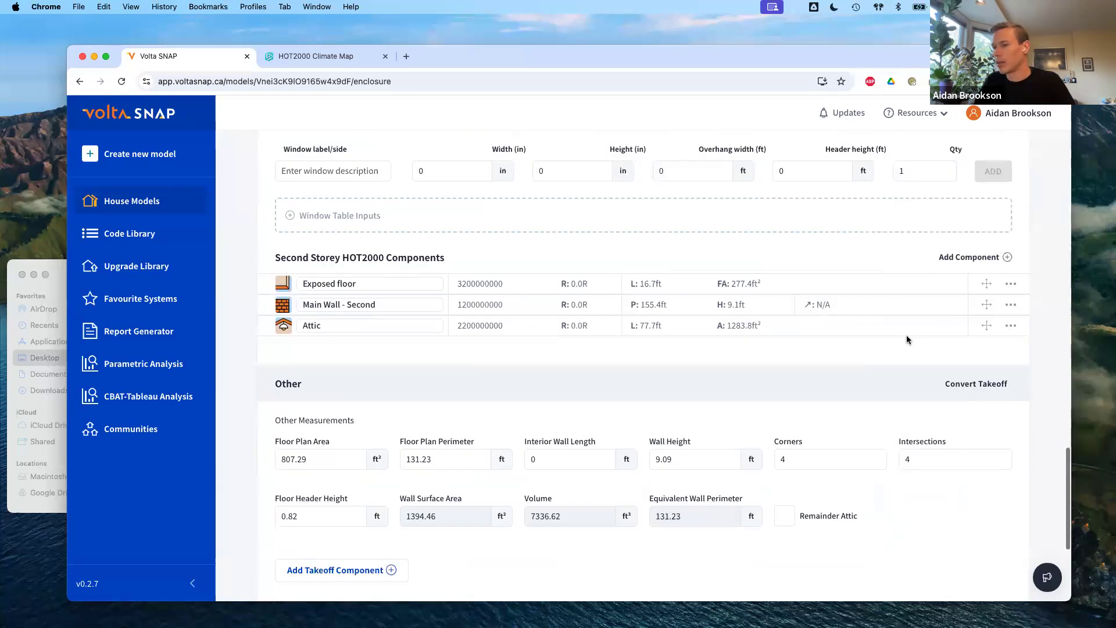
Review the converted HOT2000 components of the Foundation, First Storey and Second Storey along with the geometry summary.
scroll(362, 328, up, 1)
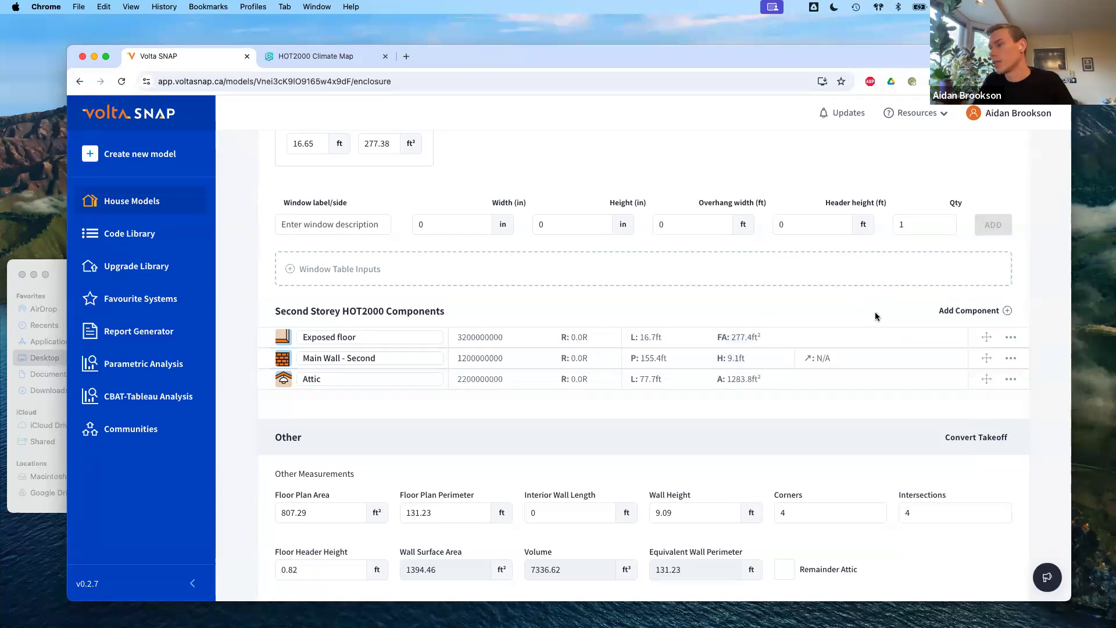
scroll(875, 316, up, 15)
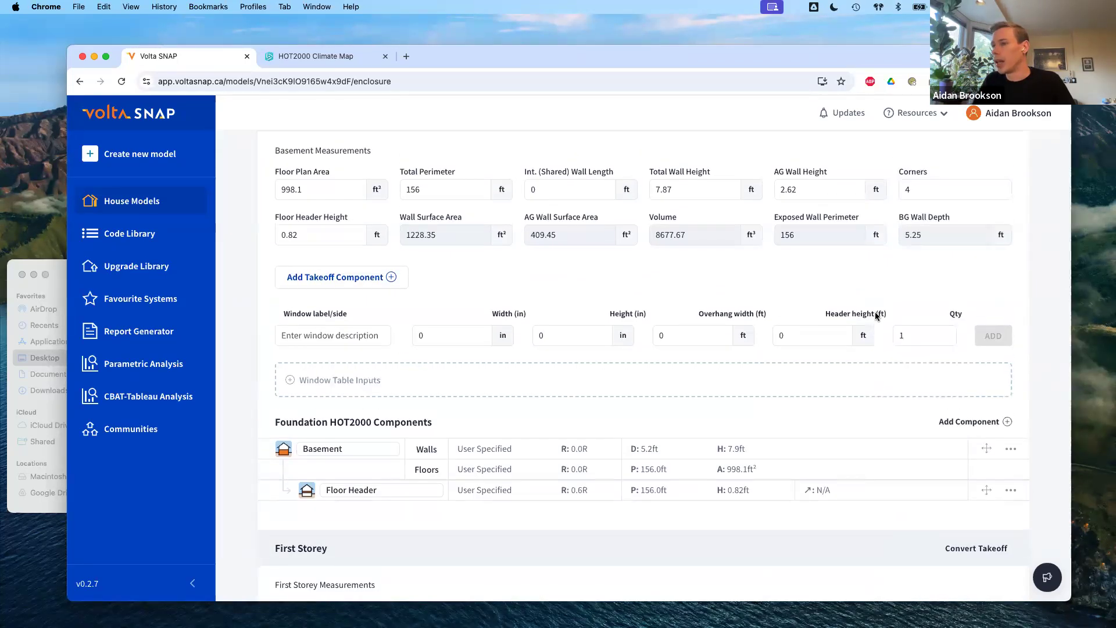
scroll(875, 315, up, 10)
scroll(876, 315, down, 5)
scroll(875, 318, up, 5)
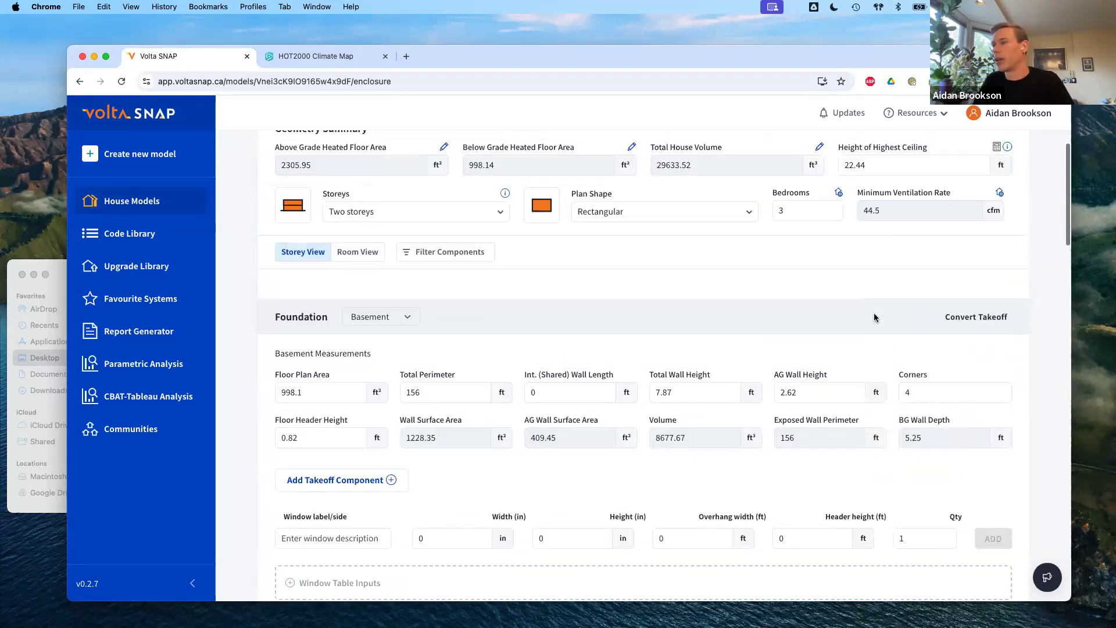
scroll(875, 318, down, 10)
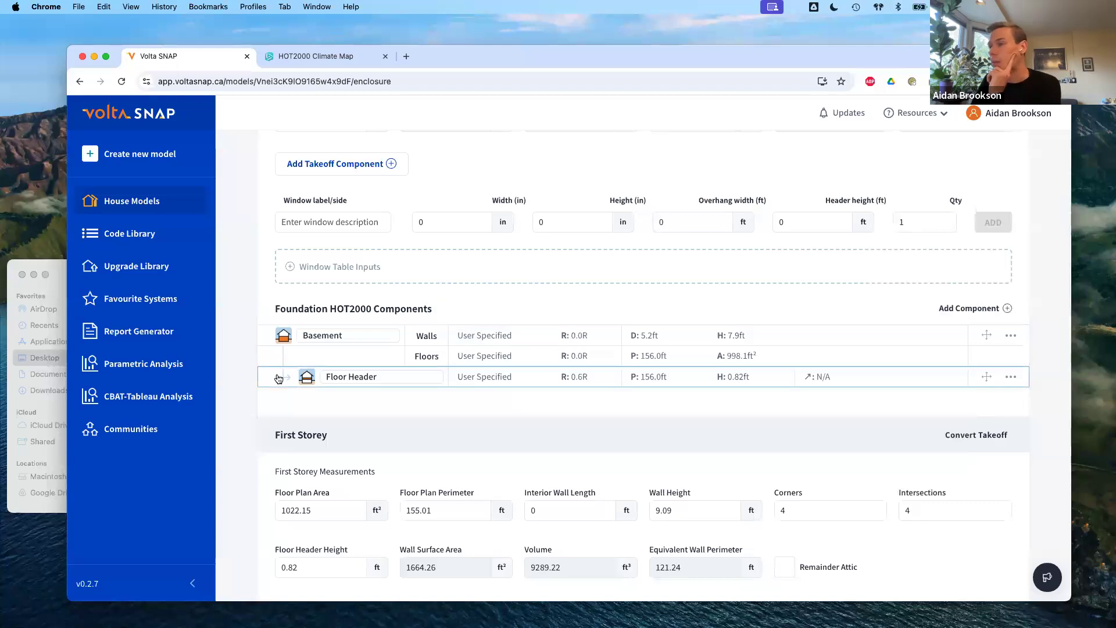
scroll(482, 374, down, 10)
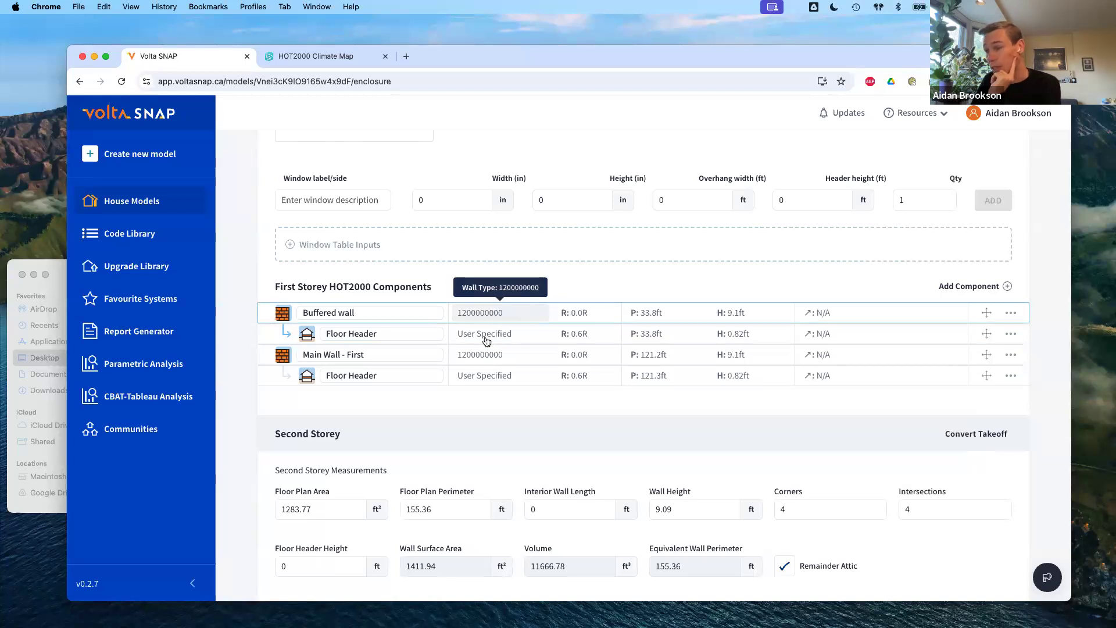
scroll(925, 378, up, 6)
scroll(754, 170, up, 10)
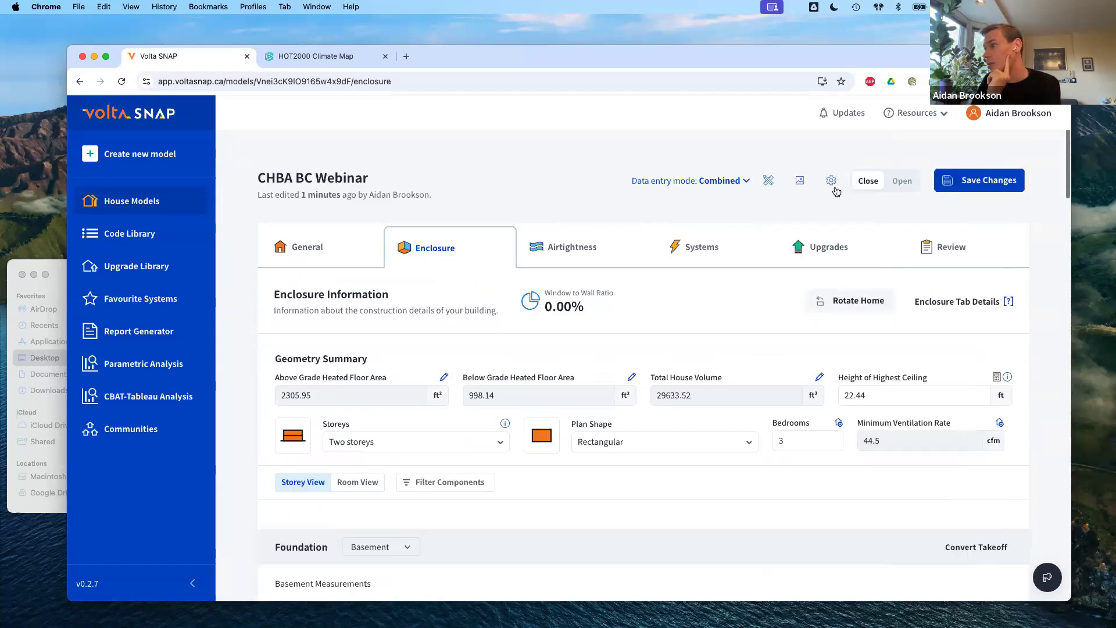
Open the model's default code settings and set the default ceiling type to Attic R20.
click(832, 180)
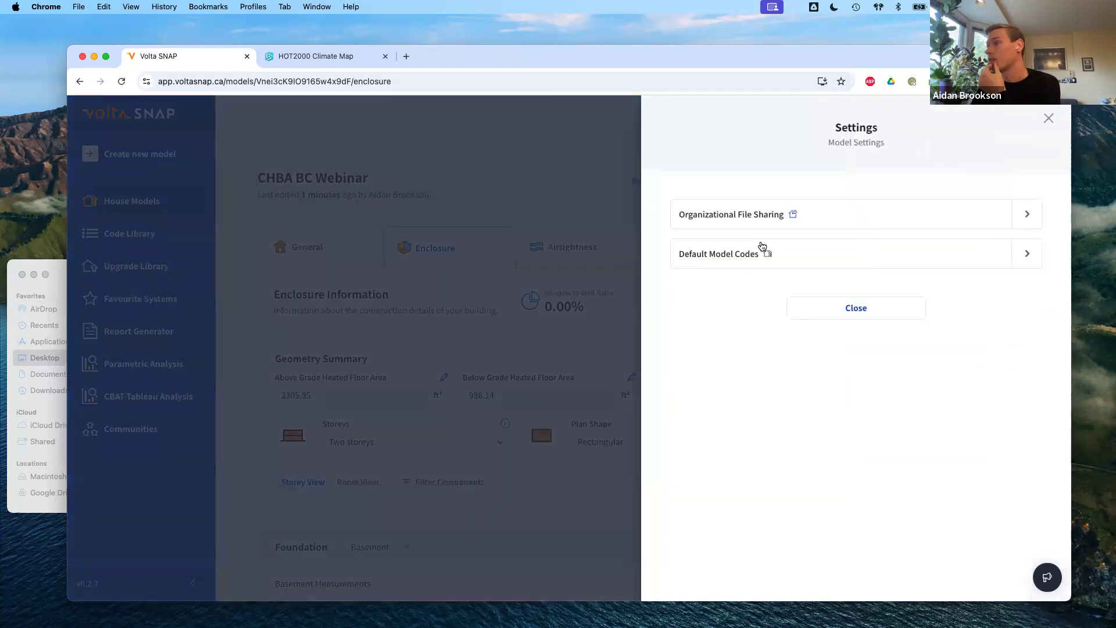
scroll(789, 260, down, 3)
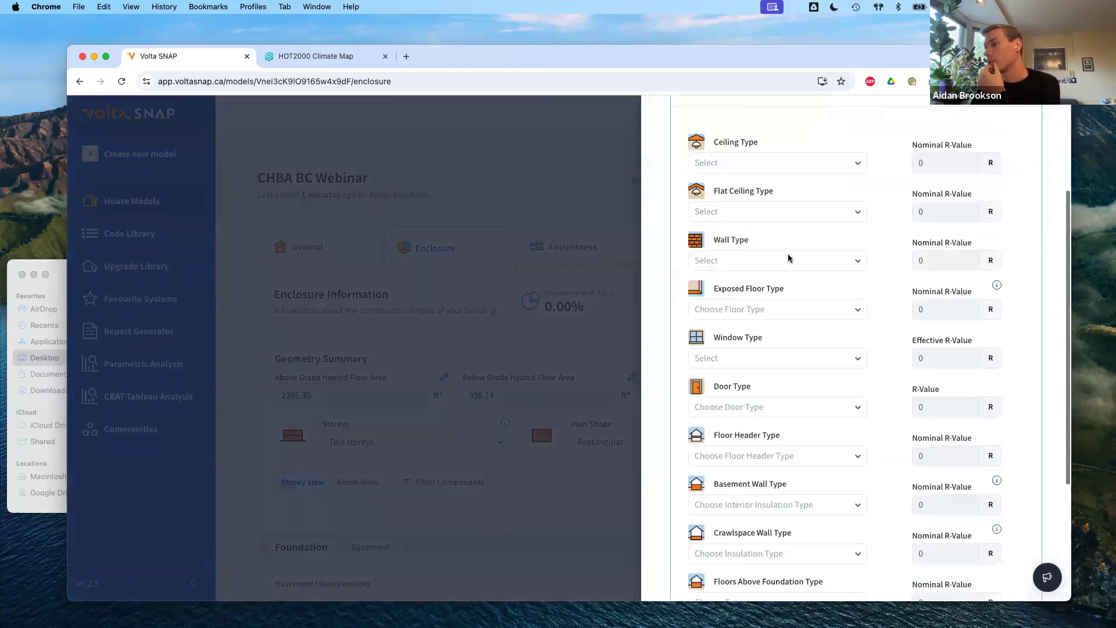
click(778, 165)
scroll(779, 267, down, 3)
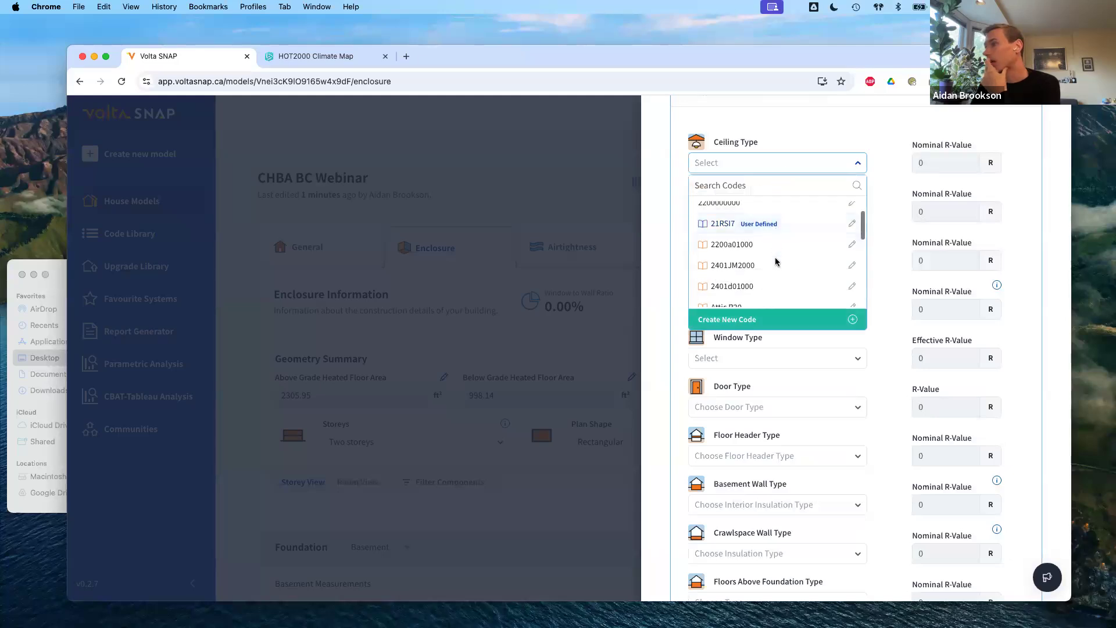
scroll(782, 282, down, 1)
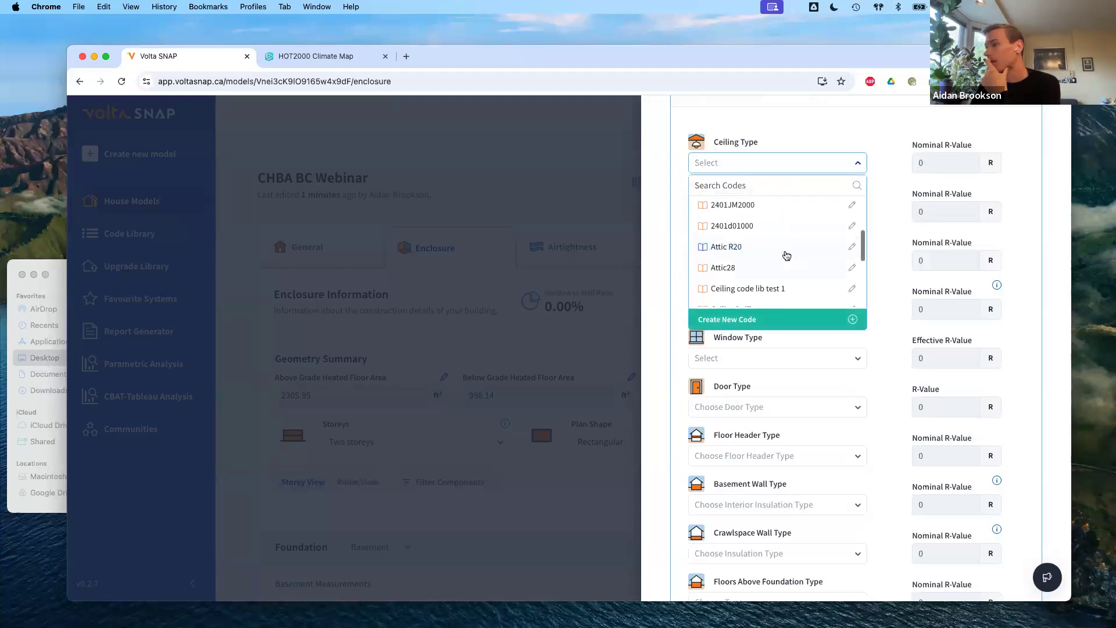
click(785, 254)
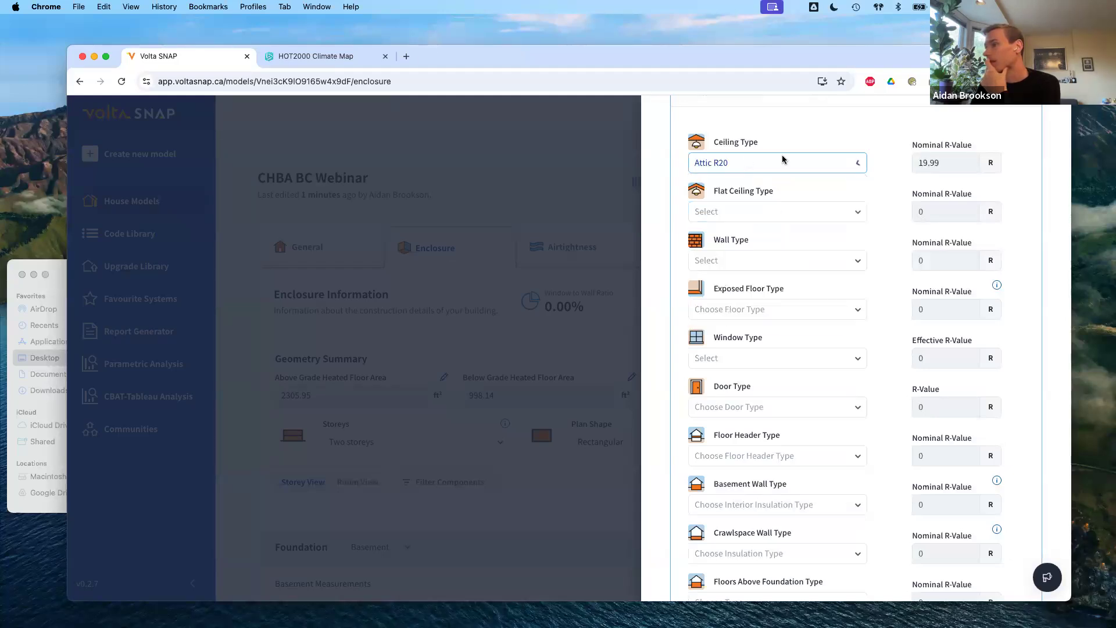
Set the default wall type to the library code "2x4, R12".
scroll(777, 256, down, 1)
click(787, 242)
scroll(768, 331, down, 5)
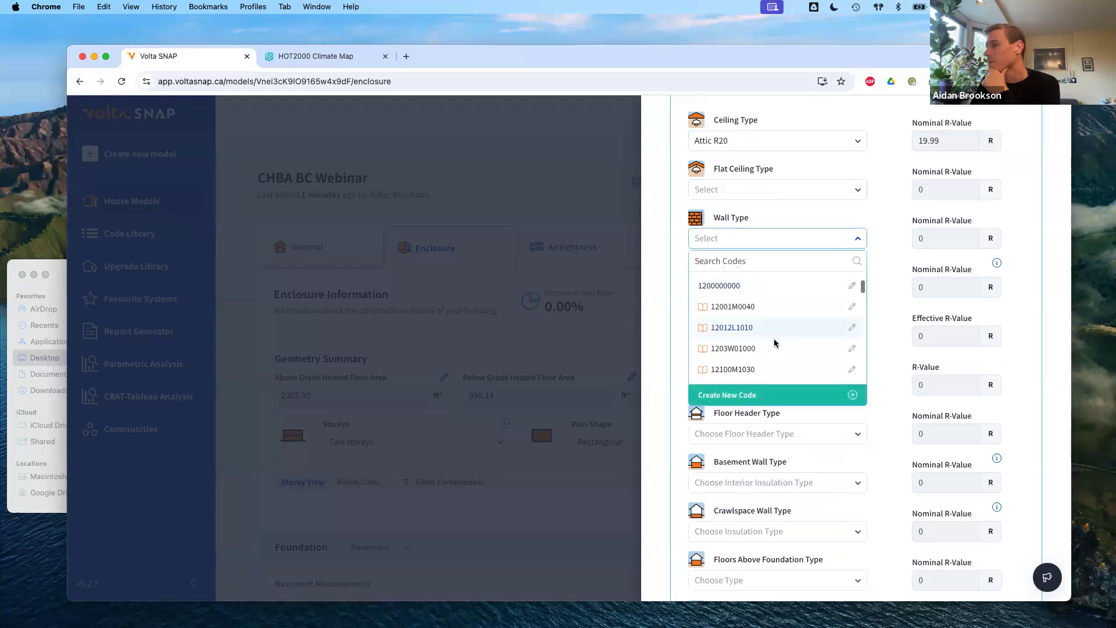
scroll(775, 341, down, 5)
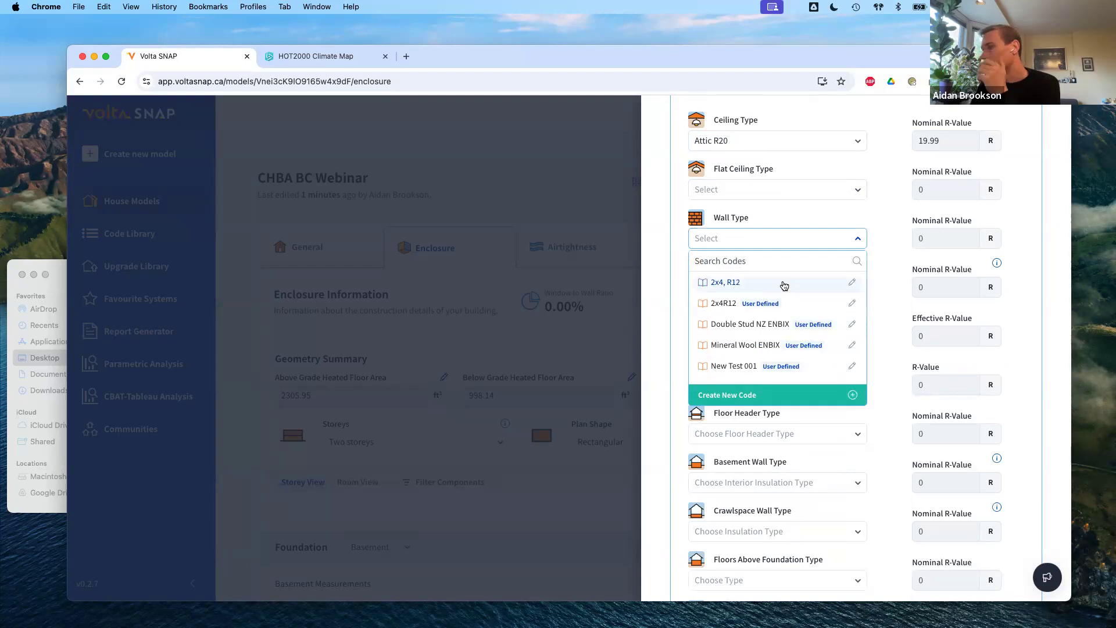
click(806, 283)
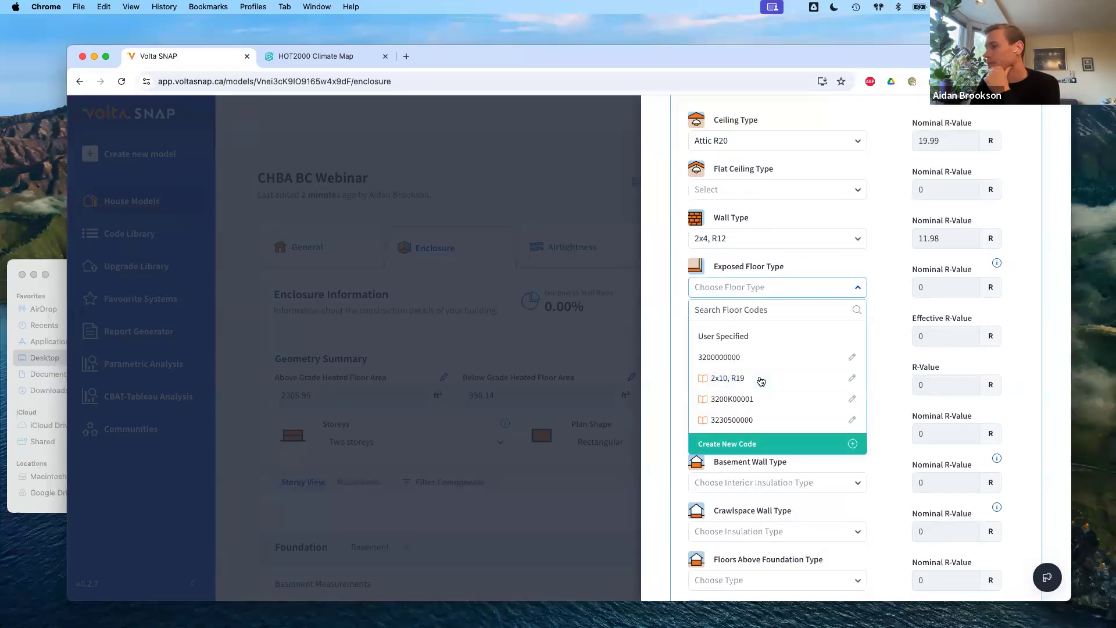
Set the default exposed floor type to "2x10, R19" and the default window type to 202022.
click(762, 379)
scroll(764, 330, down, 1)
click(765, 308)
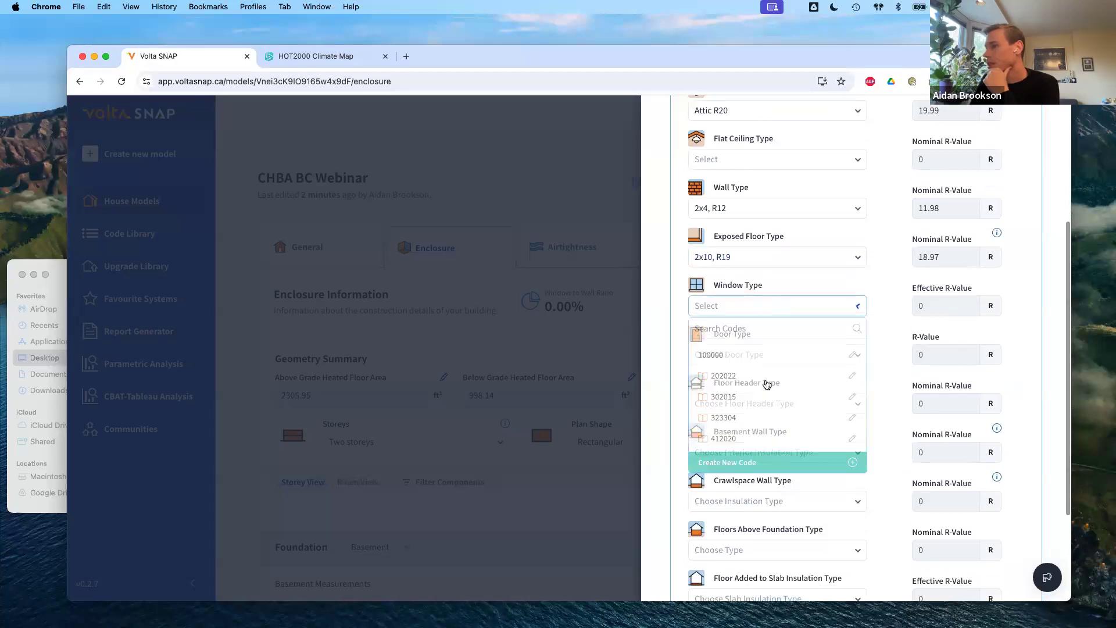
click(785, 376)
scroll(785, 378, down, 2)
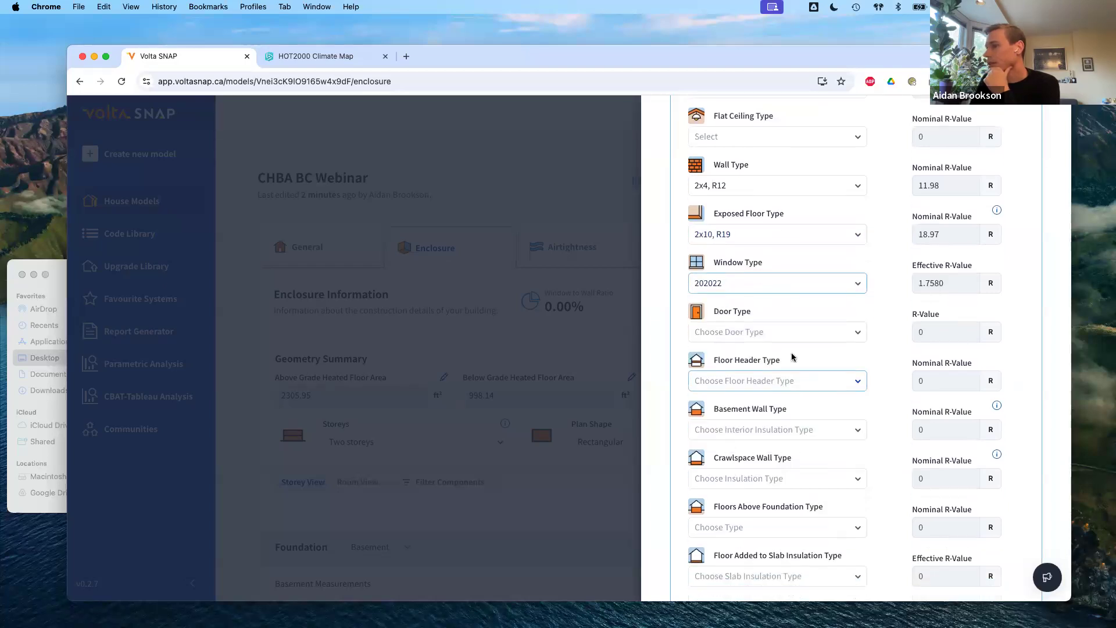
Set the default door type to Steel Medium density spray foam core and the default floor header type to R8.
click(774, 304)
click(780, 416)
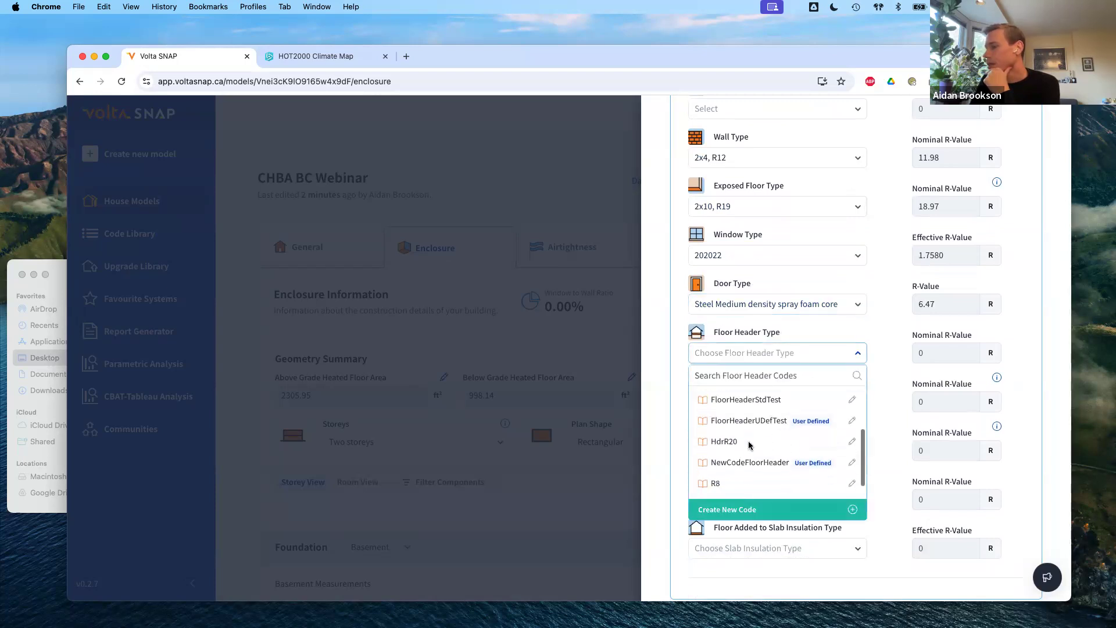
click(757, 465)
Set the default basement wall type to "Concrete, R8" and close the model settings.
click(782, 401)
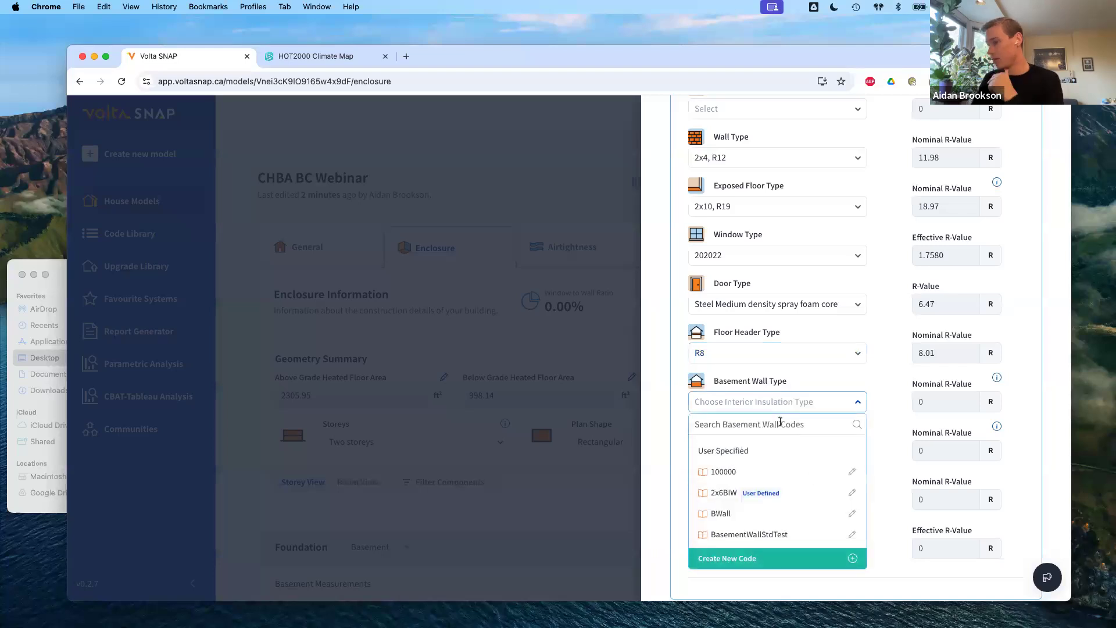
scroll(756, 465, down, 5)
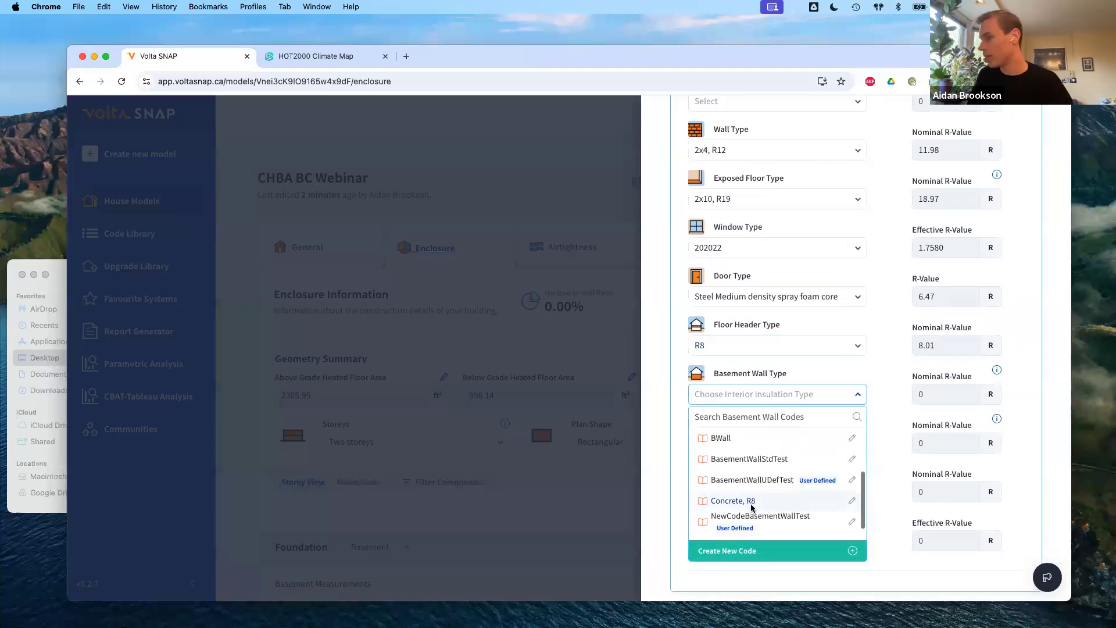
click(752, 505)
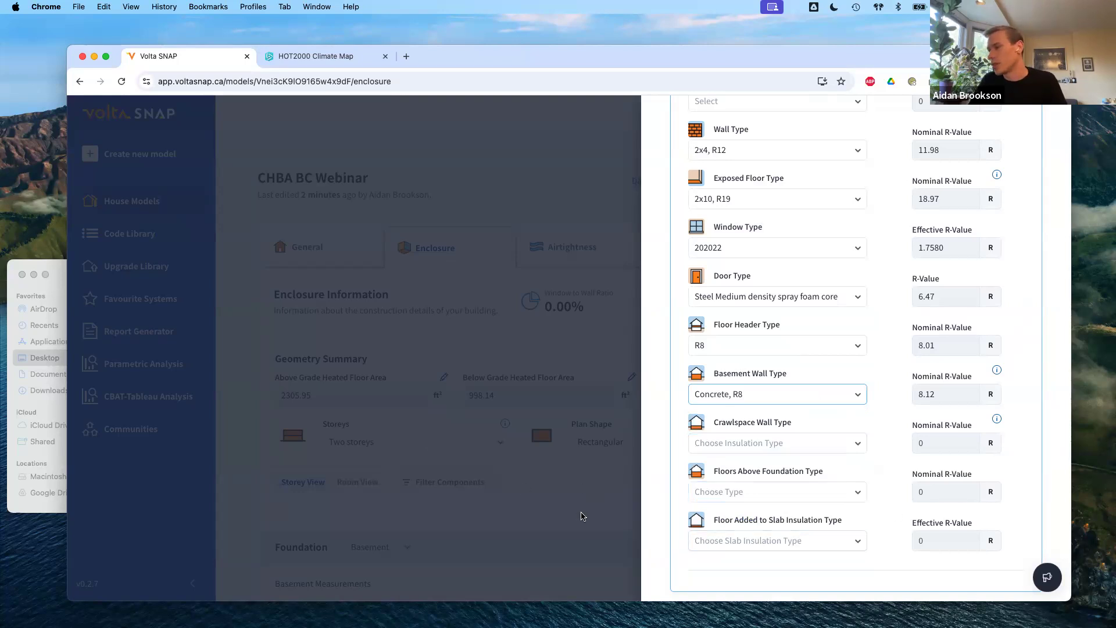
key(Escape)
Convert the Foundation and First Storey takeoffs again so their components use the default codes.
scroll(860, 382, down, 5)
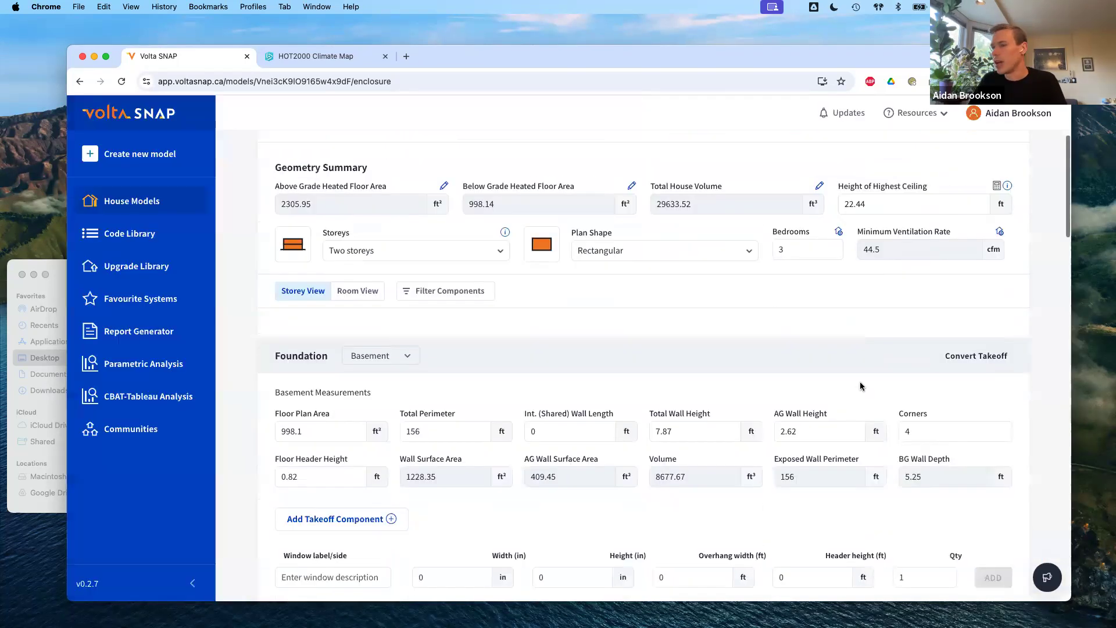
click(980, 149)
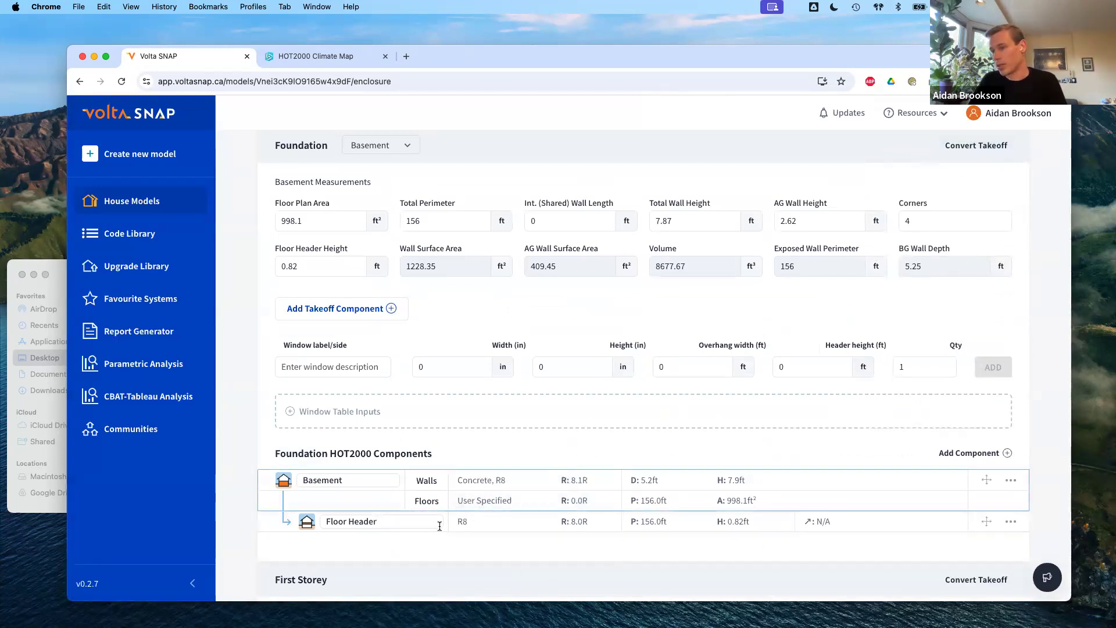
scroll(440, 523, down, 2)
scroll(986, 274, down, 6)
scroll(986, 274, up, 2)
click(976, 239)
scroll(461, 428, down, 6)
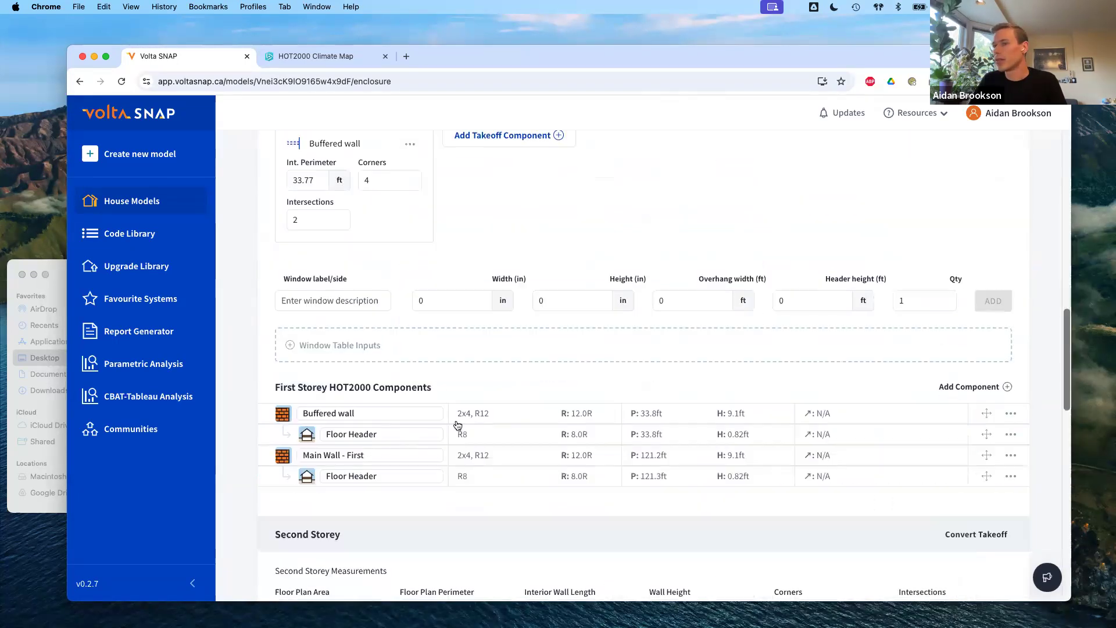
Convert the Second Storey takeoff again so its exposed floor, main wall and attic use the default codes.
scroll(858, 483, down, 5)
click(977, 329)
scroll(846, 405, down, 6)
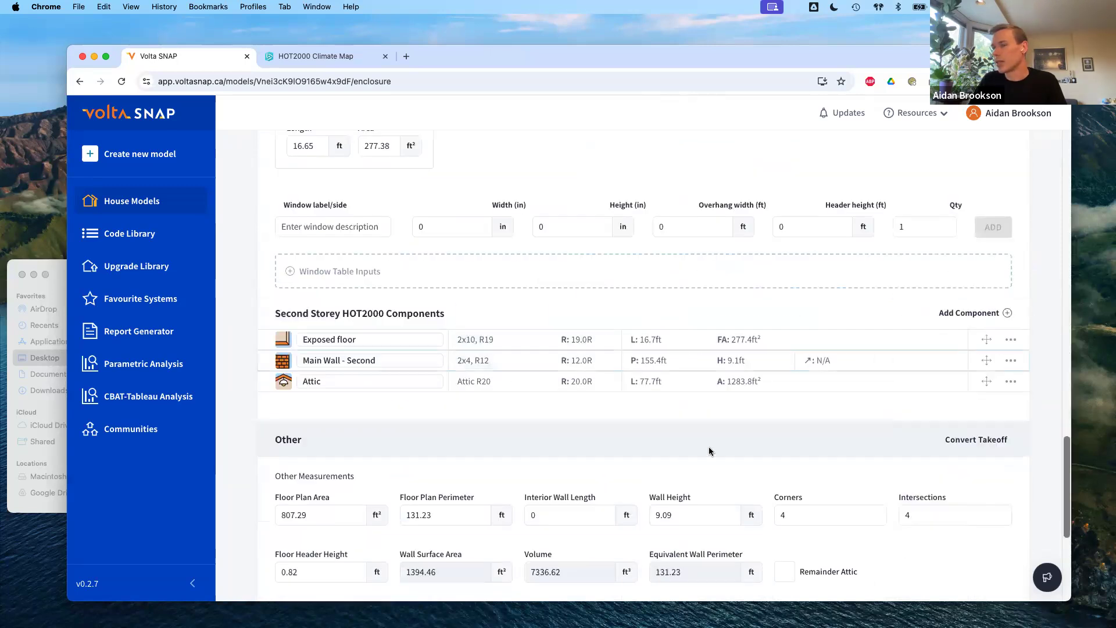
Bring up the window takeoff spreadsheet and arrange it beside the browser so its window rows stay accessible.
scroll(709, 451, up, 20)
scroll(486, 324, up, 1)
key(ctrl+Up)
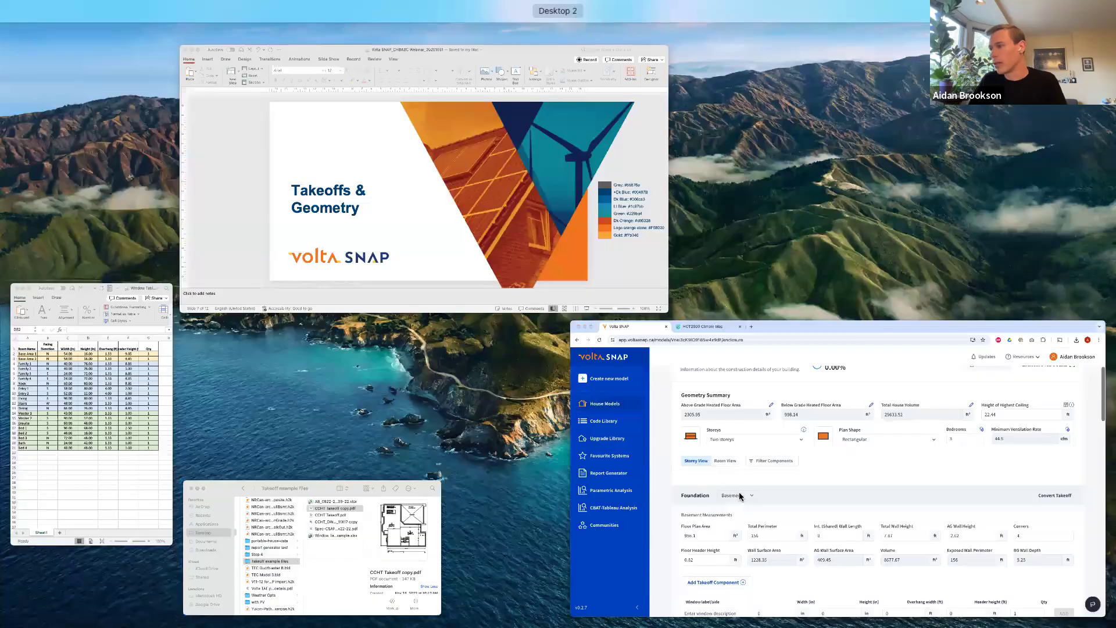
click(134, 436)
drag(530, 61, 574, 60)
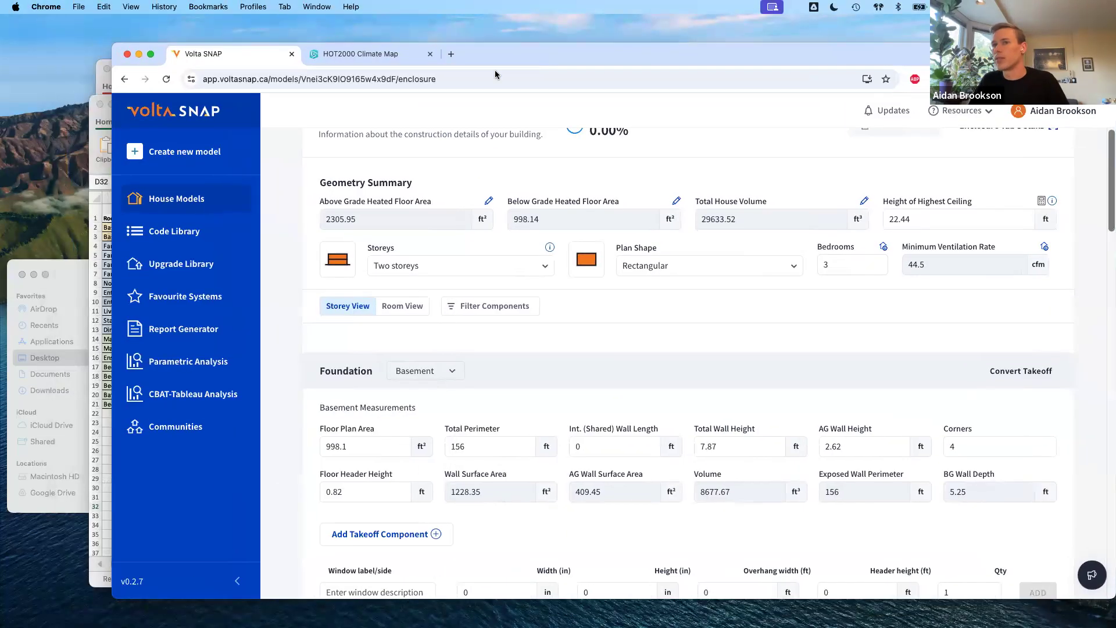
click(101, 308)
drag(242, 114, 188, 120)
click(605, 361)
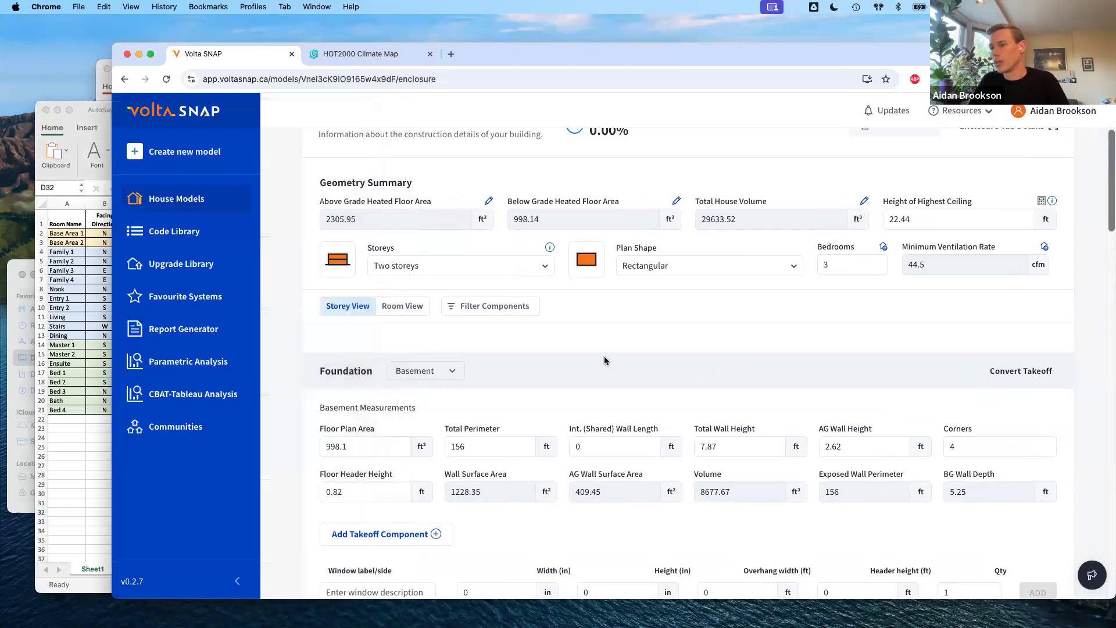
Copy the Base Area 1 and Base Area 2 window rows from the spreadsheet and import them into the Foundation's window table.
scroll(605, 360, down, 5)
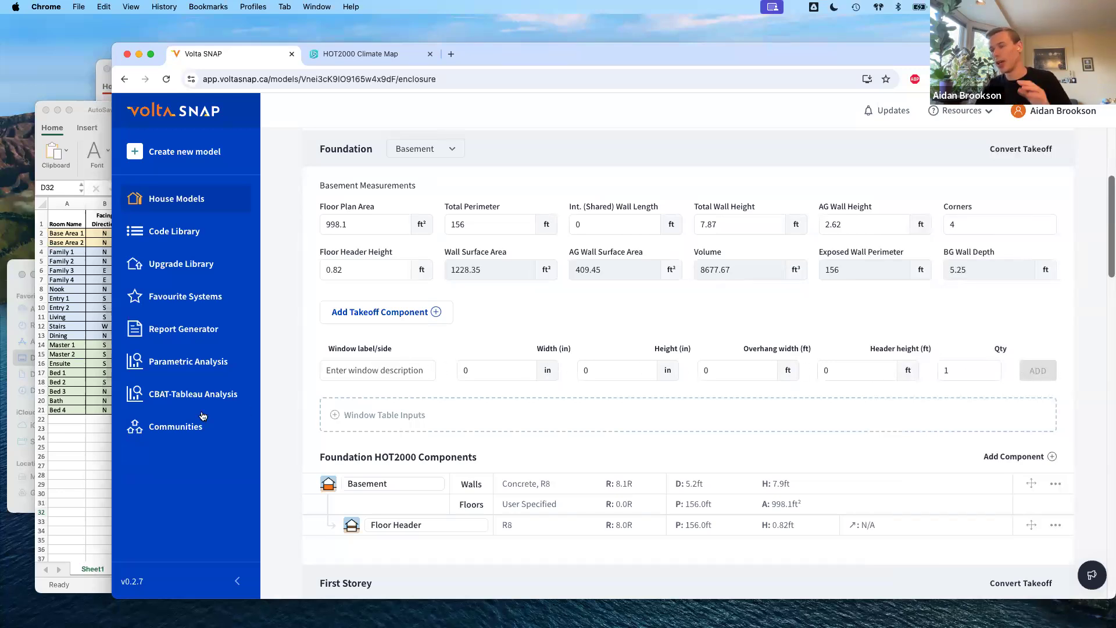
click(410, 414)
drag(66, 233, 301, 240)
key(cmd+c)
click(785, 288)
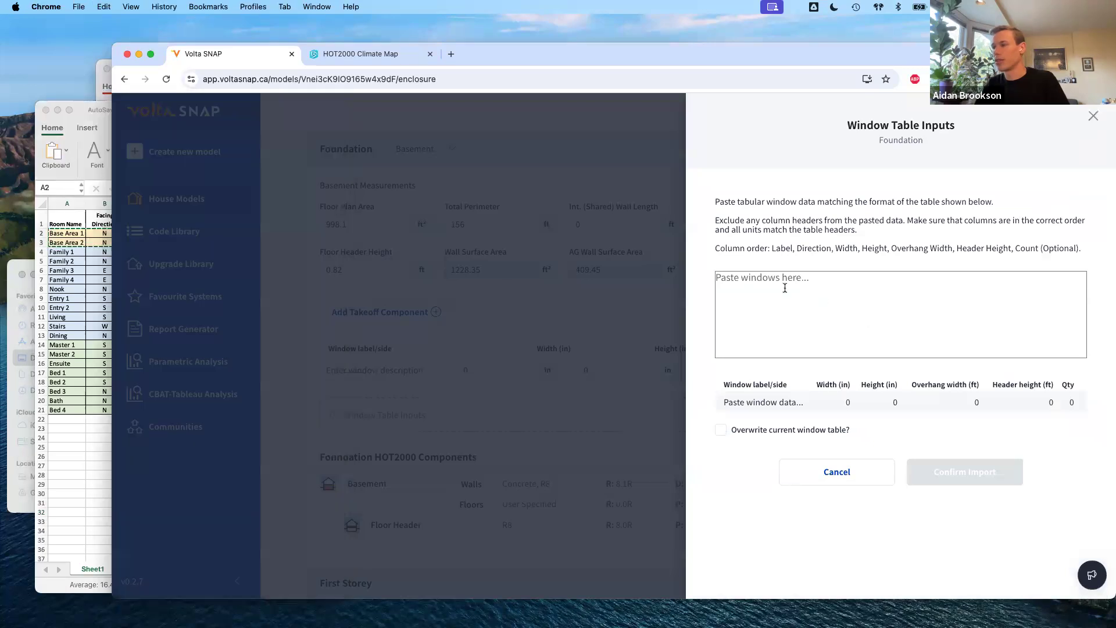
click(841, 303)
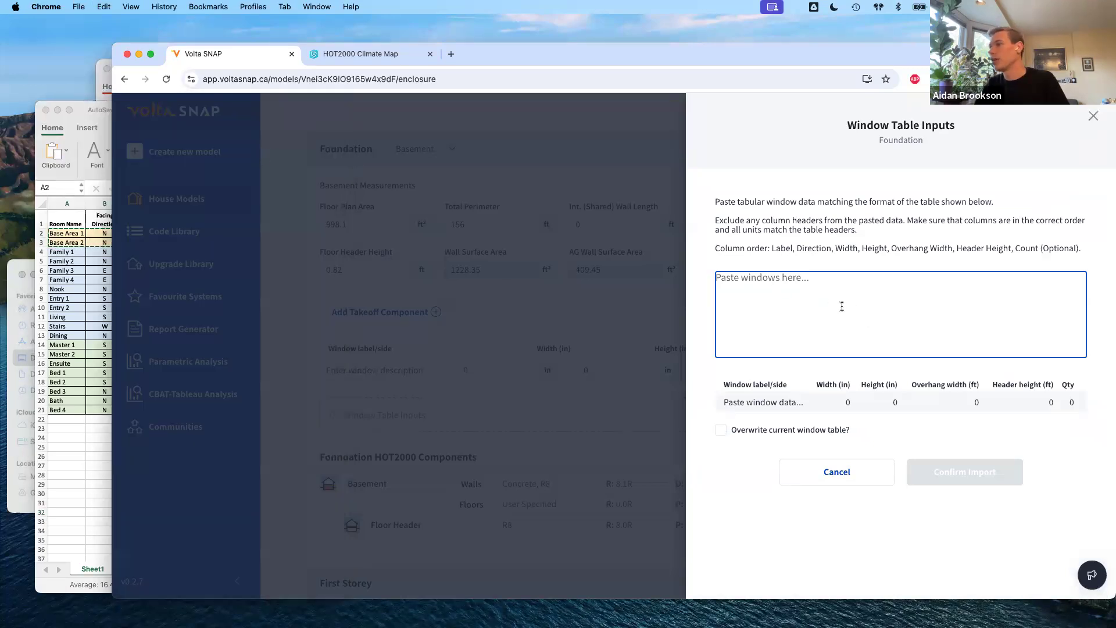
key(super+v)
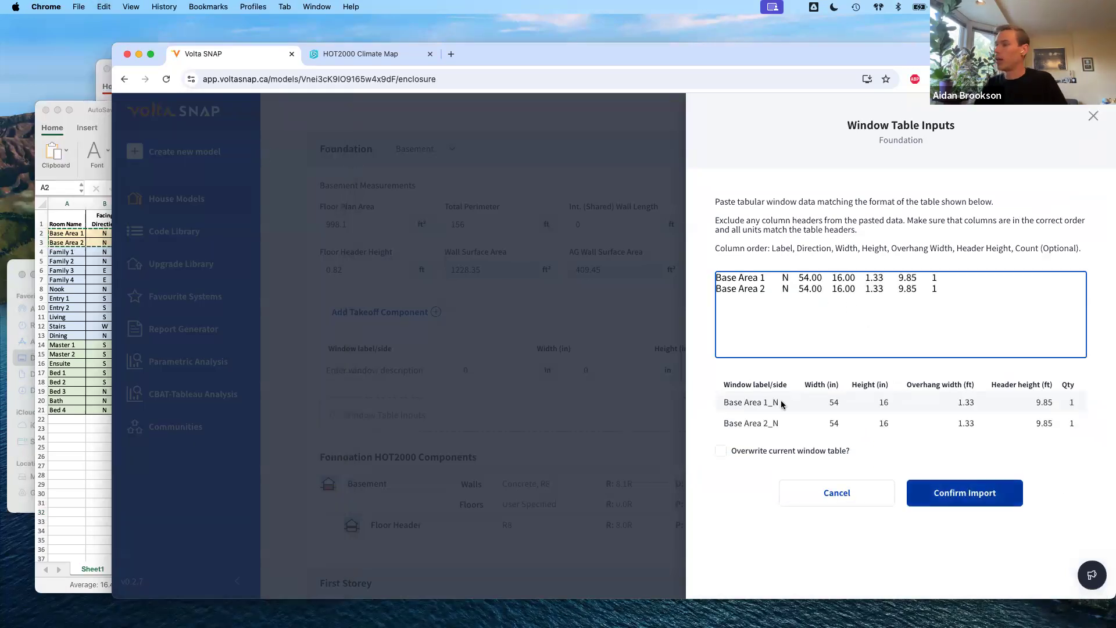
click(975, 494)
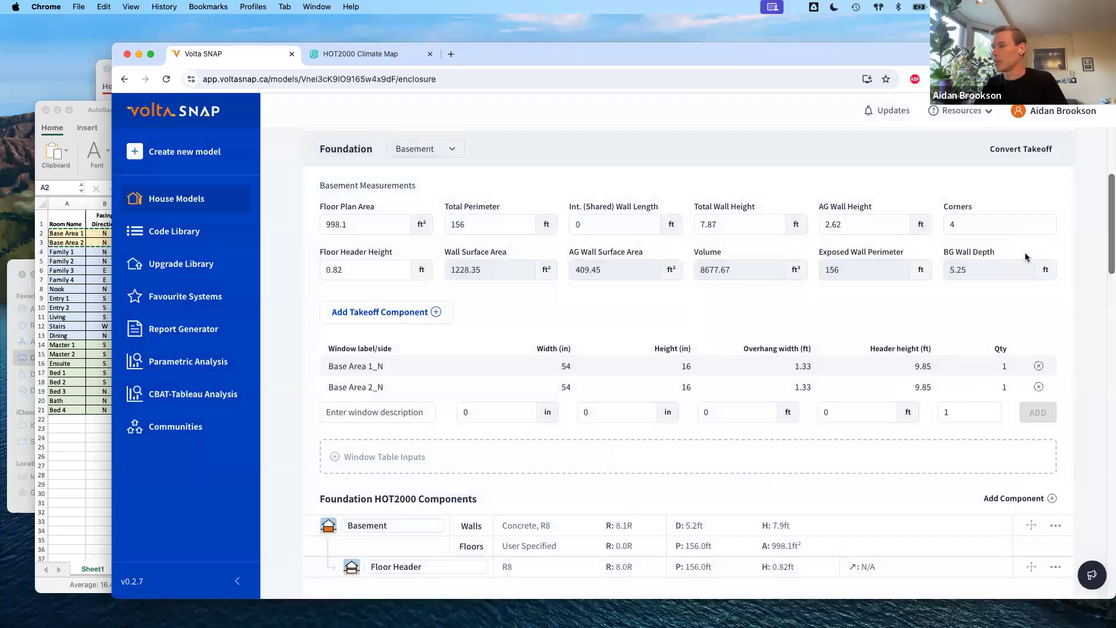
Convert the Foundation takeoff so the Base Area 1 and Base Area 2 windows are added to the basement components.
scroll(480, 506, down, 3)
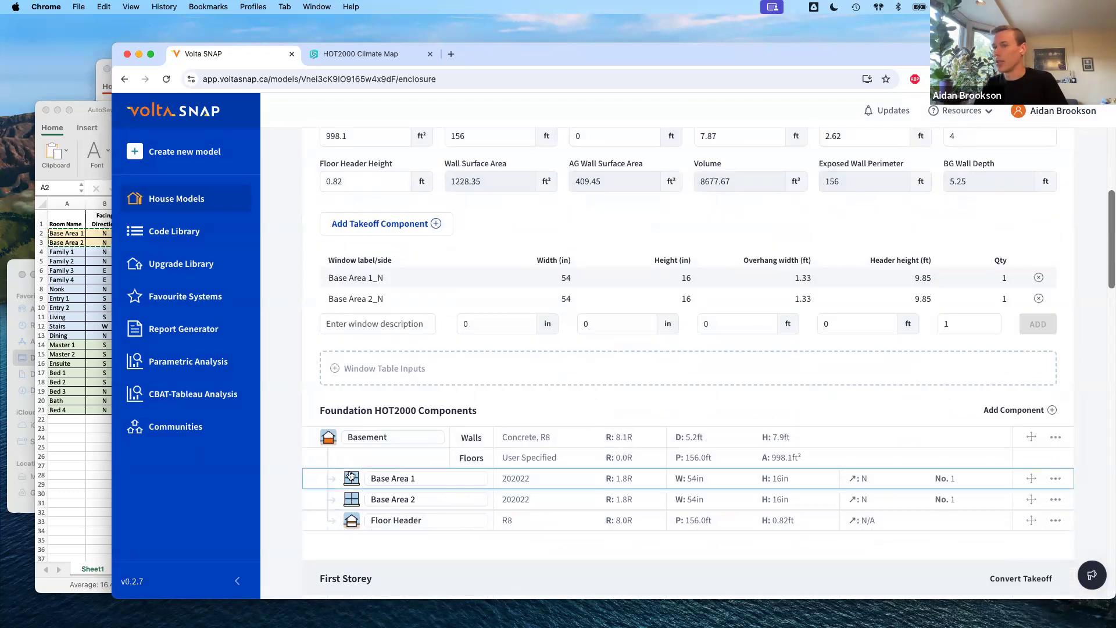
scroll(355, 468, down, 2)
scroll(382, 414, down, 5)
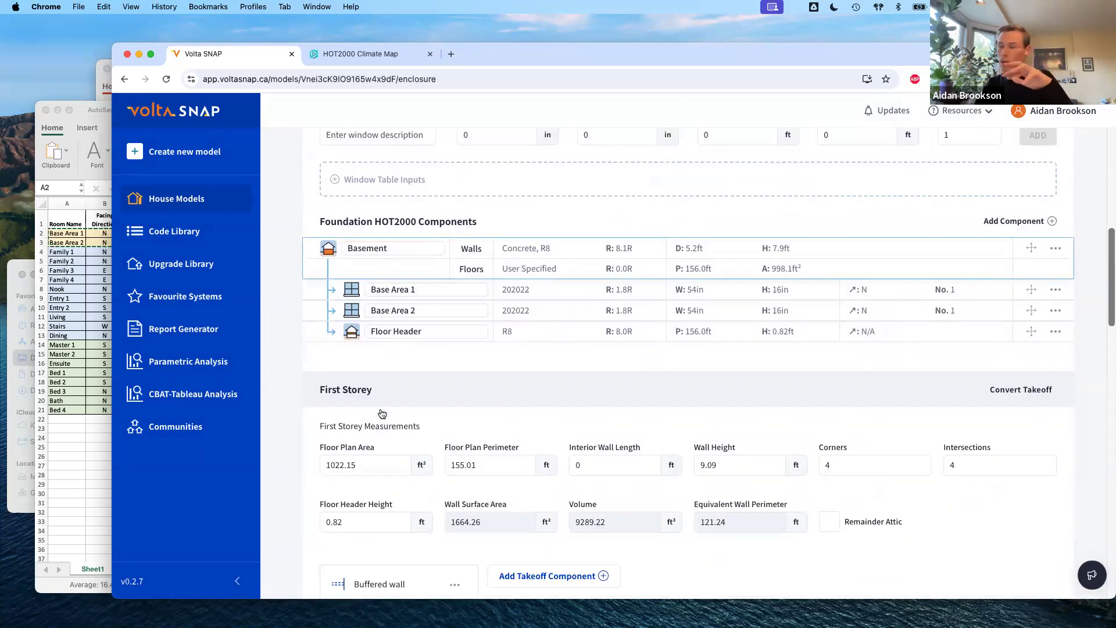
Copy the Family 1 to Dining window rows from the spreadsheet and import them into the First Storey's window table.
scroll(382, 414, down, 10)
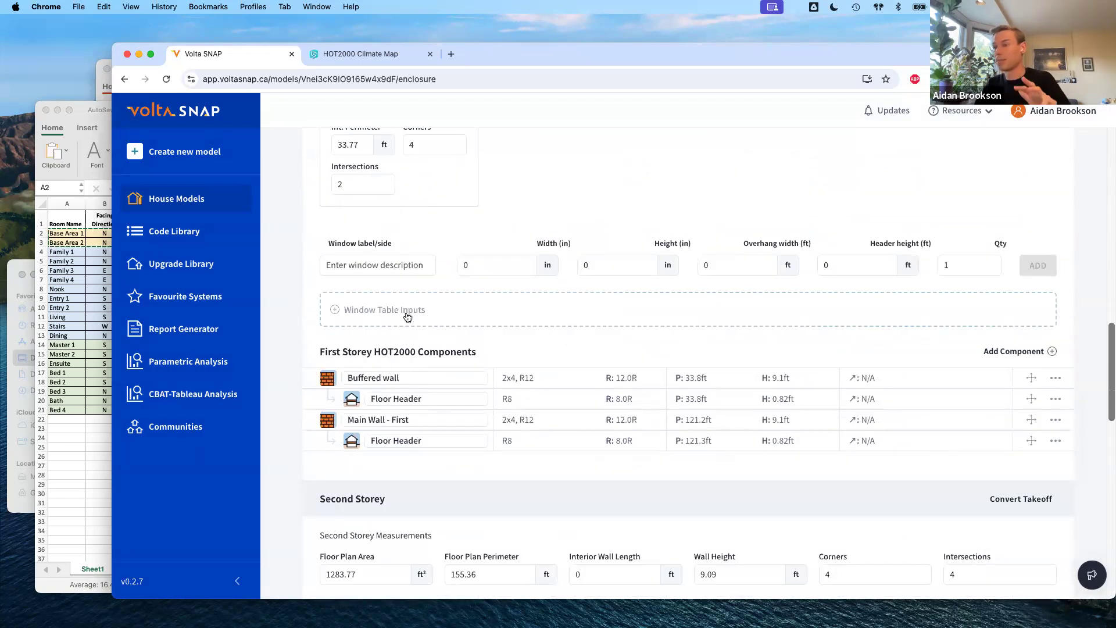
click(408, 316)
click(75, 250)
drag(74, 250, 294, 336)
key(super+c)
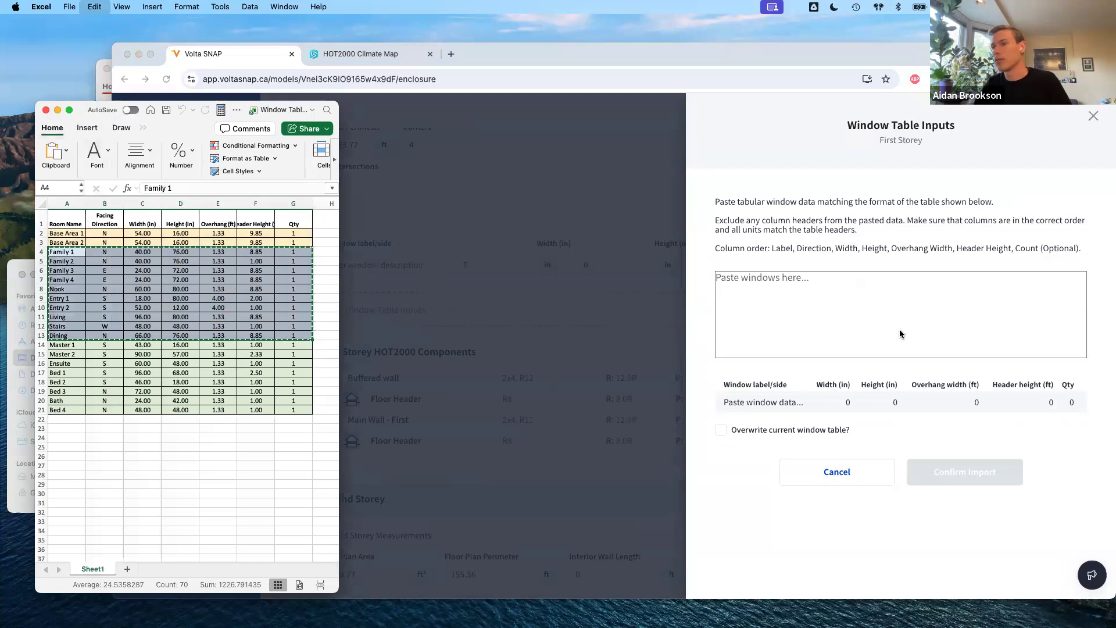
click(900, 334)
key(super+v)
scroll(953, 539, down, 3)
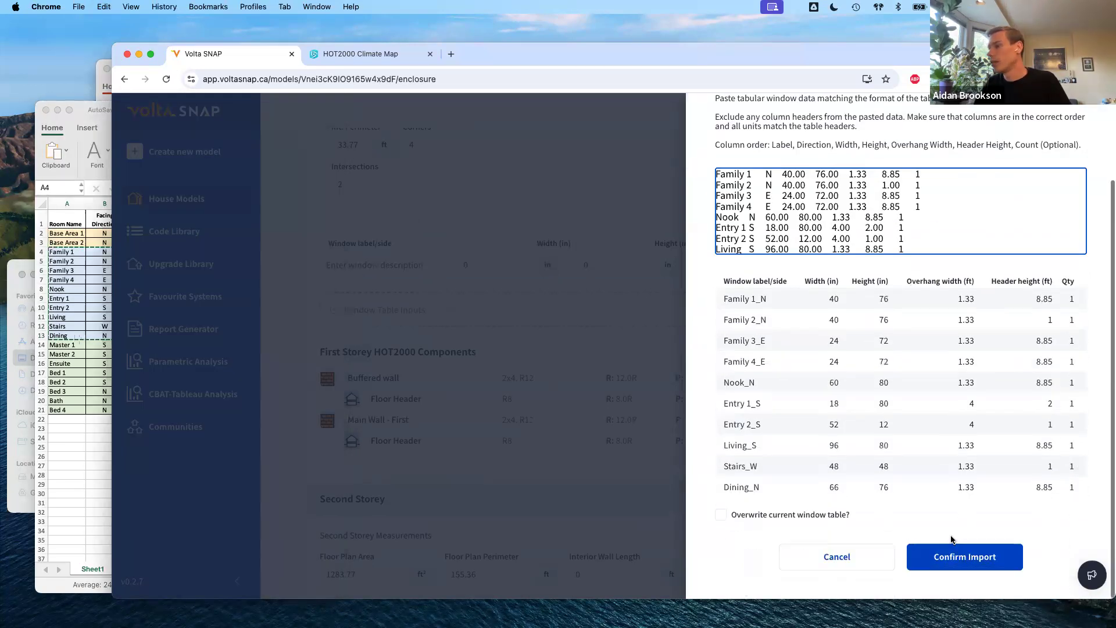
click(957, 557)
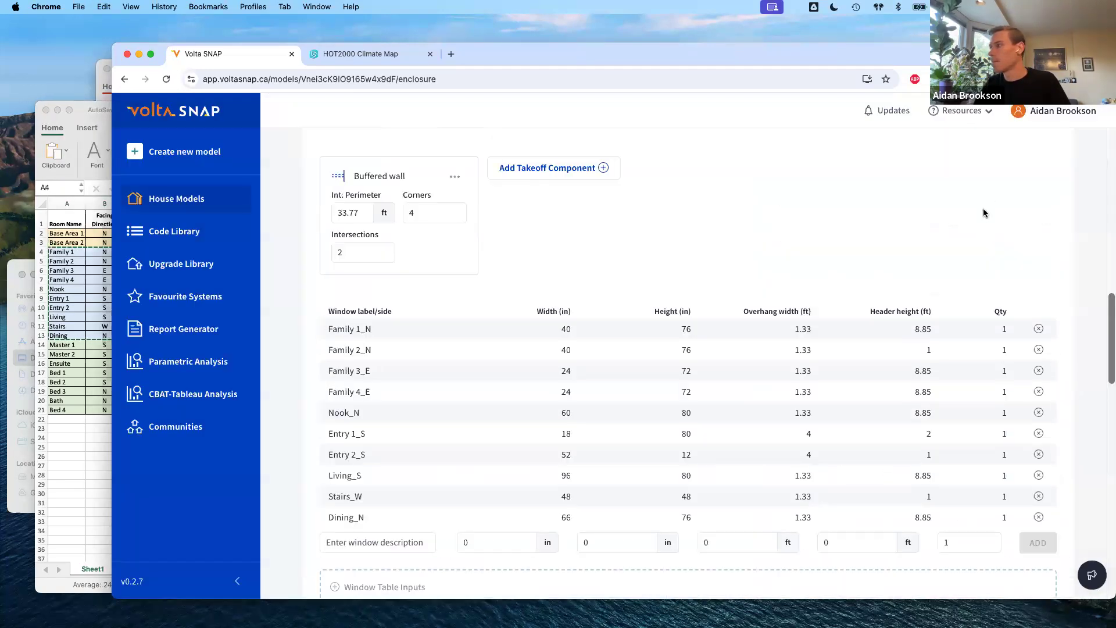
Convert the First Storey takeoff so its imported windows are added under Main Wall - First.
scroll(983, 213, up, 3)
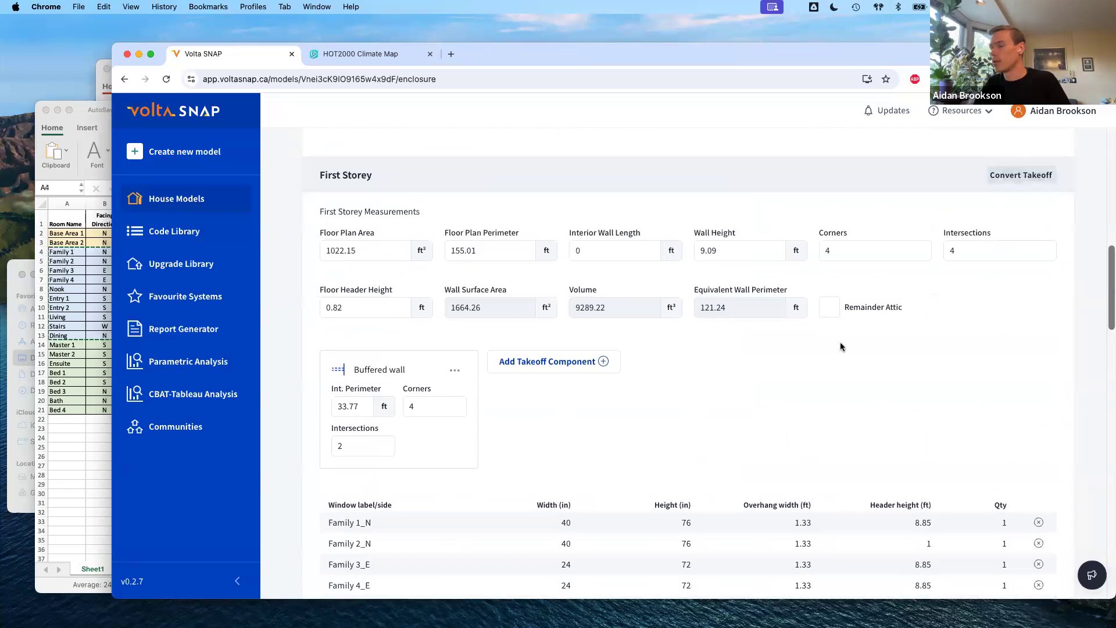
scroll(841, 347, down, 8)
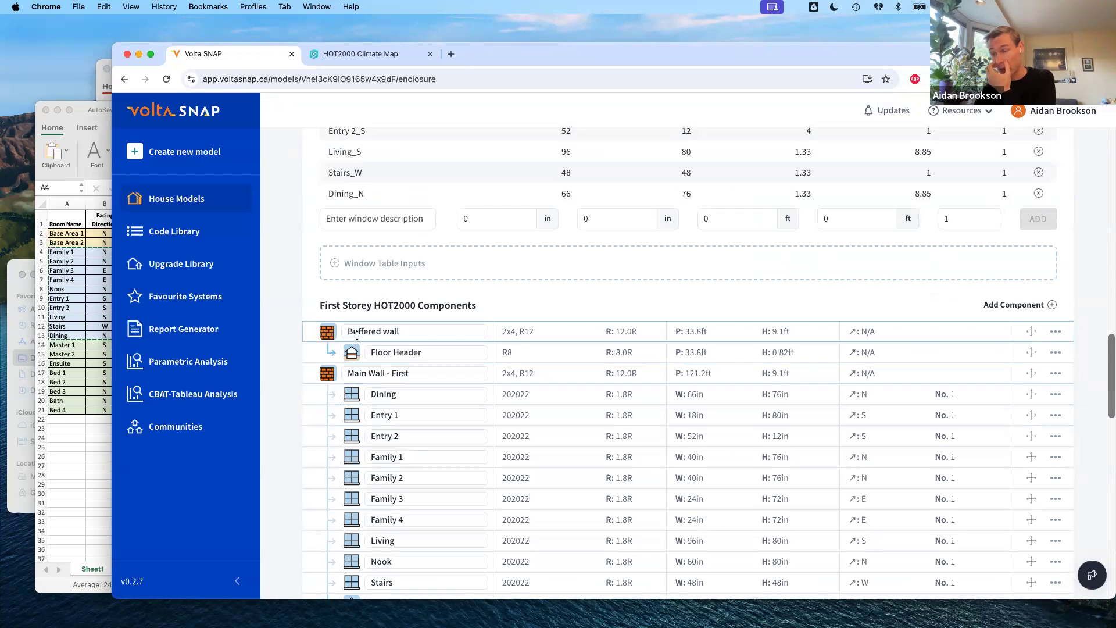
scroll(539, 438, down, 3)
Copy the Master 1 to Bed 4 window rows from the spreadsheet and import them into the Second Storey's window table.
scroll(538, 443, down, 5)
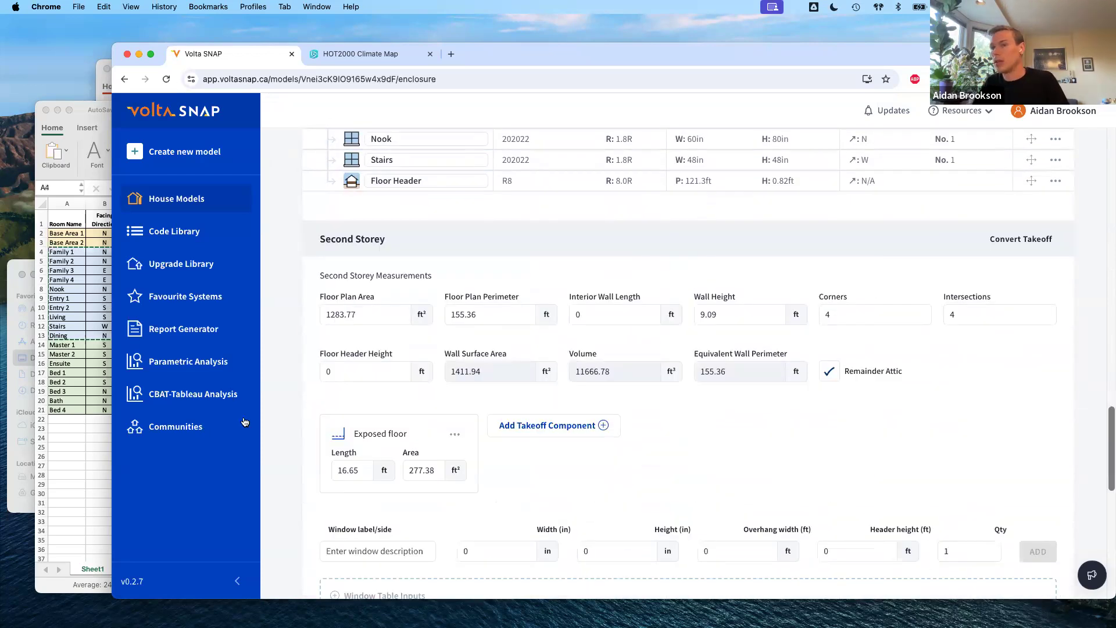
scroll(828, 428, down, 1)
click(77, 481)
drag(67, 346, 296, 411)
key(cmd+c)
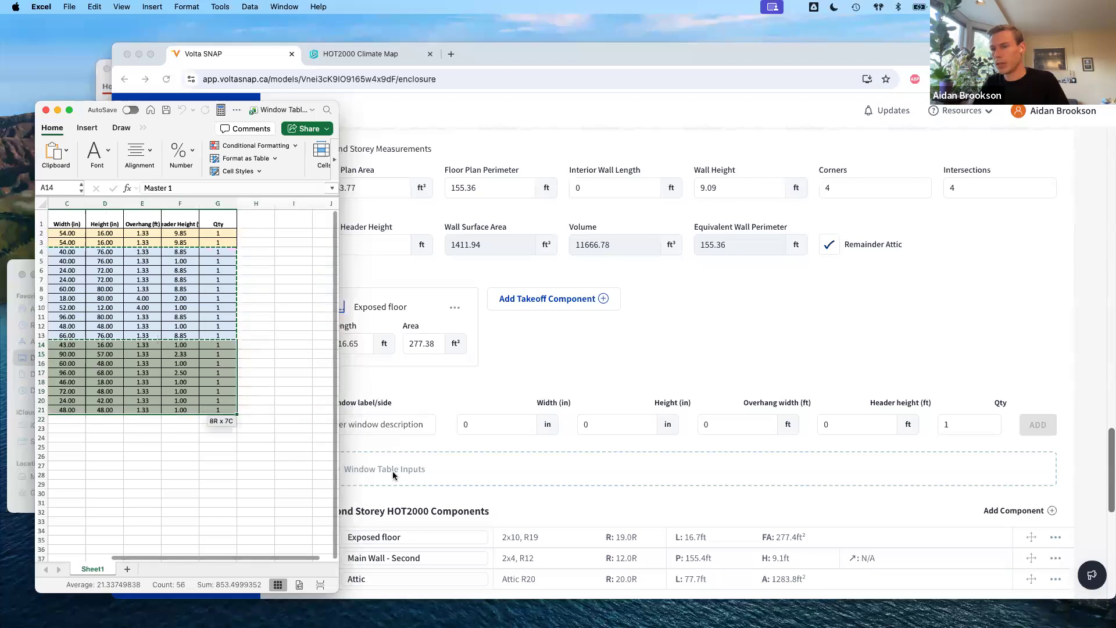
click(392, 470)
click(392, 470)
click(925, 289)
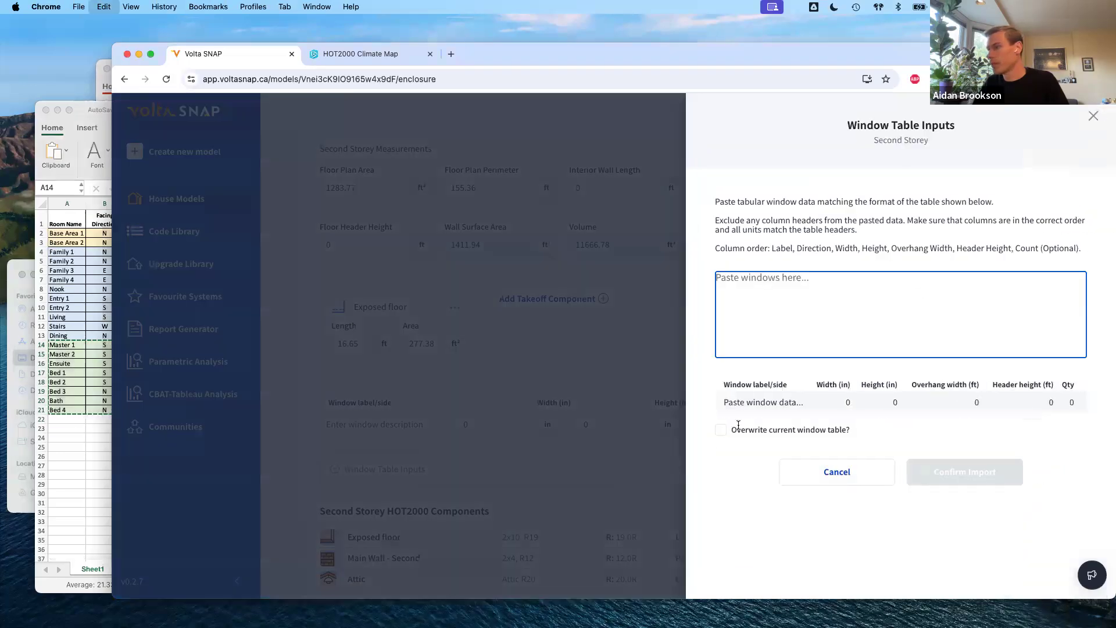
key(super+v)
scroll(742, 496, down, 2)
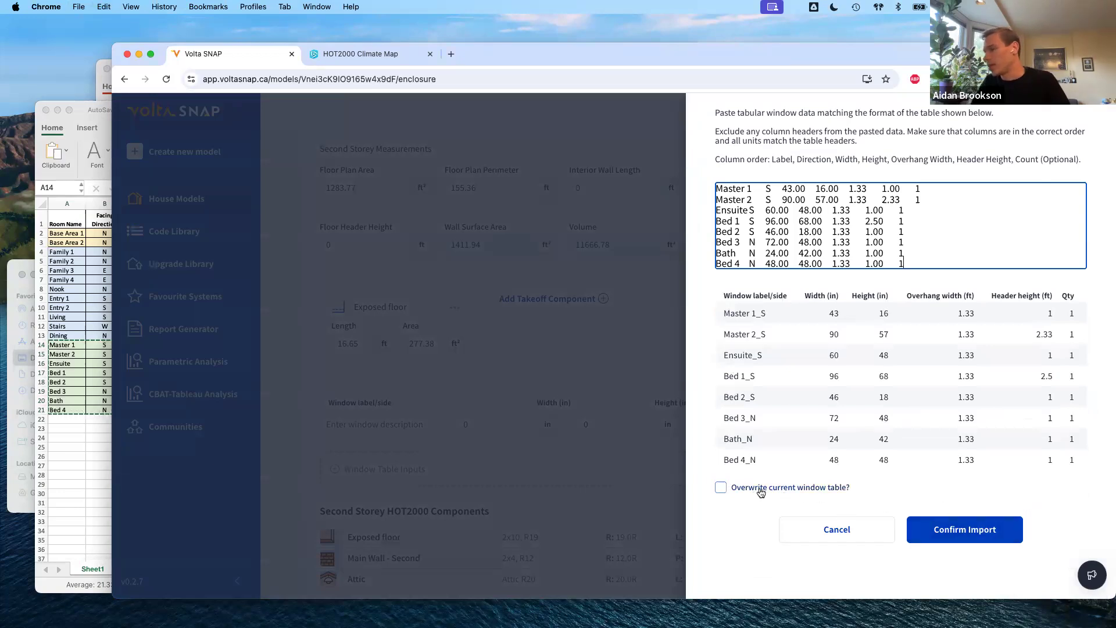
click(965, 530)
Convert the Second Storey takeoff so its imported windows are added under Main Wall - Second.
scroll(741, 368, down, 3)
scroll(804, 299, up, 5)
click(1019, 300)
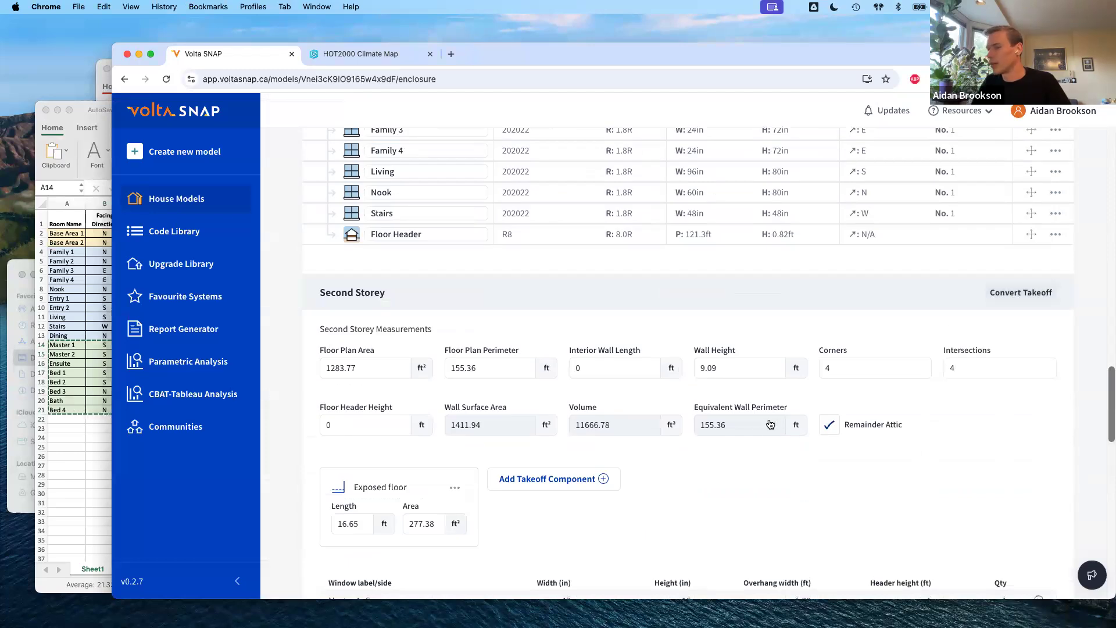
scroll(644, 442, down, 10)
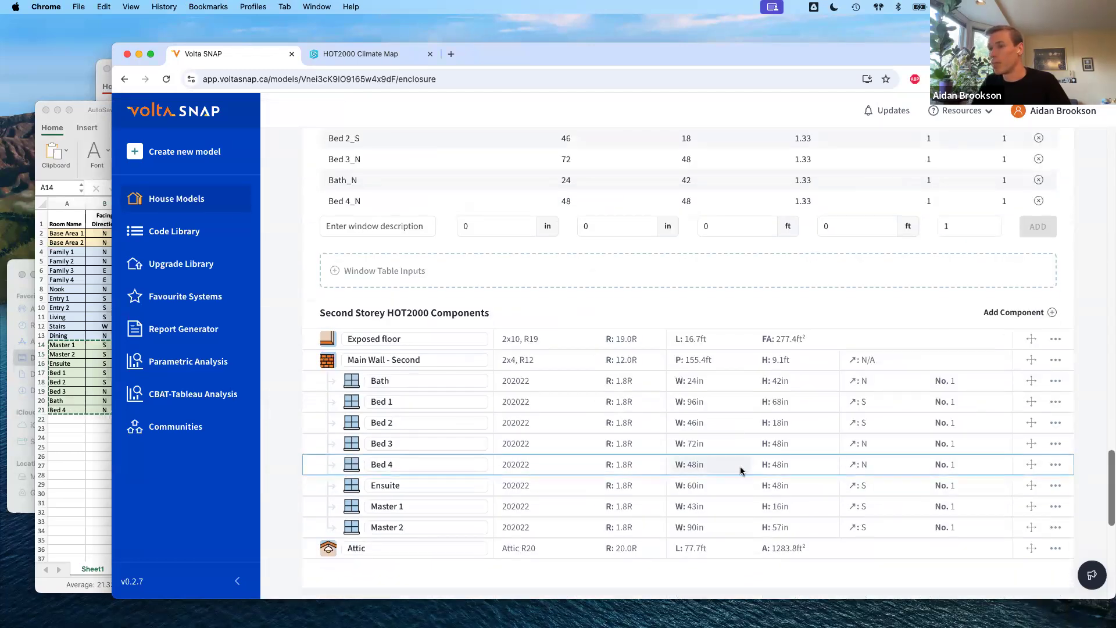
Examine the takeoff measurements entered in the Other section.
scroll(741, 471, down, 6)
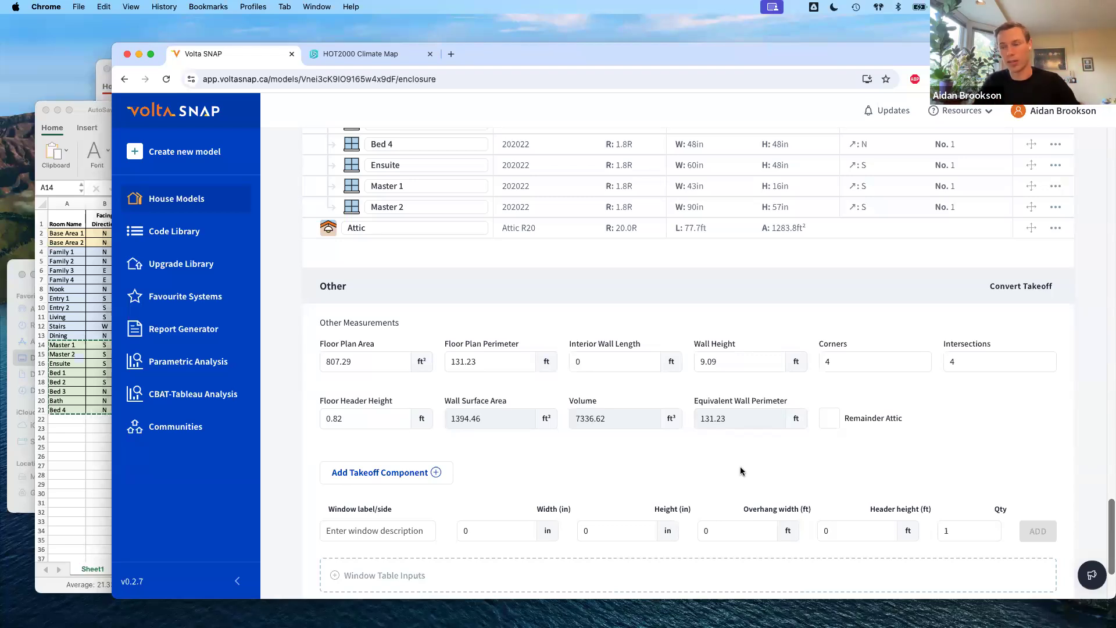
drag(314, 340, 940, 416)
click(368, 329)
Save the model changes and check the updated window to wall ratio.
scroll(366, 337, up, 15)
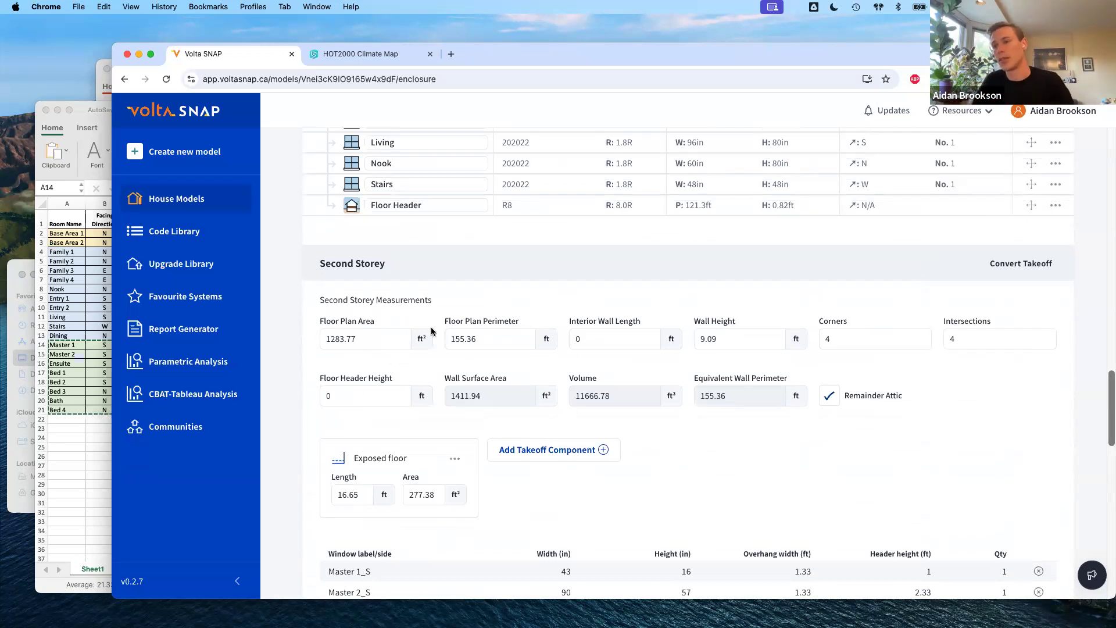
scroll(431, 330, up, 20)
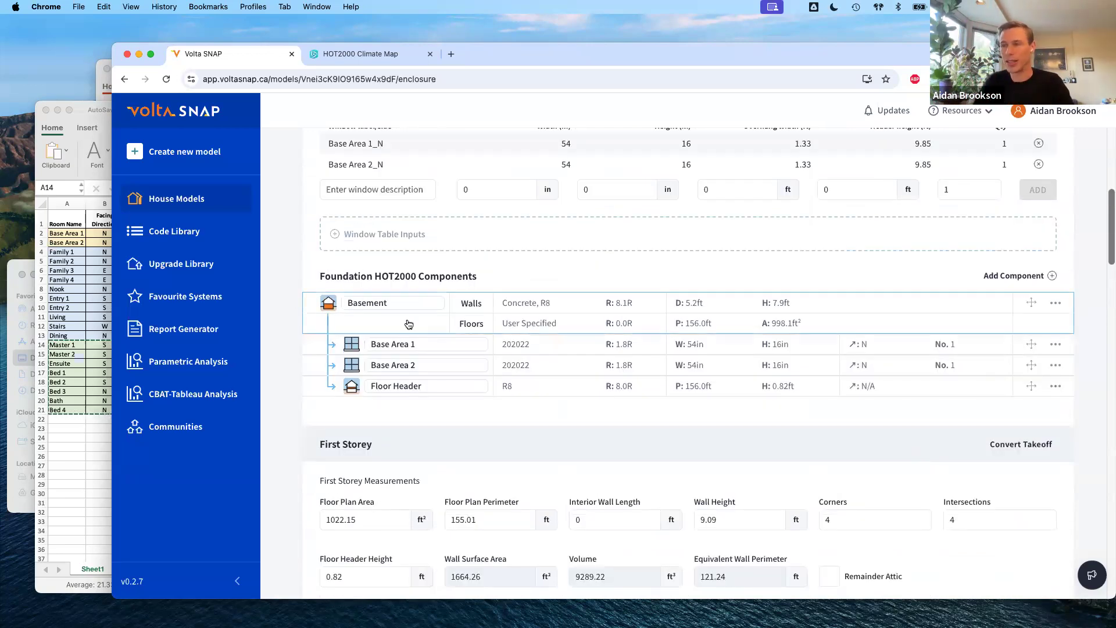
scroll(267, 285, up, 5)
scroll(279, 297, up, 5)
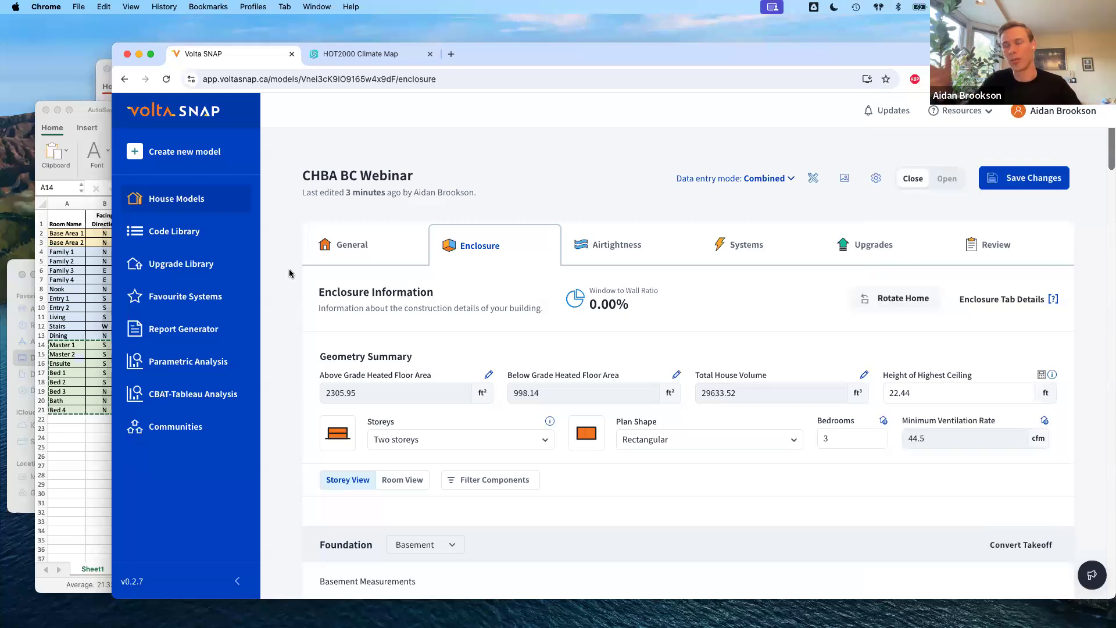
click(1032, 187)
scroll(564, 387, down, 3)
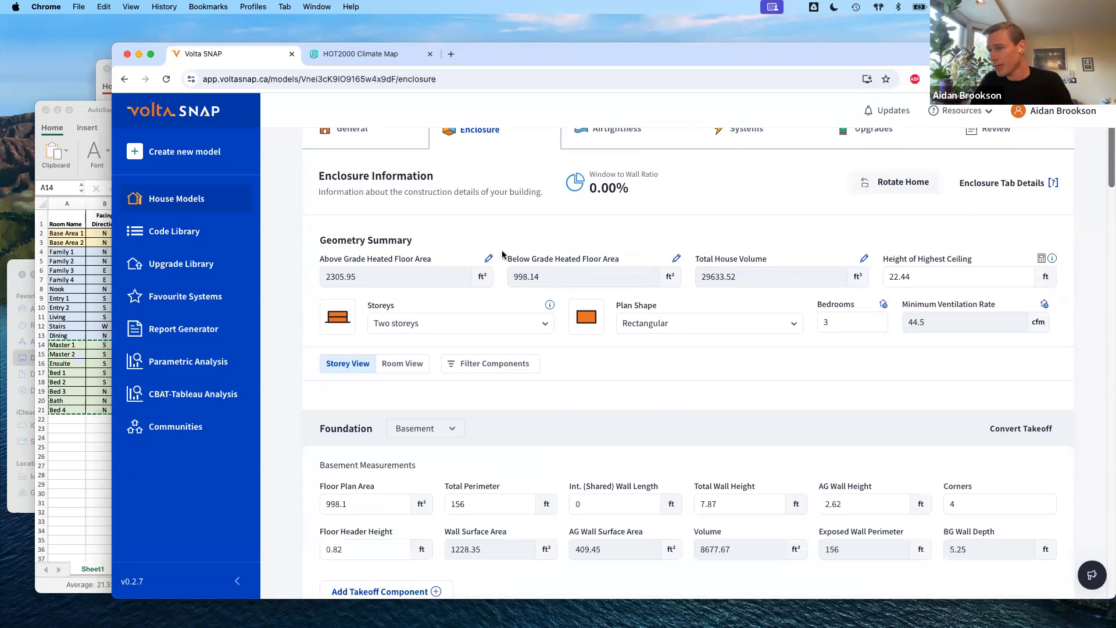
scroll(759, 290, up, 3)
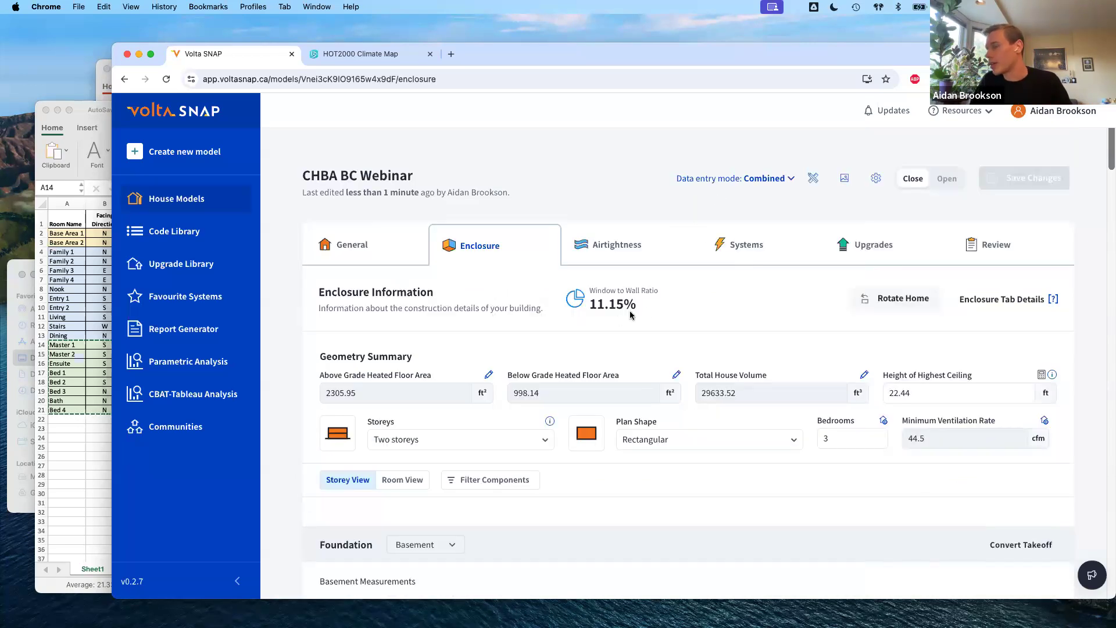
Switch the data entry mode from Combined to HOT2000.
click(737, 183)
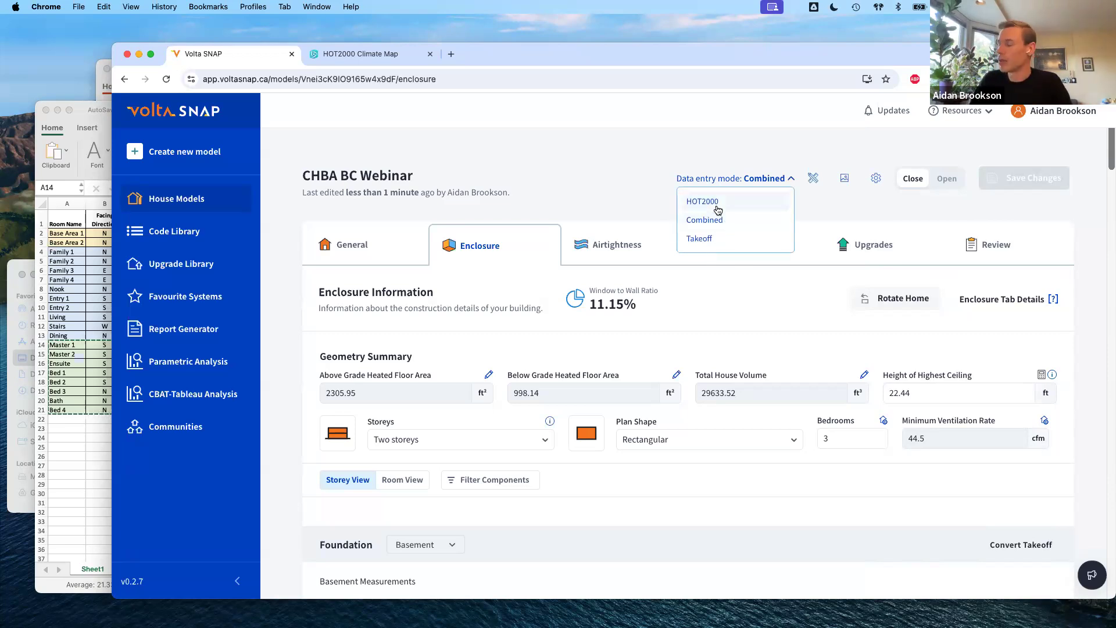
click(723, 203)
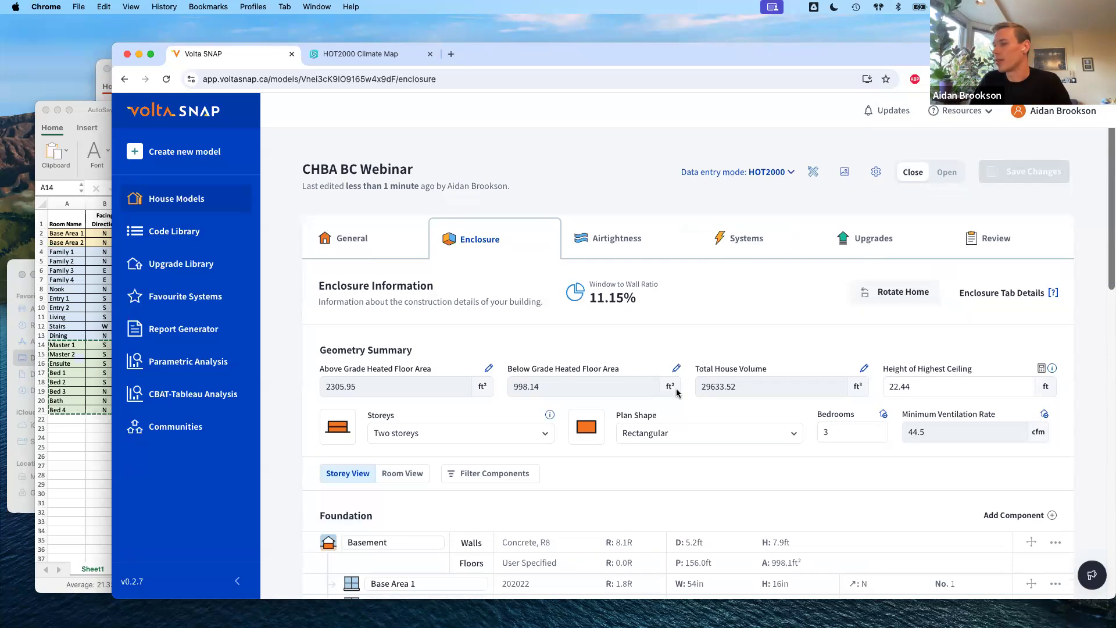
Examine the component lists for the Foundation, First Storey, Second Storey and Other sections.
scroll(476, 243, down, 9)
scroll(677, 497, down, 7)
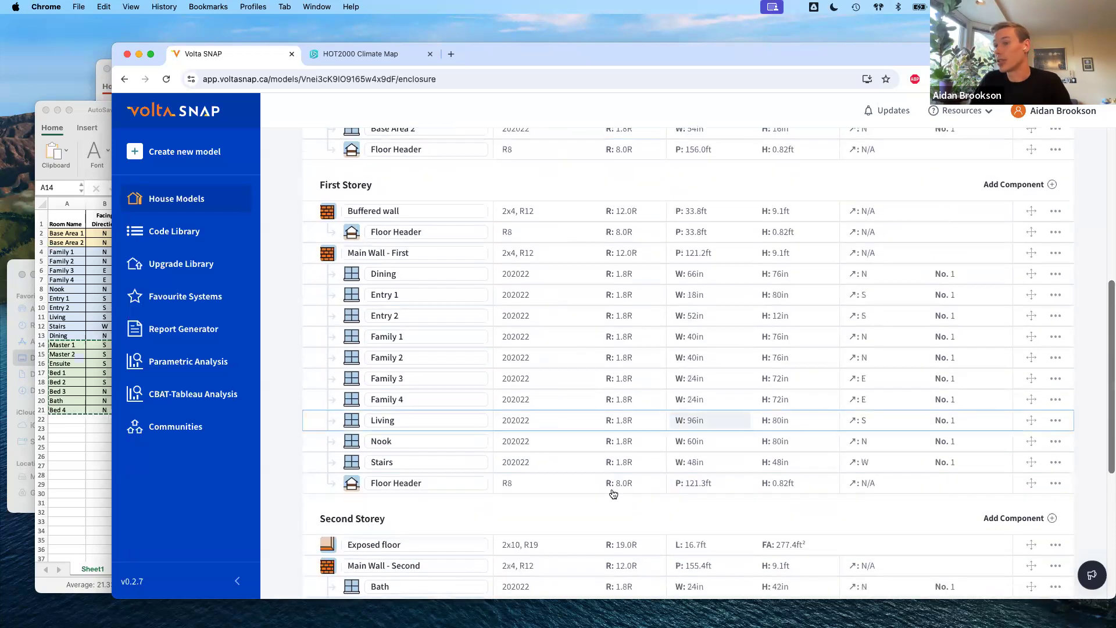
scroll(453, 516, up, 1)
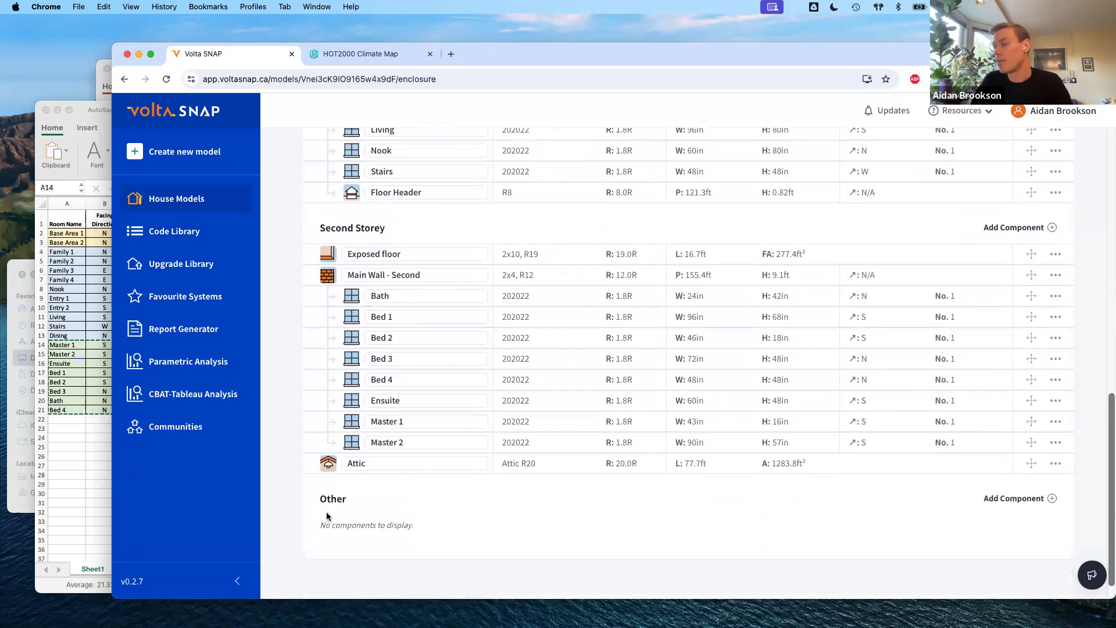
drag(321, 503, 418, 528)
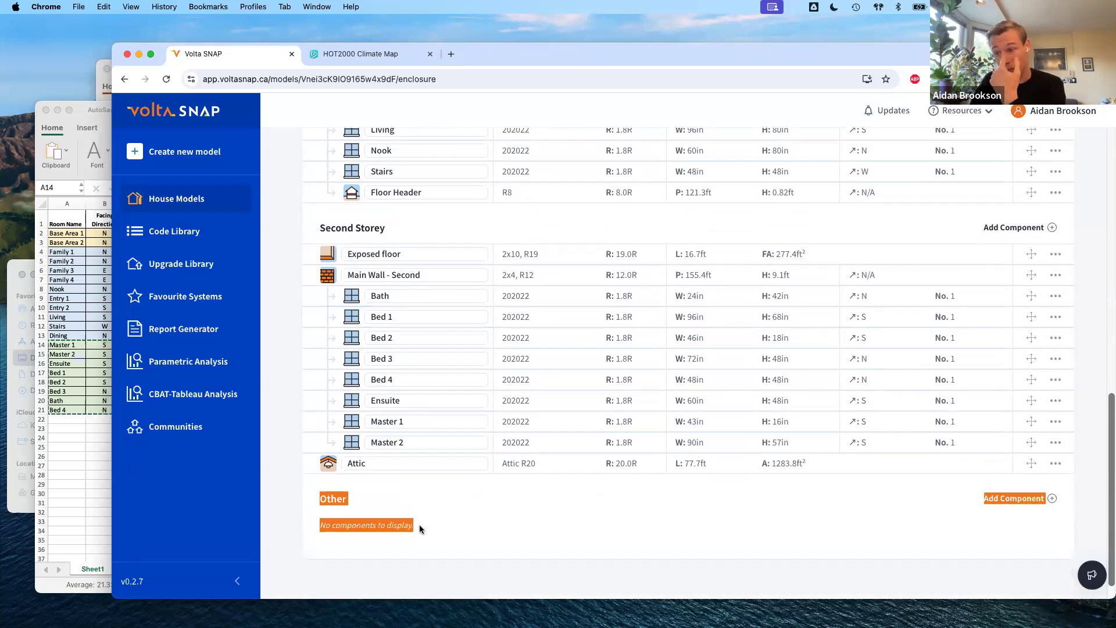
drag(323, 524, 431, 529)
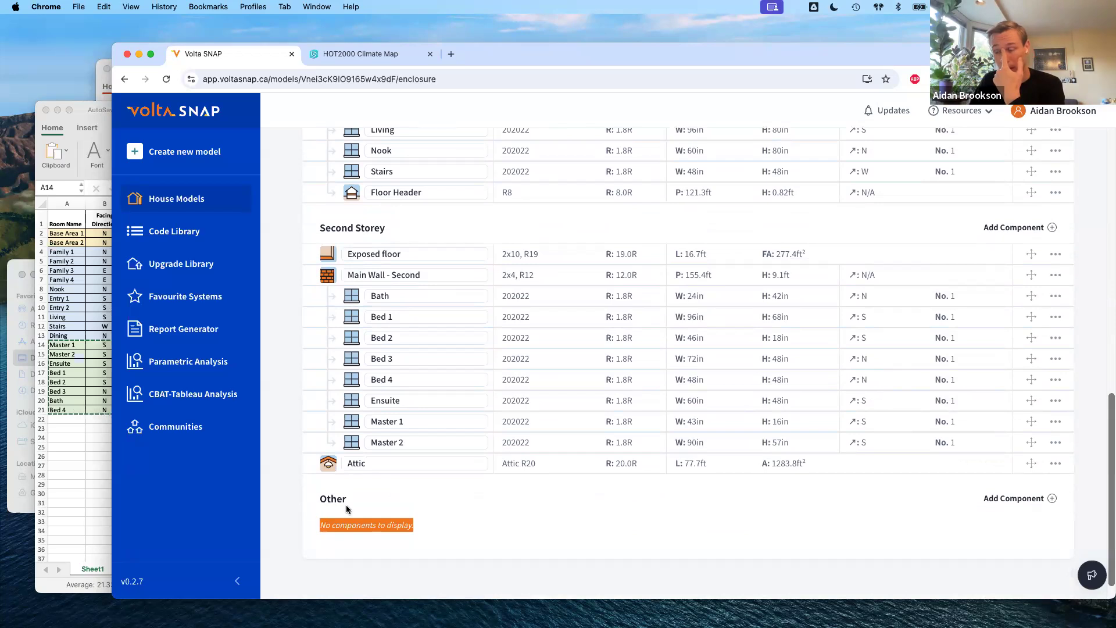
scroll(373, 363, up, 10)
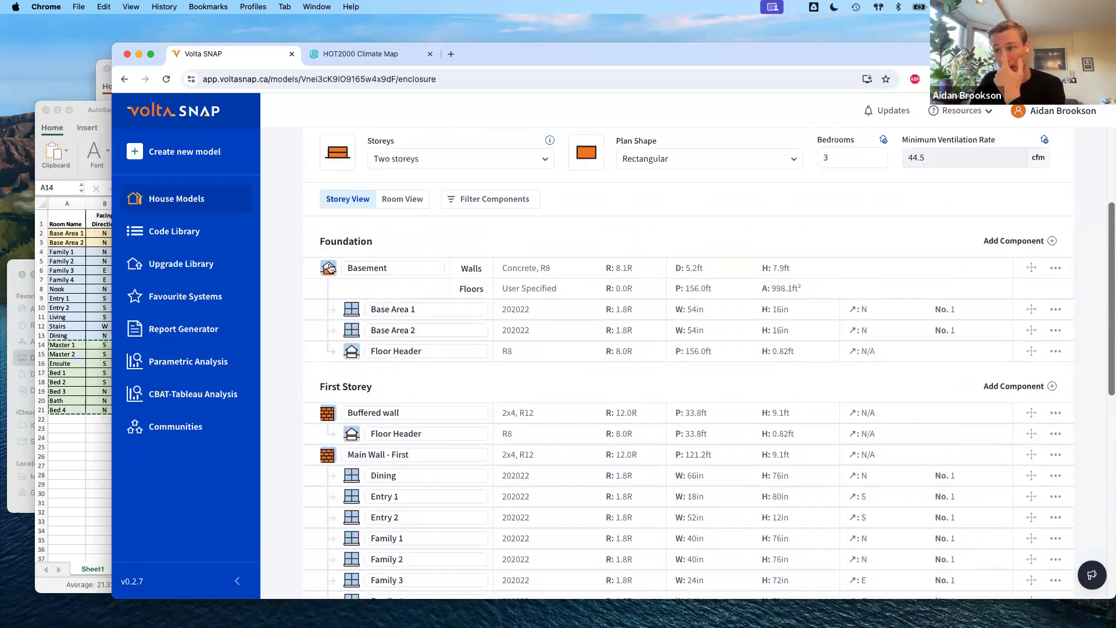
scroll(371, 353, down, 10)
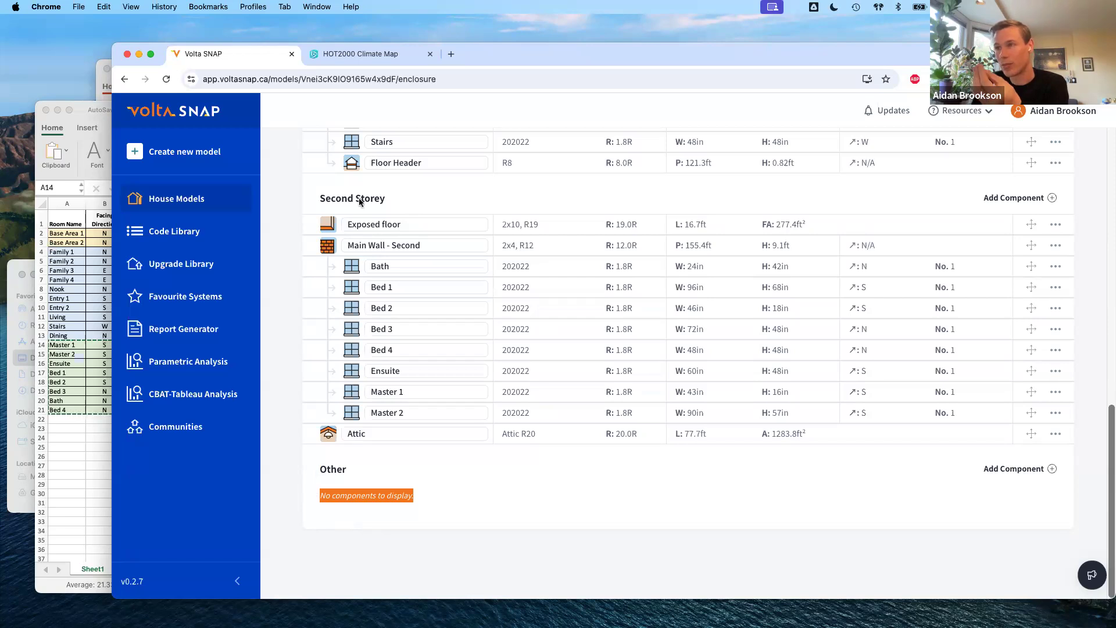
drag(309, 203, 403, 197)
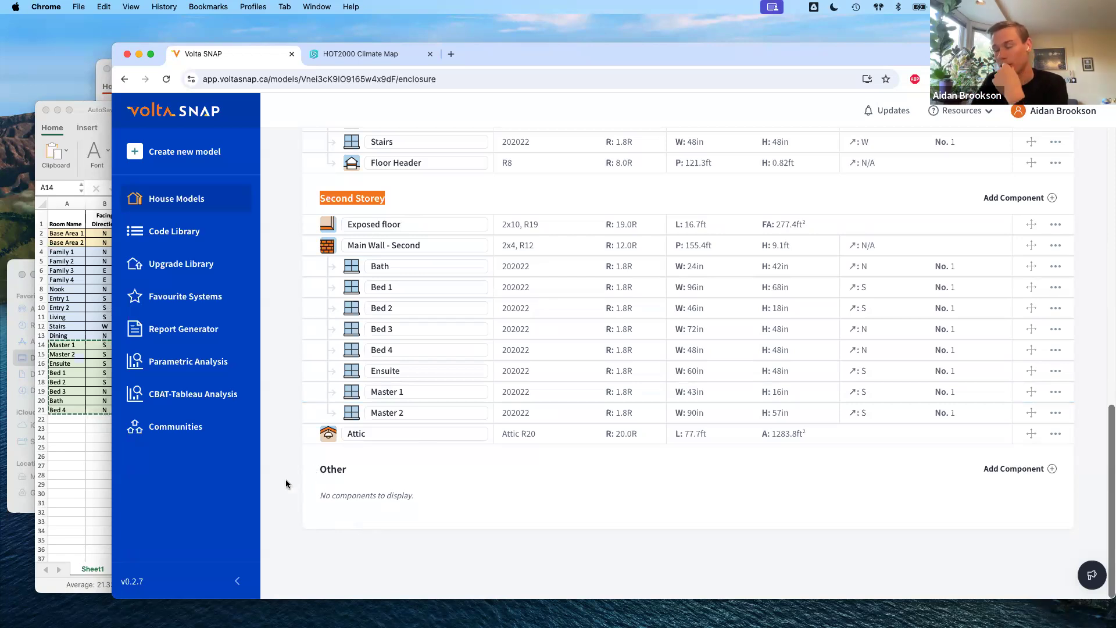
Filter the enclosure component list to show only Windows.
scroll(285, 479, up, 5)
scroll(291, 496, up, 5)
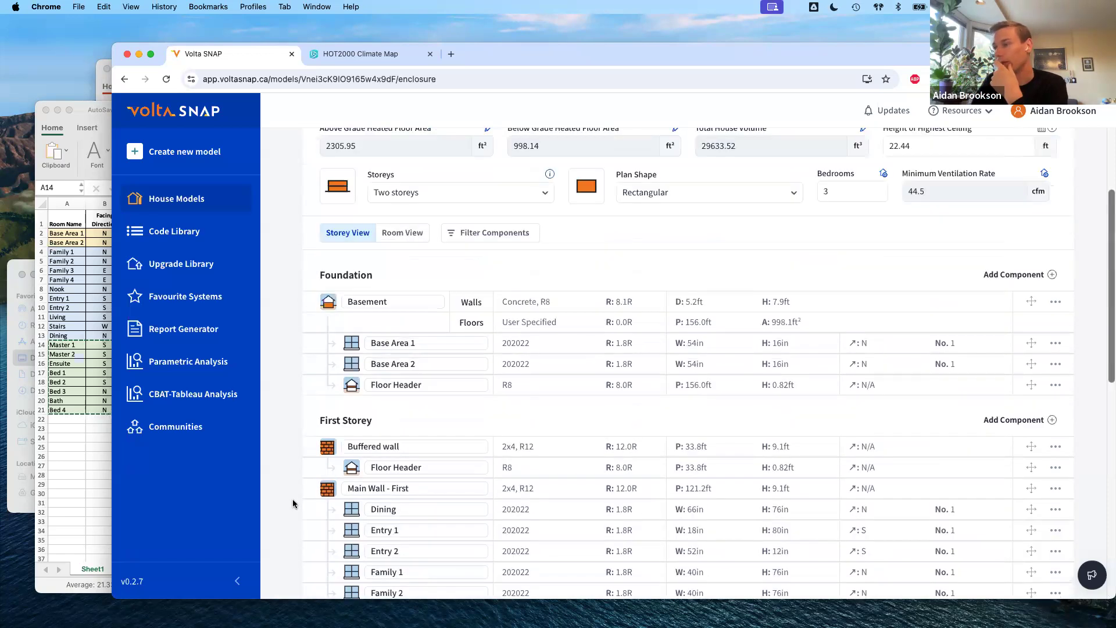
scroll(361, 500, up, 4)
scroll(424, 496, down, 3)
click(504, 301)
scroll(495, 378, down, 3)
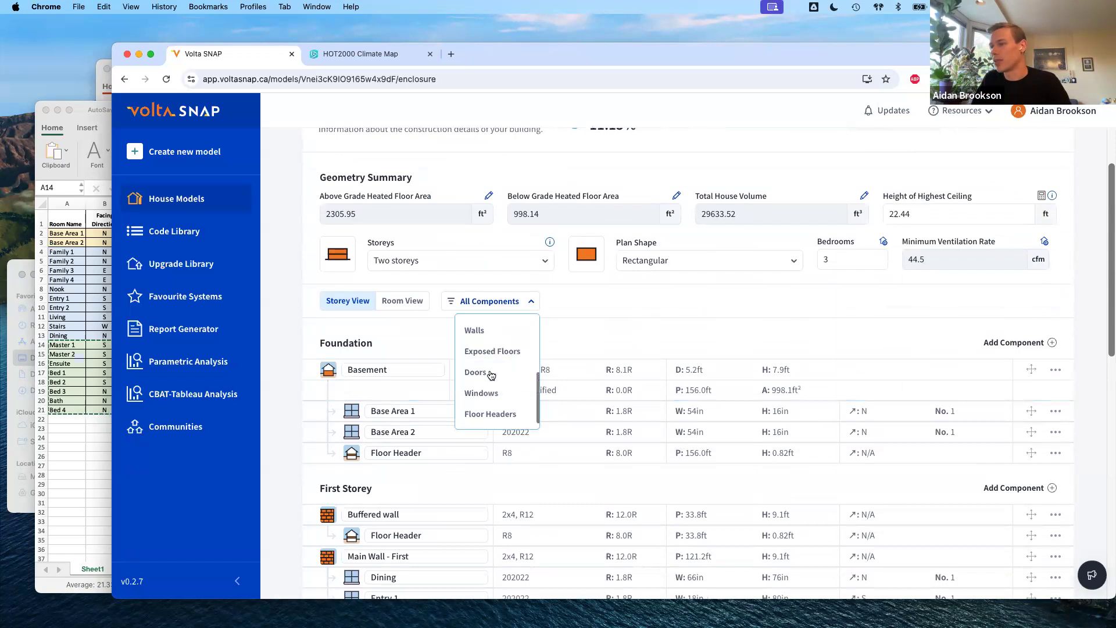
click(492, 394)
scroll(476, 400, down, 5)
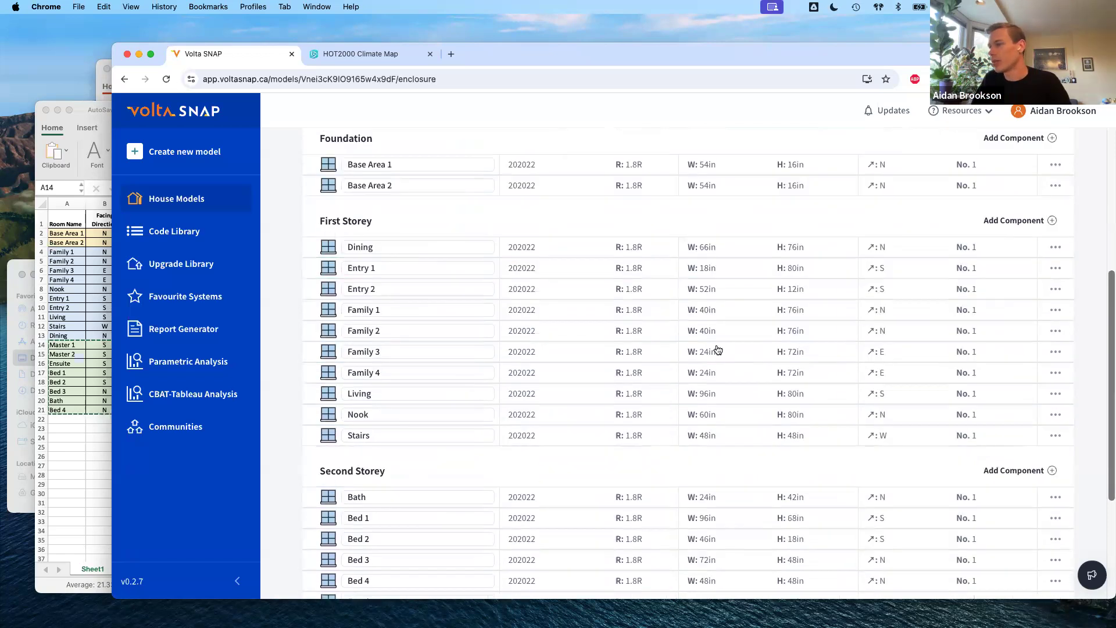
Examine the Stairs window's measurements and construction details, as well as the window codes available for it.
click(351, 428)
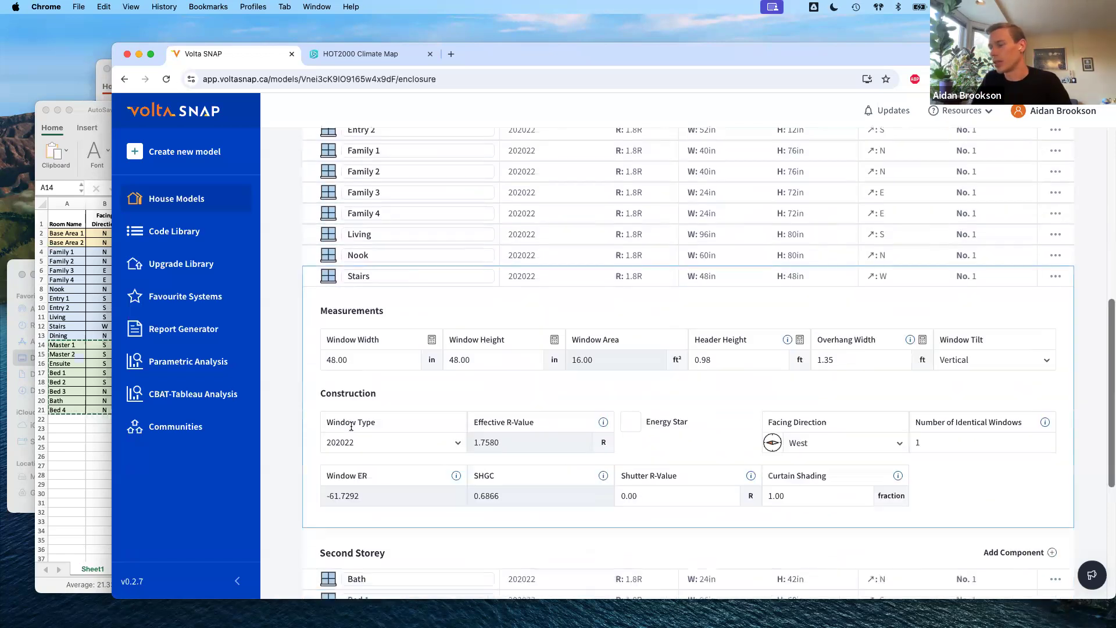
scroll(478, 503, down, 2)
click(310, 215)
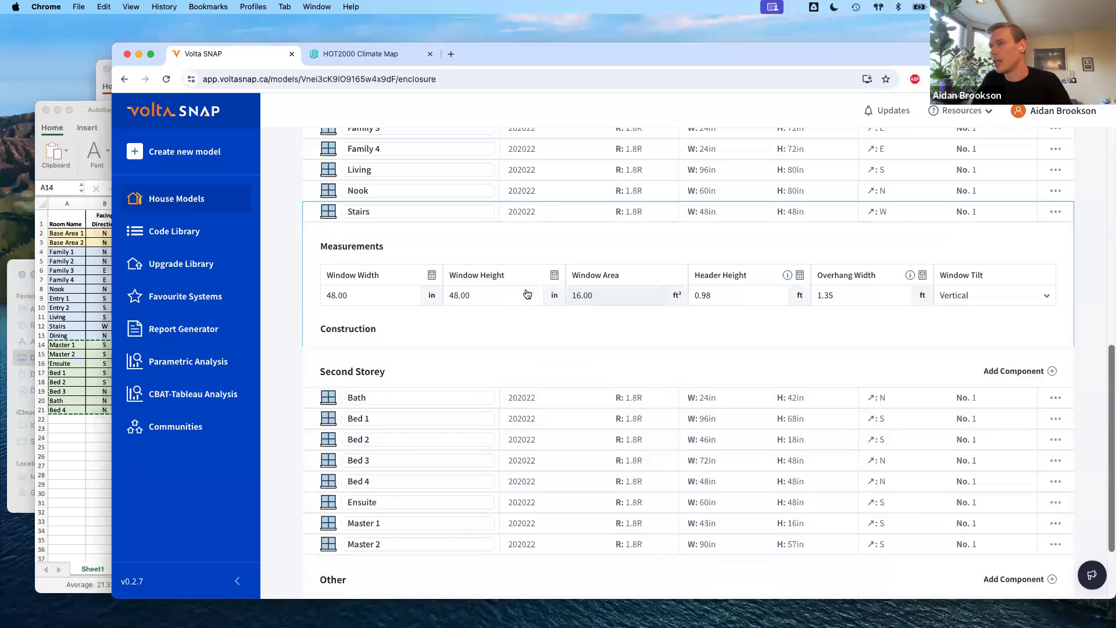
click(579, 226)
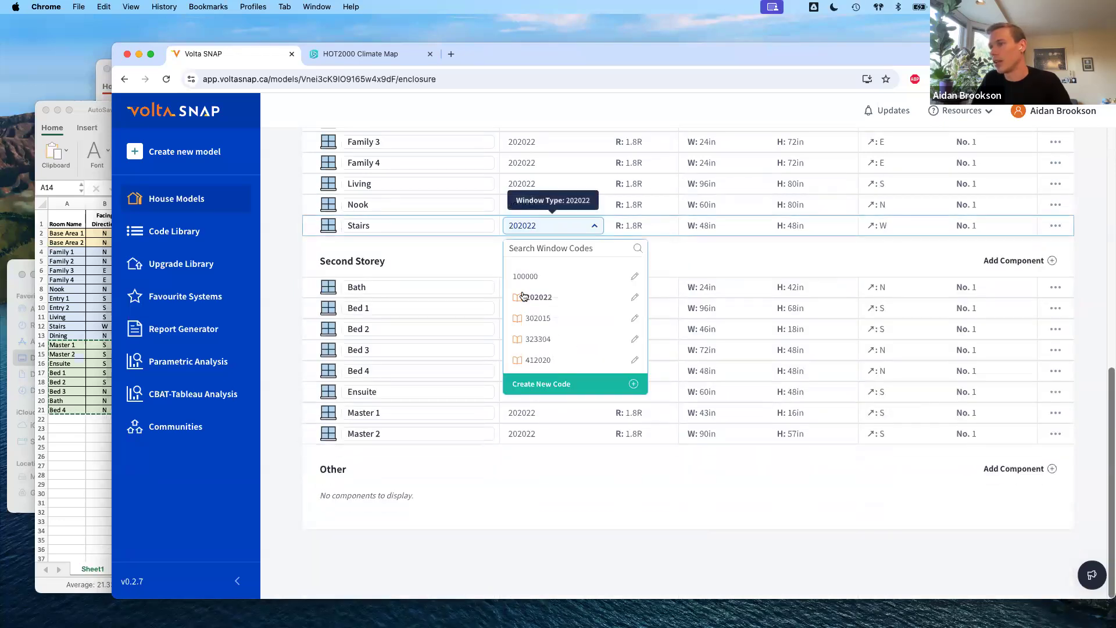
click(736, 235)
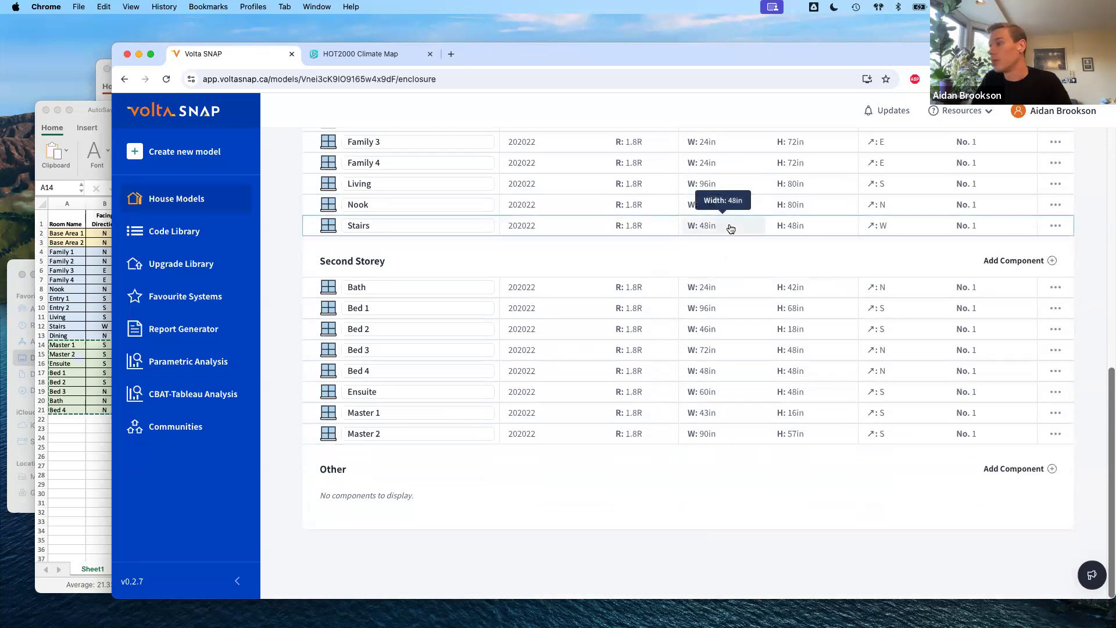
Remove the Windows filter from the enclosure component list to show all component types.
scroll(439, 313, up, 5)
click(469, 223)
scroll(489, 255, up, 4)
click(488, 252)
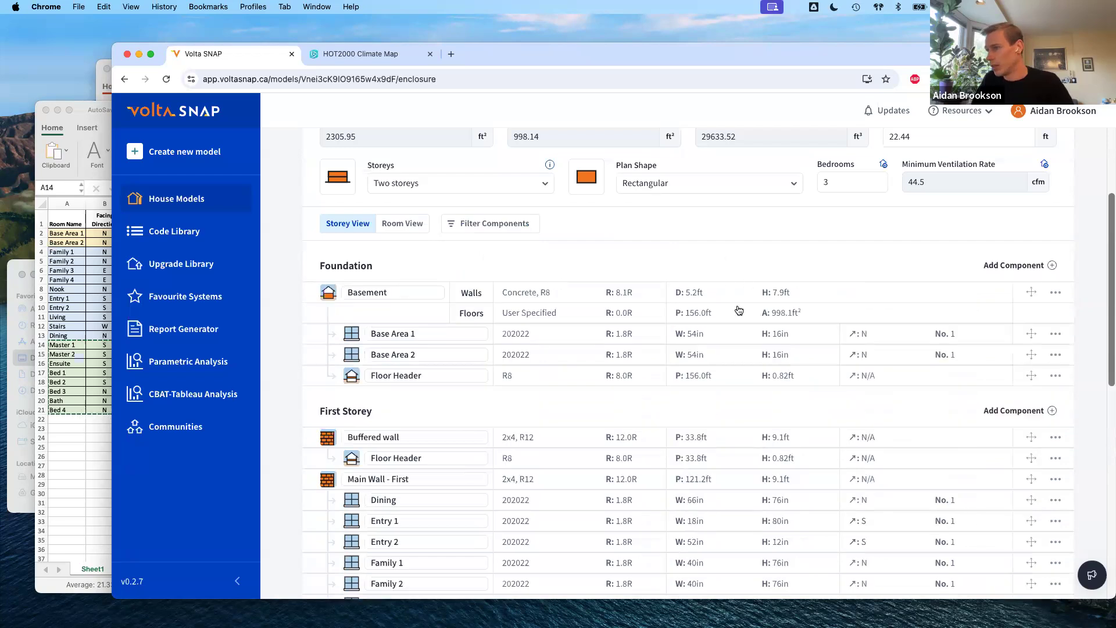
Set the basement's floor perimeter with the formula =150+6 and collapse the basement details.
click(677, 313)
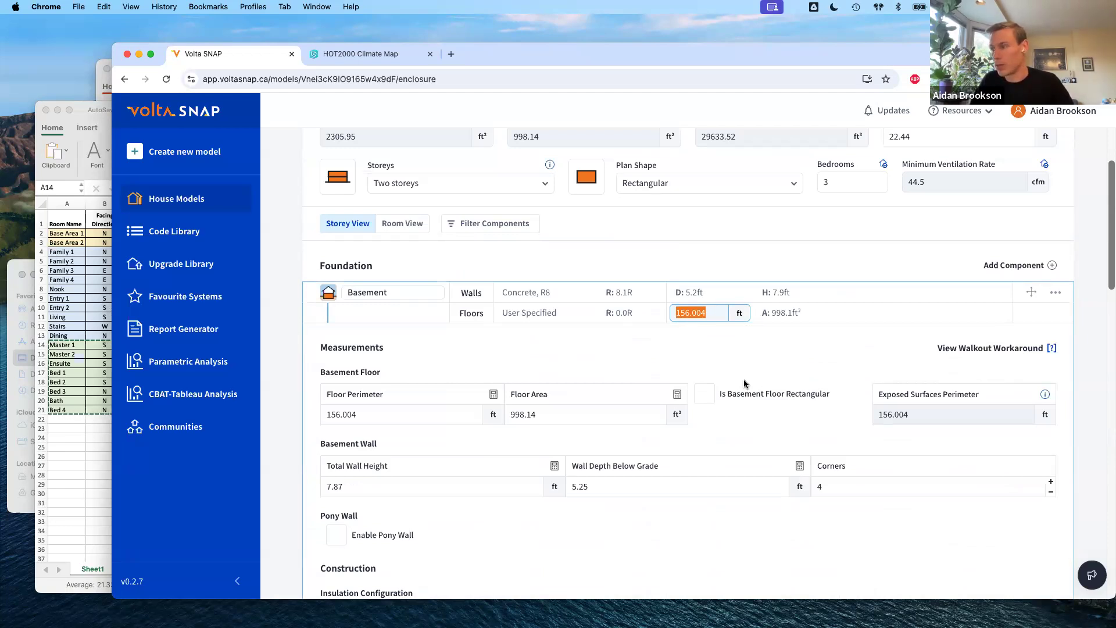
text(=150)
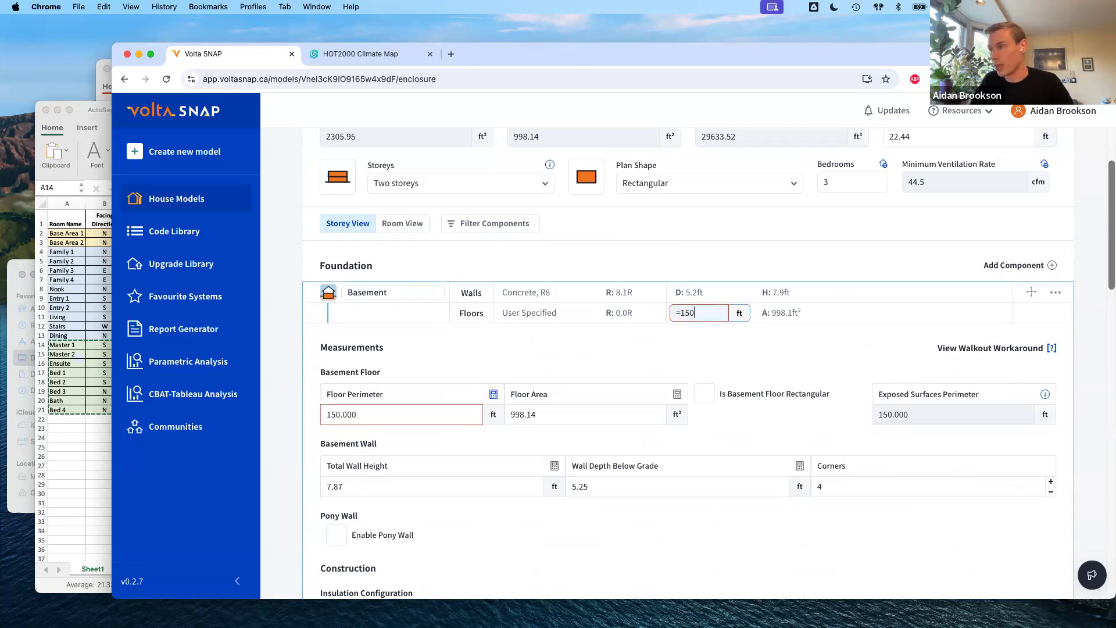
text(+6)
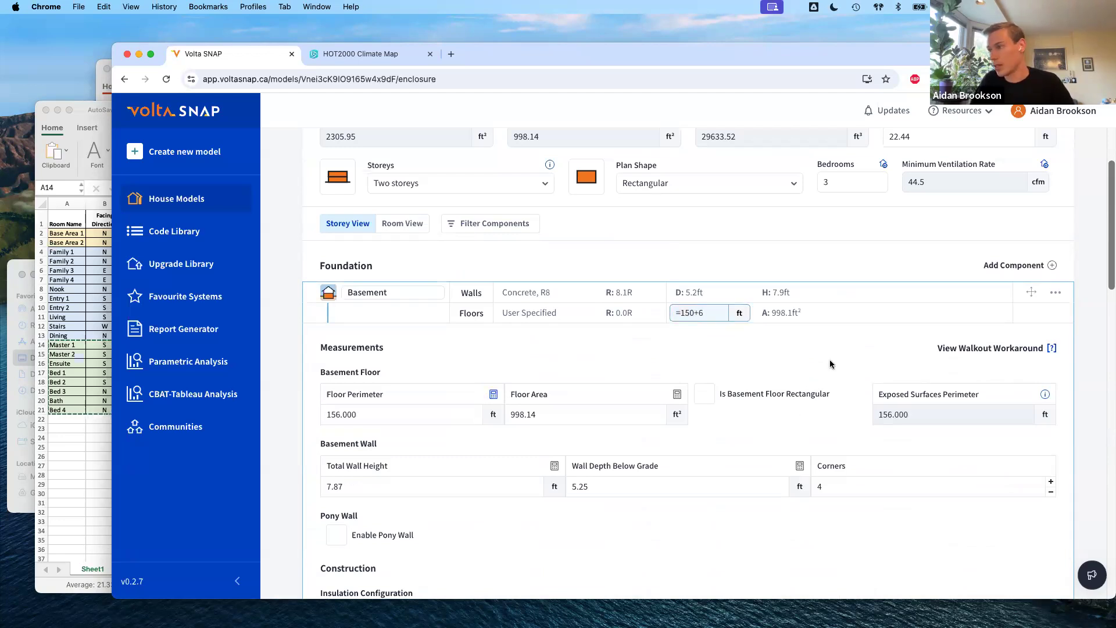
key(Return)
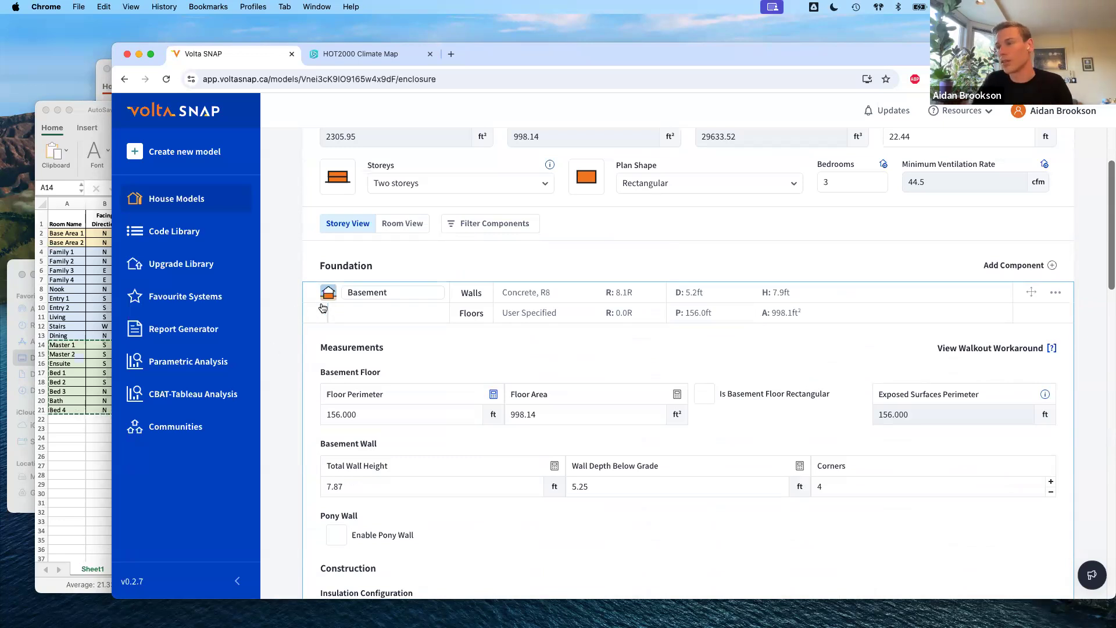
click(323, 317)
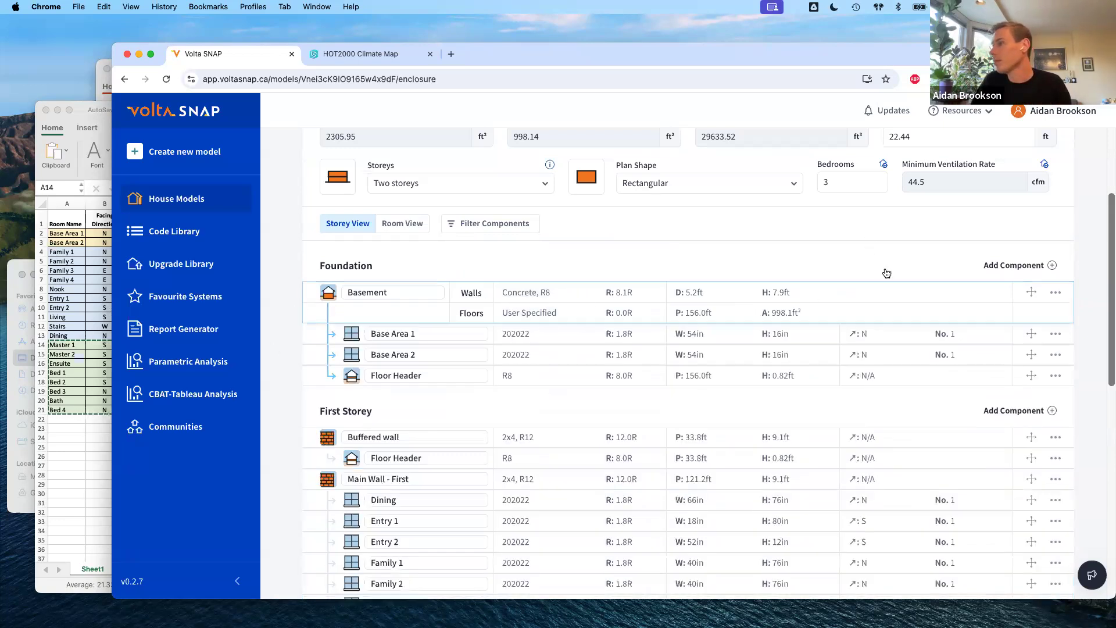
Review the calculation summaries for the above grade heated floor area and the total house volume.
scroll(887, 272, up, 4)
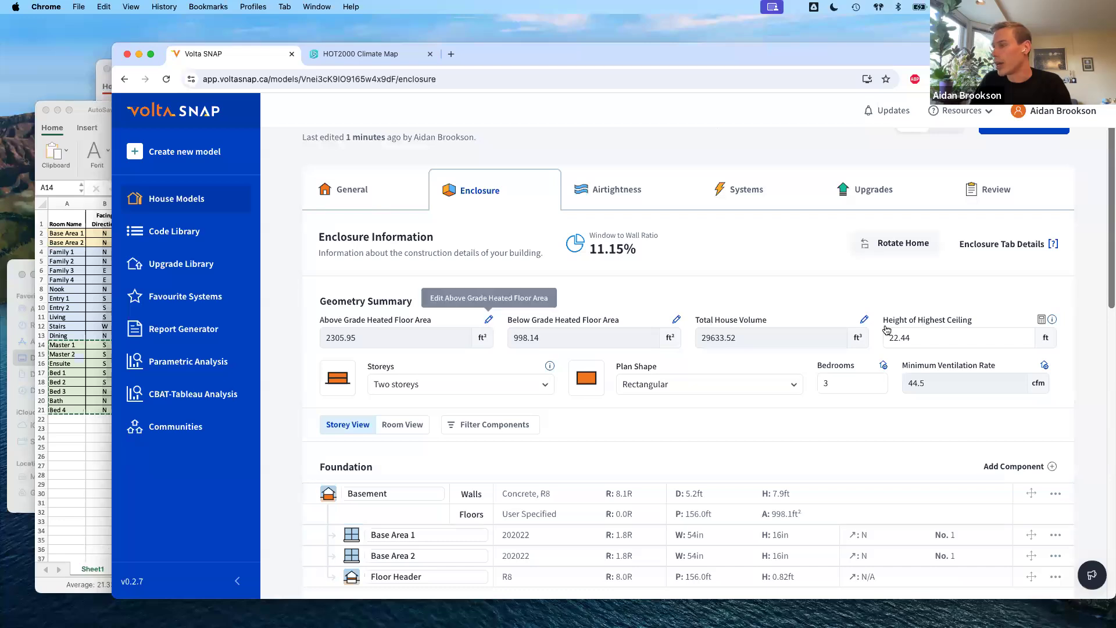
click(489, 320)
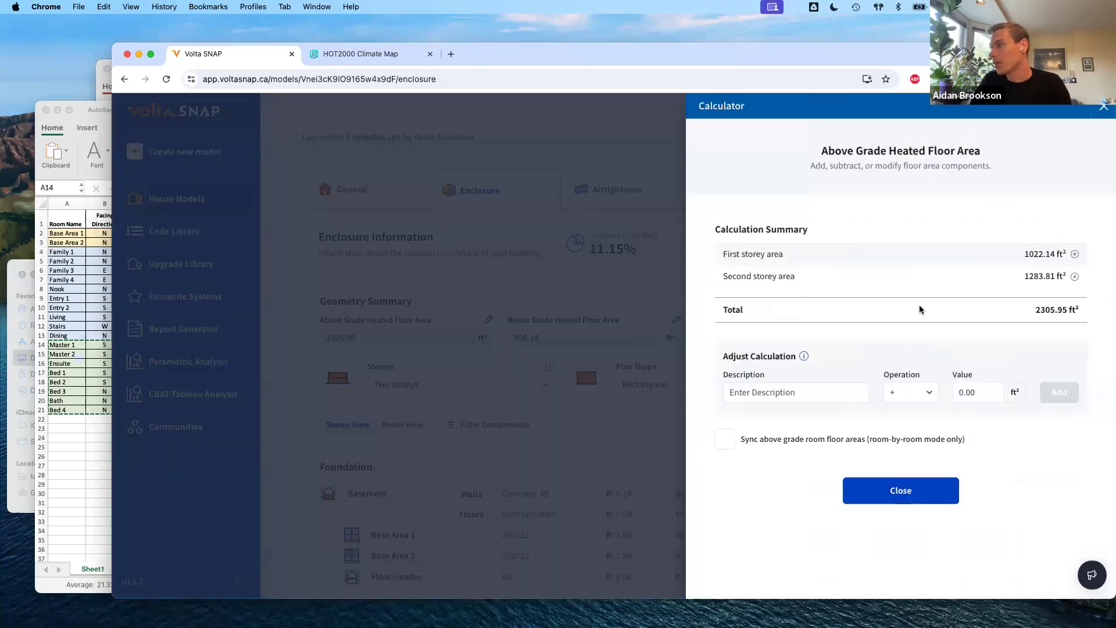
click(582, 292)
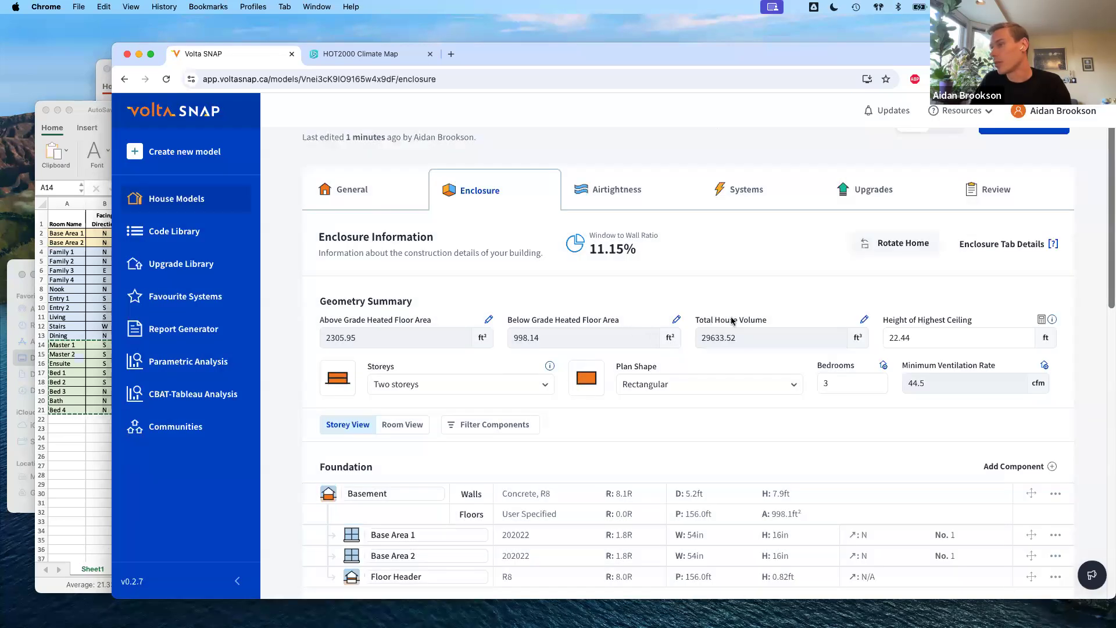
click(865, 319)
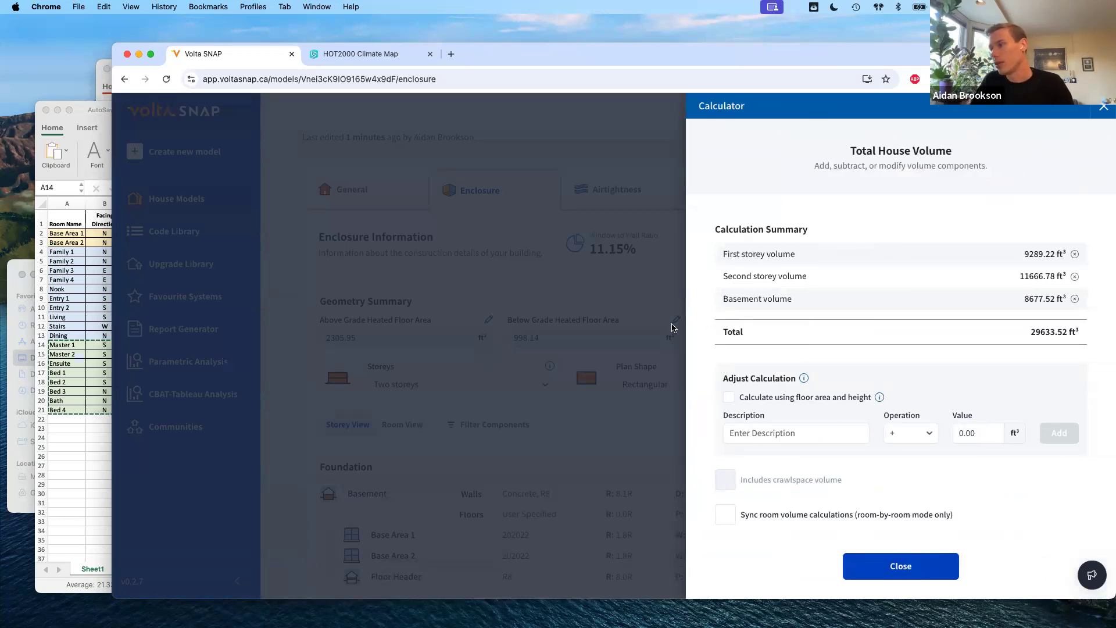
click(639, 300)
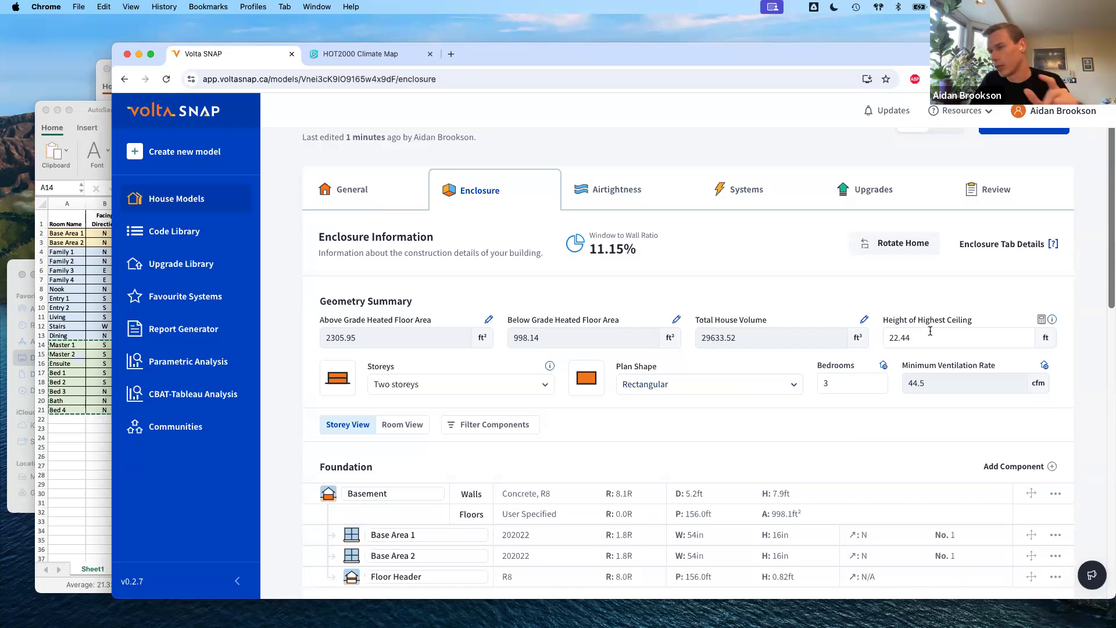
Save the model changes and go to the airtightness settings.
scroll(995, 201, up, 2)
click(1038, 178)
click(612, 247)
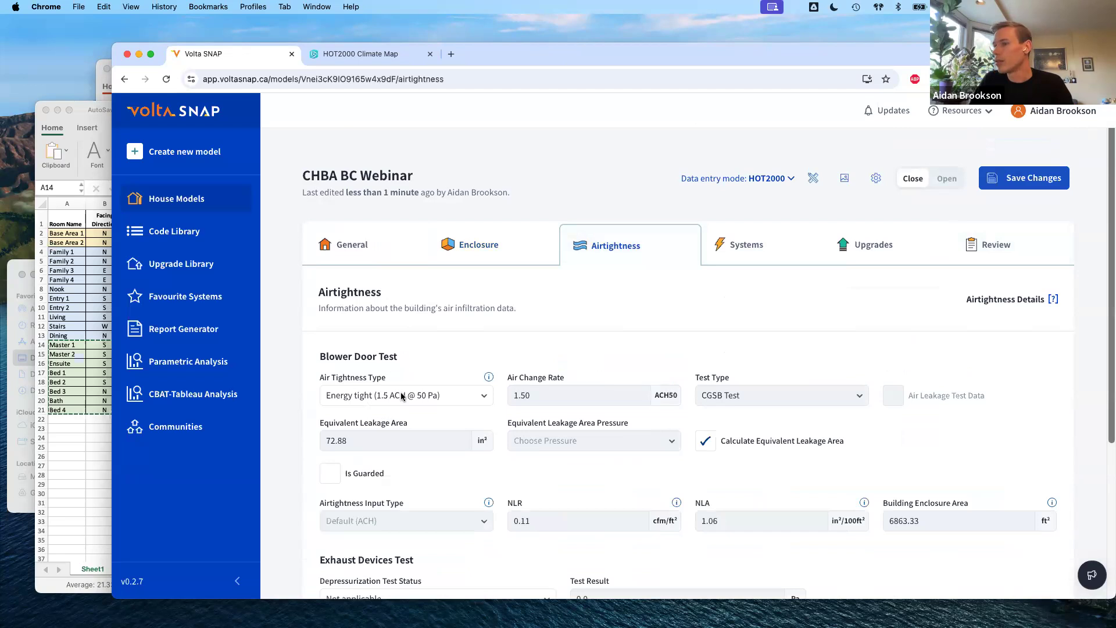
Set the air tightness type to Blower door test values with an air change rate of 5 ACH50.
click(424, 395)
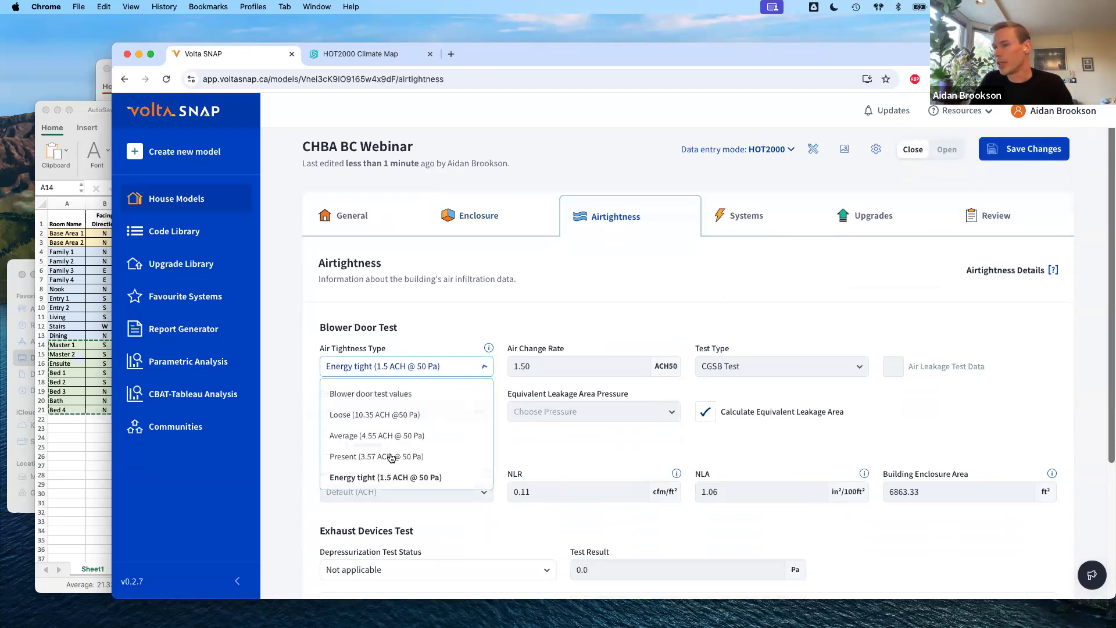
click(436, 436)
click(422, 370)
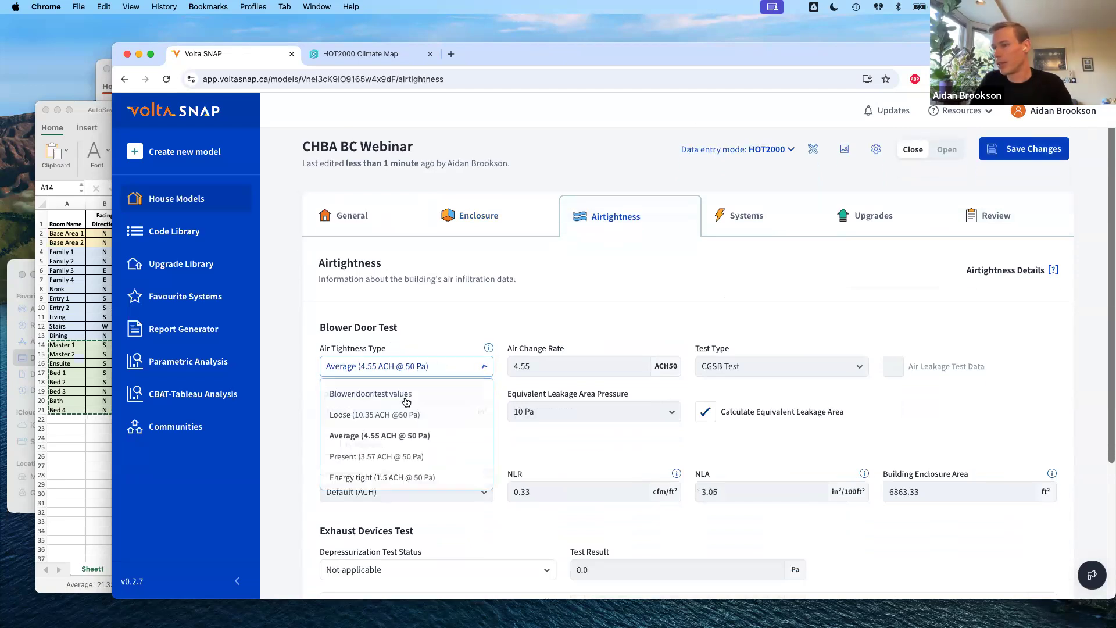
click(406, 395)
double_click(580, 365)
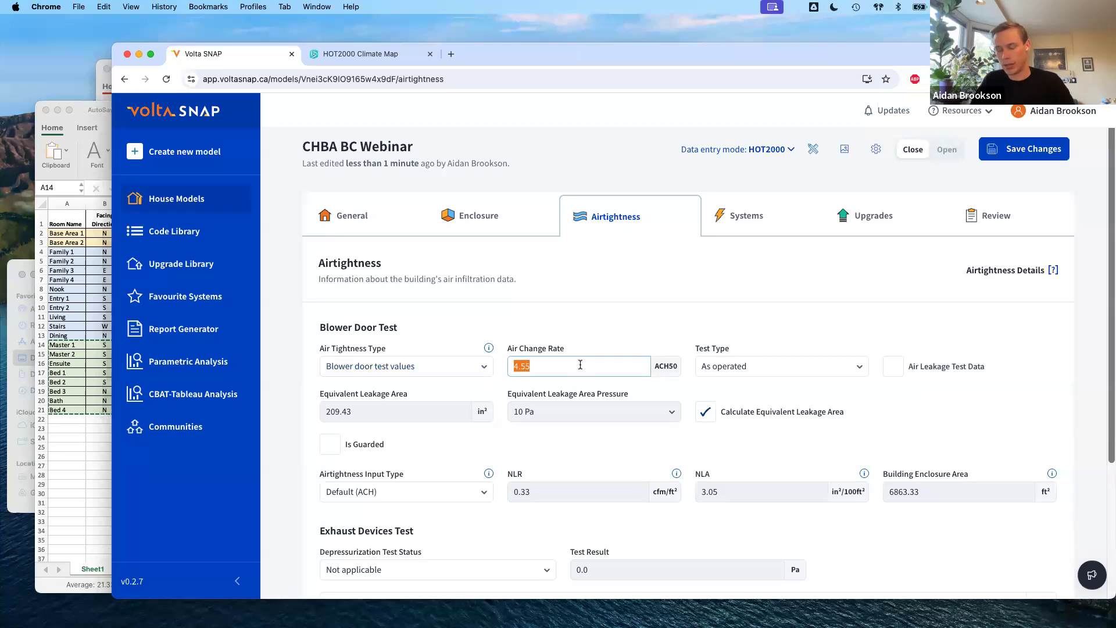
text(5)
click(618, 317)
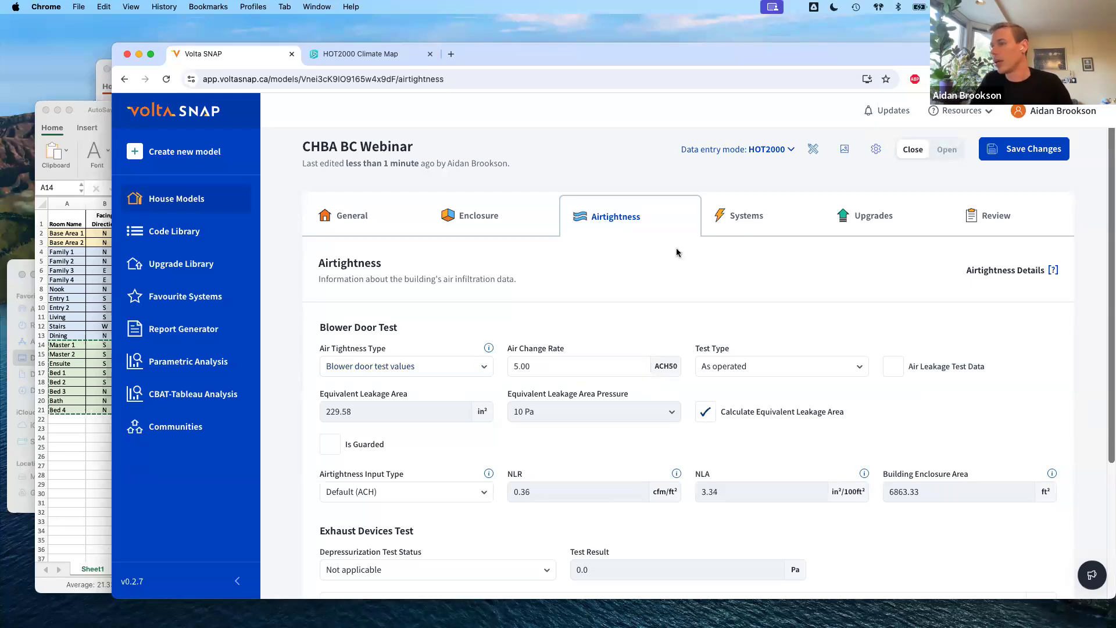
Start changing the heating system in the mechanical systems and choose Furnace as the primary heating system type.
click(780, 224)
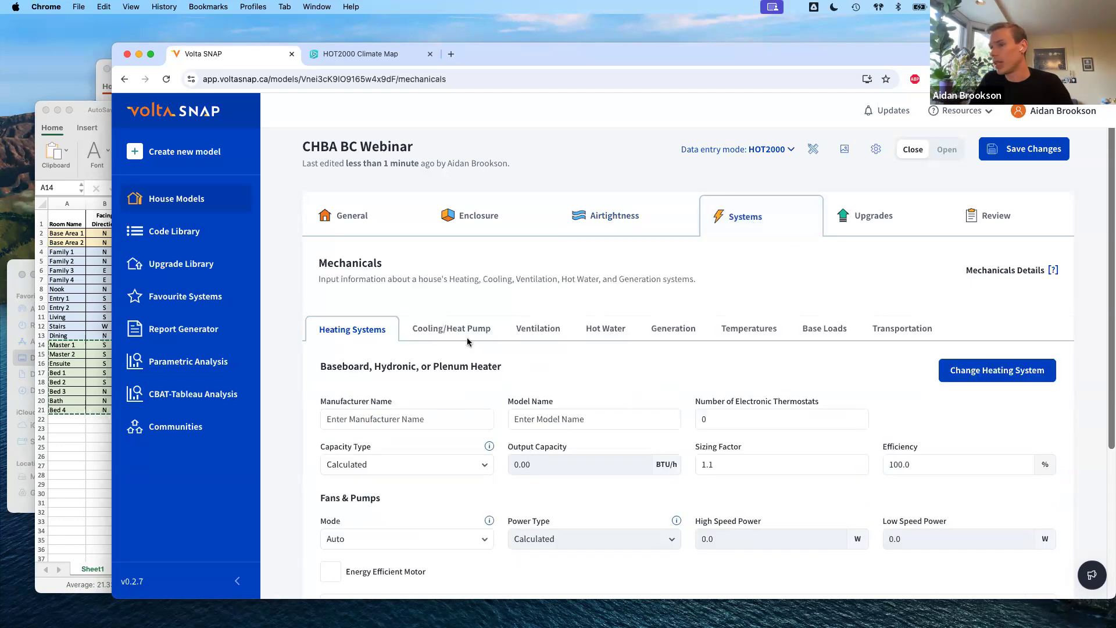
scroll(494, 360, down, 1)
scroll(967, 311, down, 1)
click(967, 311)
click(887, 236)
click(762, 287)
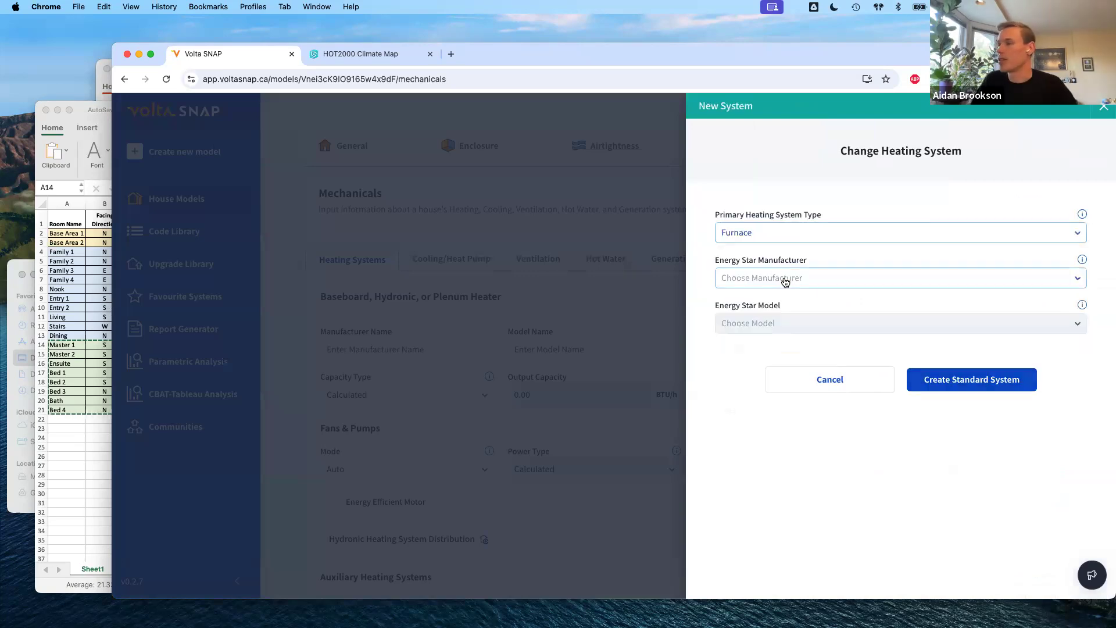
Choose Energy Star manufacturer Trane and model S9V2B040D3PS*** for the furnace and create the heating system.
click(783, 281)
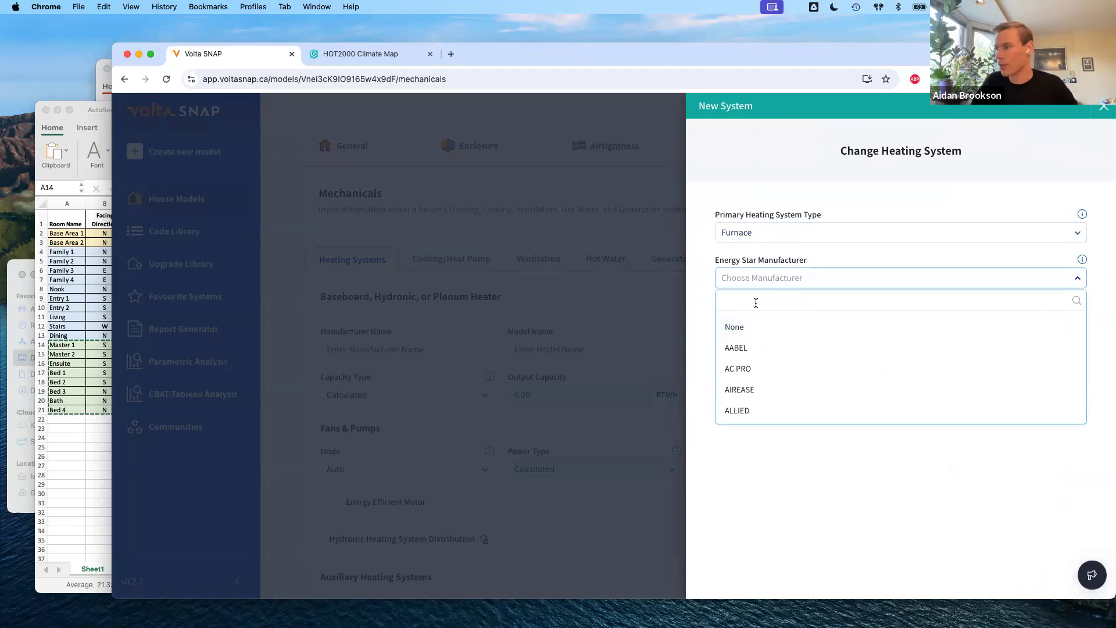
text(Tran)
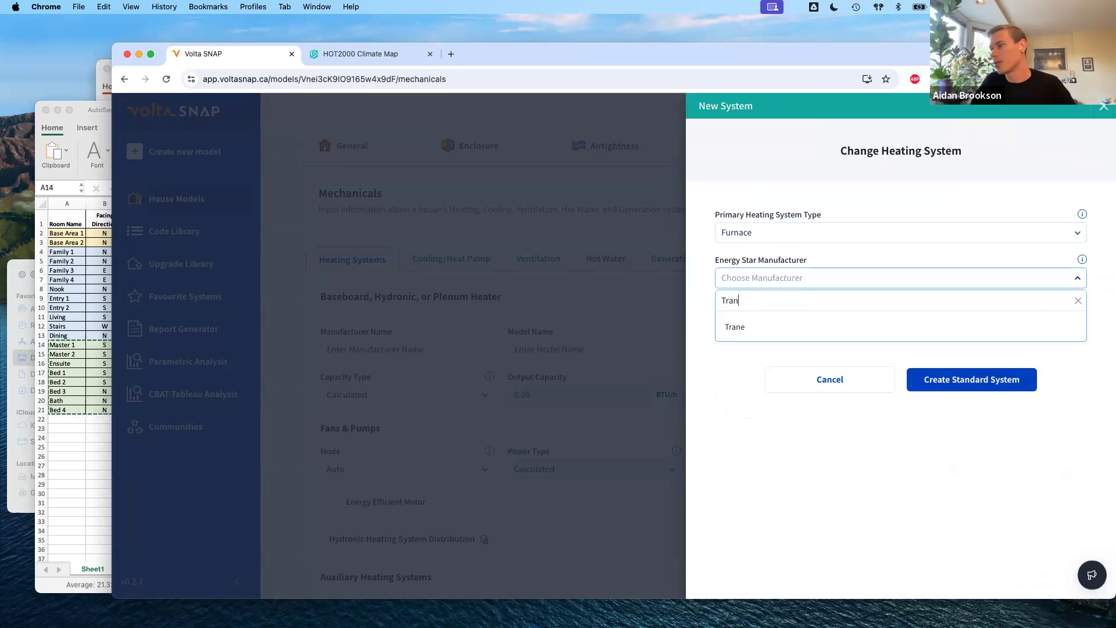
click(775, 326)
click(783, 325)
scroll(797, 436, down, 2)
click(780, 406)
click(974, 381)
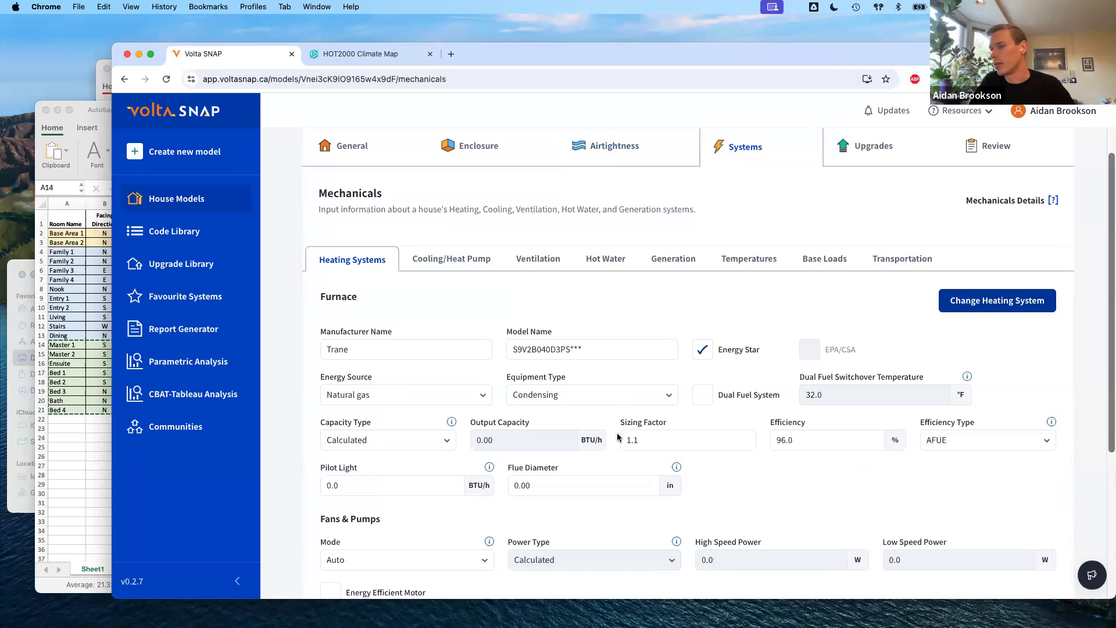
Create a standard Air Conditioning cooling system with no Energy Star manufacturer.
click(449, 258)
click(390, 306)
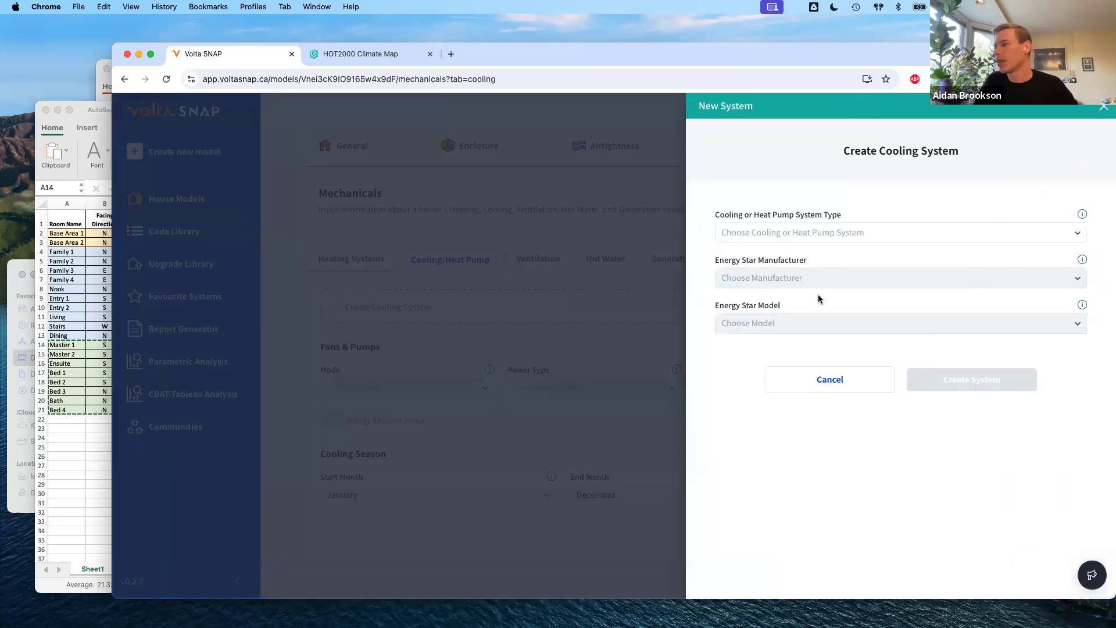
click(846, 232)
click(820, 277)
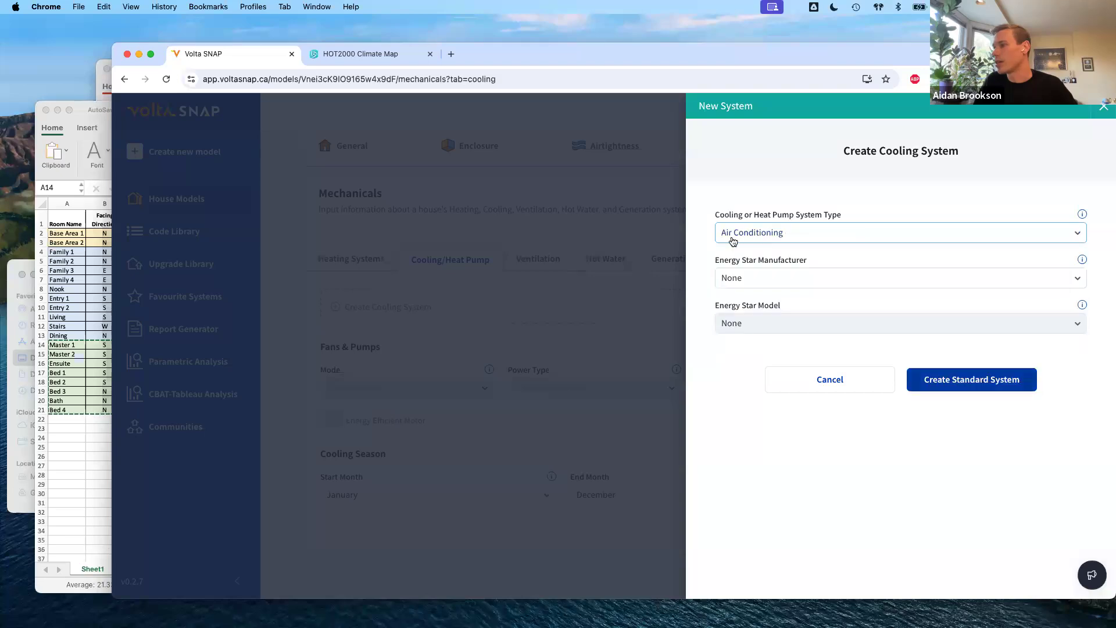
drag(714, 267, 901, 381)
click(914, 383)
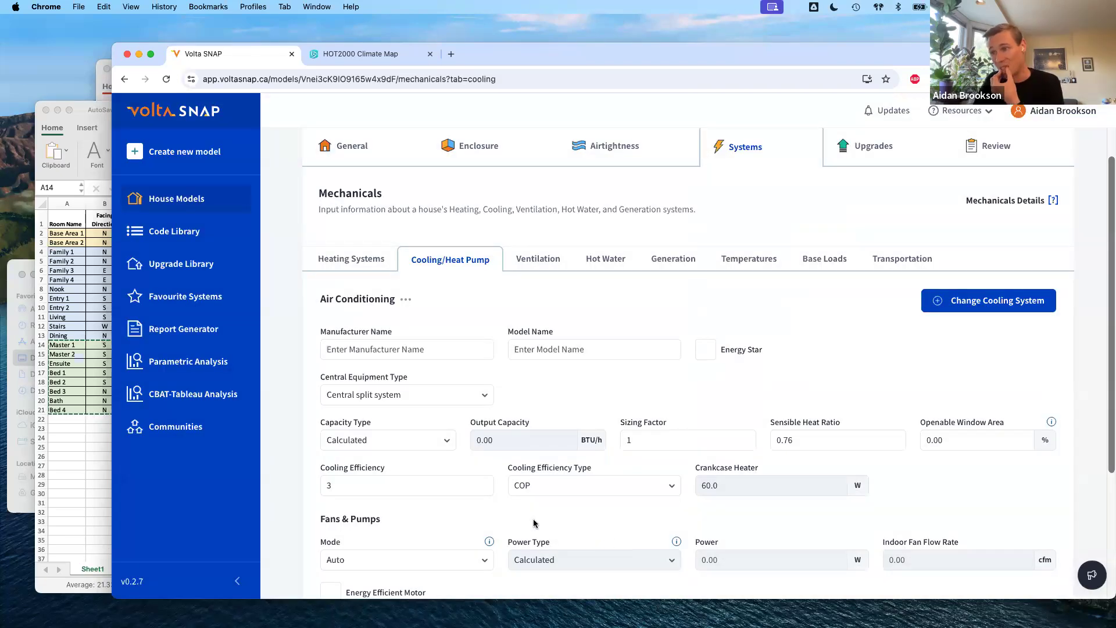
Add a Bathroom fan and a Range Hood to the supplemental ventilation systems.
click(530, 264)
scroll(529, 264, down, 10)
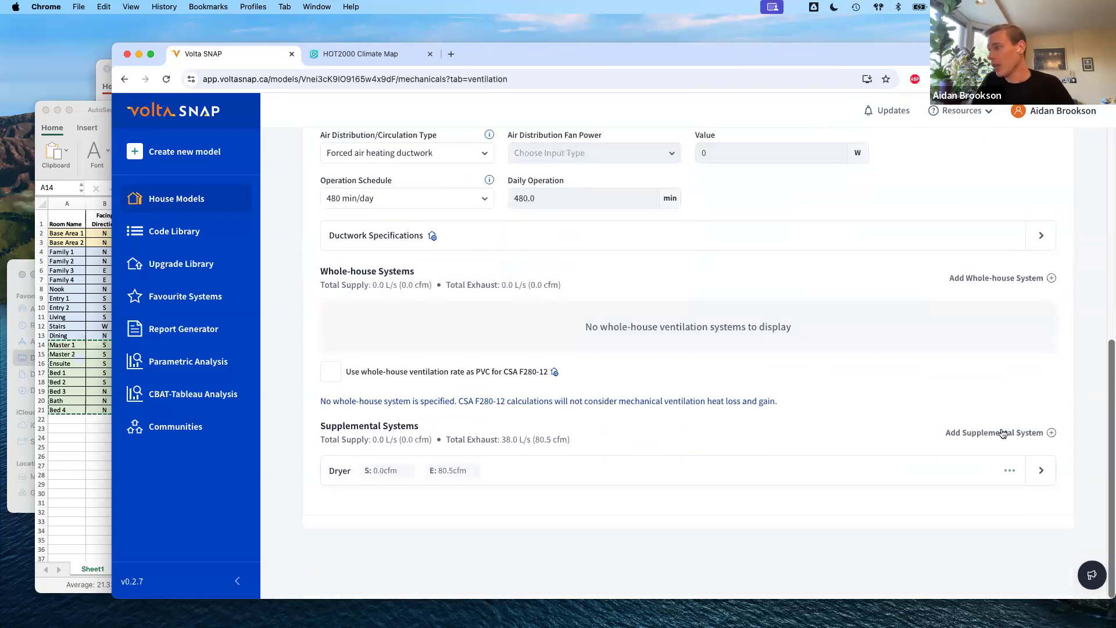
click(1003, 434)
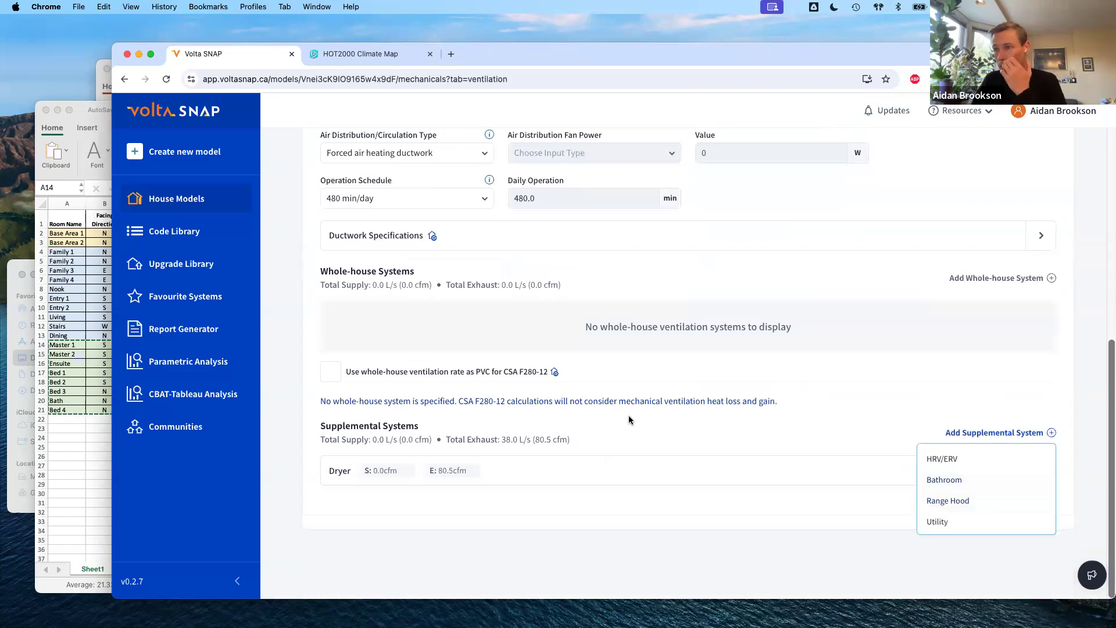
click(952, 478)
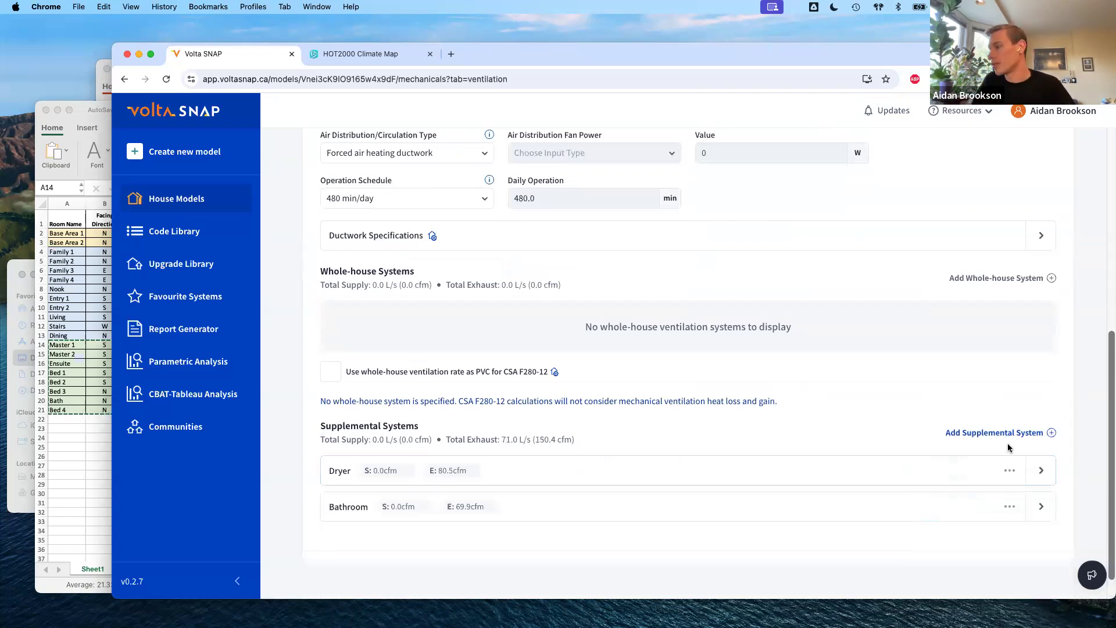
click(1011, 433)
click(954, 500)
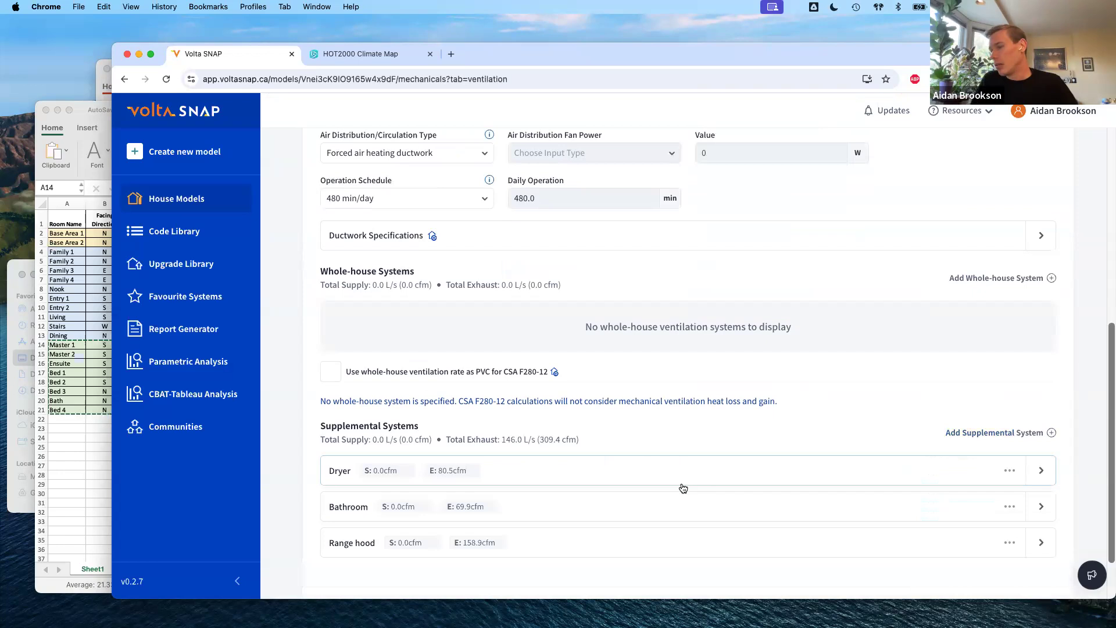
Set the primary hot water system's energy source to Natural gas and its tank type to Condensing.
scroll(683, 488, up, 1)
scroll(683, 489, up, 10)
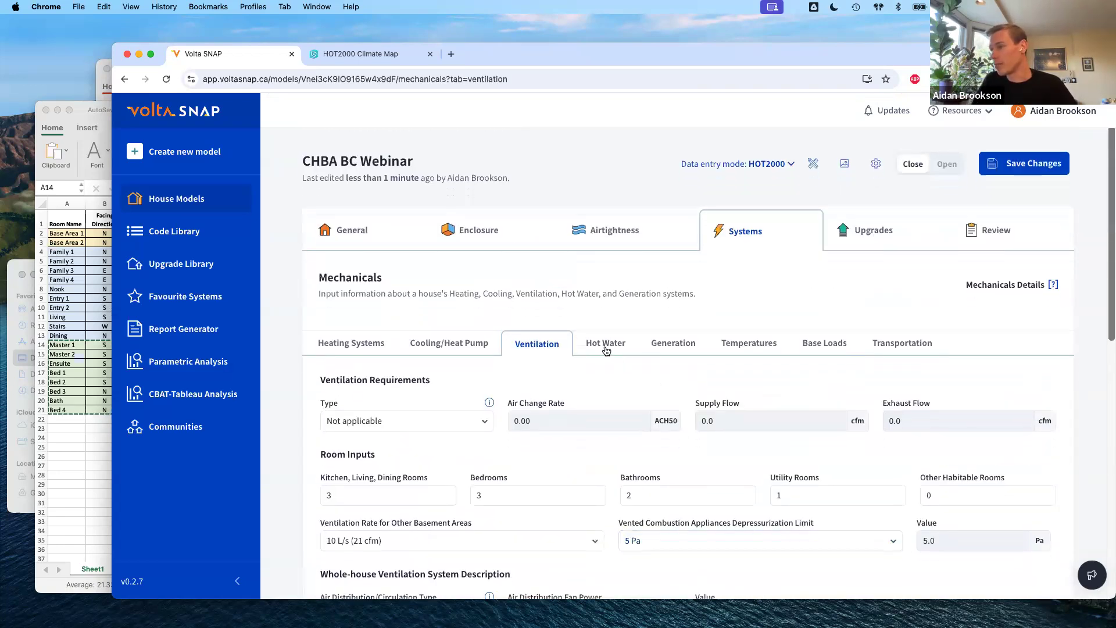
click(605, 350)
scroll(431, 419, down, 3)
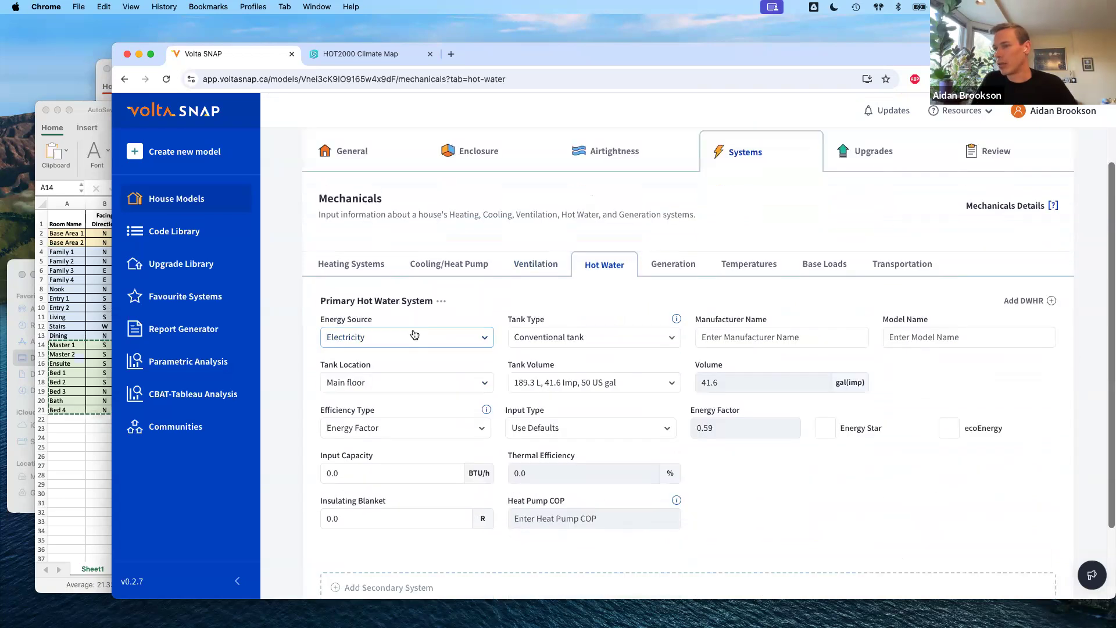
click(414, 334)
click(451, 384)
click(575, 337)
scroll(578, 434, down, 2)
scroll(578, 433, down, 2)
click(574, 452)
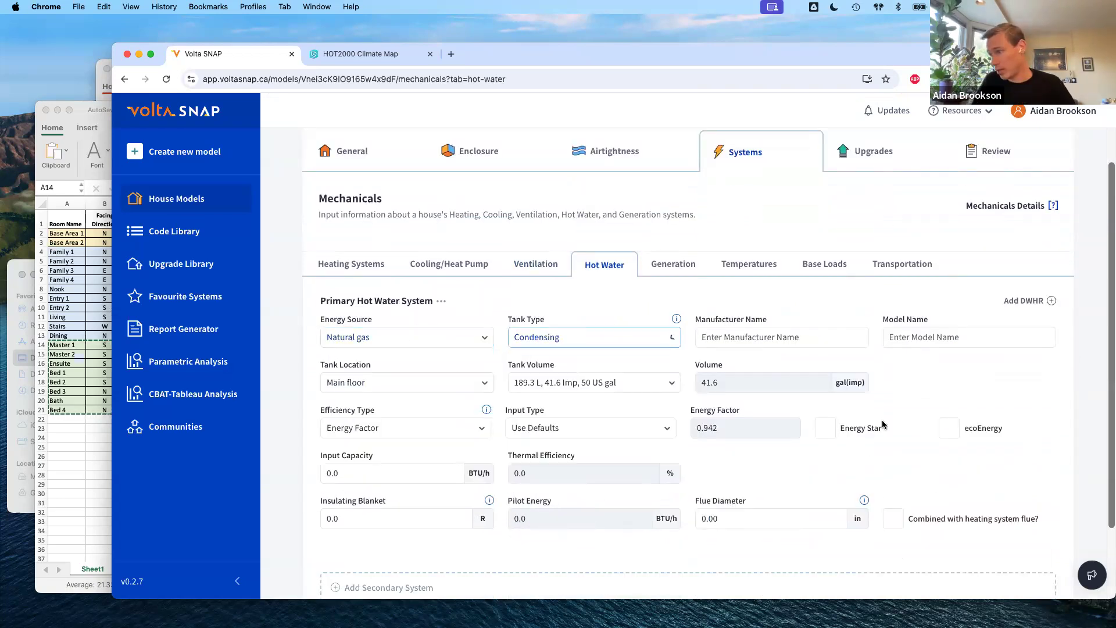
Review the on-site generation inputs and the temperature set points, including the basement and crawlspace CSA F280-12 calculation options.
click(688, 265)
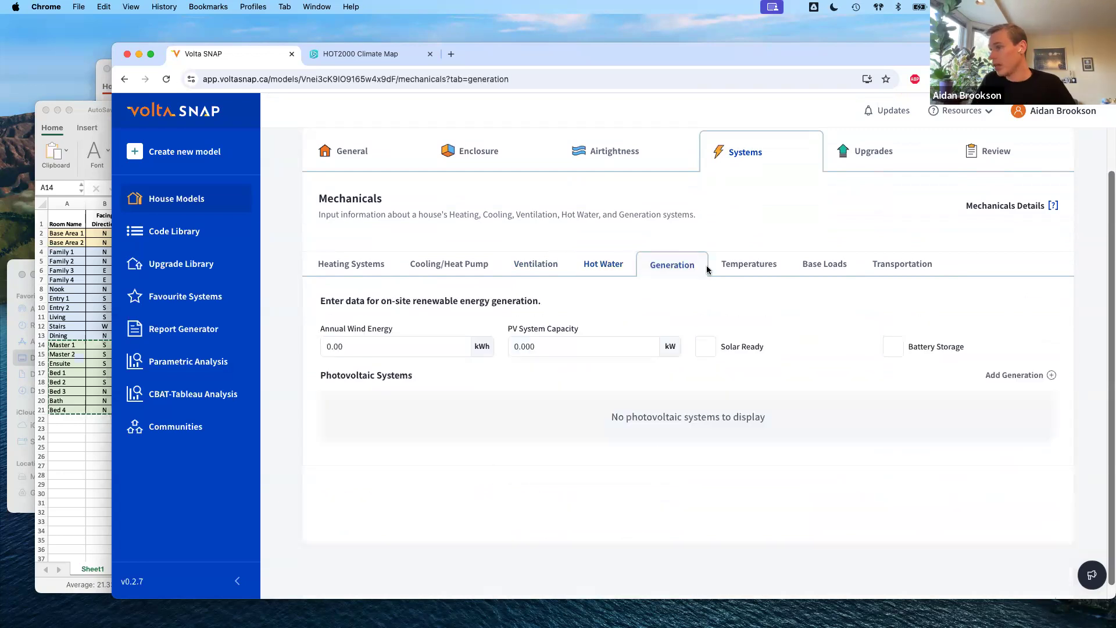
click(749, 267)
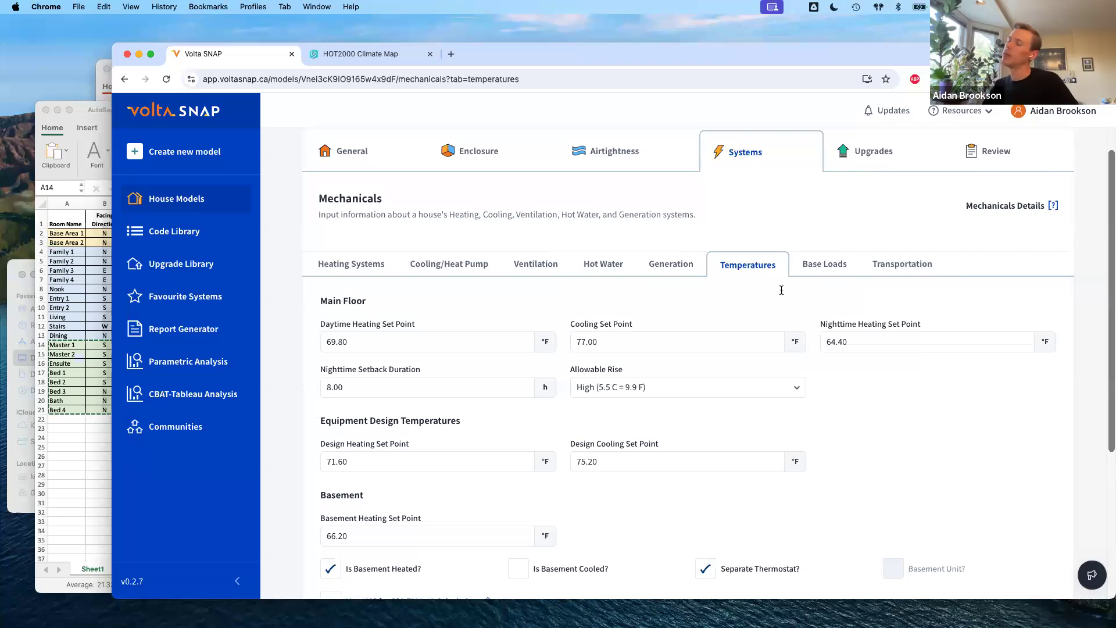
scroll(841, 400, down, 1)
scroll(840, 400, down, 5)
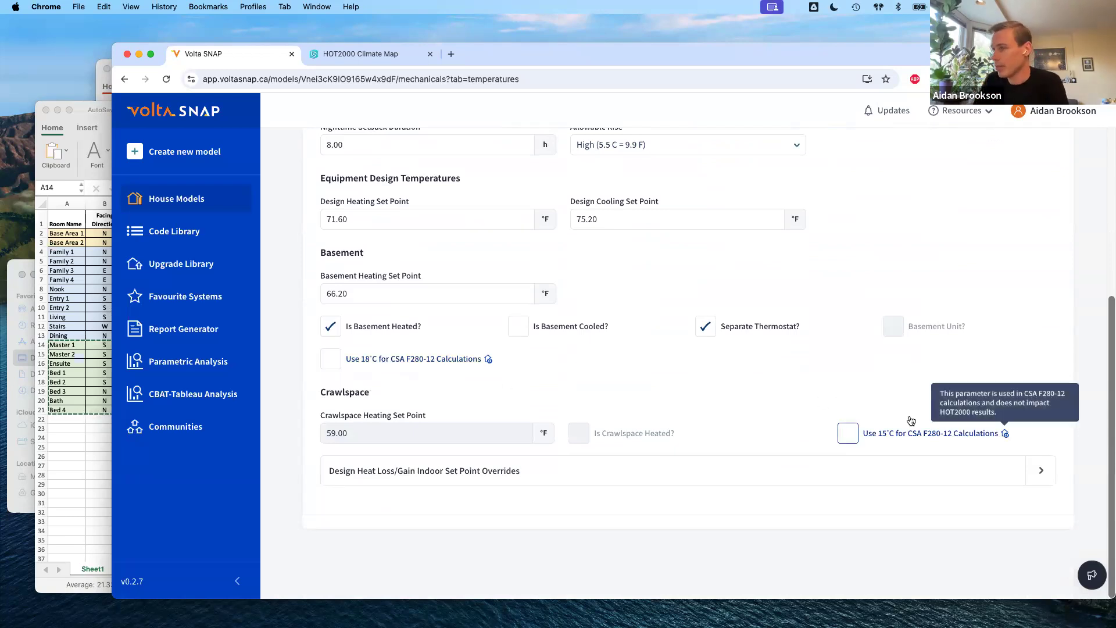
mouse_move(487, 362)
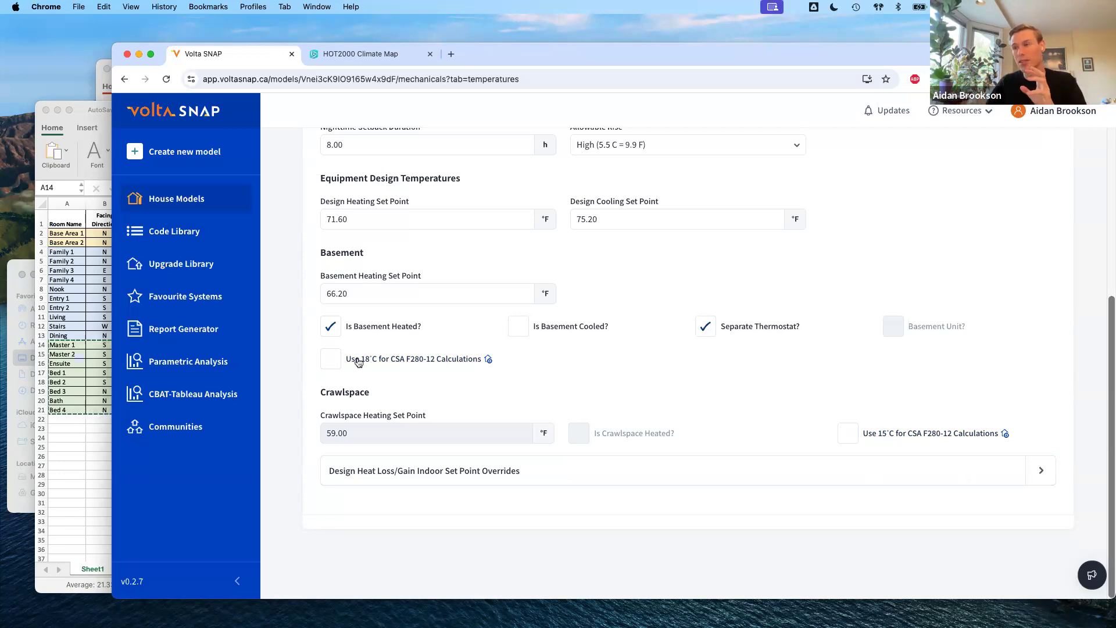
scroll(378, 337, up, 6)
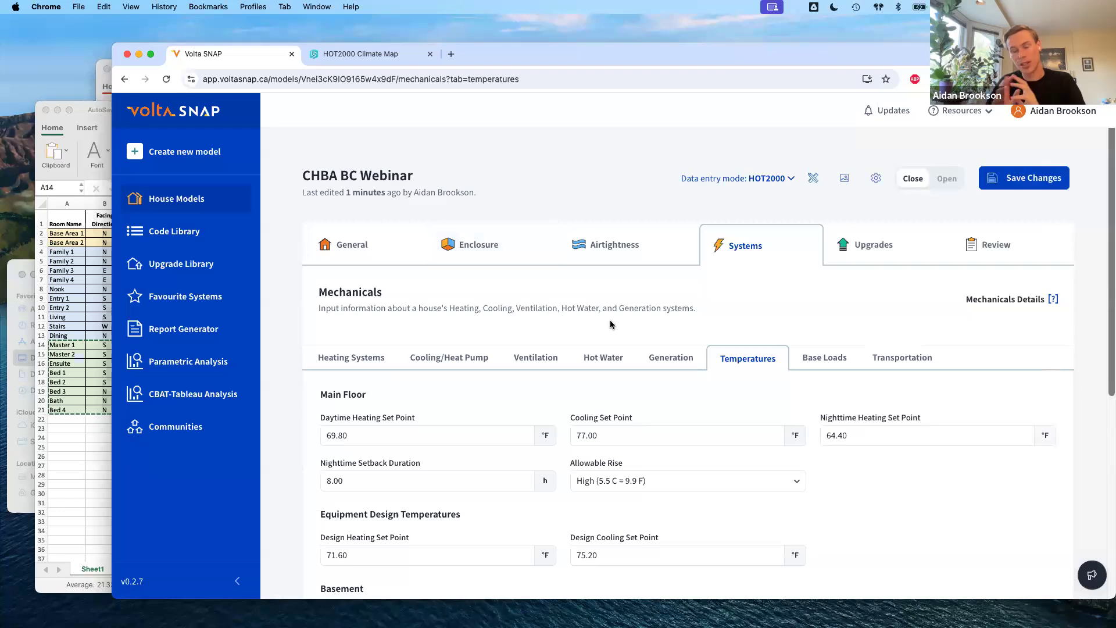
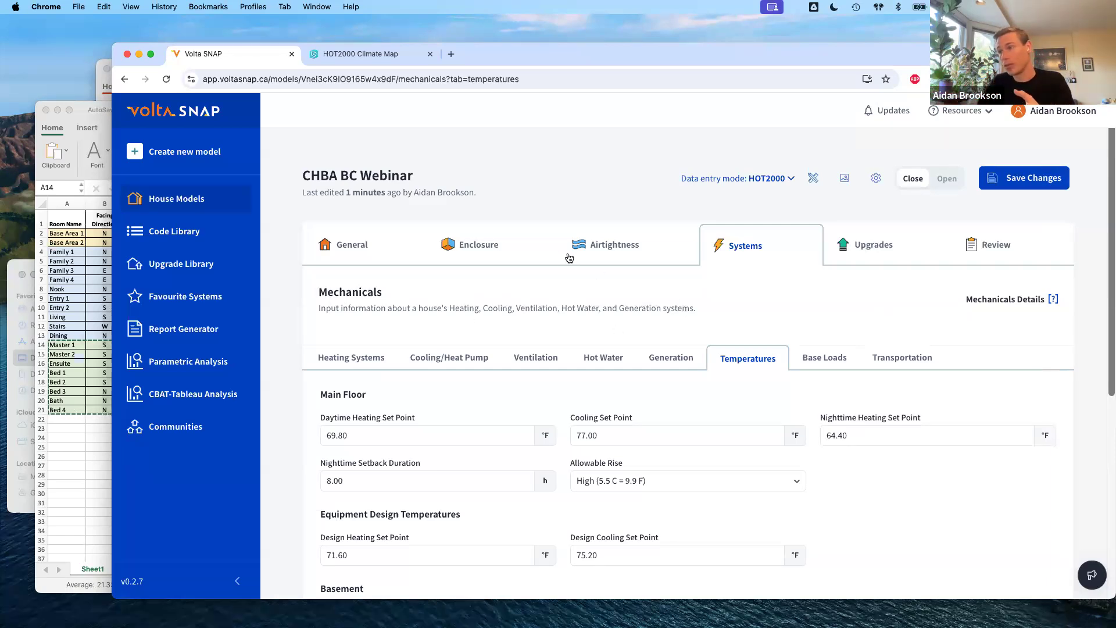
Inspect the enclosure's total house volume calculation and close the calculator without adjusting it.
click(494, 245)
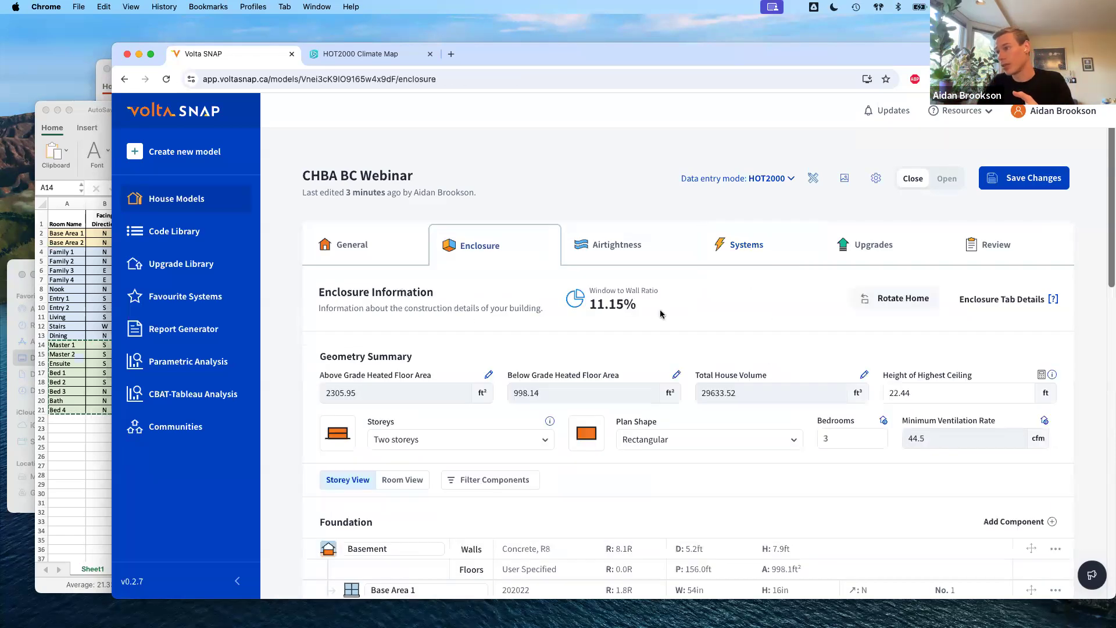
click(865, 374)
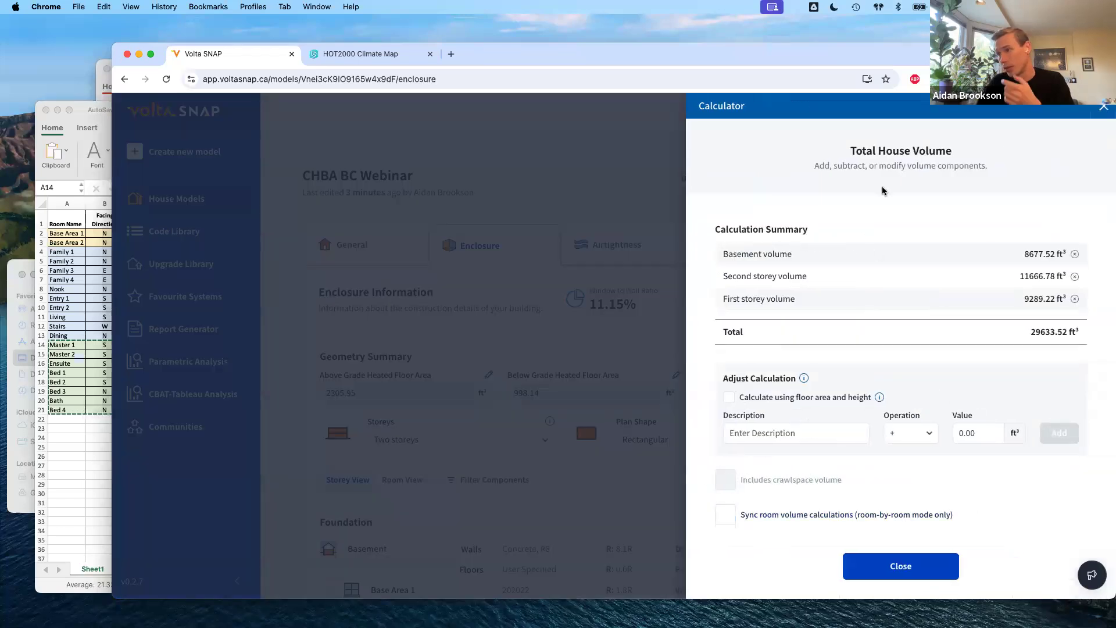
click(637, 309)
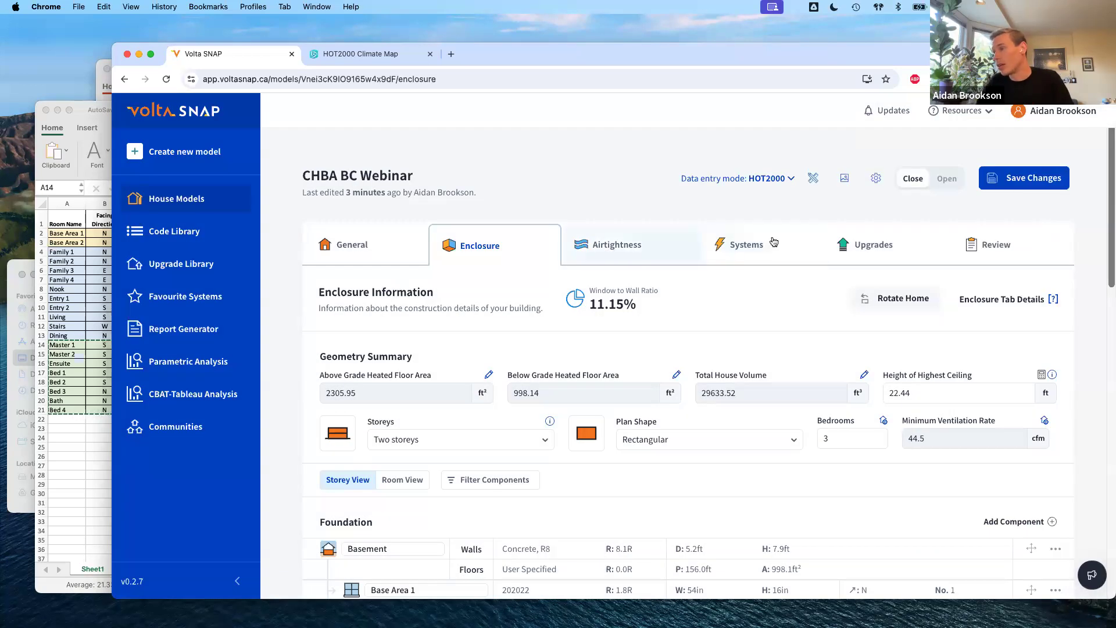
Return to the mechanical temperature settings and re-examine the basement and crawlspace set points.
click(775, 242)
click(770, 361)
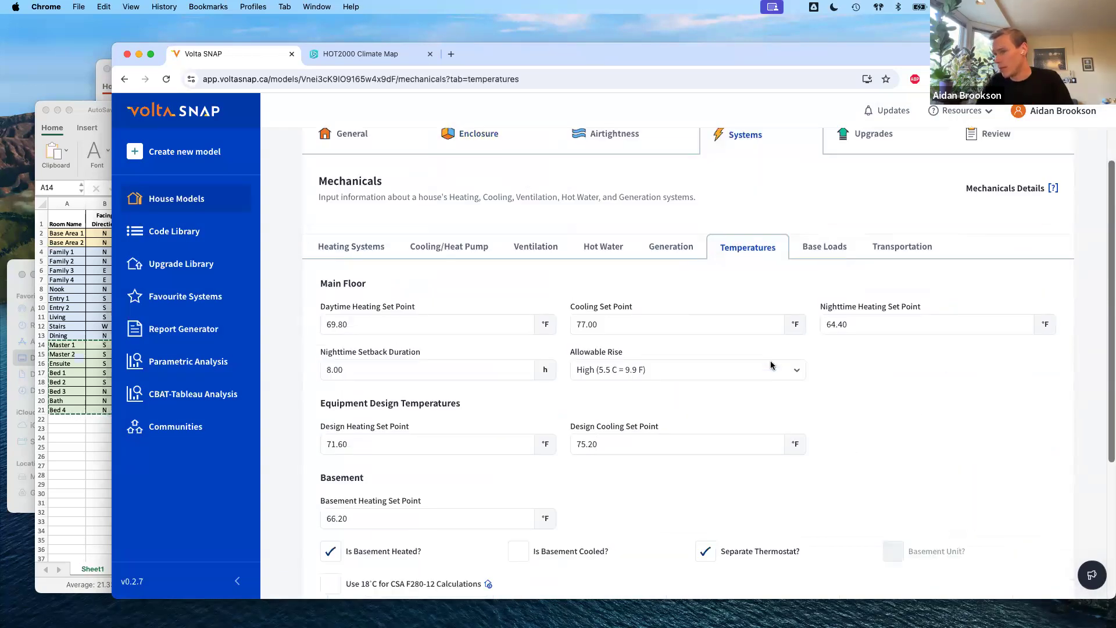
scroll(770, 366, down, 3)
scroll(769, 367, down, 2)
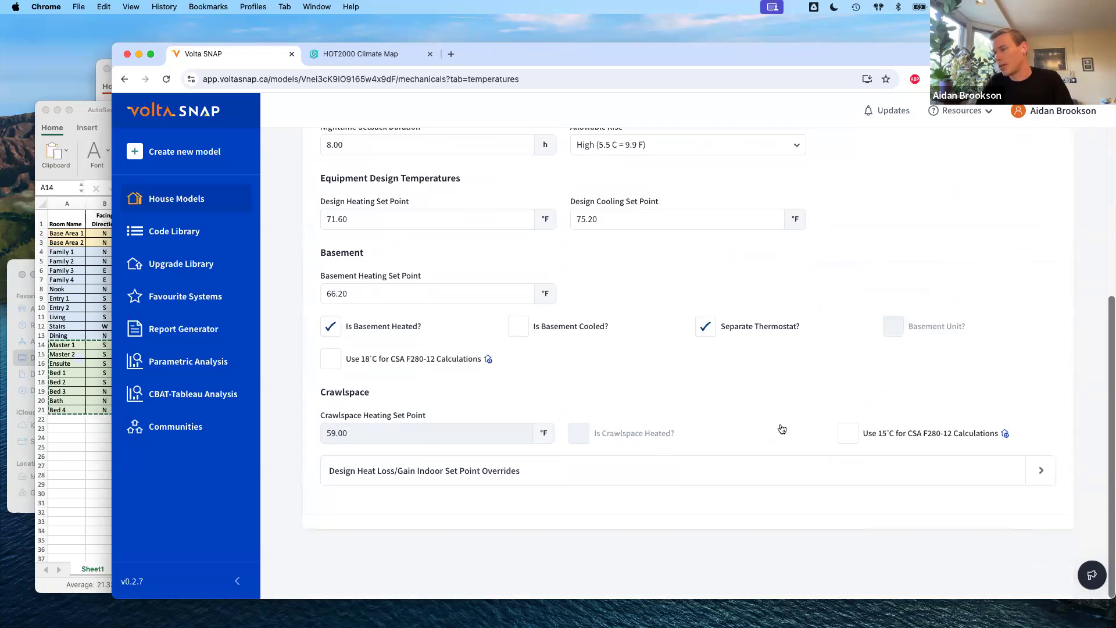
scroll(657, 386, up, 6)
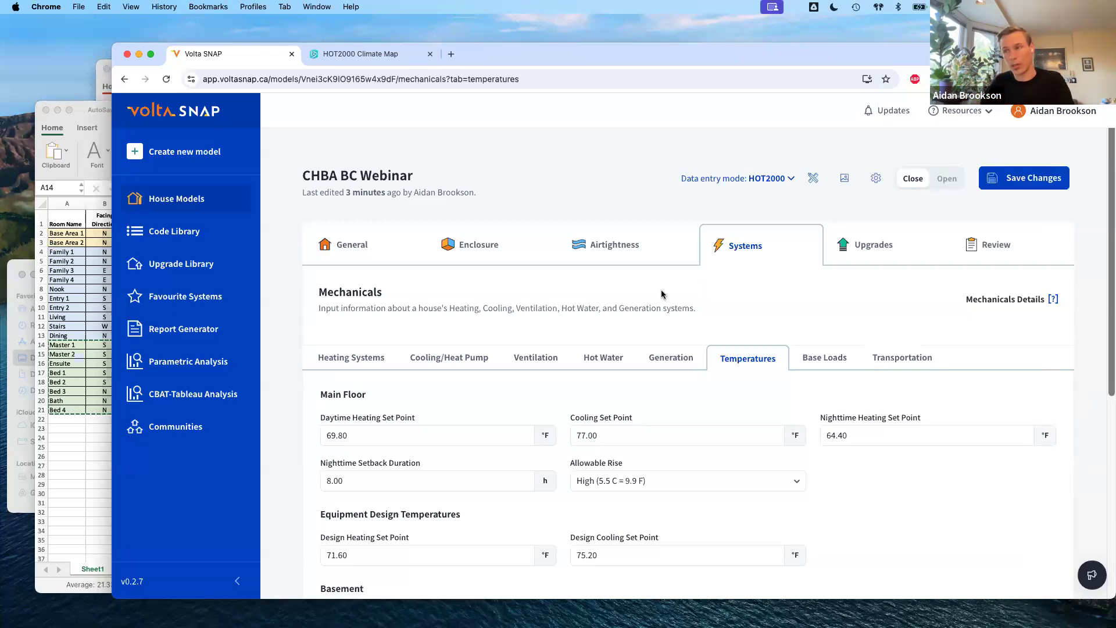
drag(697, 309, 407, 299)
click(523, 311)
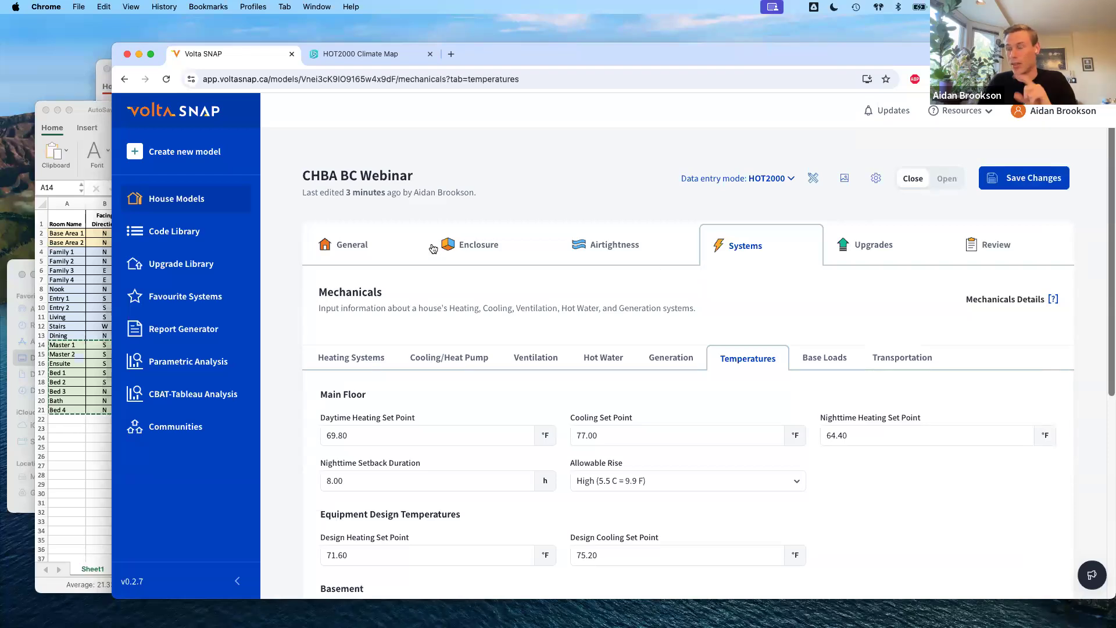
Add two doors to the Main Wall - First component of the first storey in the enclosure.
click(466, 244)
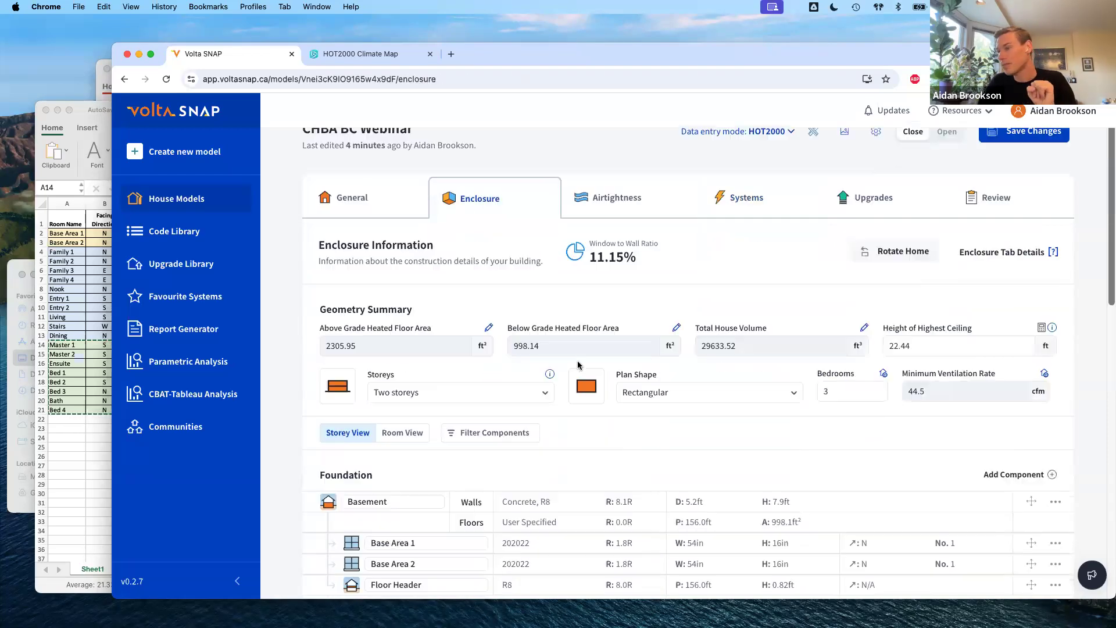
scroll(579, 368, down, 5)
scroll(578, 367, down, 5)
scroll(972, 373, up, 1)
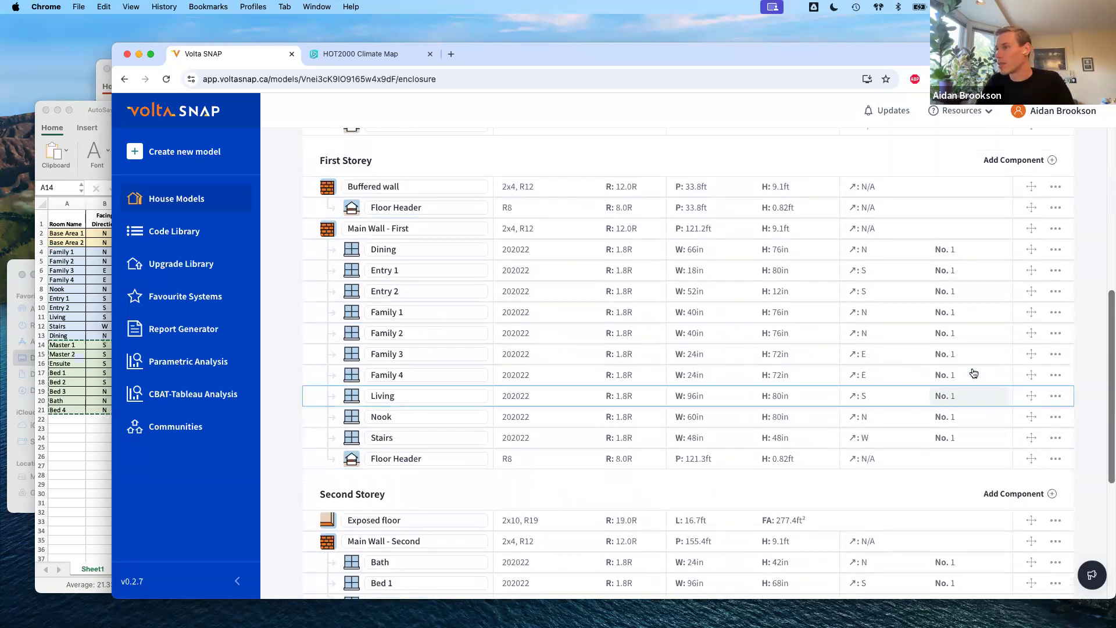
click(1056, 243)
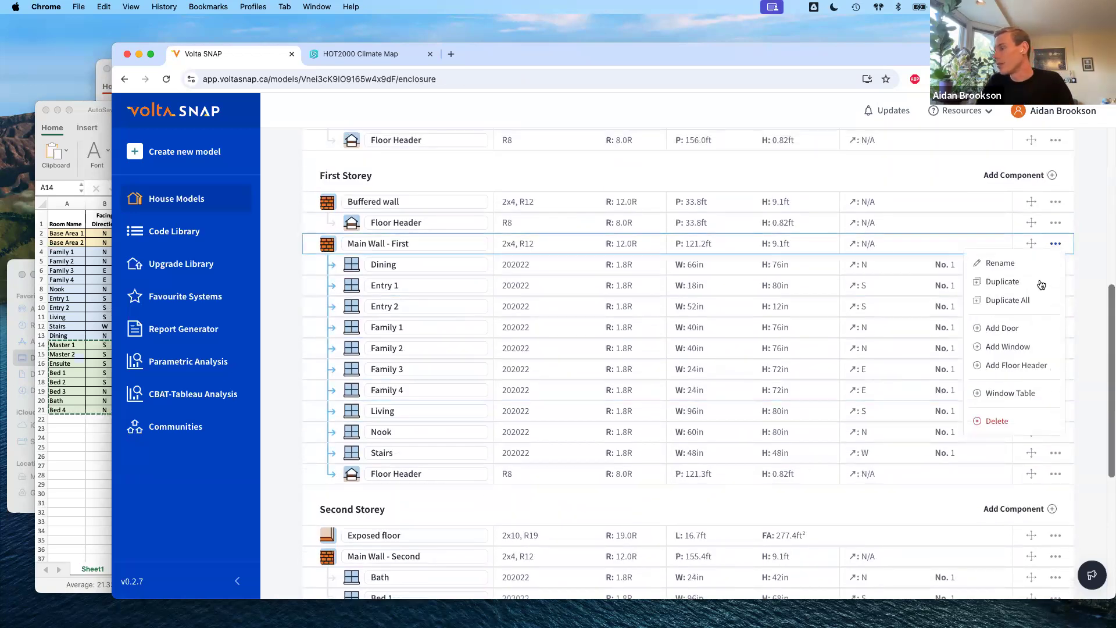
click(1002, 329)
click(1056, 244)
click(1035, 331)
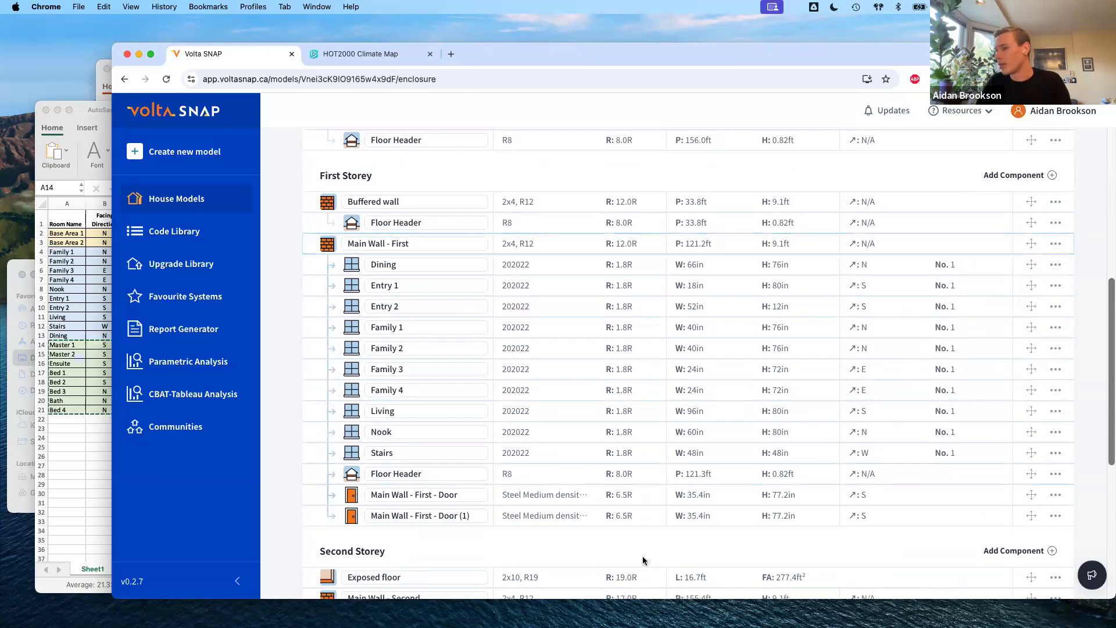
Set the facing direction of the second door on Main Wall - First to North and rename it Rear Door.
click(884, 516)
click(883, 517)
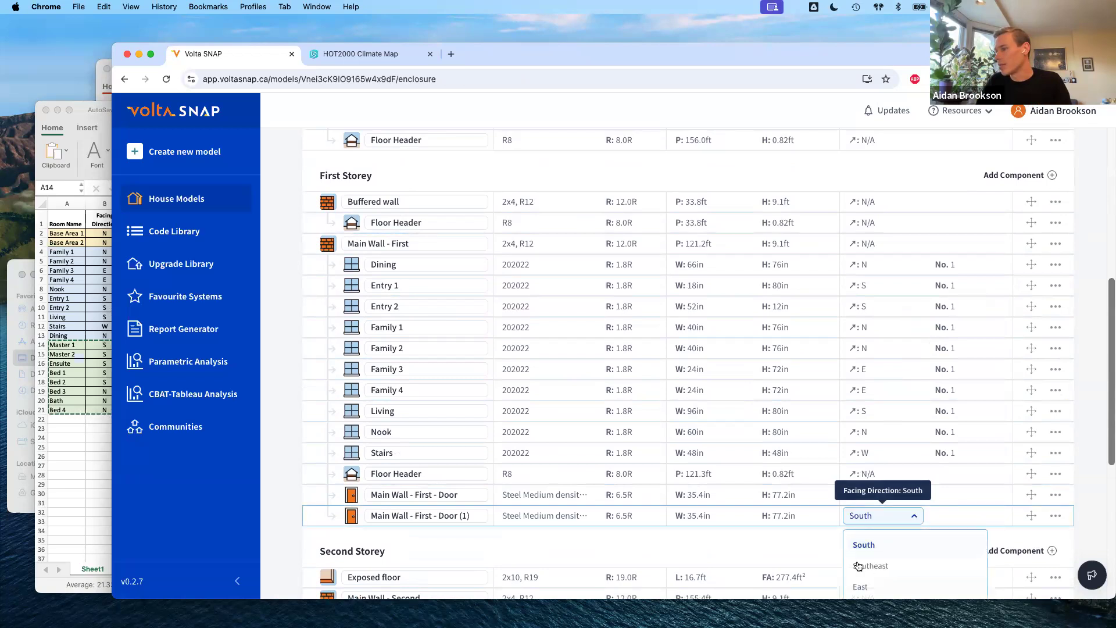
scroll(867, 552, down, 3)
click(863, 492)
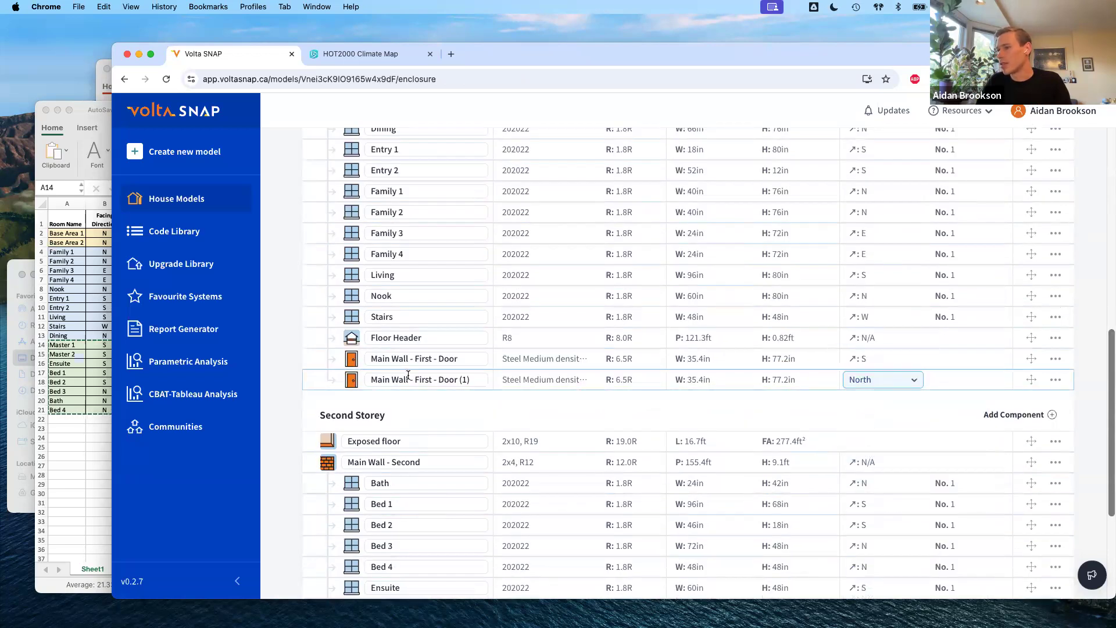
click(409, 379)
key(super+a)
text(R)
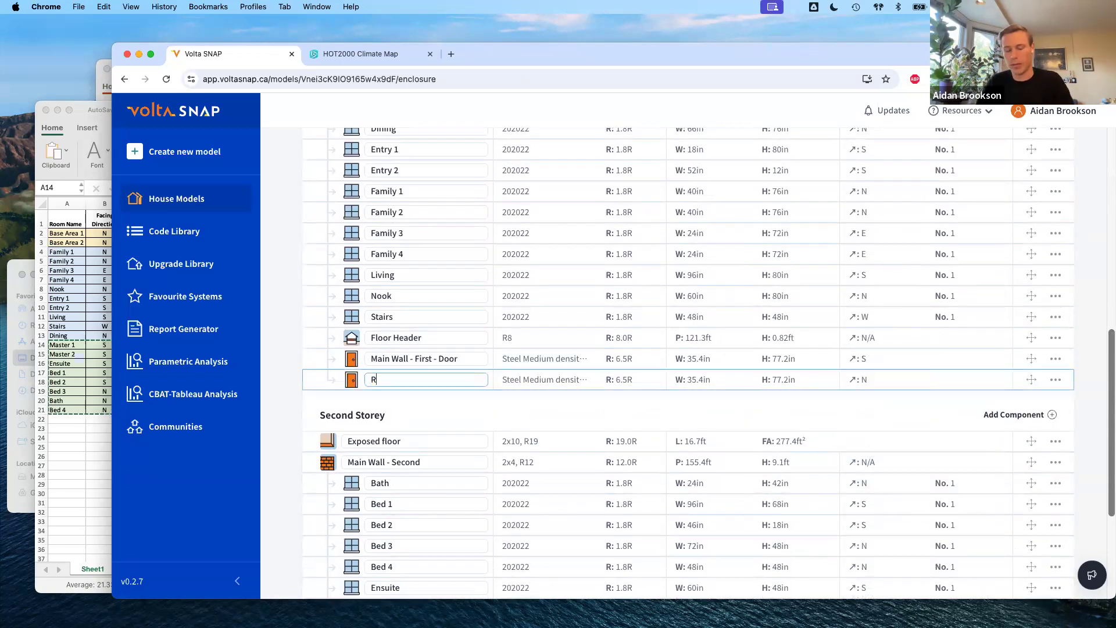
text(ear Door)
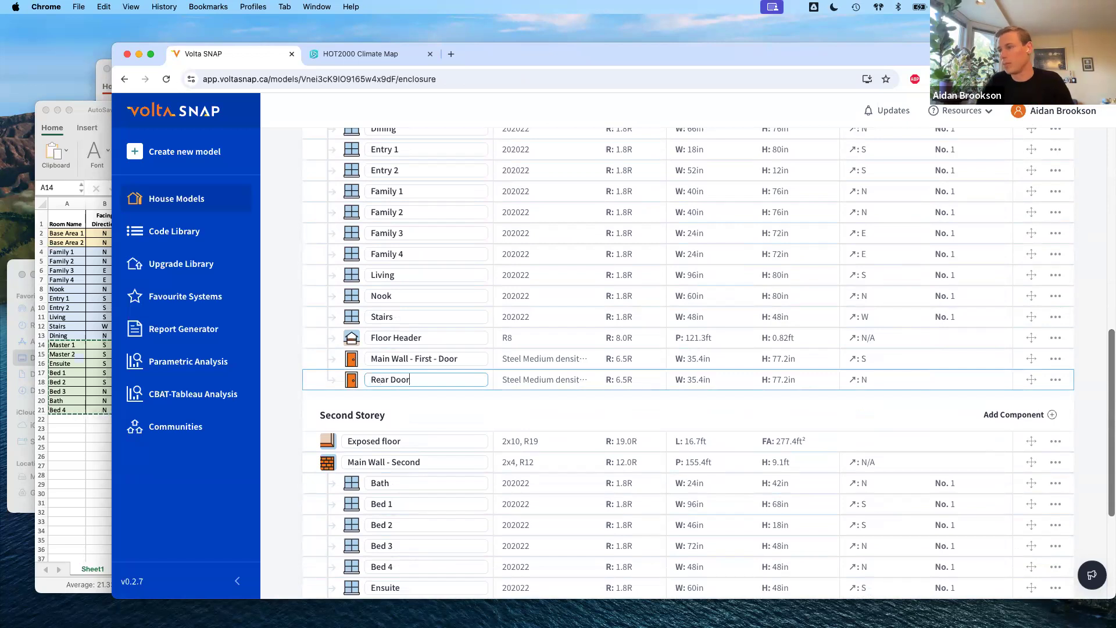
click(294, 393)
Save the model changes and run the upgrades simulation for the Existing Home.
scroll(958, 373, up, 10)
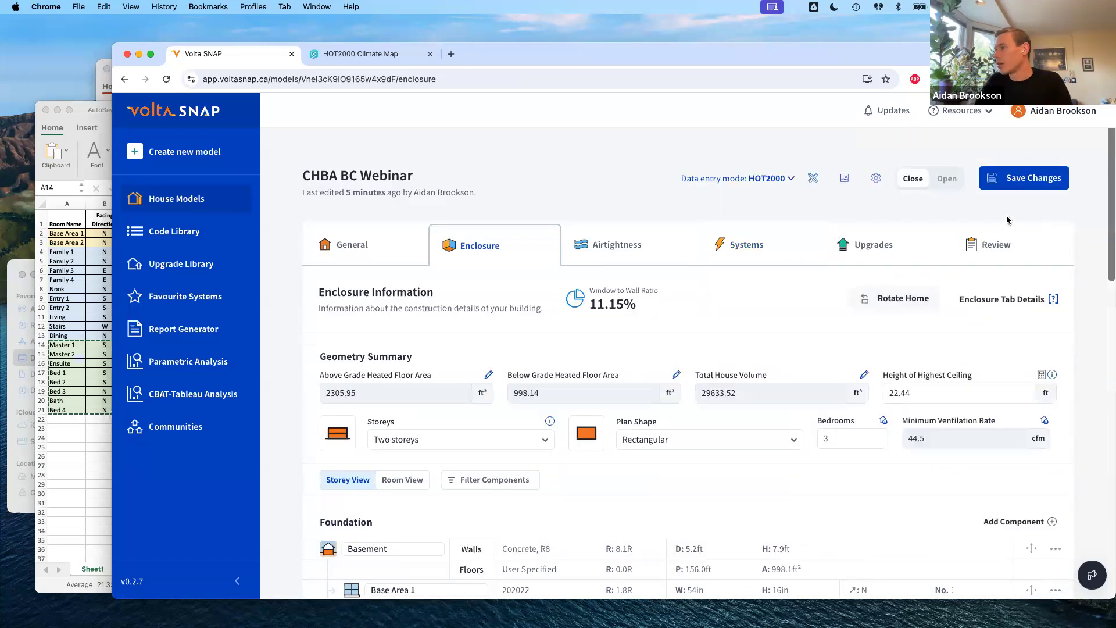
click(1029, 181)
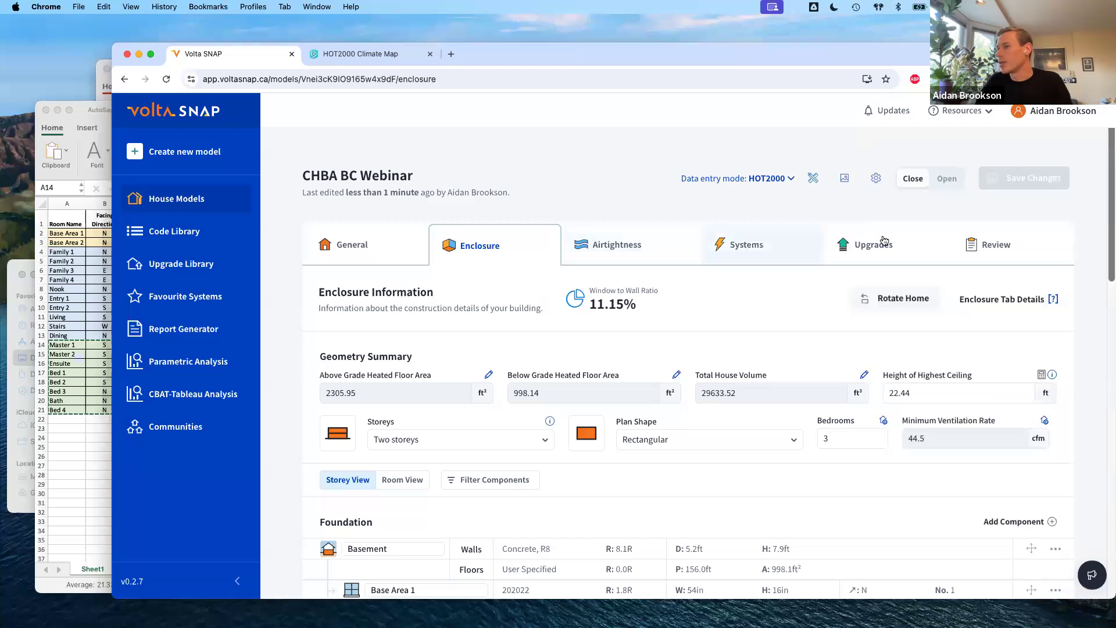
click(765, 251)
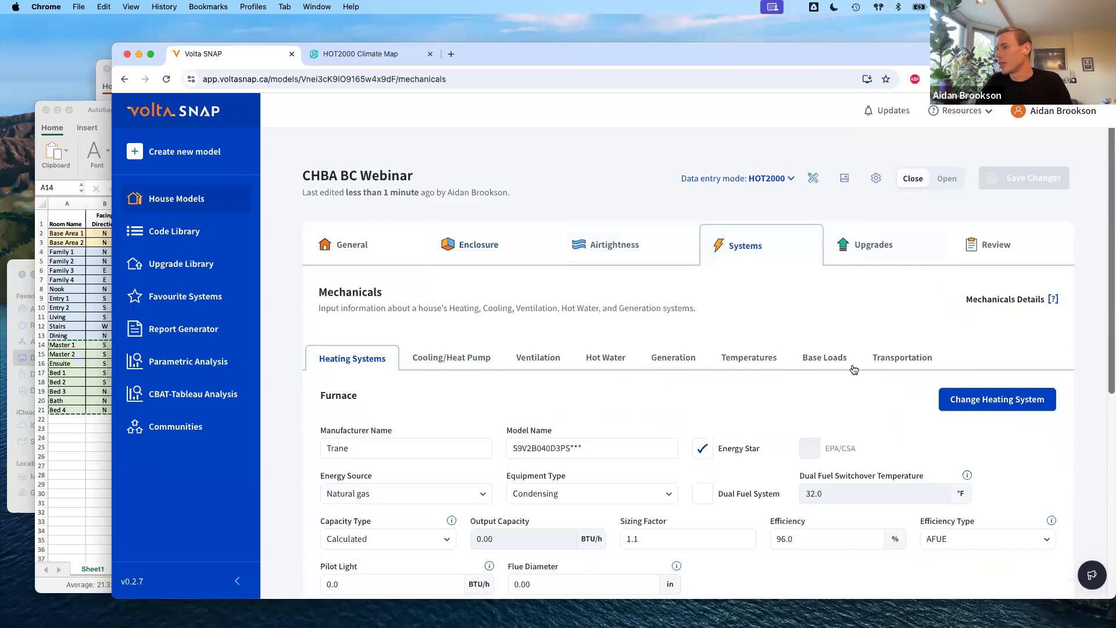
click(872, 244)
scroll(721, 456, down, 1)
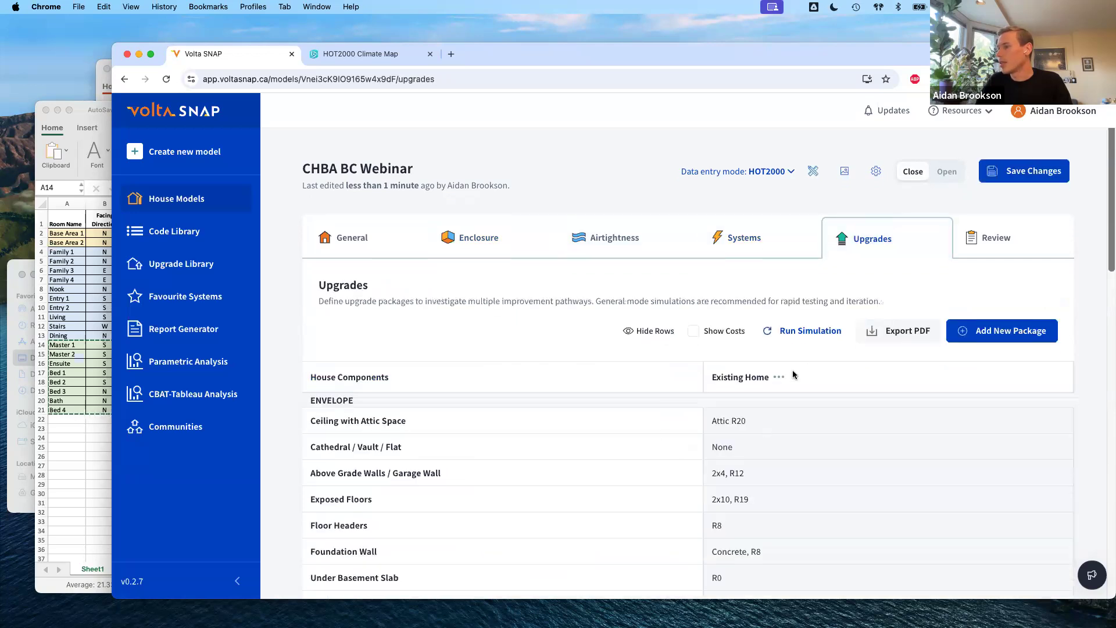
click(806, 331)
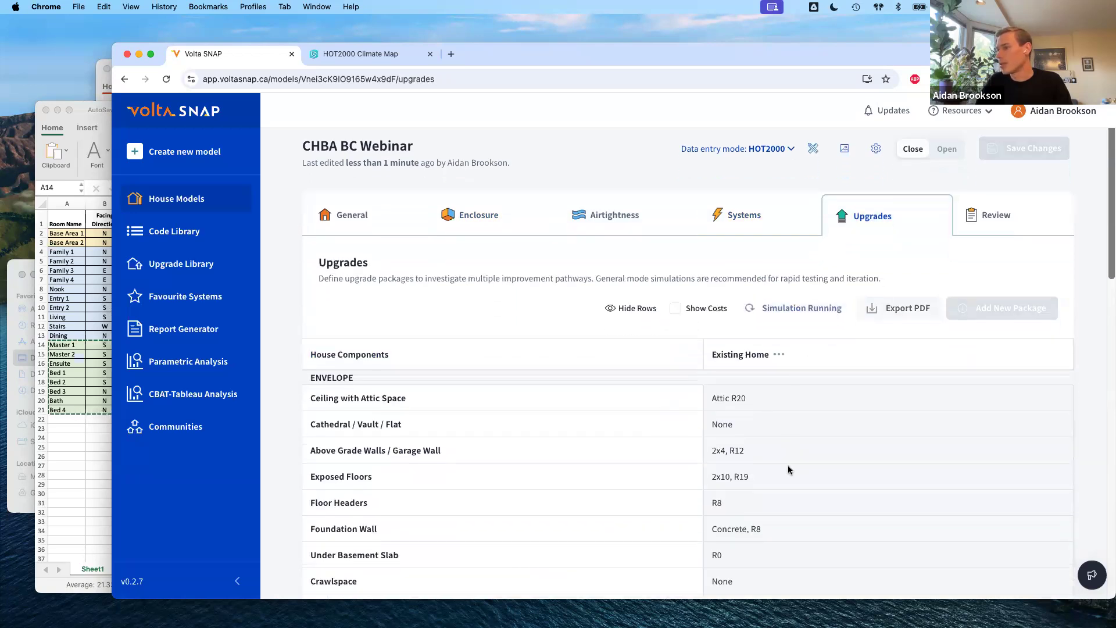
scroll(788, 470, up, 15)
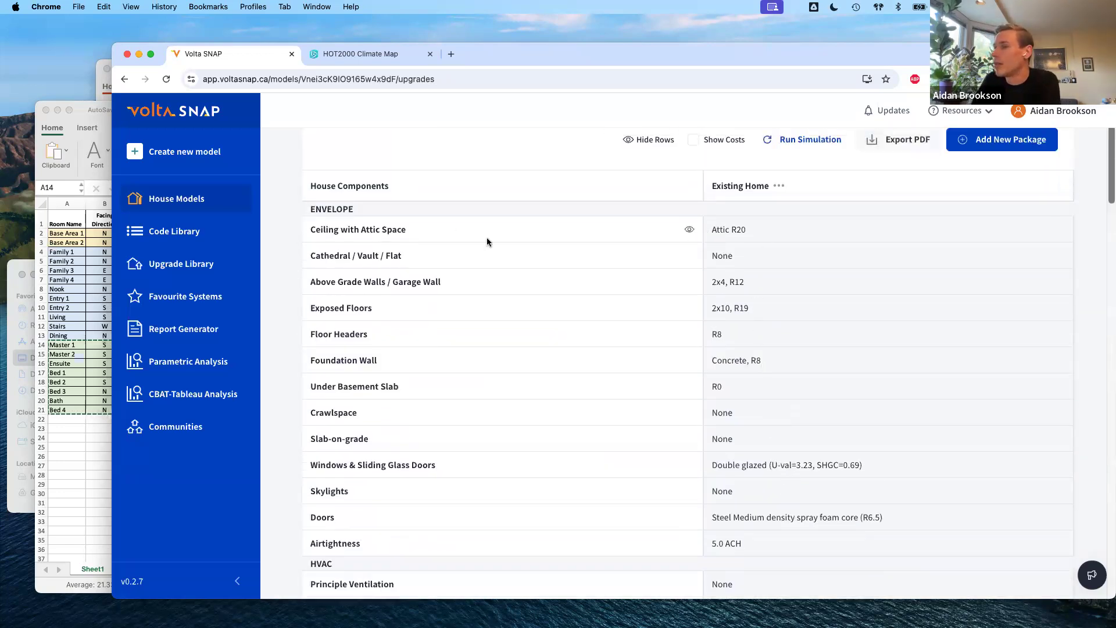
scroll(751, 396, down, 15)
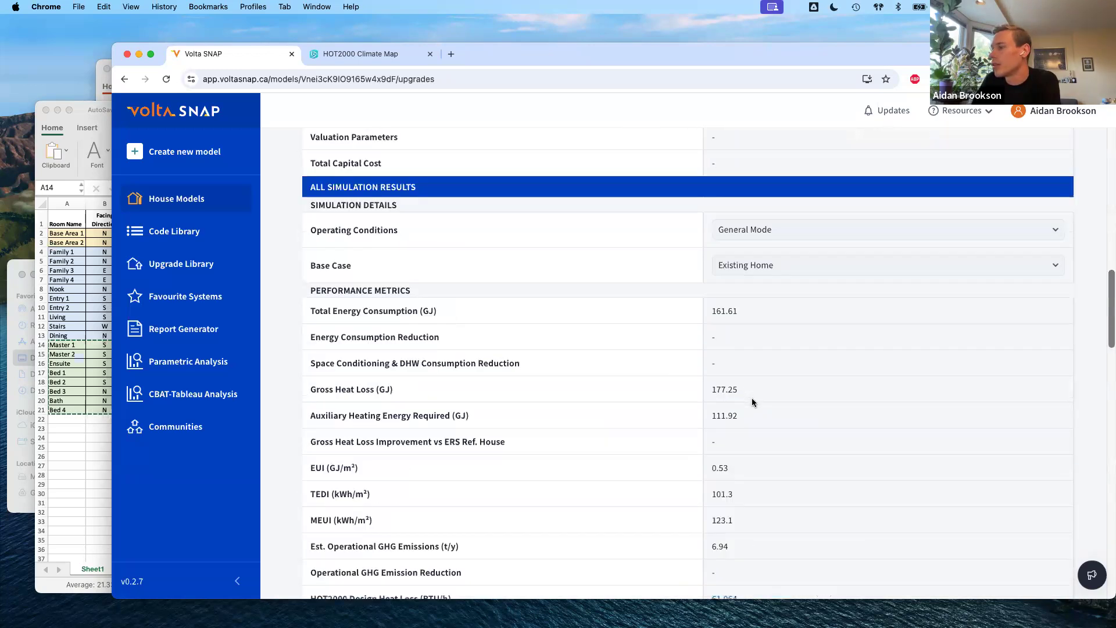
Hide the Cathedral / Vault / Flat, Crawlspace, Slab-on-grade and Skylights rows from the upgrades comparison table.
scroll(752, 398, up, 15)
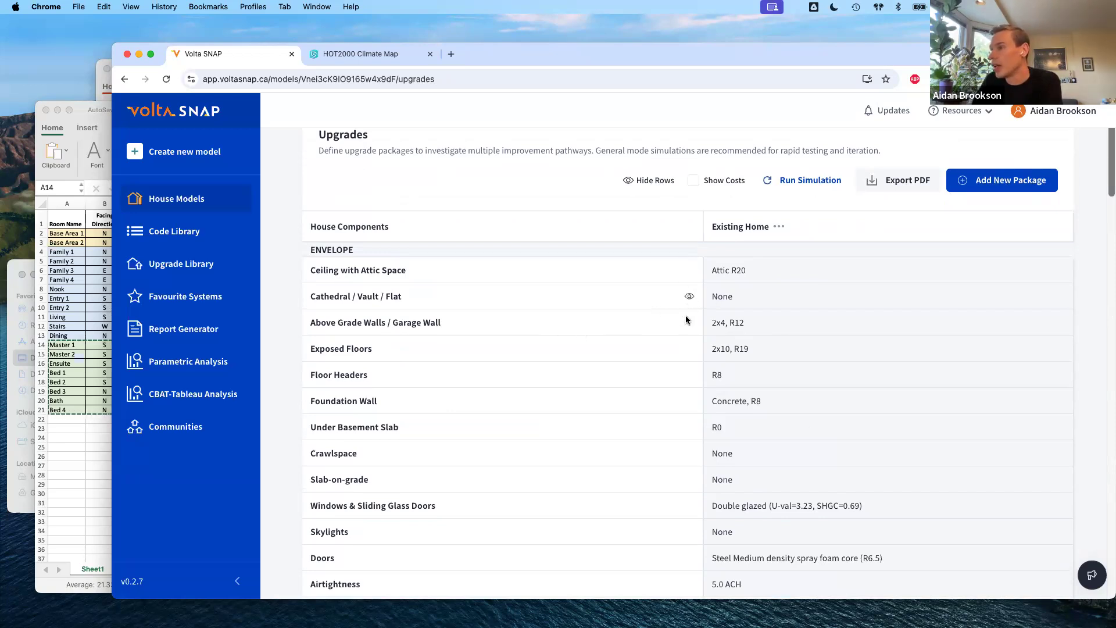
scroll(689, 410, down, 1)
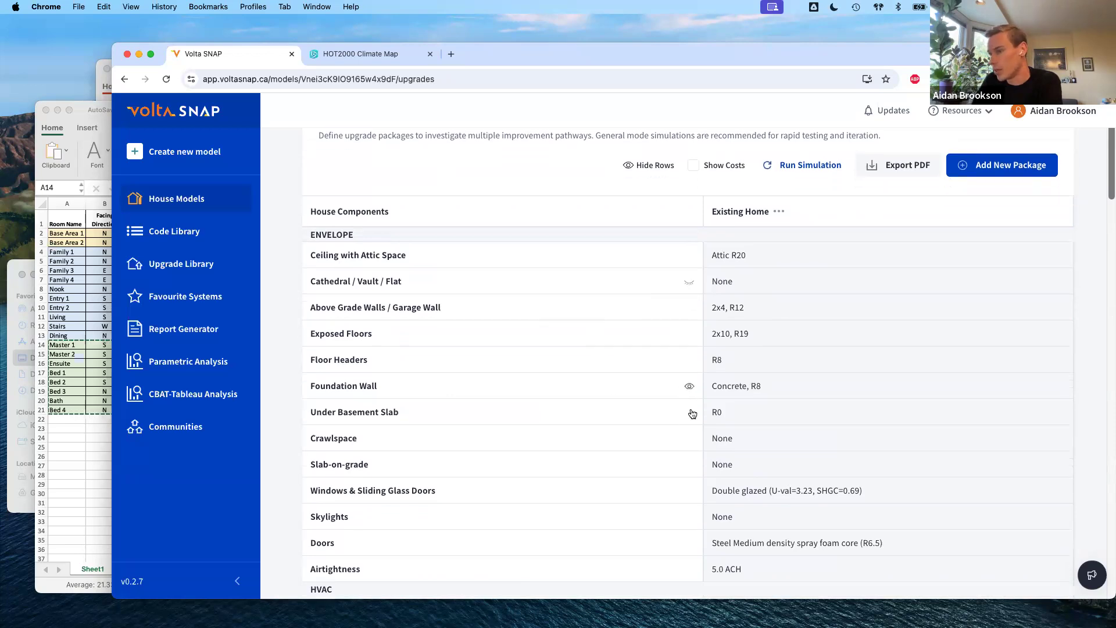
click(689, 442)
click(691, 466)
click(690, 518)
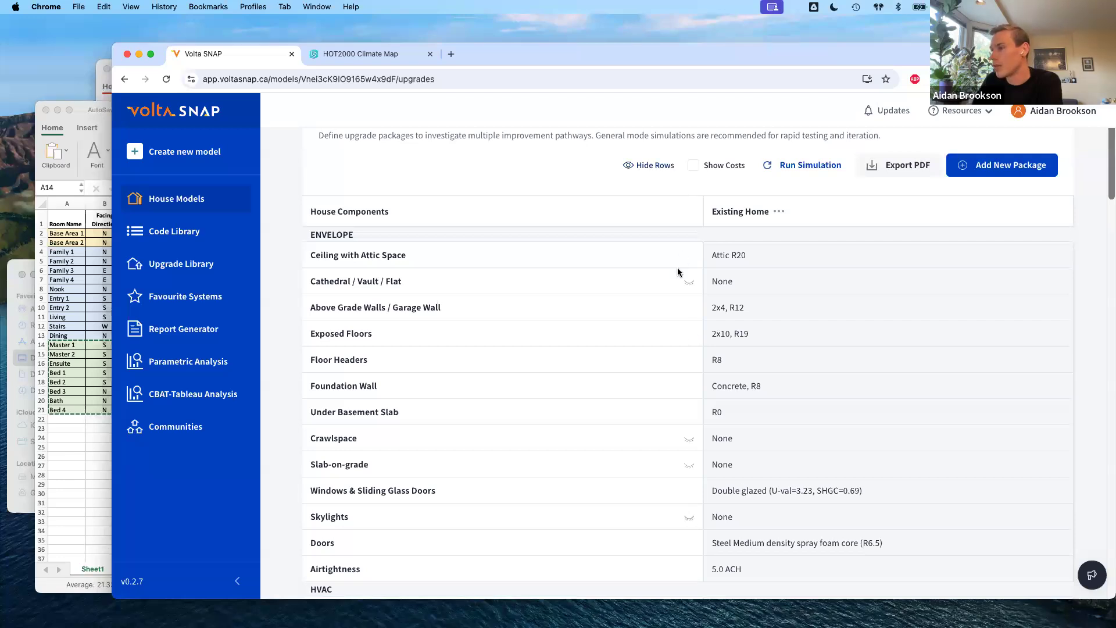
click(645, 166)
scroll(764, 448, down, 2)
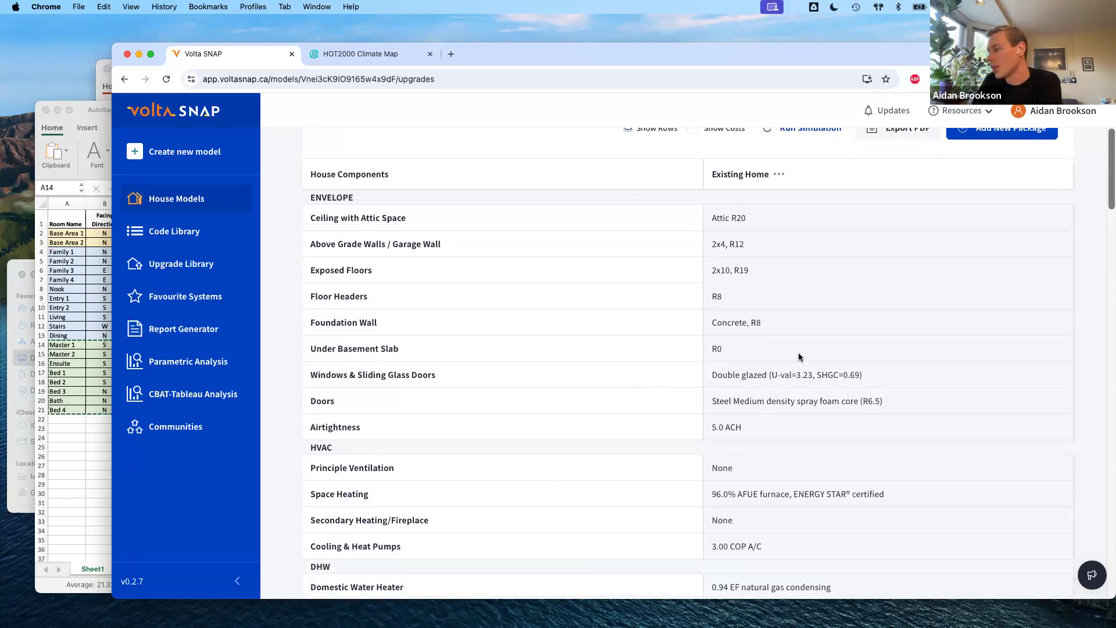
Examine the Existing Home's performance metrics in the simulation results, starting with total energy consumption.
scroll(799, 357, up, 5)
scroll(905, 362, down, 15)
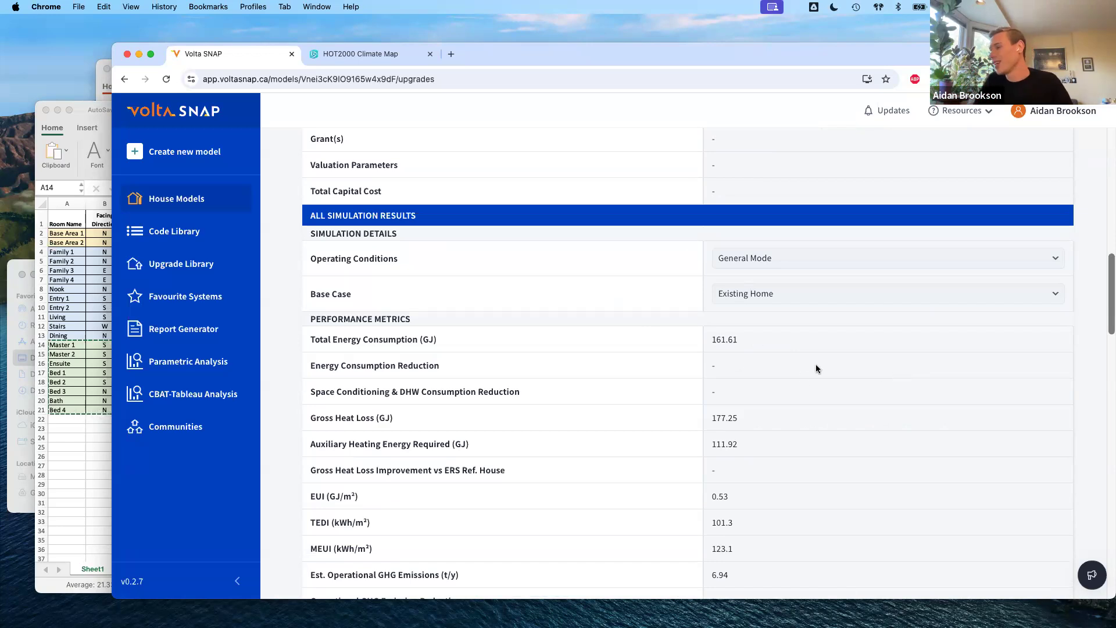
scroll(543, 352, down, 3)
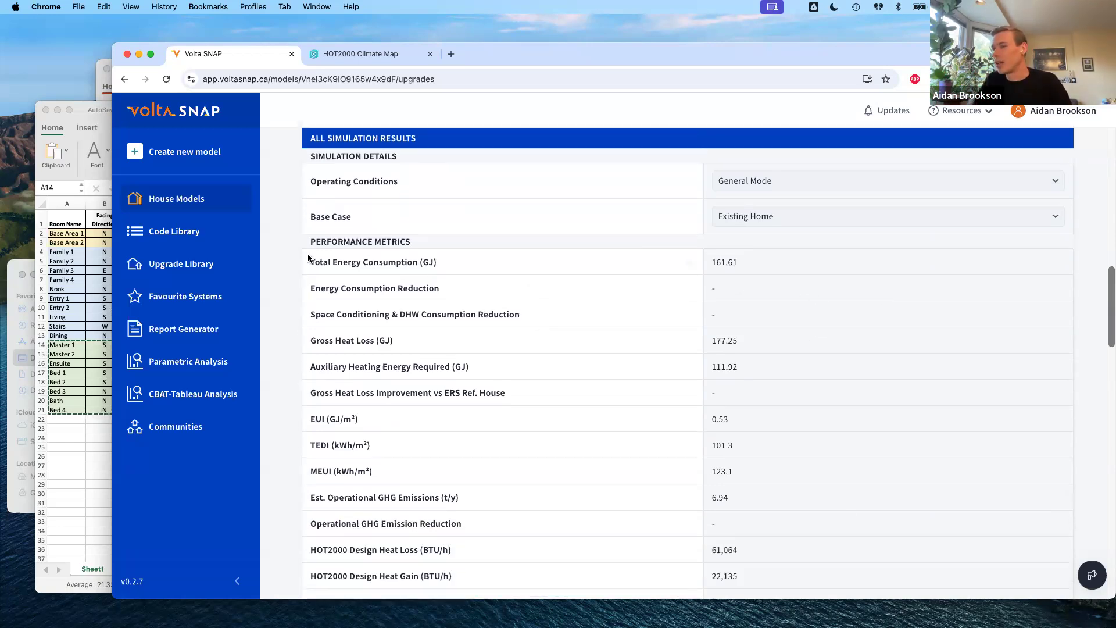
drag(311, 262, 379, 260)
click(538, 255)
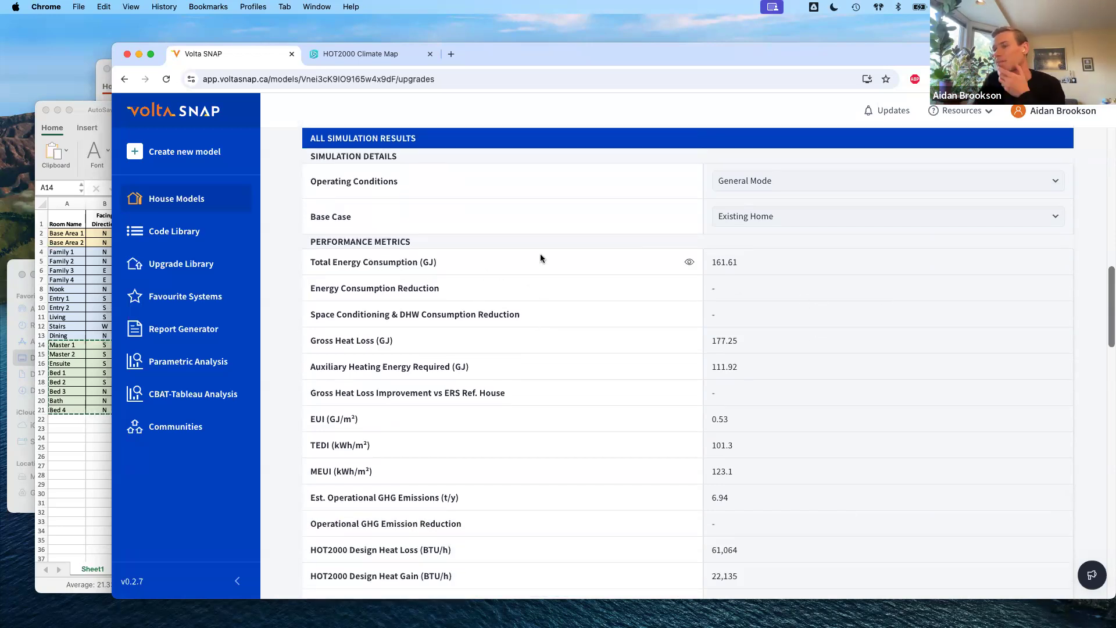
Examine the Existing Home's energy consumption, TEDI, MEUI and gross heat loss improvement versus the ERS reference house.
drag(609, 273, 741, 372)
click(529, 350)
scroll(529, 352, down, 2)
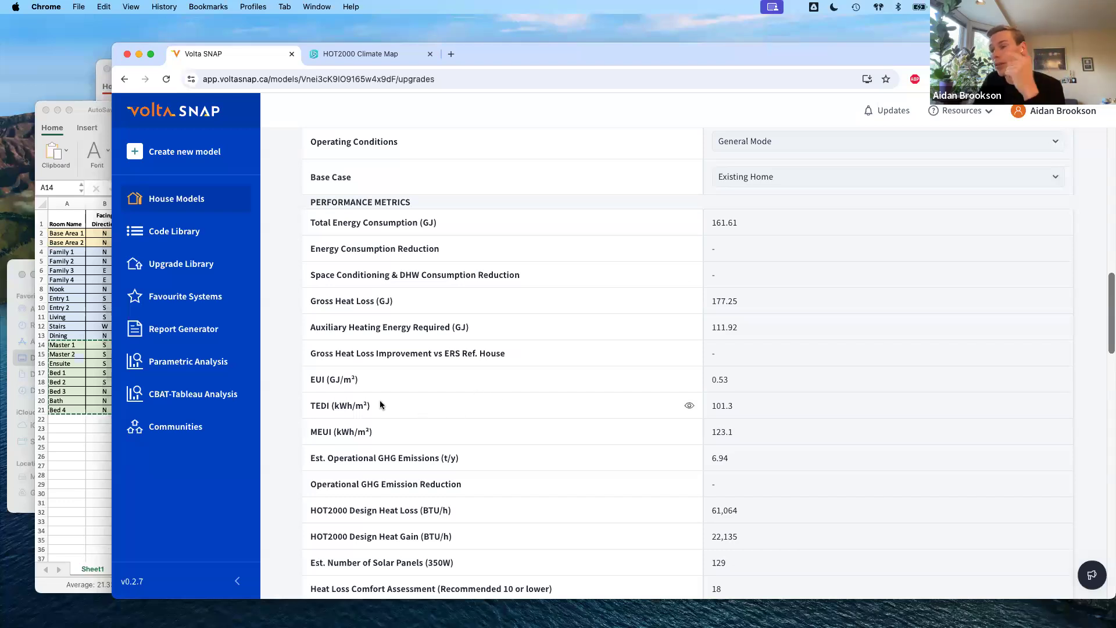
drag(312, 410, 741, 433)
click(525, 223)
triple_click(525, 222)
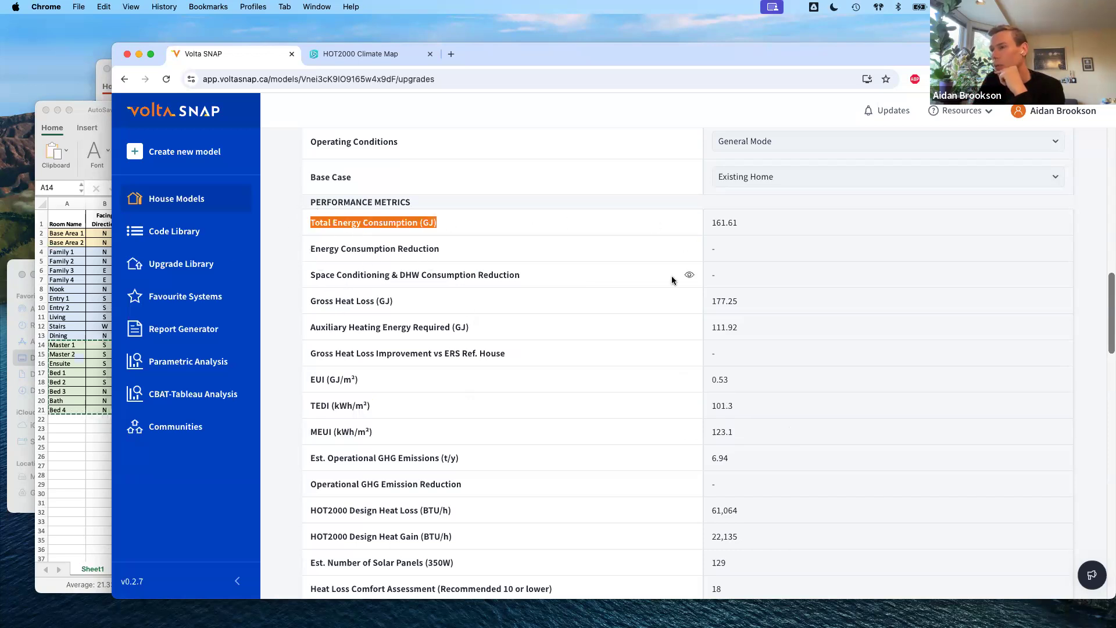
click(609, 231)
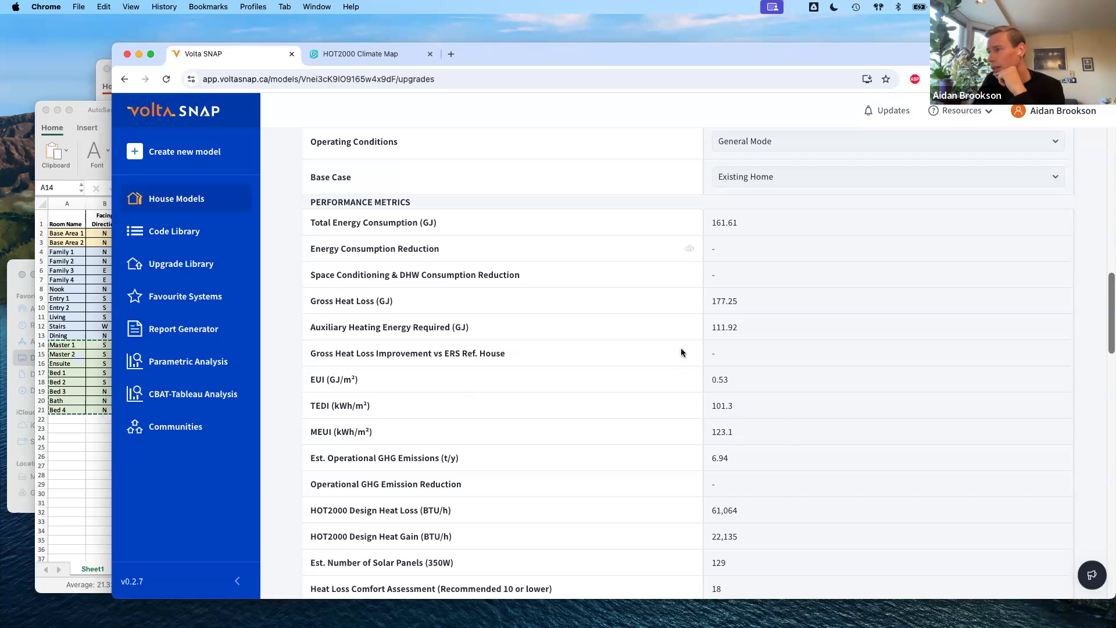
drag(497, 353, 460, 355)
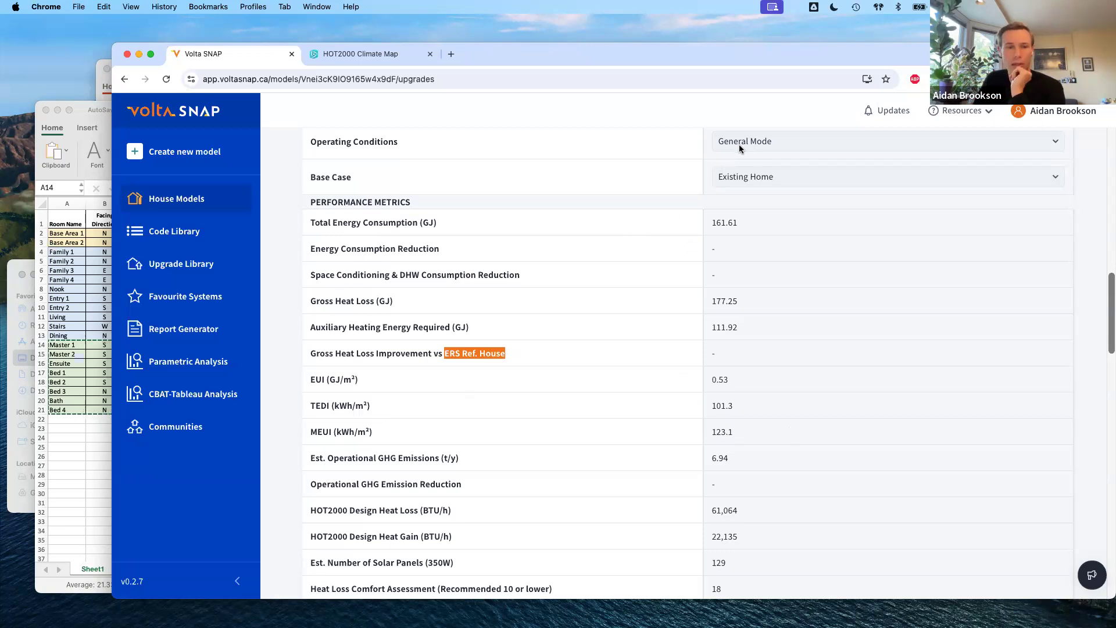
drag(724, 358, 340, 348)
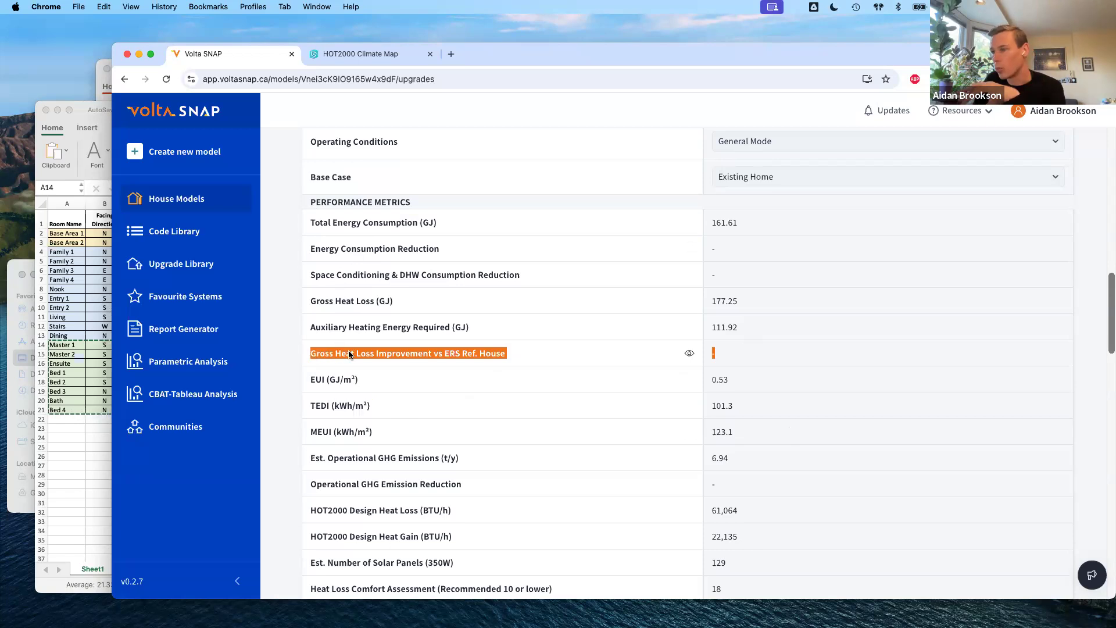
click(349, 354)
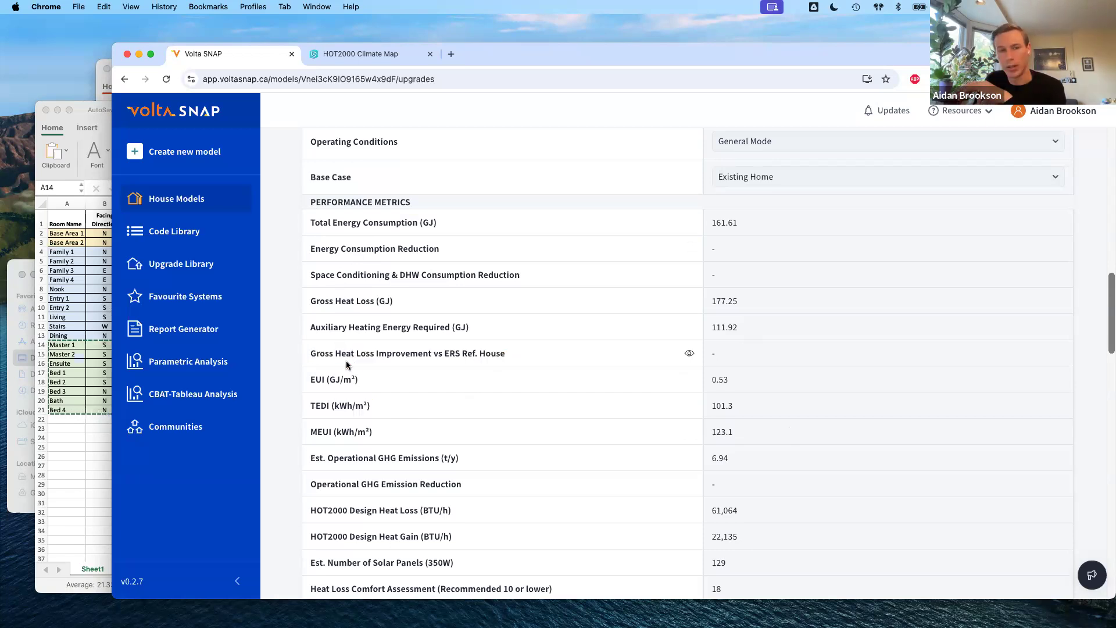
Compare the HOT2000 design heat loss and heat gain with the CSA F280-12 design heat loss and heat gain.
scroll(789, 239, down, 2)
scroll(670, 413, down, 2)
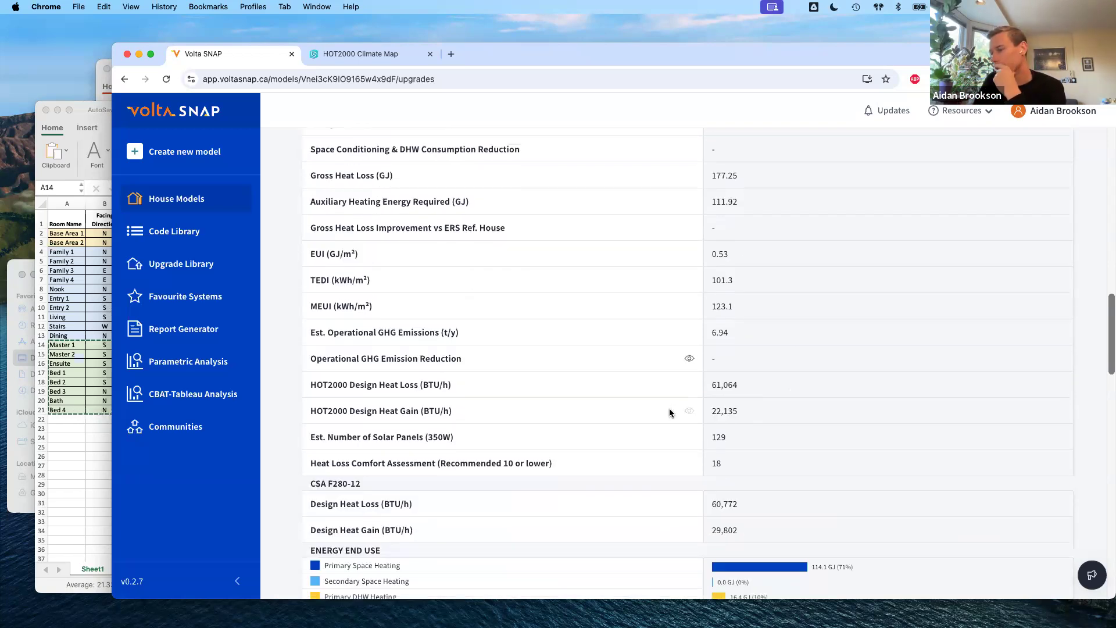
scroll(721, 340, down, 1)
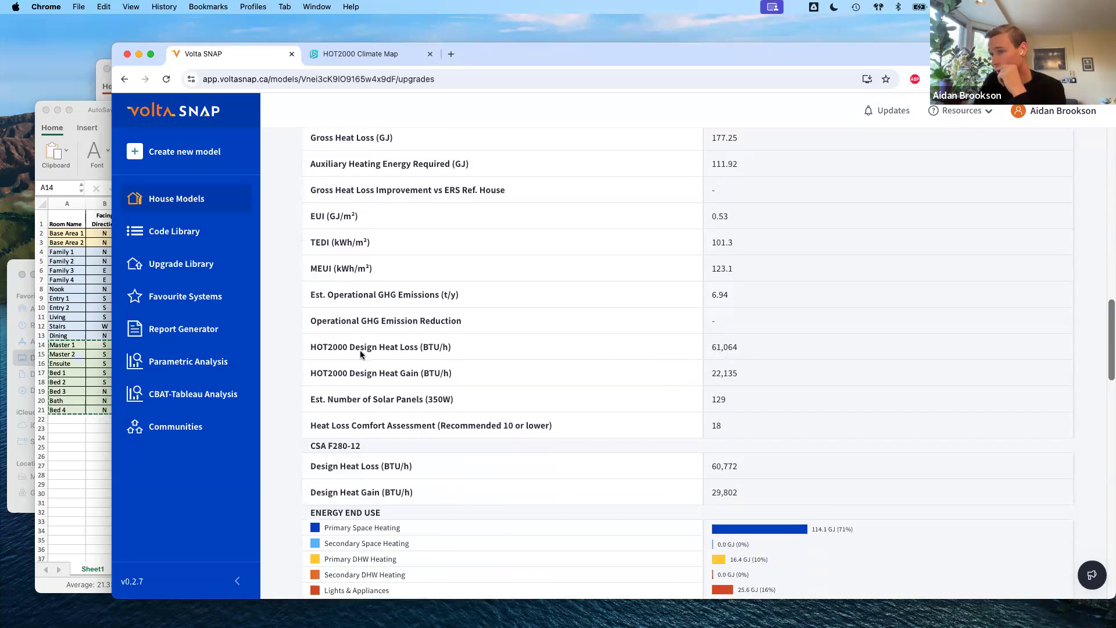
drag(733, 393, 764, 373)
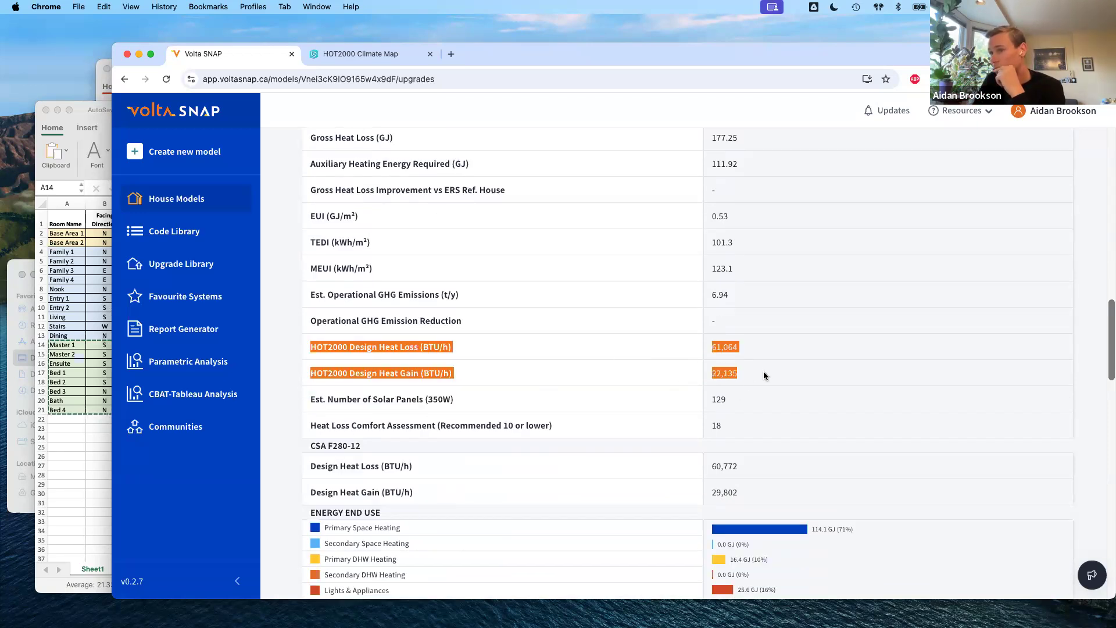
drag(651, 479, 777, 488)
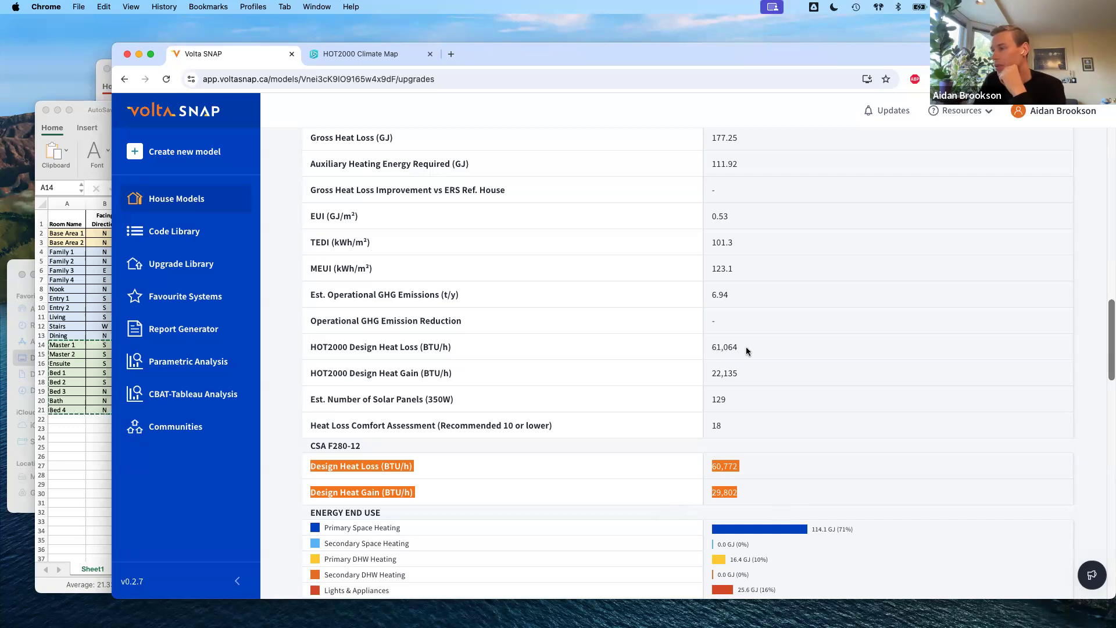
drag(746, 351, 710, 349)
drag(706, 464, 754, 467)
click(739, 378)
double_click(767, 492)
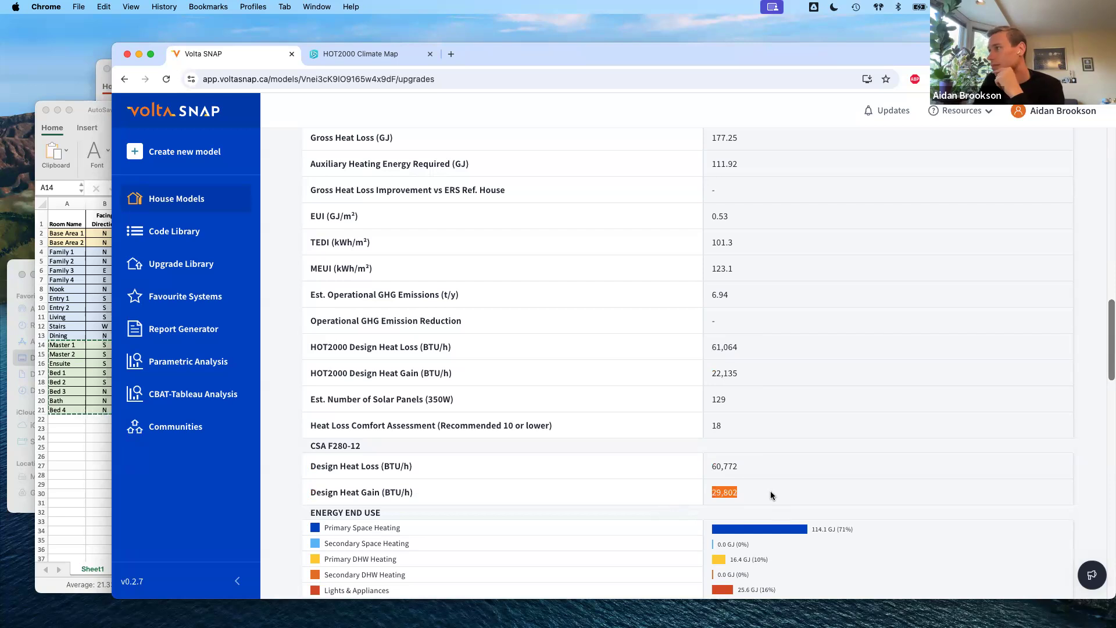
Review the energy end use and heat loss breakdowns, along with the NBC compliance and BCBC Energy Step Code results.
scroll(682, 477, down, 4)
scroll(681, 477, down, 1)
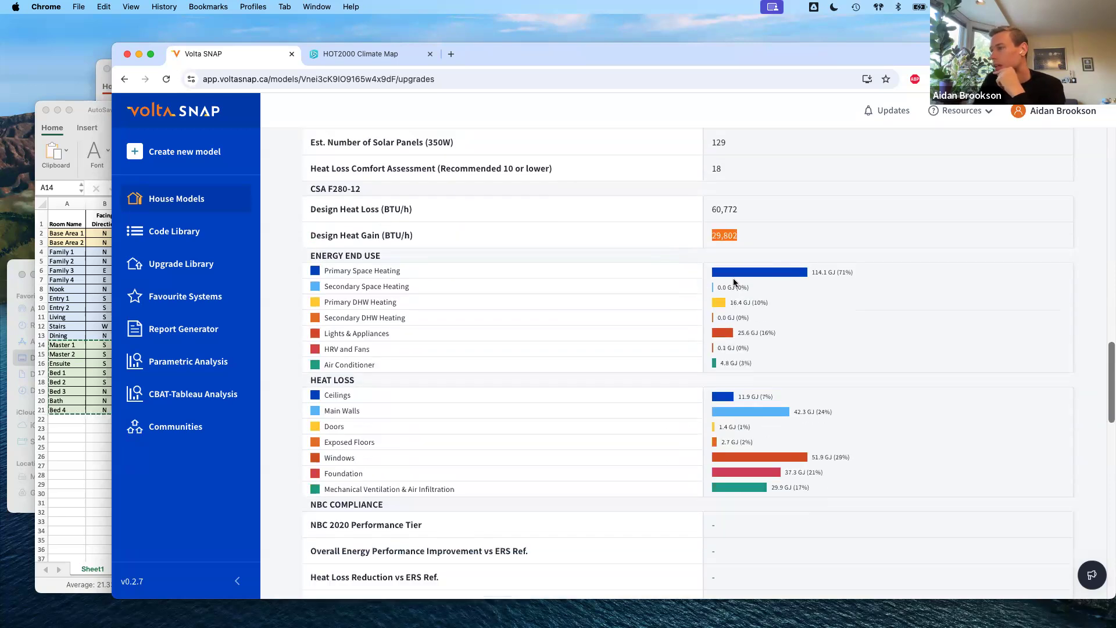
scroll(514, 525, down, 1)
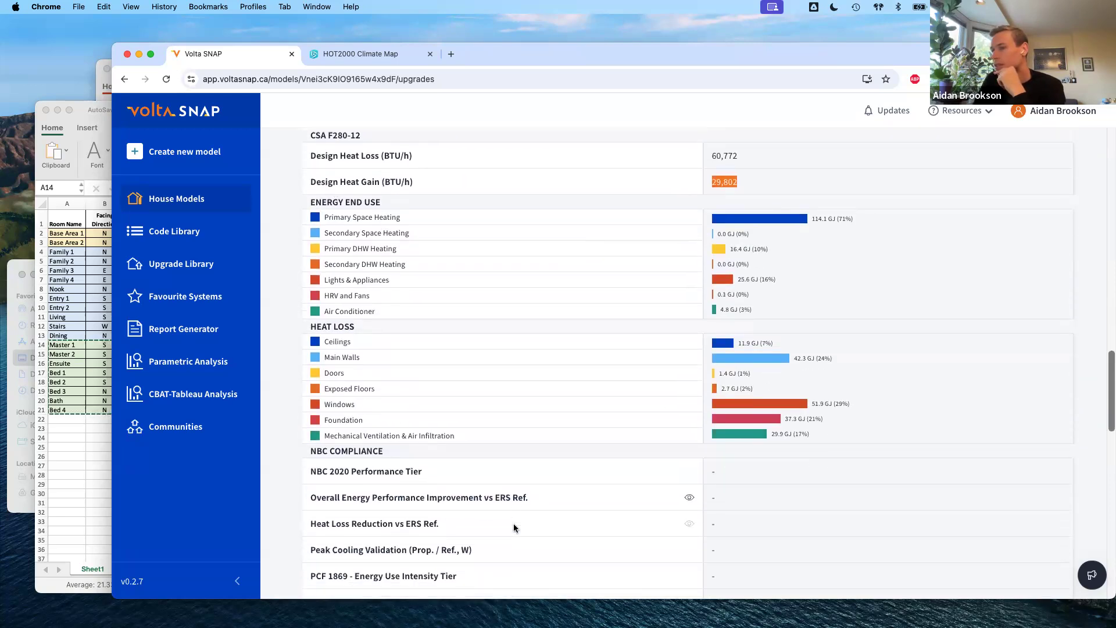
scroll(697, 336, down, 2)
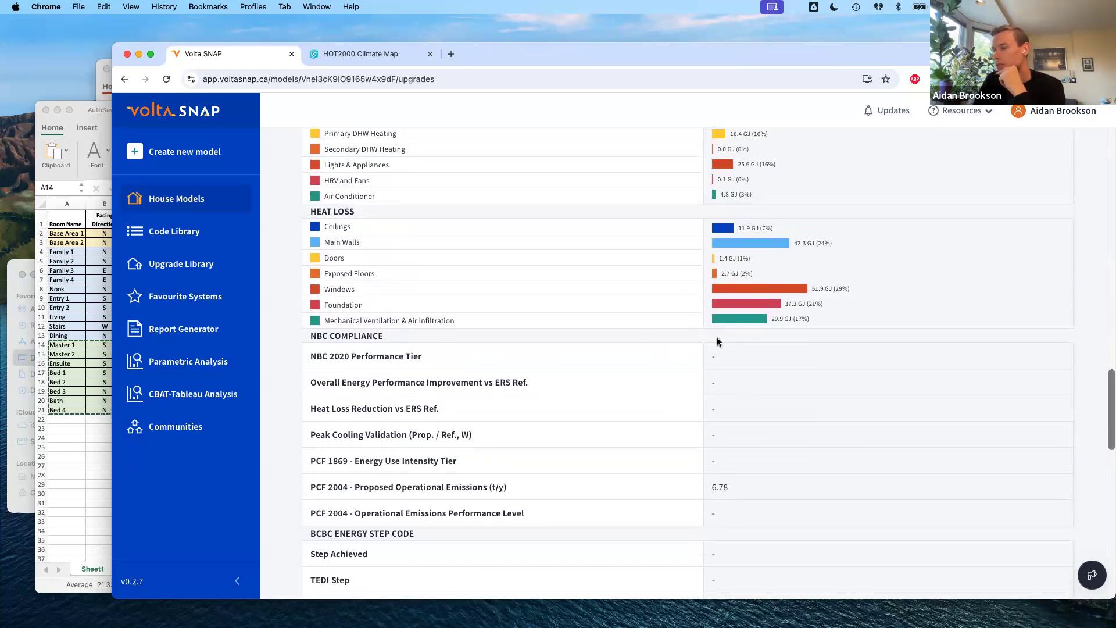
scroll(740, 490, down, 1)
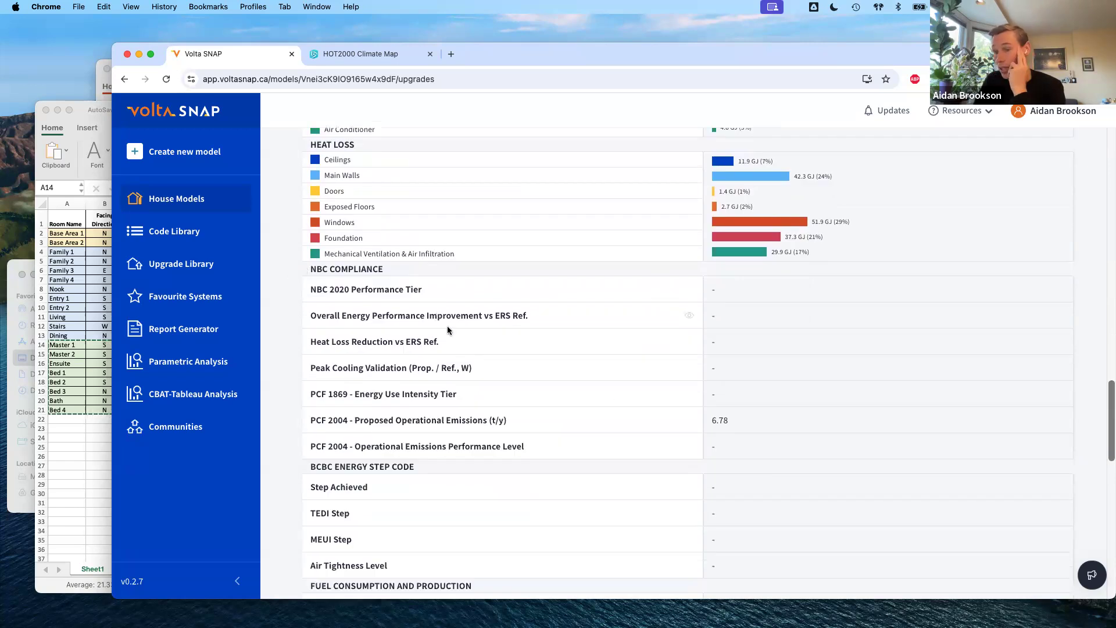
scroll(448, 328, down, 2)
drag(311, 427, 768, 528)
click(359, 448)
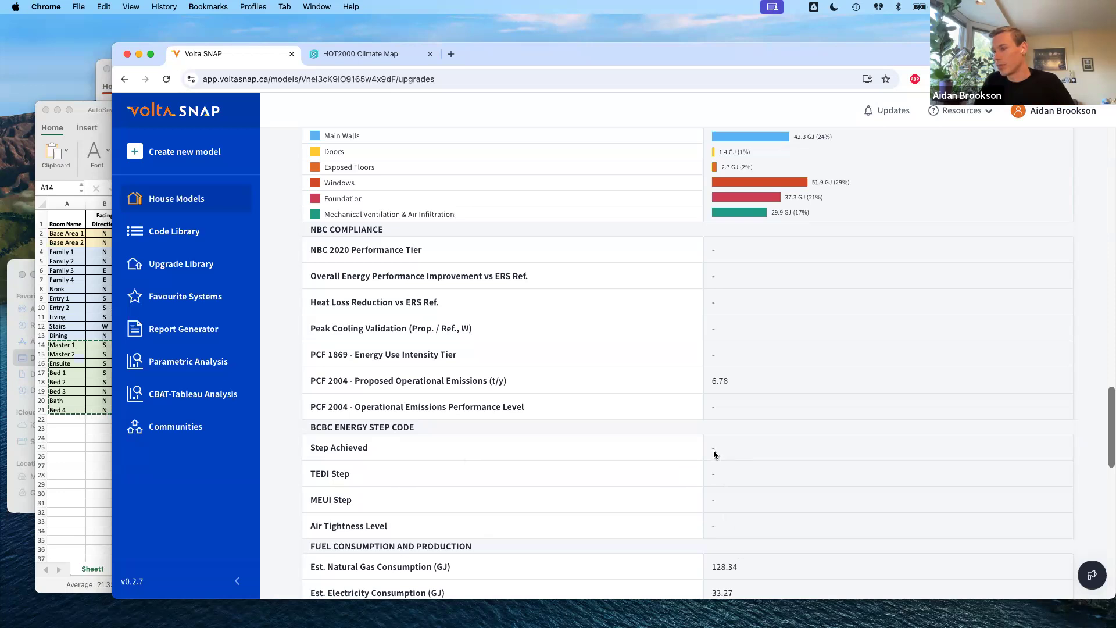
Review the fuel consumption and production, transportation and estimated costs results for the Existing Home.
scroll(714, 454, down, 3)
scroll(809, 450, down, 2)
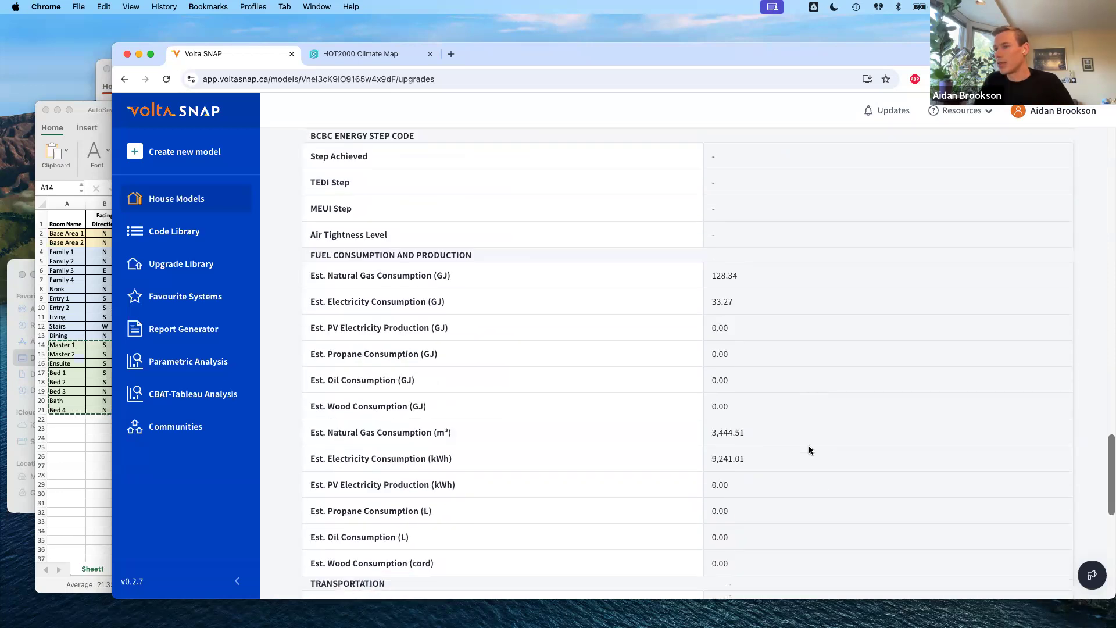
scroll(810, 450, down, 5)
scroll(721, 420, down, 2)
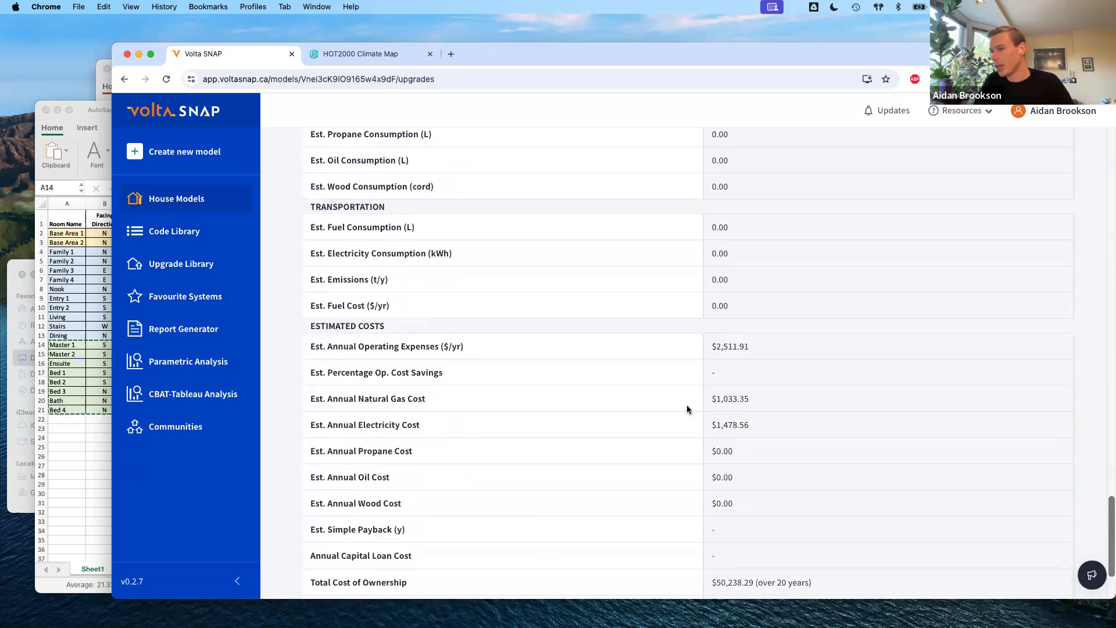
scroll(747, 463, down, 2)
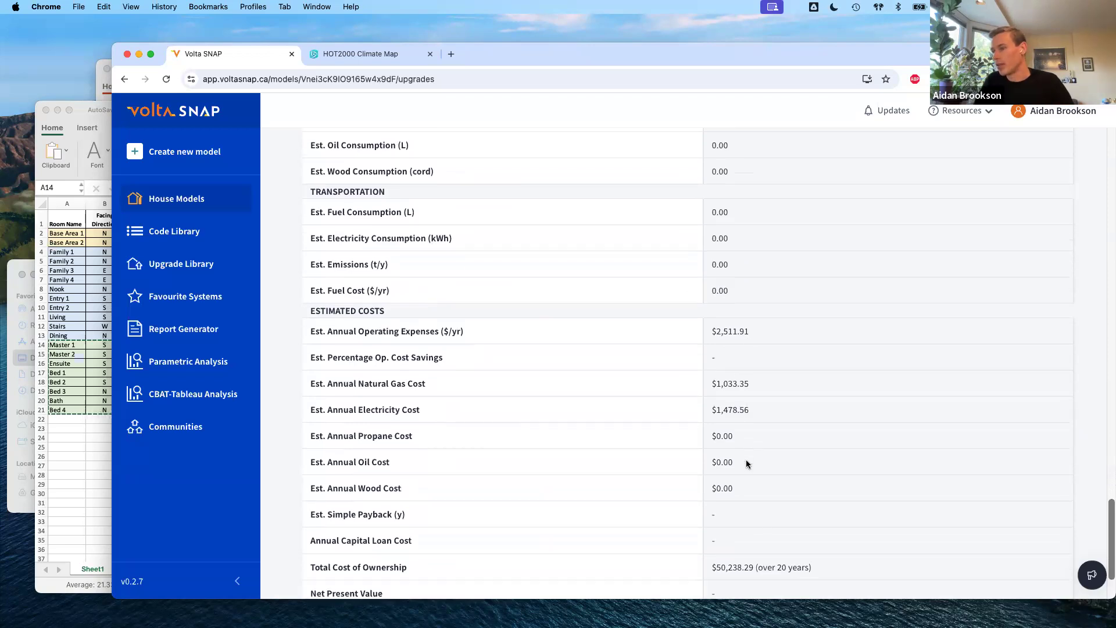
Create a new upgrade package named Air sealing + Attic.
scroll(745, 464, up, 2)
scroll(776, 467, up, 20)
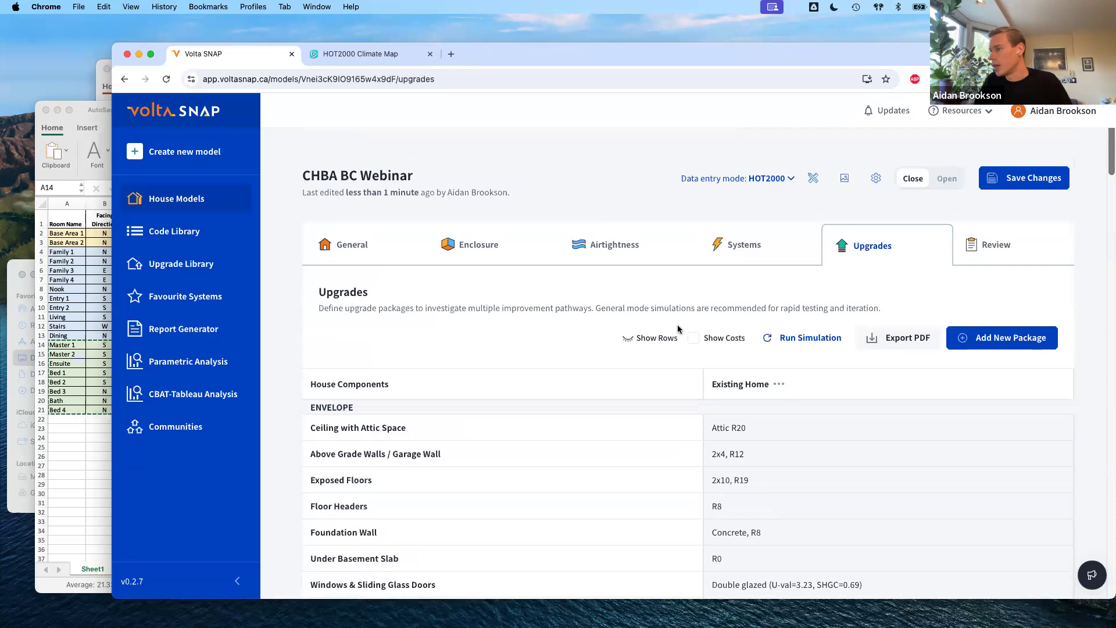
click(1002, 337)
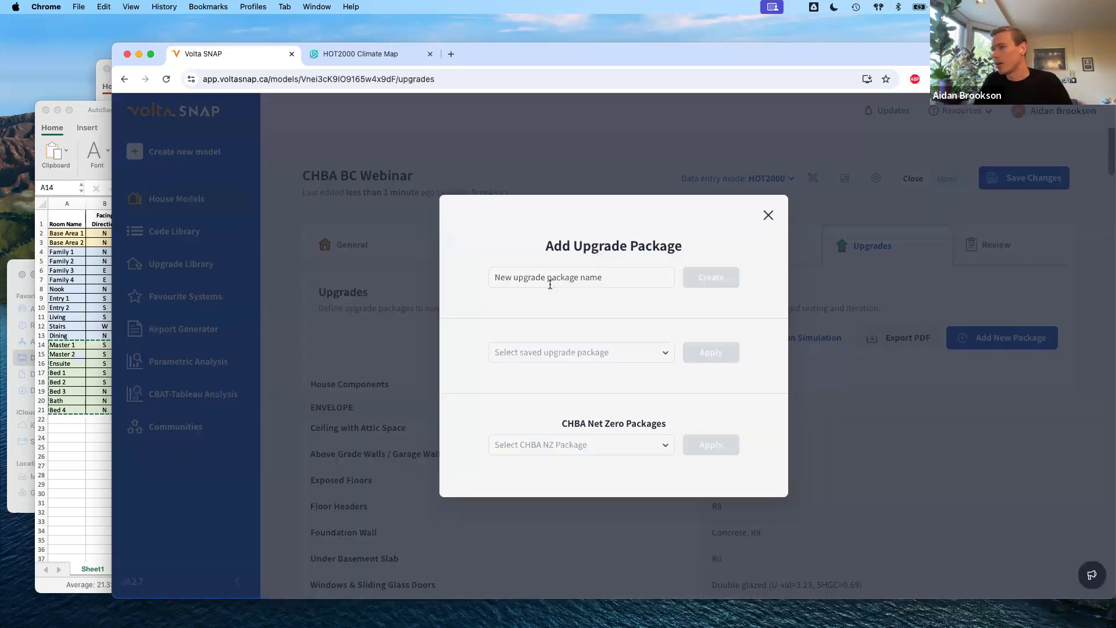
click(557, 277)
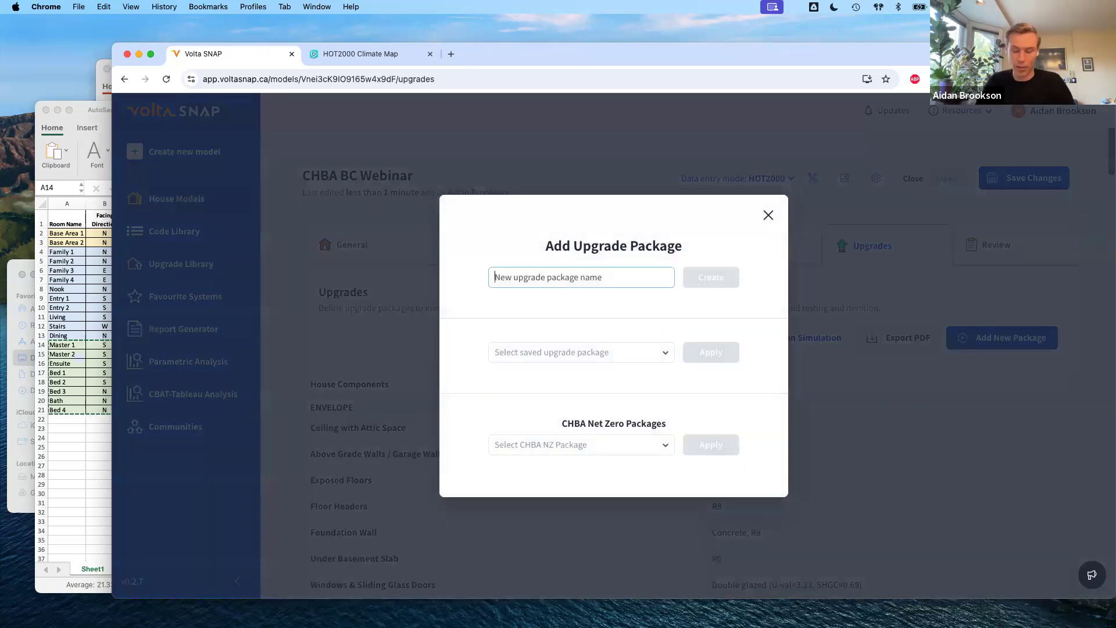
text(Air sealing )
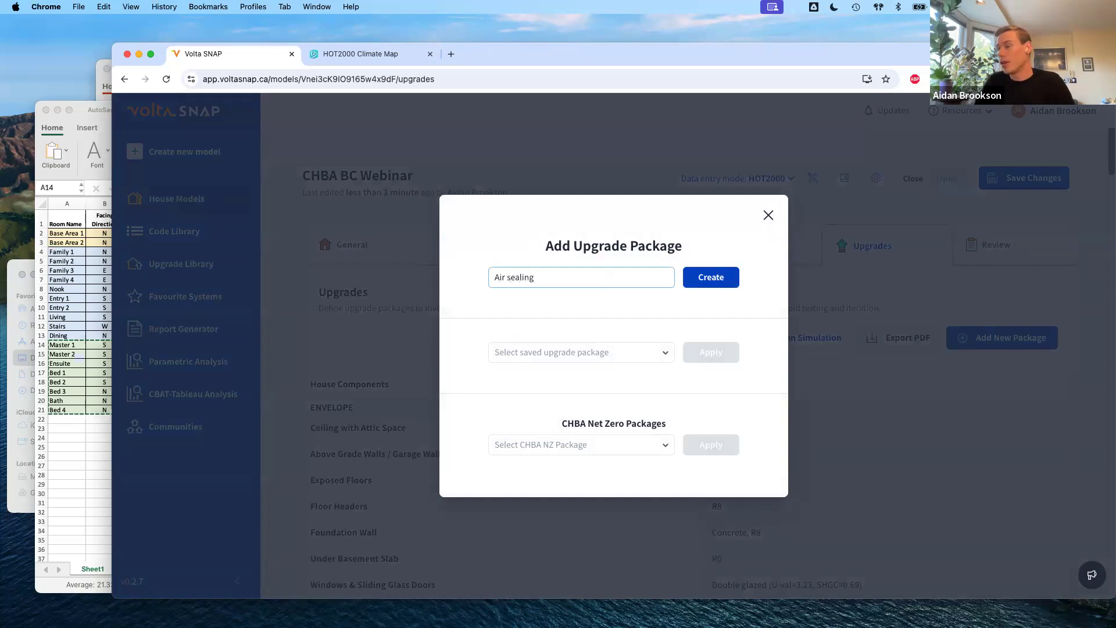
text(+ Ati)
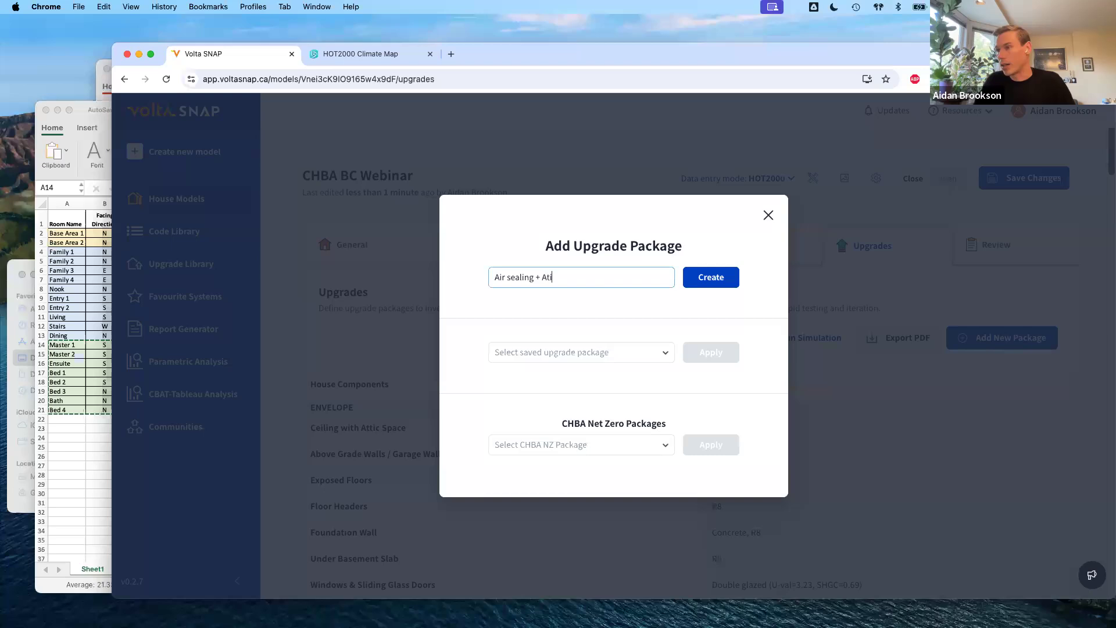
key(BackSpace)
text(tic)
click(720, 277)
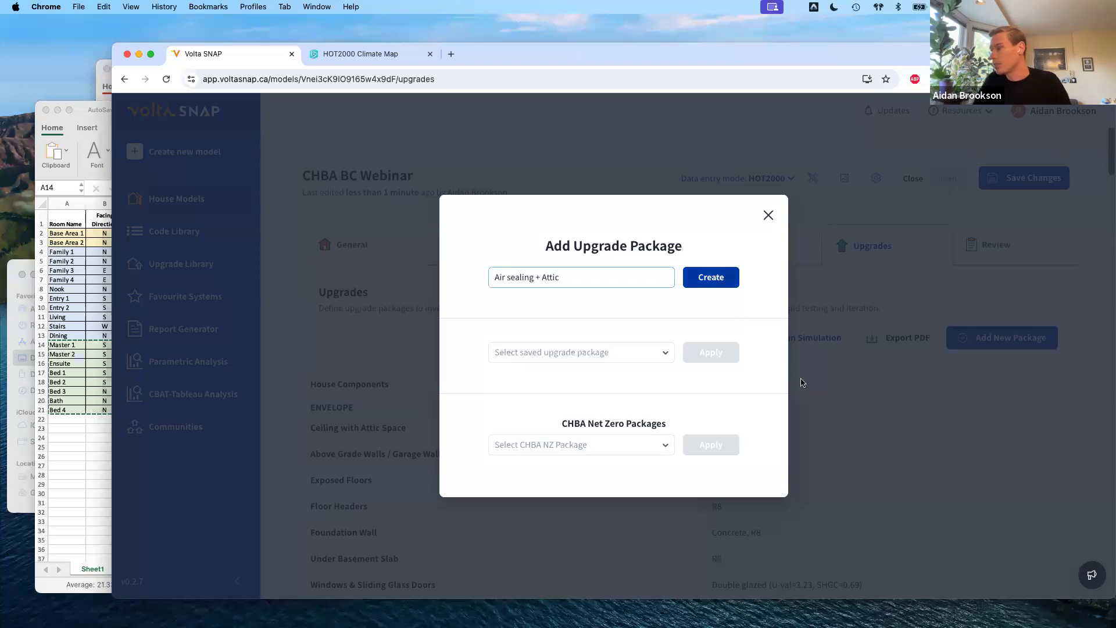
Start a ceiling upgrade in the Air sealing + Attic package for the Attic component and open a new ceiling code for it.
scroll(886, 467, down, 2)
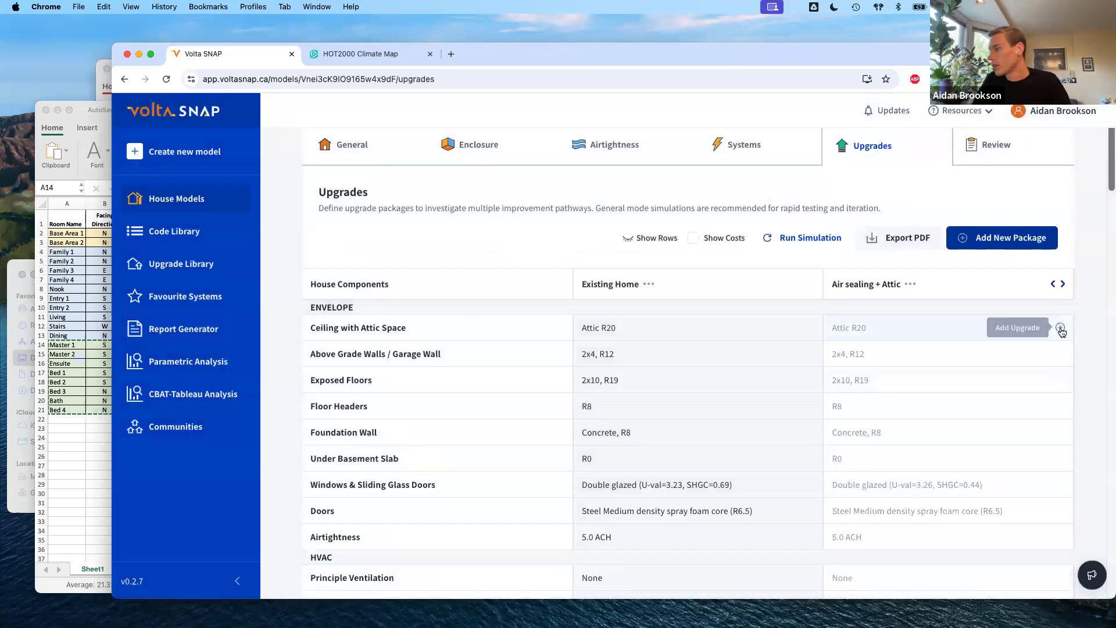
click(1023, 328)
click(691, 294)
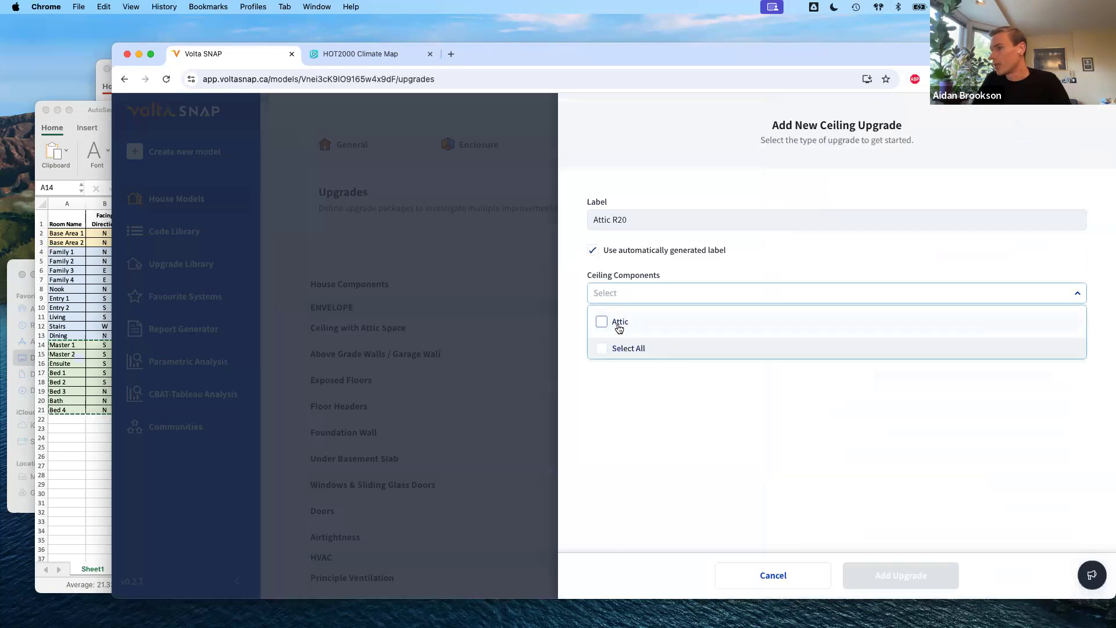
click(618, 324)
click(859, 340)
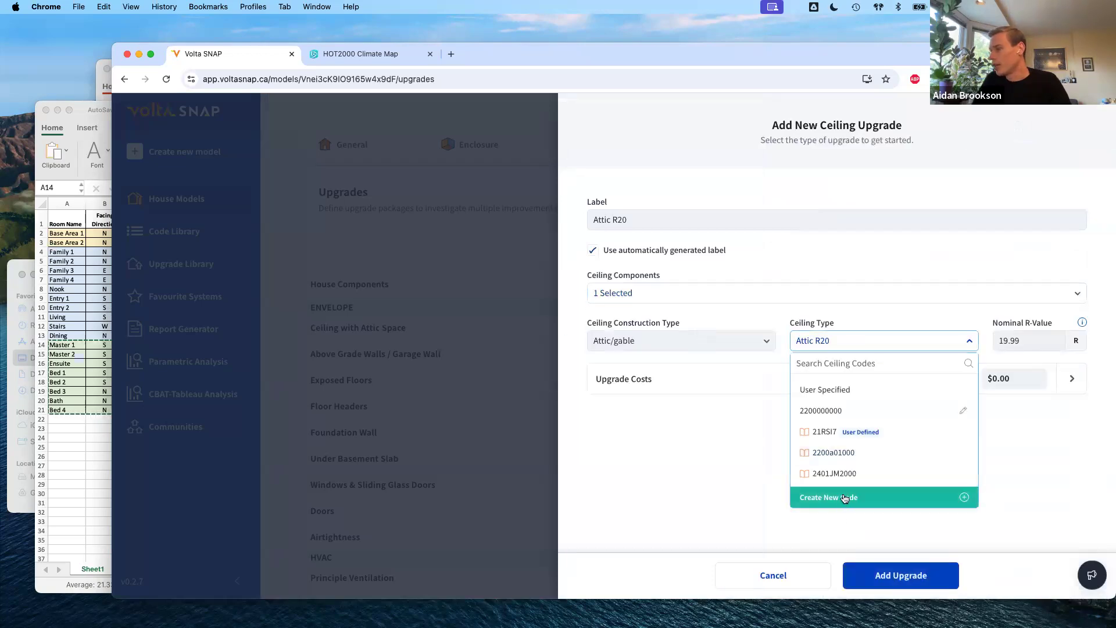
click(826, 497)
Define the new ceiling code's framing as Truss structure, 38x89 mm (2x4 in) Attic truss, with 600 mm (24 in) spacing.
scroll(934, 452, down, 3)
click(816, 282)
click(778, 251)
click(789, 248)
click(796, 306)
click(881, 340)
click(802, 328)
click(848, 419)
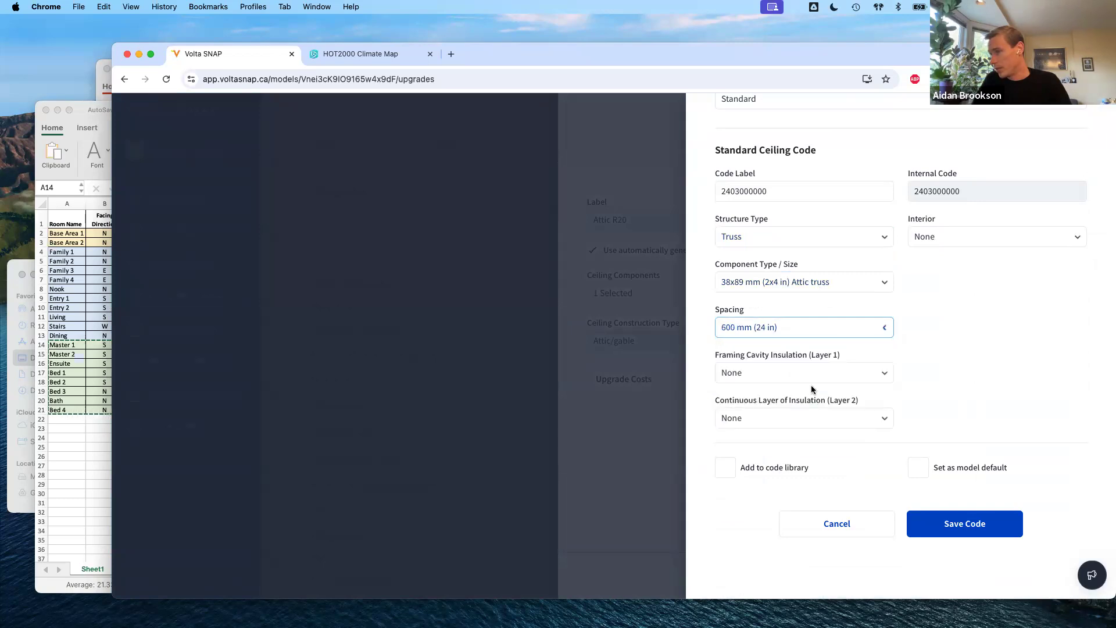
Set the framing cavity insulation to RSI 10.57 (R 60) Blown cellulose, save the code and add the ceiling upgrade.
click(815, 375)
scroll(815, 467, down, 7)
scroll(815, 471, up, 6)
scroll(808, 474, down, 3)
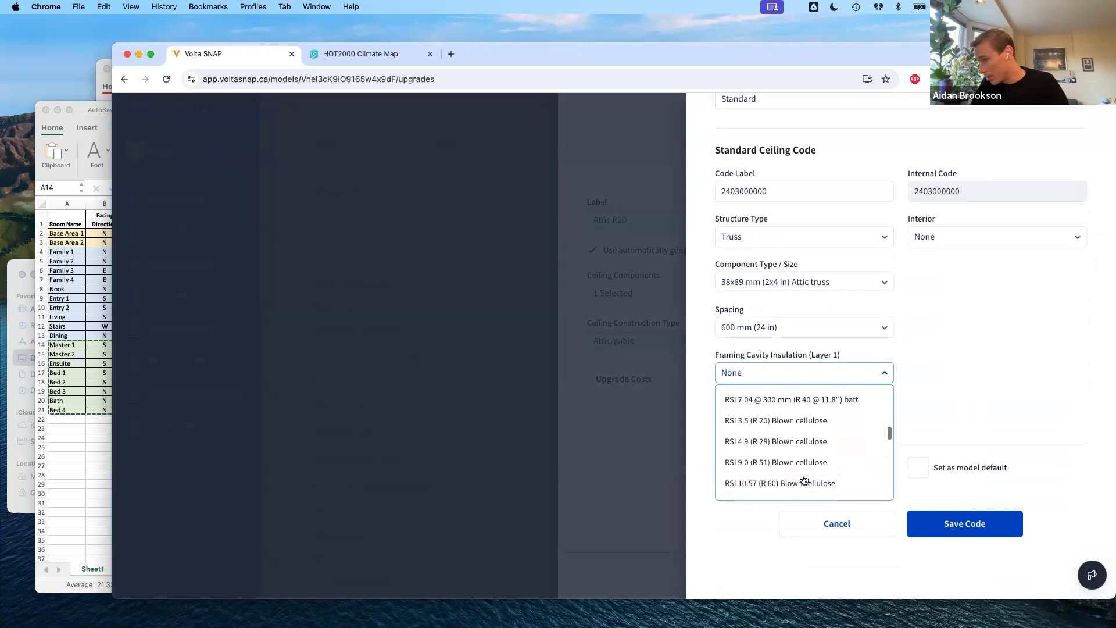
click(806, 483)
click(956, 523)
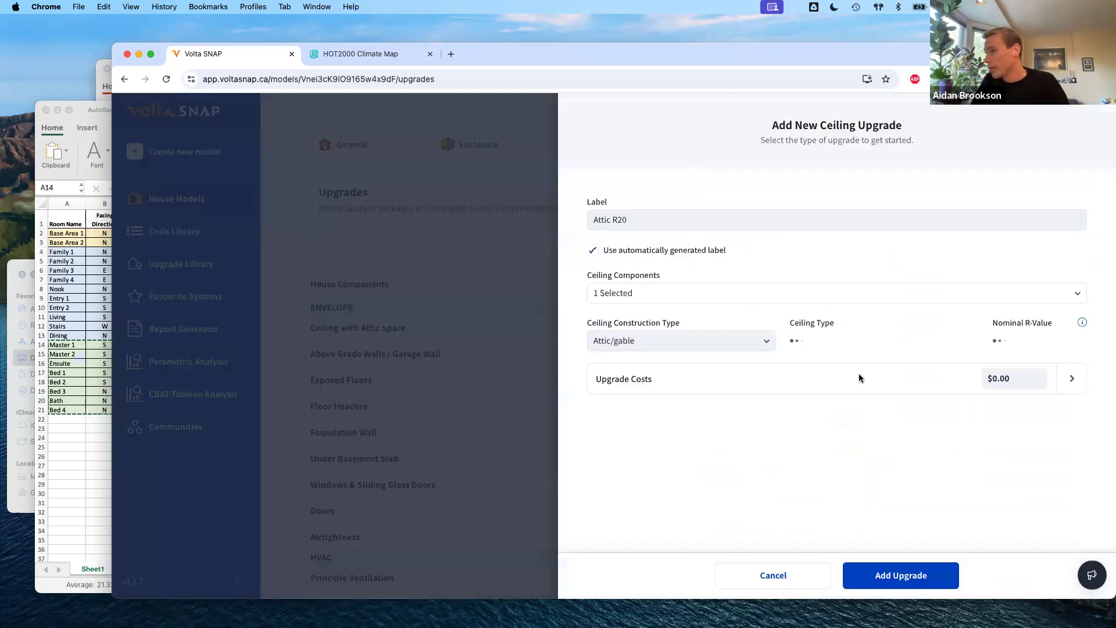
click(908, 578)
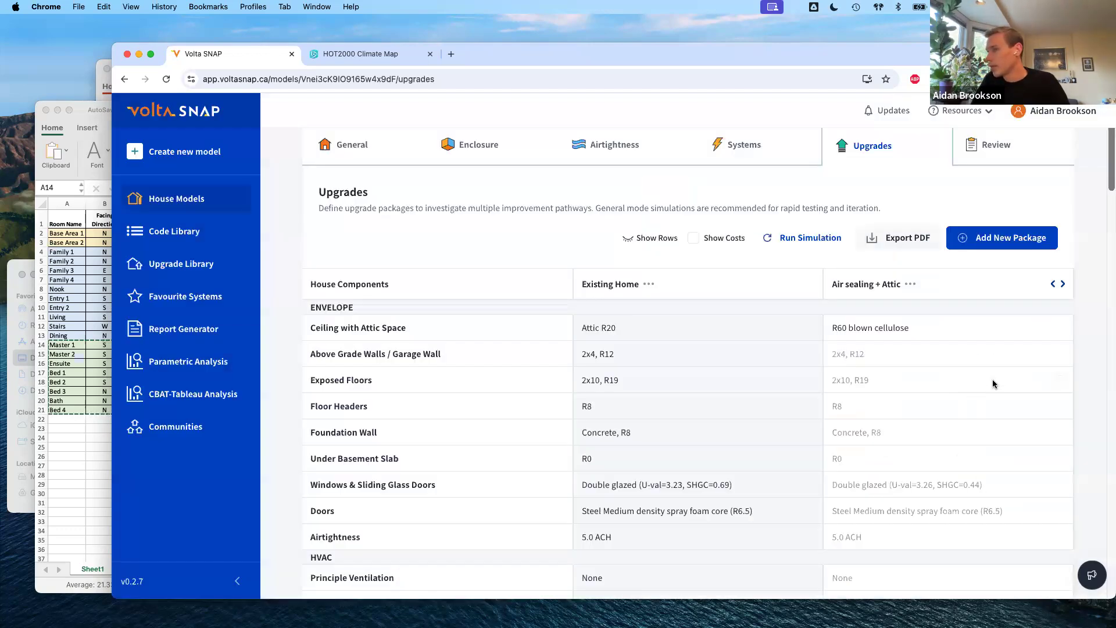
Add an airtightness upgrade to the Air sealing + Attic package with an air change rate of 2.50 ACH50.
scroll(1047, 506, down, 1)
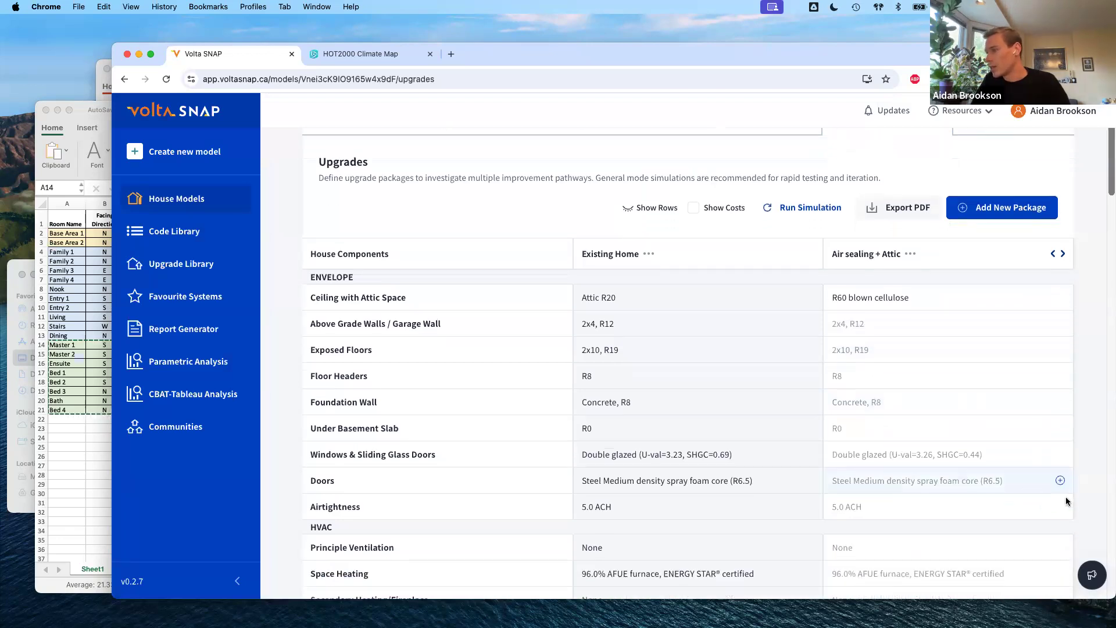
click(1060, 507)
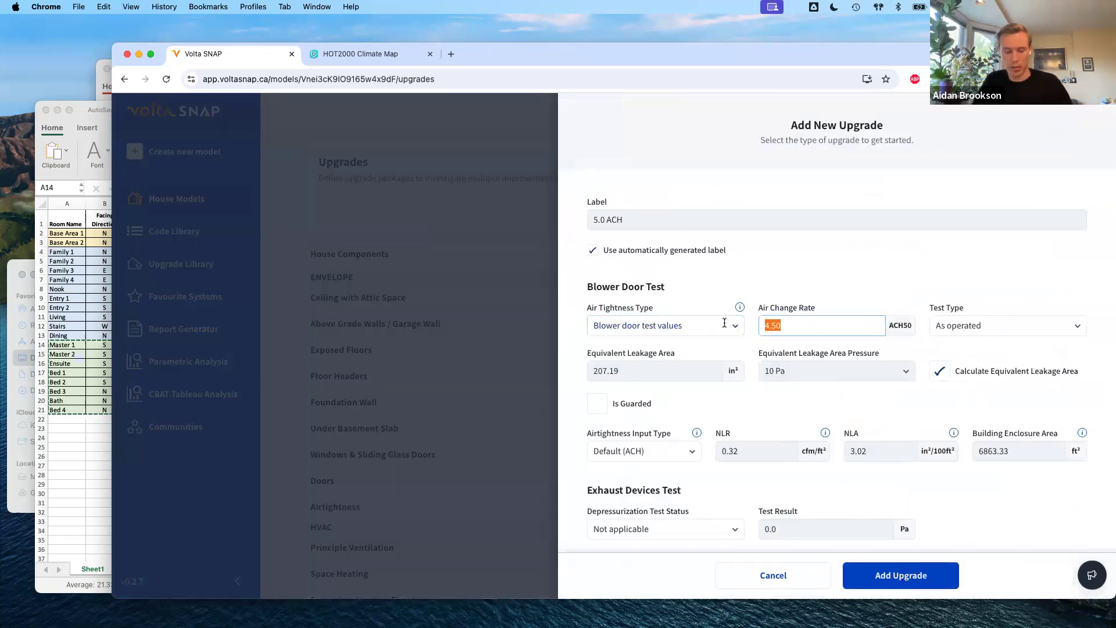
text(2.50)
click(661, 367)
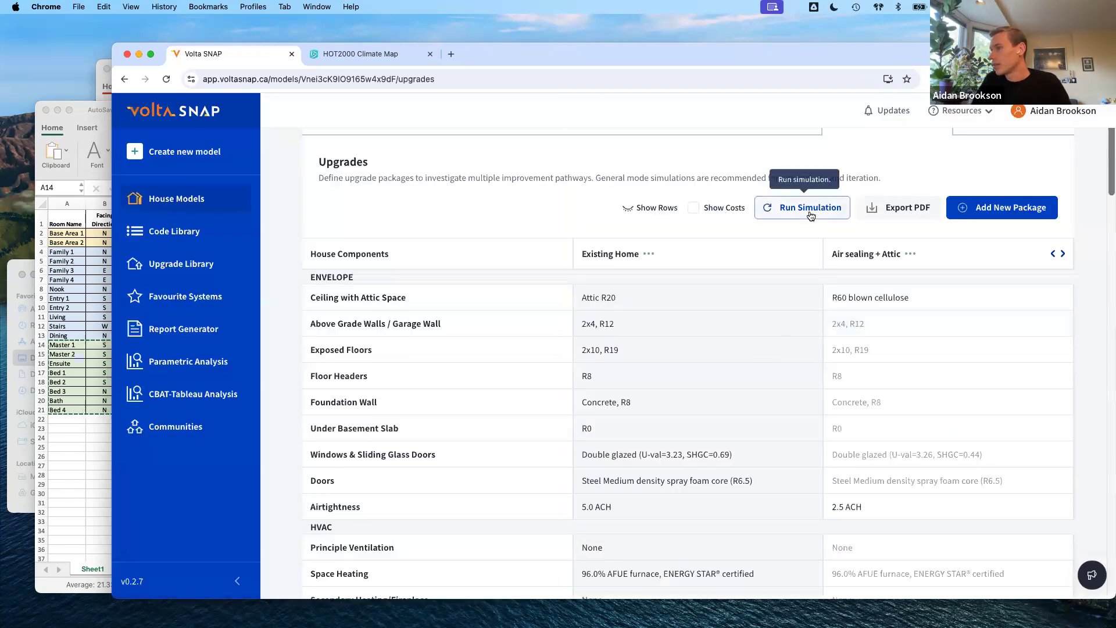
Examine the Air sealing + Attic package's simulation results against the existing home, including energy consumption reduction and CSA F280-12 design heat loss.
scroll(844, 485, down, 12)
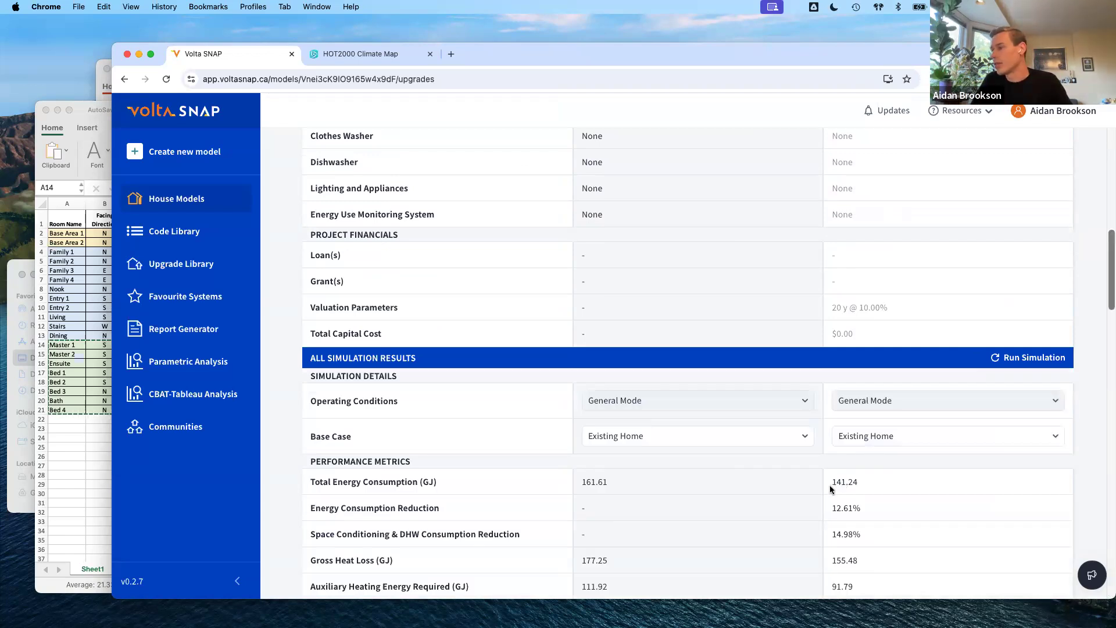
scroll(830, 489, down, 4)
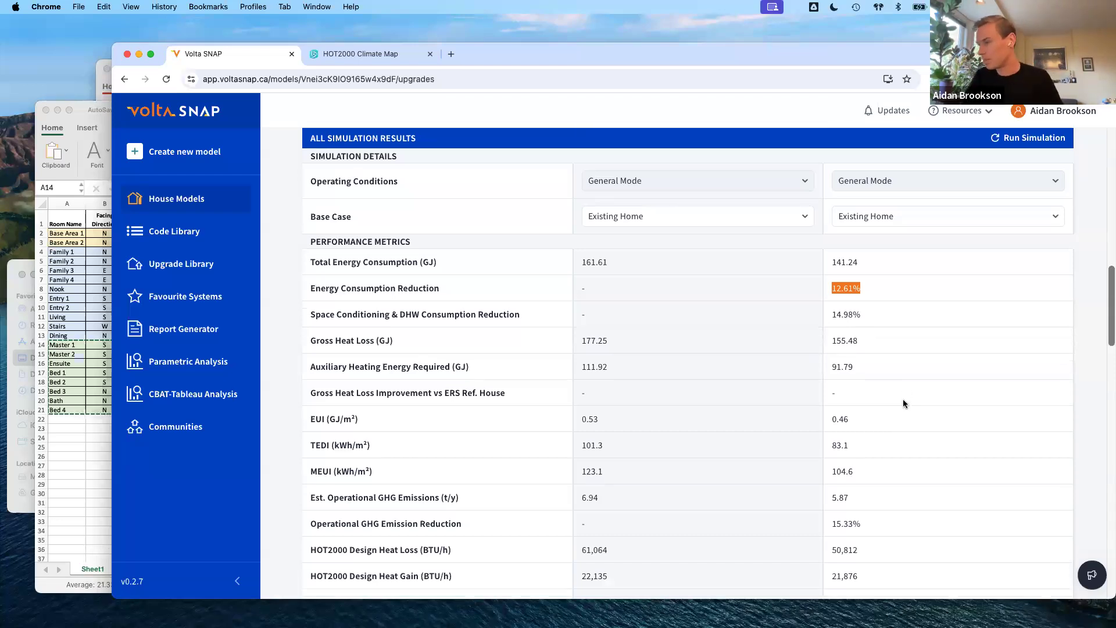
scroll(905, 396, down, 10)
scroll(902, 401, up, 3)
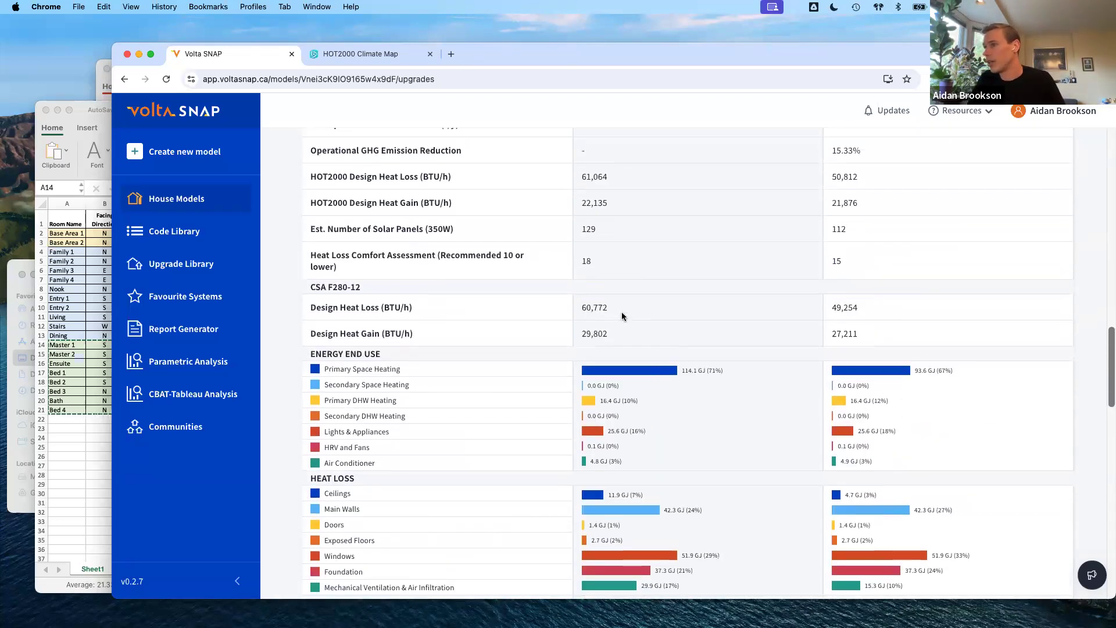
scroll(622, 314, up, 1)
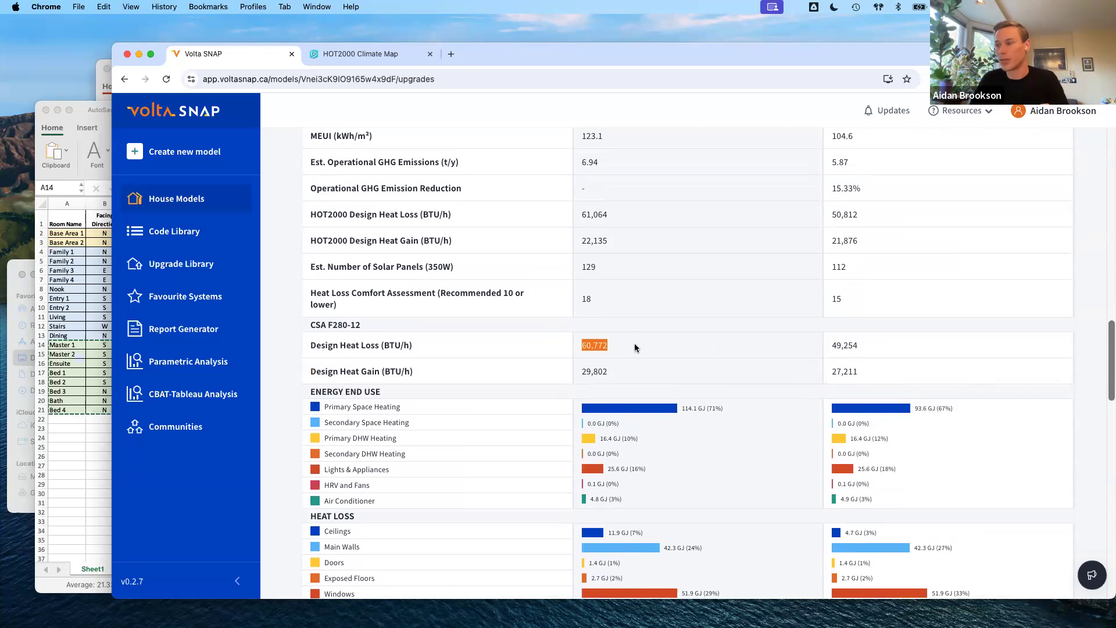
click(841, 355)
double_click(898, 348)
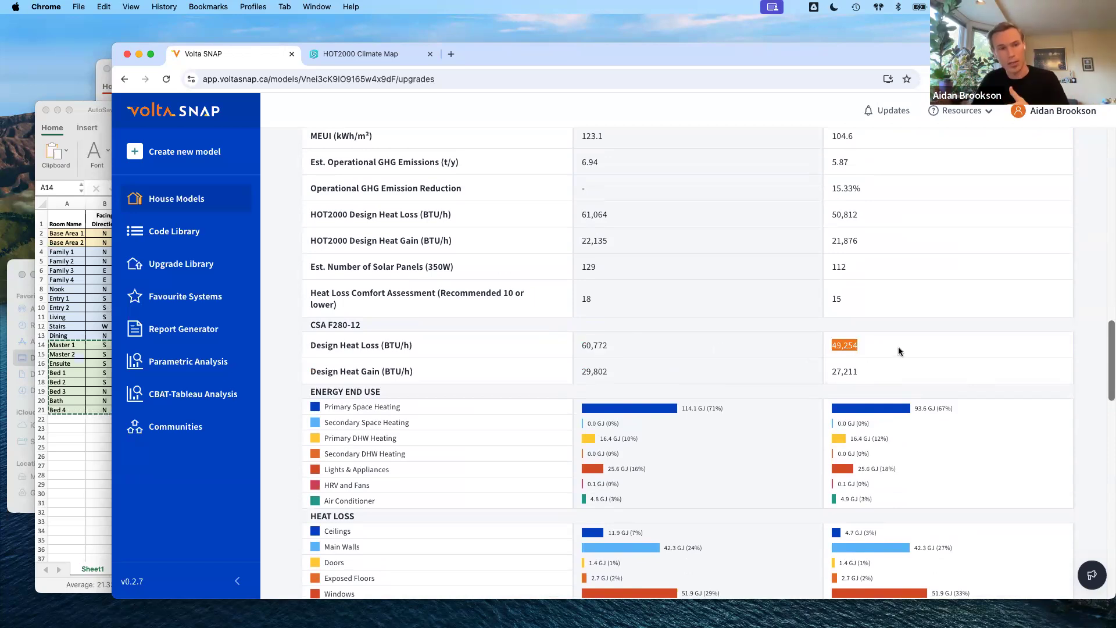
click(899, 347)
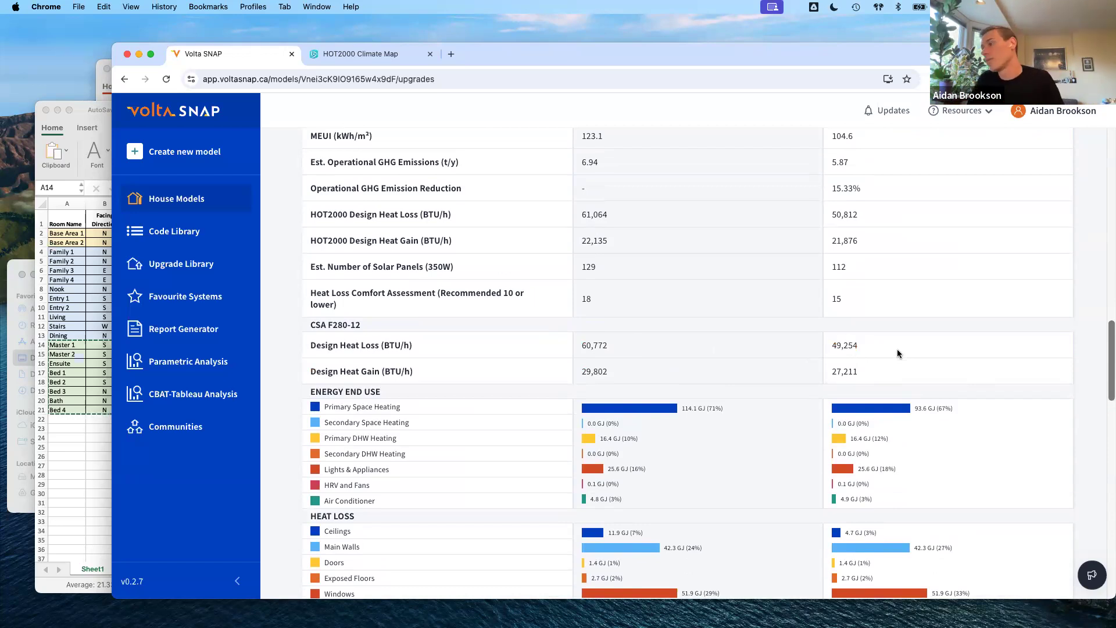
Duplicate the Air sealing + Attic package and rename the copy Deep Retrofit.
scroll(811, 412, up, 15)
scroll(812, 412, down, 4)
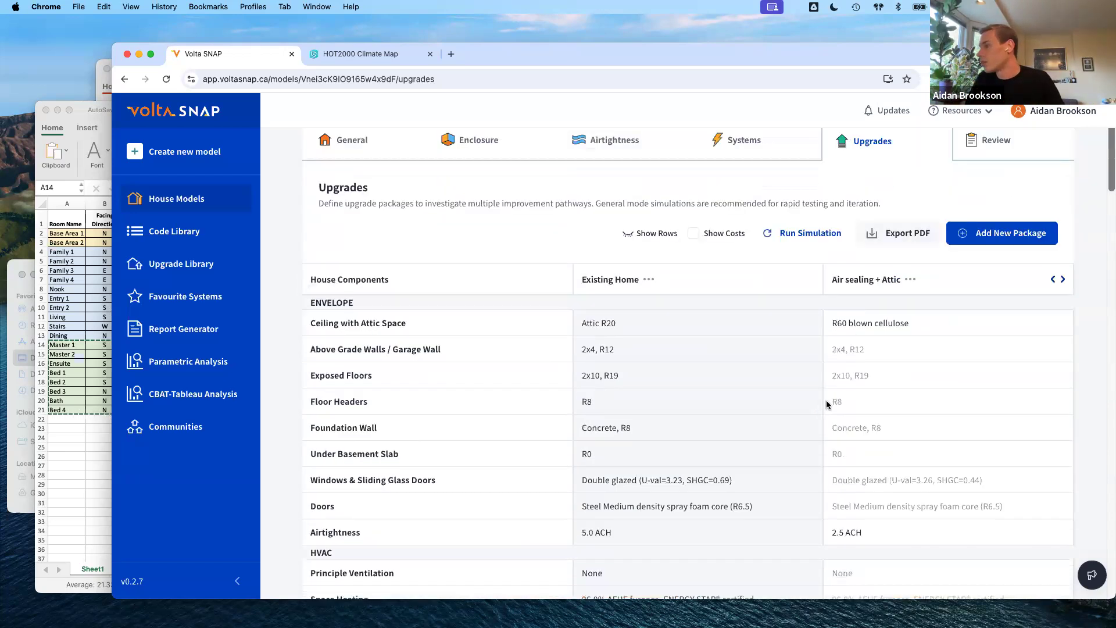
click(910, 205)
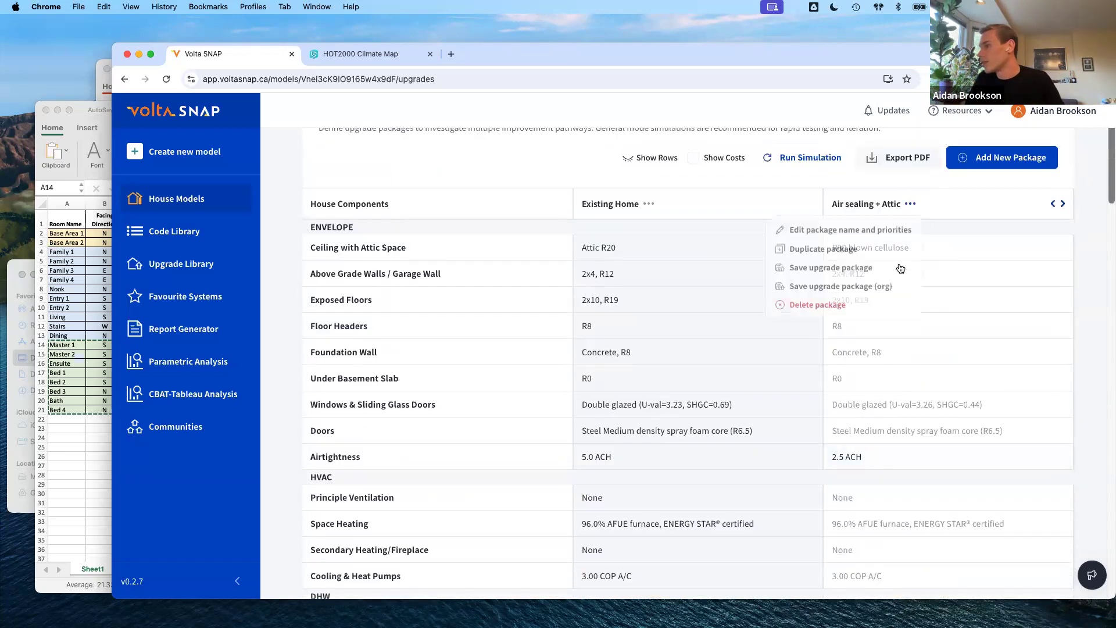
click(811, 250)
click(999, 204)
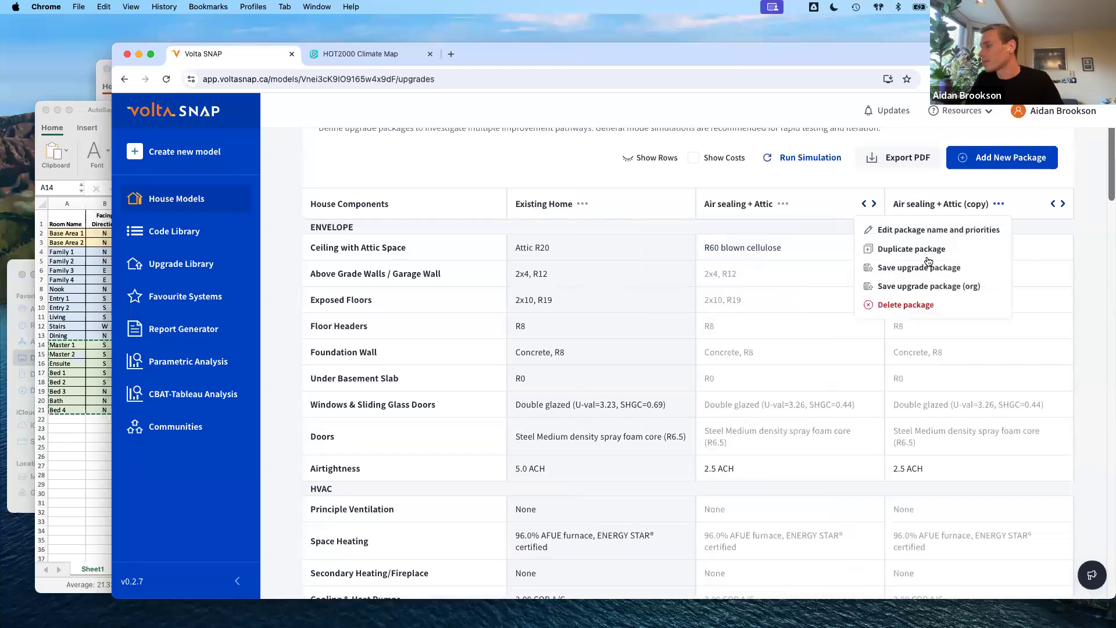
click(903, 230)
drag(843, 220, 718, 220)
text(Deep Retrofit)
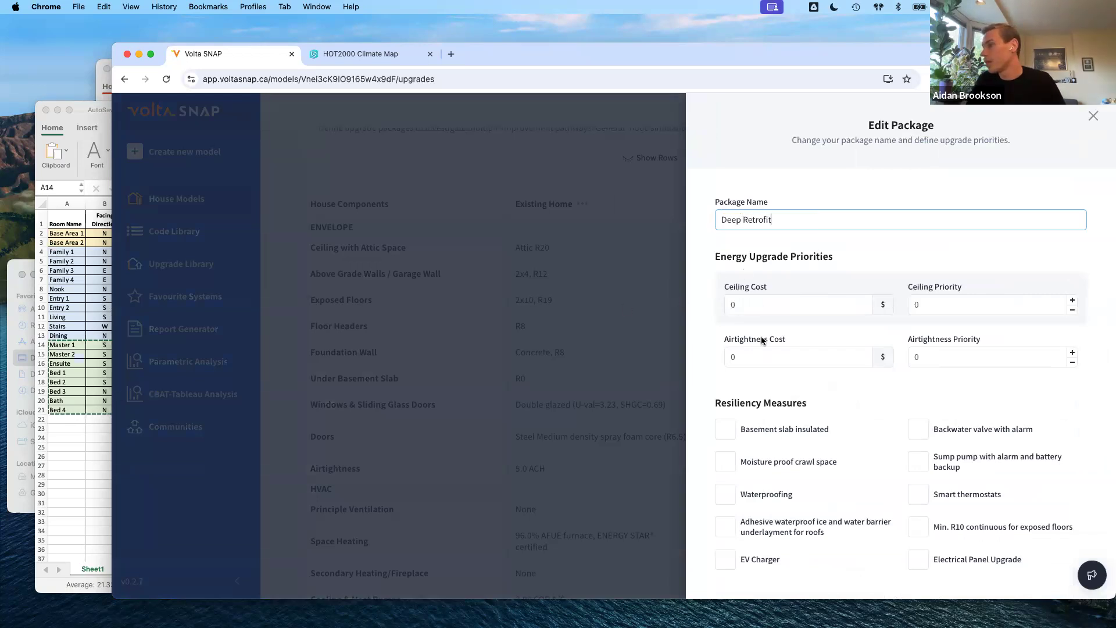
scroll(761, 336, down, 4)
click(941, 523)
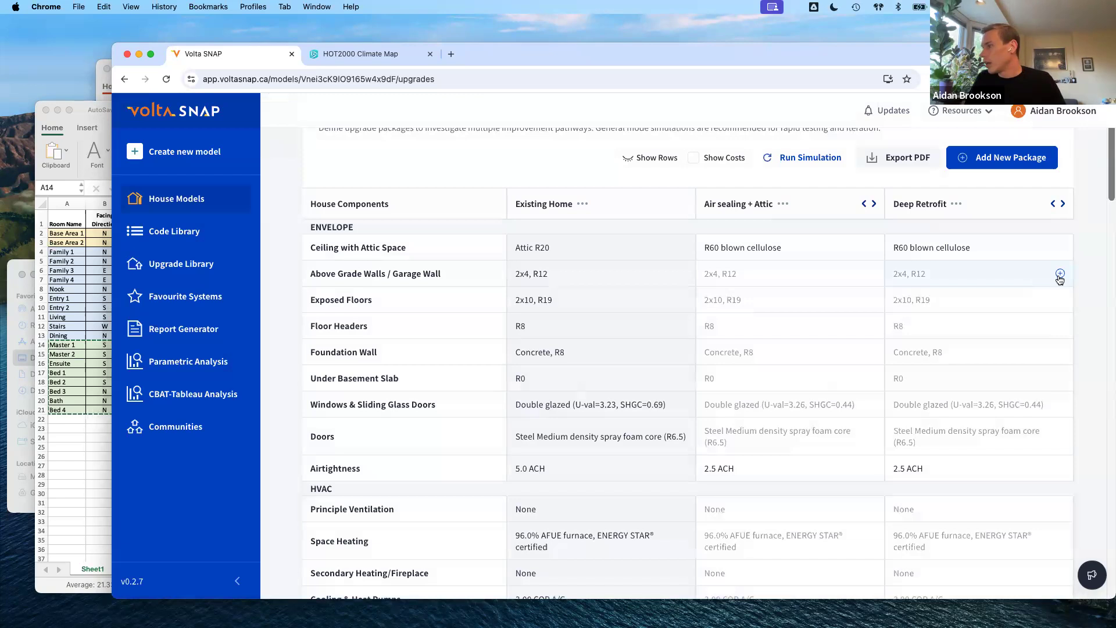
Start an above grade wall upgrade in the Deep Retrofit package for all wall components and open a new wall code for it.
click(1060, 274)
click(700, 296)
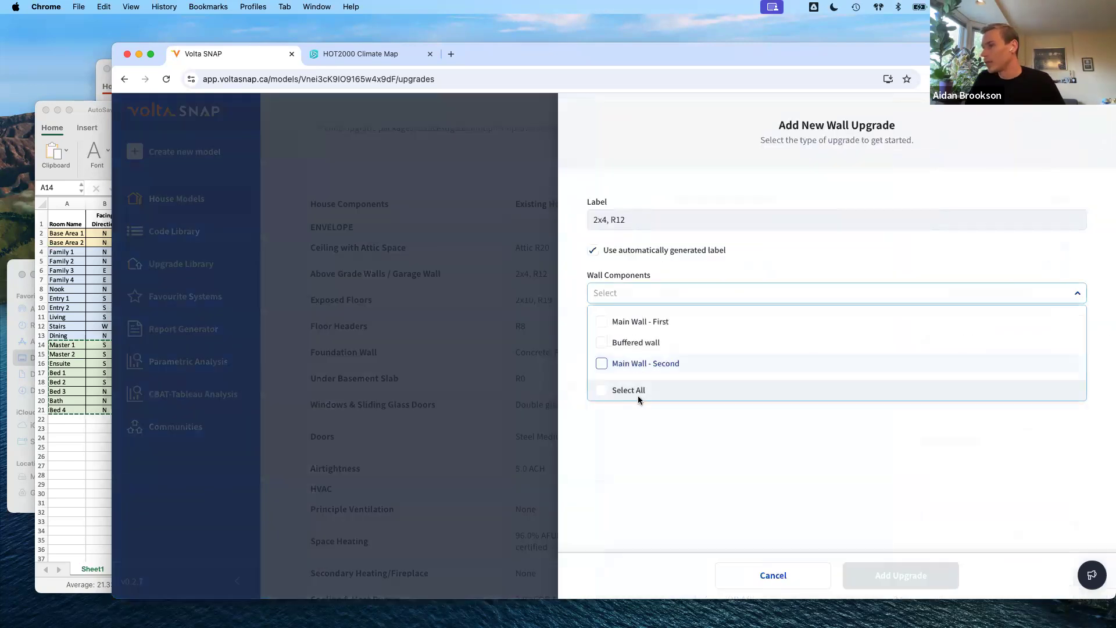
click(636, 390)
click(654, 343)
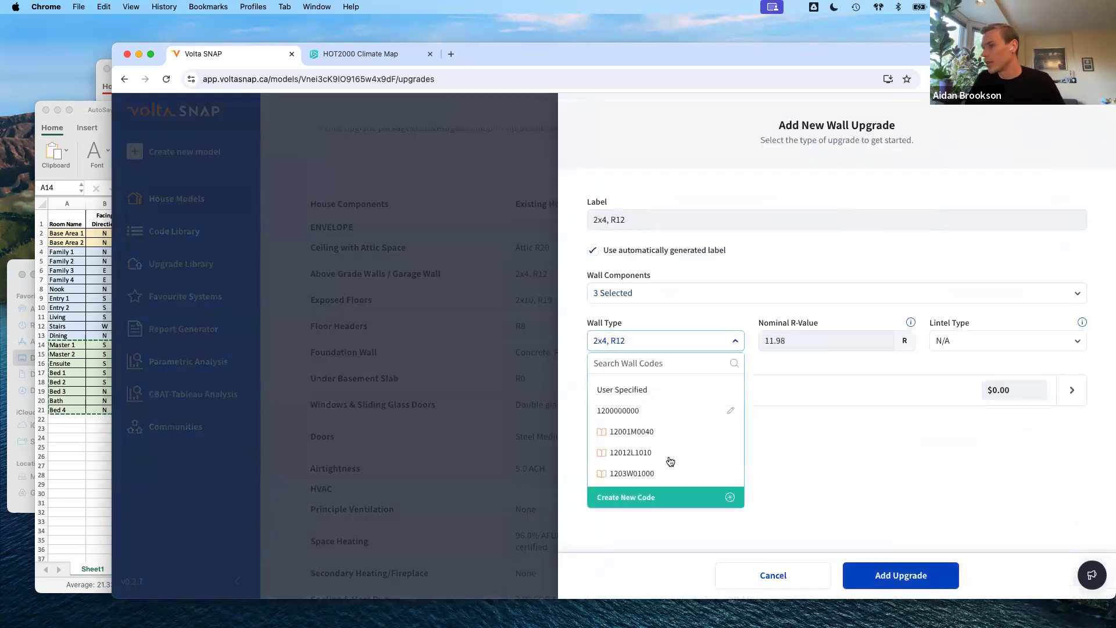
scroll(663, 495, down, 1)
click(663, 494)
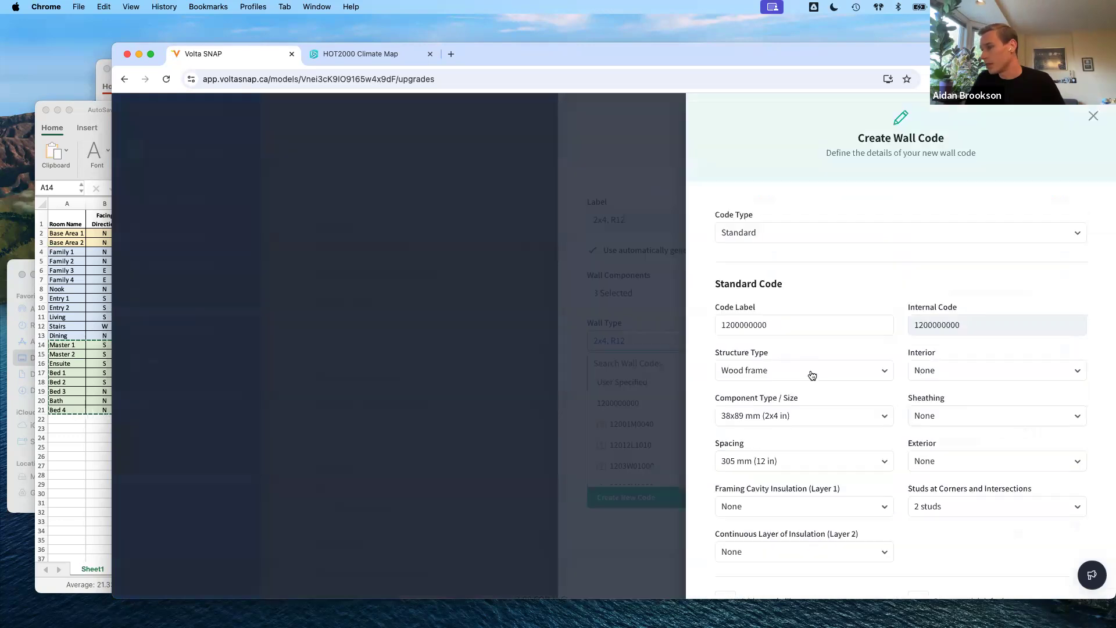
Set the new wall code's spacing to 400 mm (16 in) and its framing cavity insulation to RSI 2.11 @ 89 mm (R 12 @ 3.5'') batt.
scroll(813, 378, down, 1)
click(817, 428)
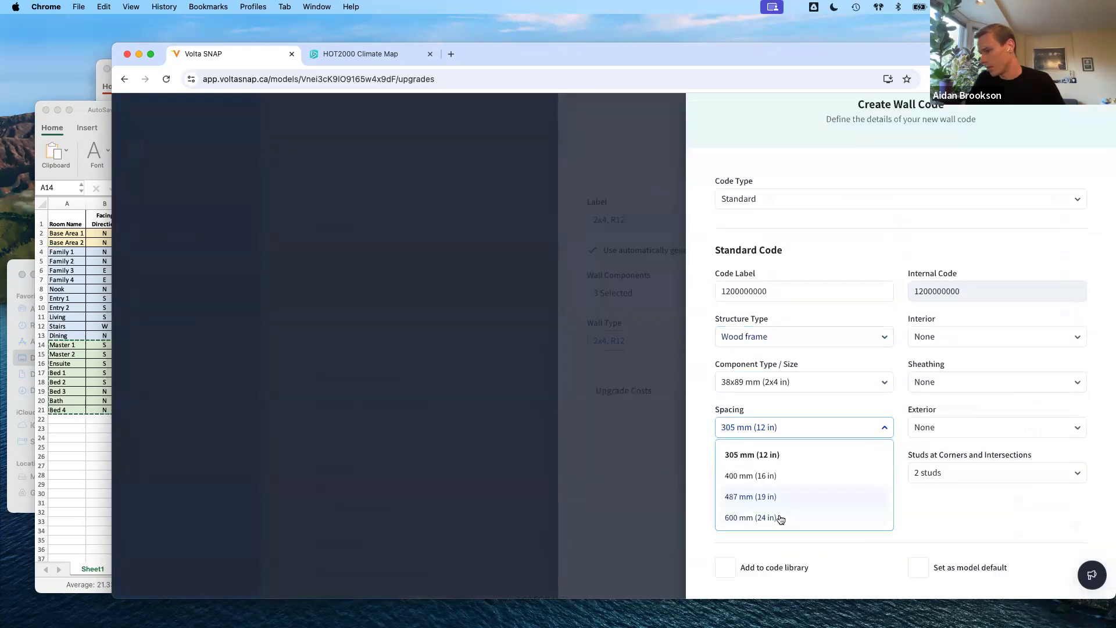
click(778, 476)
scroll(912, 476, down, 3)
click(821, 366)
scroll(832, 428, down, 1)
click(802, 417)
Set the wall code's continuous insulation layer to 50 mm (2 in) EPS II, save the code and add the wall upgrade.
click(804, 411)
scroll(823, 494, down, 2)
scroll(823, 494, down, 2)
click(806, 495)
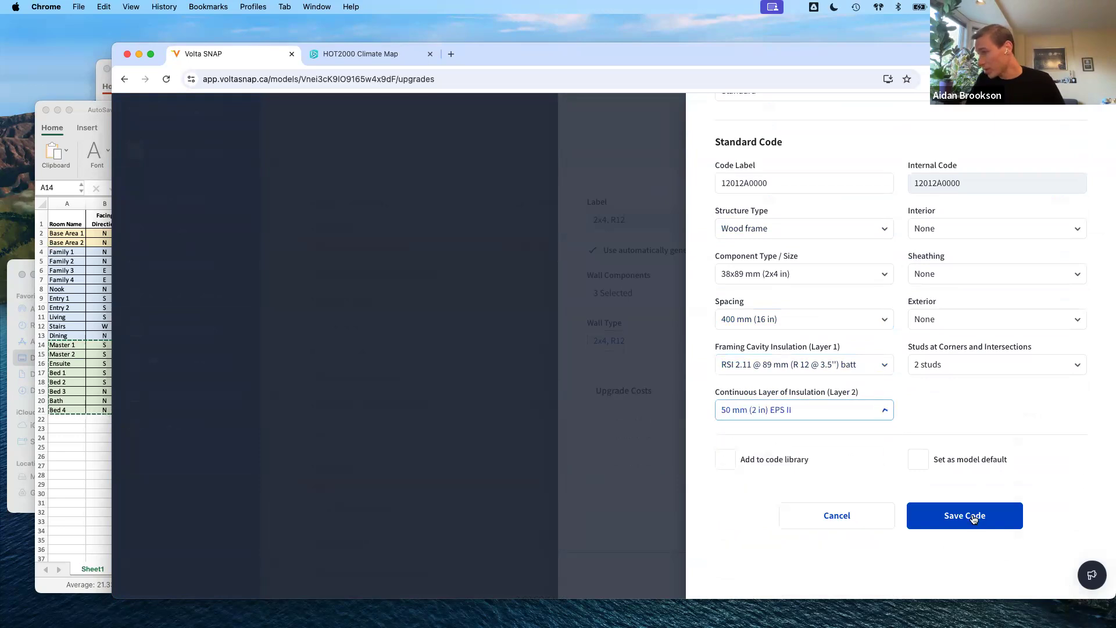
click(975, 518)
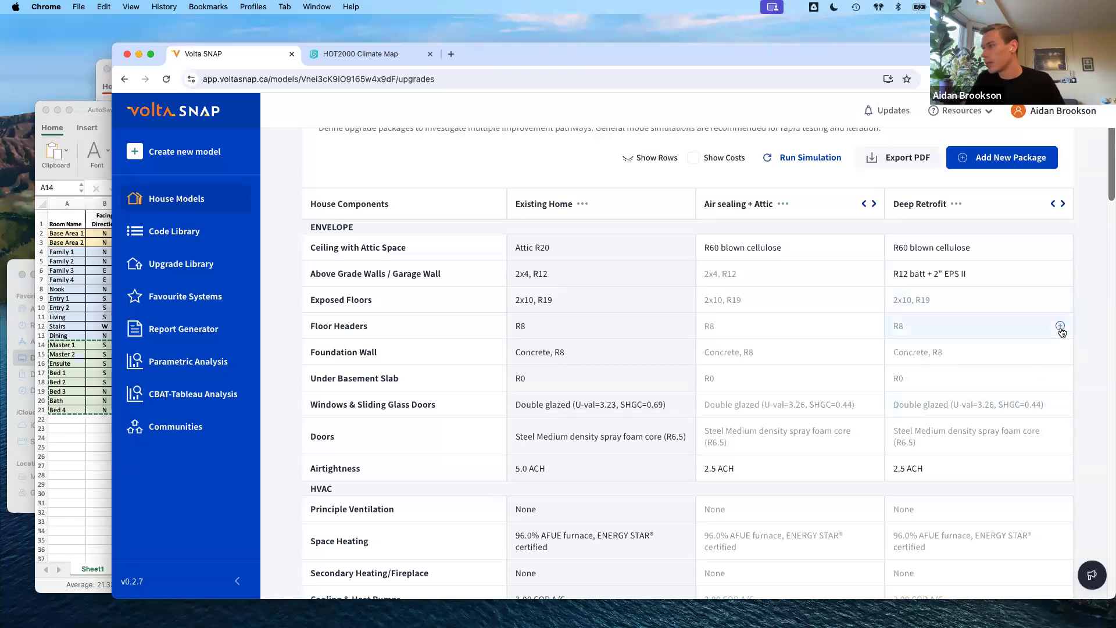
Start a floor header upgrade in the Deep Retrofit package for all floor header components and open a new floor header code.
click(662, 292)
click(627, 385)
click(621, 295)
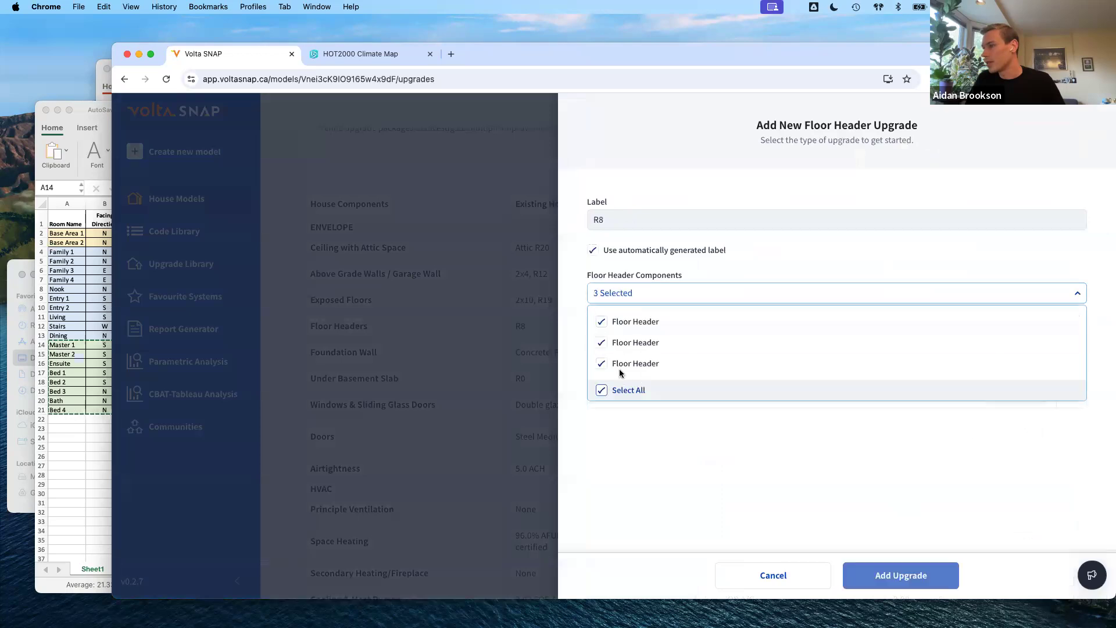
click(608, 340)
click(667, 497)
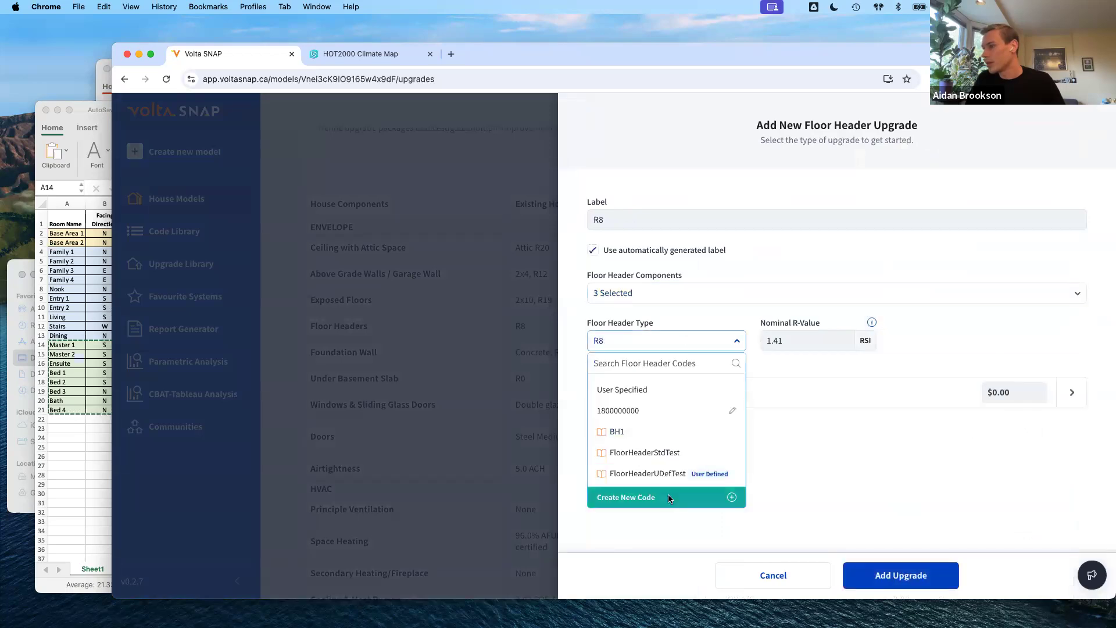
Set the floor header code's framing cavity insulation to RSI 1.41 @ 64 mm (R 8 @ 2.5'') batt.
scroll(871, 442, down, 2)
click(825, 459)
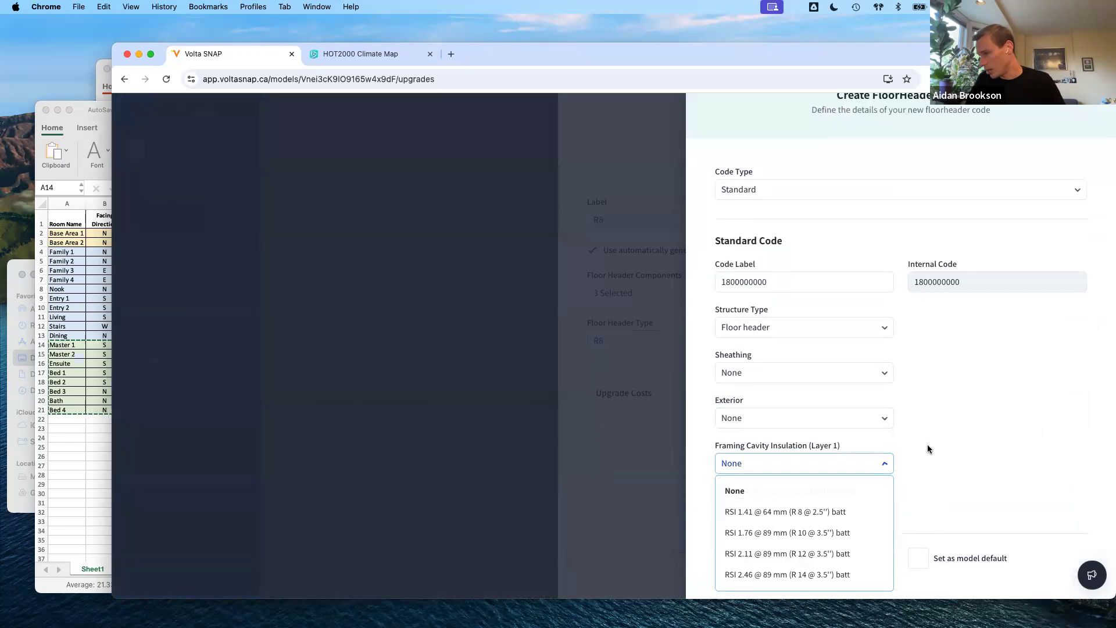
scroll(821, 514, down, 1)
click(849, 491)
Set the floor header code's continuous insulation layer to 50 mm (2 in) EPS II, save the code and add the floor header upgrade.
click(810, 486)
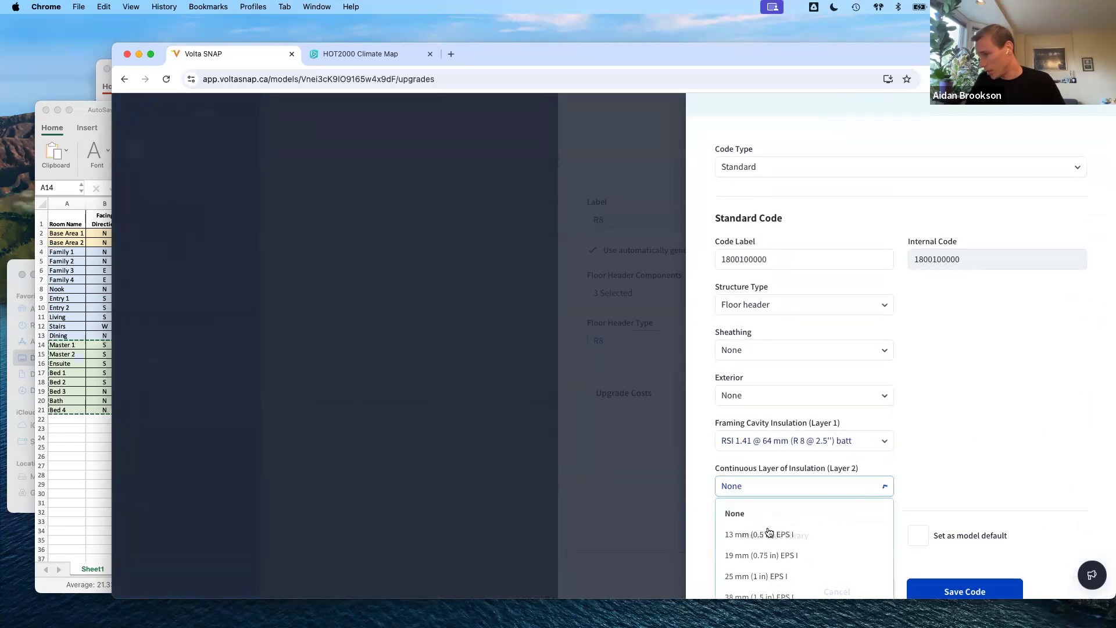
scroll(999, 443, down, 2)
scroll(871, 505, down, 2)
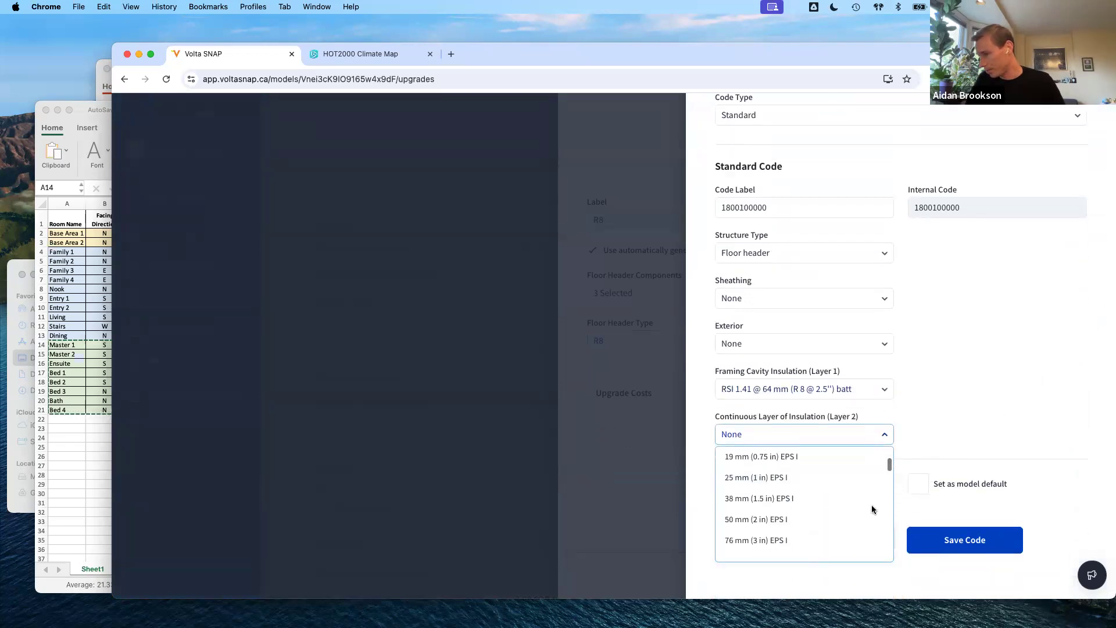
scroll(872, 508, down, 2)
click(802, 529)
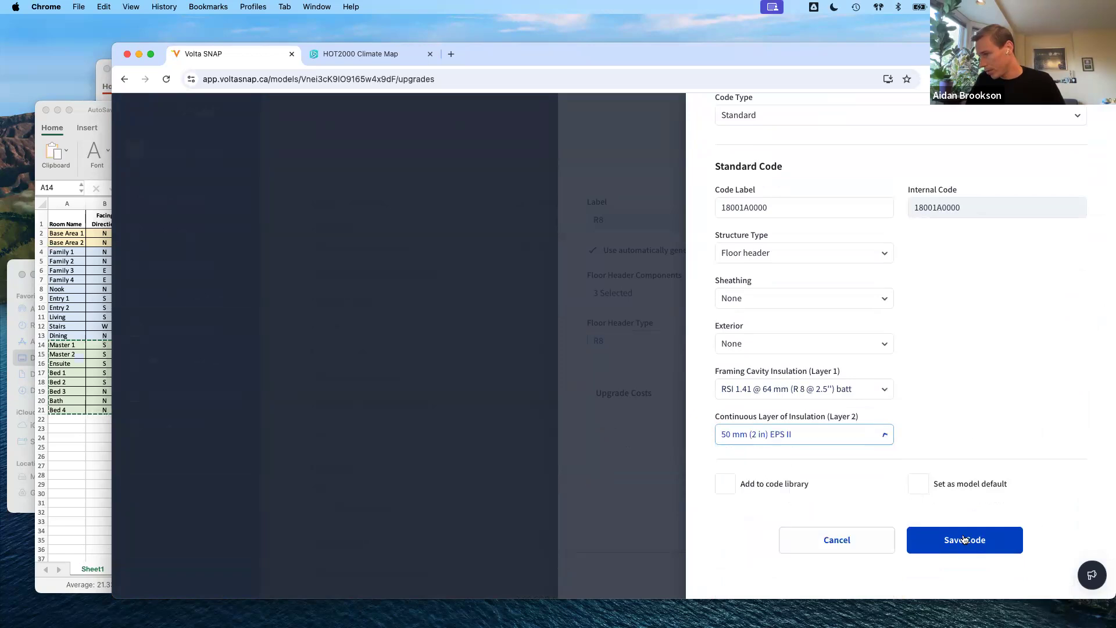
click(960, 539)
click(922, 577)
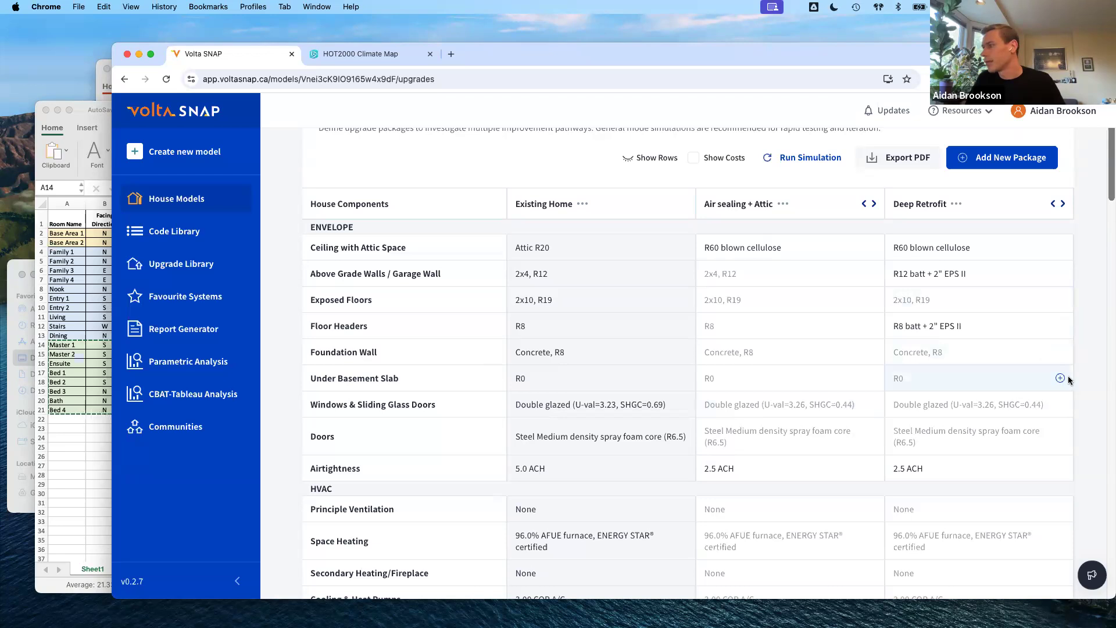
Start a basement upgrade in the Deep Retrofit package for all basement components, using 2x6BIW as the interior basement wall insulation.
click(1015, 379)
click(650, 294)
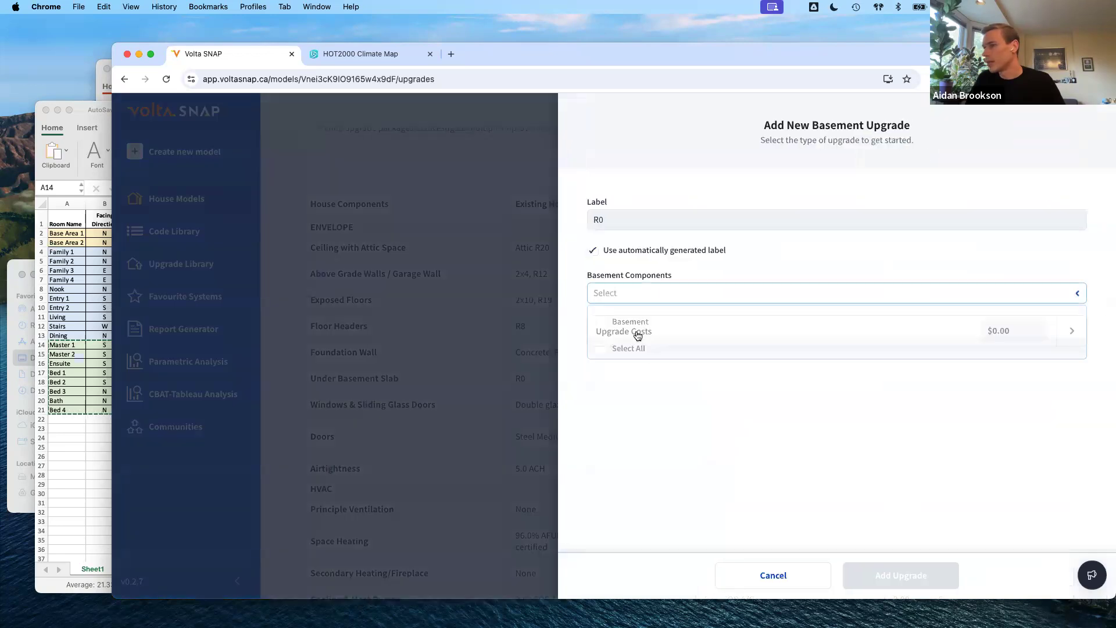
click(635, 346)
click(619, 421)
scroll(648, 404, down, 2)
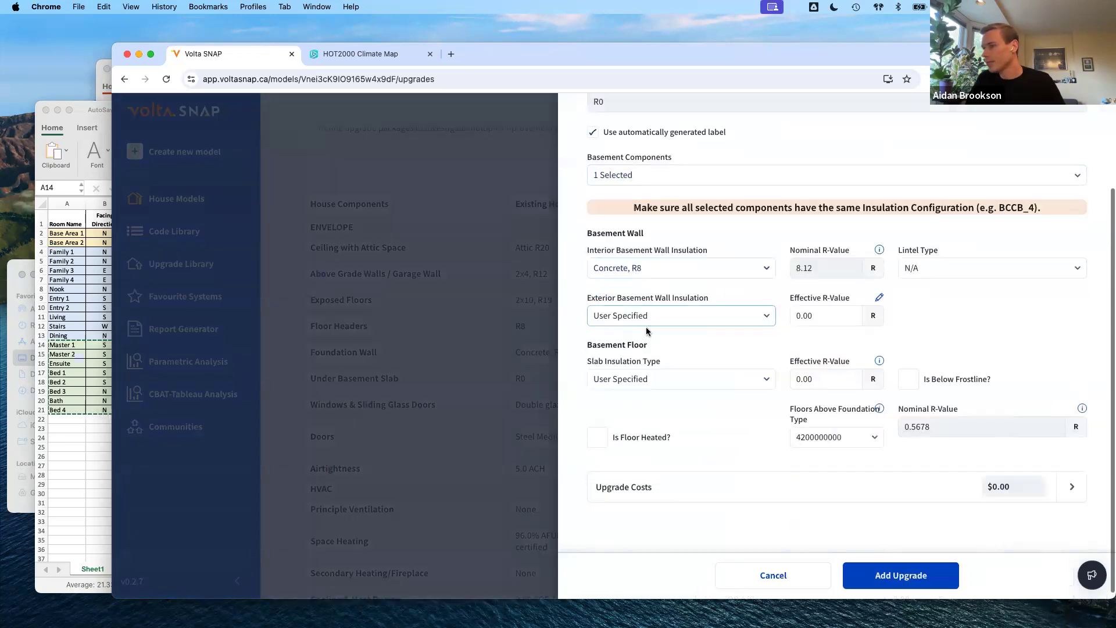
click(647, 271)
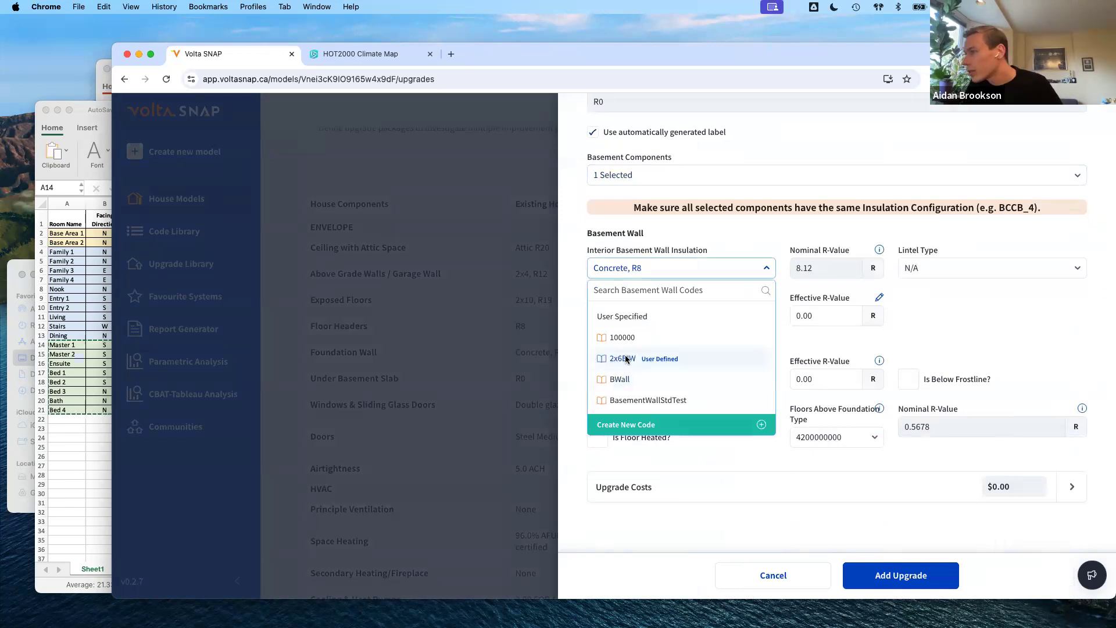
click(626, 359)
Set the basement slab's user-specified effective R-value to 10 and add the basement upgrade.
click(669, 378)
click(829, 381)
drag(829, 381, 716, 379)
text(10)
click(1071, 351)
click(921, 579)
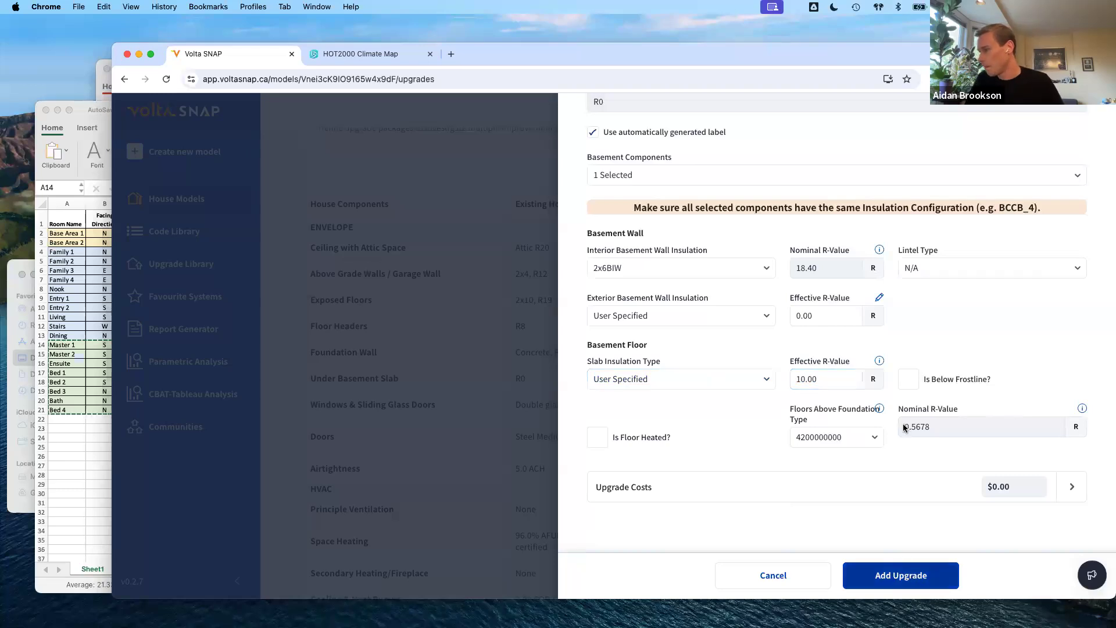
Start a window upgrade in the Deep Retrofit package and apply it to all window components.
scroll(988, 395, down, 1)
click(1061, 368)
click(675, 295)
click(602, 416)
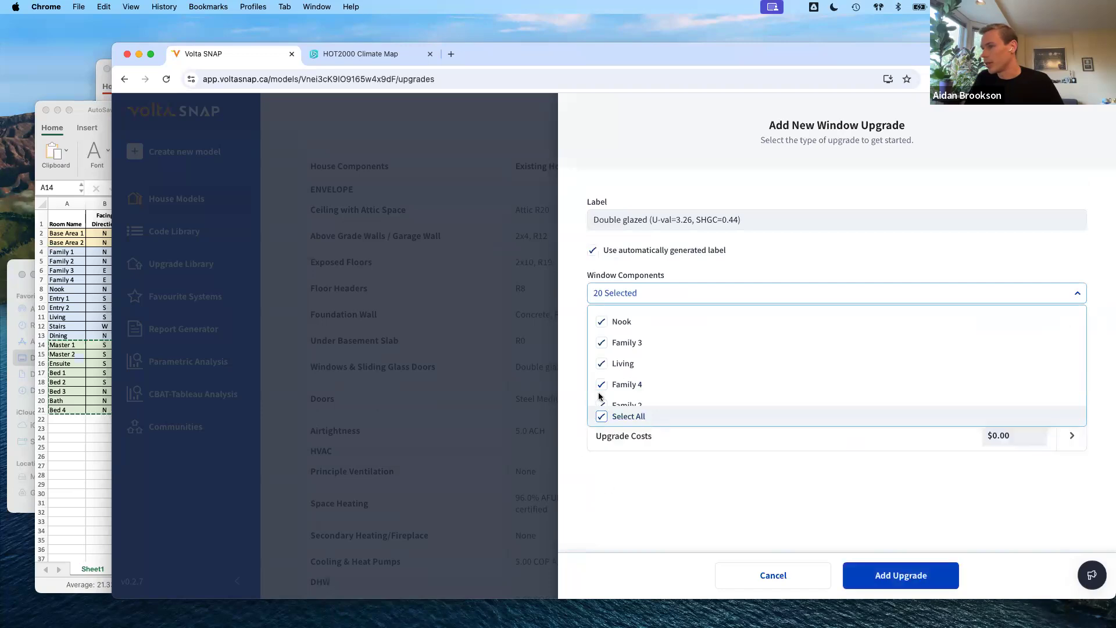
scroll(688, 385, down, 2)
click(573, 381)
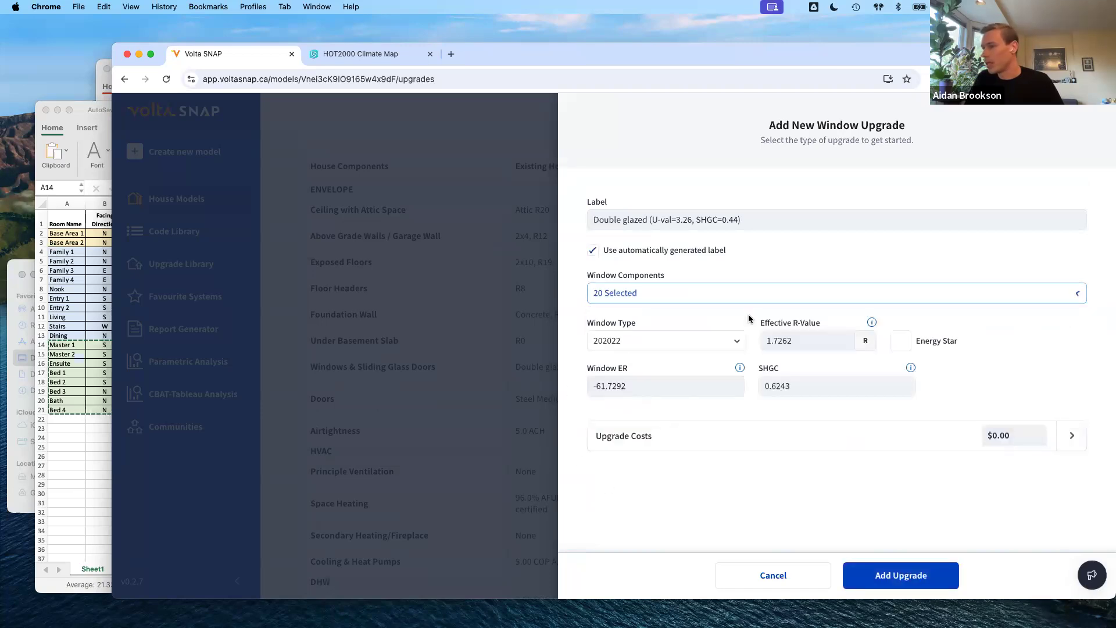
Set the window type to UV 1.2, ER 34, SHGC 0.26 and add the window upgrade.
click(695, 341)
scroll(658, 460, down, 10)
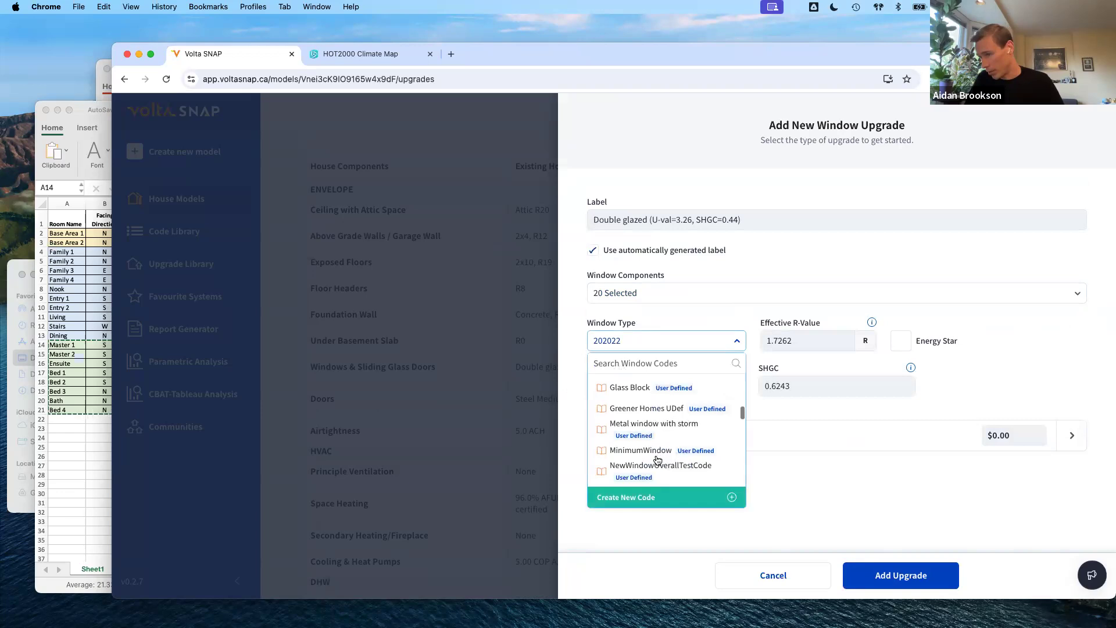
scroll(657, 459, down, 2)
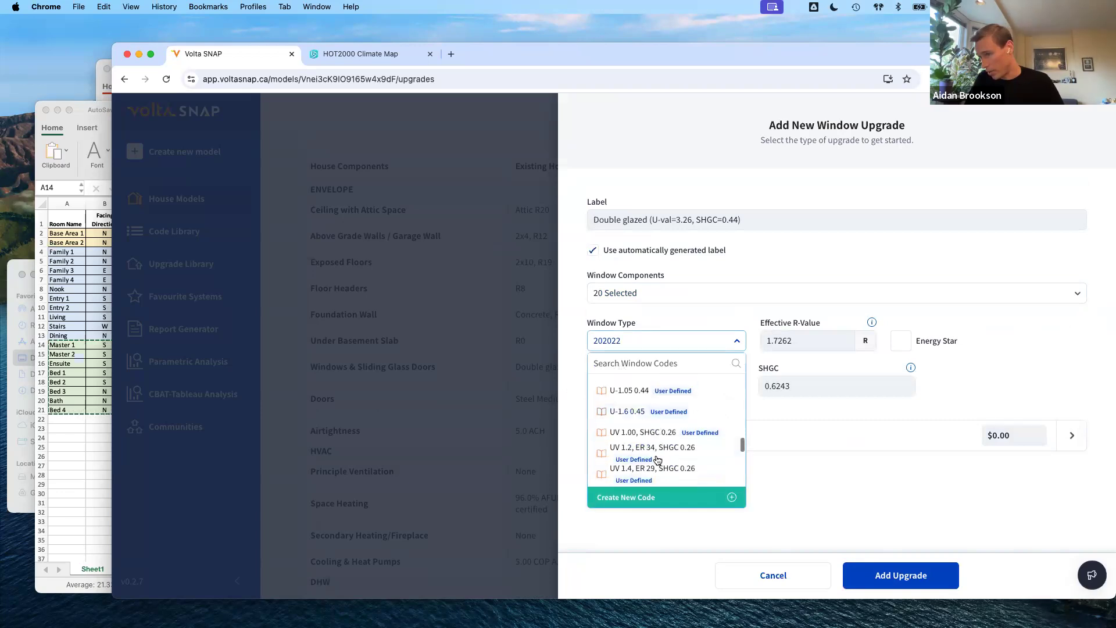
click(706, 454)
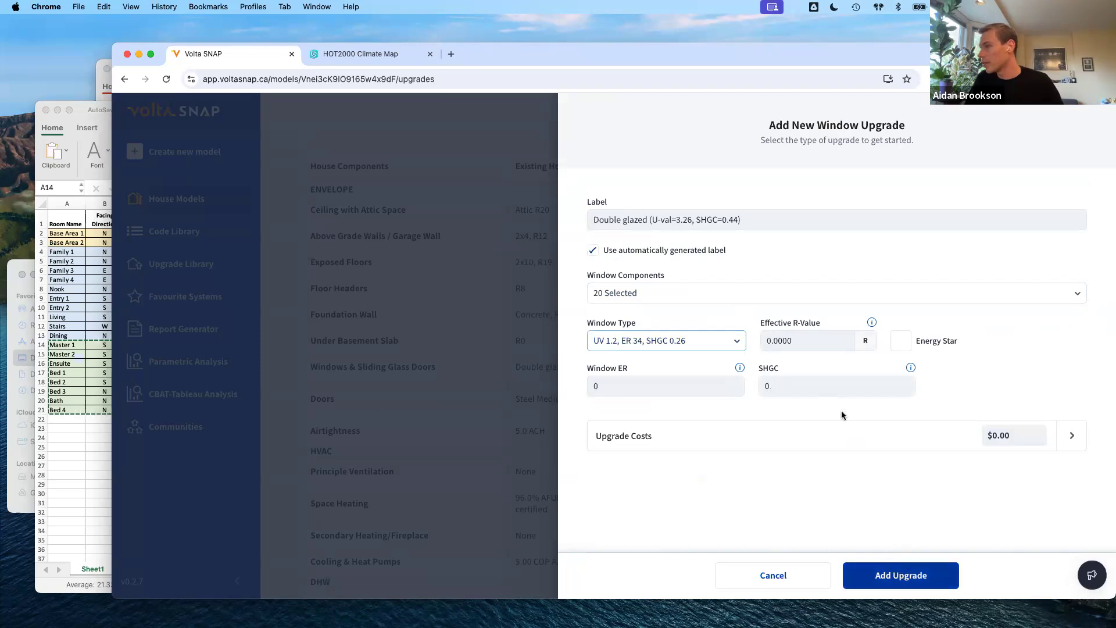
click(901, 576)
scroll(970, 446, down, 2)
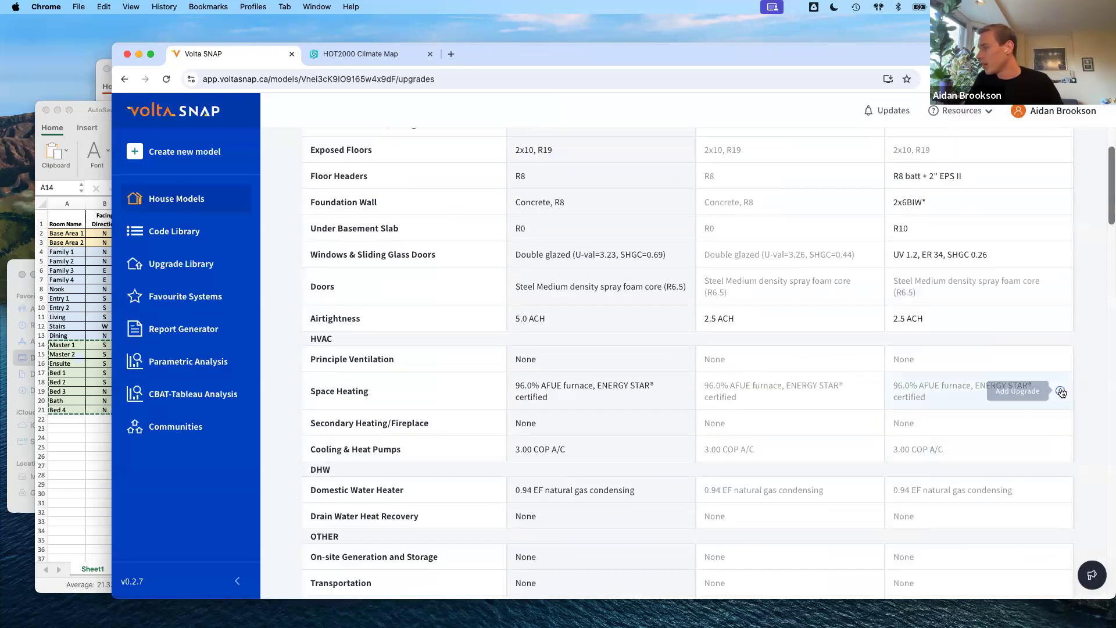
click(1062, 393)
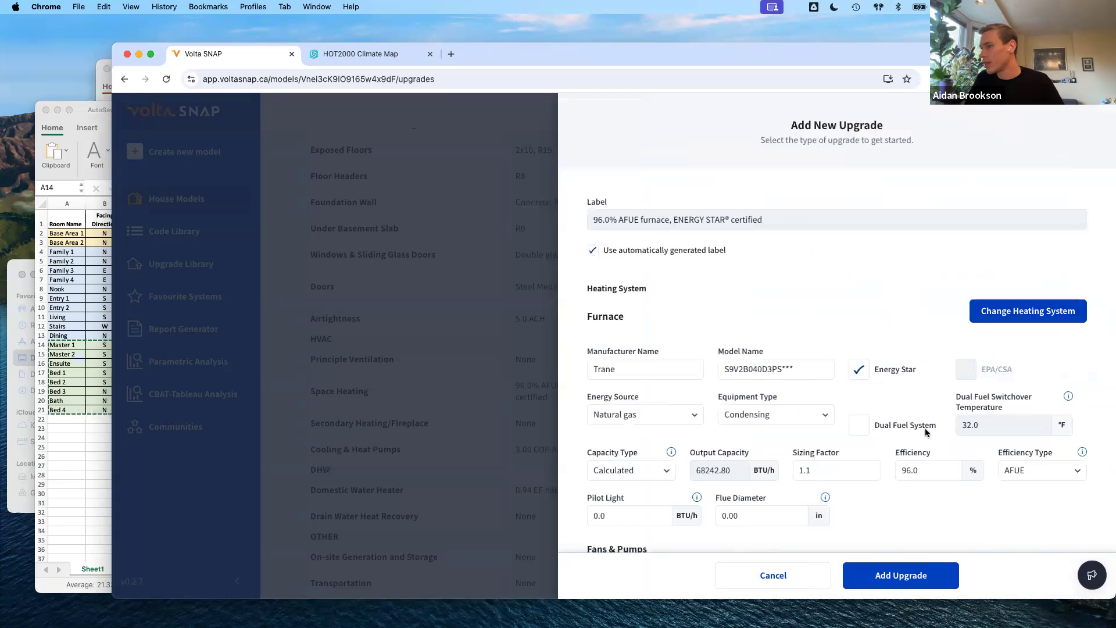
click(500, 412)
Start a cooling and heat pump upgrade in the Deep Retrofit package and change the system to a standard Air Source Heat Pump.
click(1020, 455)
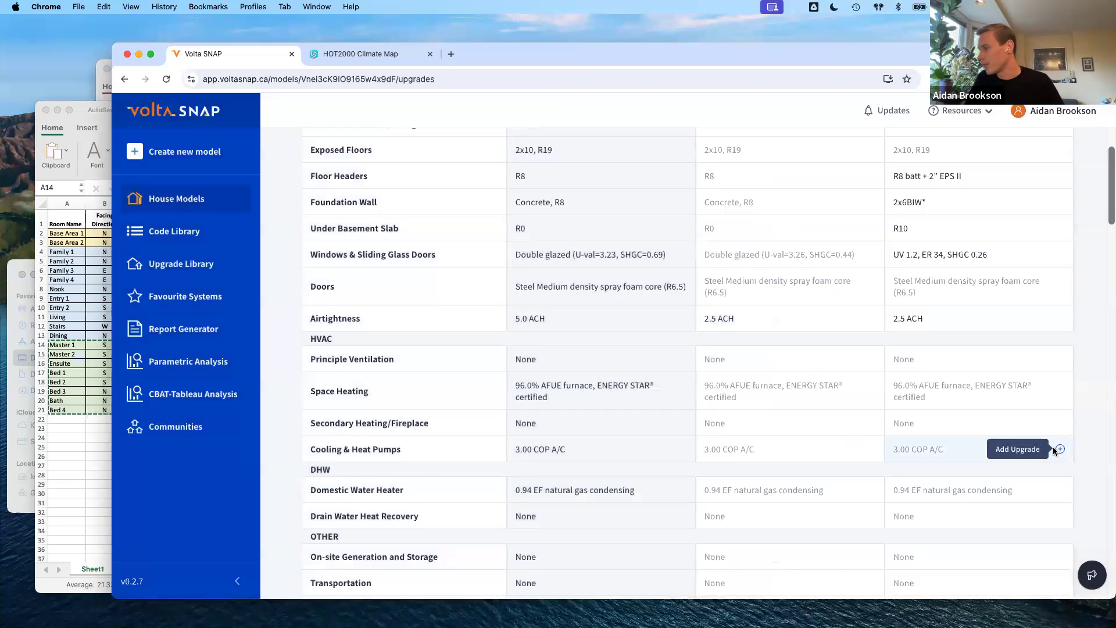
click(1053, 447)
click(1031, 300)
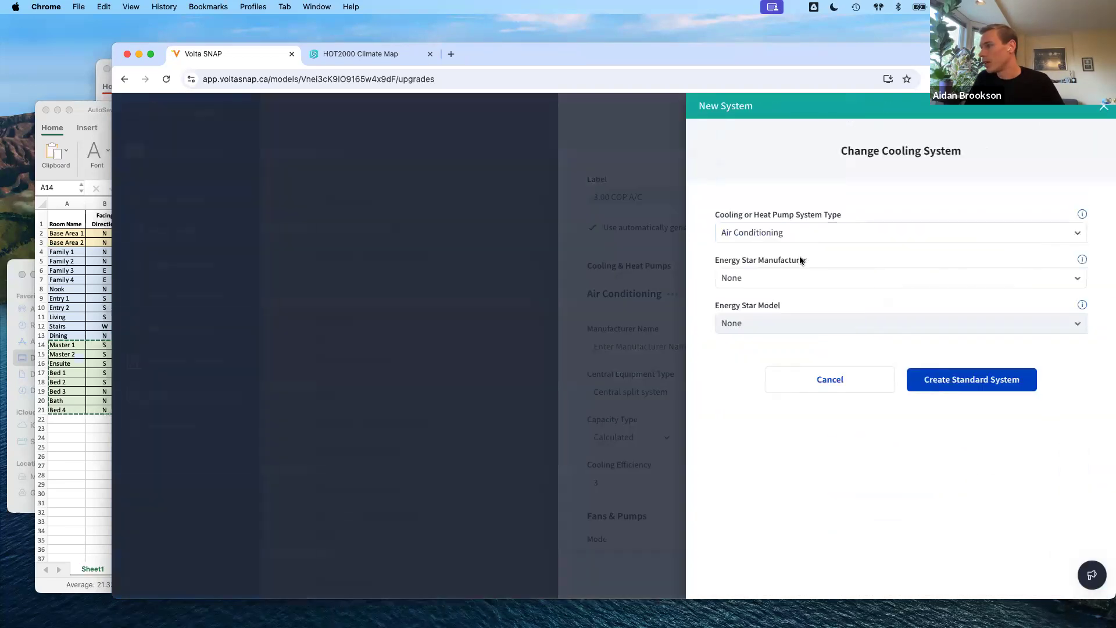
click(773, 233)
click(774, 301)
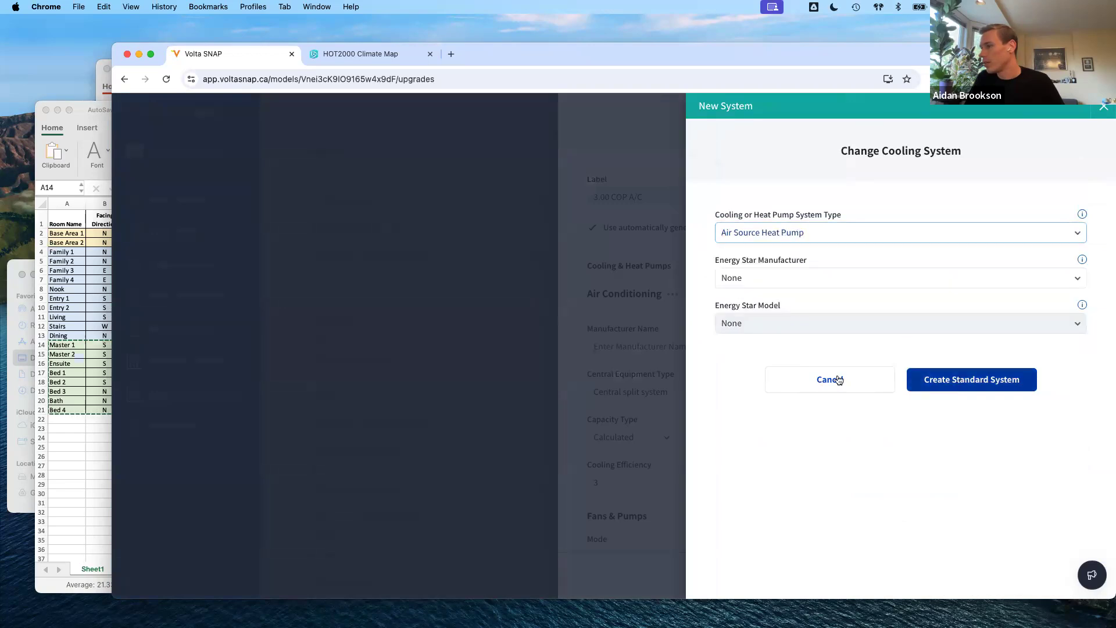
scroll(764, 403, down, 2)
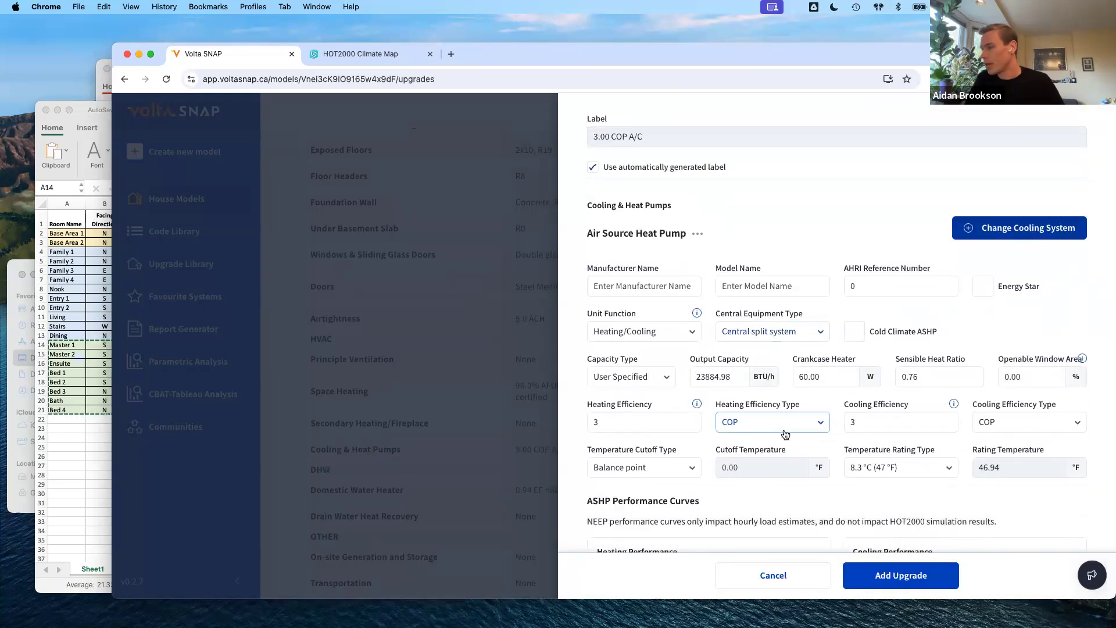
Set the heat pump's heating efficiency to 9 HSPF2 (Region V) and its cooling efficiency to 19 SEER2.
click(784, 429)
click(786, 492)
double_click(627, 425)
text(9)
click(1068, 435)
click(1010, 490)
double_click(854, 422)
text(19)
Set the heat pump's temperature cutoff type to Restricted with a cutoff temperature of -5 °C.
scroll(698, 443, down, 1)
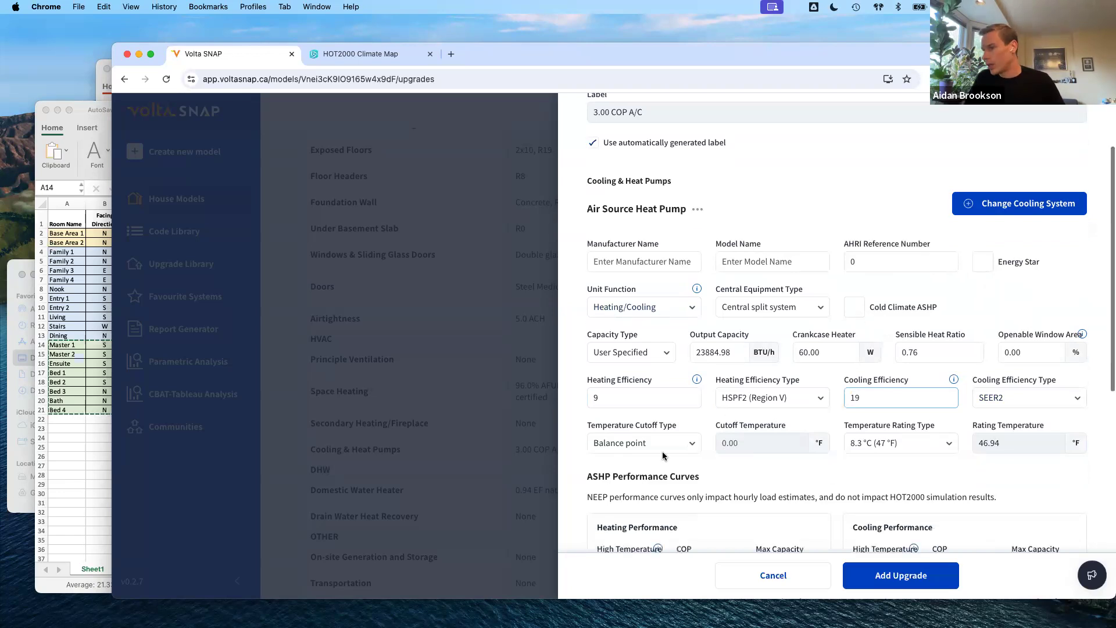
click(669, 441)
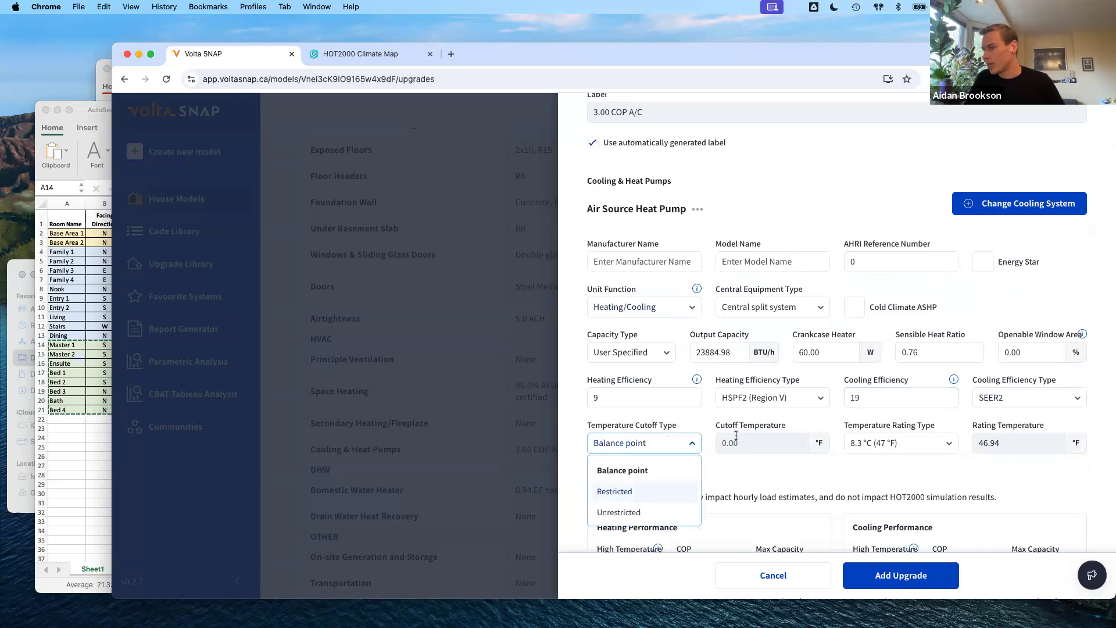
click(647, 492)
click(819, 444)
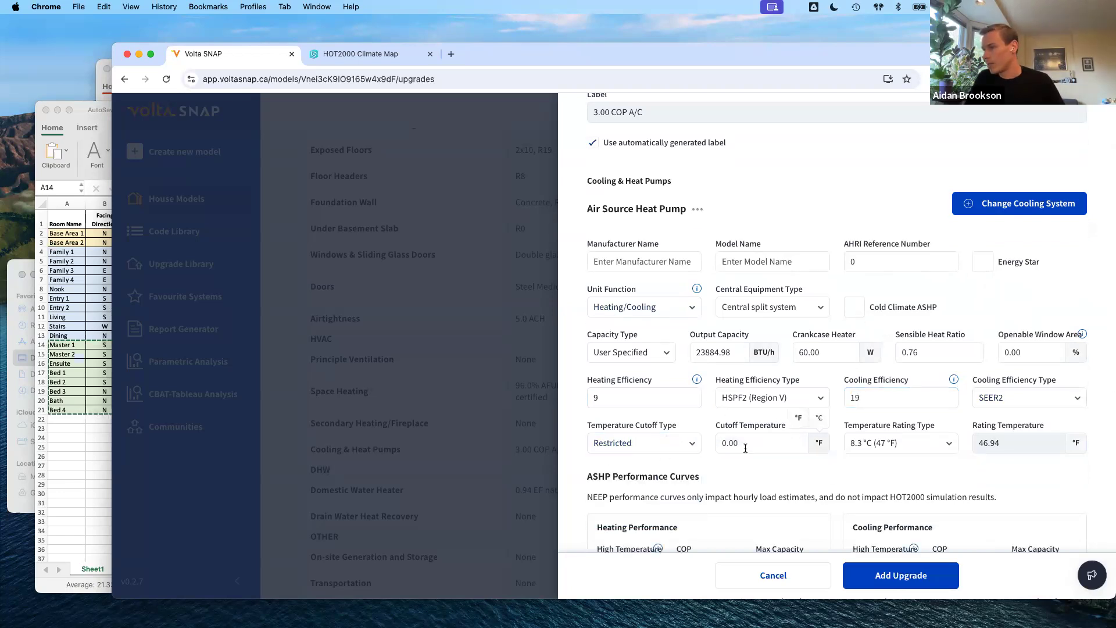
key(Tab)
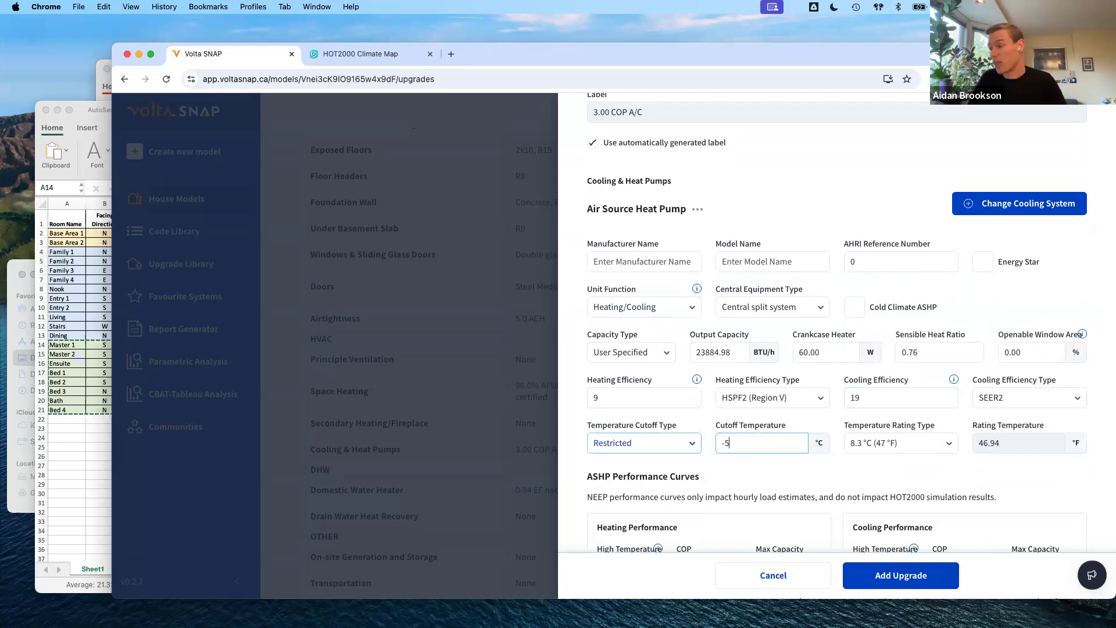
Set the air source heat pump's capacity type to Calculated and add the upgrade.
click(842, 468)
click(645, 356)
click(623, 384)
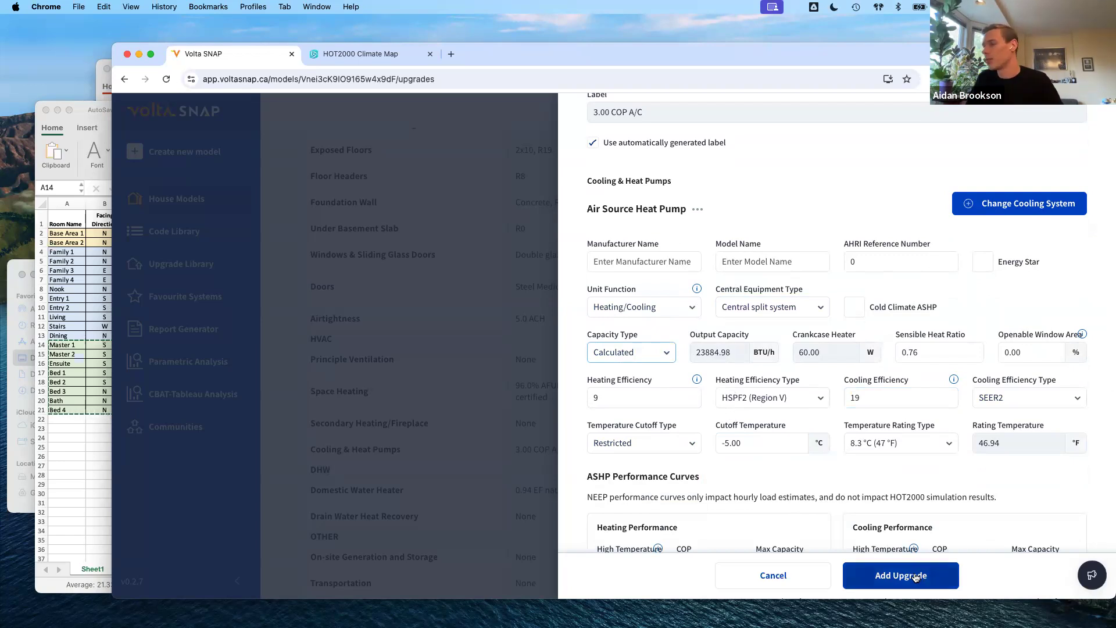
scroll(975, 475, down, 1)
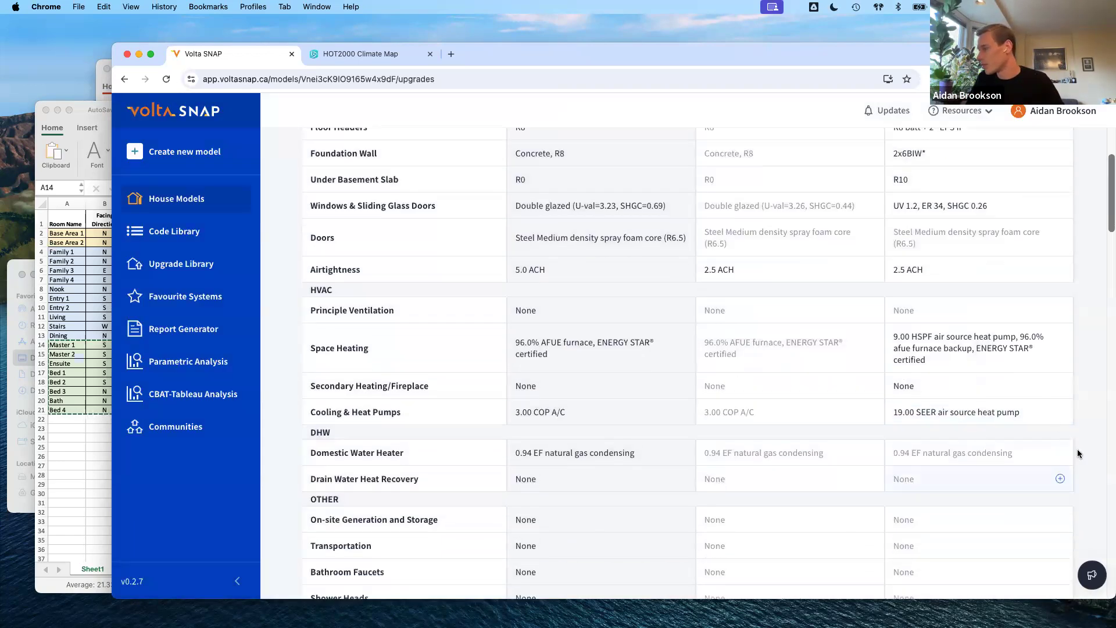
Add a 3.5 EF heat pump water heater as the domestic water heater upgrade in the Deep Retrofit package.
click(1061, 457)
scroll(742, 404, down, 1)
click(646, 321)
click(615, 344)
click(768, 315)
scroll(771, 429, down, 1)
click(772, 428)
click(721, 495)
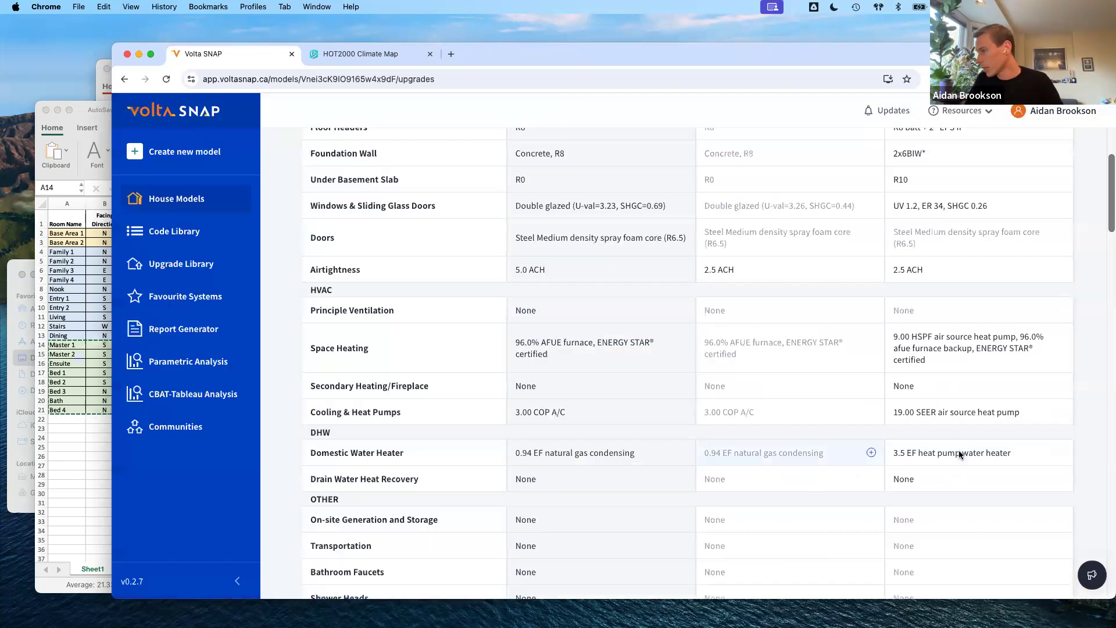
Run the simulation for all upgrade packages.
scroll(958, 452, down, 2)
scroll(957, 451, down, 5)
scroll(957, 453, down, 6)
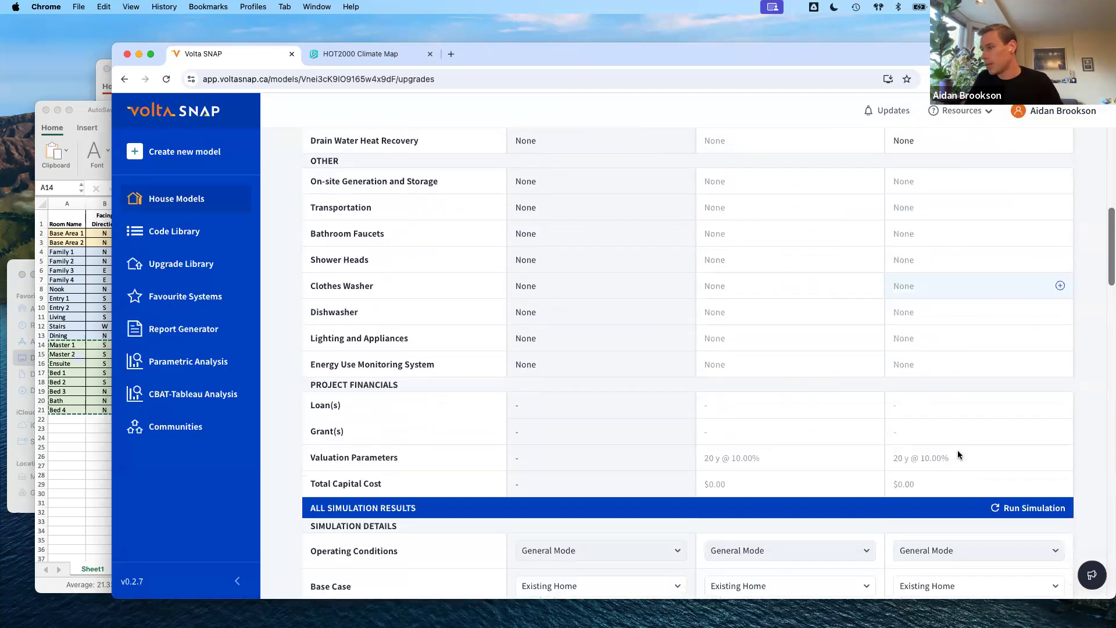
click(1036, 301)
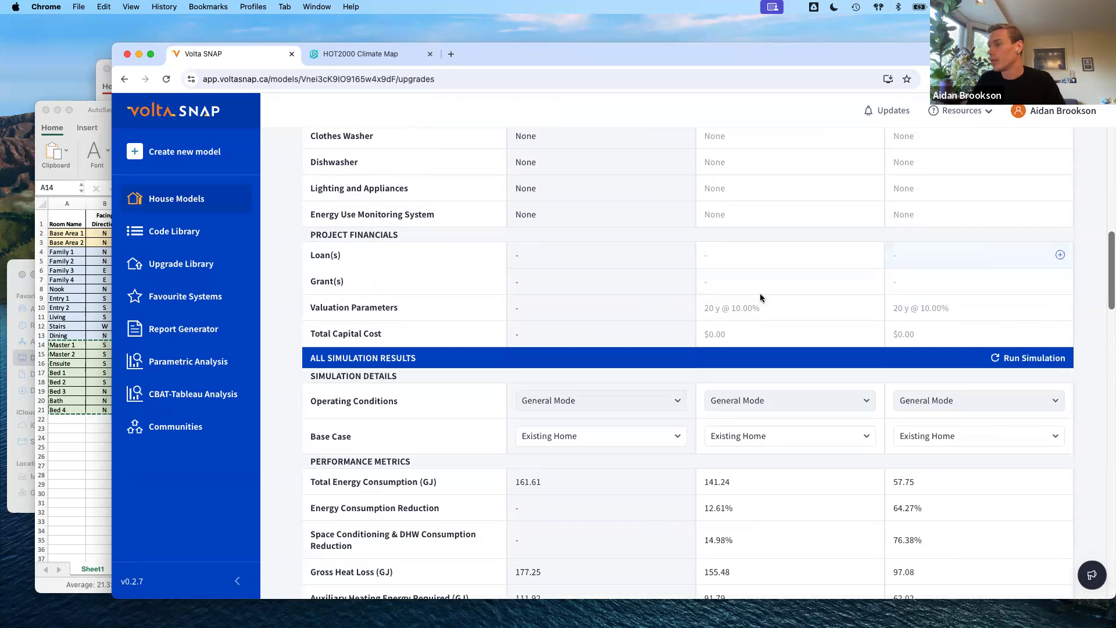
Show the cost columns in the upgrades table and look over the component costs.
scroll(760, 293, up, 10)
scroll(759, 293, up, 5)
click(706, 337)
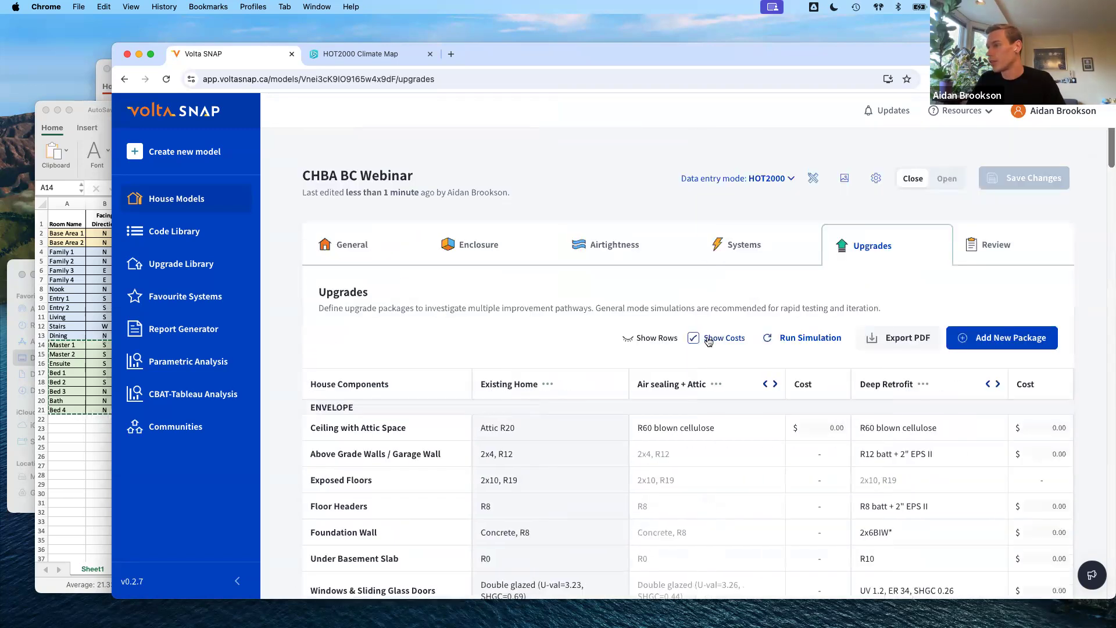
scroll(710, 337, down, 2)
scroll(710, 337, down, 6)
scroll(1045, 288, up, 9)
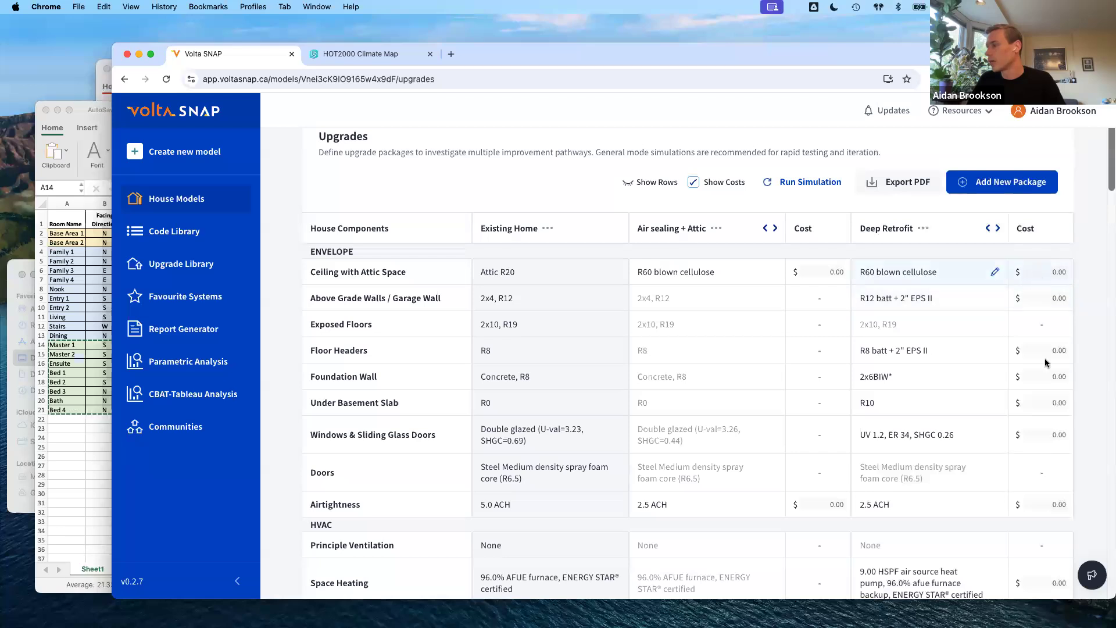
Add an Overall Cost line item of 1000 to the Deep Retrofit airtightness upgrade and confirm the changes.
click(996, 504)
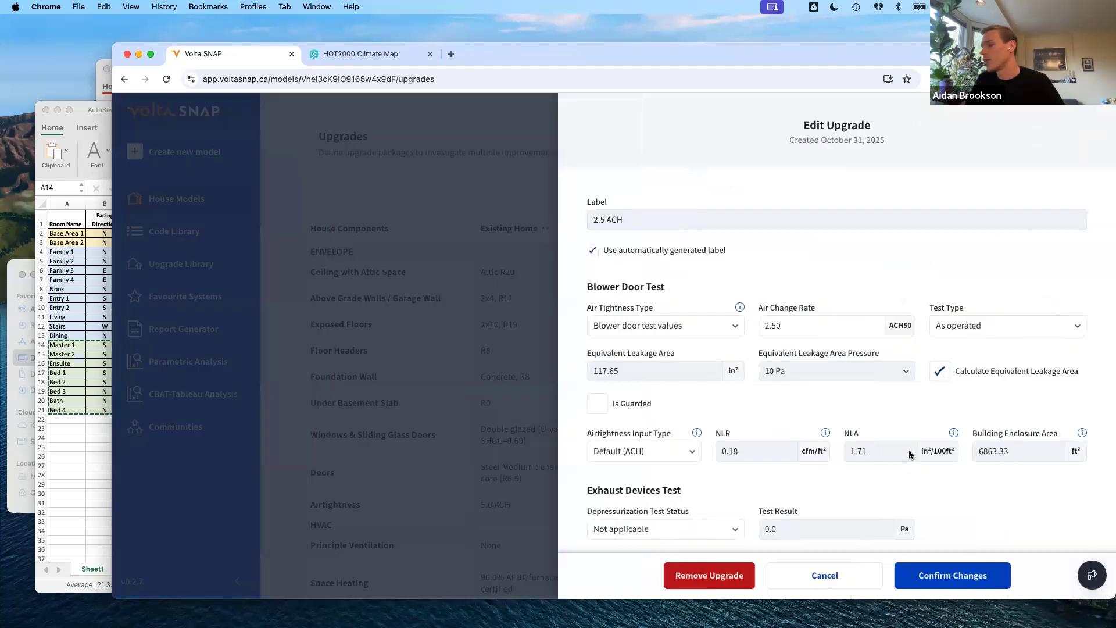
scroll(909, 455, down, 3)
click(655, 483)
scroll(678, 441, down, 1)
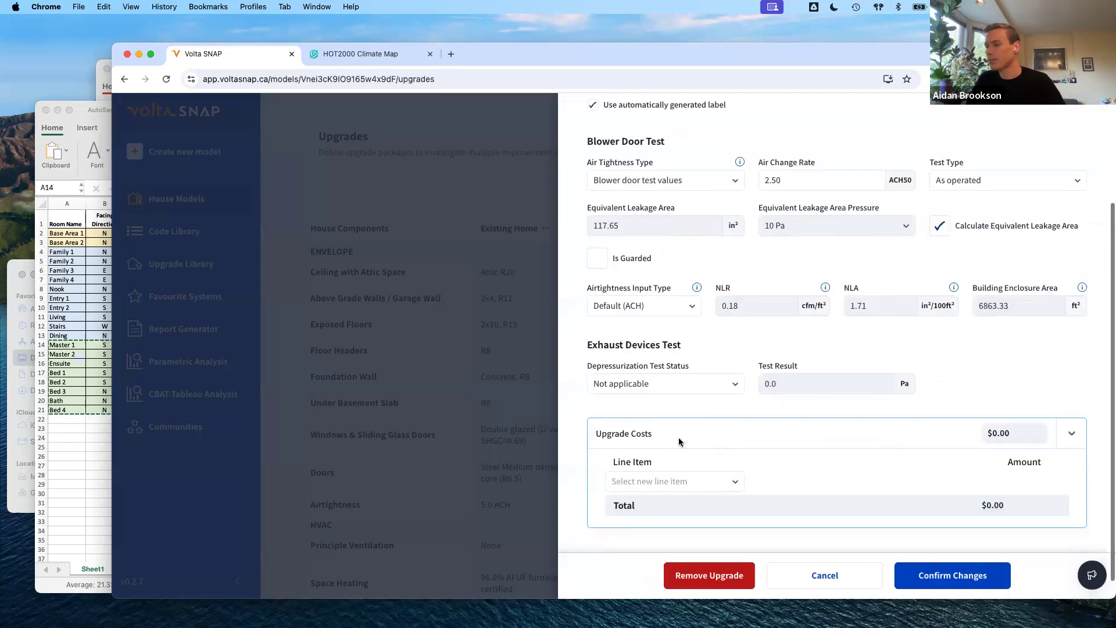
click(701, 464)
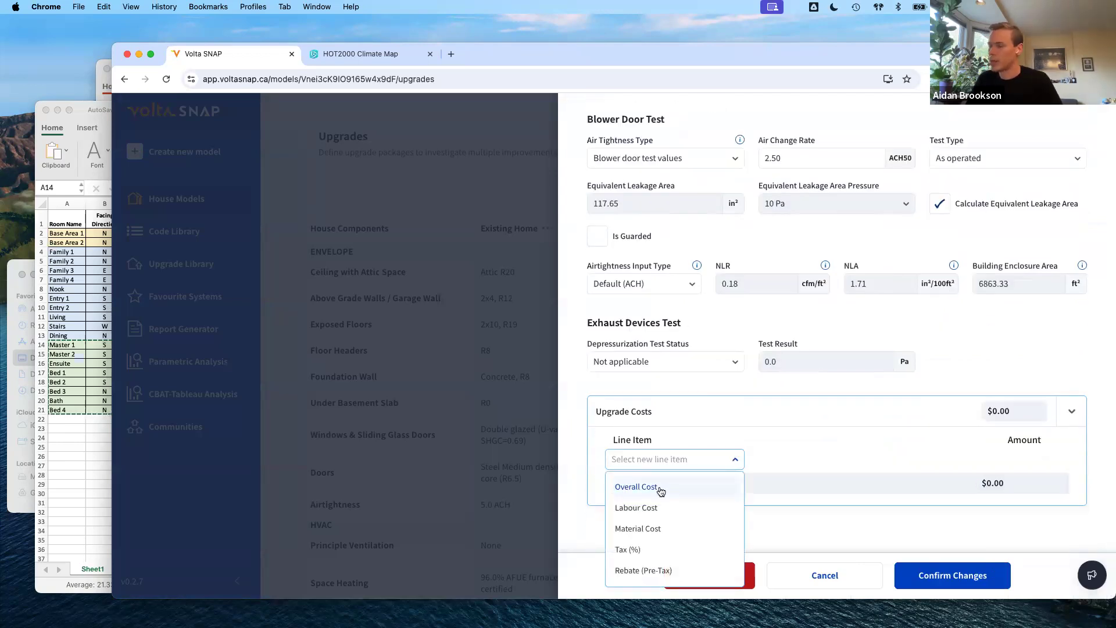
click(688, 490)
click(1006, 459)
text(1000)
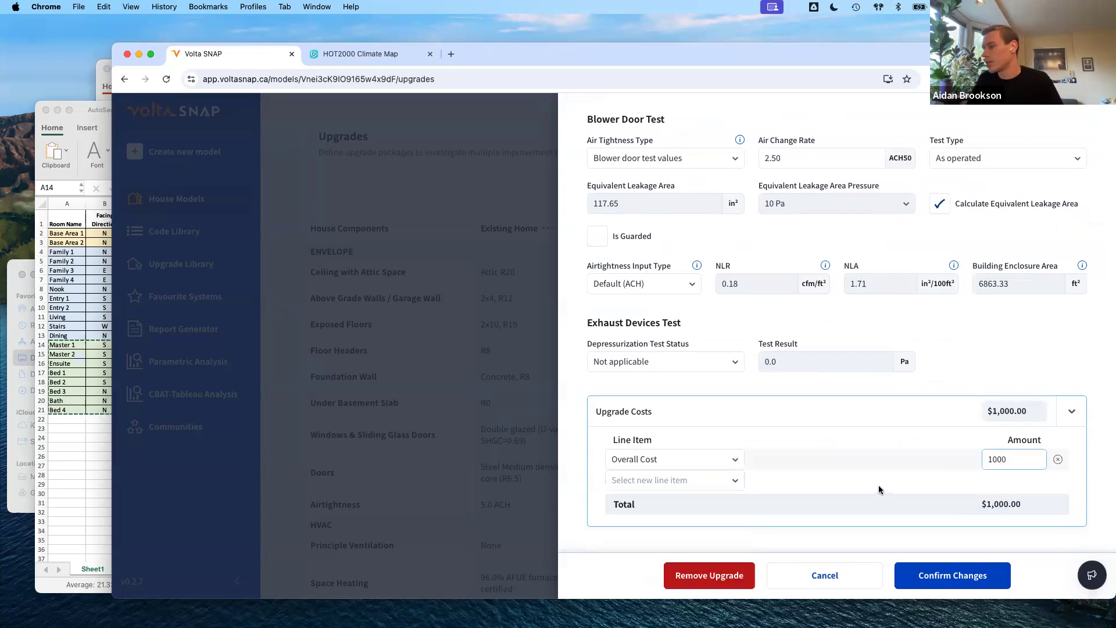
click(935, 574)
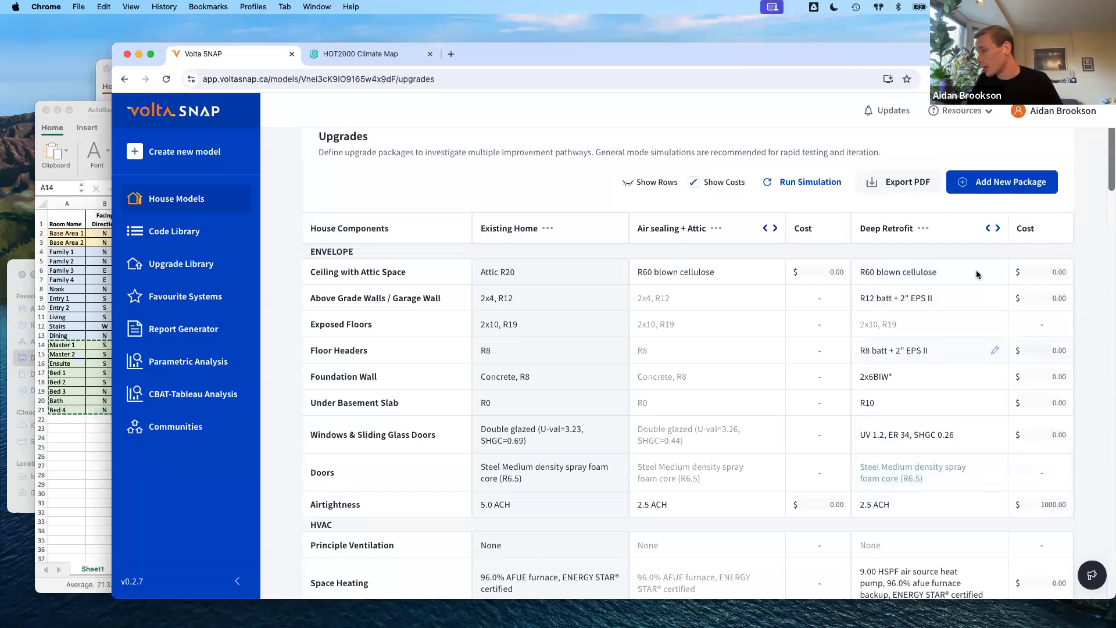
Look through the cost line item options for the Deep Retrofit ceiling upgrade, leaving the upgrade unchanged.
click(996, 274)
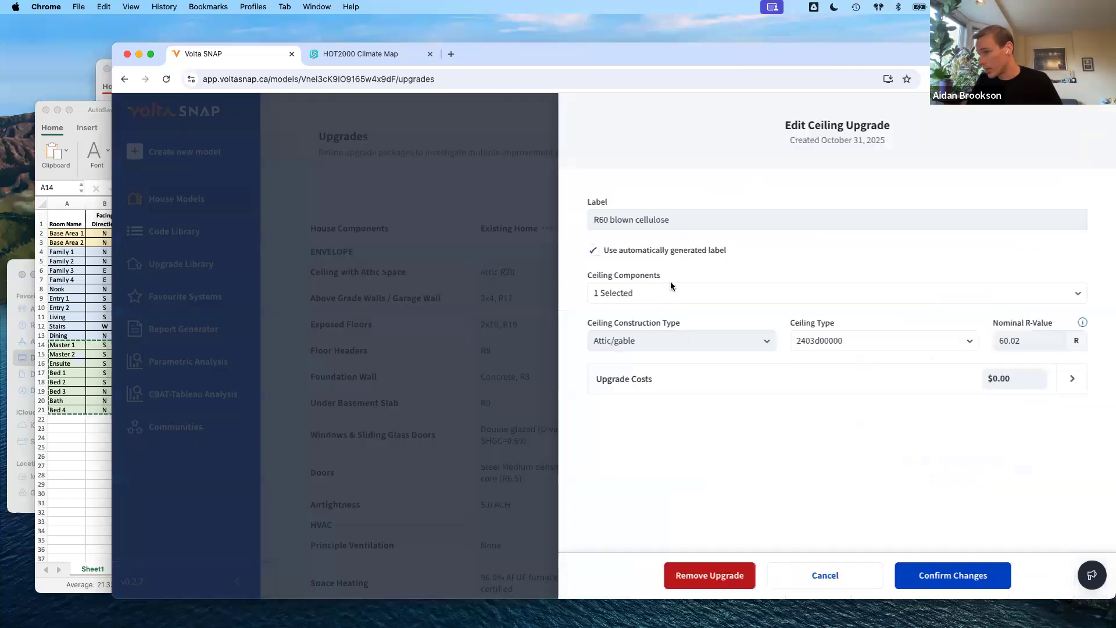
click(679, 388)
click(679, 433)
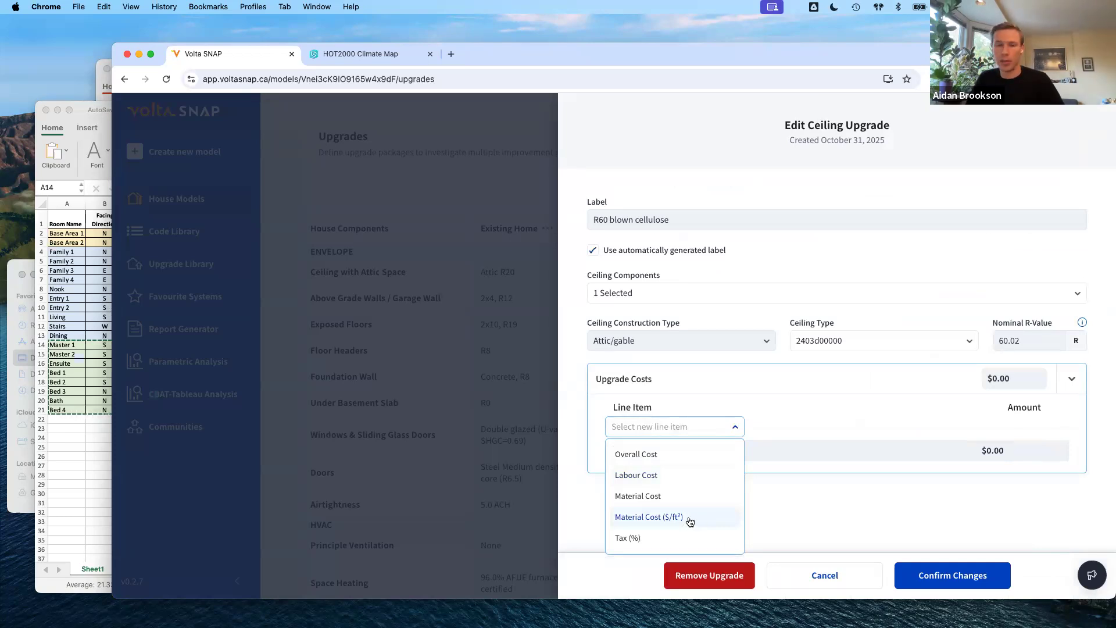
scroll(657, 538, down, 3)
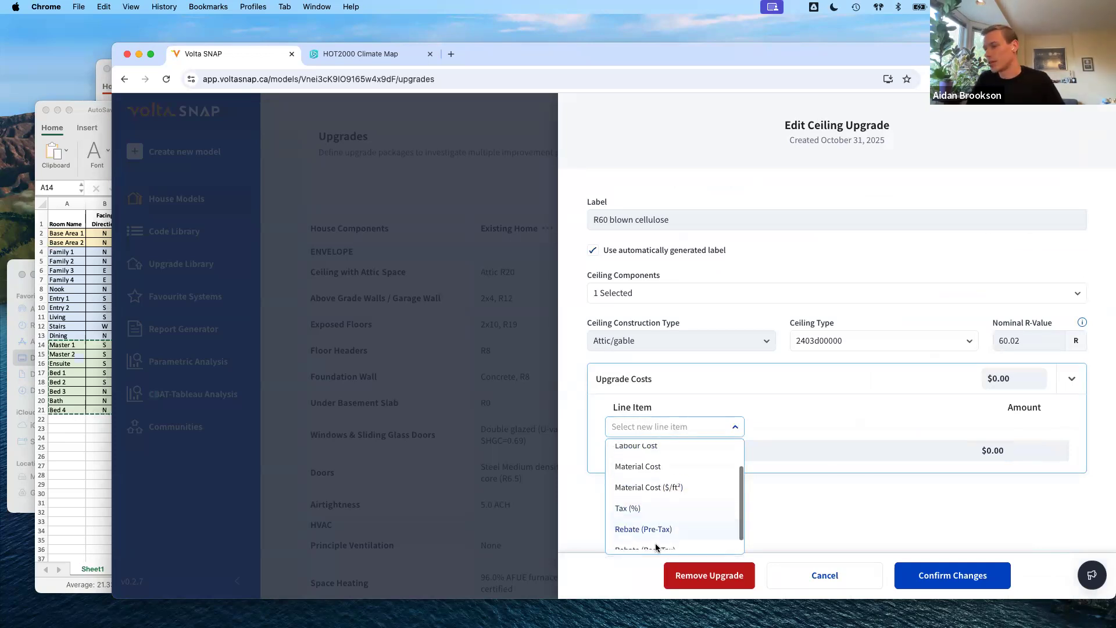
click(432, 492)
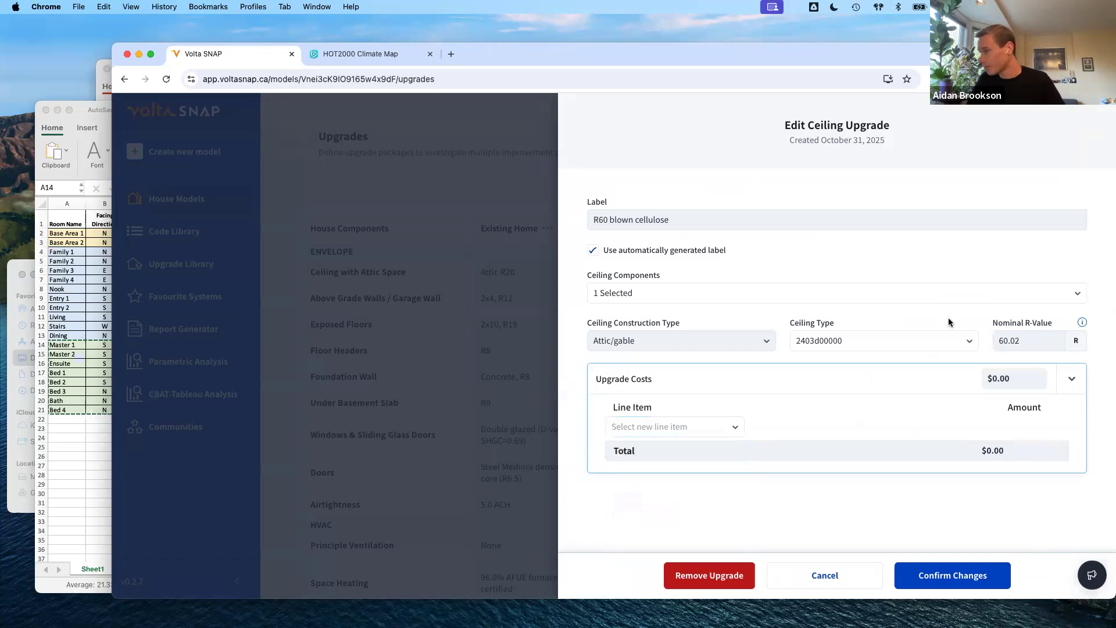
key(Escape)
Hide the cost columns in the upgrades table and run the simulation again.
scroll(1039, 459, down, 4)
scroll(1036, 456, up, 7)
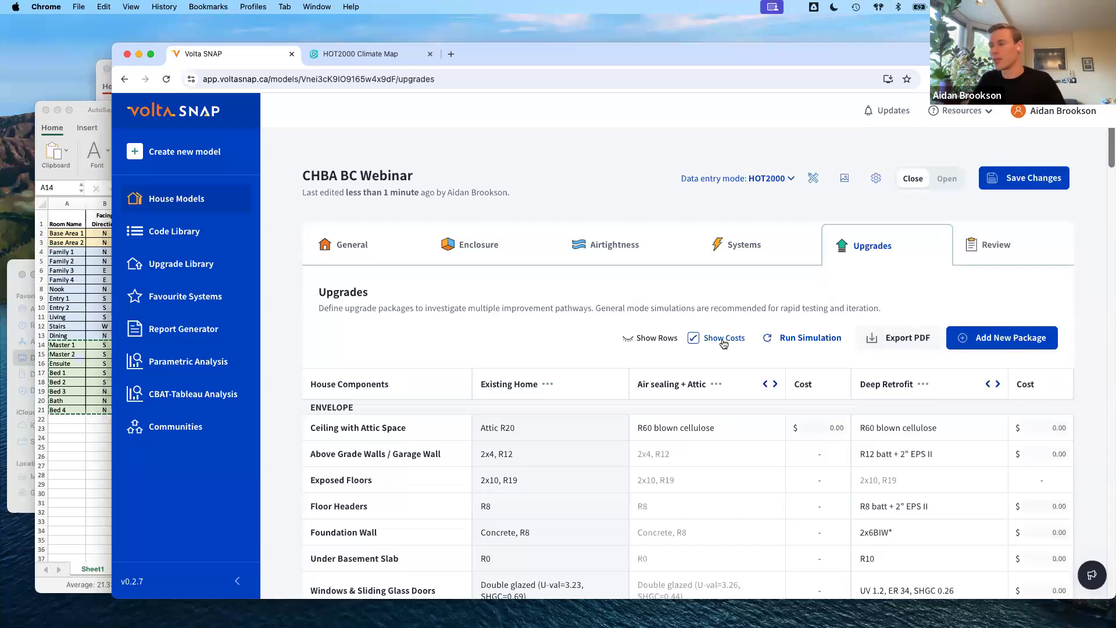
scroll(887, 491, down, 15)
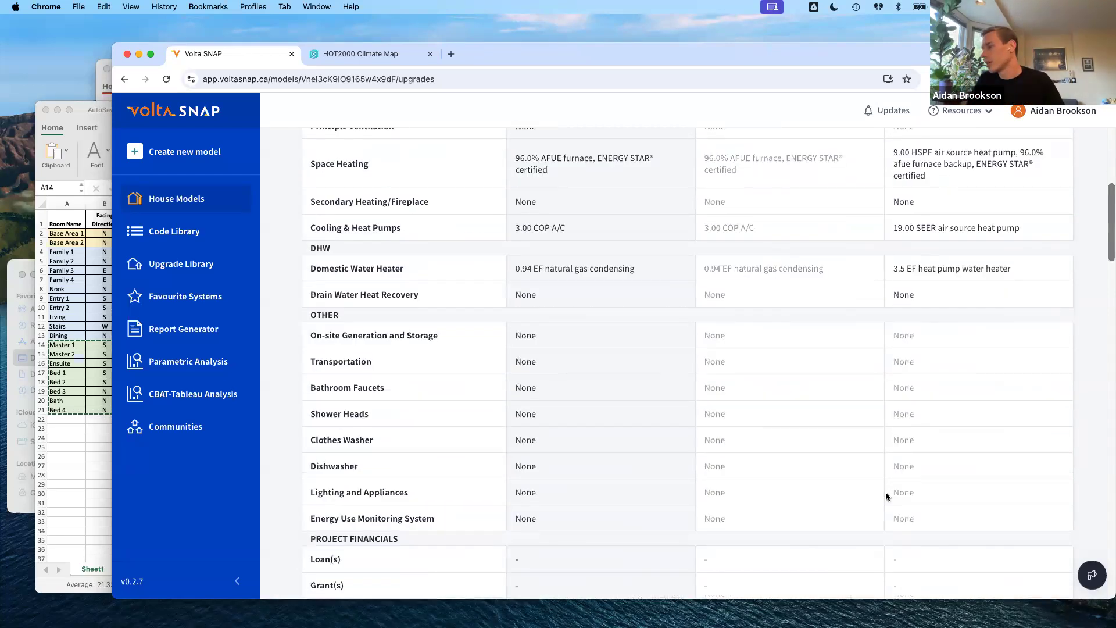
scroll(888, 496, down, 2)
click(1029, 244)
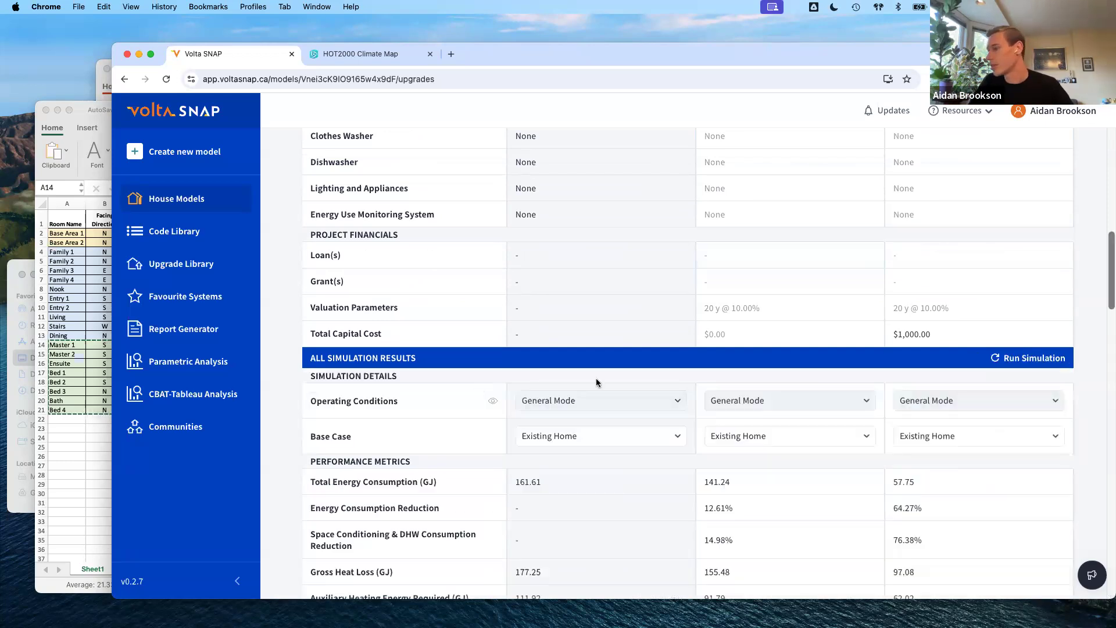
Compare the packages' performance metrics, CSA F280-12 loads, energy end use and heat loss breakdowns.
scroll(762, 335, down, 4)
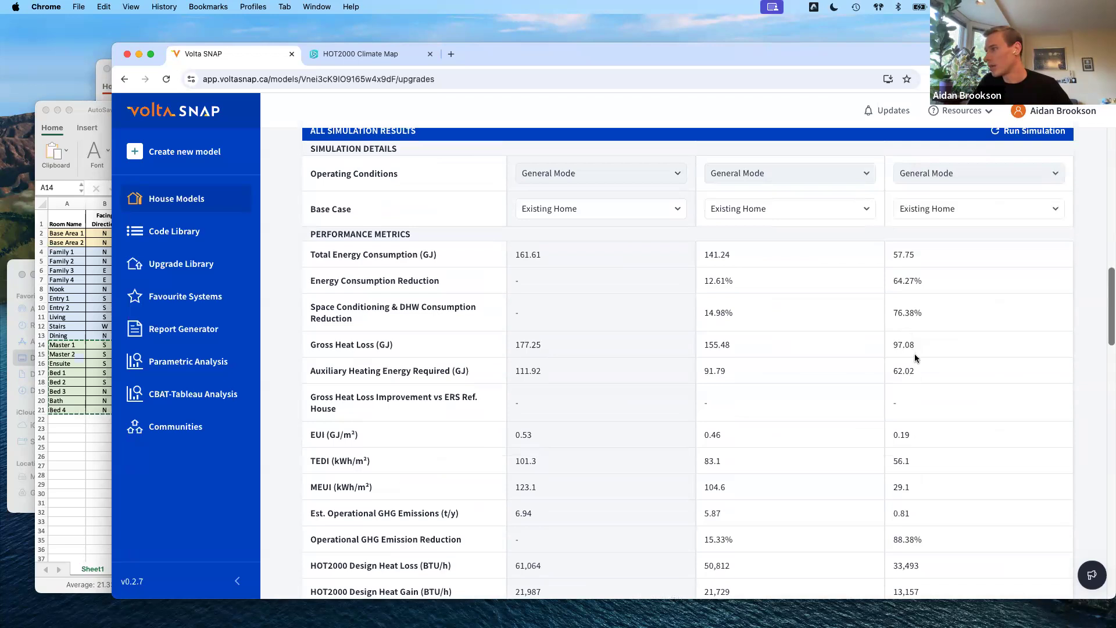
scroll(915, 354, down, 1)
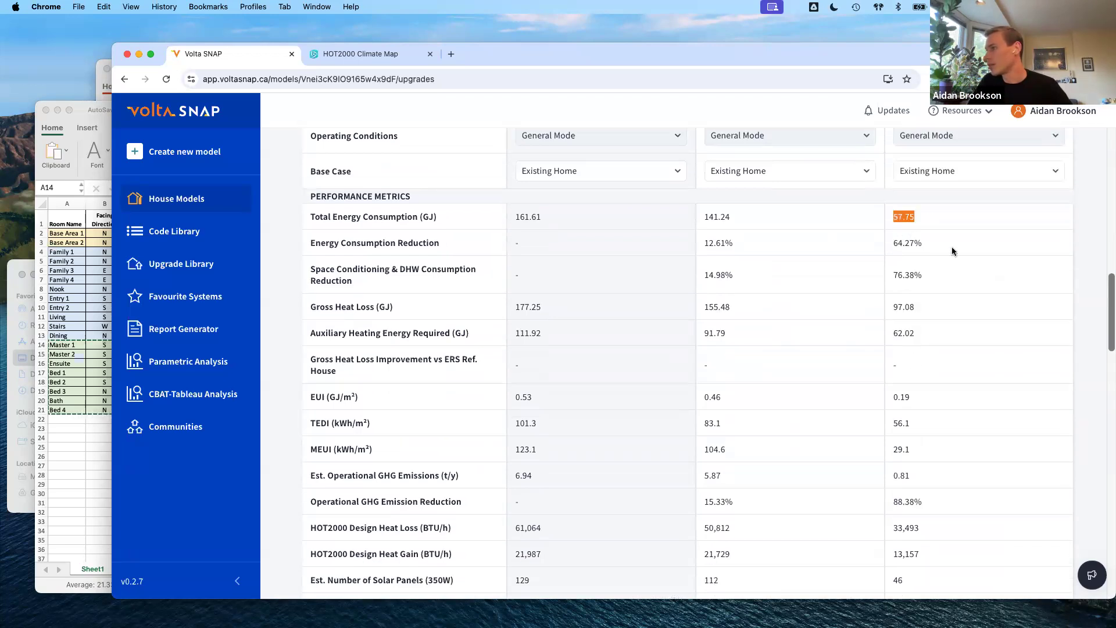
scroll(887, 409, down, 8)
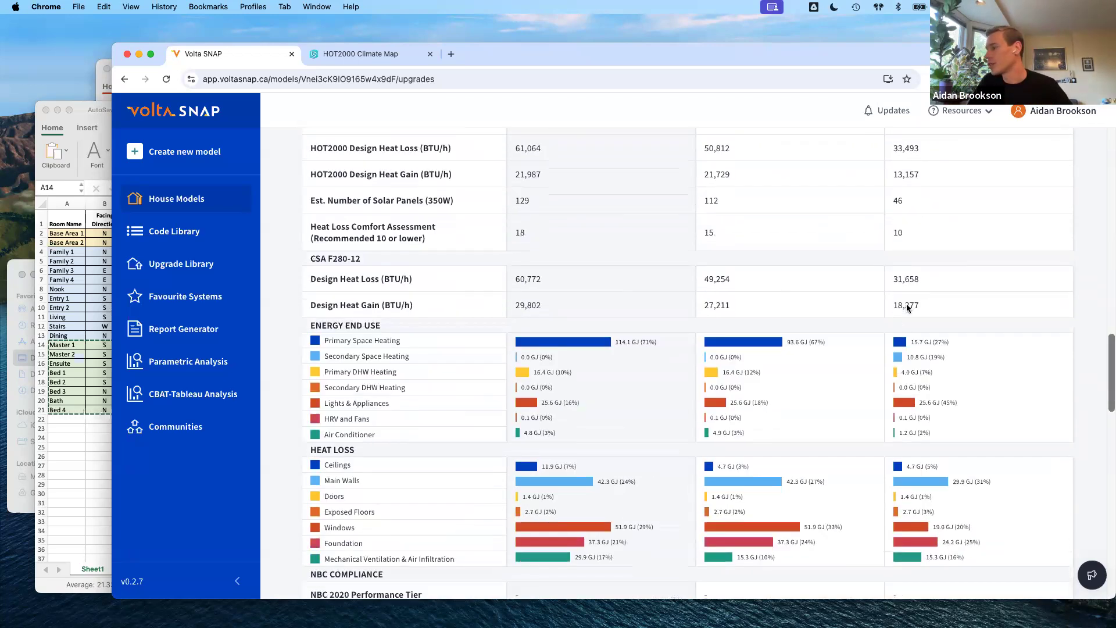
scroll(1001, 464, down, 6)
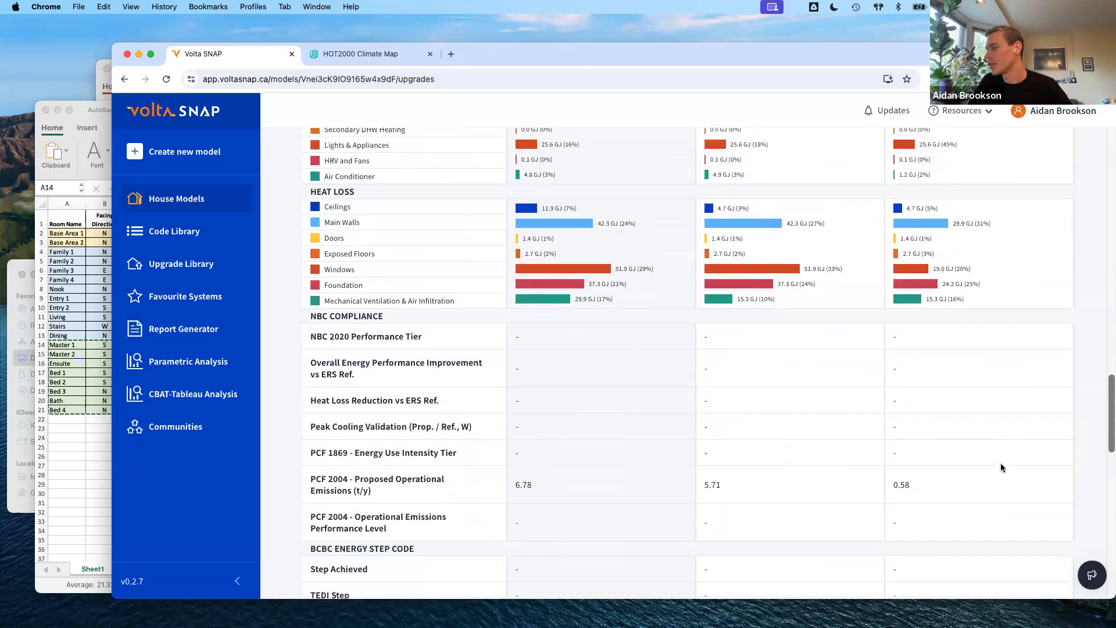
scroll(1000, 462, down, 1)
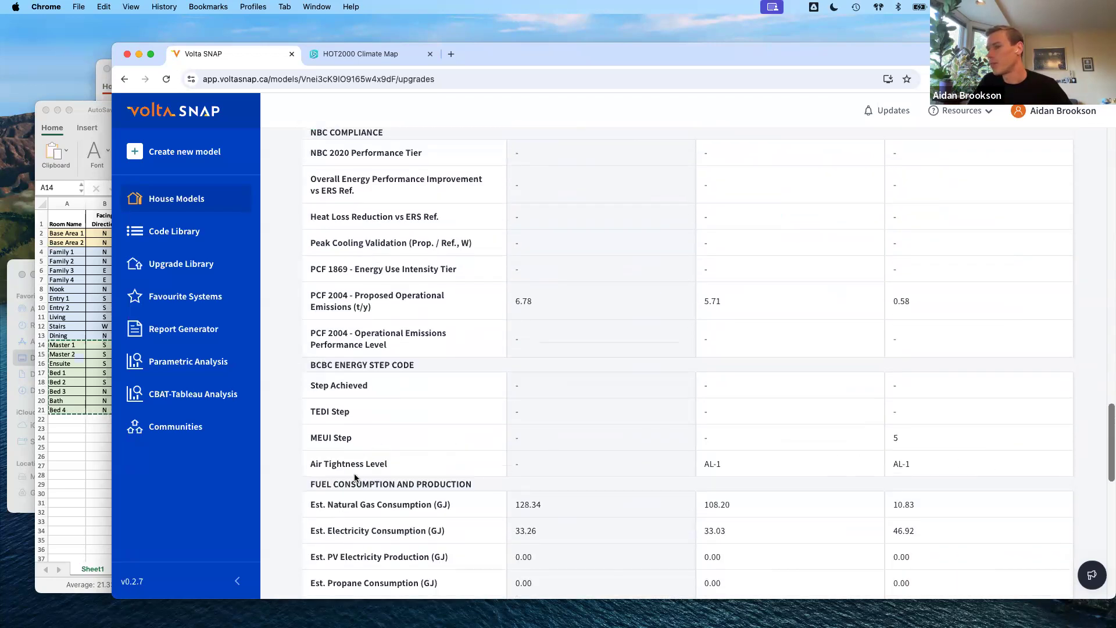
Examine the BCBC Energy Step Code results, including the MEUI step and air tightness level of each package.
drag(914, 471, 720, 468)
drag(309, 465, 379, 464)
drag(905, 435, 878, 439)
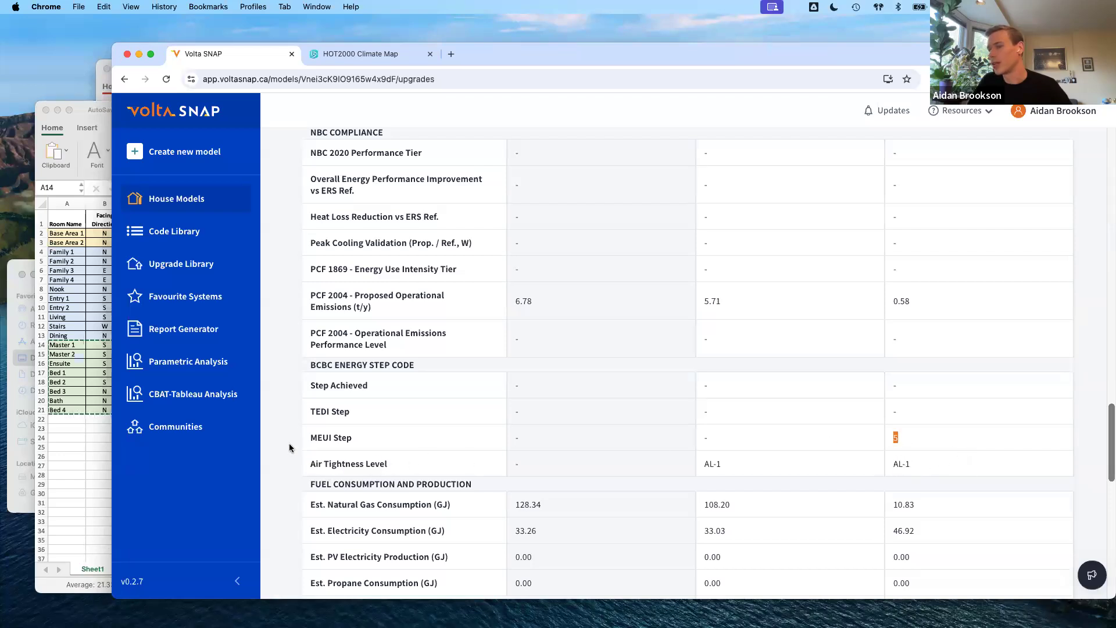
drag(369, 442, 311, 384)
click(314, 416)
drag(905, 381, 884, 390)
drag(892, 441, 906, 440)
click(901, 437)
drag(307, 444, 359, 442)
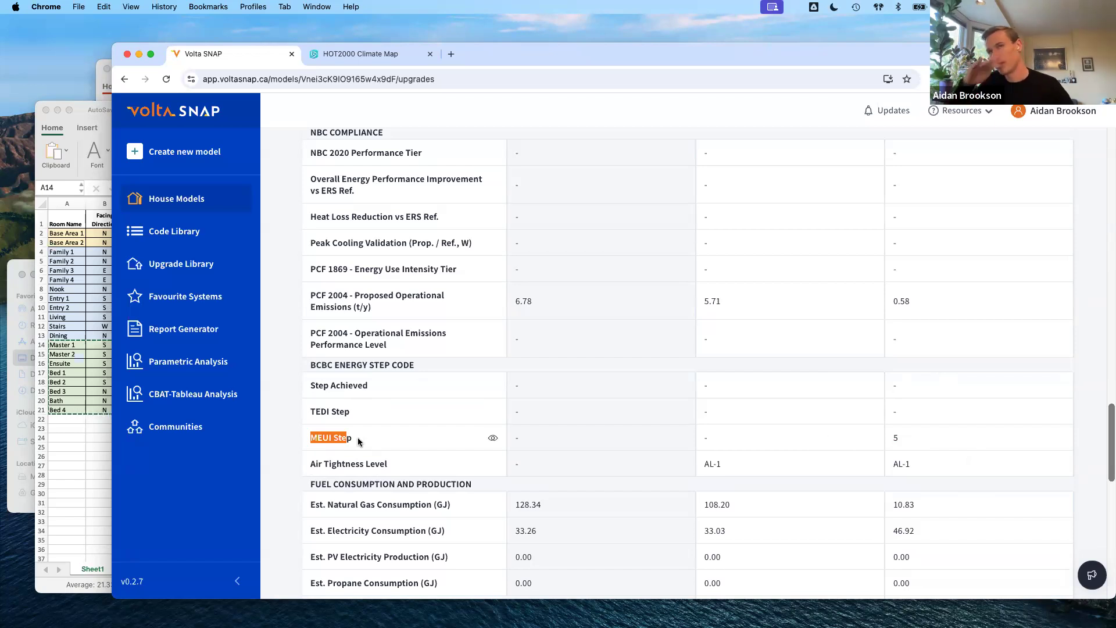
Open the model review and display the HOT2000 results for the Deep Retrofit package.
scroll(656, 493, down, 10)
scroll(666, 503, up, 20)
click(975, 231)
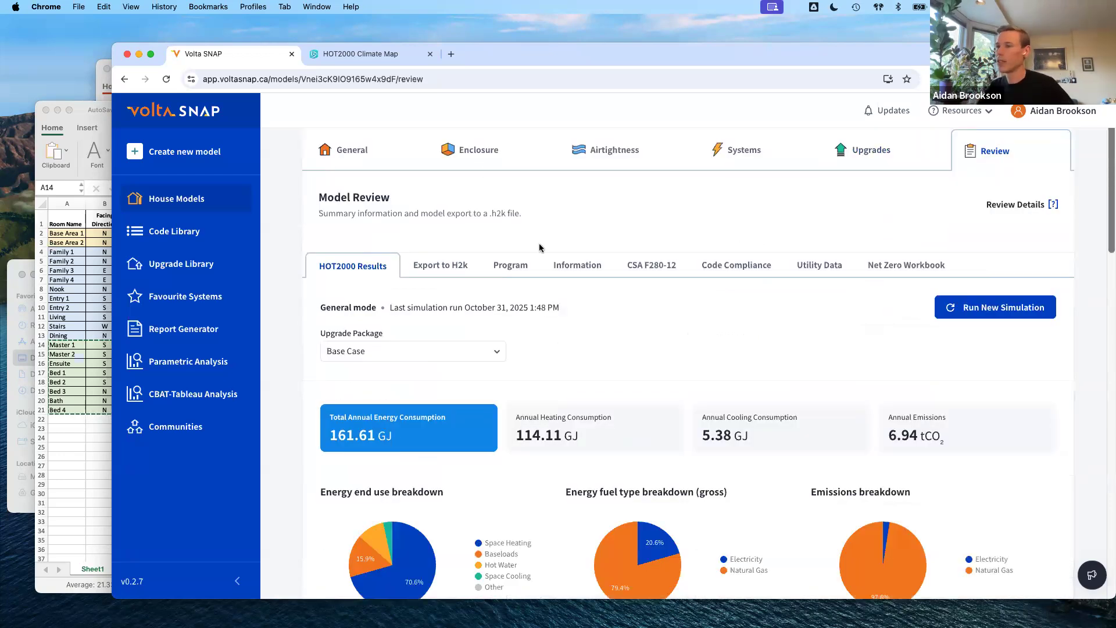
scroll(489, 296, down, 3)
click(398, 260)
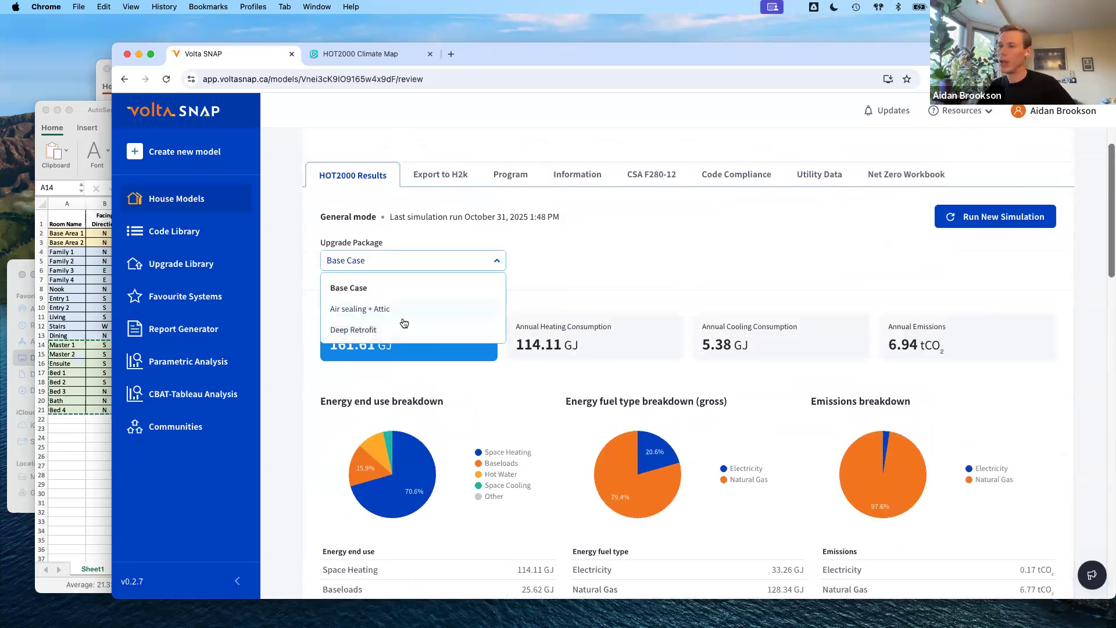
key(Return)
Examine the hourly electrical load heat map and the winter peak load in the hourly analysis.
scroll(505, 325, down, 15)
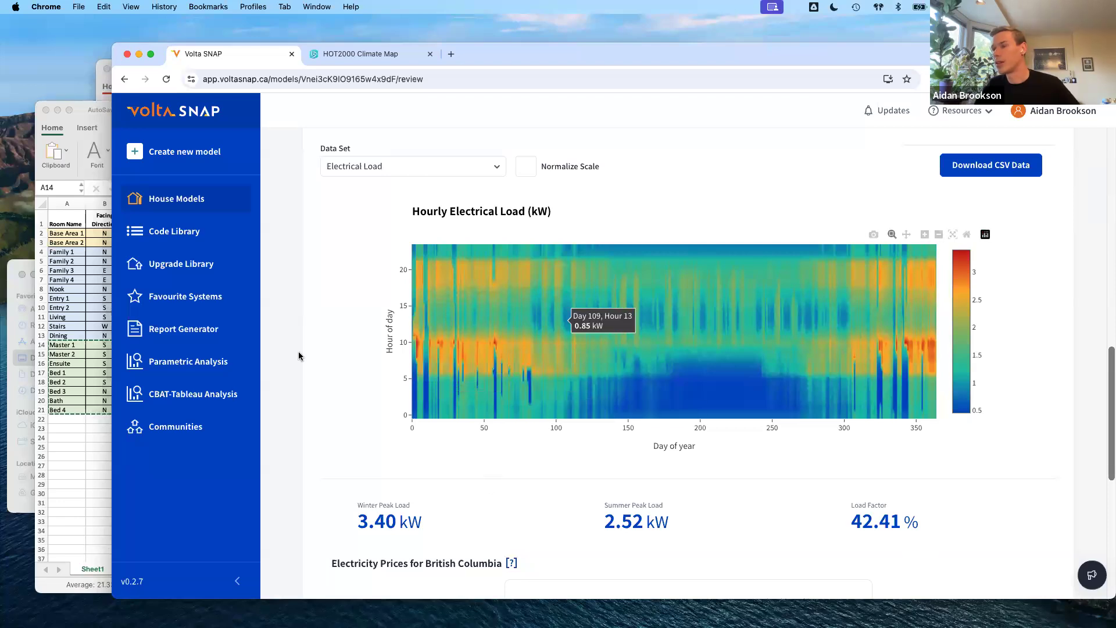
scroll(314, 343, up, 6)
scroll(356, 178, up, 7)
scroll(375, 350, down, 12)
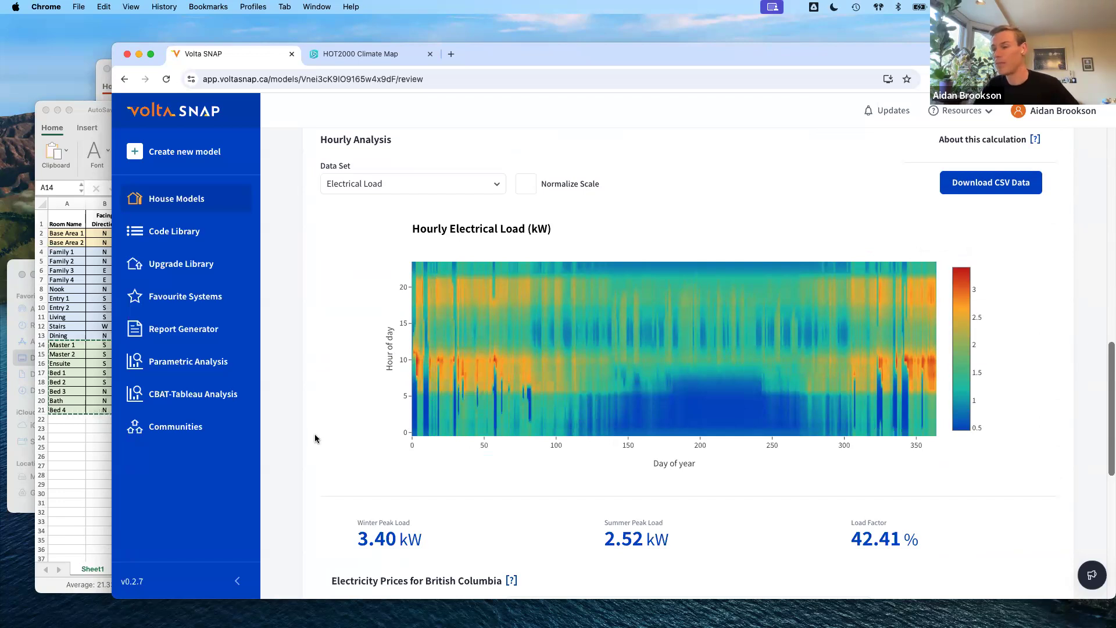
drag(358, 546, 397, 542)
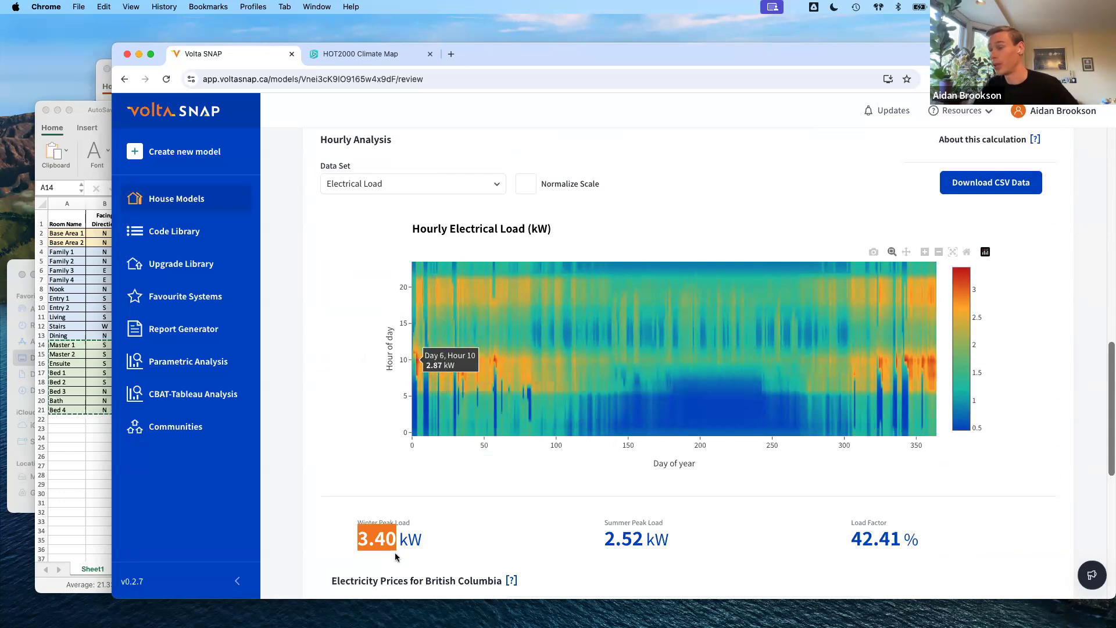
drag(445, 535, 337, 530)
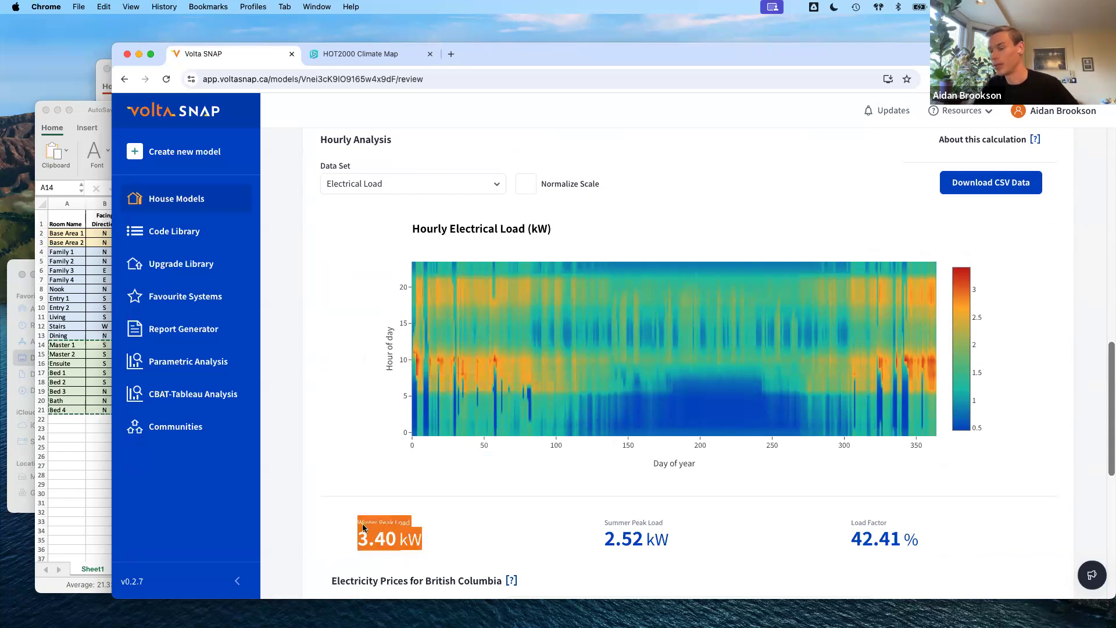
click(445, 531)
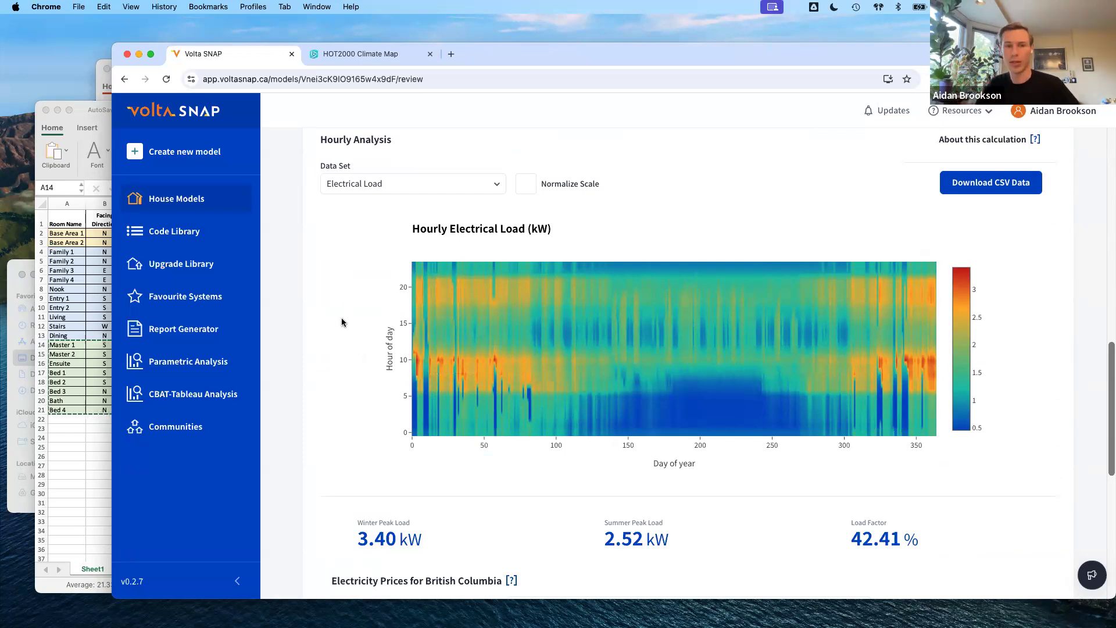
mouse_move(420, 360)
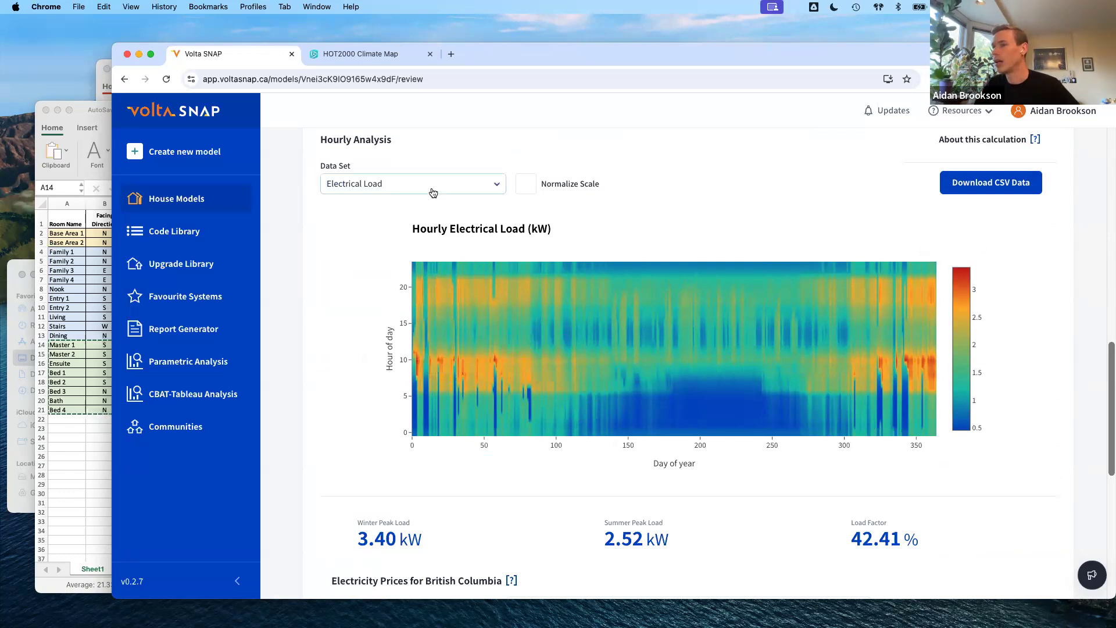
Download the hourly electrical load data as a CSV file.
click(987, 192)
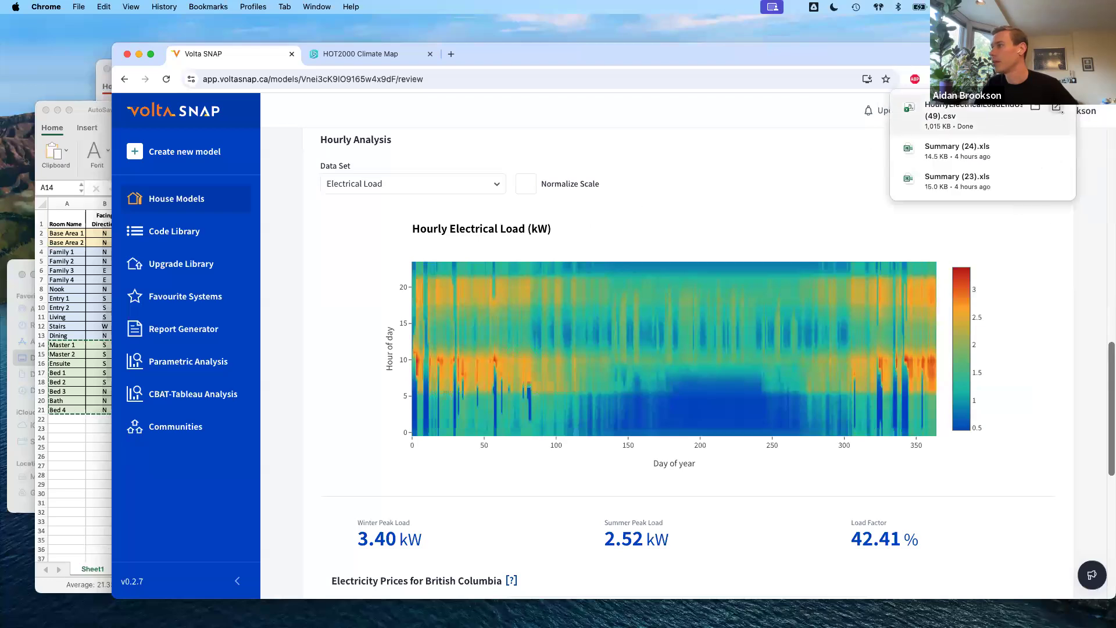
Open the downloaded hourly electrical load CSV and widen columns B to K to fit their headings.
click(1060, 109)
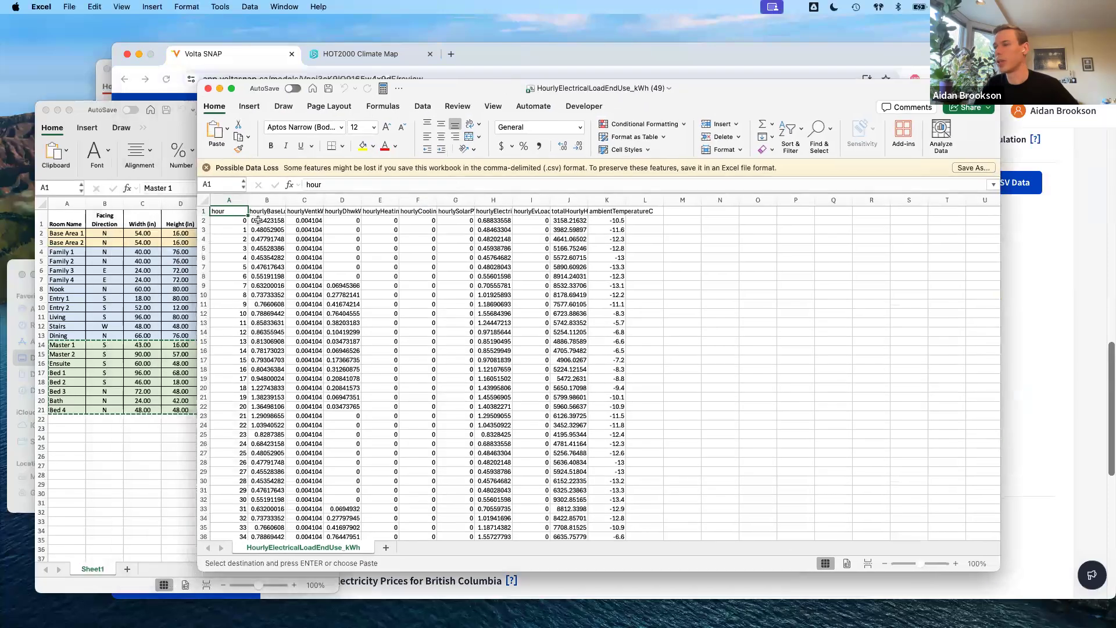
drag(258, 221, 495, 444)
click(494, 445)
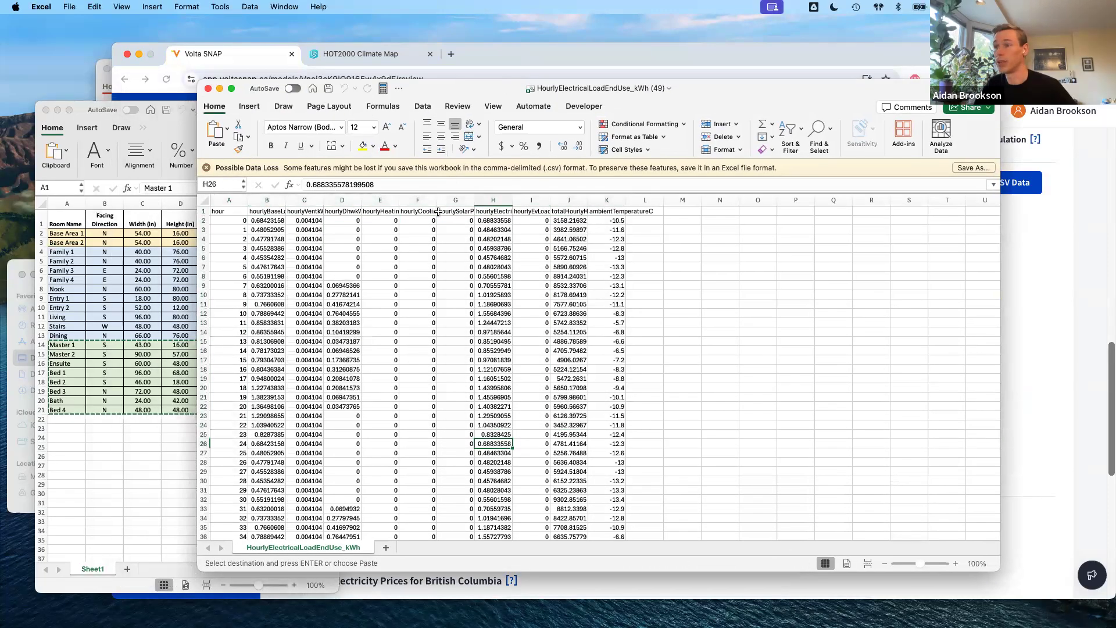
drag(267, 200, 651, 204)
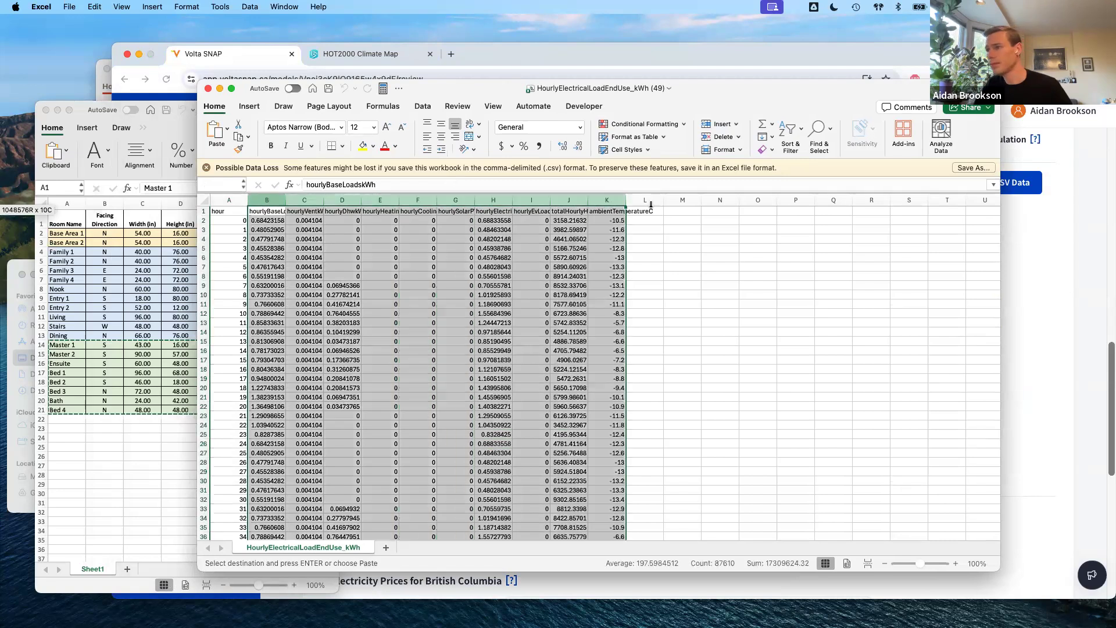
double_click(626, 201)
Examine the hourly end-use load columns, total electrical load, ambient temperature, EV load and total heating load in the sheet.
drag(271, 212, 560, 209)
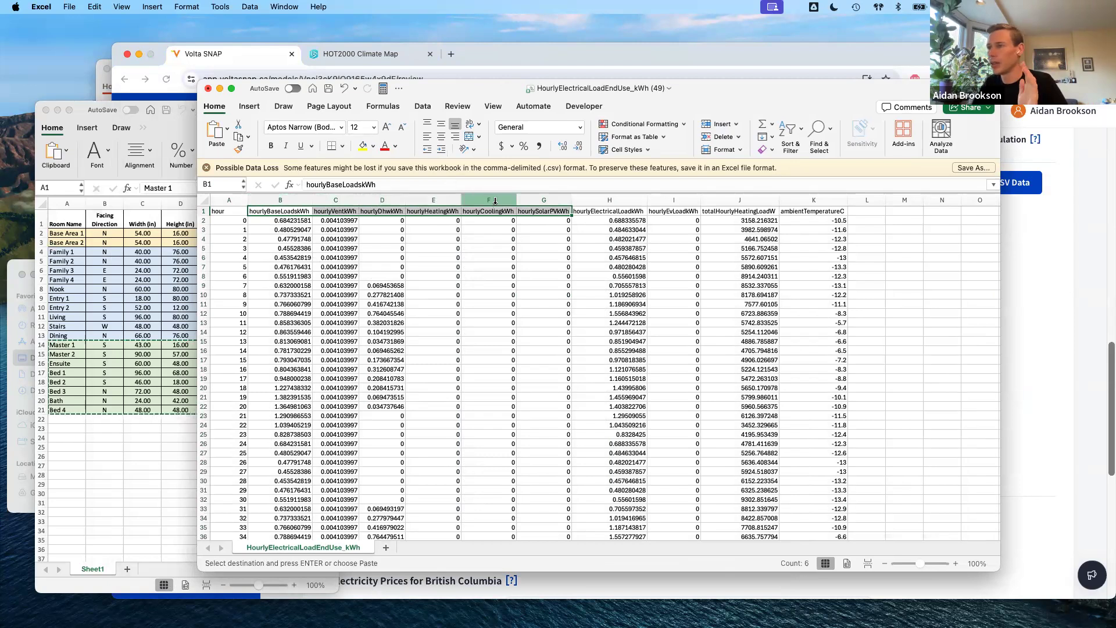
click(609, 200)
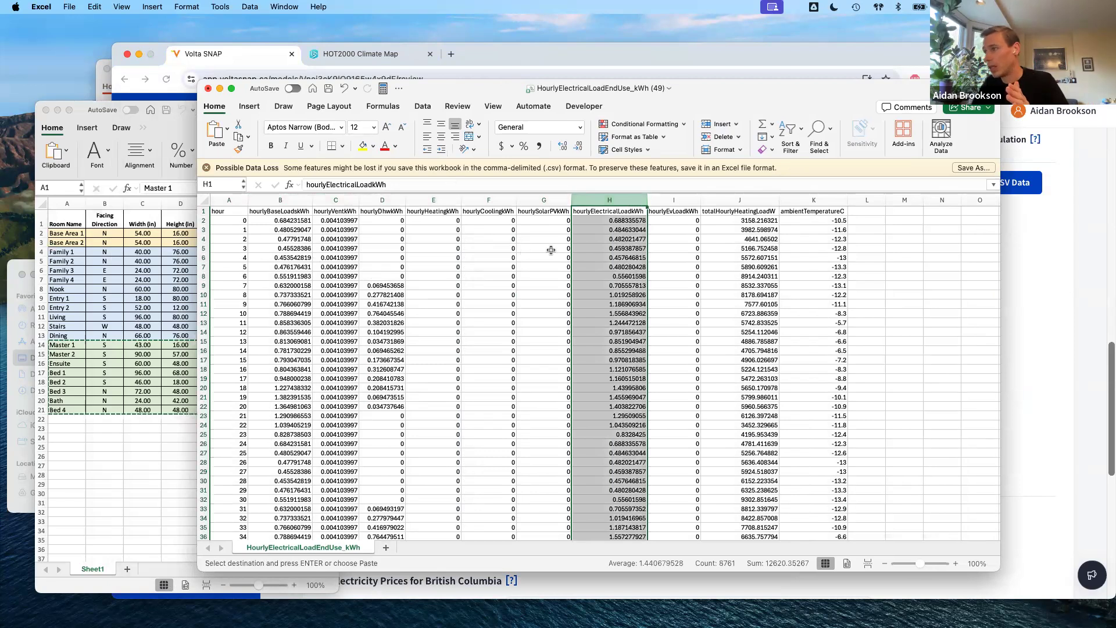
drag(464, 238, 443, 398)
drag(831, 223, 837, 416)
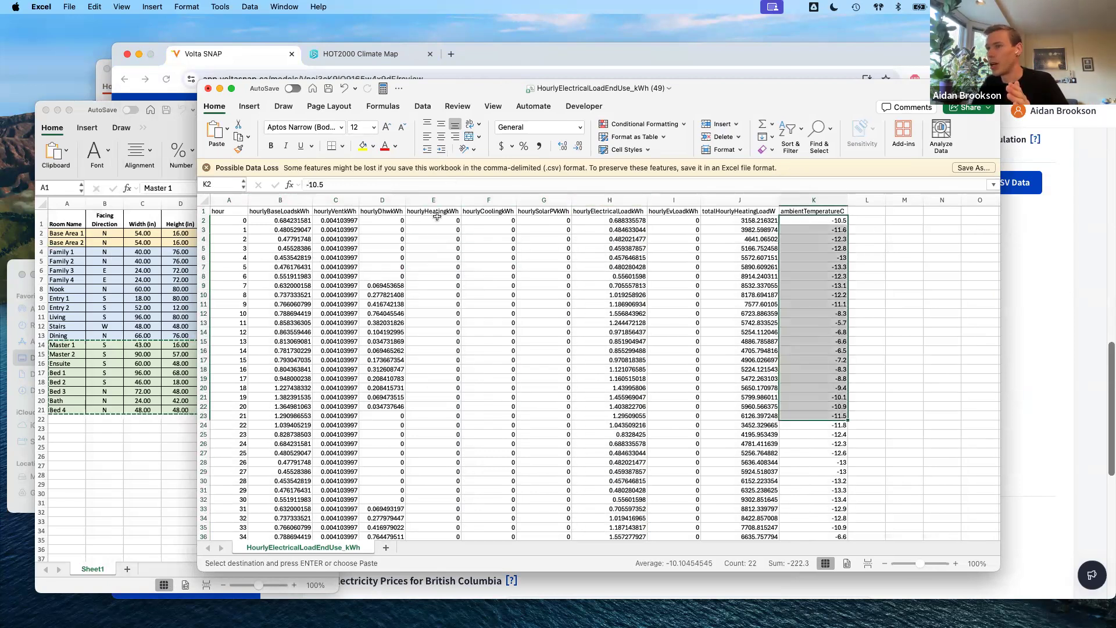
drag(434, 222, 429, 456)
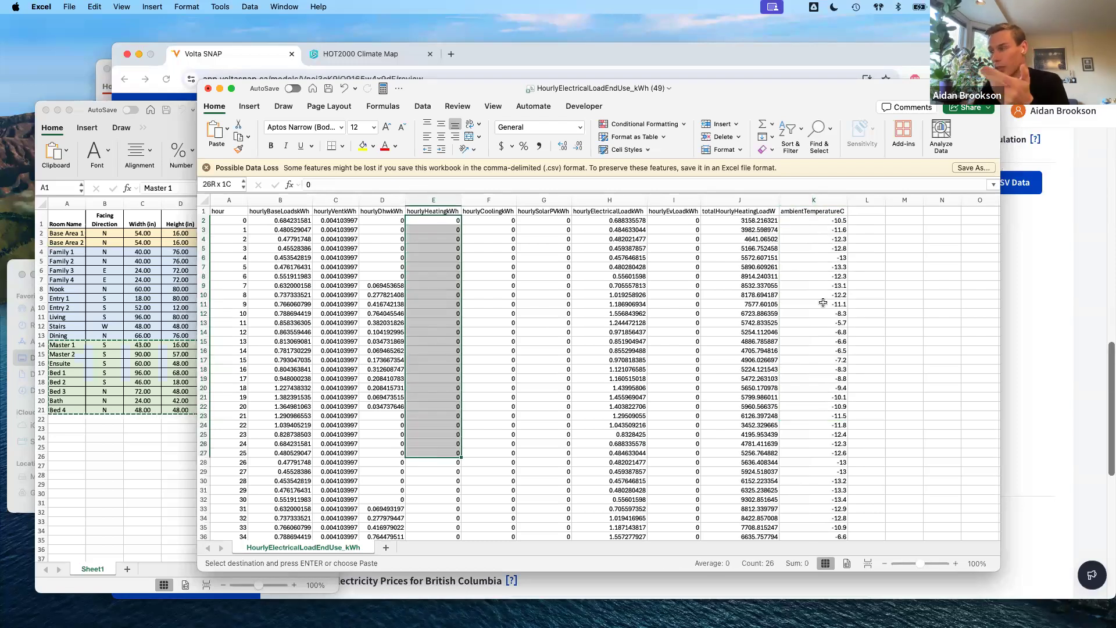
drag(823, 223, 812, 419)
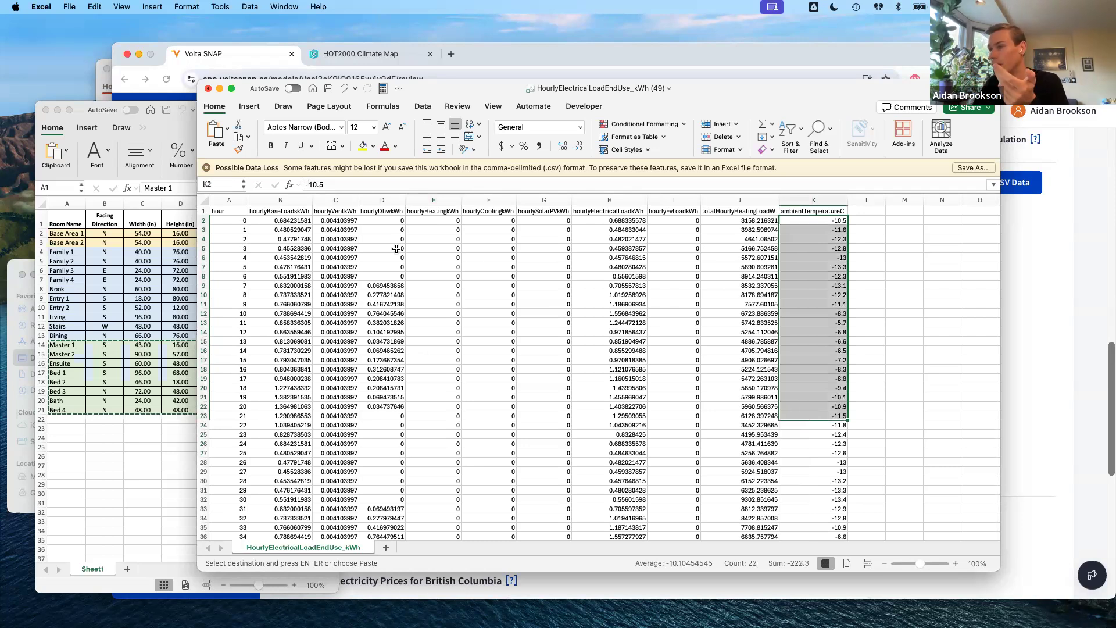
click(680, 214)
click(736, 213)
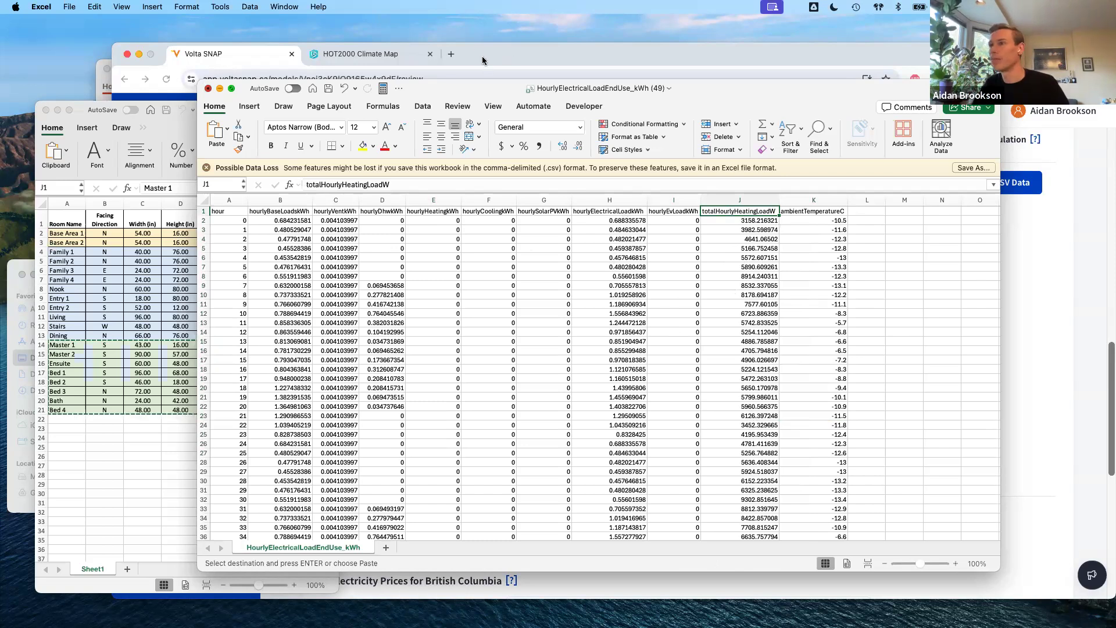
Close the hourly load CSV and return to the model review in the Volta SNAP browser window.
key(super+w)
key(super+d)
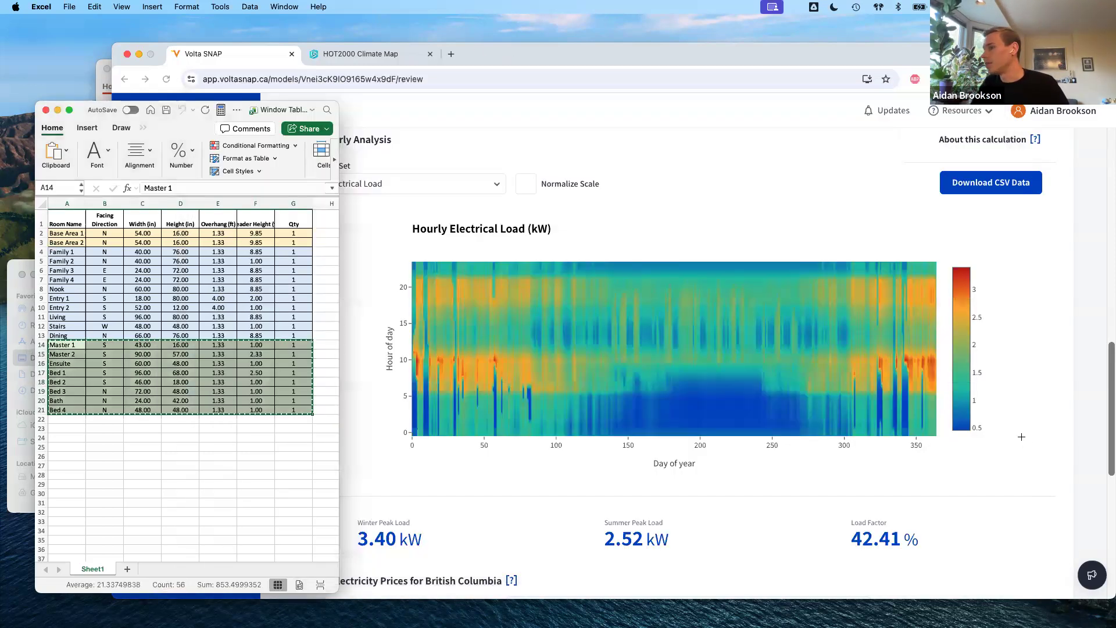
click(1022, 437)
scroll(368, 335, up, 15)
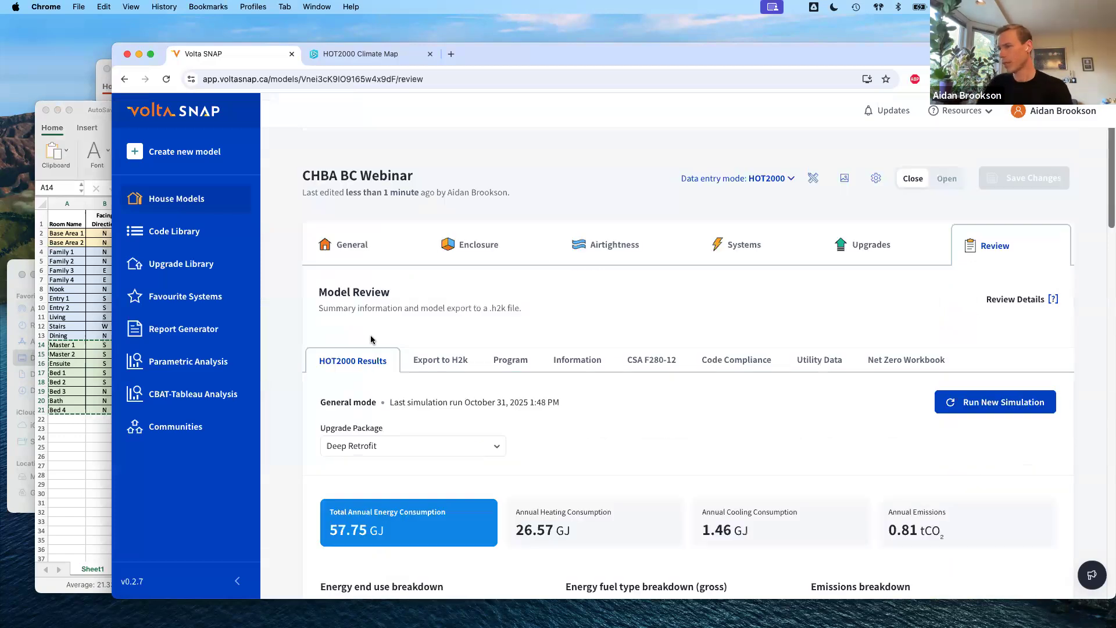
Export the model to a .h2k file with no upgrade included, proceeding past the DHW tank location issue.
click(444, 363)
click(452, 434)
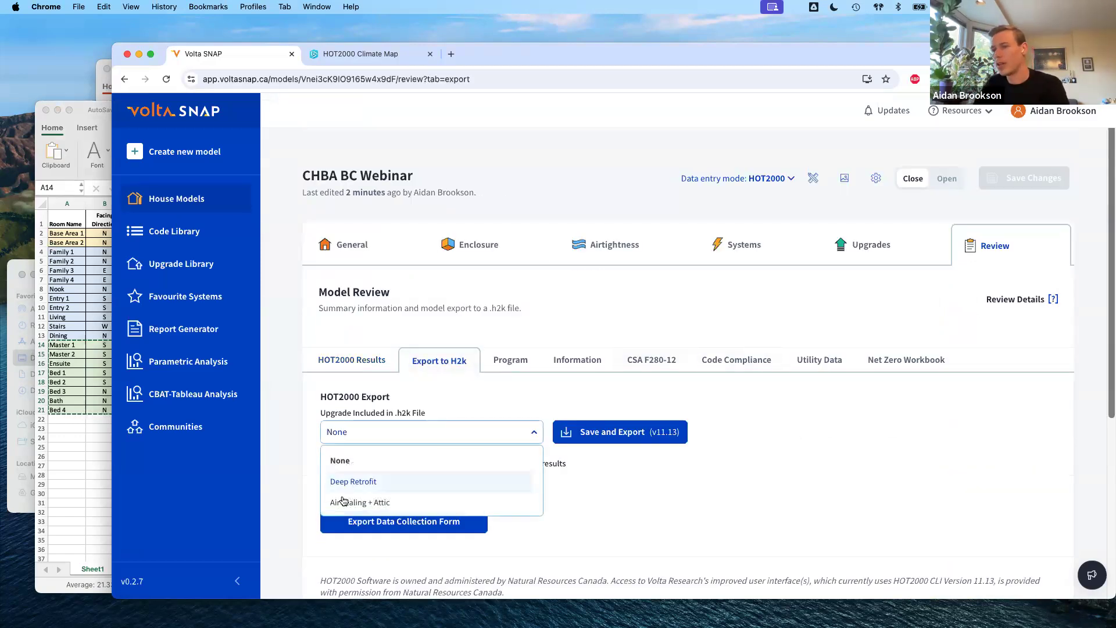
click(644, 443)
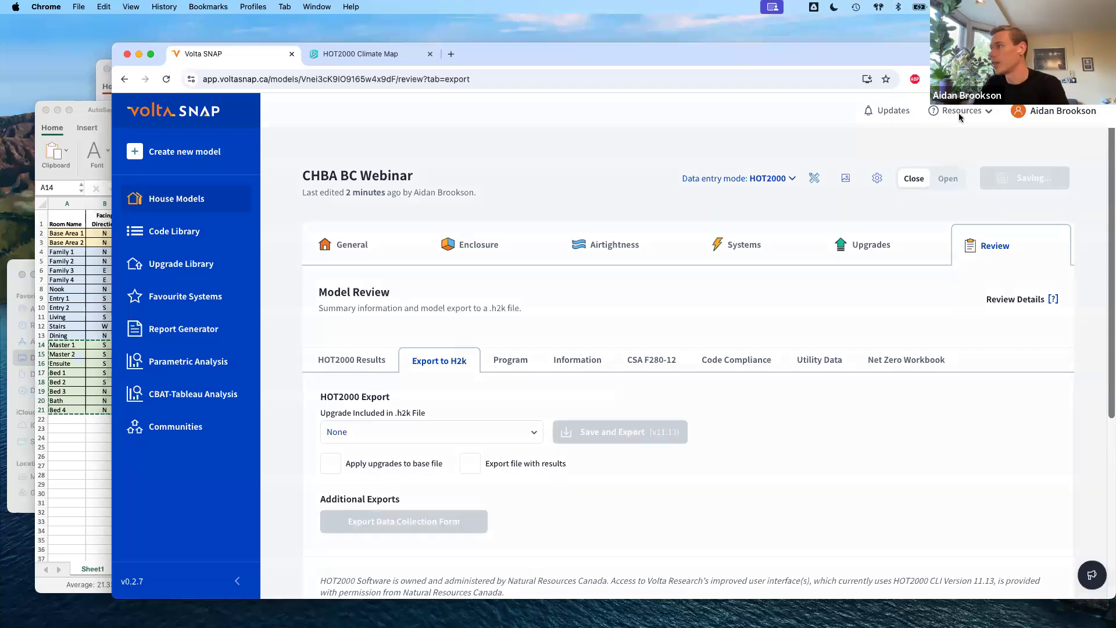
drag(409, 356, 760, 378)
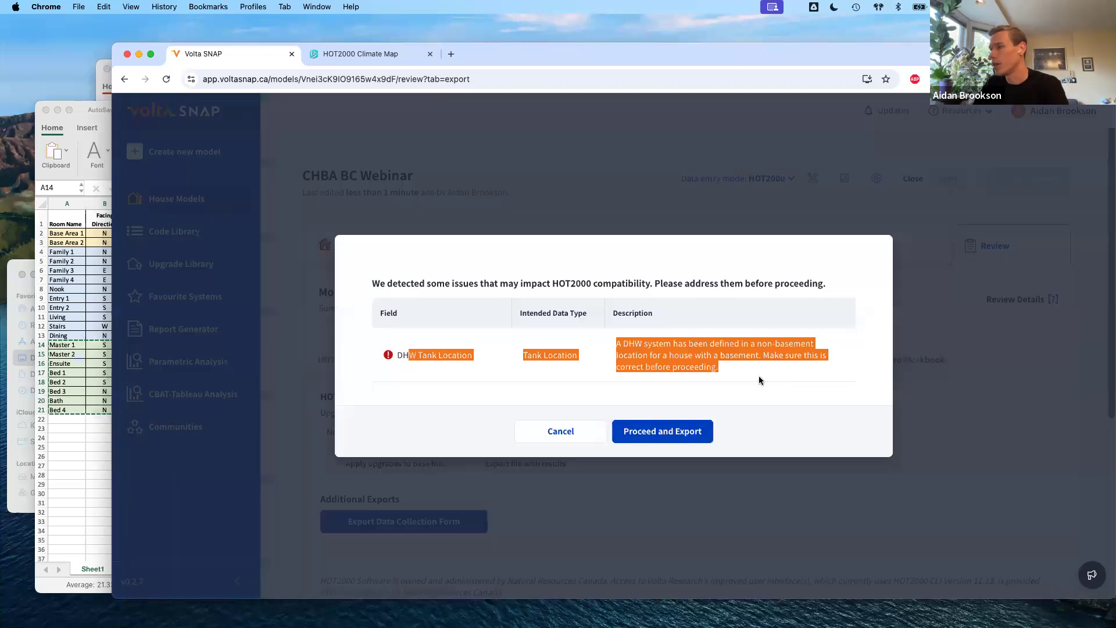
click(672, 437)
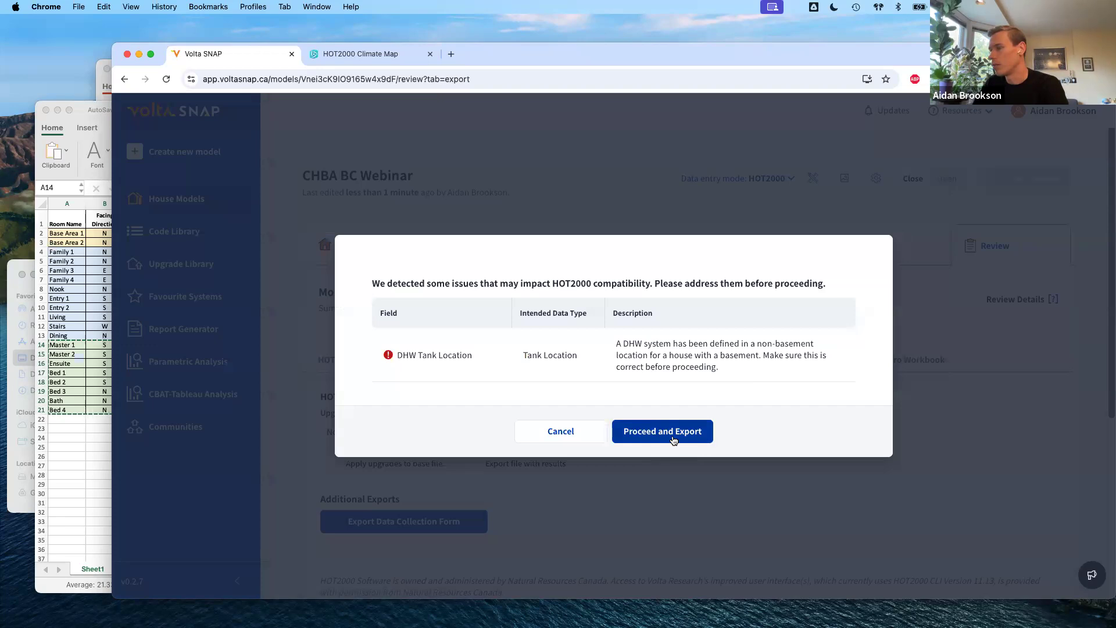
drag(395, 354, 617, 343)
click(738, 367)
click(645, 355)
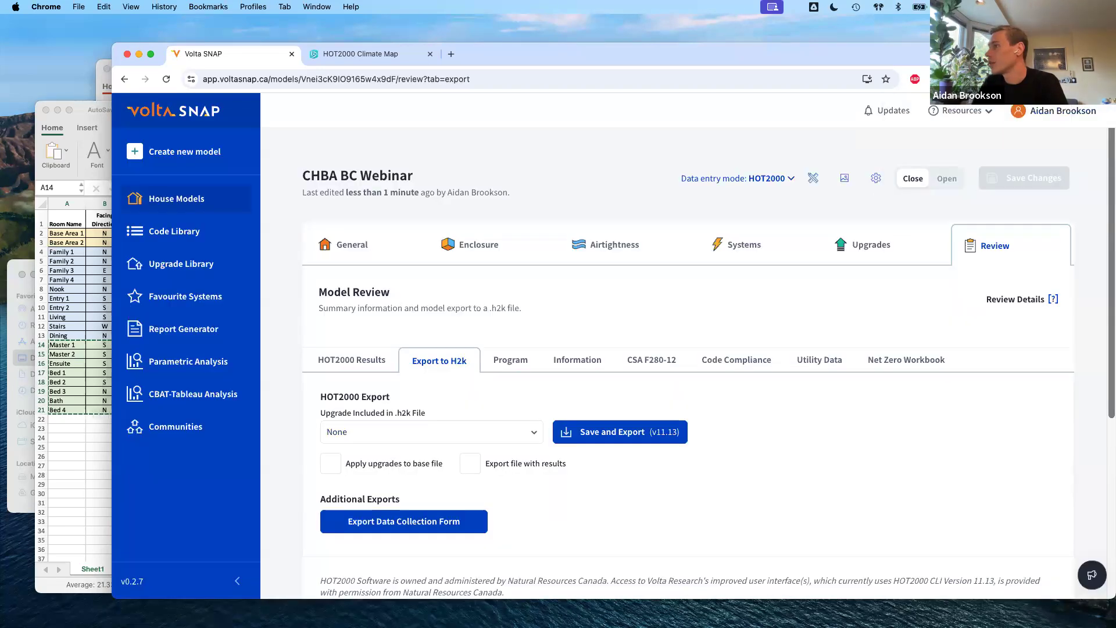
Open the exported CHBA BC Webinar.h2k file, look through its XML content, and close it.
click(1050, 131)
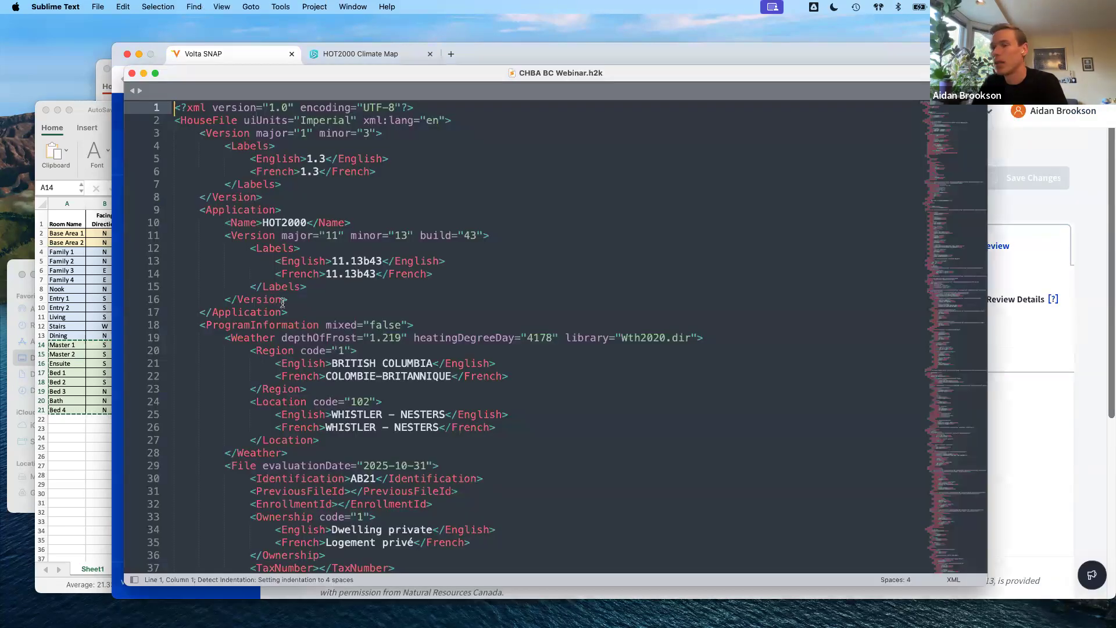
scroll(283, 302, down, 20)
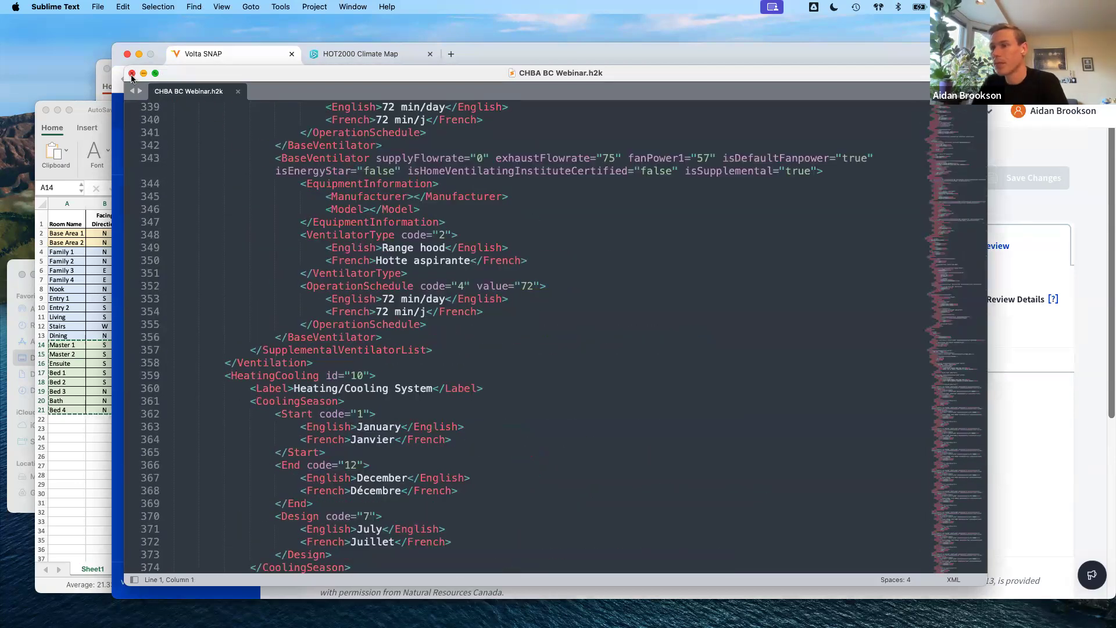
click(132, 73)
Review the upgrade packages available for the .h2k export, keeping None, and the option to apply upgrades to the base file.
click(374, 437)
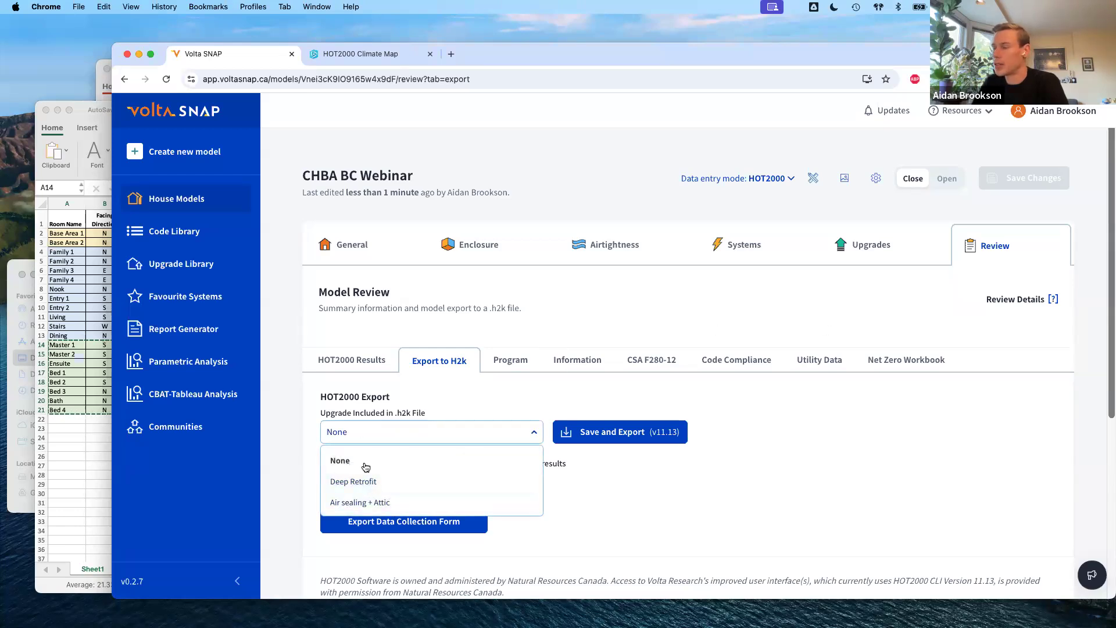
click(358, 463)
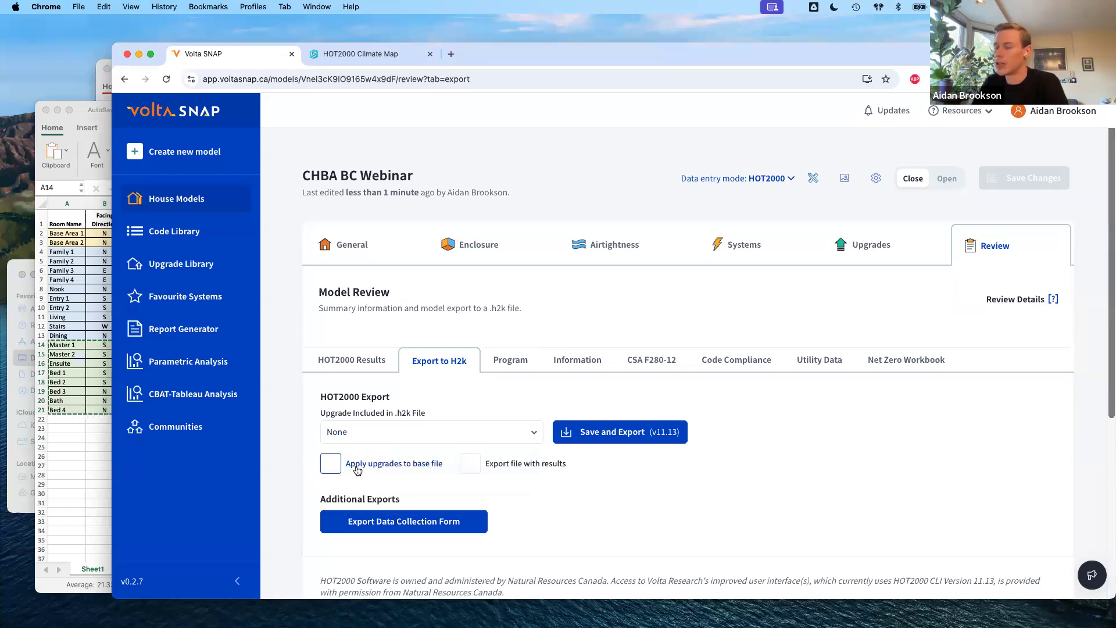
click(369, 431)
click(378, 464)
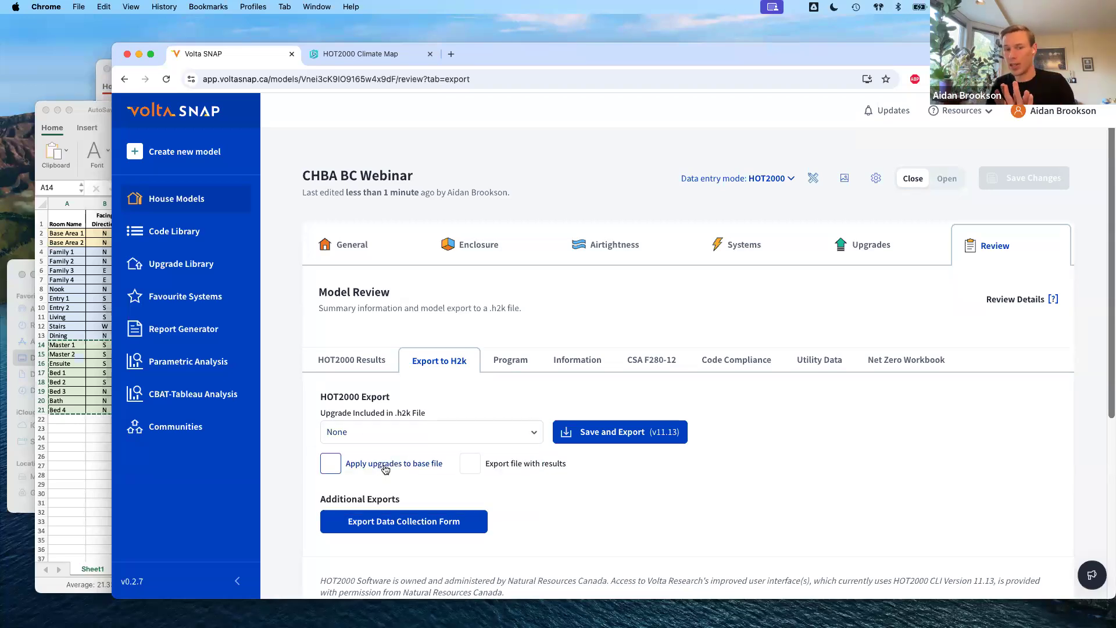
click(356, 464)
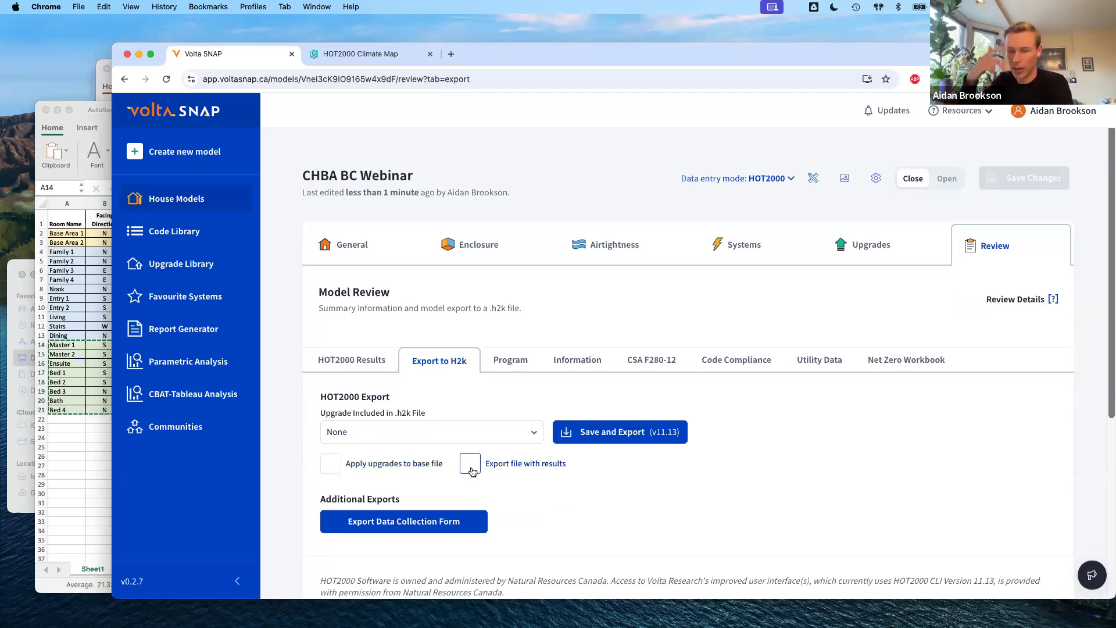
Set the program type to EnerGuide Rating System 2020 NBC and look over its vermiculite and operating condition options.
click(510, 360)
click(477, 413)
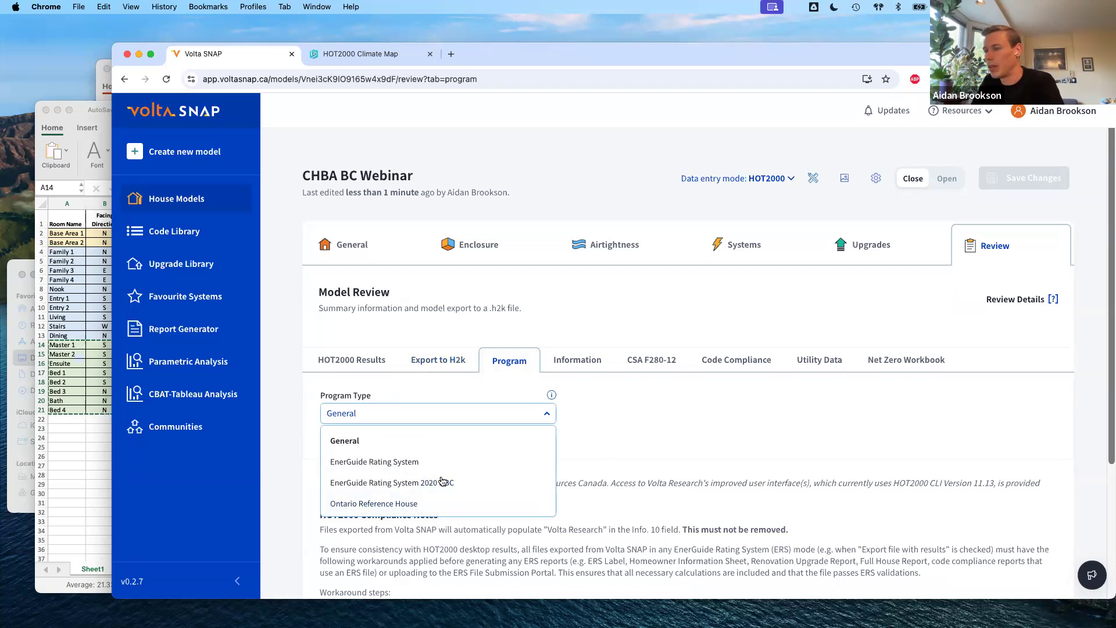
click(443, 482)
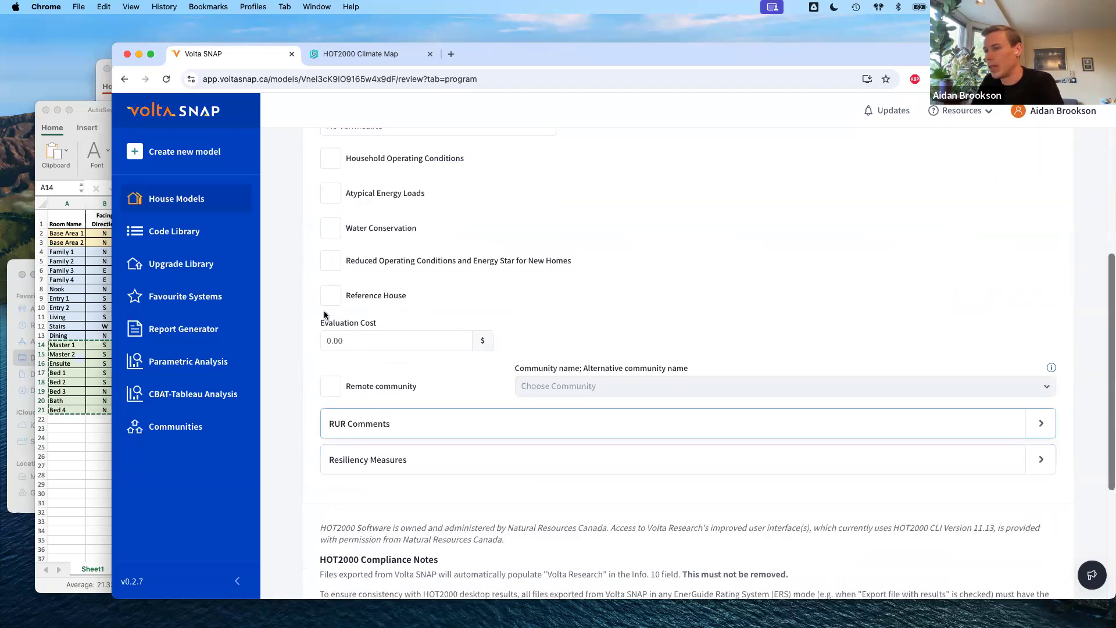
scroll(515, 431, up, 3)
click(389, 254)
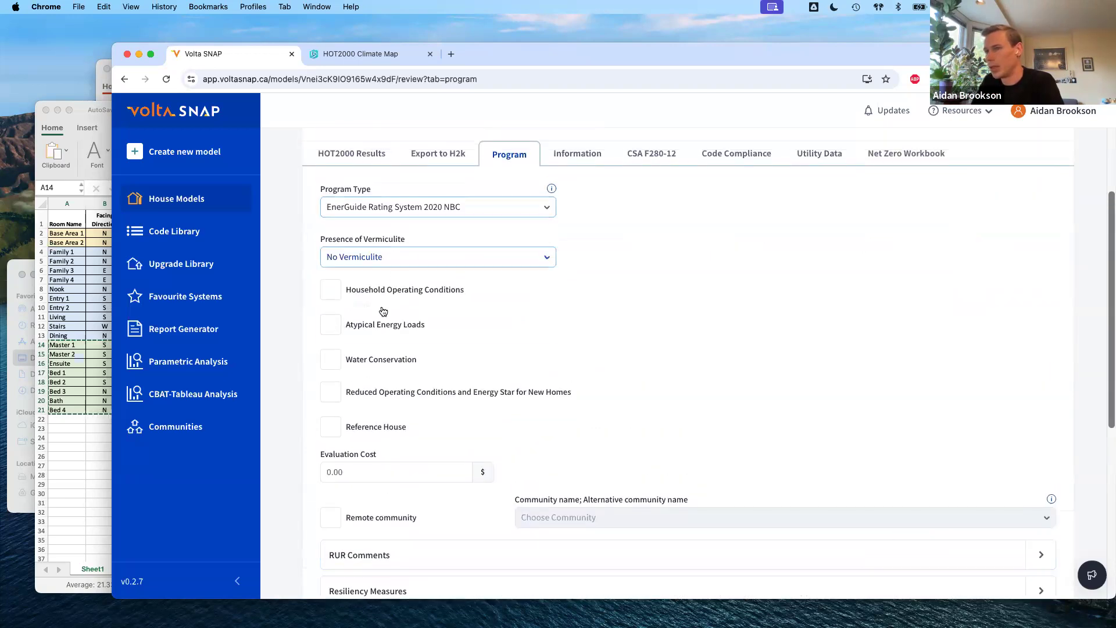
click(679, 279)
scroll(583, 315, up, 1)
scroll(582, 315, up, 3)
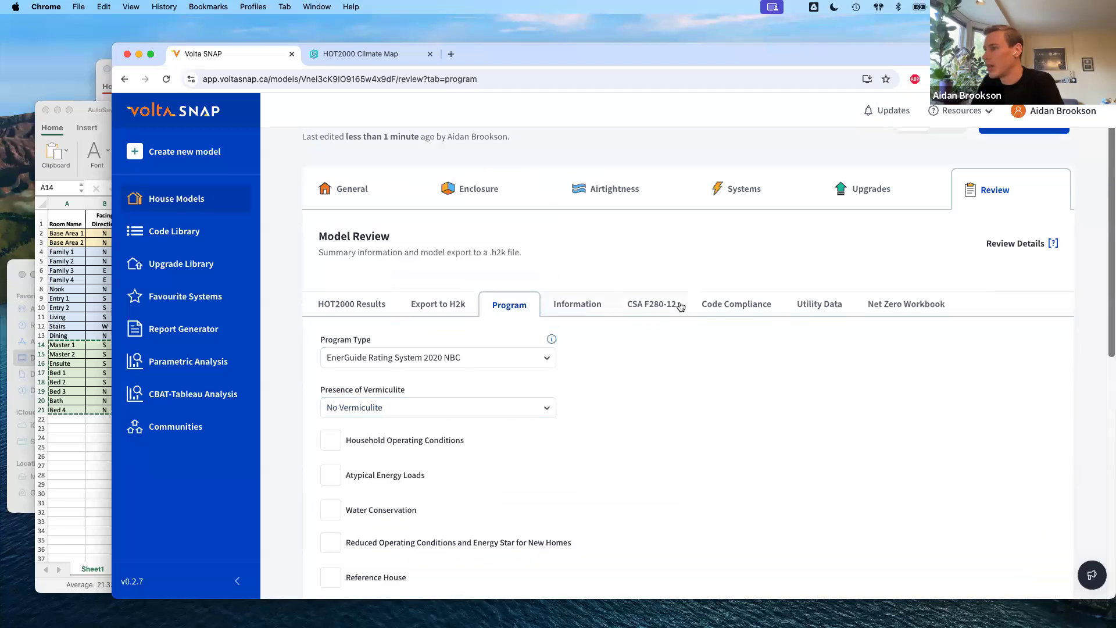
Open the CSA F280-12 calculation summary and examine the design heat loss and heat gain values.
click(673, 306)
scroll(749, 399, down, 2)
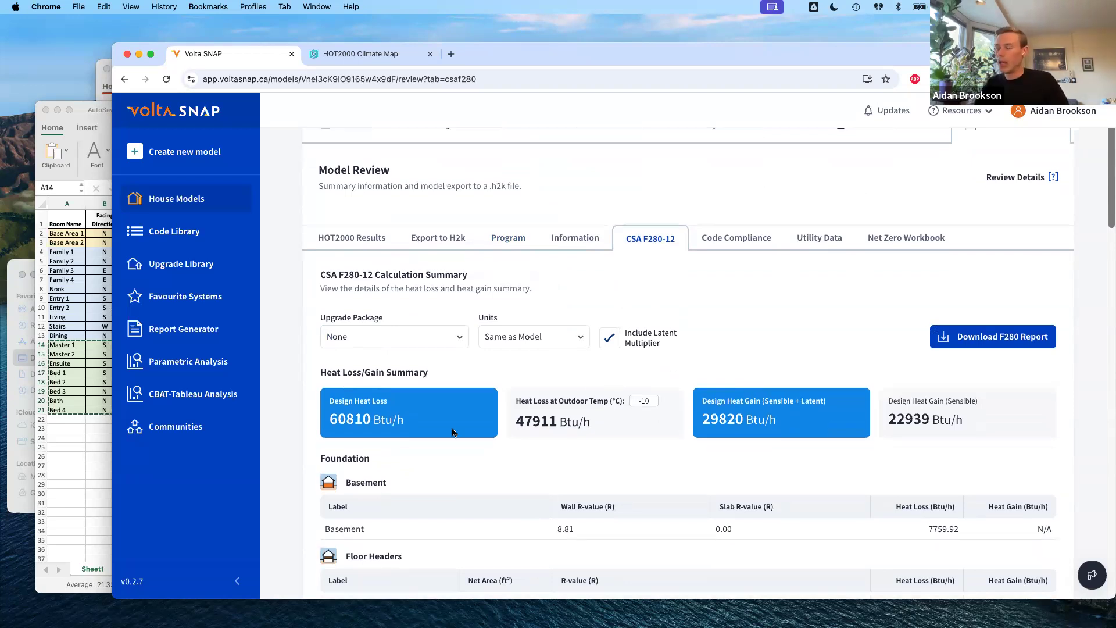
scroll(452, 432, down, 1)
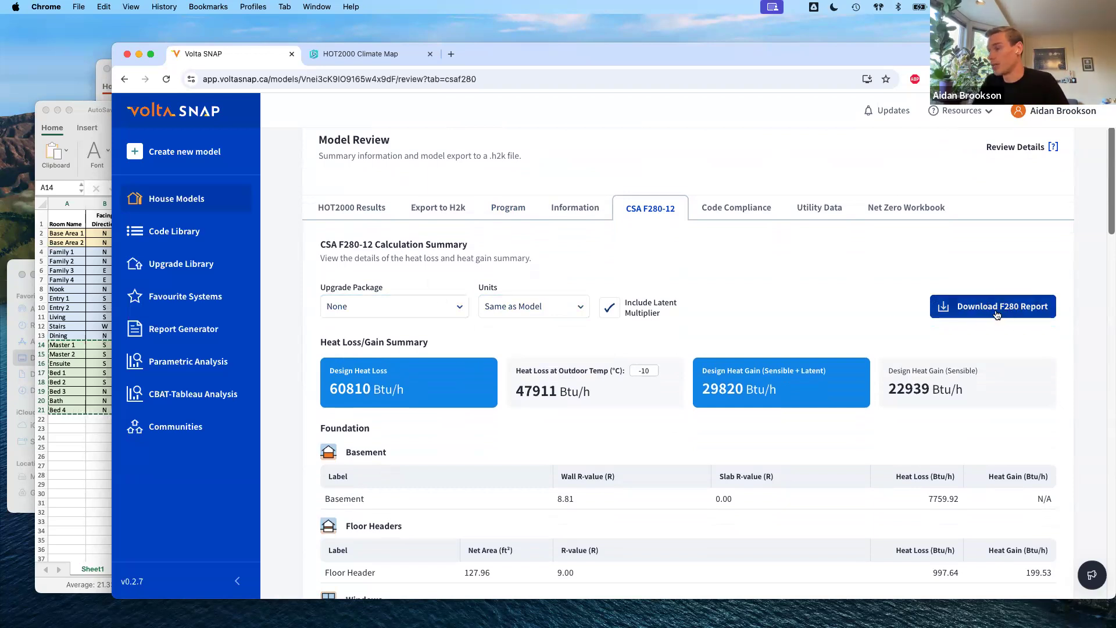
drag(327, 389, 964, 392)
Raise the outdoor temperature for the heat loss calculation to 5 °C.
click(644, 371)
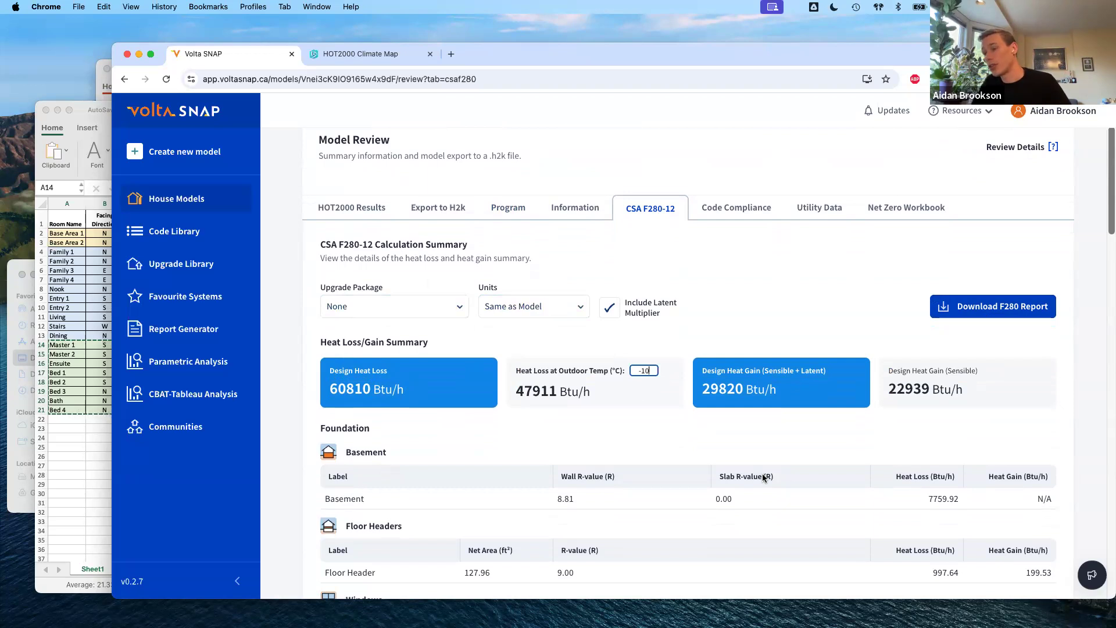
key(Up)
key(Up)
key(Up)
key(Up)
key(Up)
key(Up)
key(Up)
key(Up)
key(Up)
key(Up)
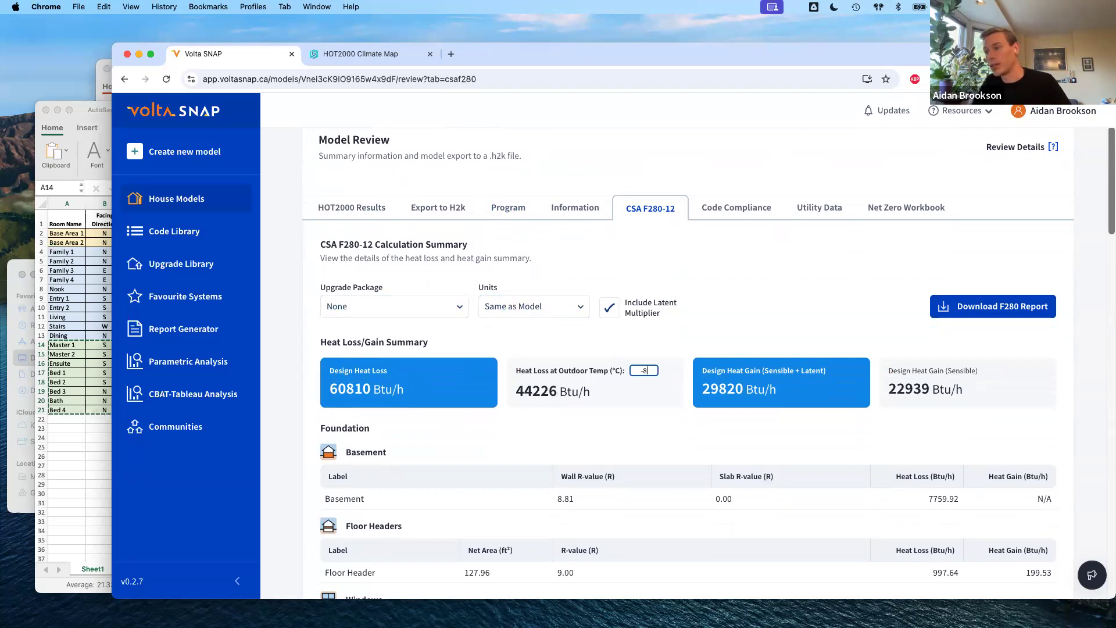
key(Up)
key(Up)
key(Up)
key(Up)
key(Up)
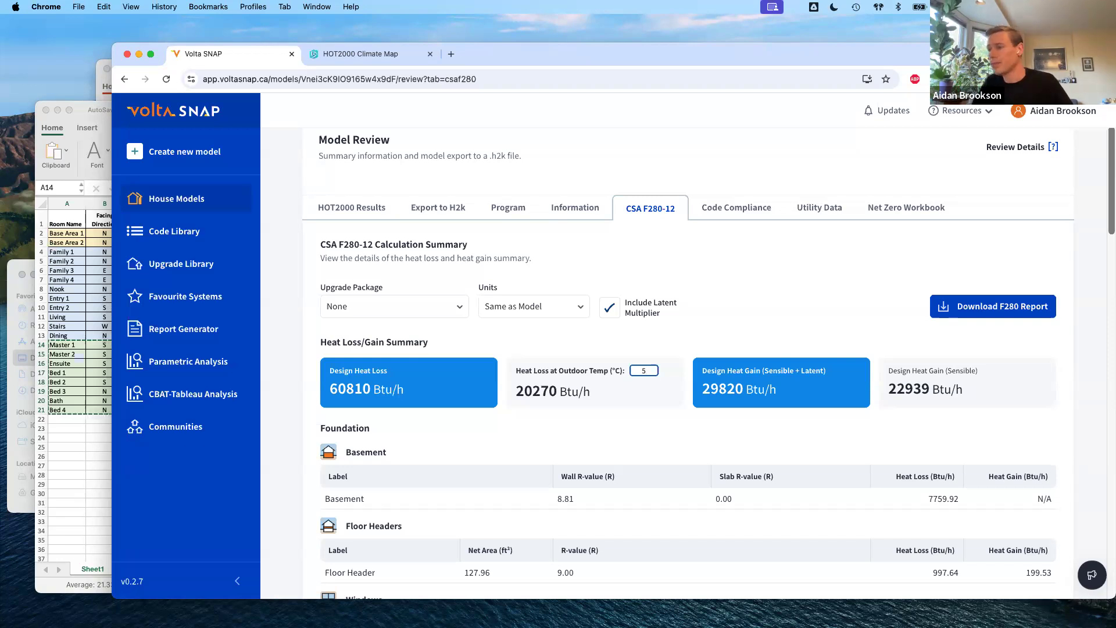
Lower the outdoor temperature for the heat loss calculation well below freezing, ending at -16 °C.
key(Down)
key(Down)
key(Down)
key(Down)
key(Down)
key(Down)
key(Down)
key(Down)
key(Down)
key(Down)
key(Down)
key(Down)
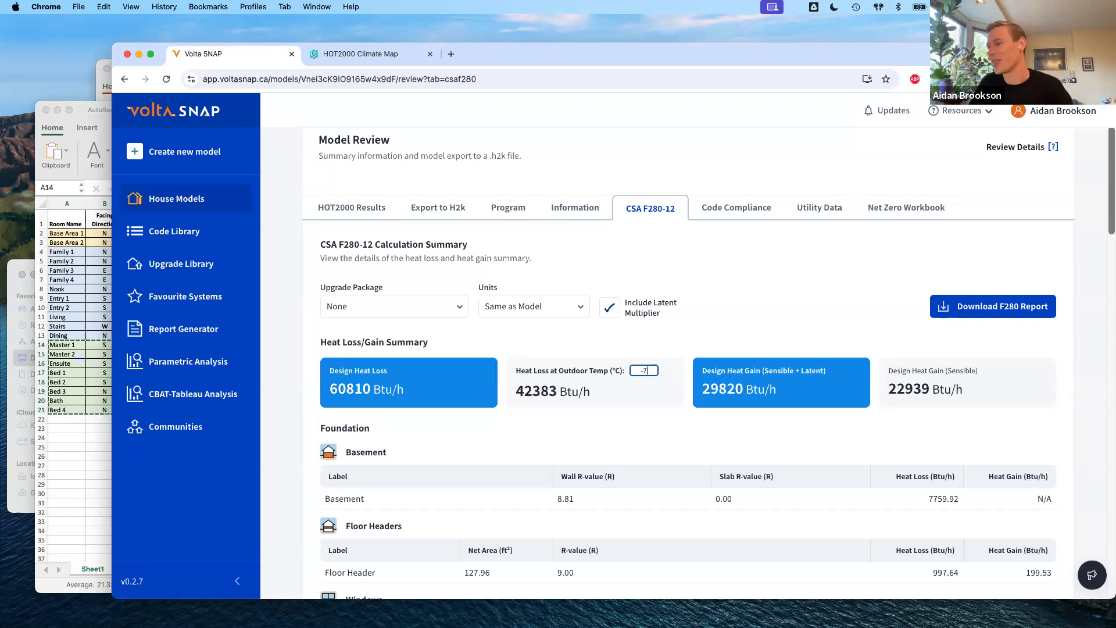
key(Down)
key(Down)
key(Down)
key(Down)
key(Down)
key(Down)
key(Down)
key(Down)
key(Down)
key(Down)
key(Up)
key(Up)
key(Up)
key(Up)
key(Up)
key(Up)
key(Up)
key(Up)
key(Up)
key(Up)
key(Up)
key(Up)
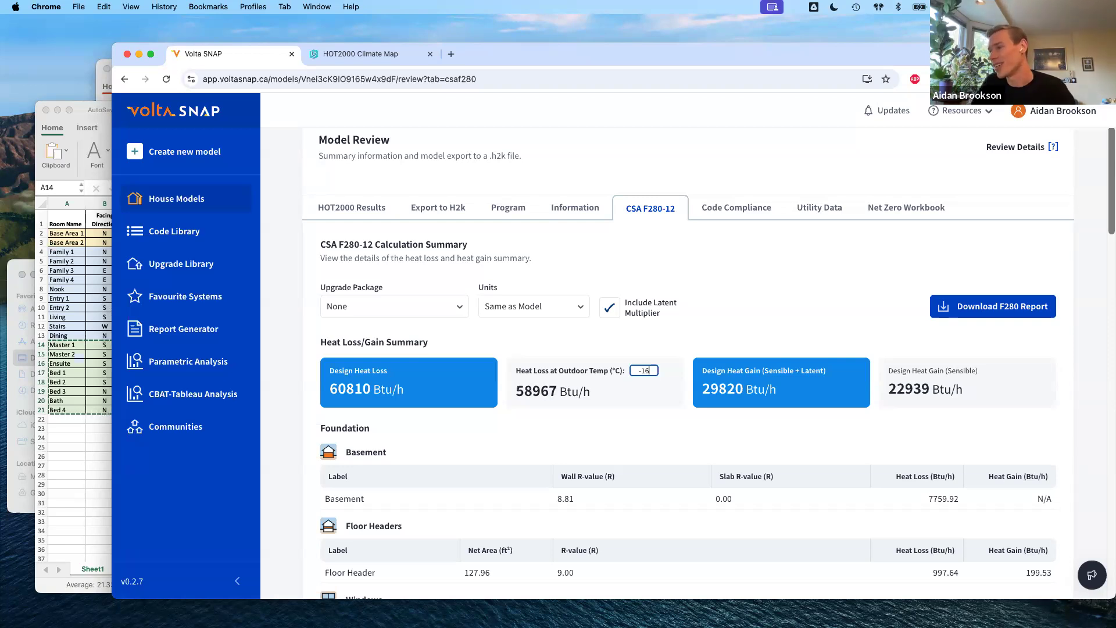
Raise the outdoor temperature for the heat loss calculation to 16 °C.
key(Up)
key(Up)
key(Up)
key(Up)
key(Up)
key(Up)
key(Up)
key(Up)
key(Up)
key(Up)
key(Up)
key(Up)
key(Up)
key(Up)
key(Up)
key(Up)
key(Up)
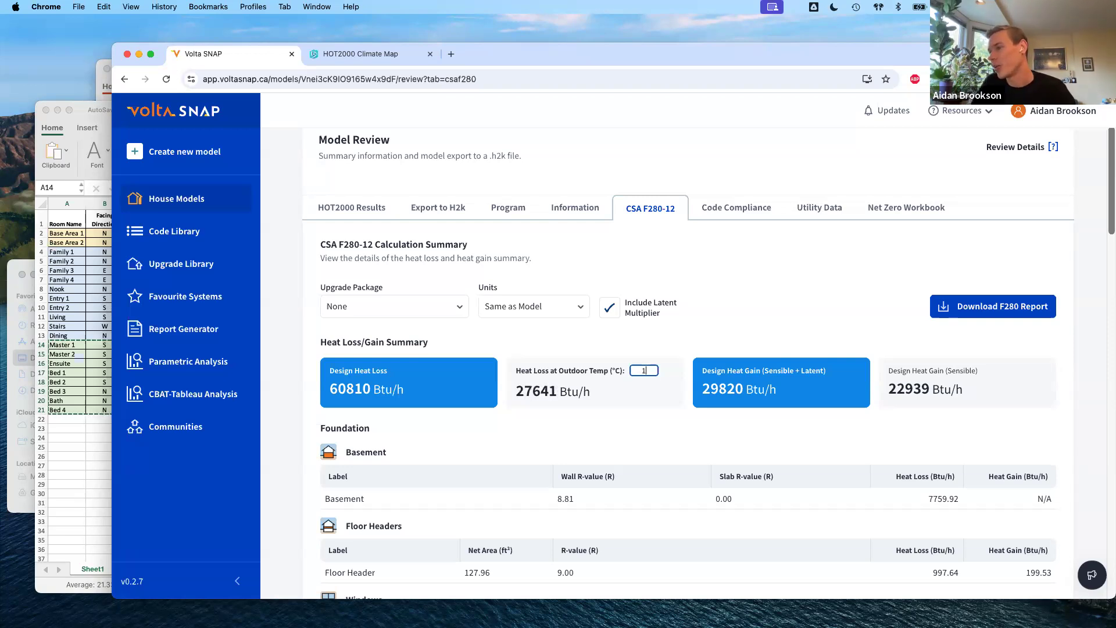
key(Up)
key(Up)
key(Up)
key(Up)
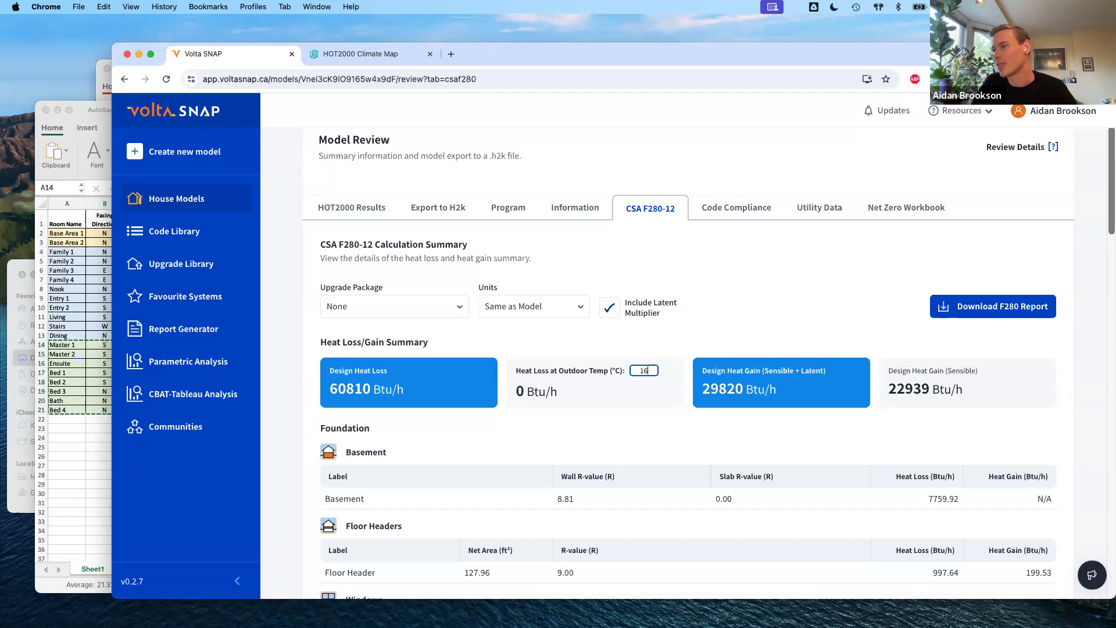
Lower the outdoor temperature for the heat loss calculation to 0 °C.
key(Down)
key(Down)
key(Down)
key(Down)
key(Down)
key(Down)
key(Down)
key(Down)
key(Down)
key(Down)
key(Down)
key(Down)
key(Down)
key(Down)
key(Down)
key(Down)
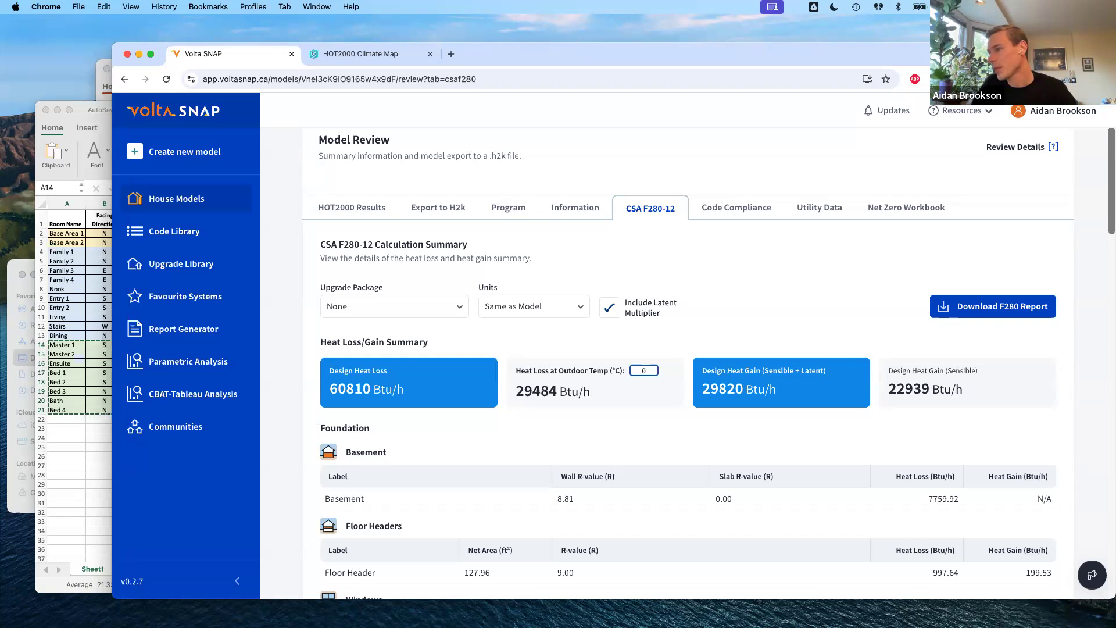
Raise the outdoor temperature for the heat loss calculation to 3 °C and highlight the heat loss value.
key(Down)
key(Up)
key(Up)
key(Up)
key(Up)
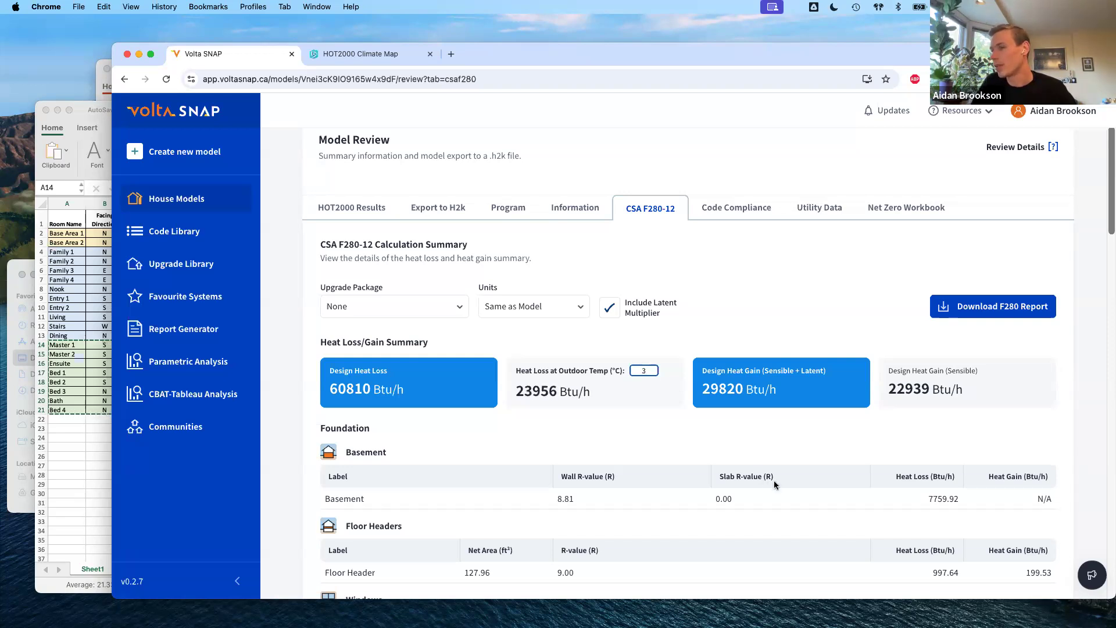
drag(517, 393, 602, 396)
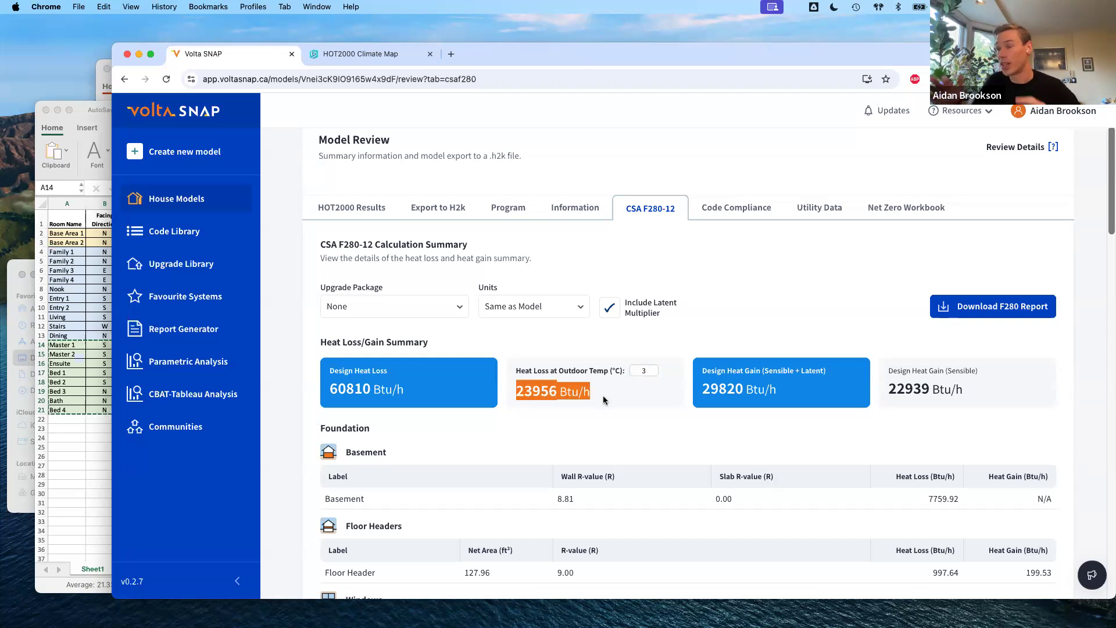
Return the outdoor temperature to 0 °C and compare its heat loss with the sensible plus latent design heat gain.
click(654, 370)
key(Down)
key(Down)
key(Down)
key(Down)
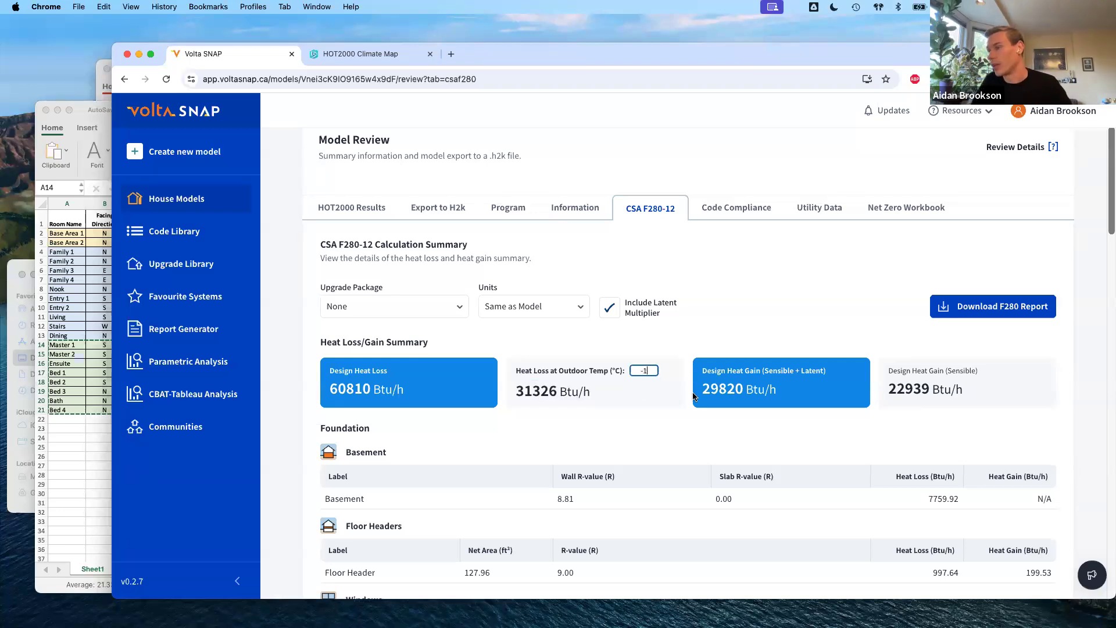
key(Up)
drag(559, 395, 516, 393)
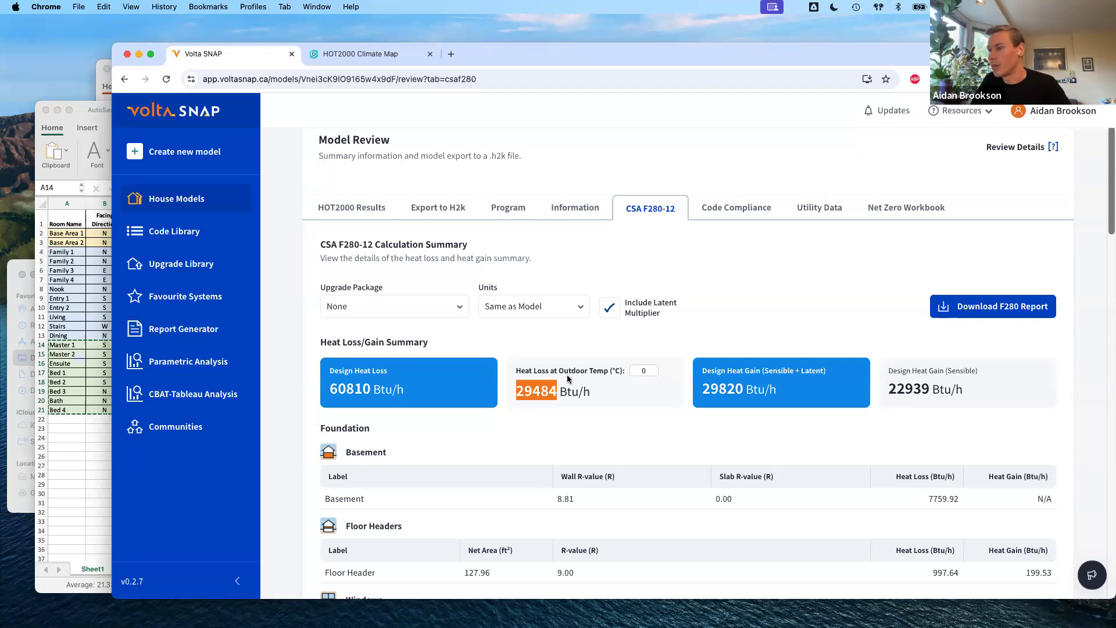
drag(703, 392, 744, 396)
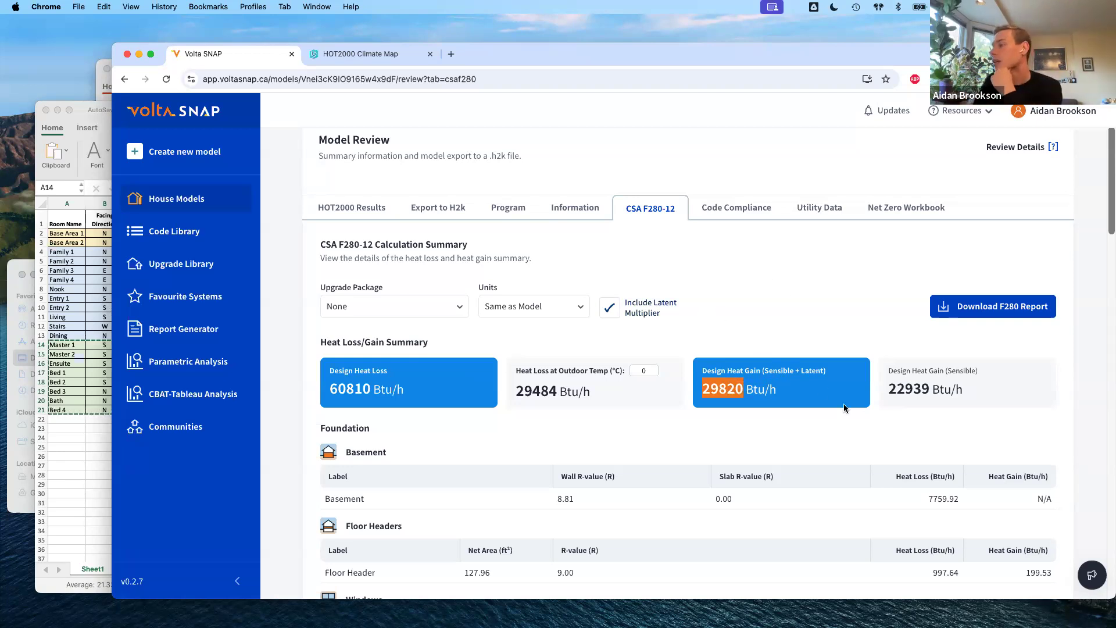
Download the F280 report as an English PDF, leaving the optional project fields blank.
click(989, 305)
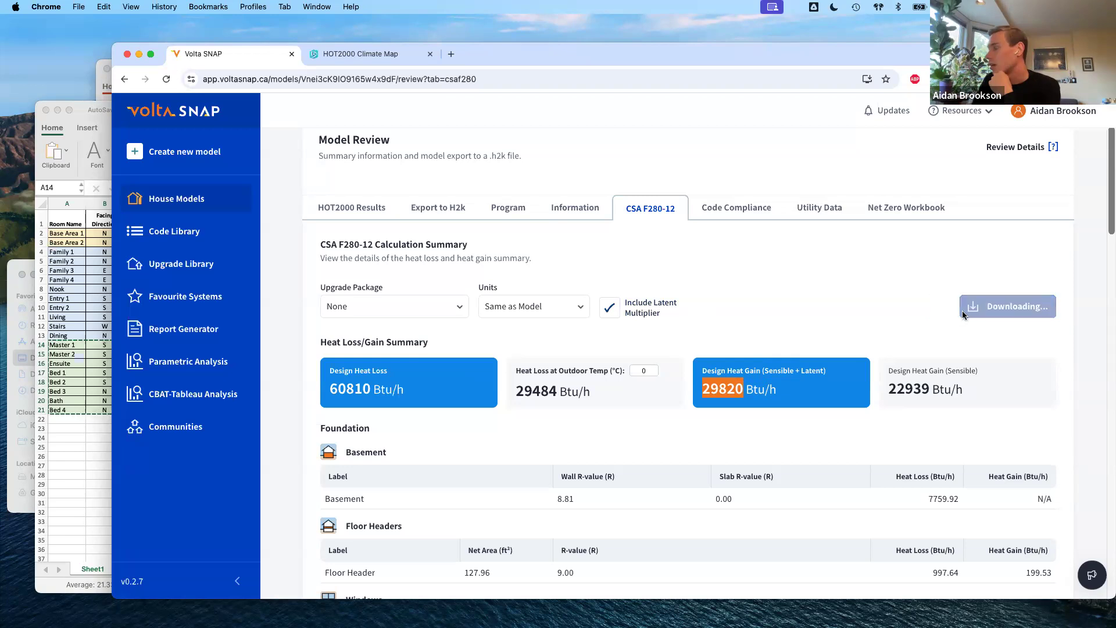
scroll(910, 283, down, 2)
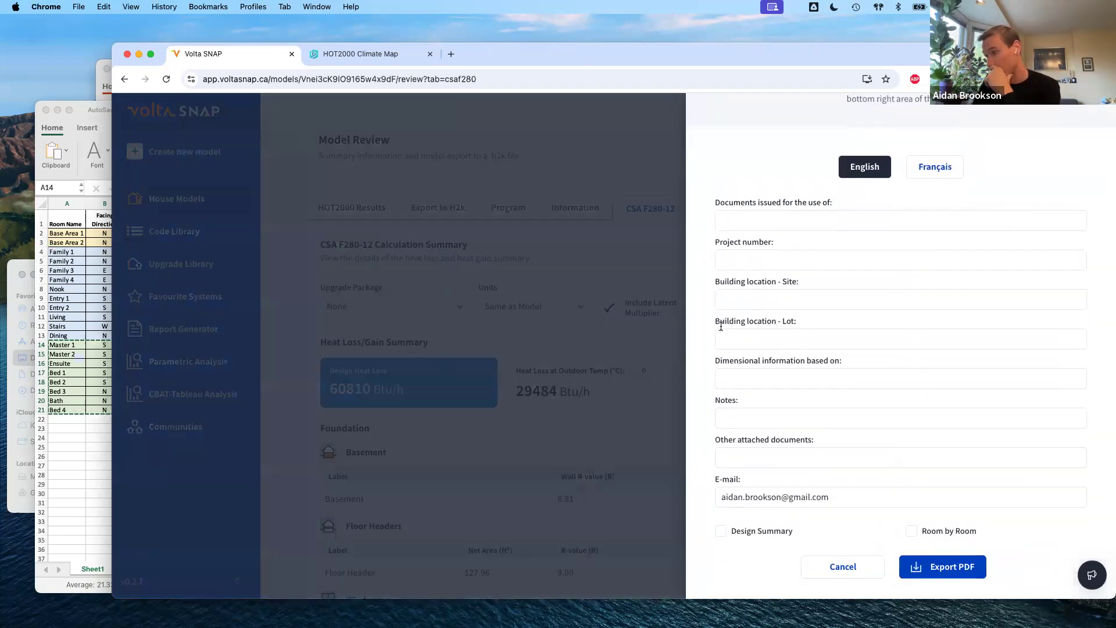
drag(768, 207, 825, 440)
click(825, 439)
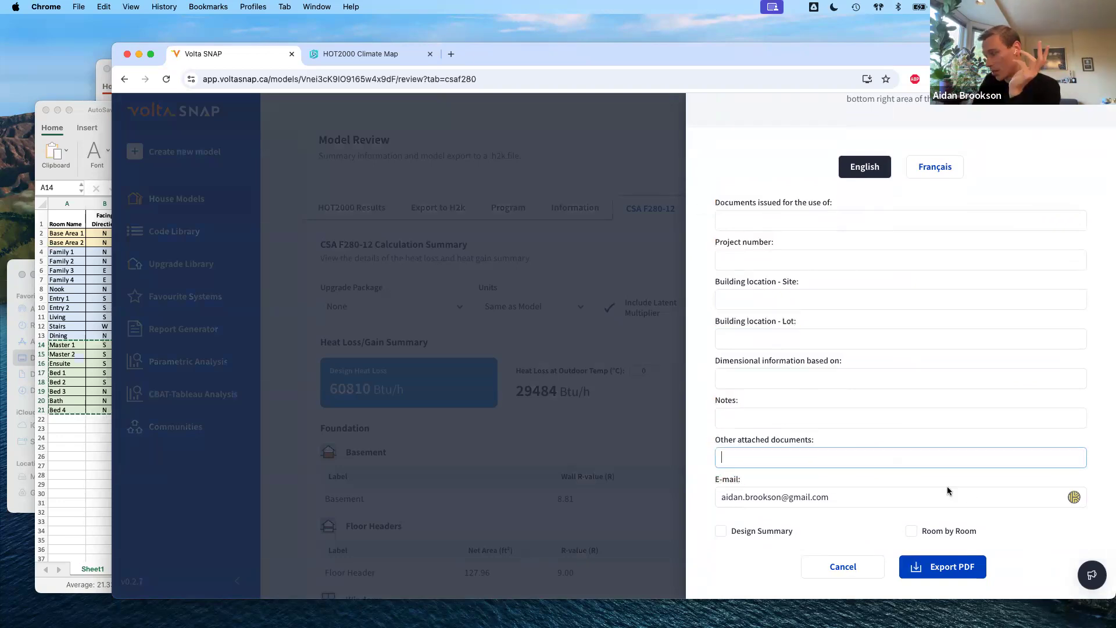
click(942, 567)
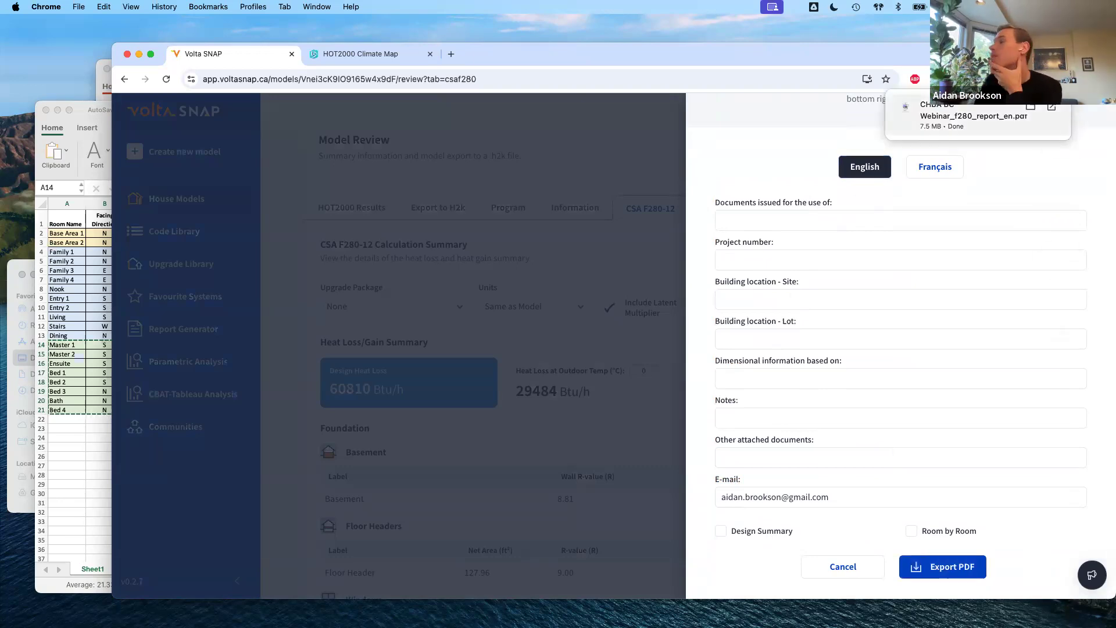
Open the downloaded F280 report PDF, examine its first page, and close it.
click(1052, 108)
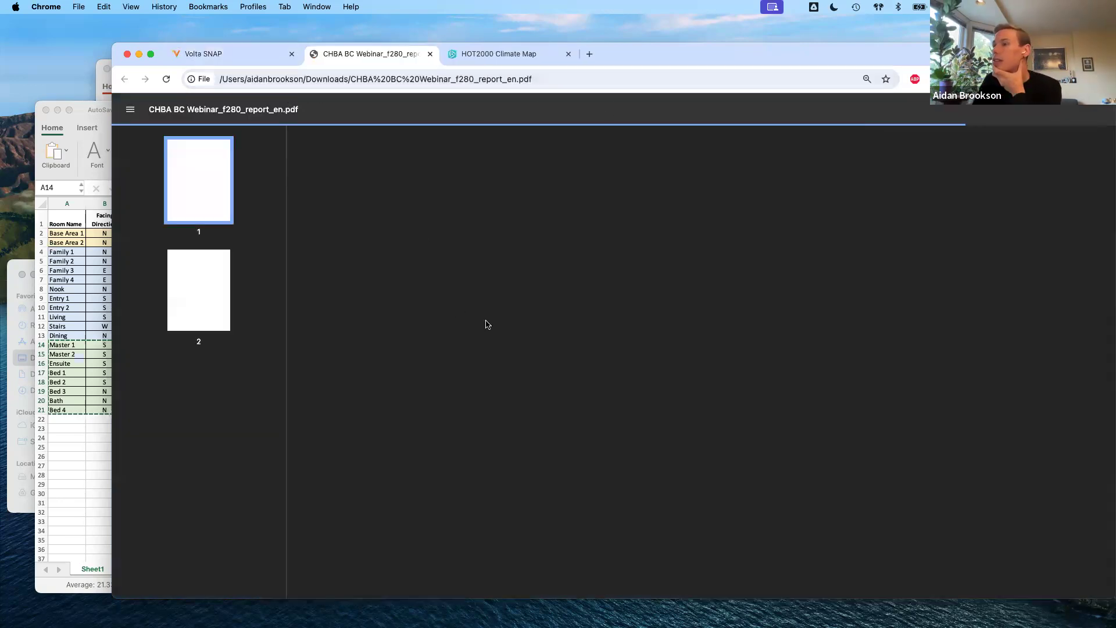
scroll(722, 408, down, 5)
scroll(722, 409, down, 10)
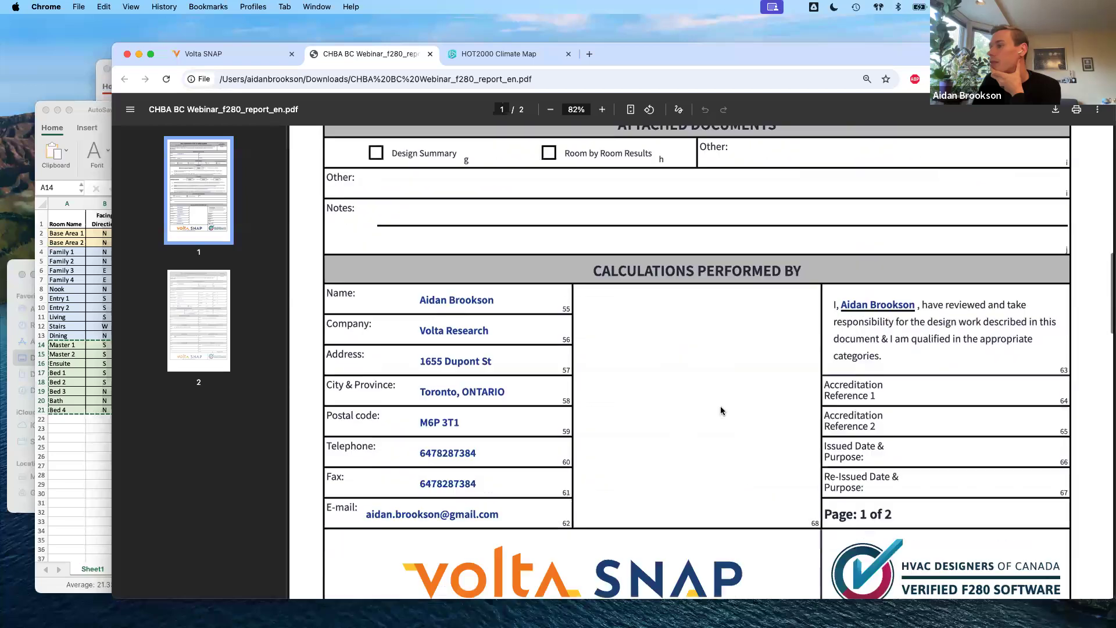
scroll(666, 413, up, 15)
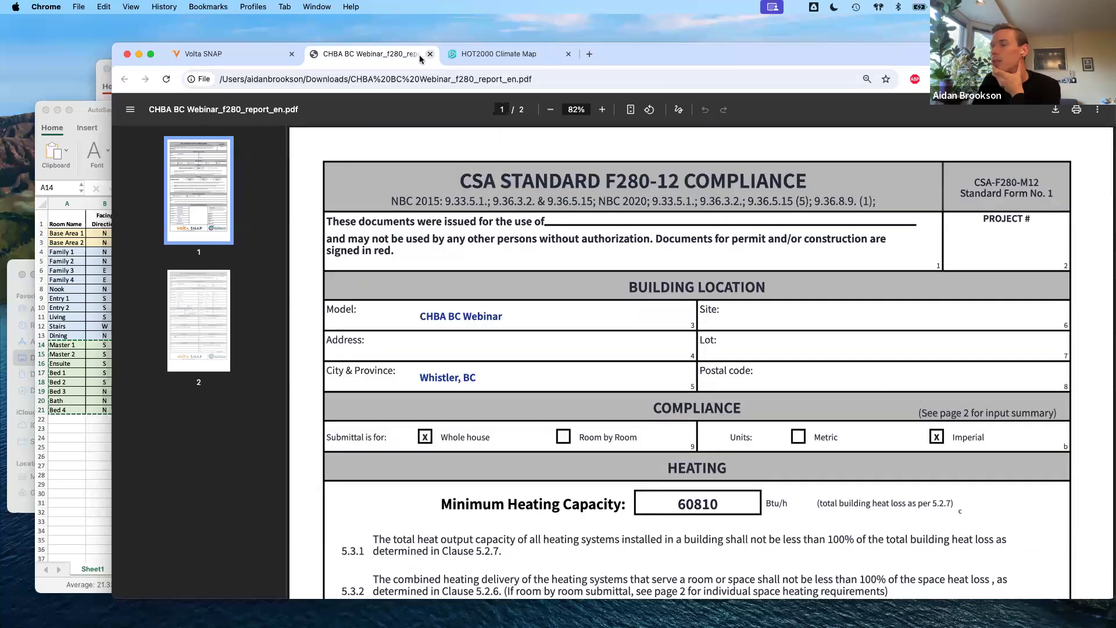
click(430, 54)
Show the F280 calculation summary for the Deep Retrofit upgrade package, keeping the units the same as the model.
click(554, 283)
click(376, 308)
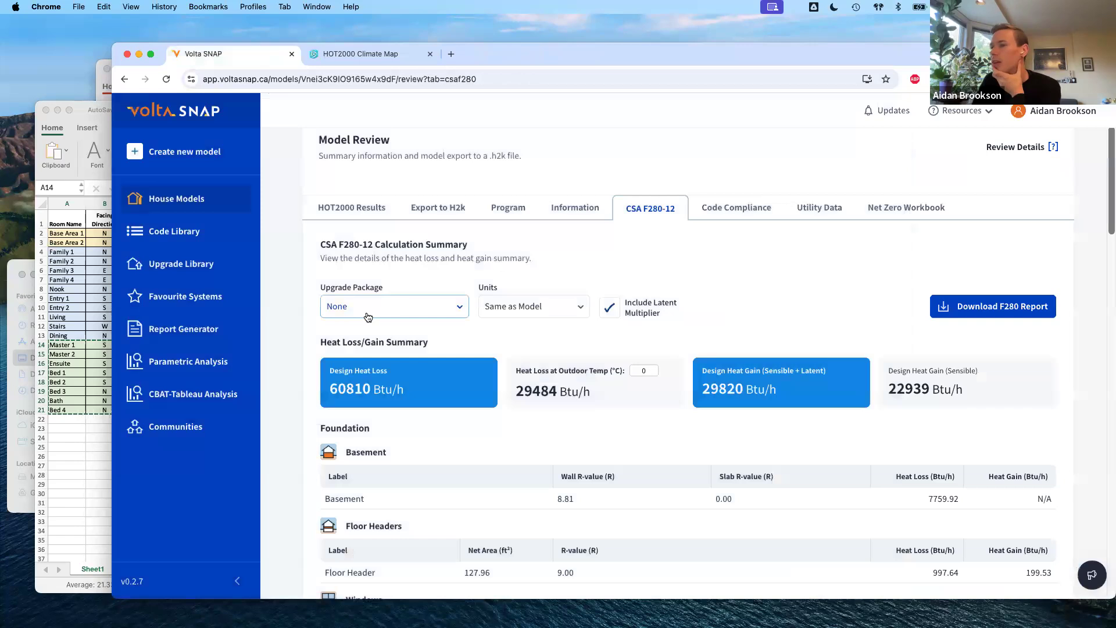
click(375, 360)
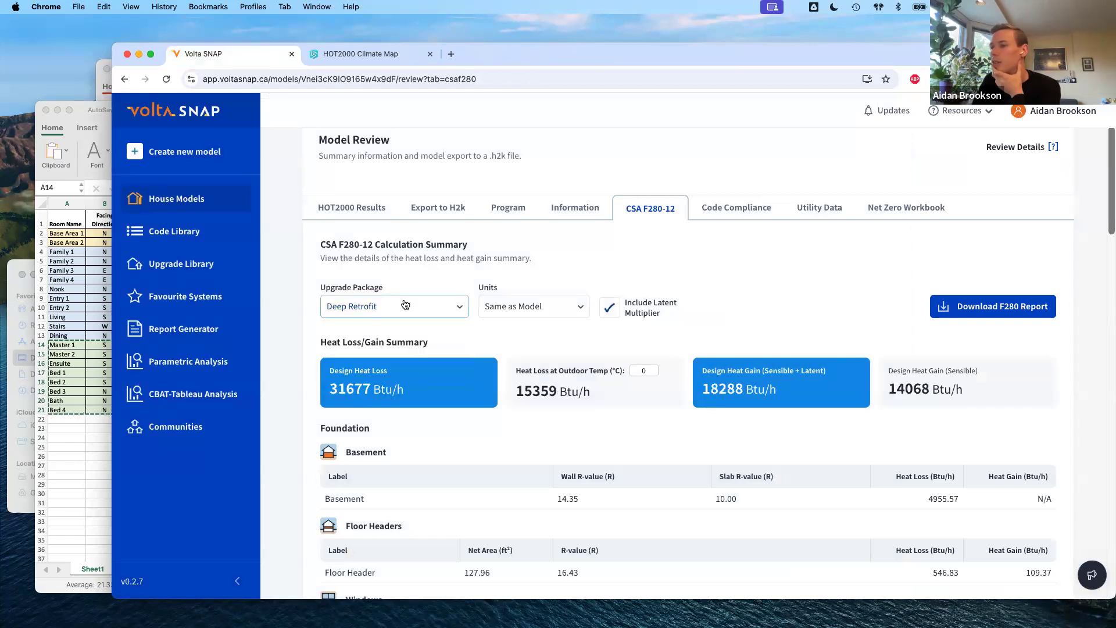
click(514, 309)
click(819, 287)
Open the model's enclosure information and switch the data entry mode to Combined.
scroll(864, 269, up, 3)
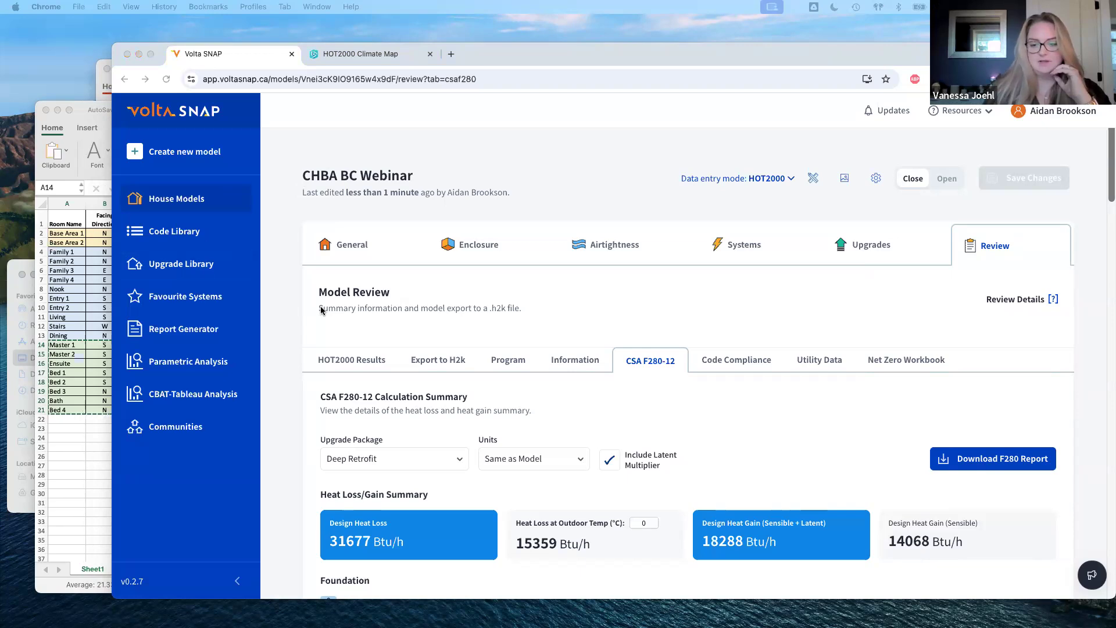
click(514, 243)
scroll(521, 306, down, 15)
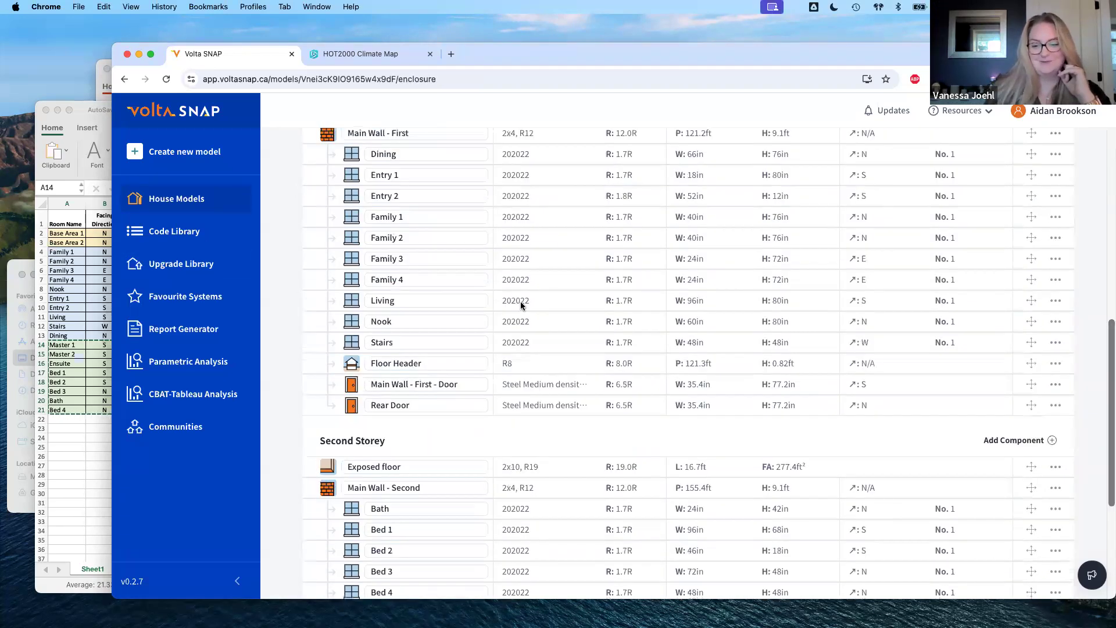
scroll(523, 284, up, 7)
scroll(539, 288, up, 10)
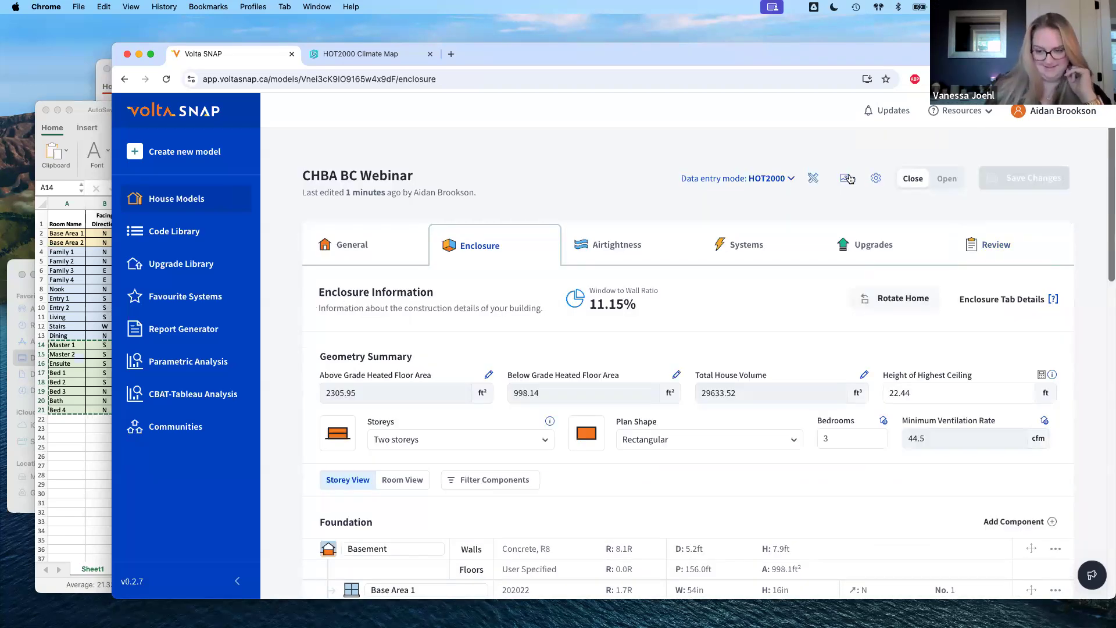
click(766, 178)
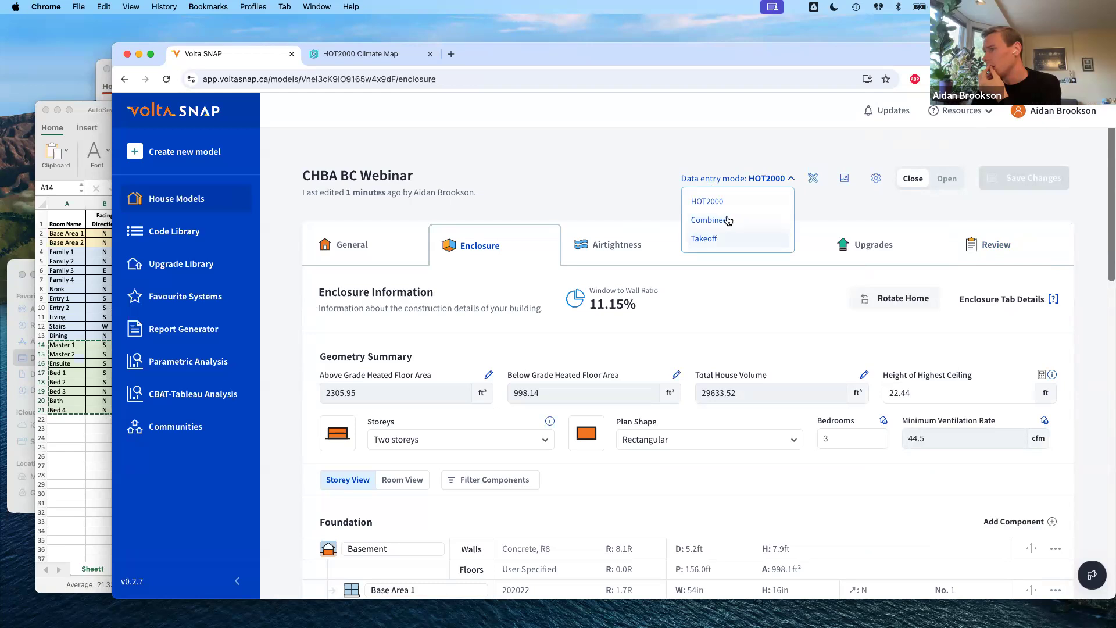
click(724, 222)
Add a Cathedral ceiling takeoff component to the second storey and look over its dimension inputs.
scroll(681, 261, down, 5)
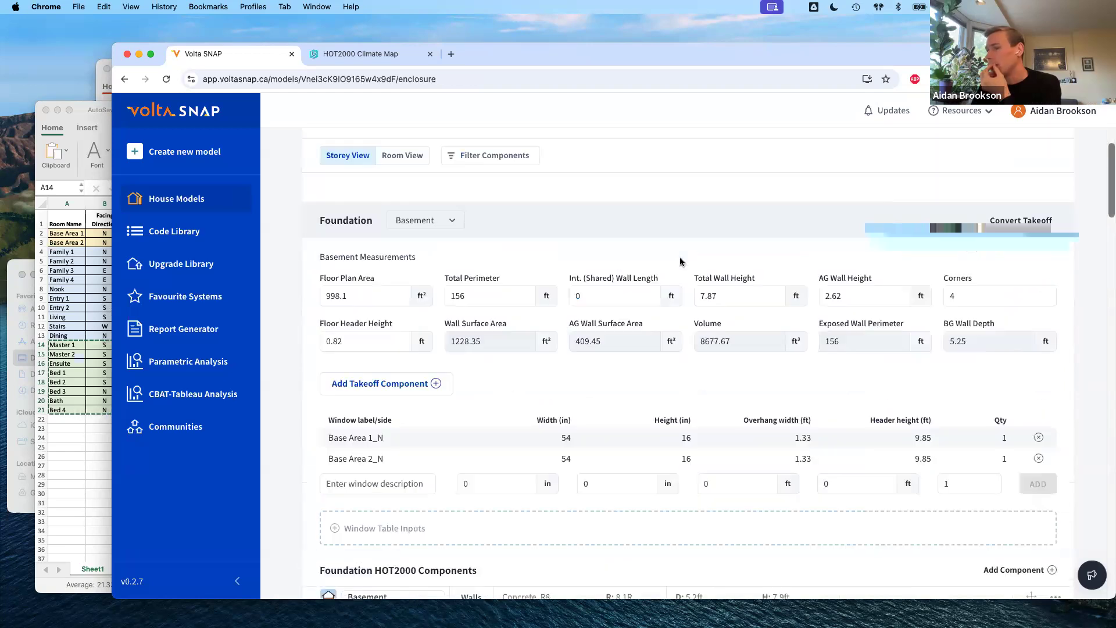
scroll(681, 262, down, 10)
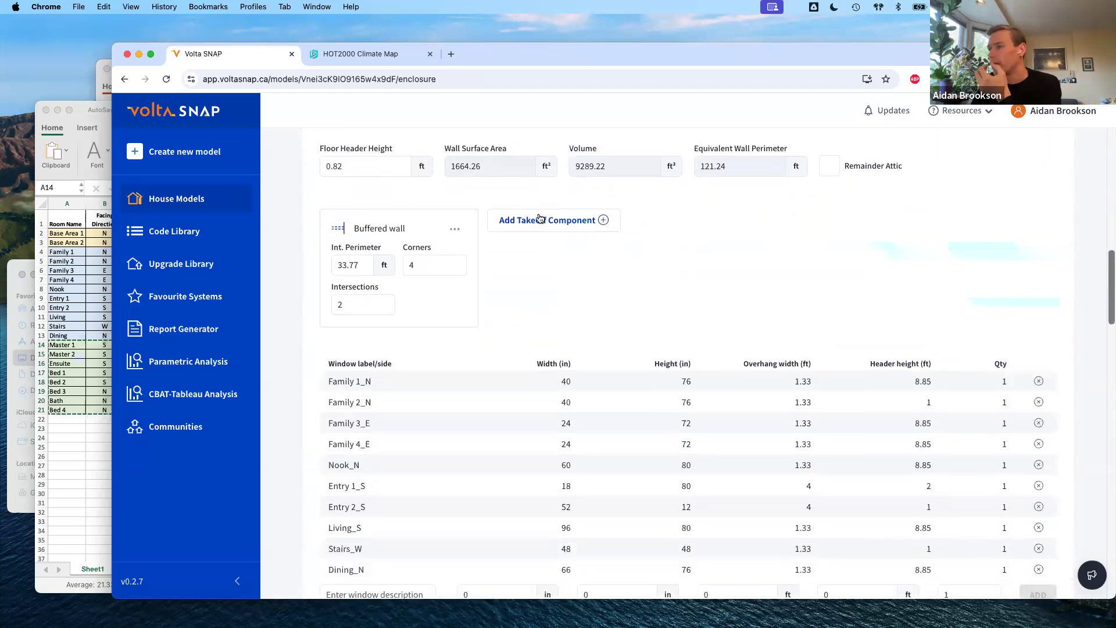
scroll(536, 226, down, 15)
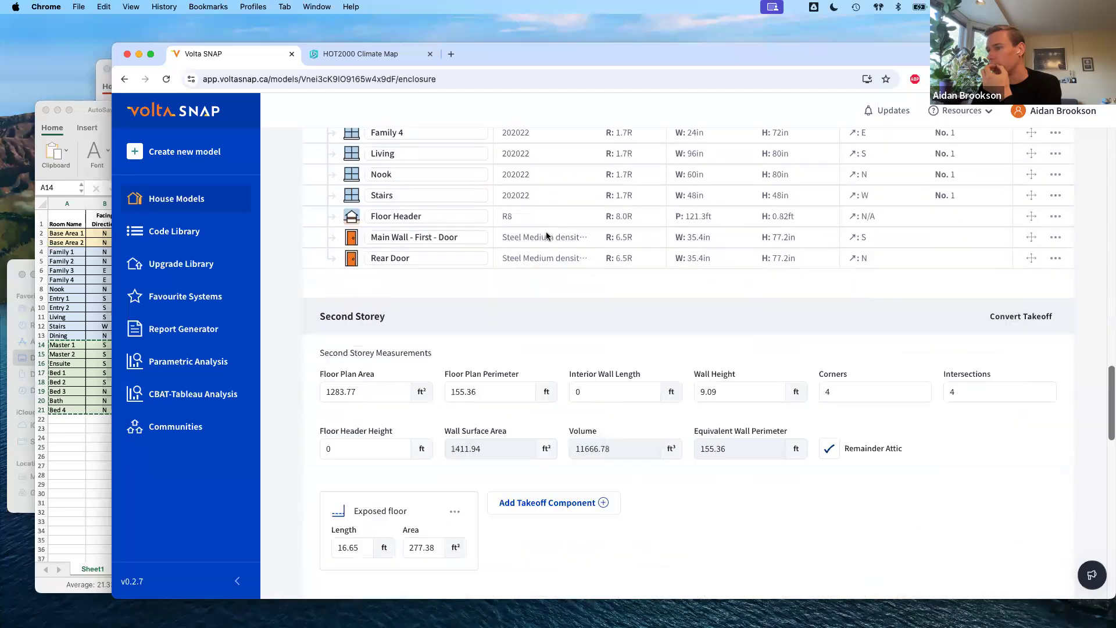
click(539, 338)
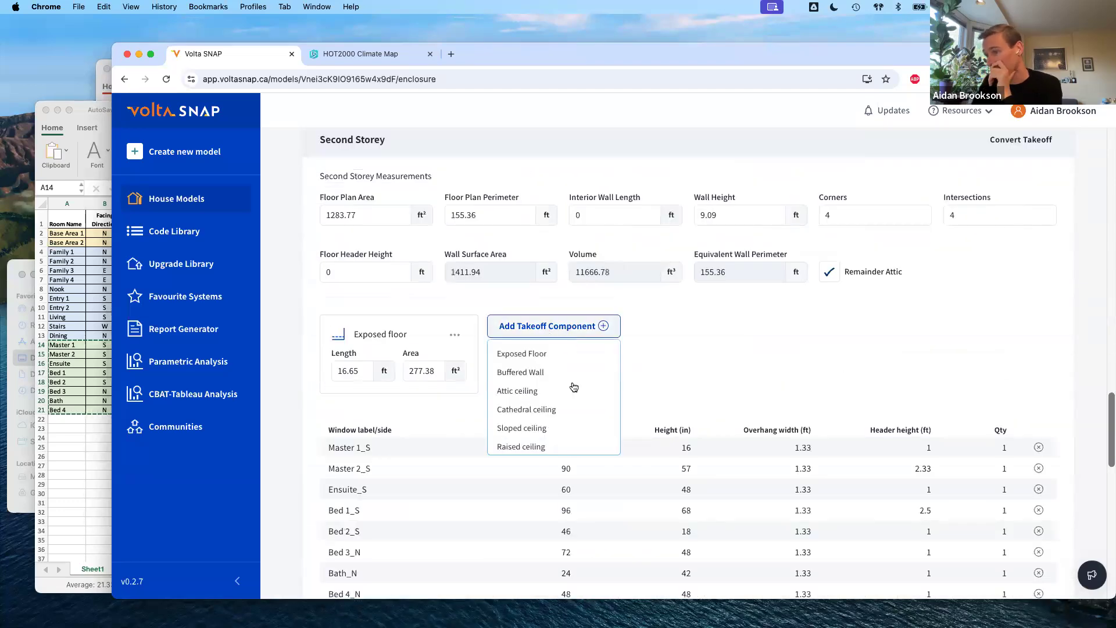
click(509, 409)
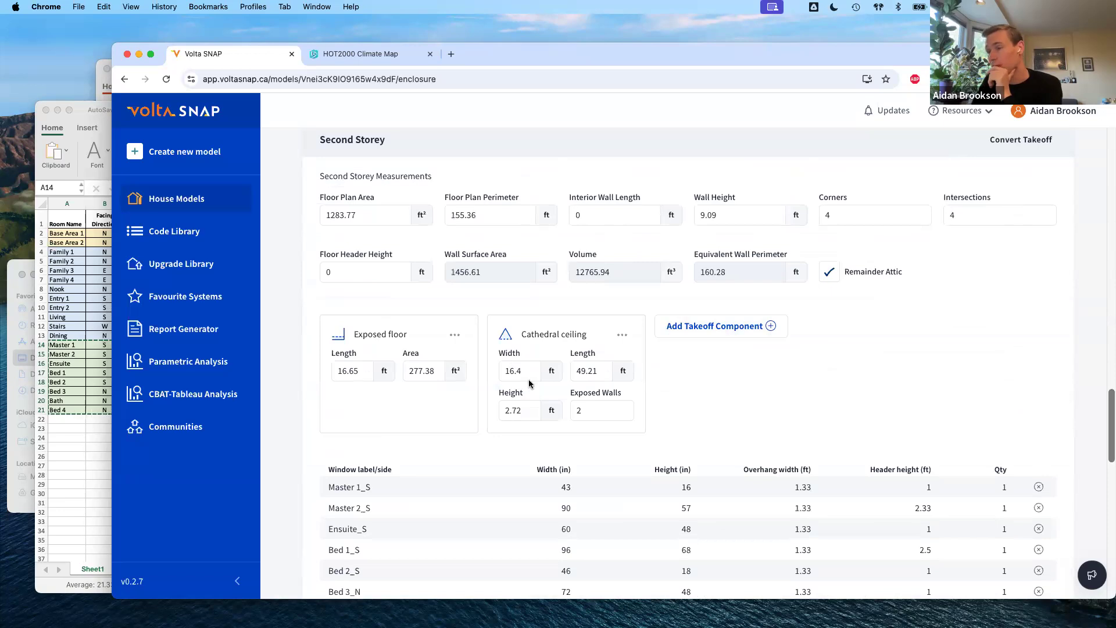
drag(498, 354, 604, 355)
click(604, 355)
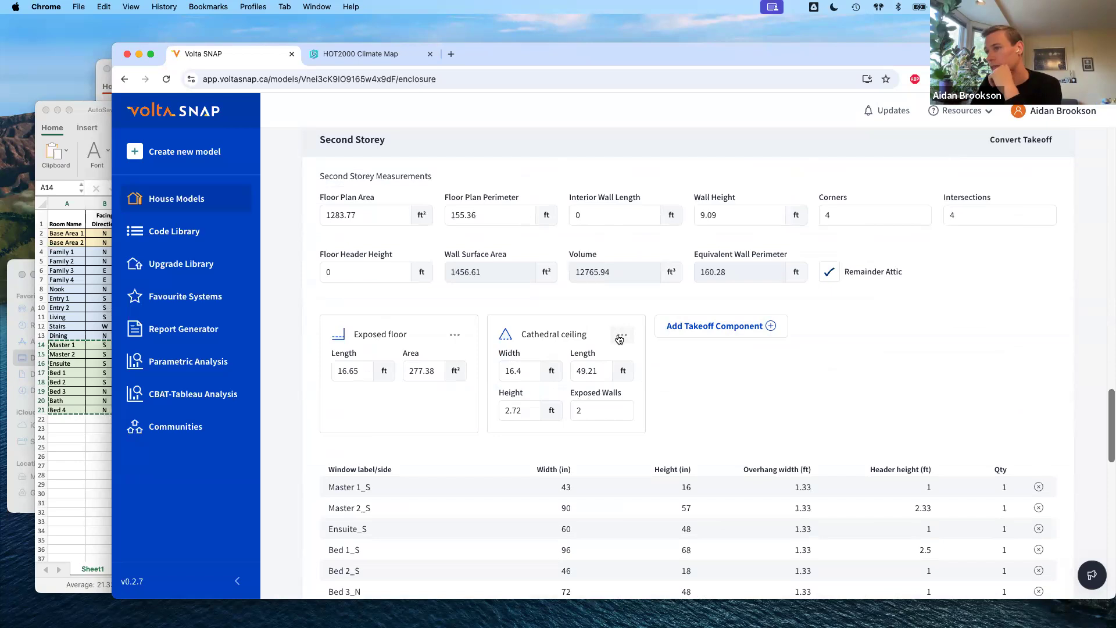
Examine the available takeoff component types for the second storey without adding another one.
click(692, 327)
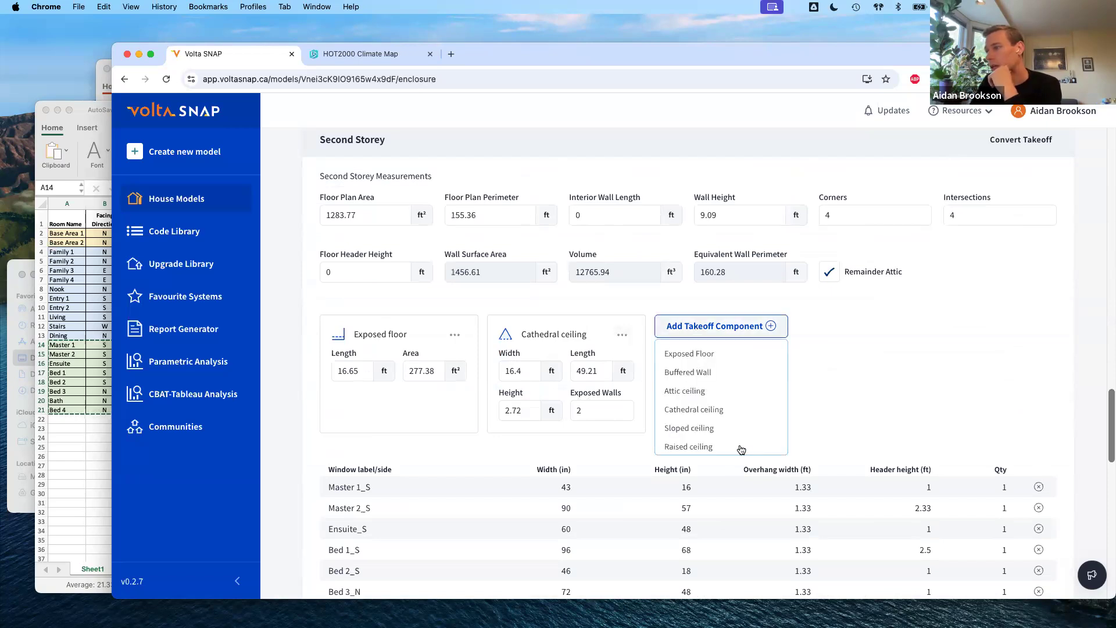
scroll(718, 404, down, 3)
scroll(710, 339, up, 1)
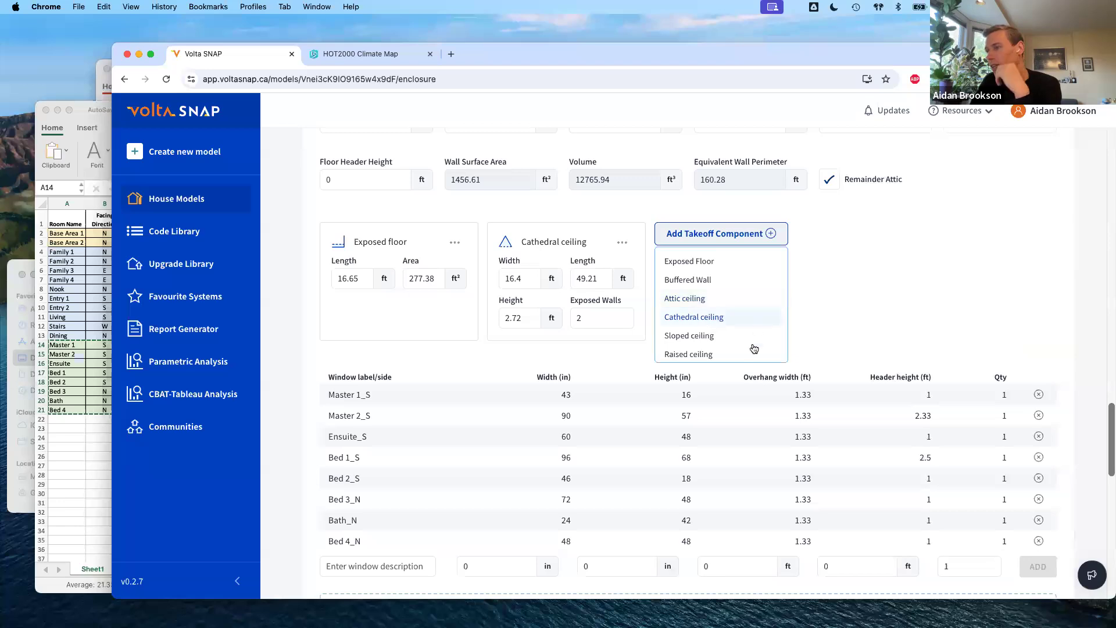
click(835, 290)
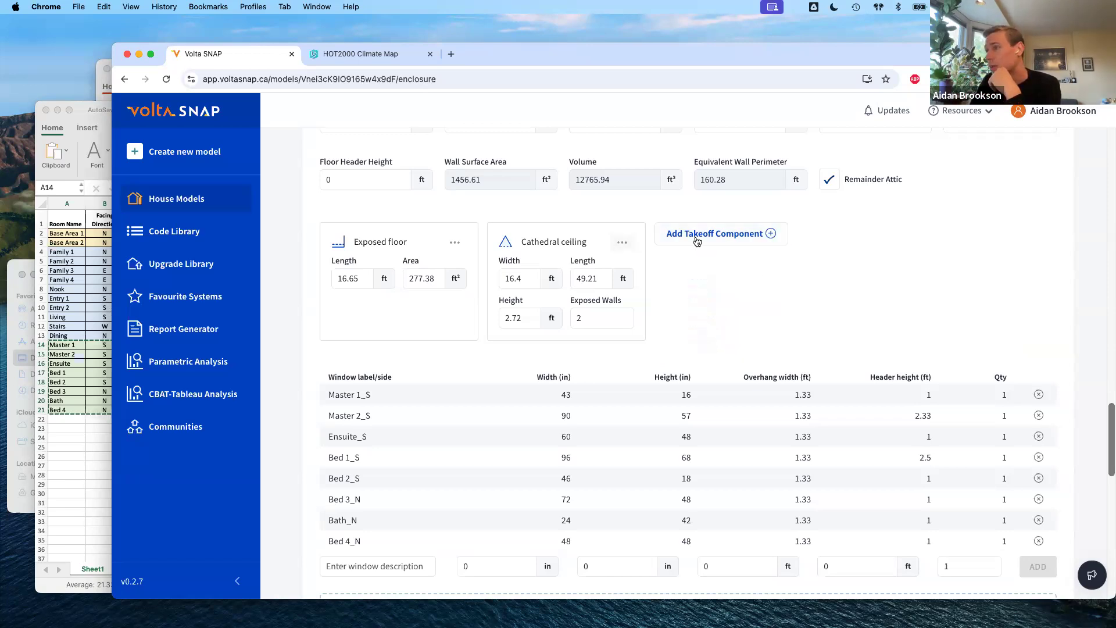
click(720, 236)
scroll(836, 316, down, 1)
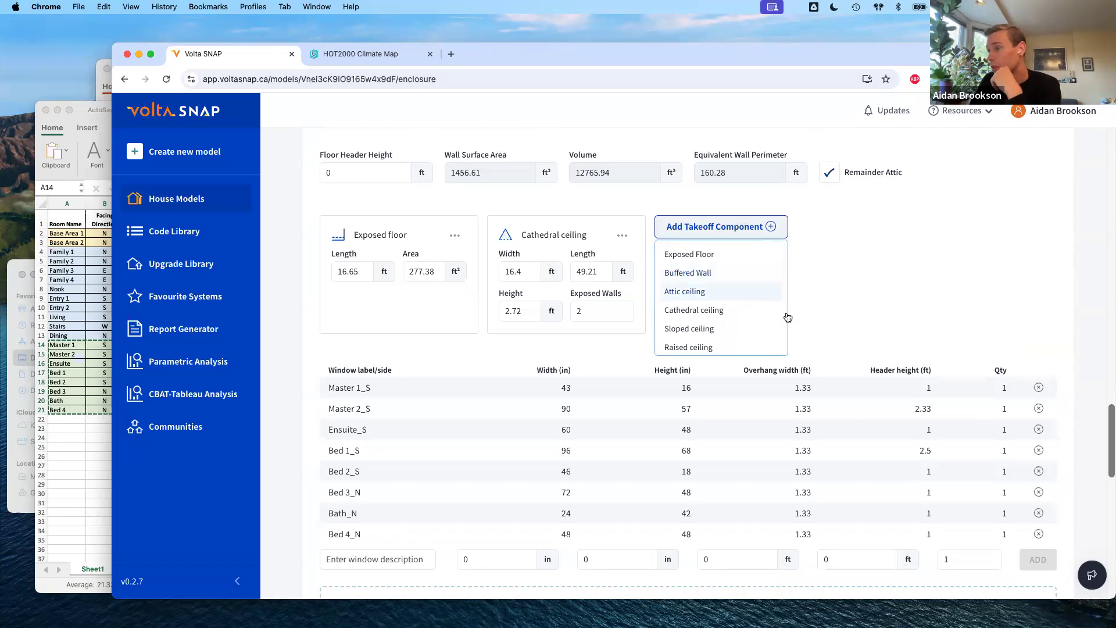
scroll(835, 316, up, 1)
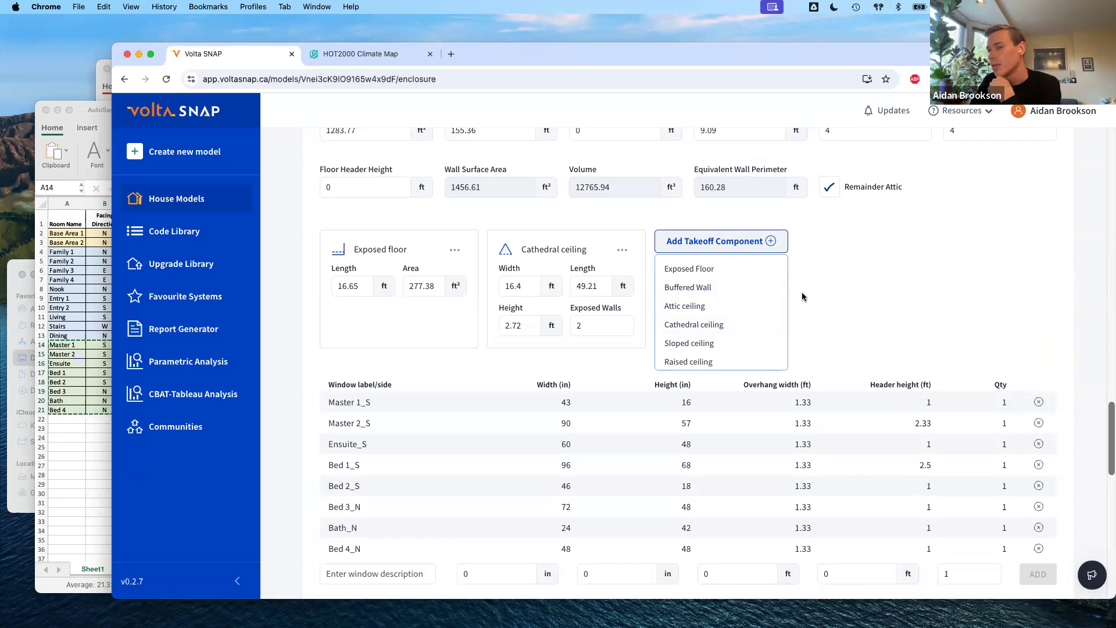
click(818, 272)
Delete the cathedral ceiling takeoff component from the second storey.
click(619, 254)
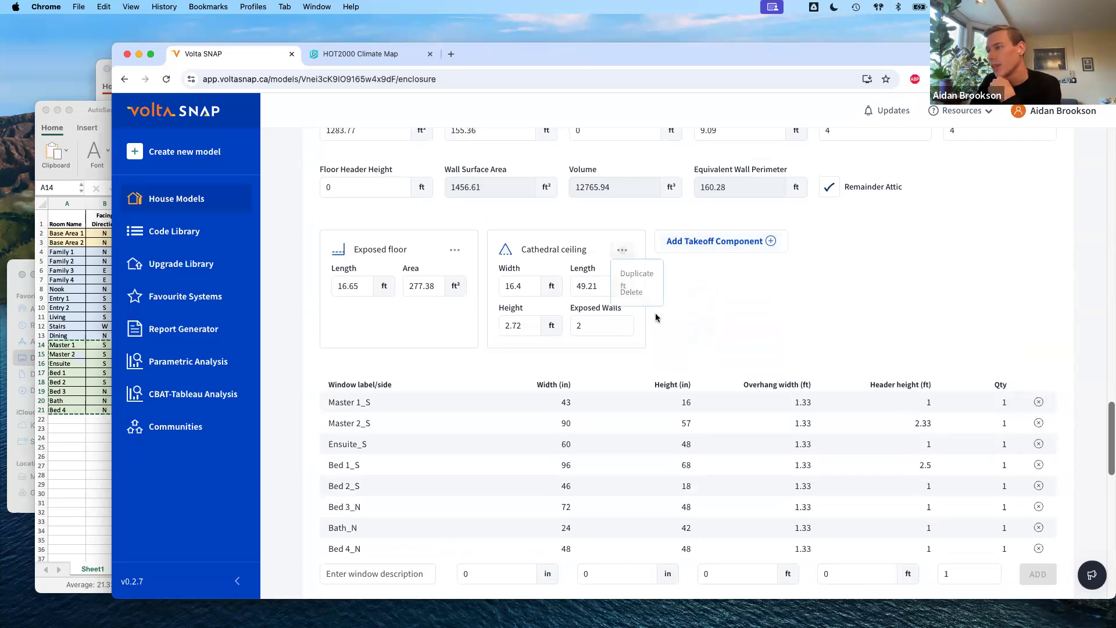
click(650, 289)
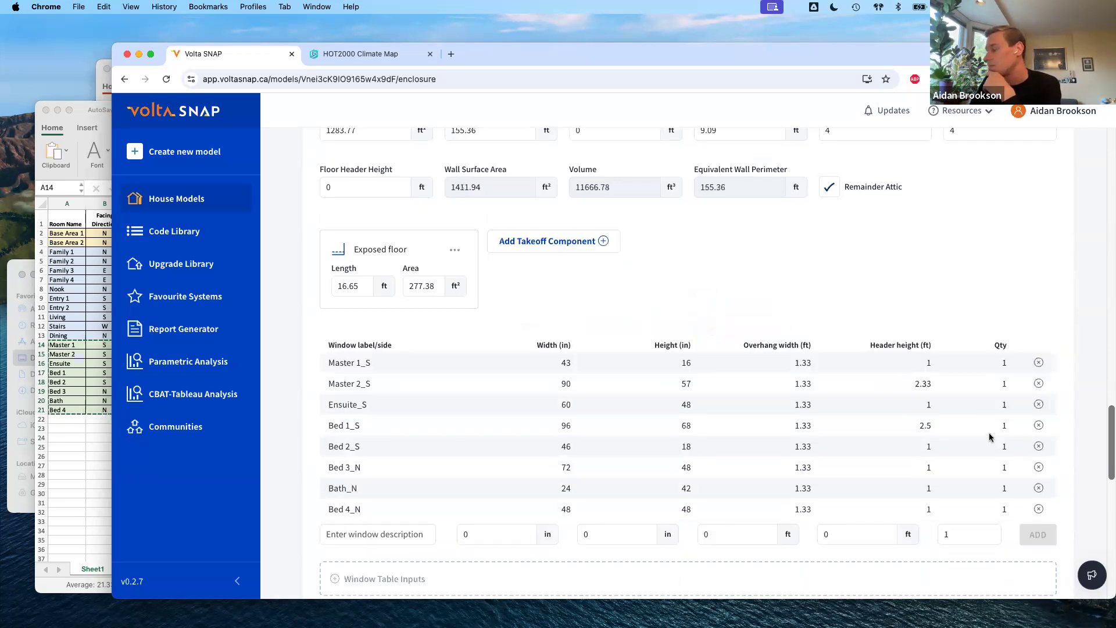
Open the bug report form, look at its description field, and close it without sending.
click(1092, 576)
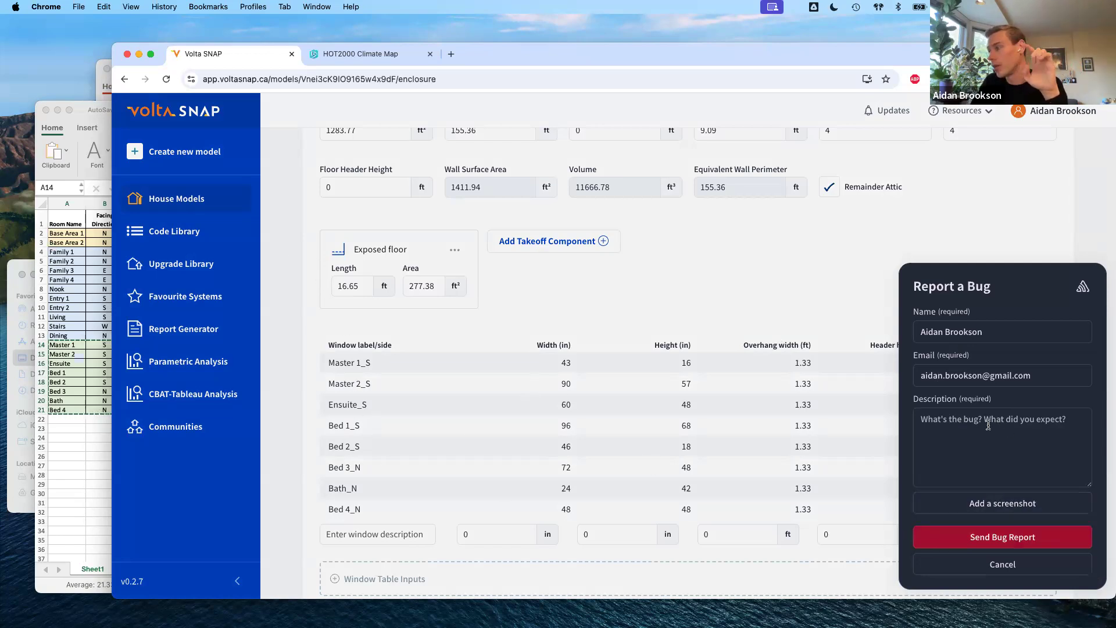
click(938, 425)
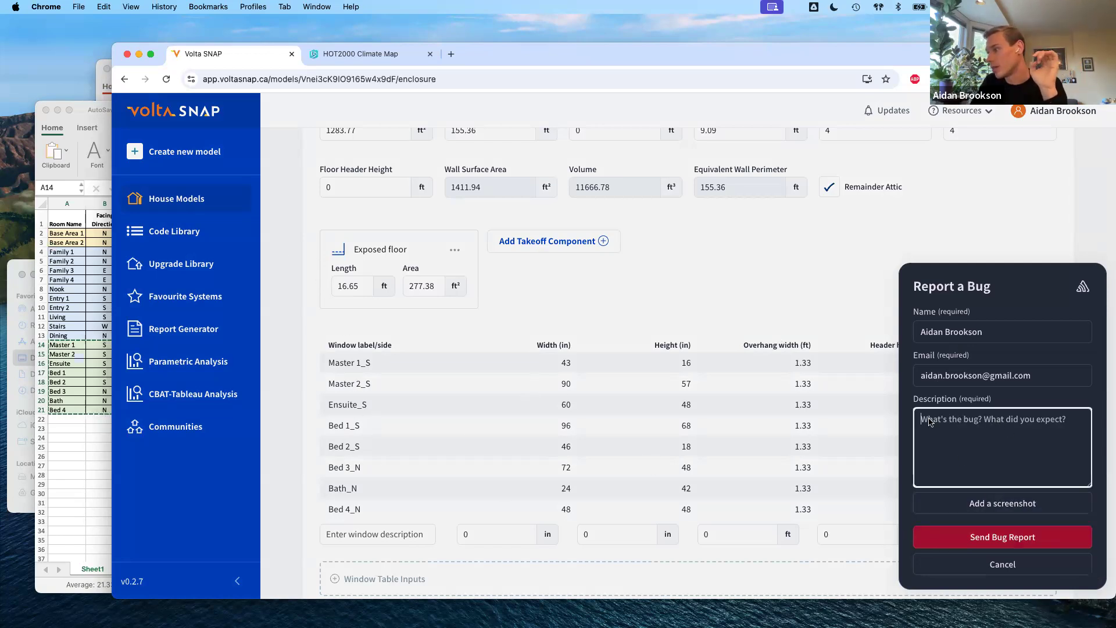
click(770, 295)
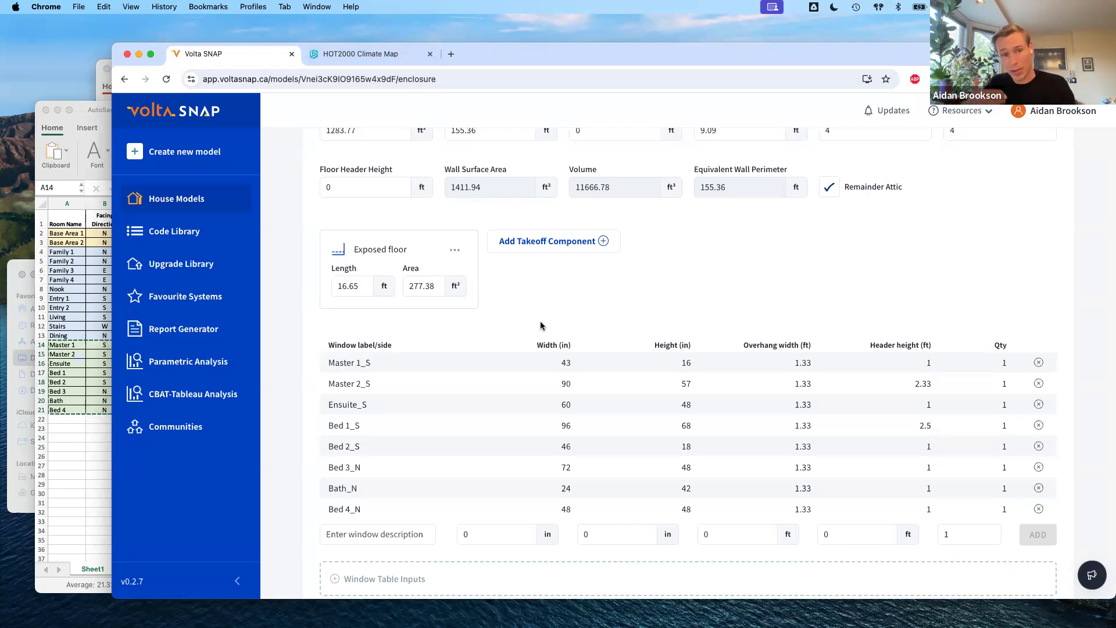
Open the model's upgrade packages and examine the performance metrics, heat loads and estimated costs compared across them.
scroll(814, 290, up, 10)
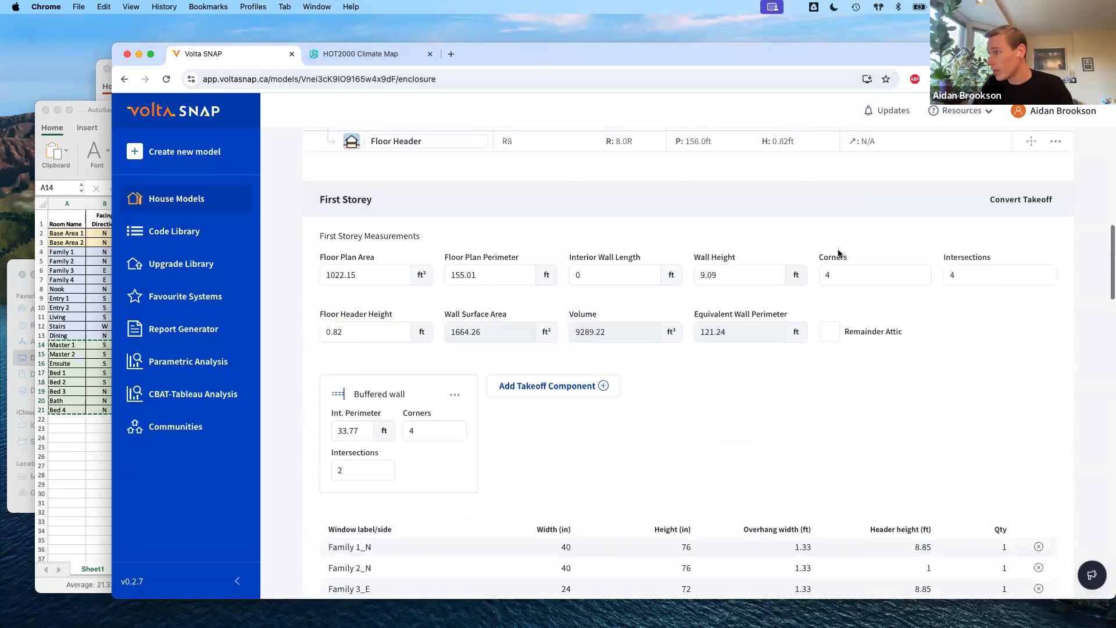
scroll(909, 231, up, 10)
click(891, 258)
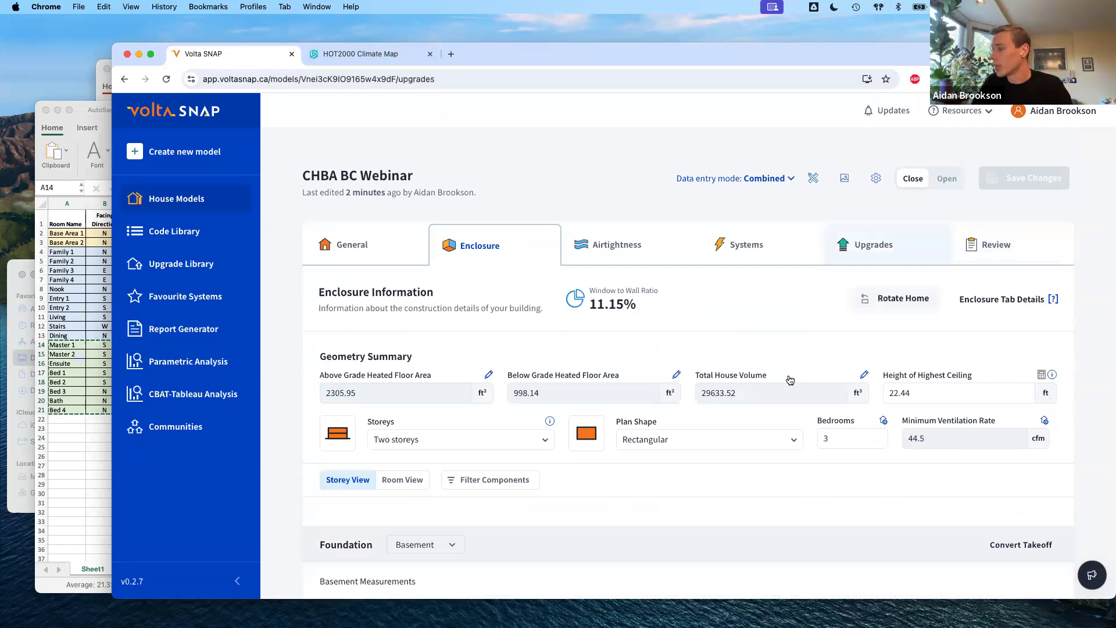
scroll(756, 448, down, 20)
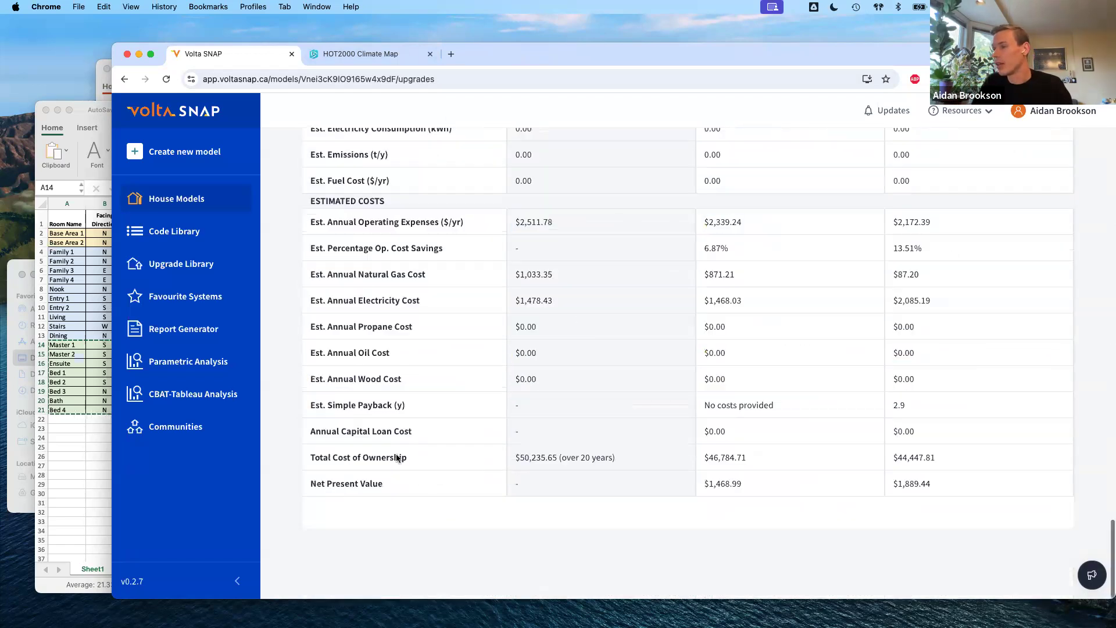
scroll(673, 451, up, 15)
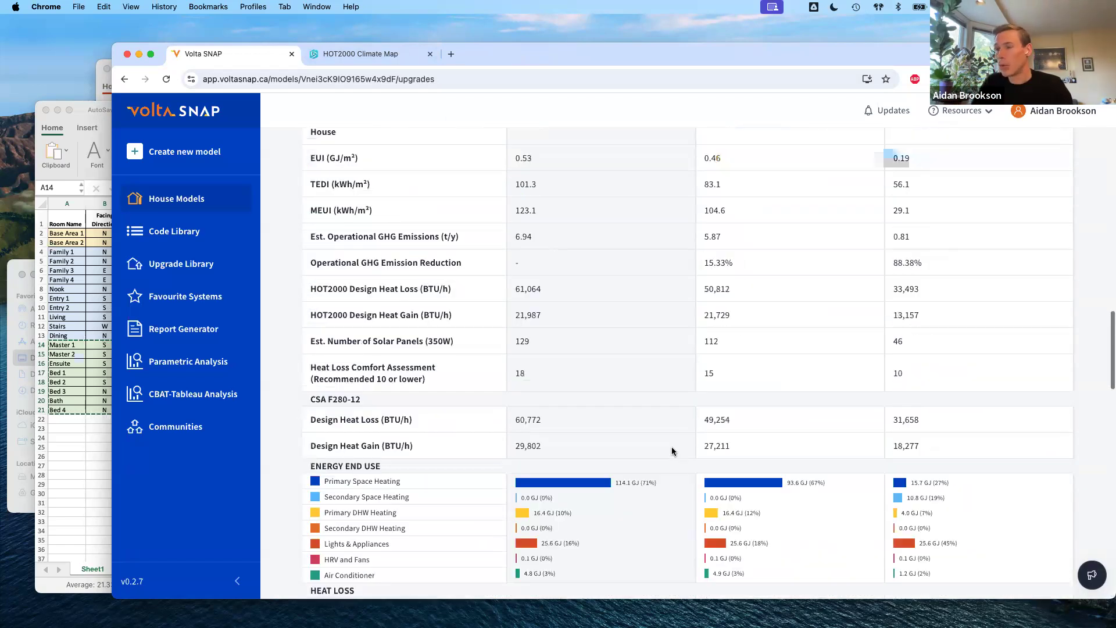
scroll(672, 451, up, 5)
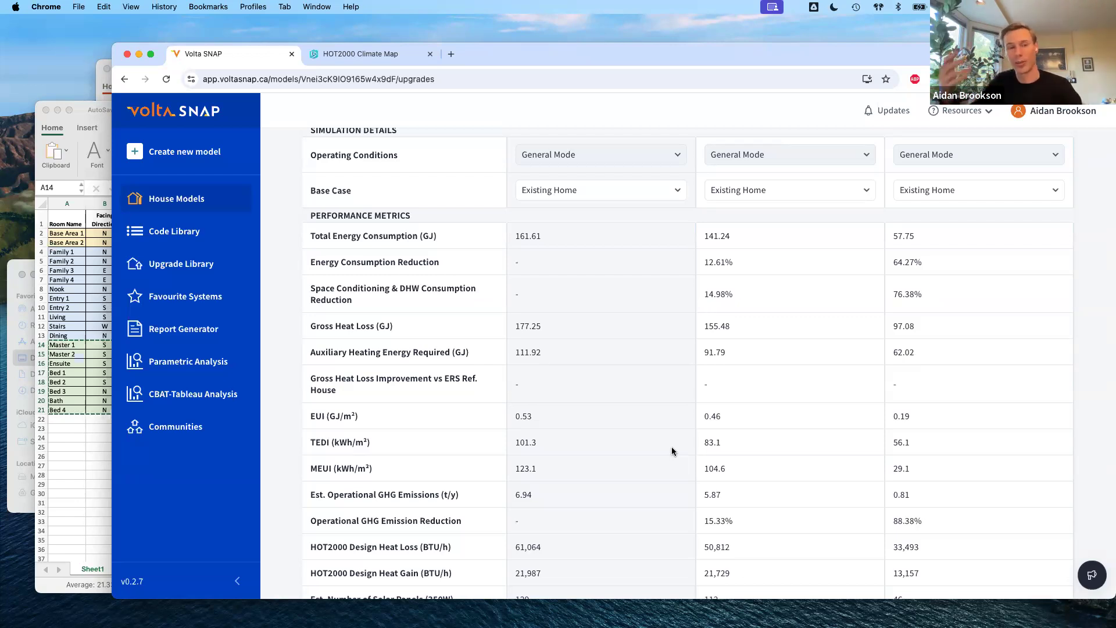
scroll(661, 521, up, 15)
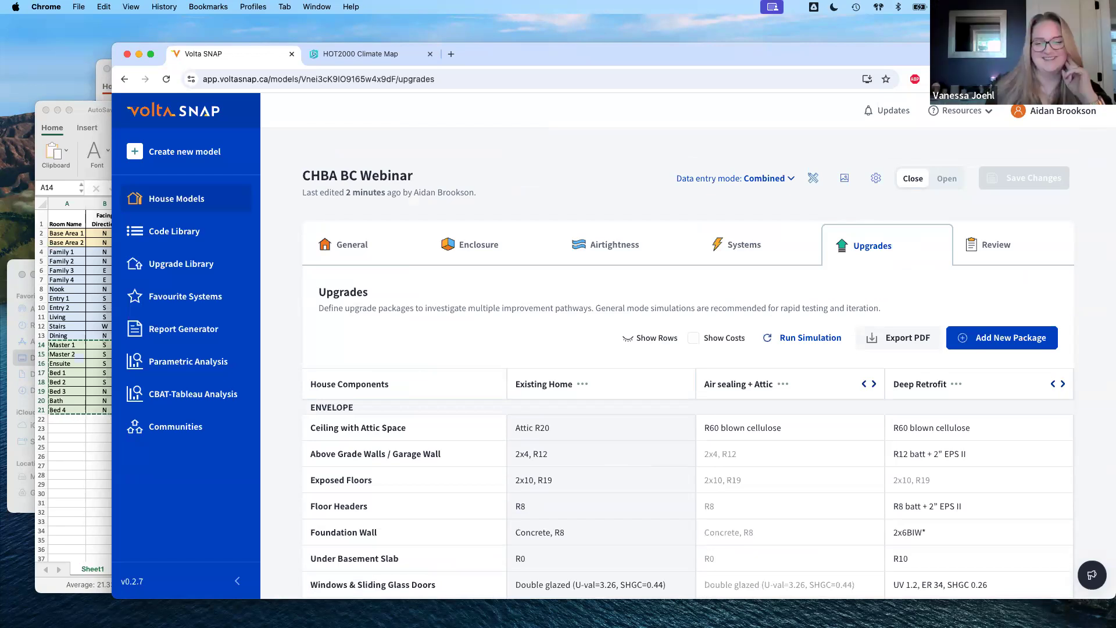
Open the model review, look over the HOT2000 results, and bring up the general section of the Net Zero Workbook.
click(1013, 257)
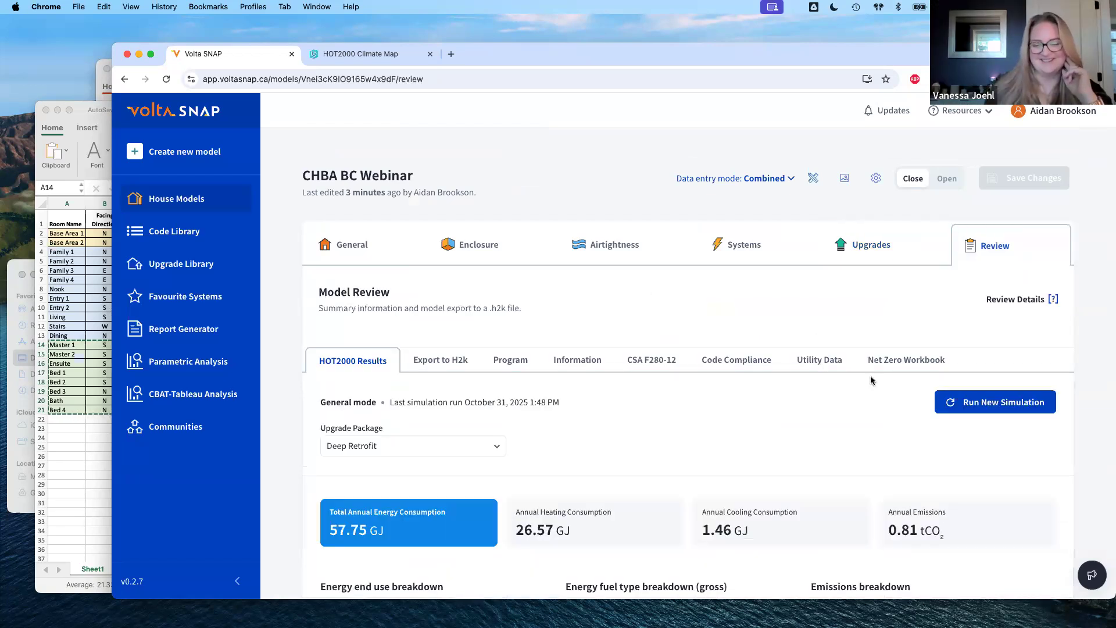
scroll(872, 378, down, 3)
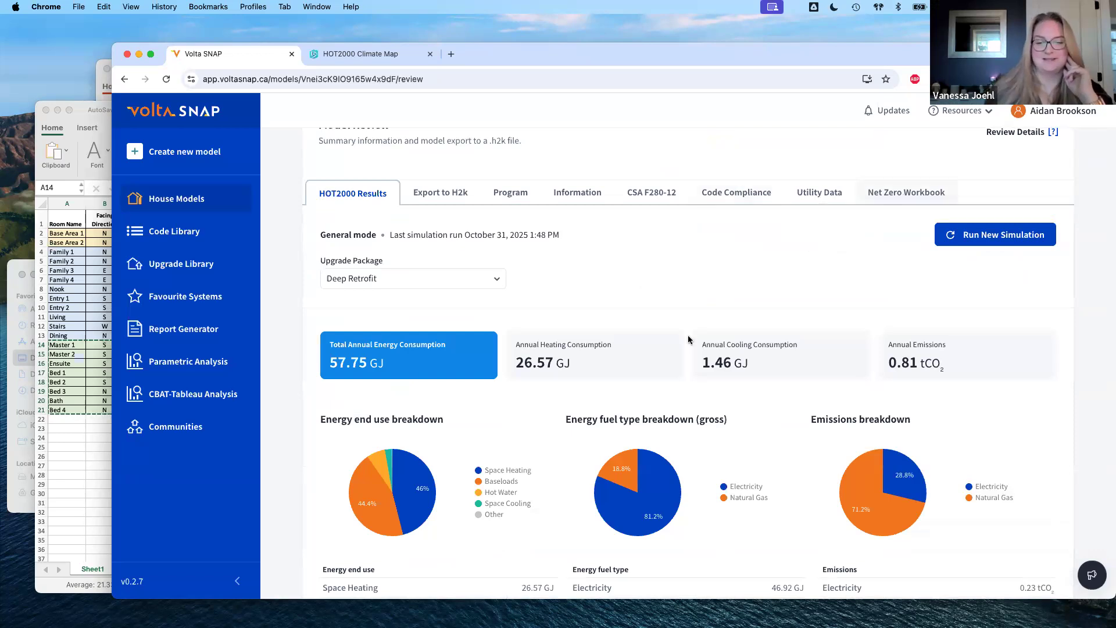
scroll(714, 342, up, 2)
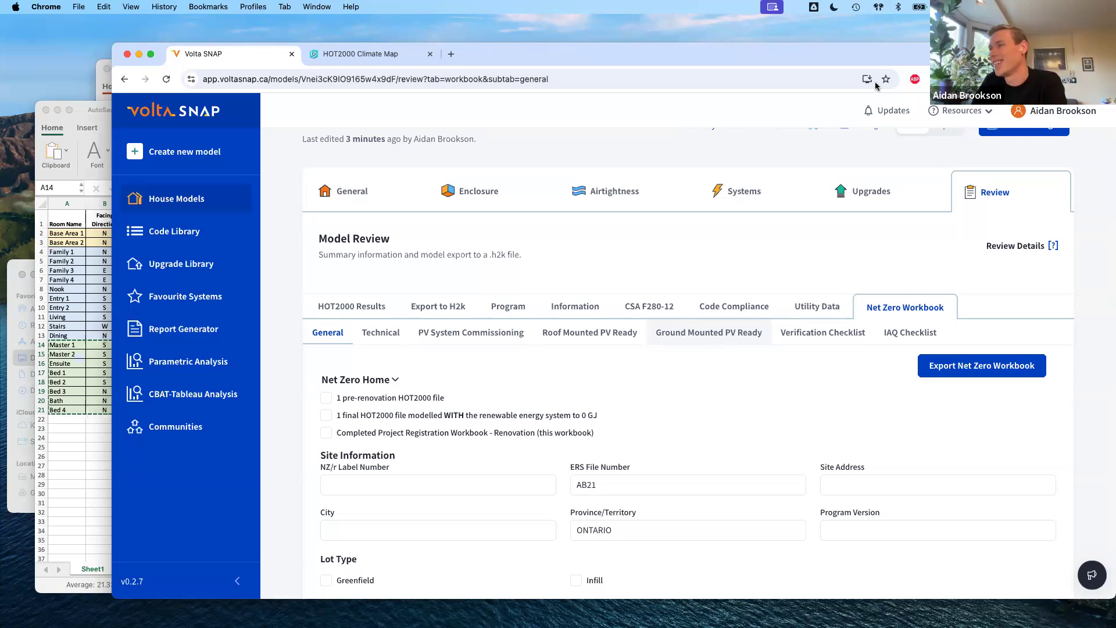
drag(891, 64, 840, 70)
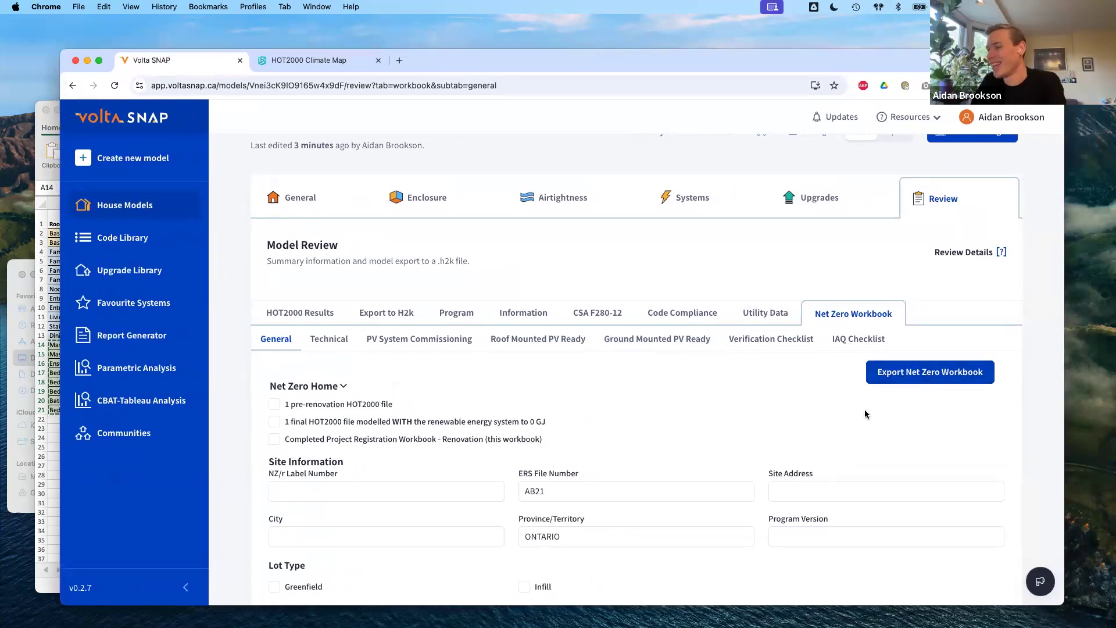
scroll(429, 285, up, 2)
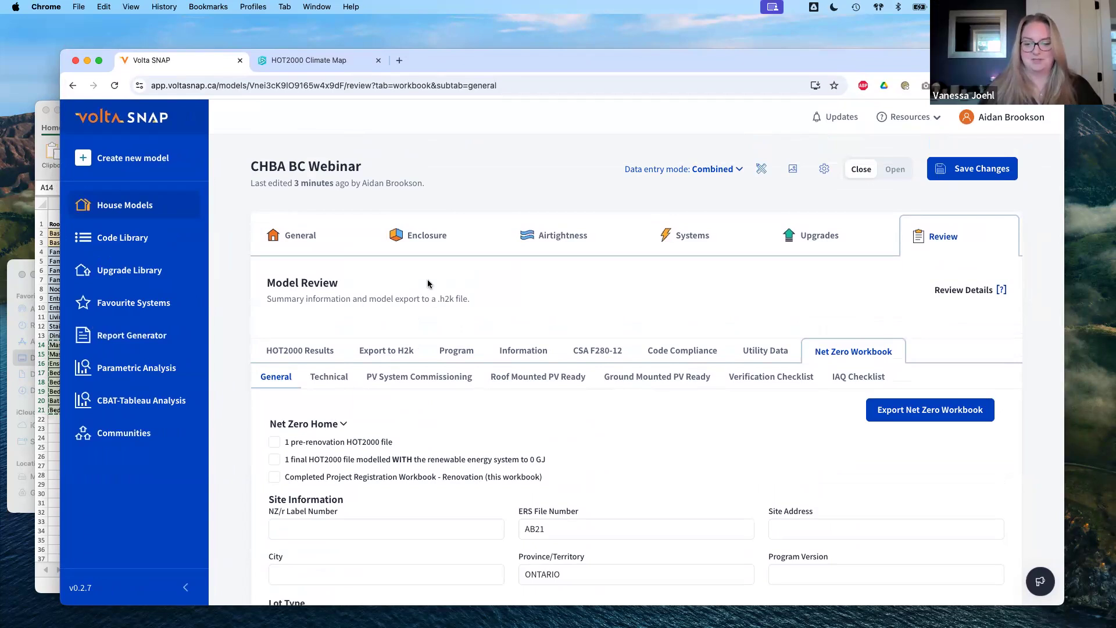
Return to the model's general information and save the pending changes.
click(327, 250)
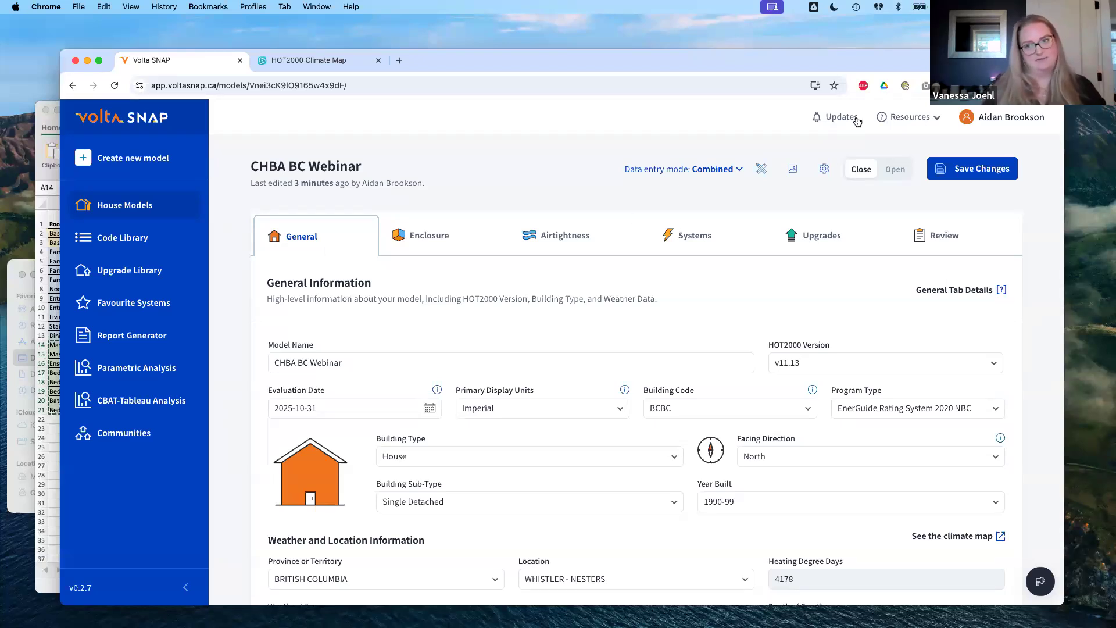
click(968, 169)
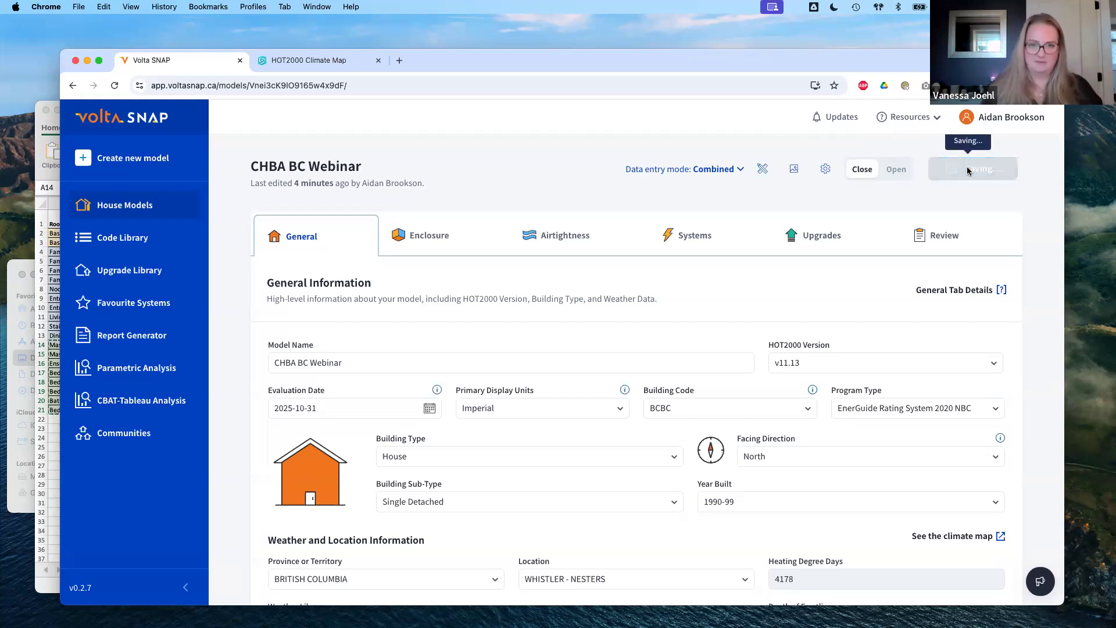
scroll(581, 185, up, 1)
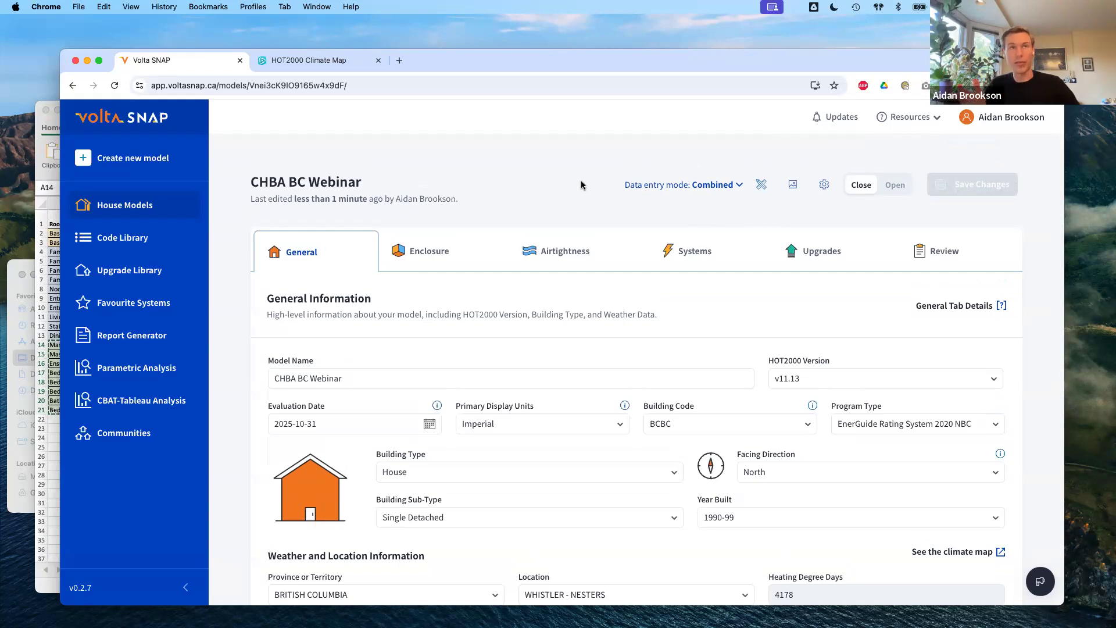
Locate the CHBA Net Zero File Details section below the weather and location information.
scroll(573, 239, down, 10)
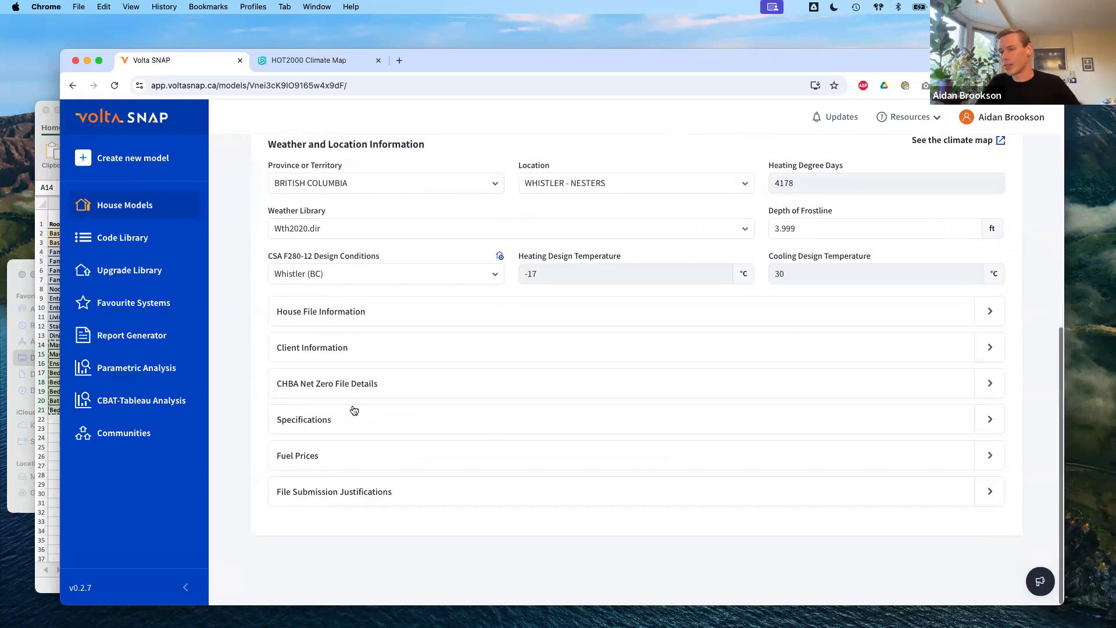
click(402, 386)
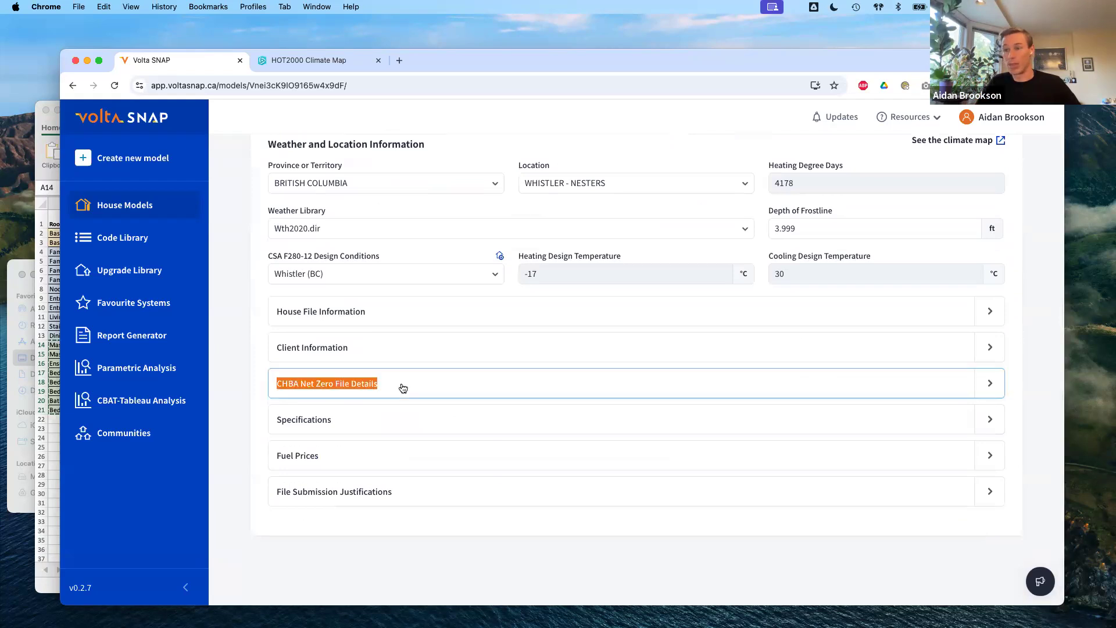
click(444, 393)
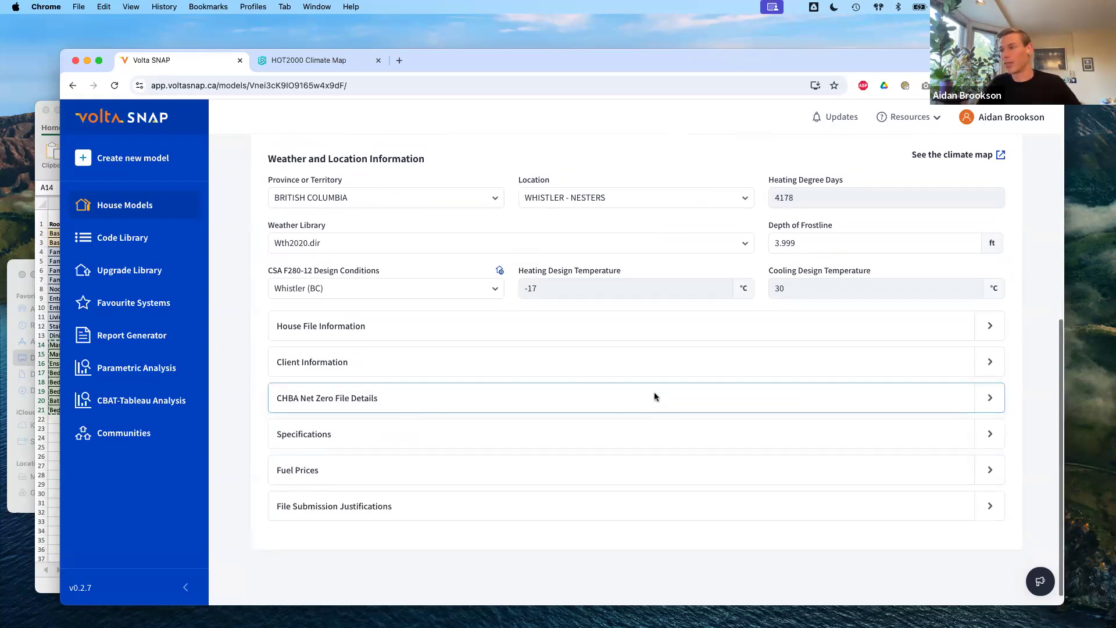
Go back to the Net Zero Workbook in the model review and look through its general site and participant fields.
scroll(653, 394, up, 8)
click(958, 253)
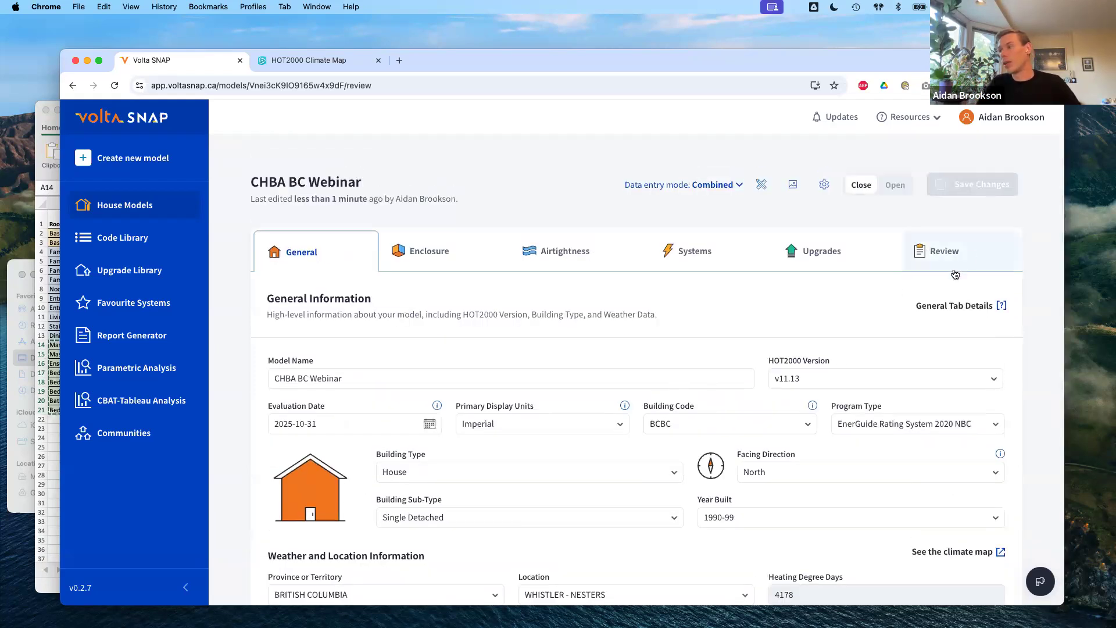
click(830, 372)
scroll(655, 440, down, 3)
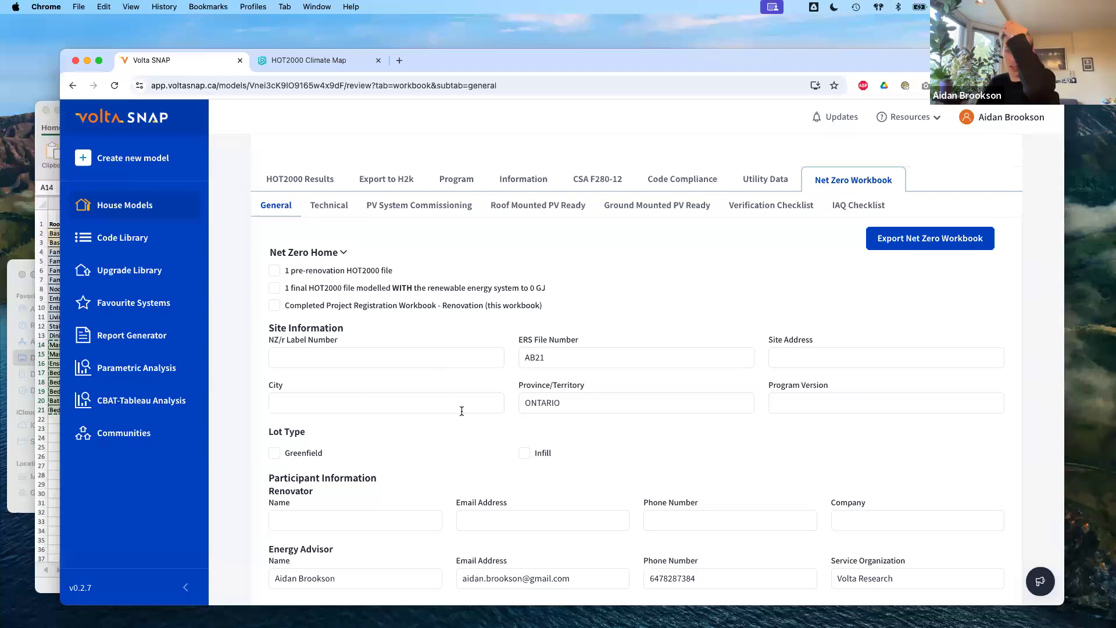
scroll(465, 416, down, 7)
scroll(660, 270, up, 8)
Look through the workbook's Verification Checklist and other subsections, and return to its general section.
click(791, 257)
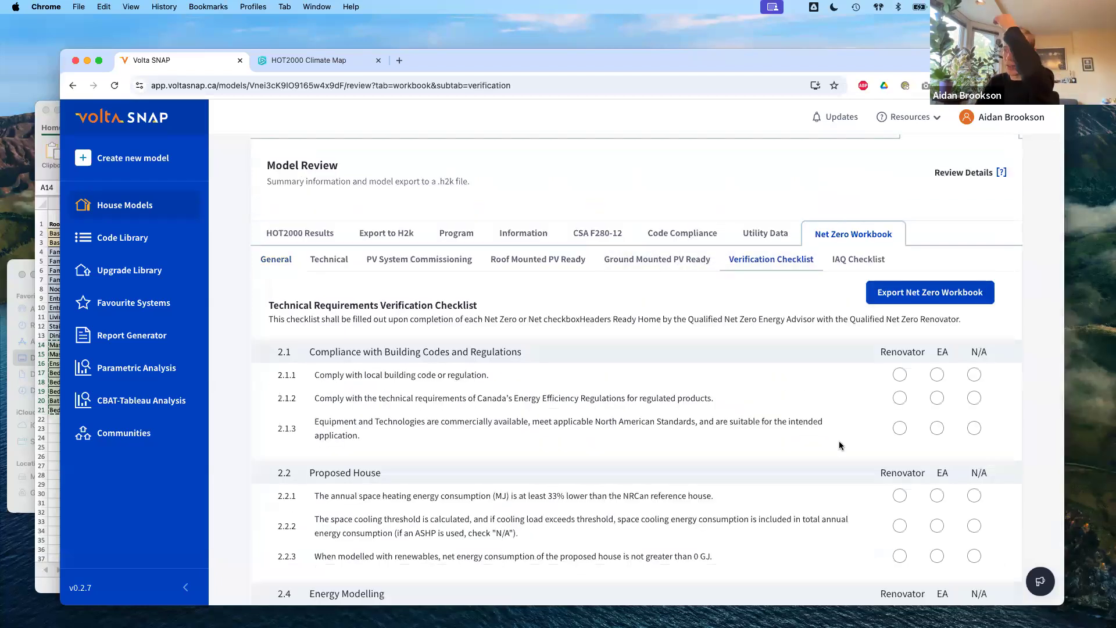
click(560, 262)
click(376, 261)
click(284, 263)
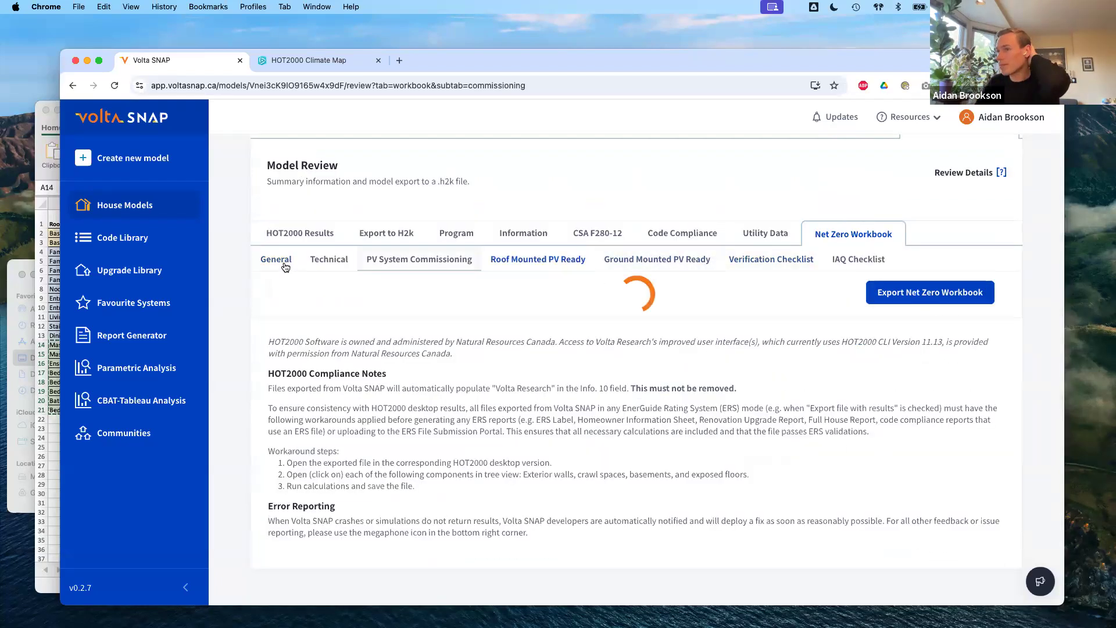
scroll(357, 264, up, 3)
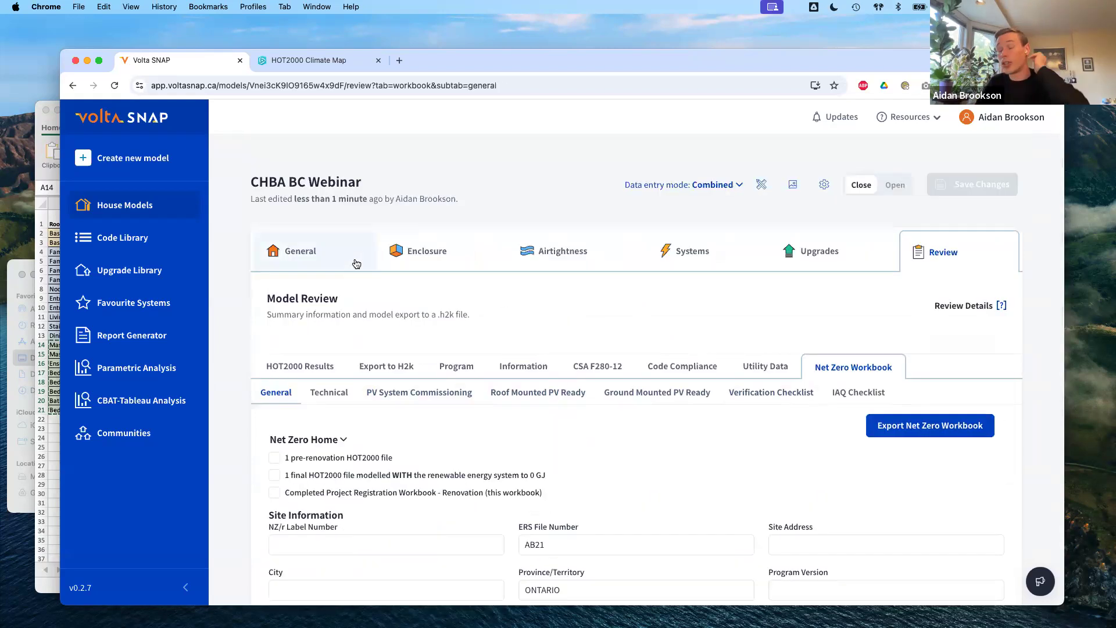
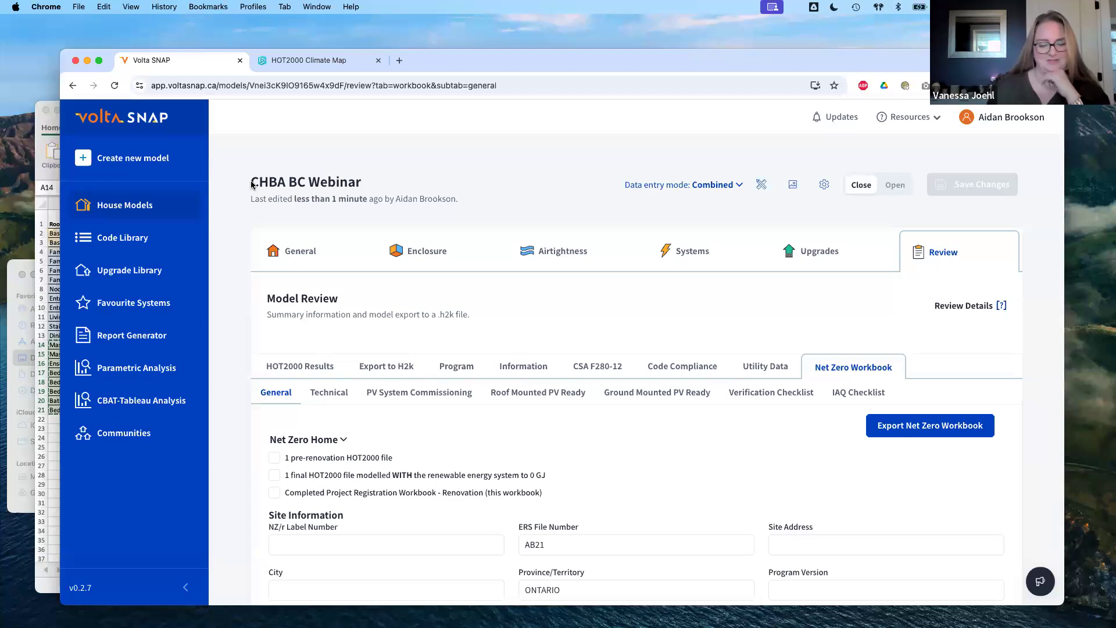
Set the data entry mode to HOT2000 for the enclosure and look over the resulting component list.
click(449, 251)
scroll(582, 261, down, 5)
scroll(669, 221, up, 5)
click(717, 194)
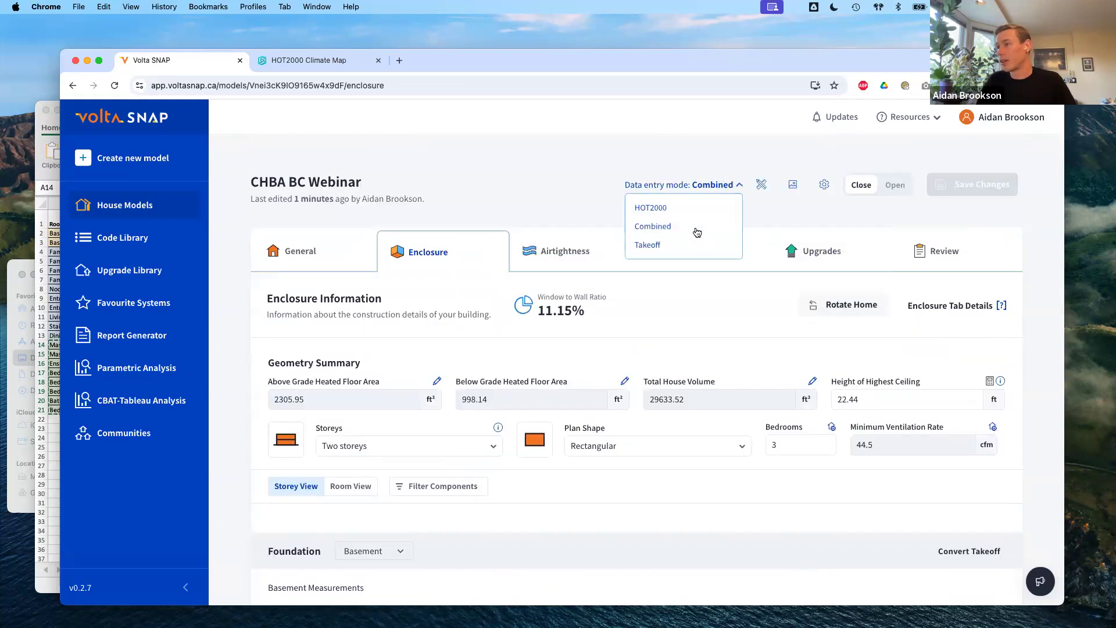
click(687, 209)
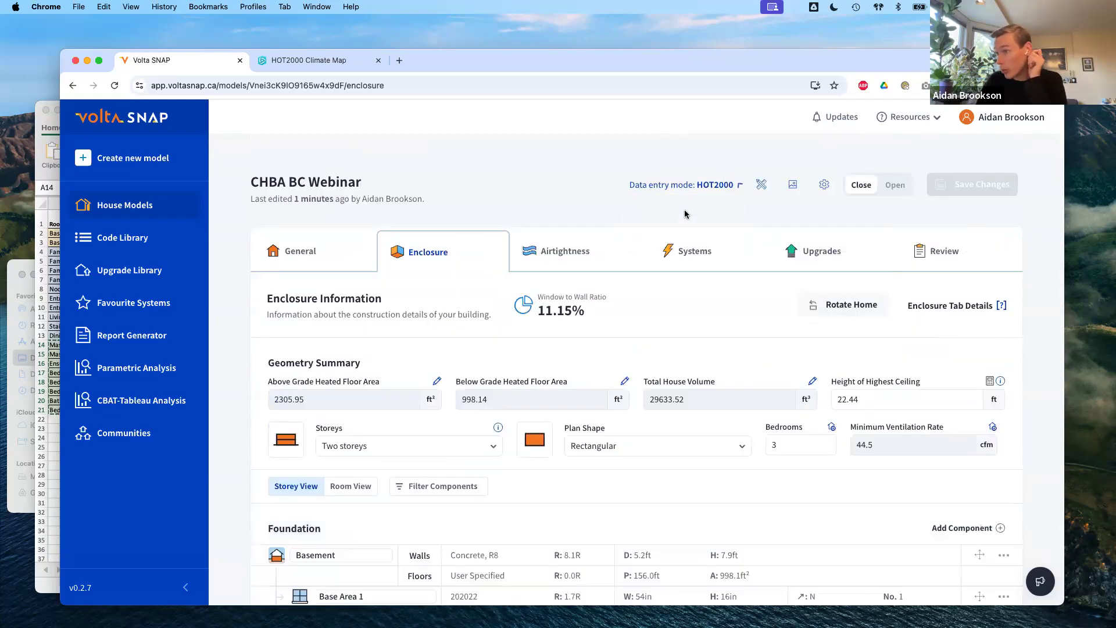
scroll(356, 333, down, 3)
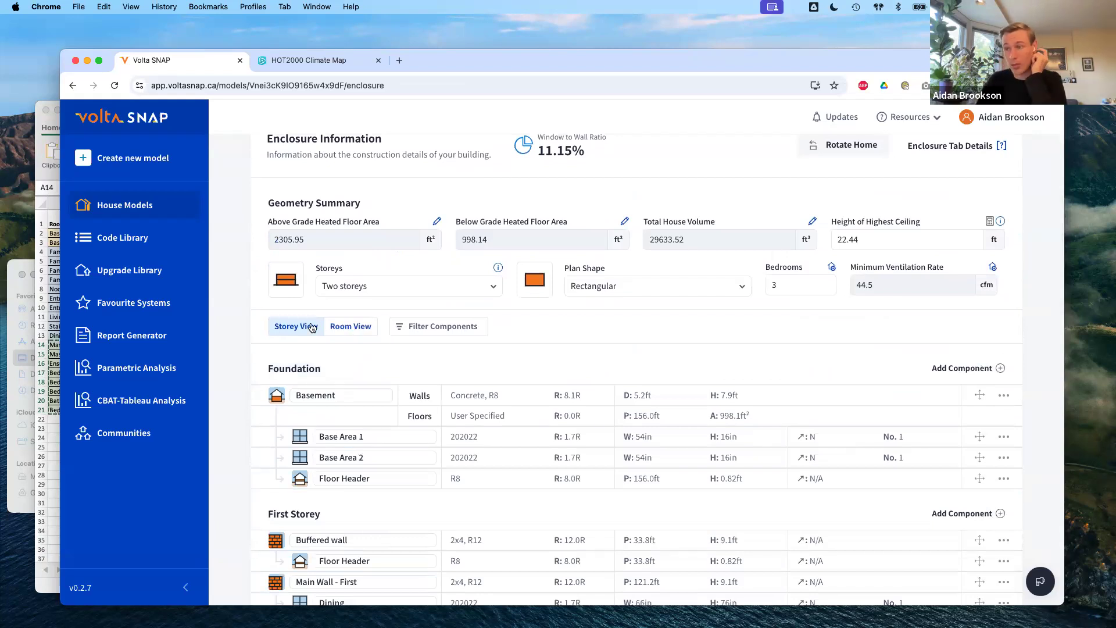
scroll(312, 328, up, 3)
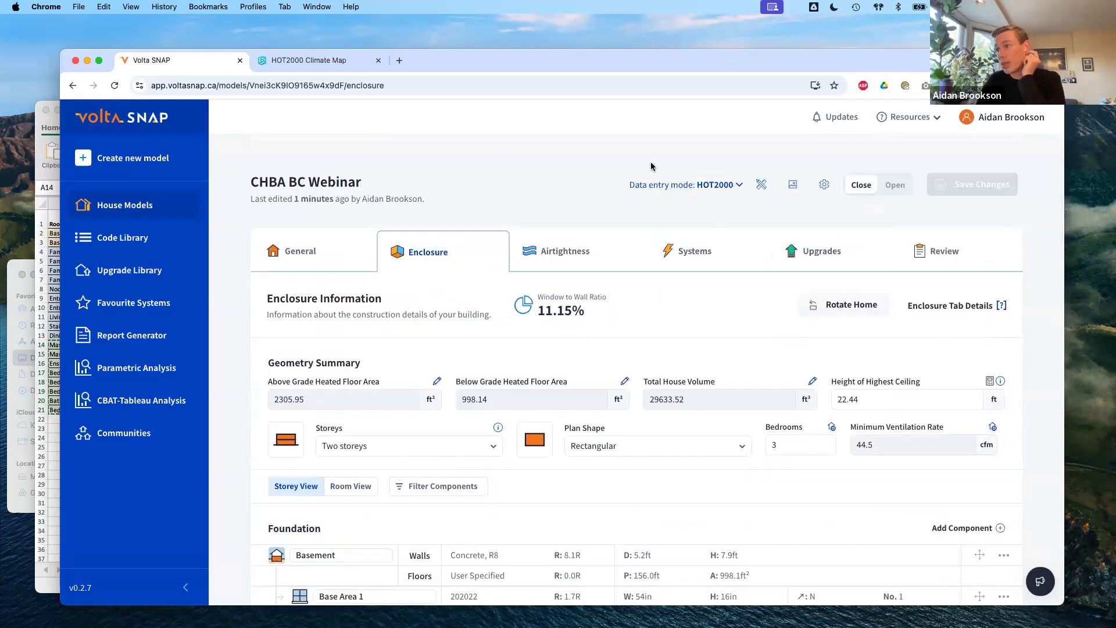
triple_click(736, 191)
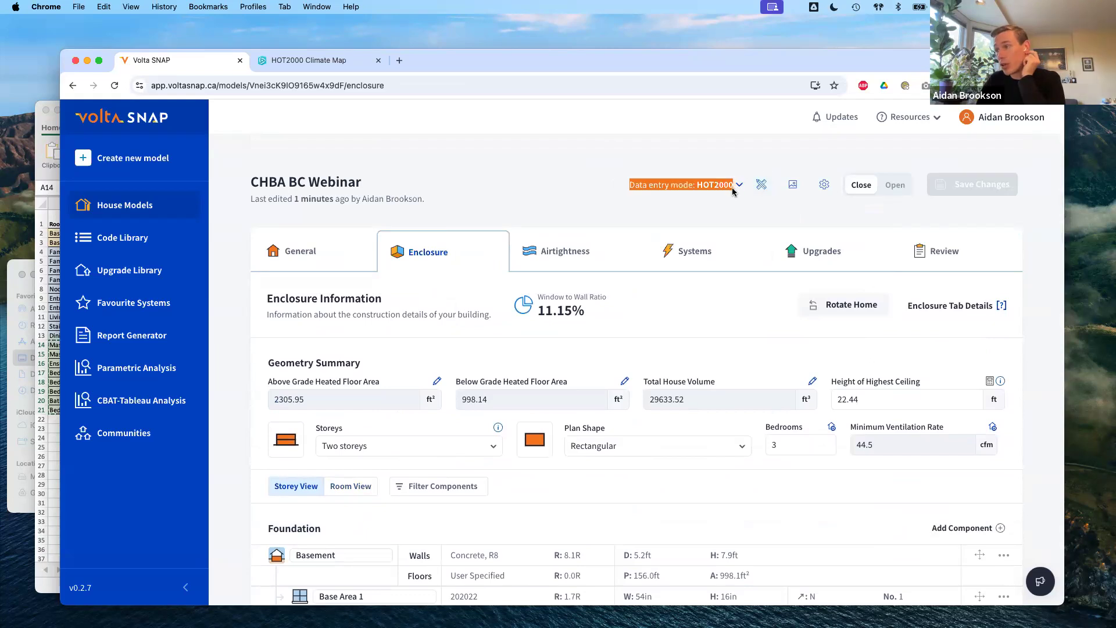
Switch the enclosure components from storey view to room view.
scroll(545, 271, down, 1)
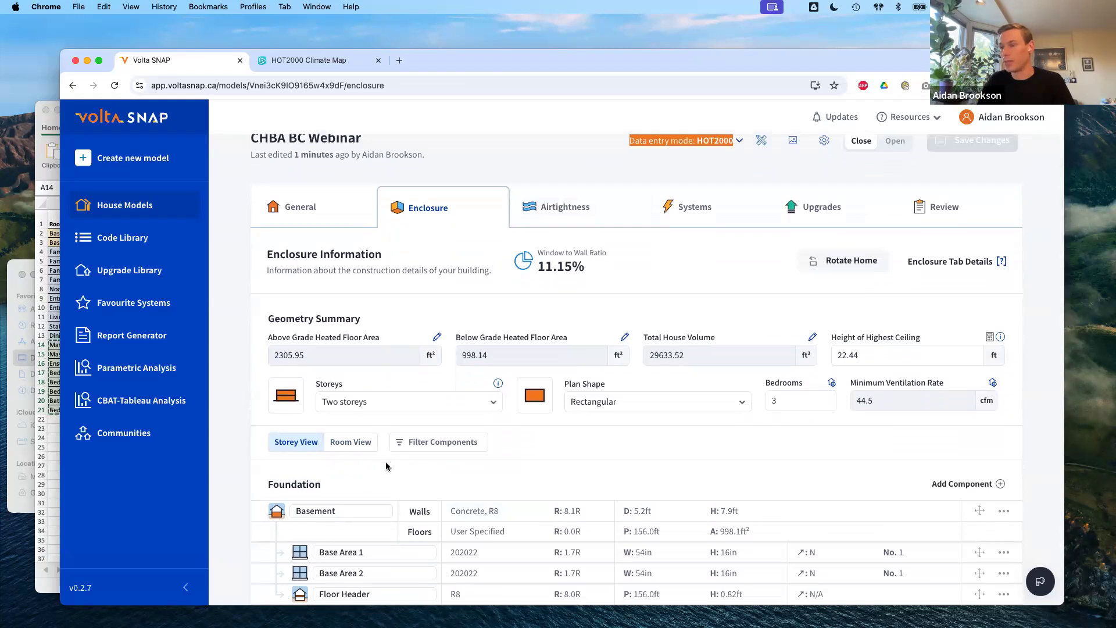
scroll(364, 274, down, 4)
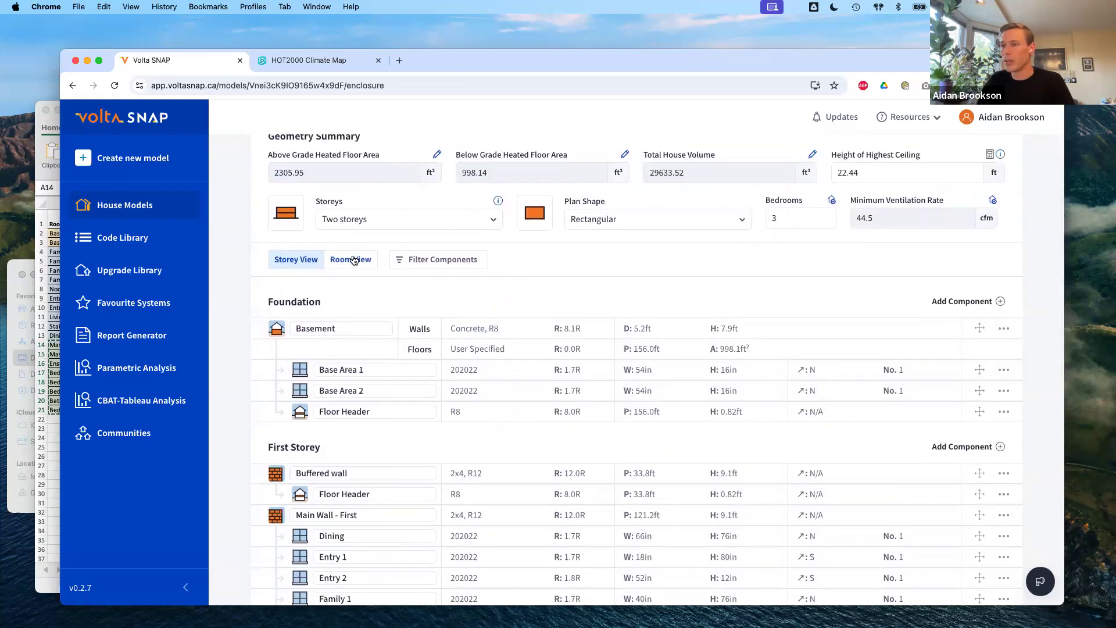
click(353, 260)
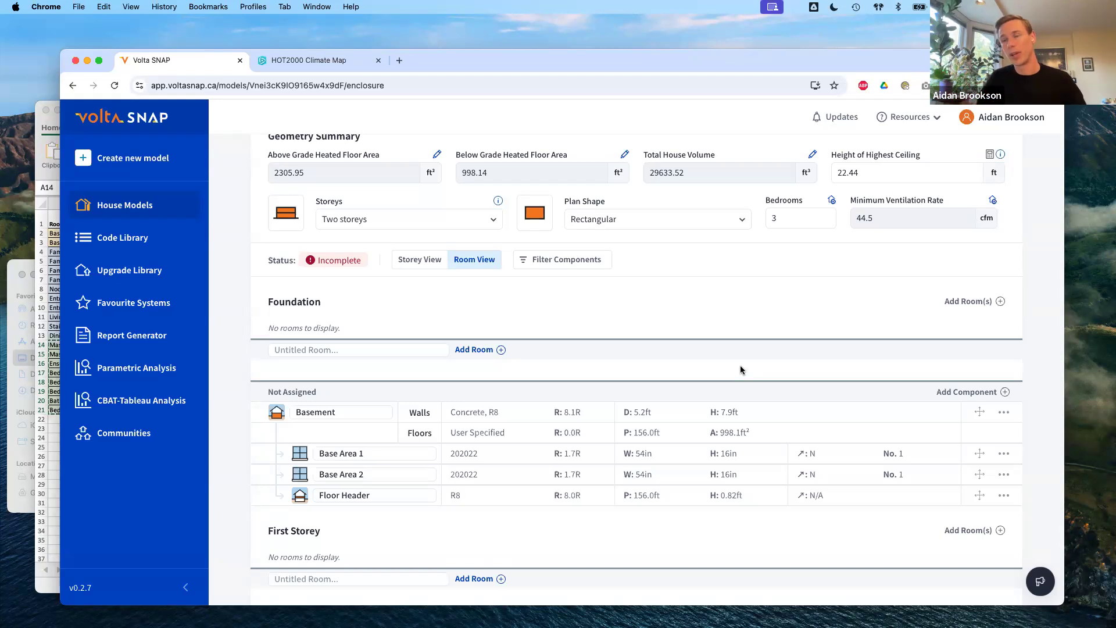
Look over the unassigned room components, then open the Incomplete status details and examine the internal gains error.
scroll(738, 384, down, 5)
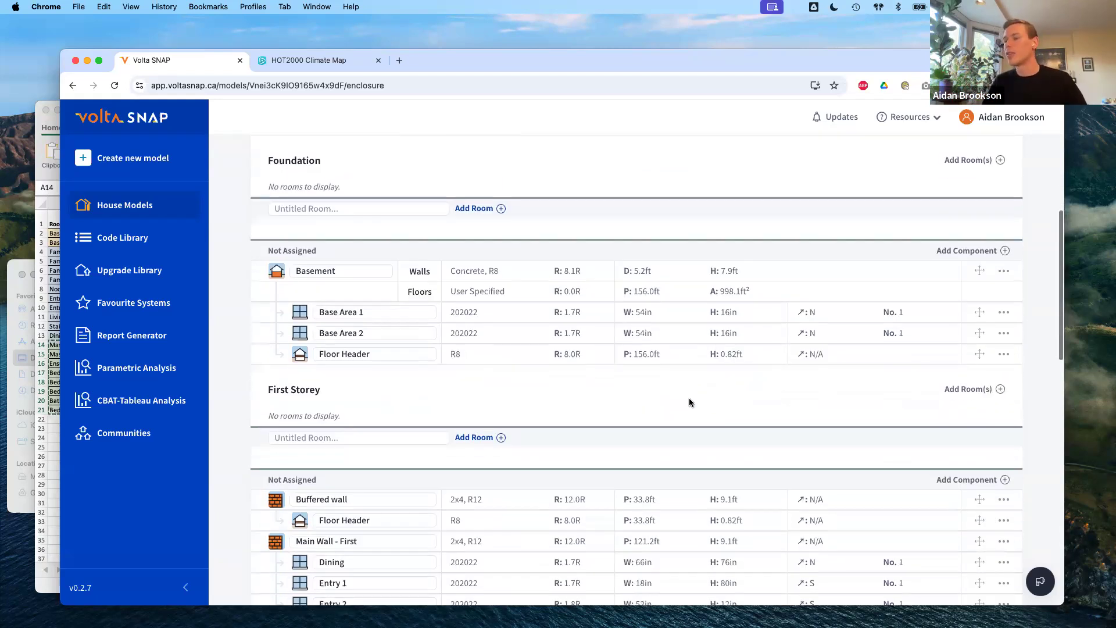
scroll(592, 369, up, 8)
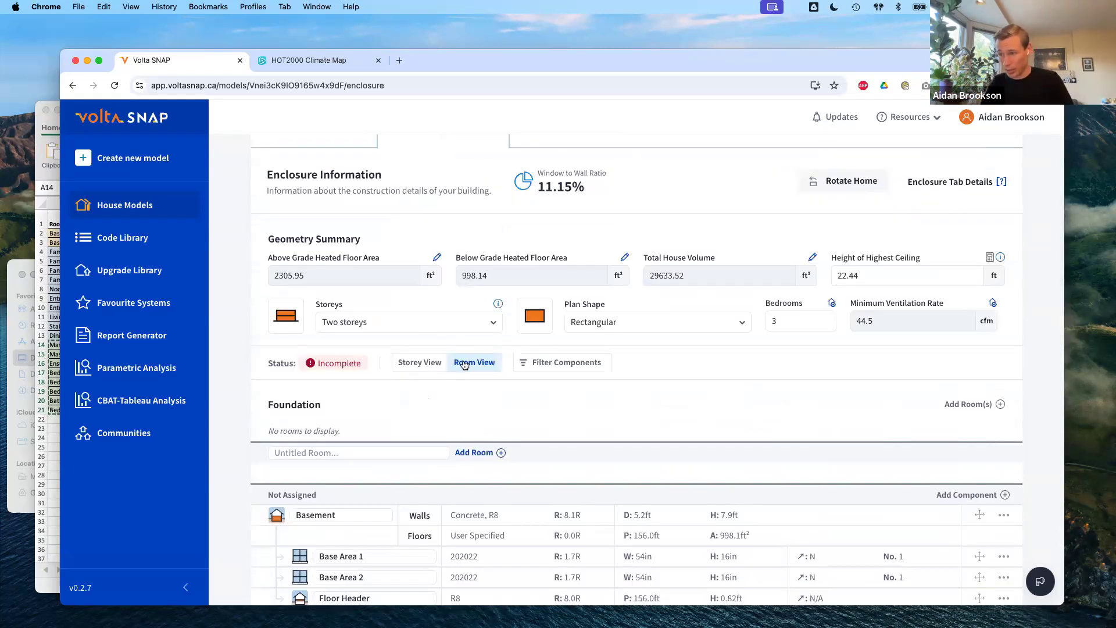
click(319, 365)
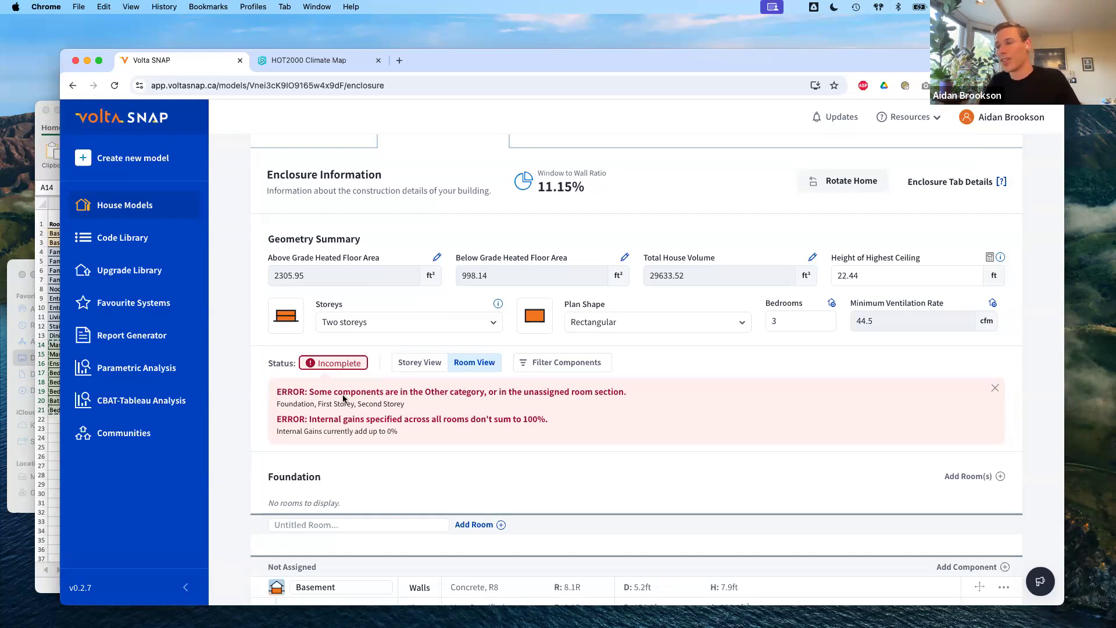
drag(287, 419, 581, 428)
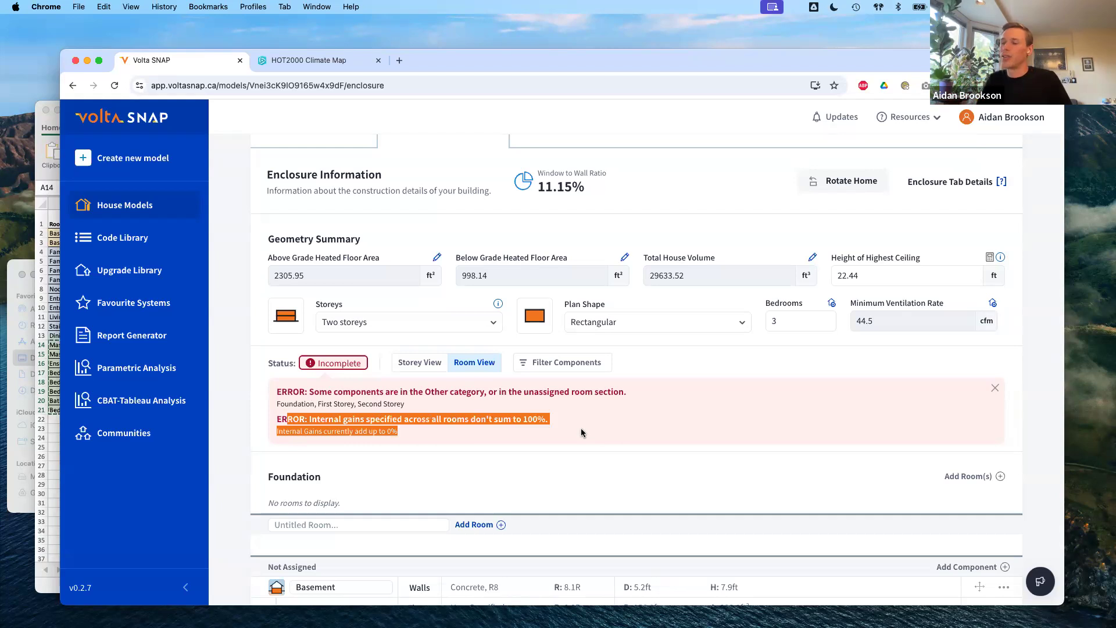
Close the error details of the Incomplete status.
click(581, 428)
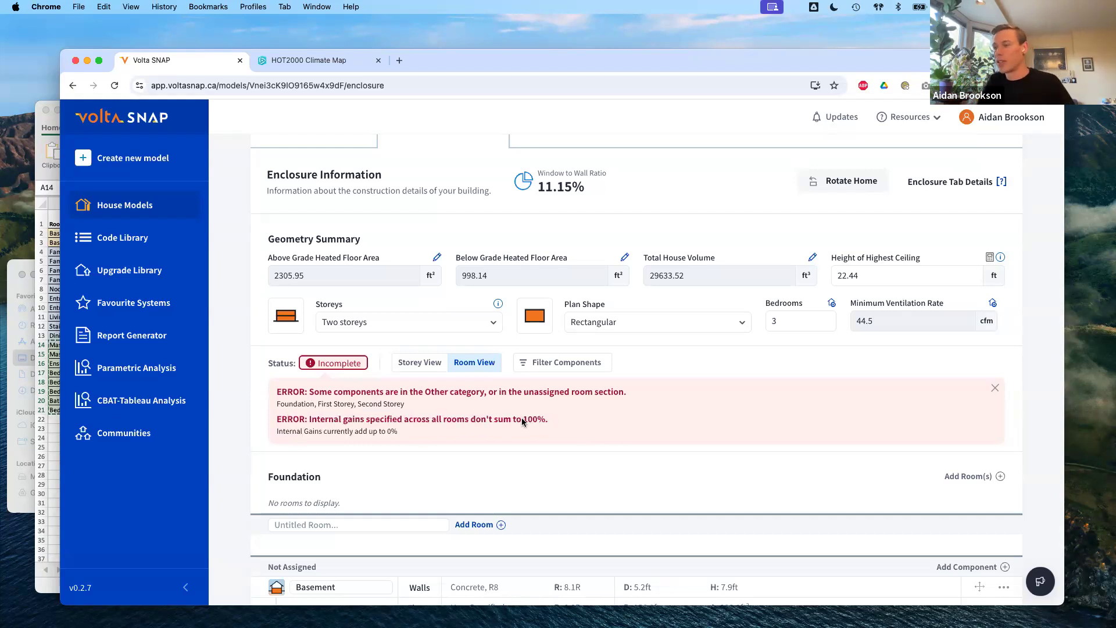
click(341, 363)
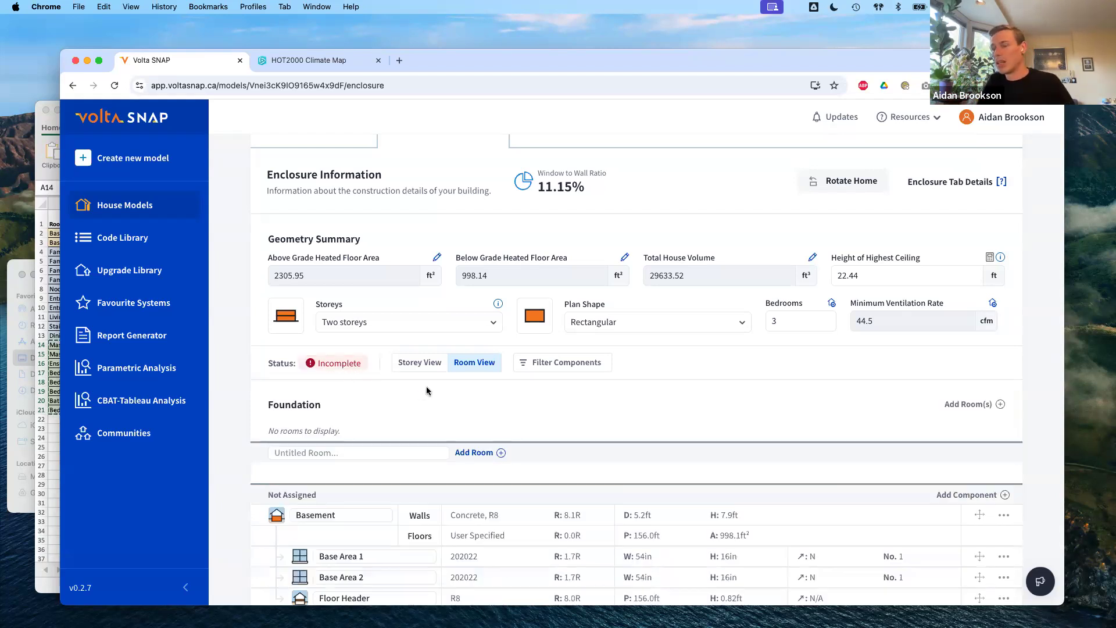
scroll(426, 386, down, 6)
scroll(427, 387, down, 1)
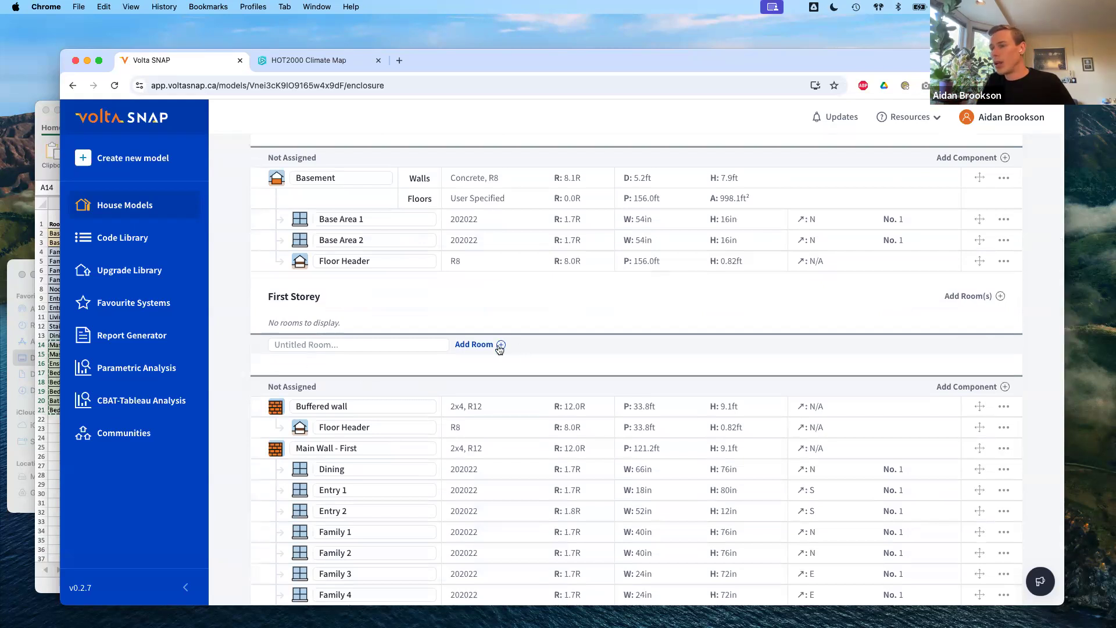
click(971, 295)
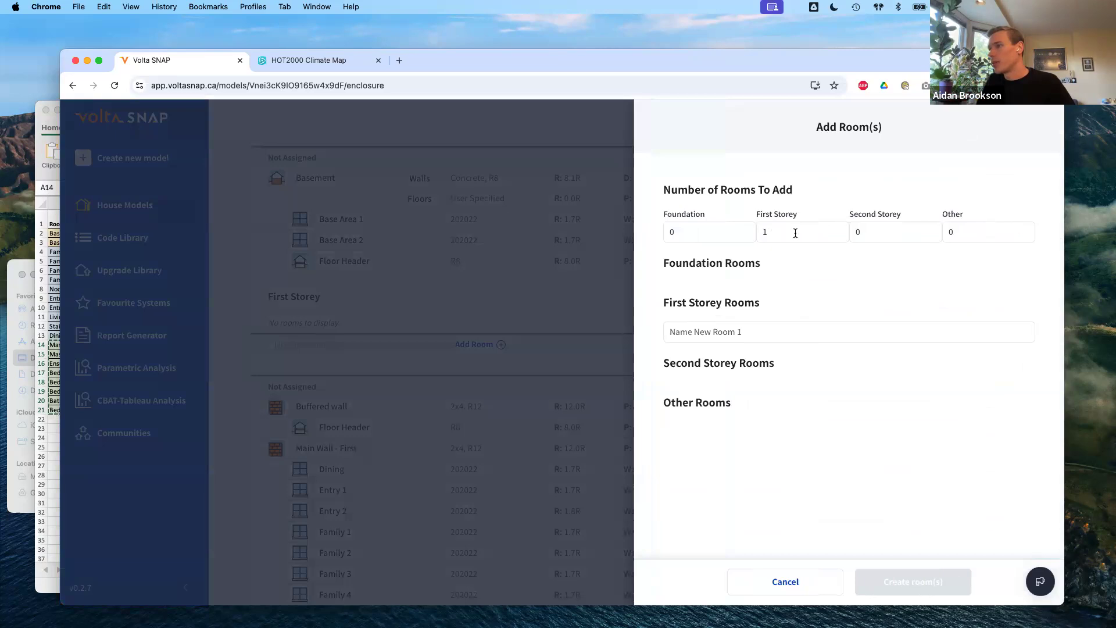
click(481, 309)
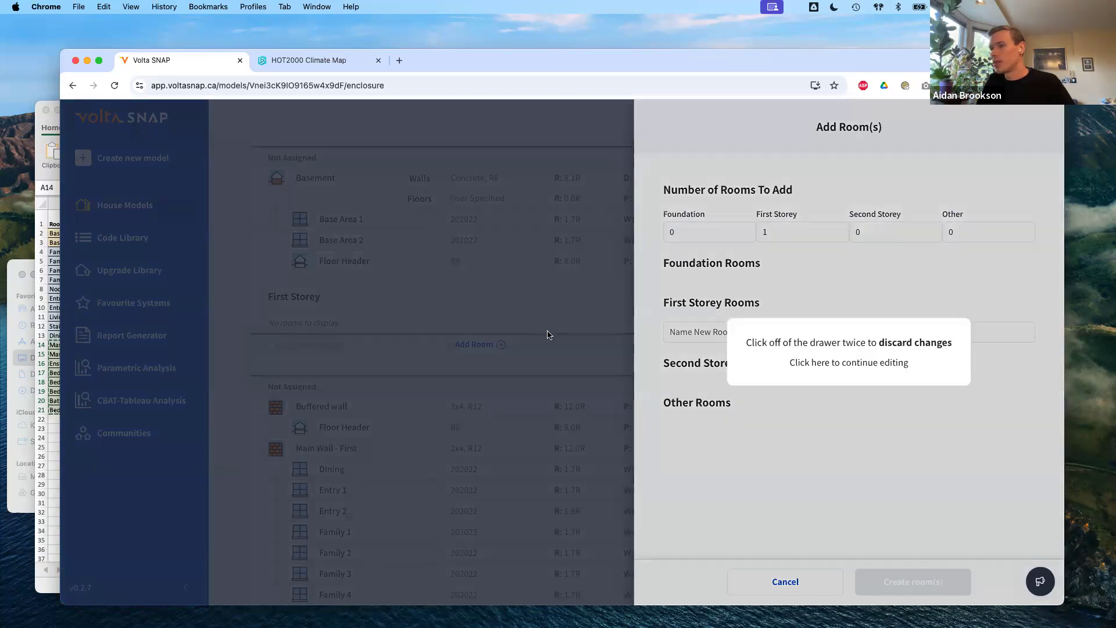
click(494, 373)
Add two rooms named Dining and Living Room to the First Storey.
click(365, 342)
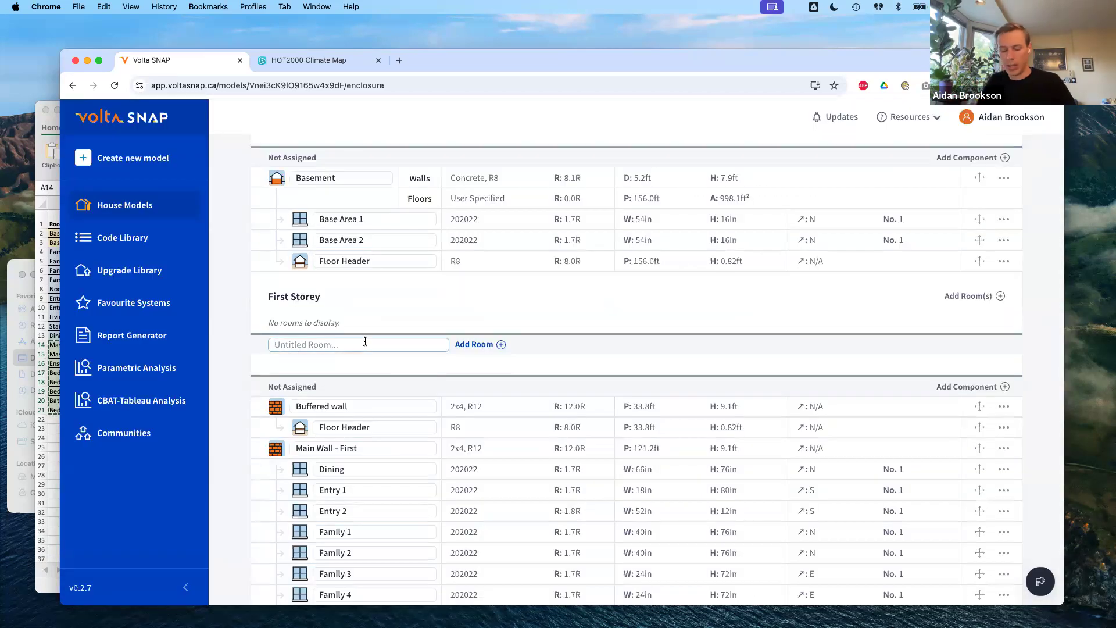
text(Dining)
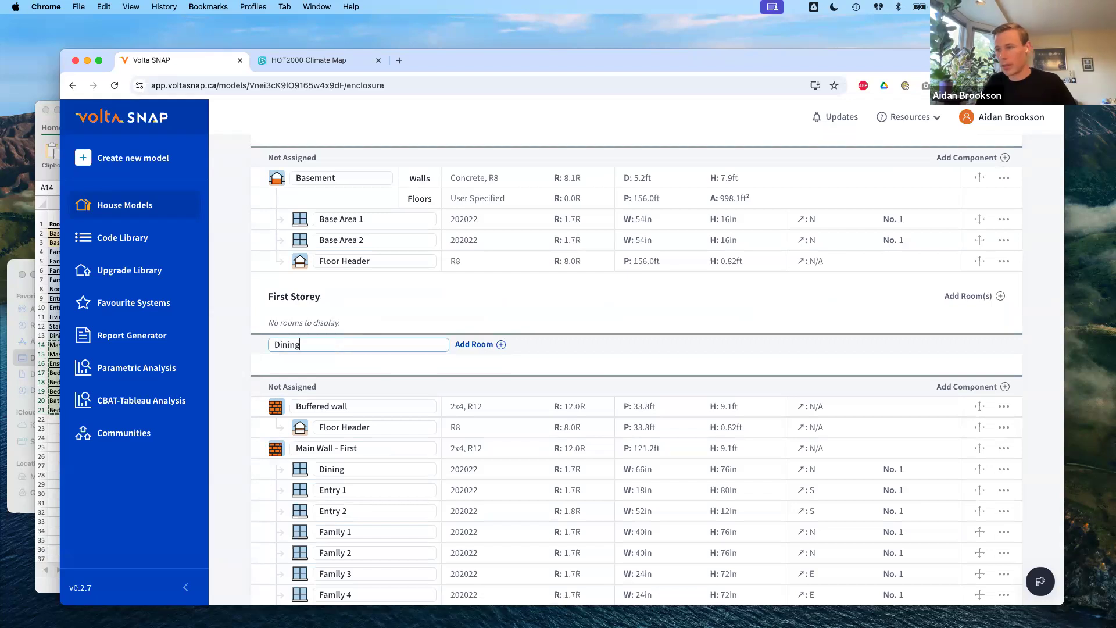
click(465, 344)
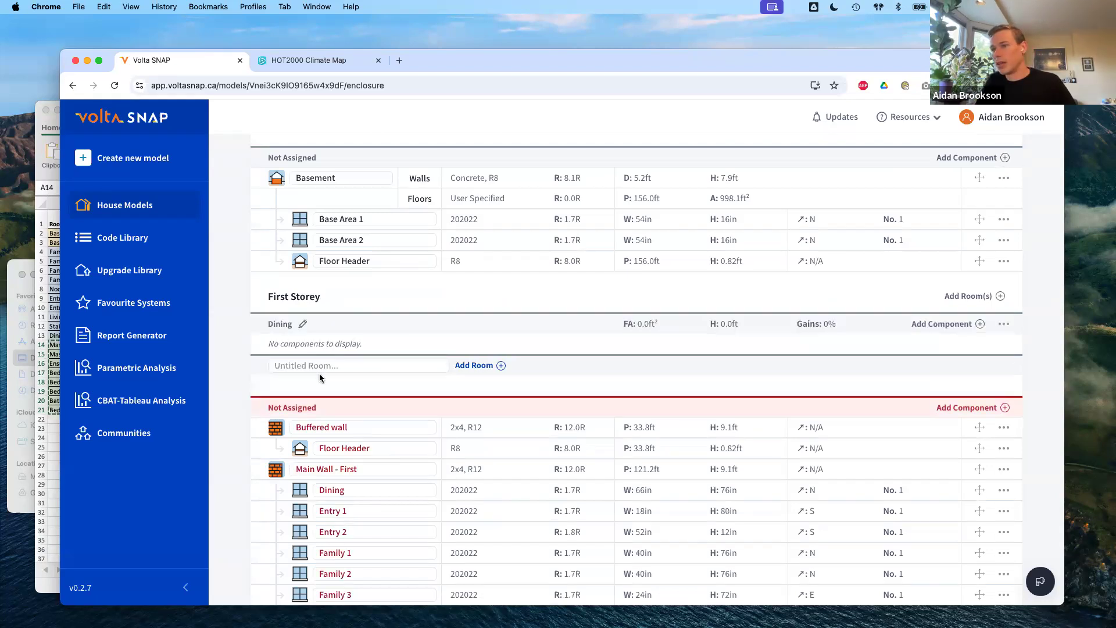
click(321, 366)
text(Living Room)
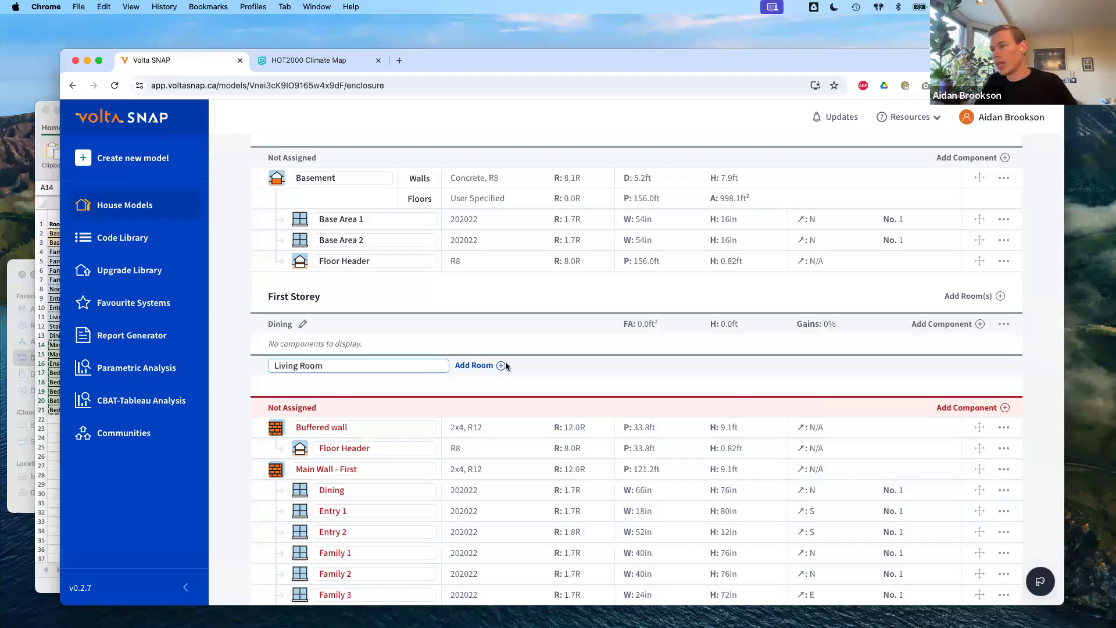
click(504, 365)
Move the unassigned Buffered wall into the Dining room and Main Wall - First into the Living Room.
scroll(509, 384, down, 3)
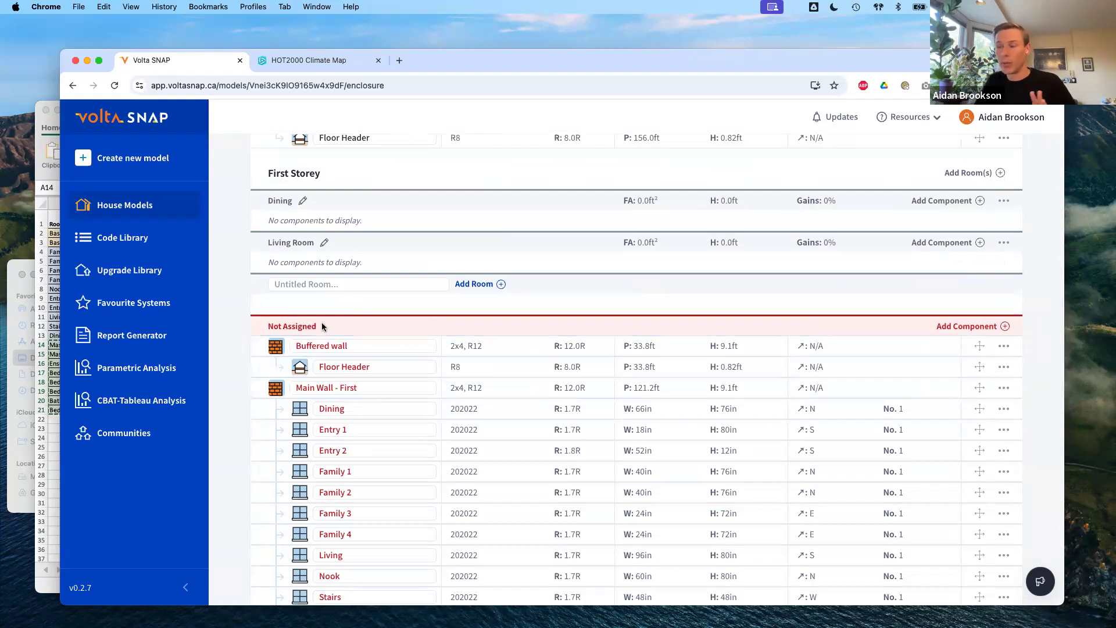
triple_click(375, 322)
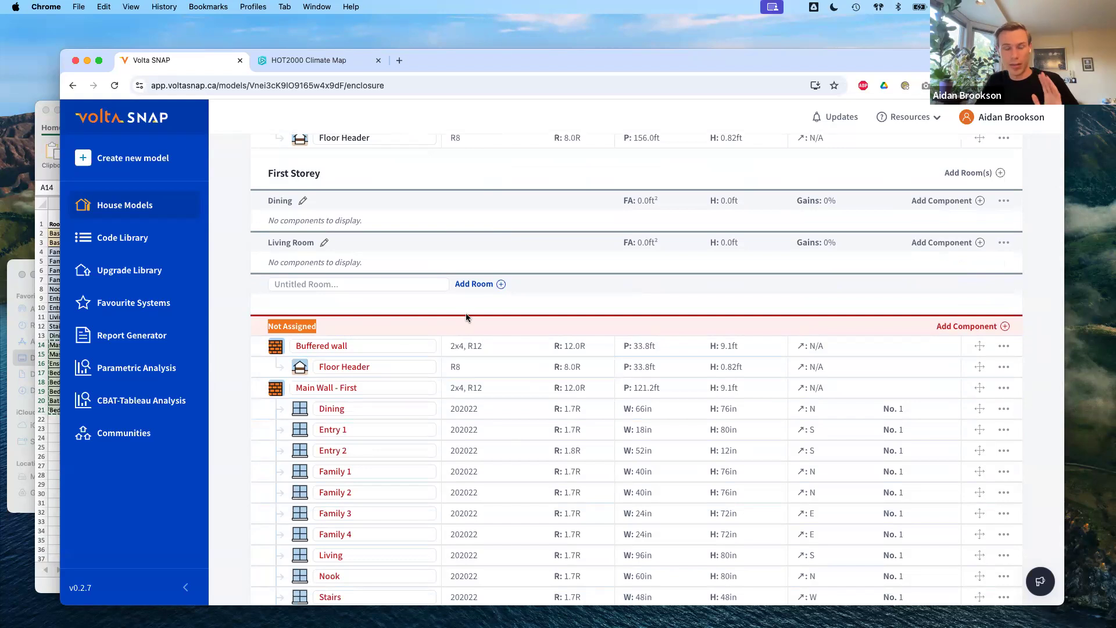
click(899, 330)
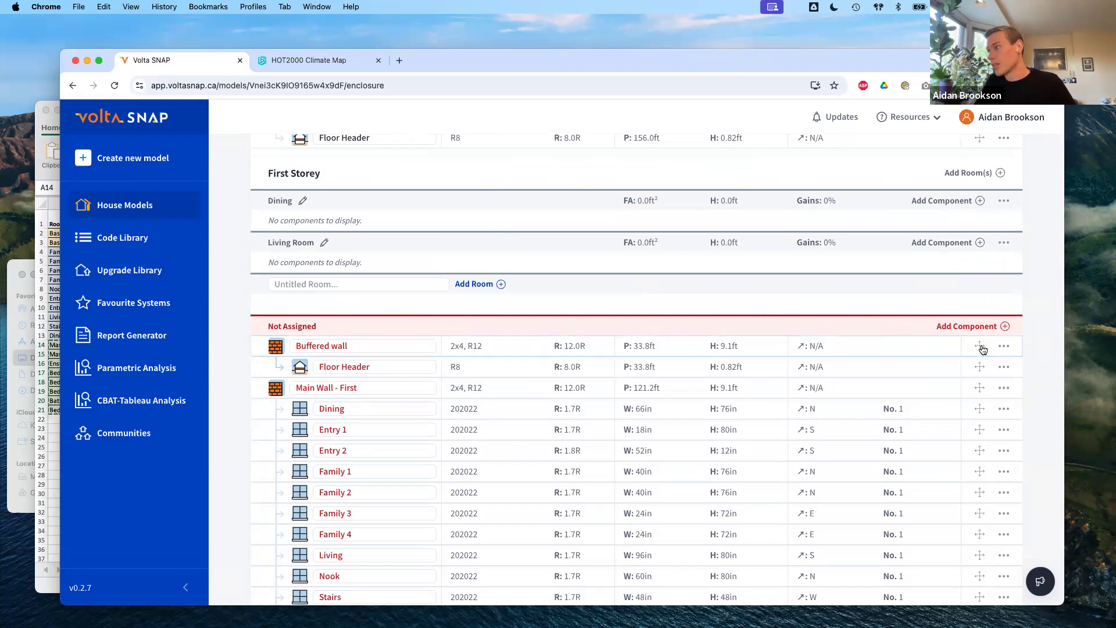
drag(981, 346, 962, 229)
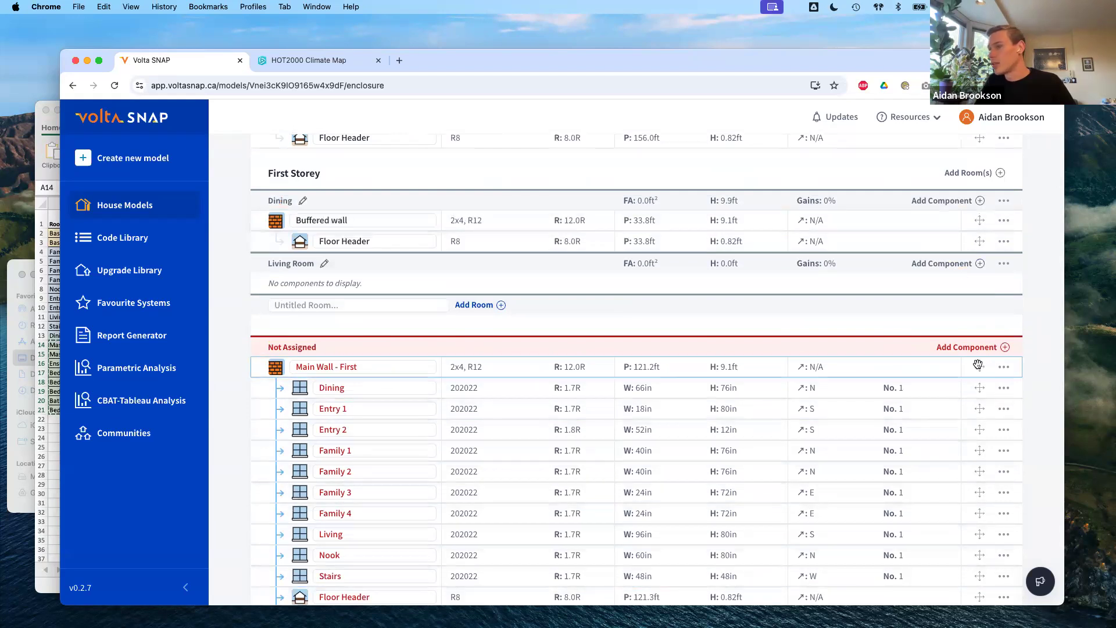
drag(986, 289, 979, 273)
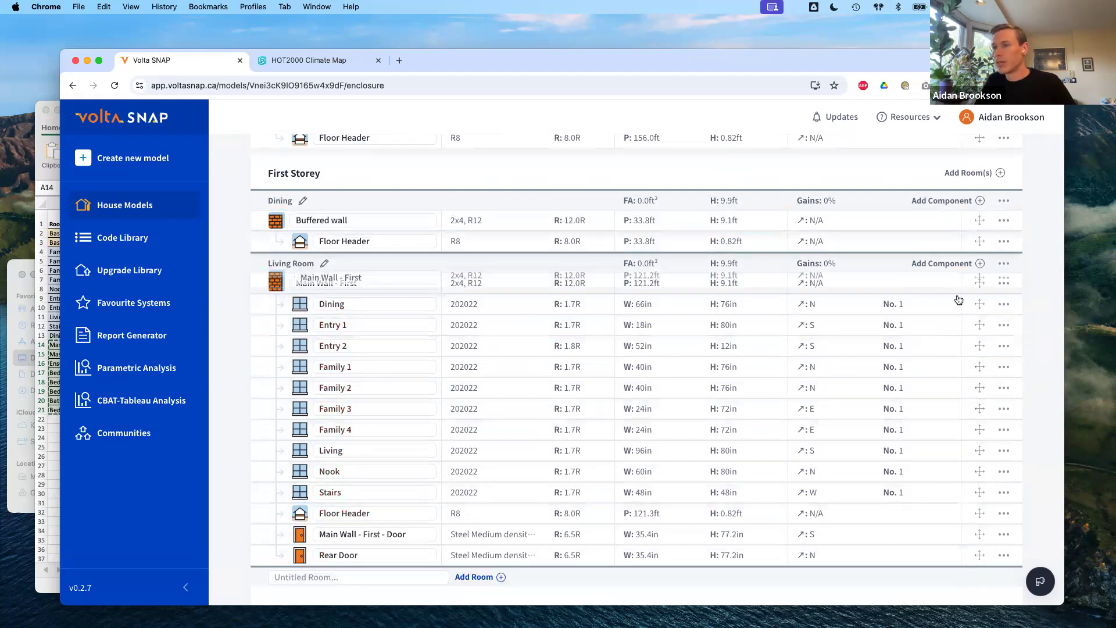
Look over the First Storey's unassigned section and room assignments, and the Second Storey and Other sections.
scroll(963, 331, down, 3)
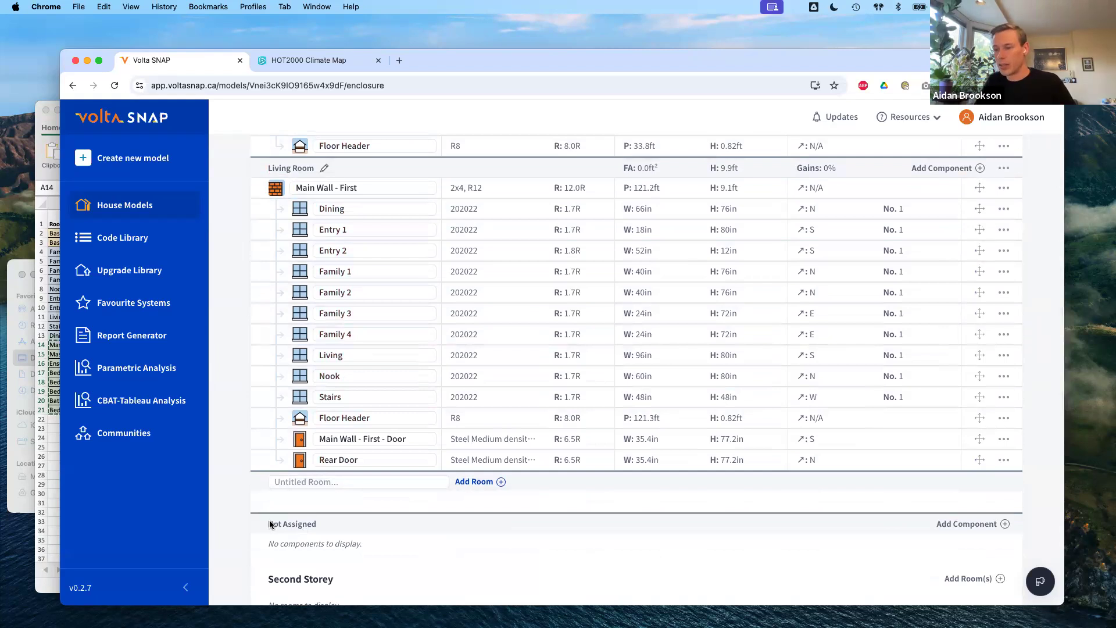
drag(267, 525, 361, 544)
click(362, 544)
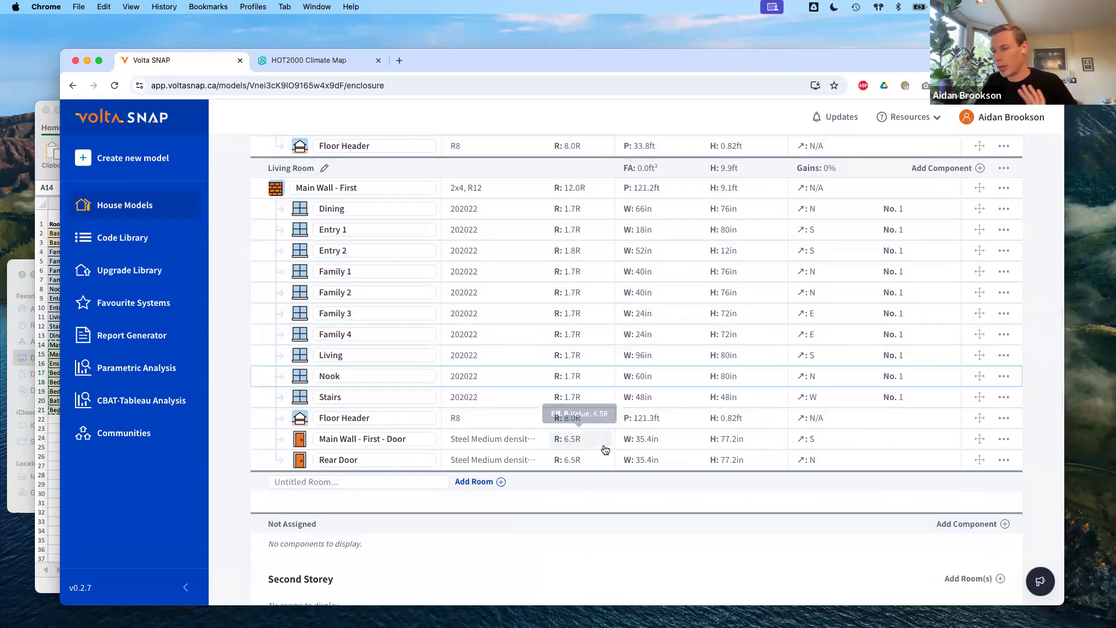
scroll(606, 449, up, 10)
scroll(606, 449, down, 5)
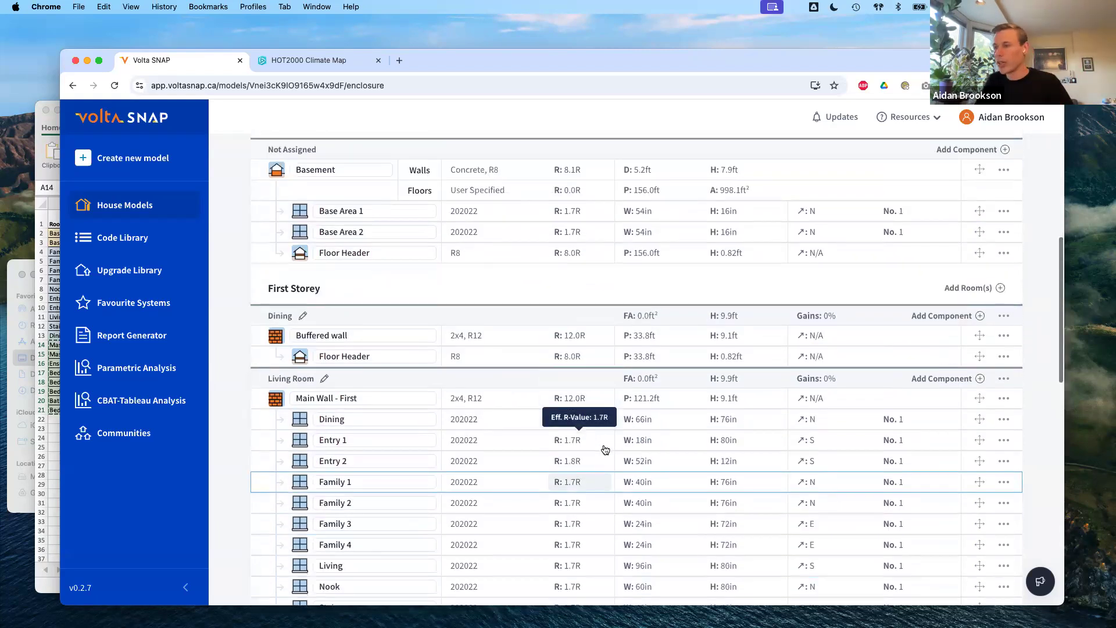
scroll(606, 449, down, 3)
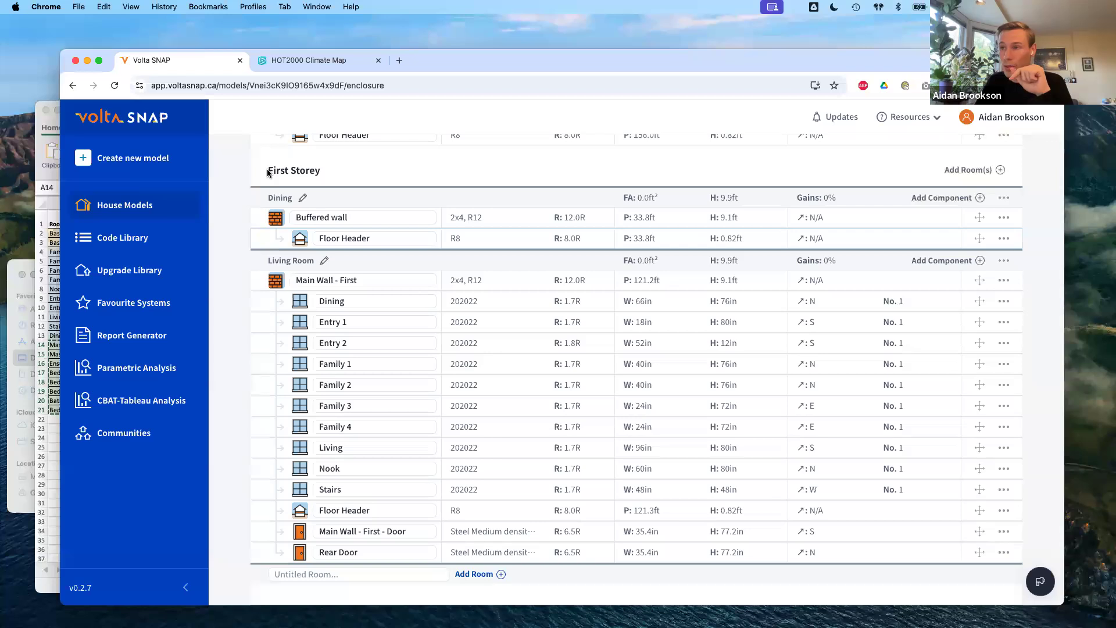
drag(268, 172, 320, 175)
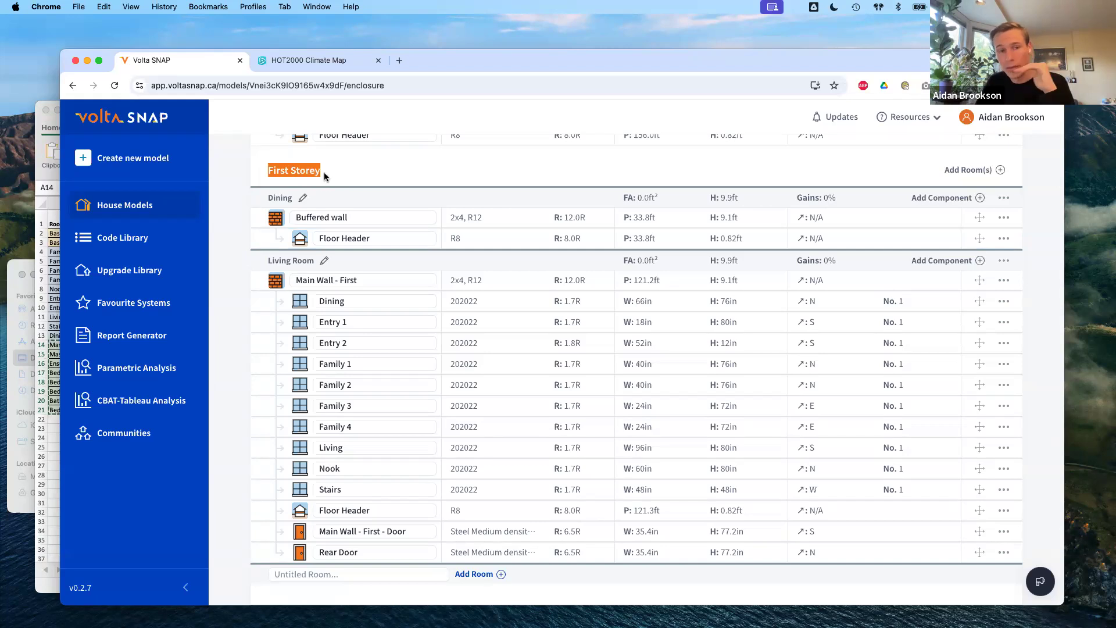
click(293, 171)
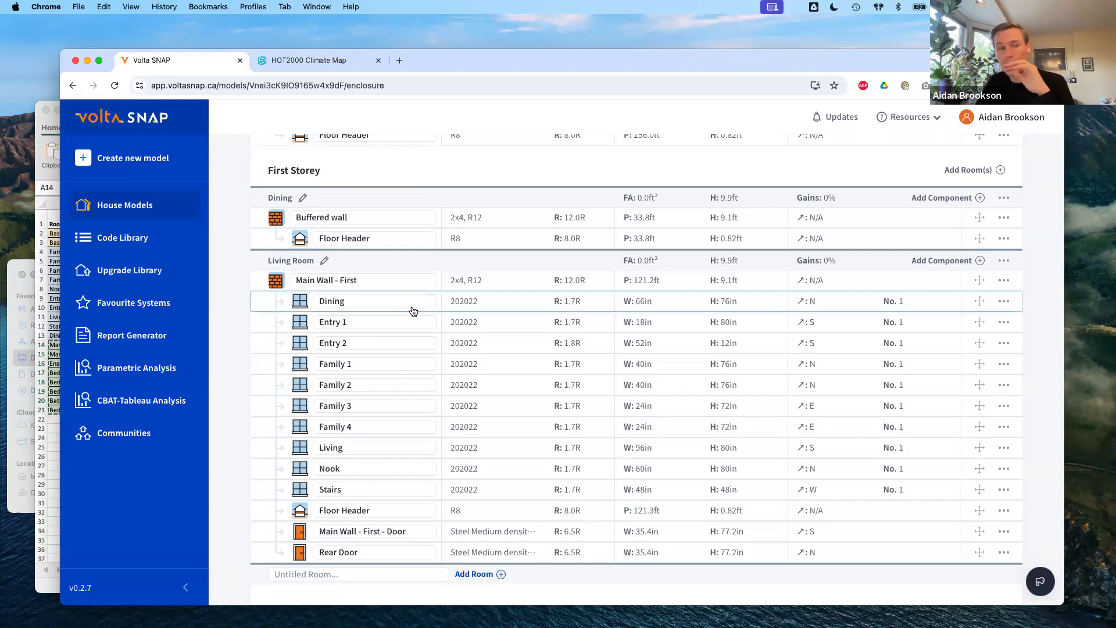
scroll(416, 318, down, 10)
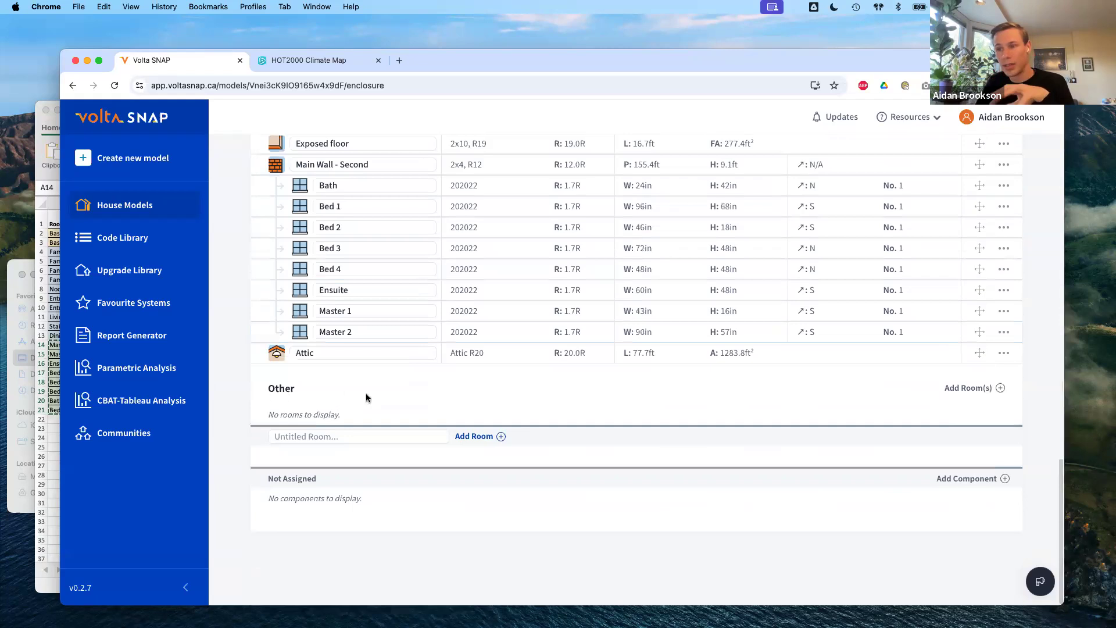
scroll(263, 422, up, 7)
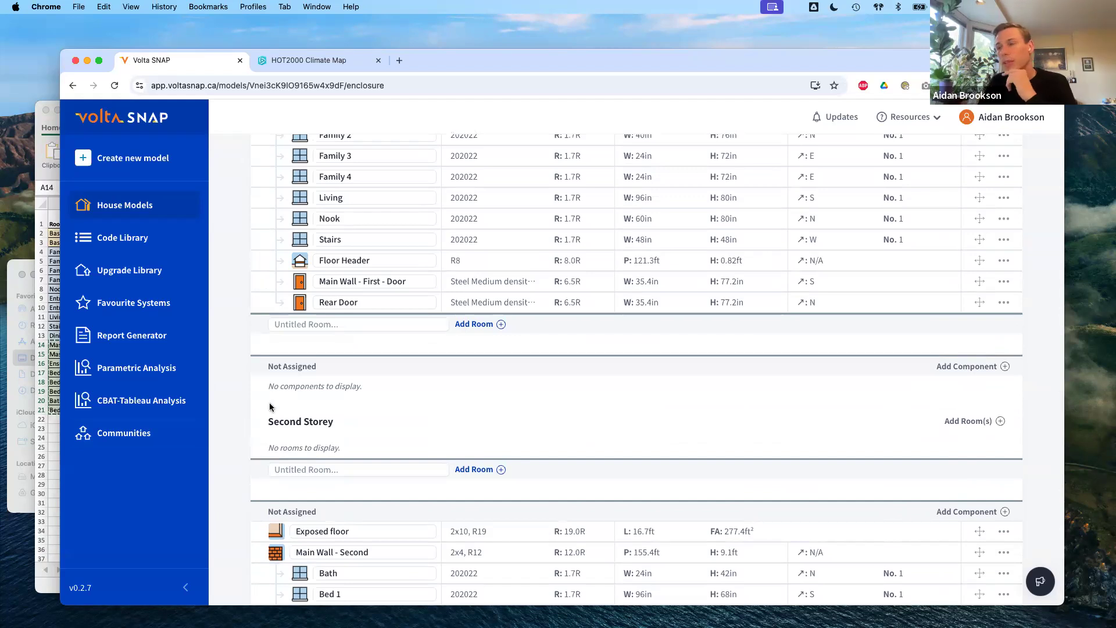
scroll(269, 407, up, 1)
scroll(270, 407, up, 3)
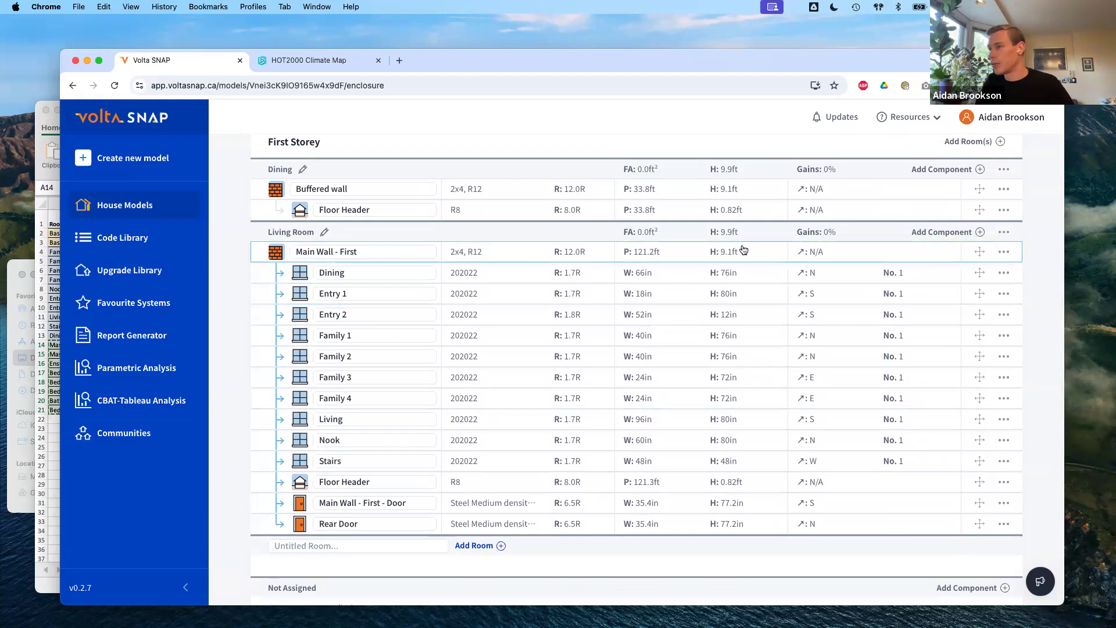
Start splitting Main Wall - First between Dining and Living Room, giving Dining a perimeter of 75 ft.
click(1005, 253)
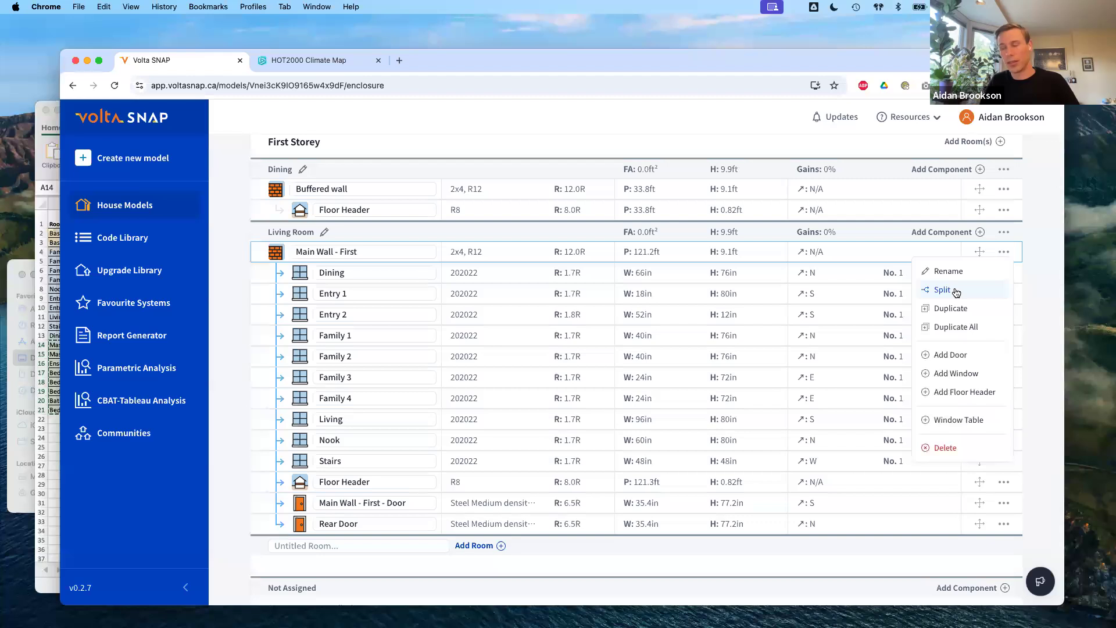
click(955, 291)
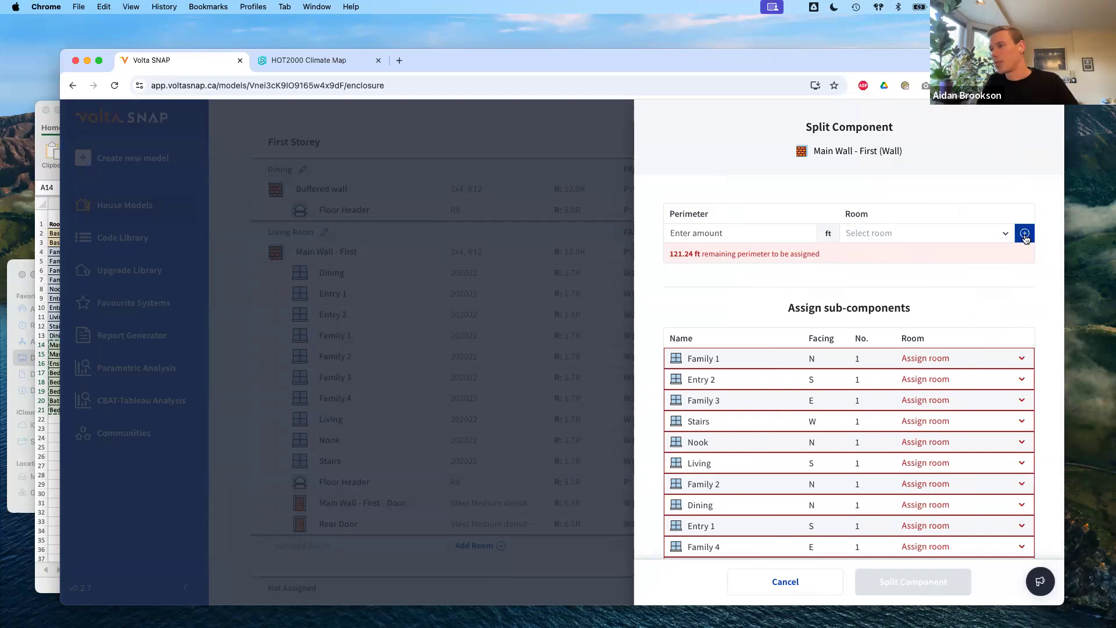
click(1025, 233)
click(917, 233)
click(904, 262)
click(903, 255)
click(894, 302)
click(710, 235)
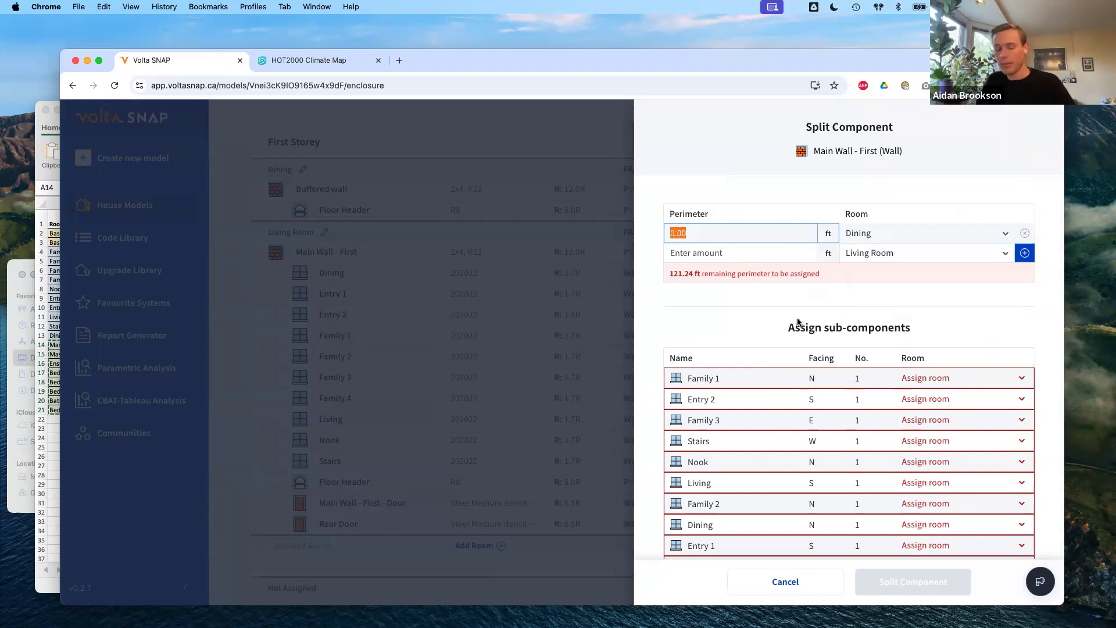
text(75)
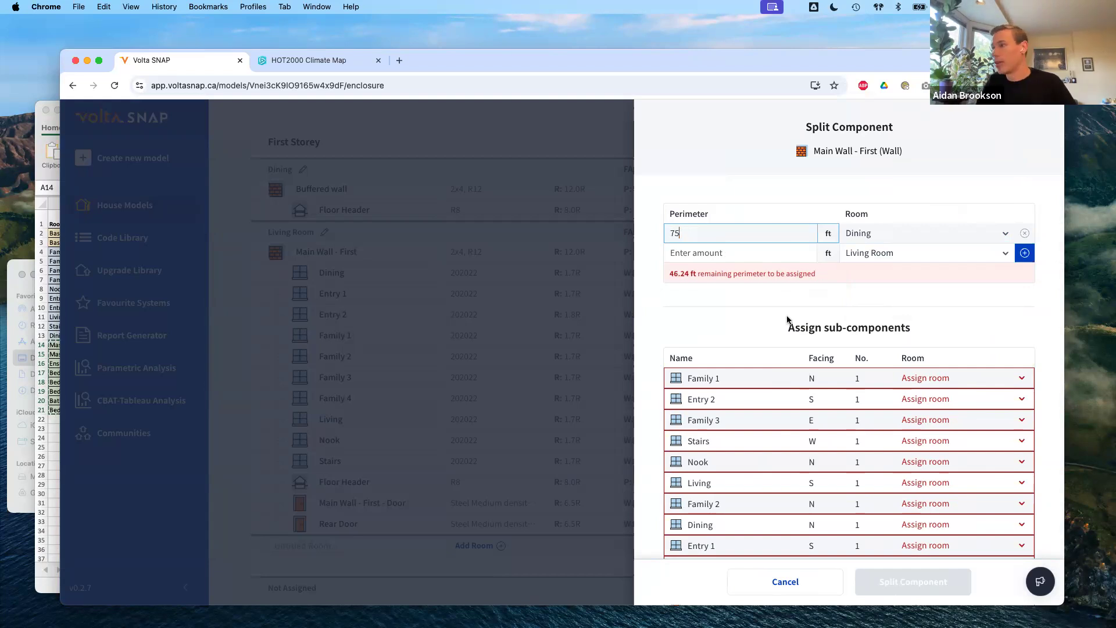
Enter a 46 ft perimeter for the Living Room segment and add it to the wall split.
click(718, 261)
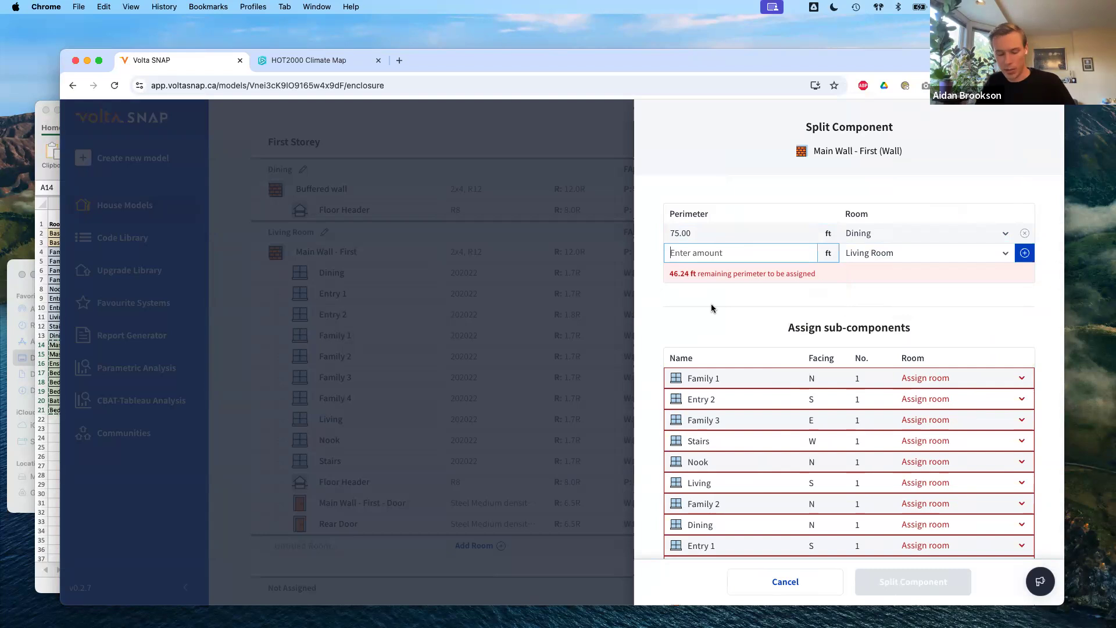
text(46)
click(690, 316)
click(729, 254)
click(1025, 254)
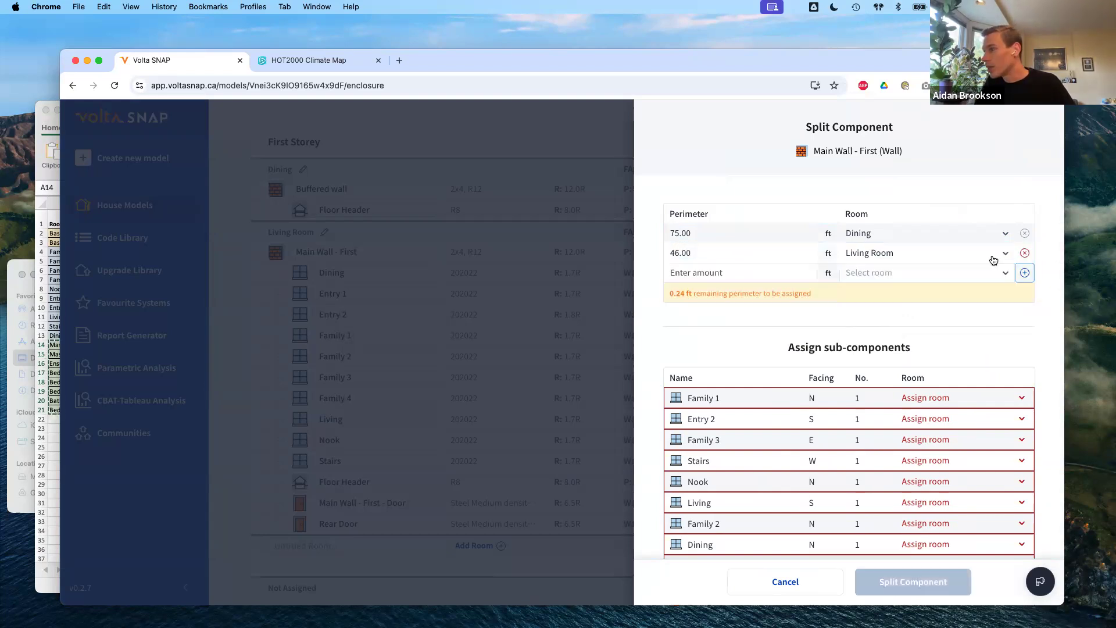
Correct the Living Room segment's perimeter to 46.24 ft so the remaining wall length is assigned.
drag(668, 293, 686, 293)
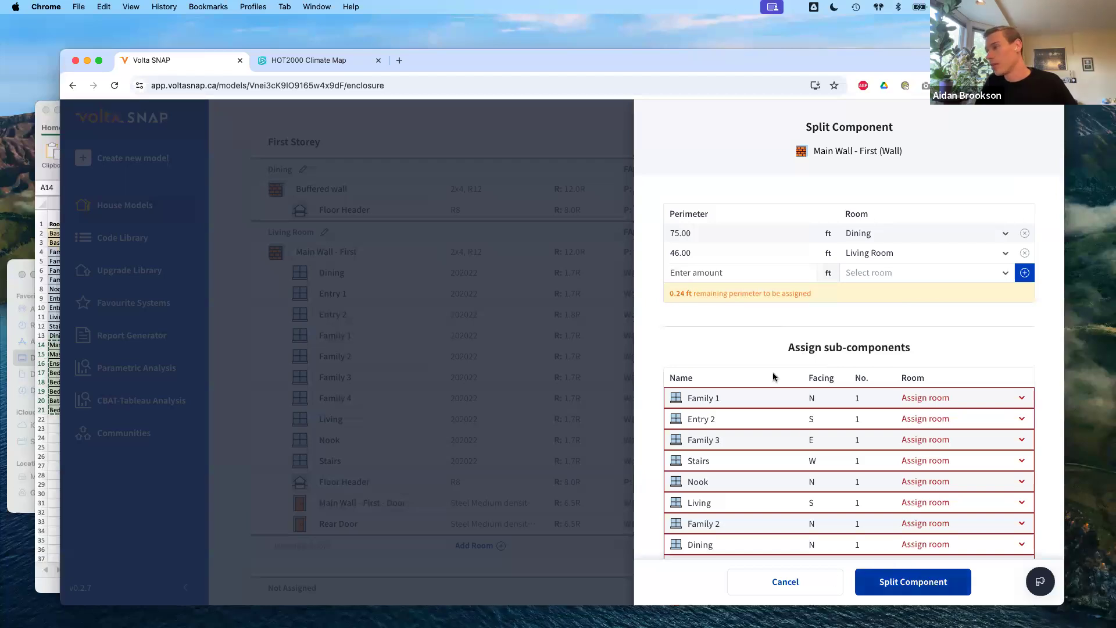
scroll(728, 343, down, 1)
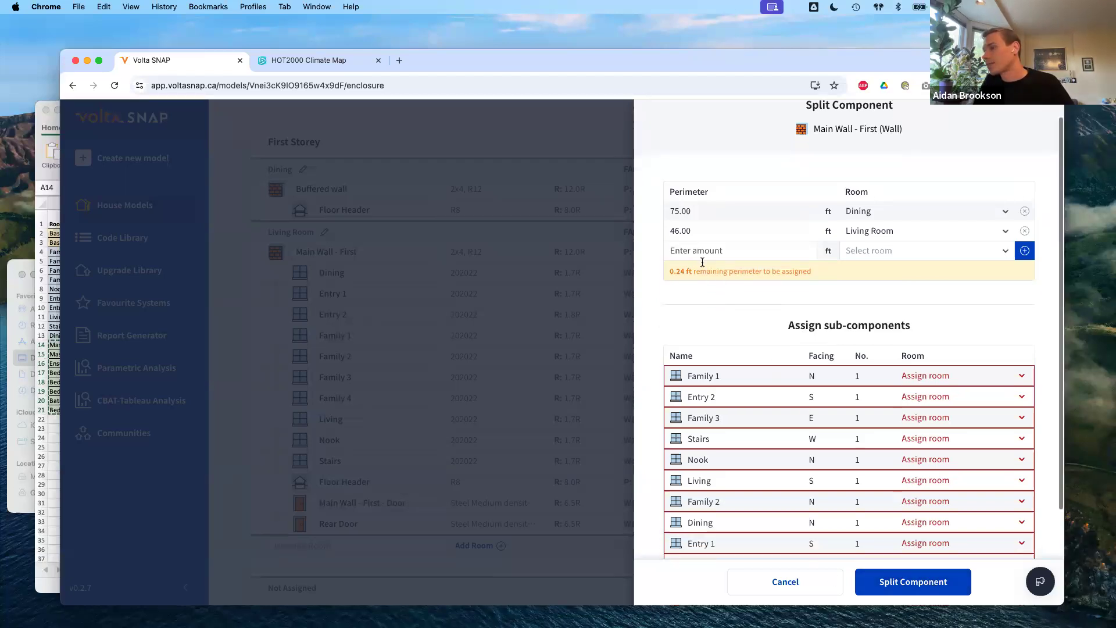
click(688, 231)
text(.24)
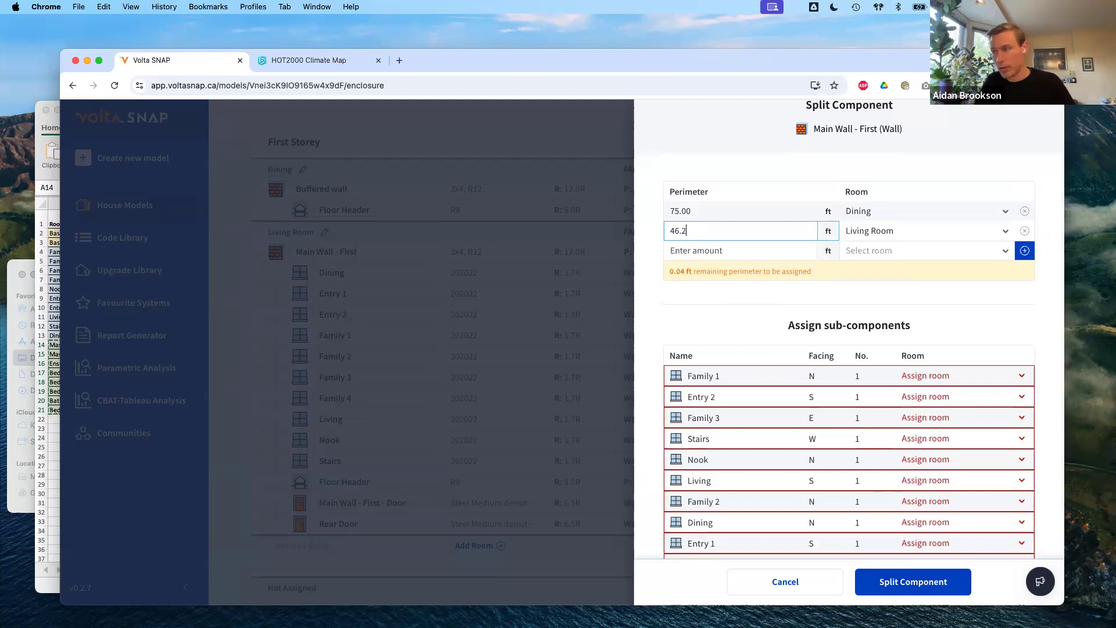
click(711, 306)
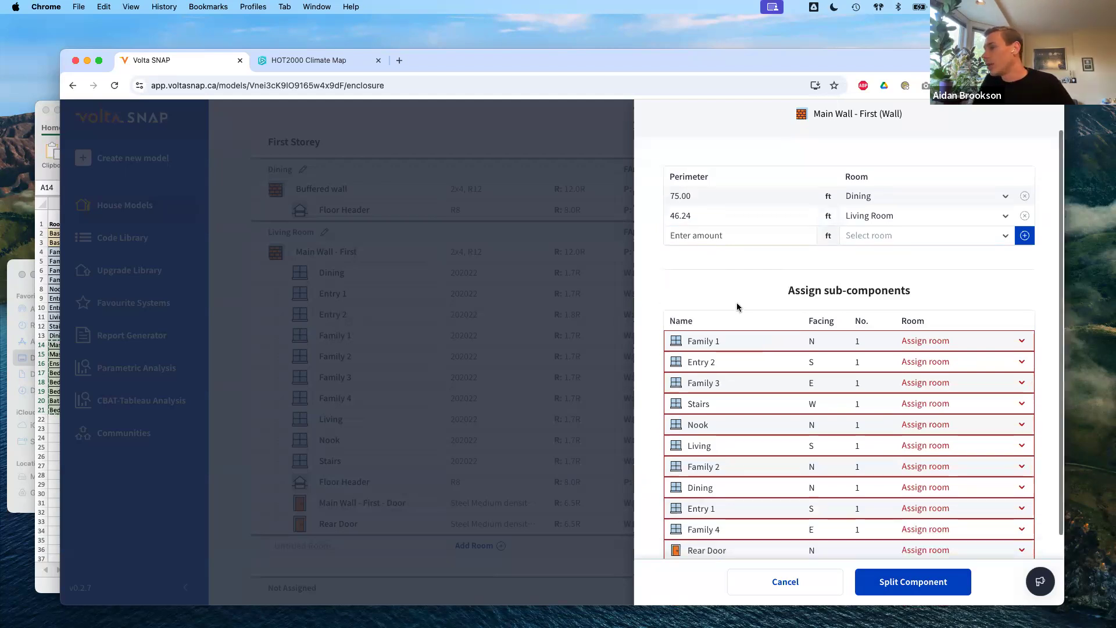
In the Main Wall - First split, assign Family 1 and Family 3 to Dining and Entry 2 to Living Room.
scroll(930, 279, down, 4)
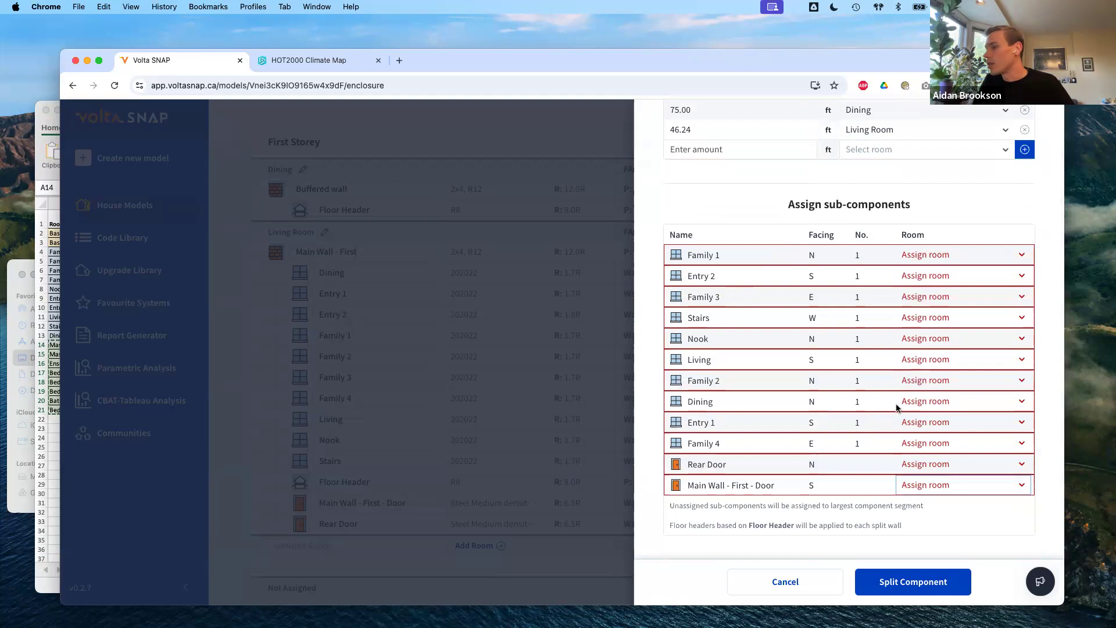
drag(796, 525, 933, 529)
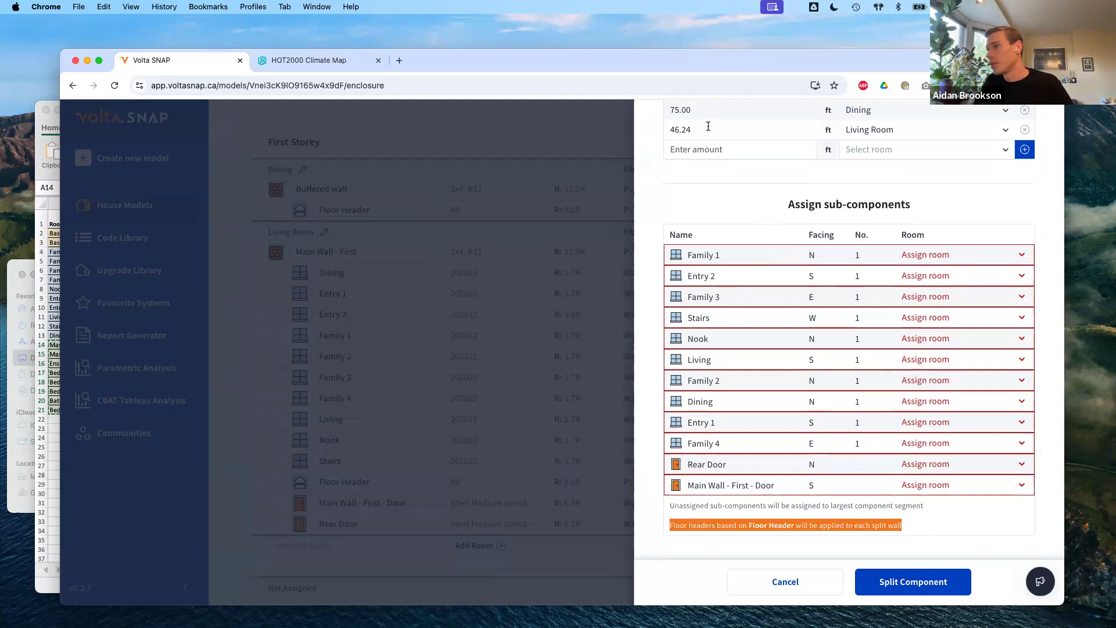
click(977, 256)
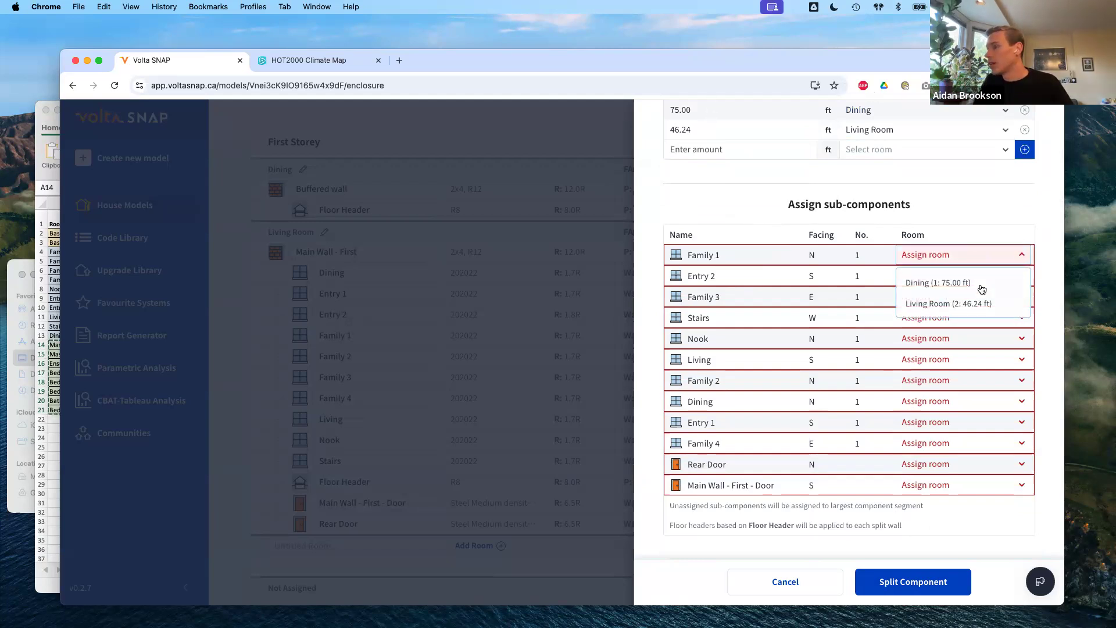
click(988, 283)
click(989, 277)
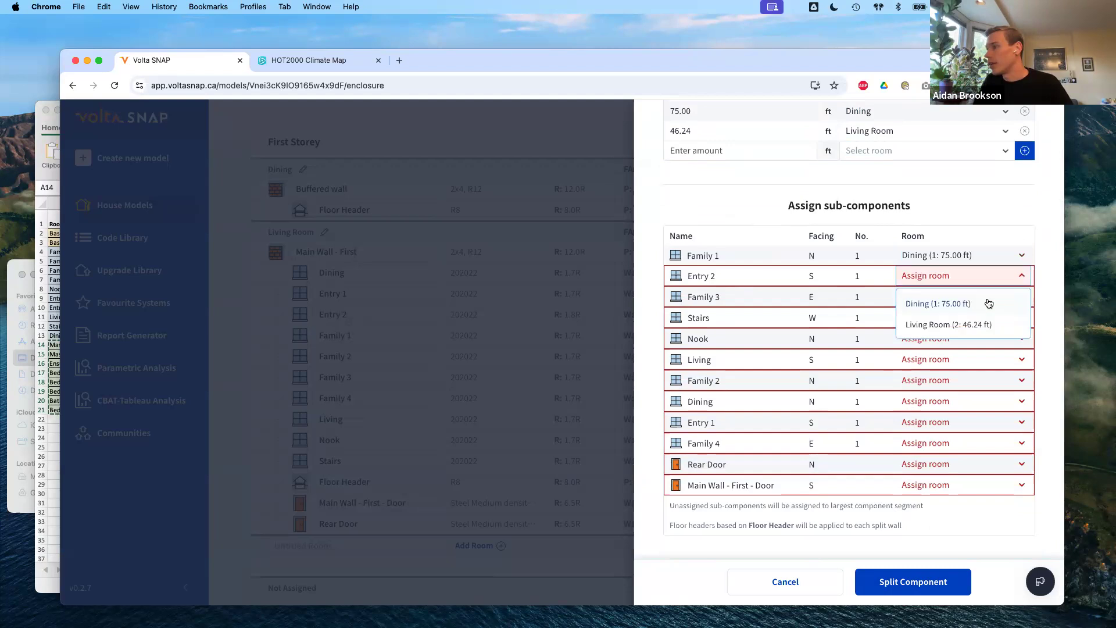
click(989, 323)
click(983, 301)
click(988, 321)
Check the note on unassigned sub-components and split Main Wall - First without assigning the remaining windows and doors.
drag(674, 512, 917, 517)
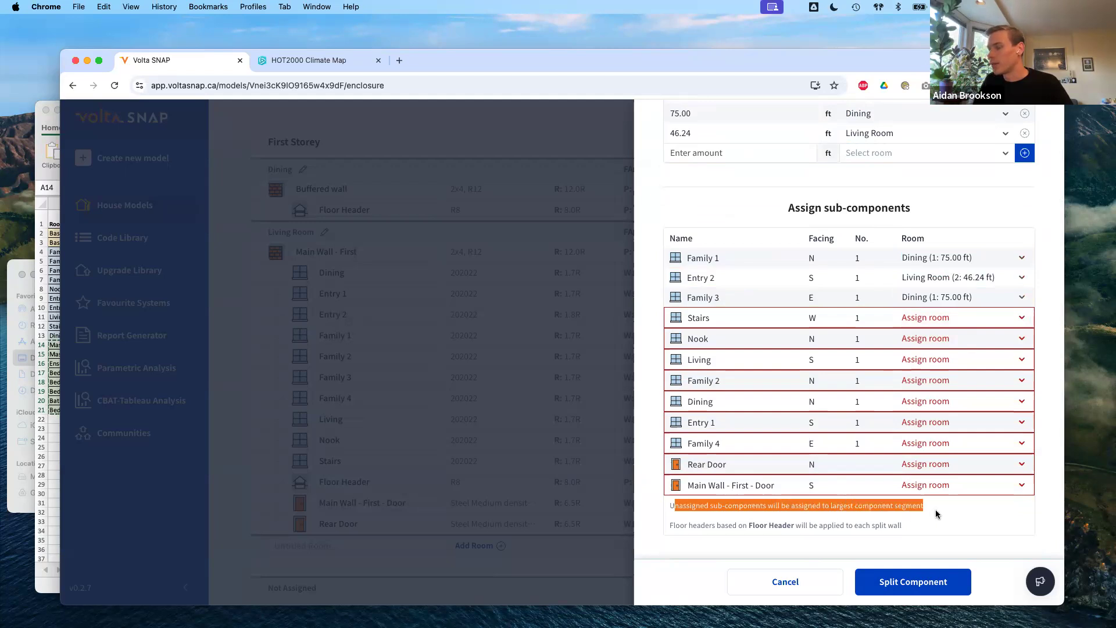
click(936, 510)
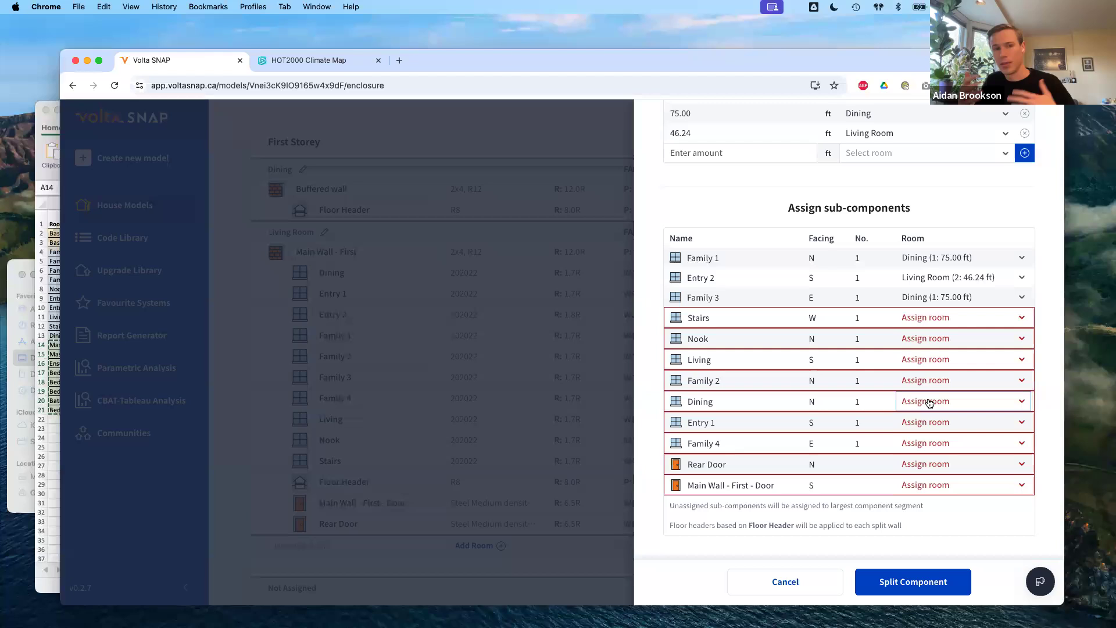
click(931, 583)
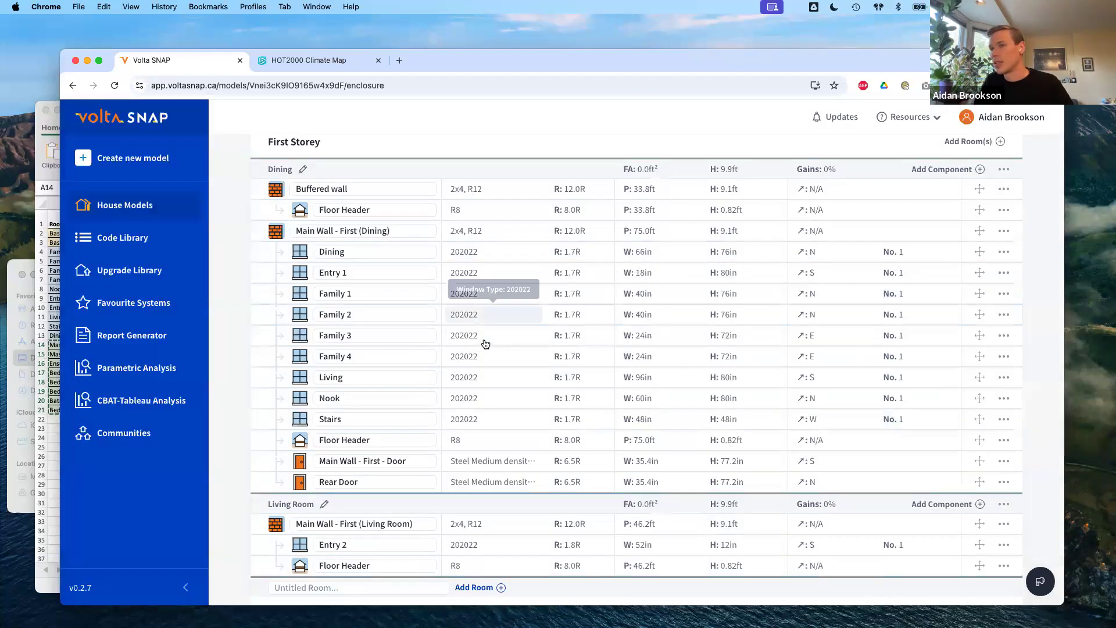
Review the split wall segments and their sub-components in the Dining and Living Room rooms, up to the Foundation section.
scroll(370, 309, down, 1)
scroll(381, 253, down, 1)
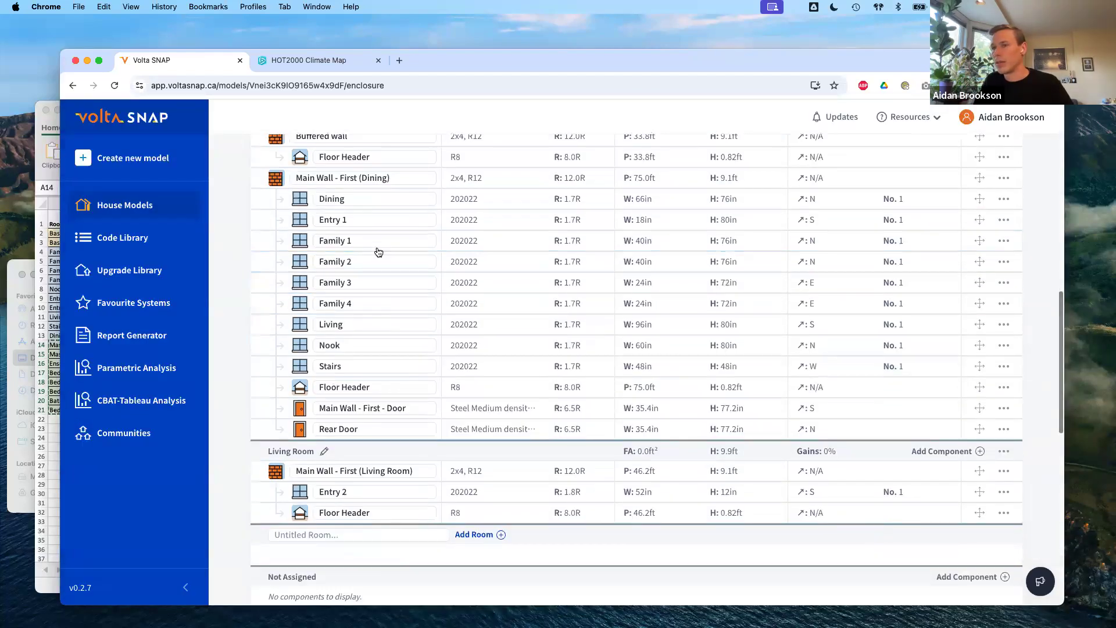
scroll(378, 252, up, 1)
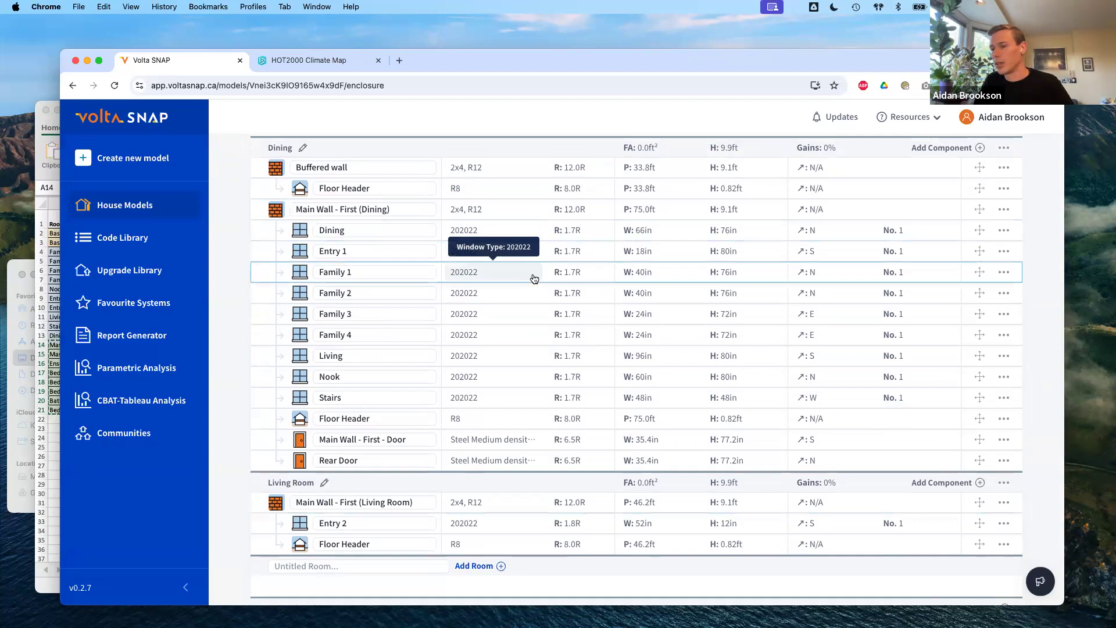
scroll(533, 279, up, 2)
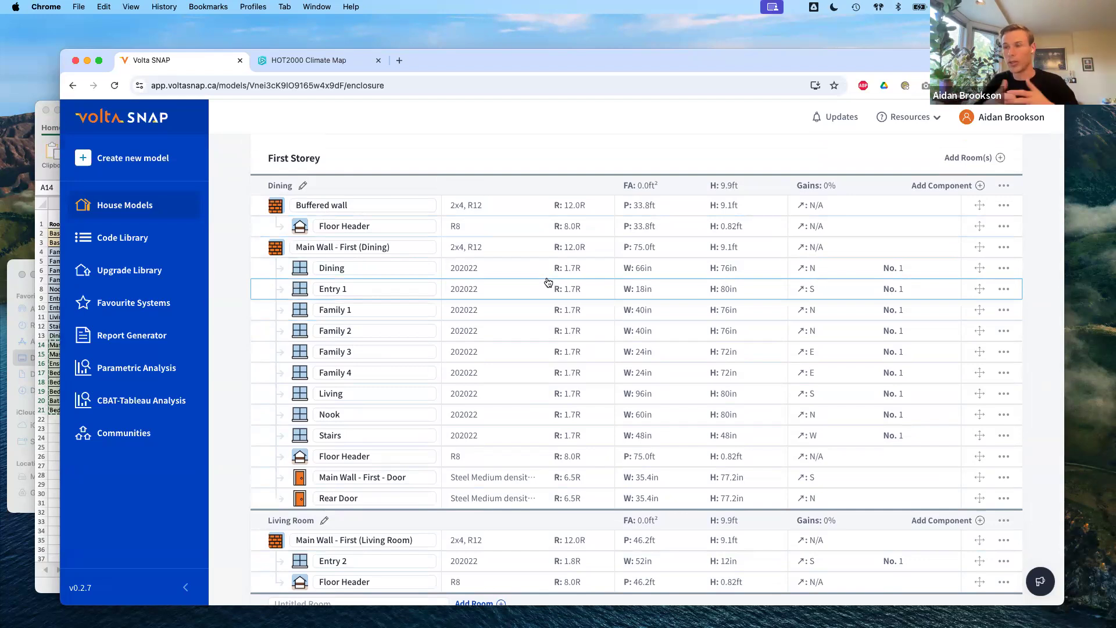
scroll(514, 338, up, 2)
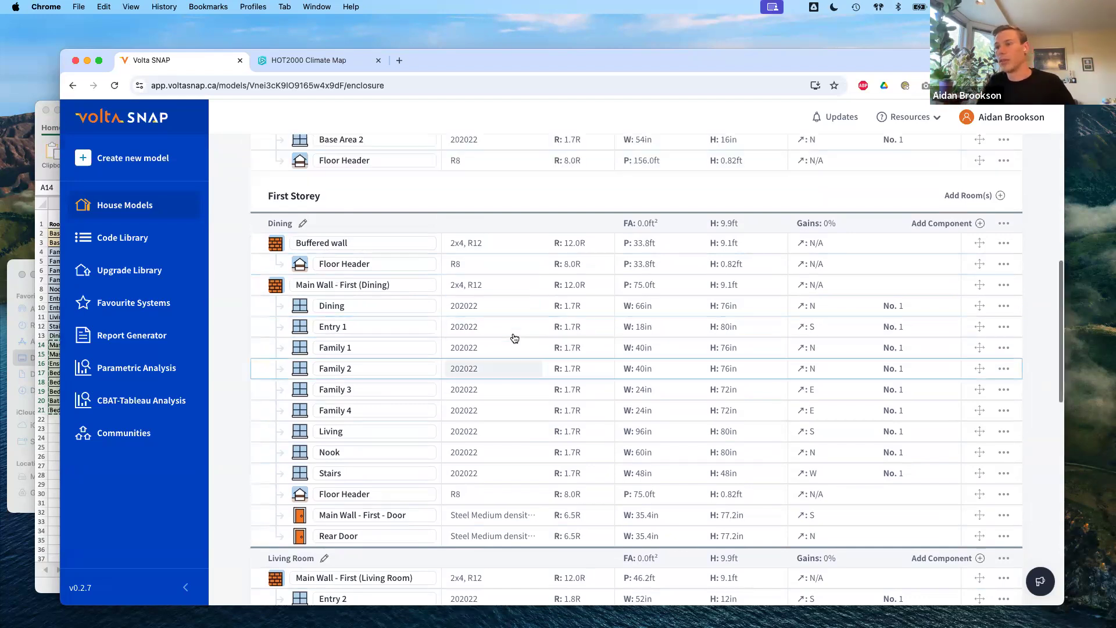
scroll(514, 338, up, 2)
scroll(281, 332, up, 8)
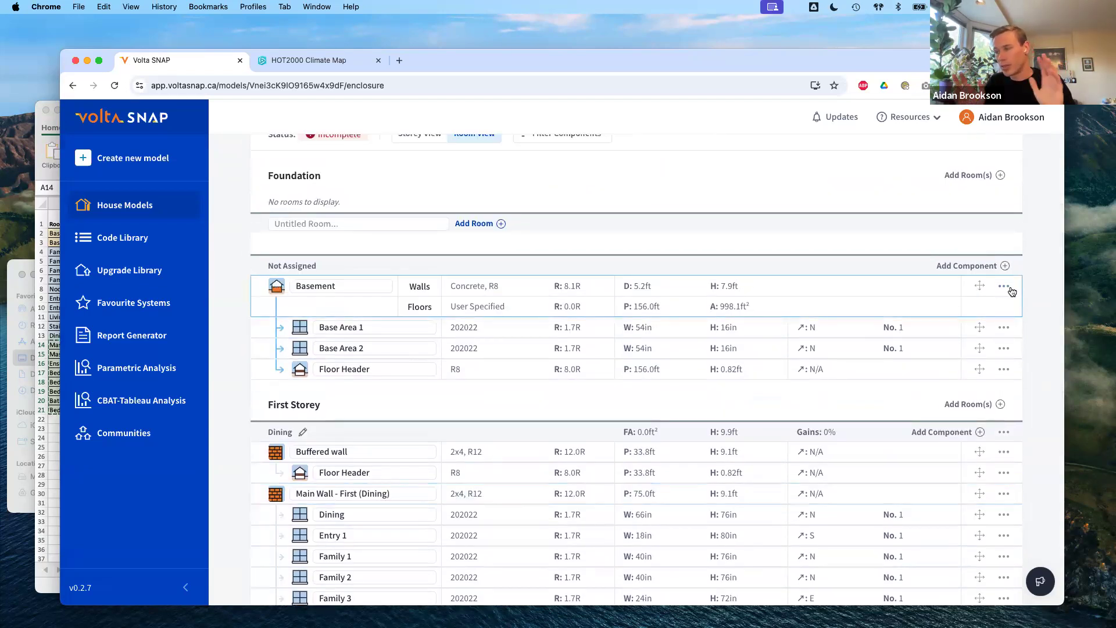
Examine the perimeter and floor area entries in the Basement's split options, then close them without splitting.
click(1005, 287)
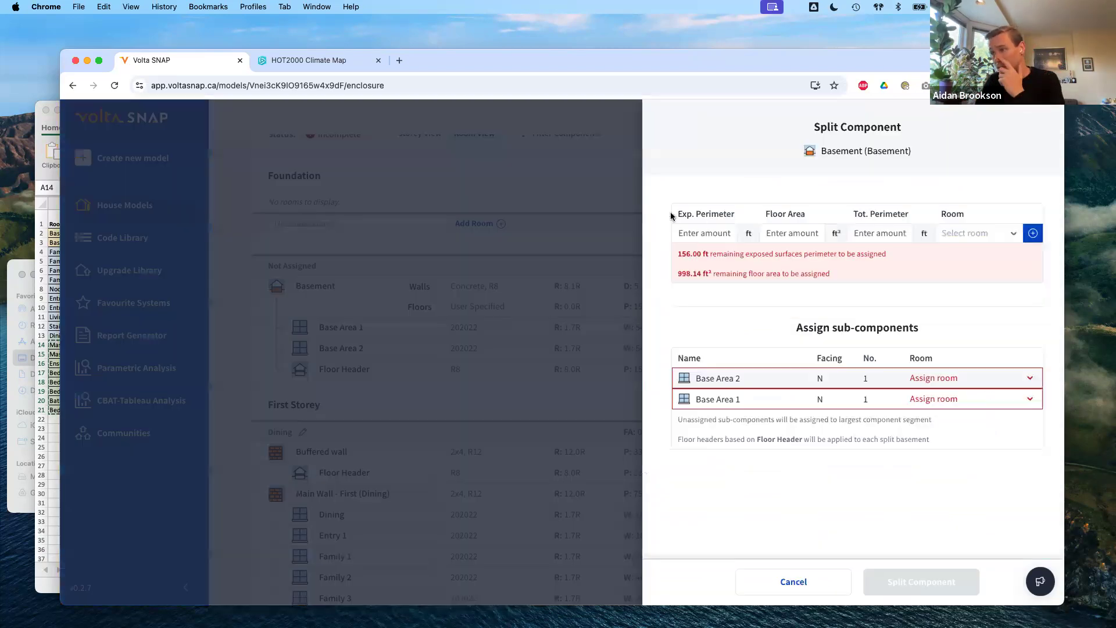
drag(671, 213, 907, 217)
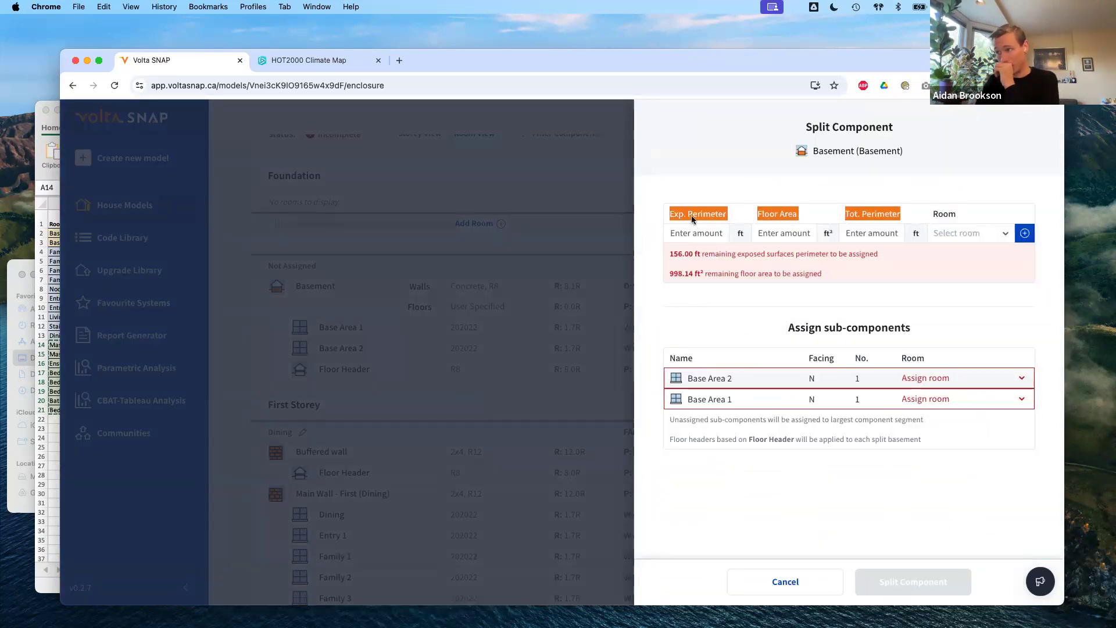
click(669, 214)
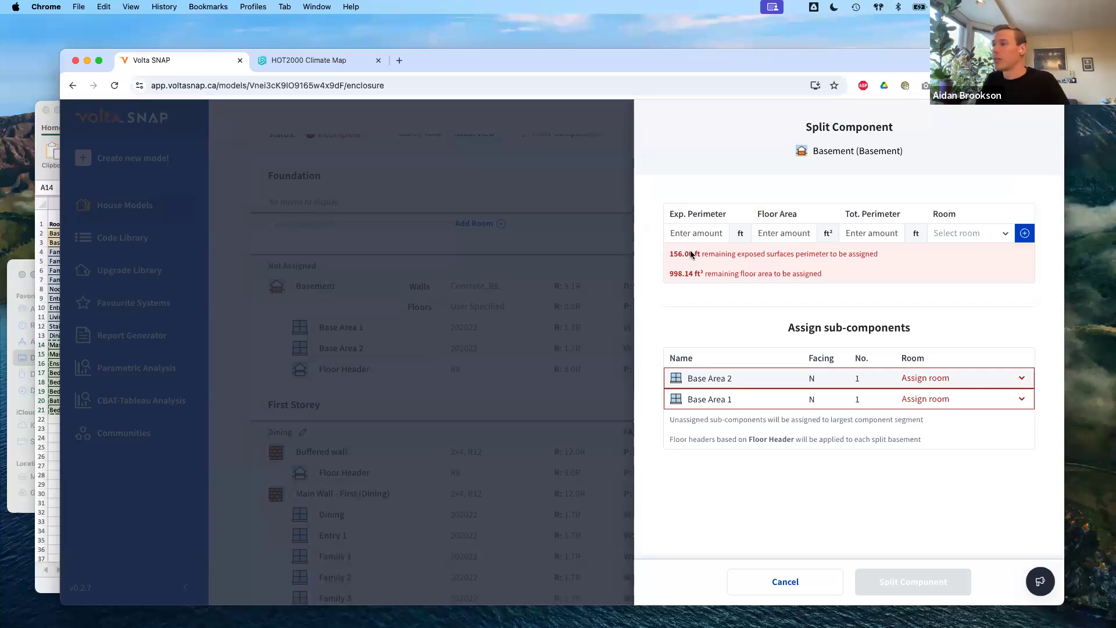
drag(670, 255, 702, 254)
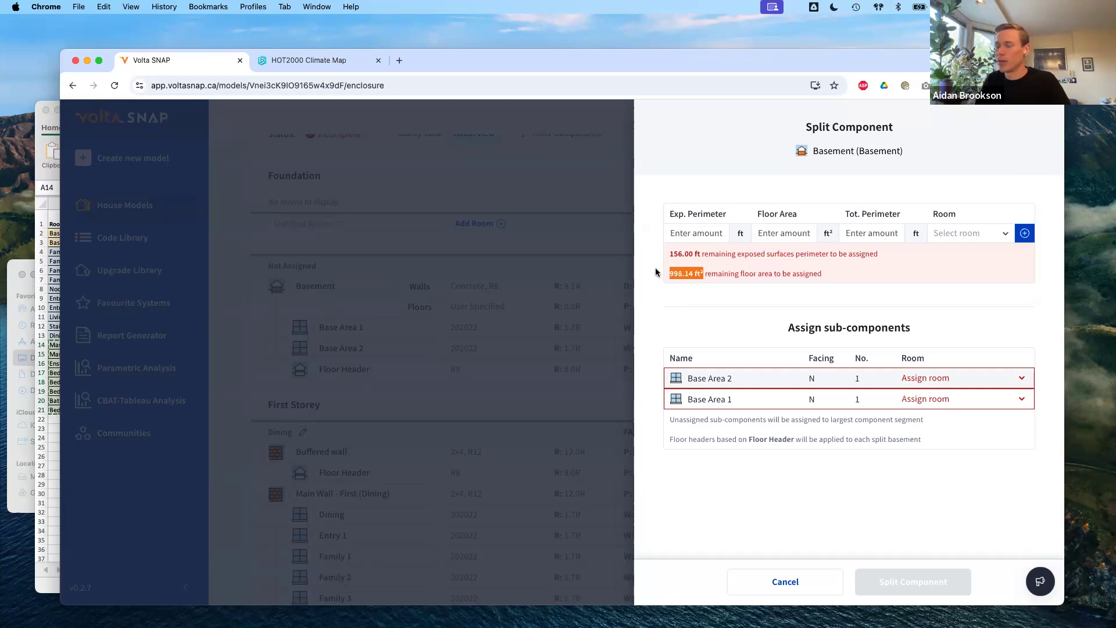
click(524, 327)
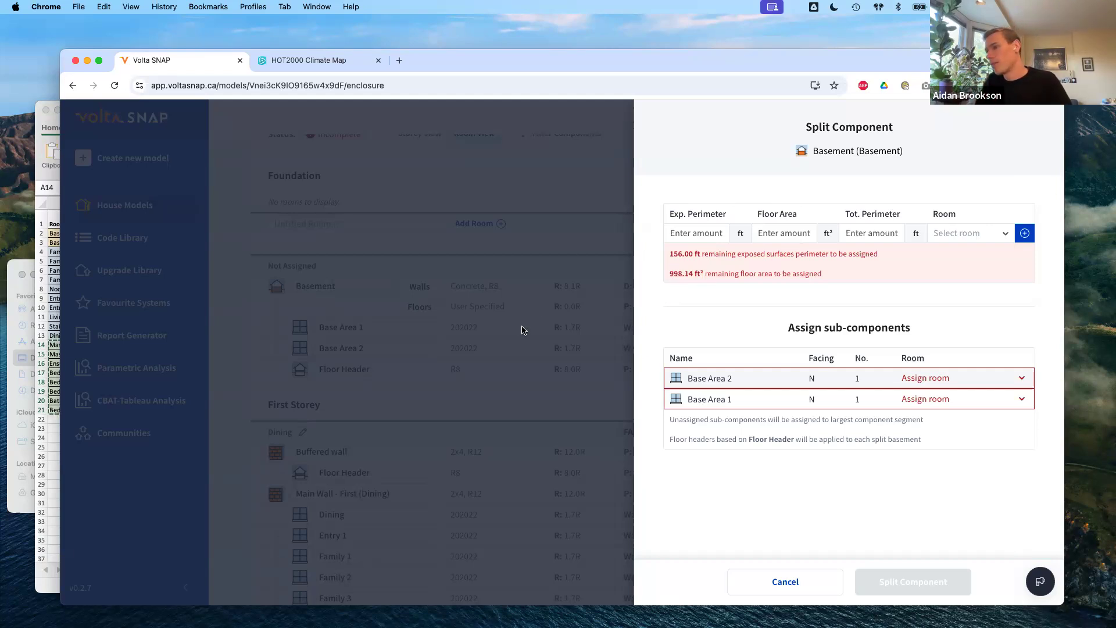
click(521, 341)
Examine the area entry in the split options of the Second Storey's exposed floor, then close them without splitting.
scroll(546, 418, down, 5)
scroll(546, 418, down, 3)
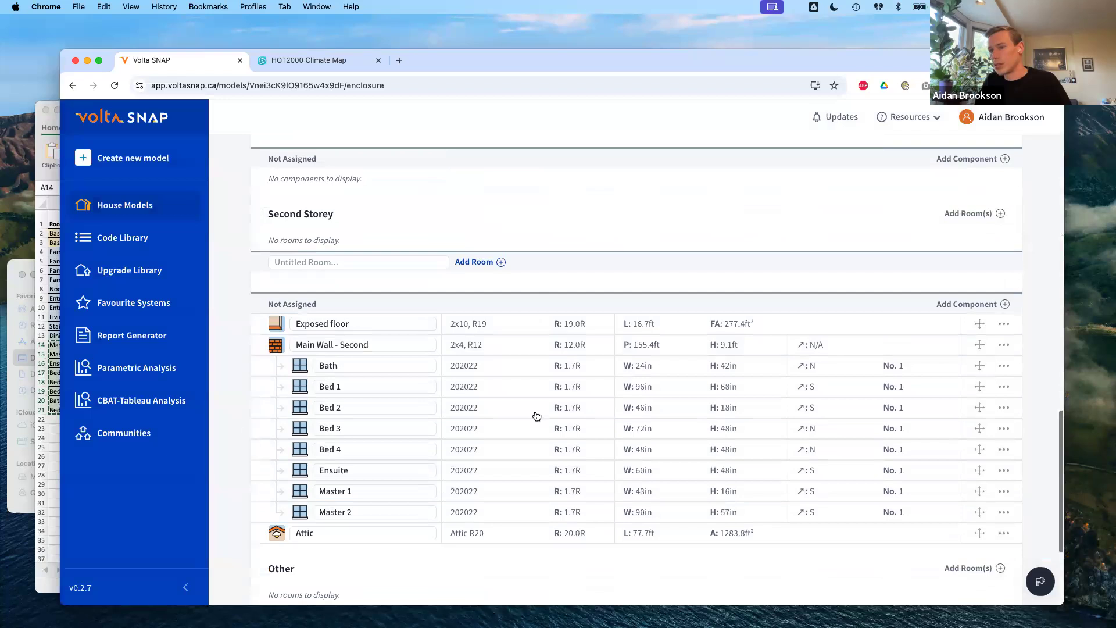
click(1004, 324)
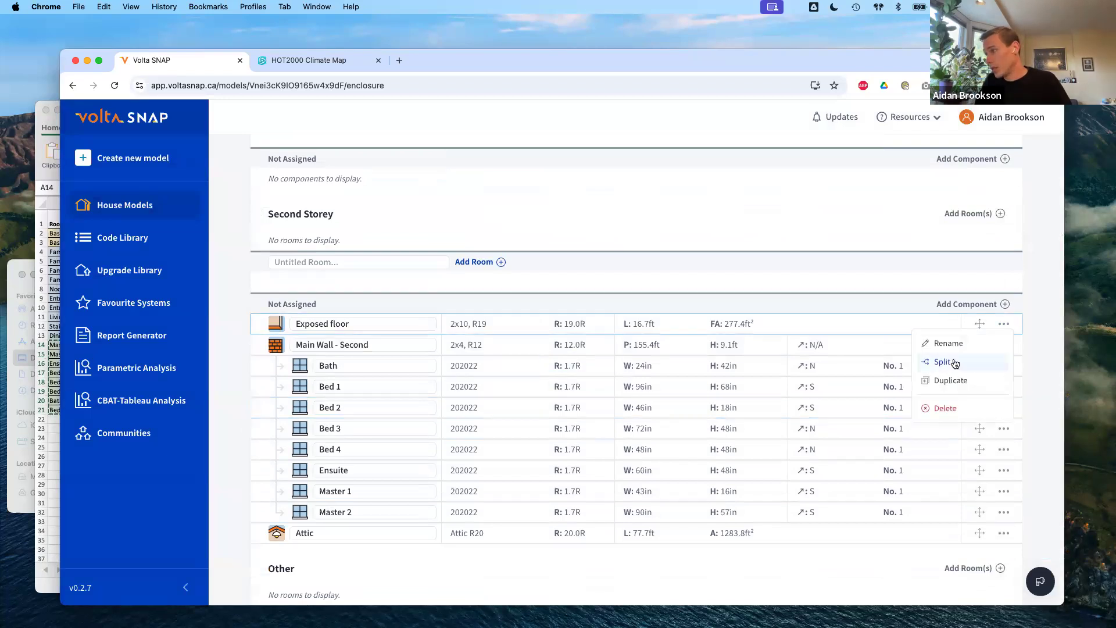
click(938, 362)
drag(675, 214, 716, 216)
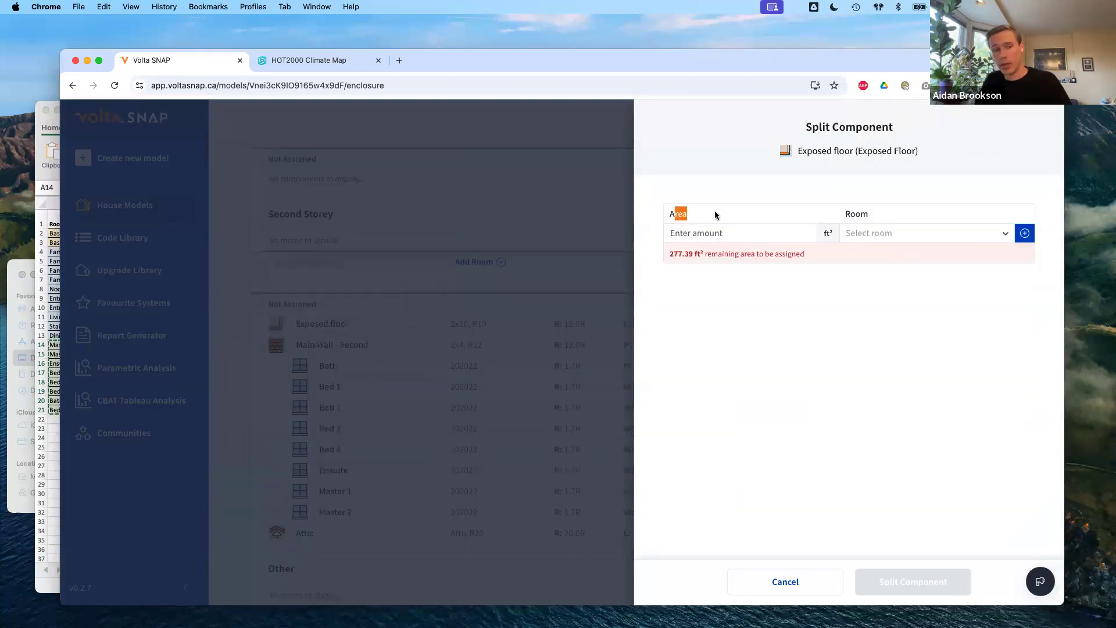
click(495, 456)
click(368, 357)
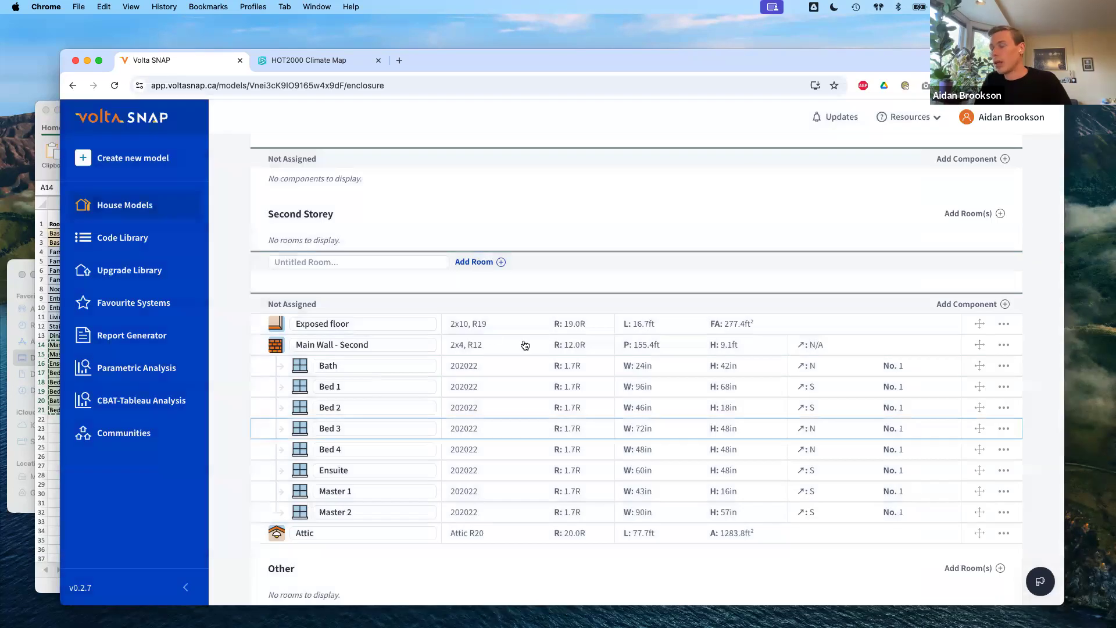
Open the First Storey Dining room's floor area for editing.
scroll(543, 484, up, 2)
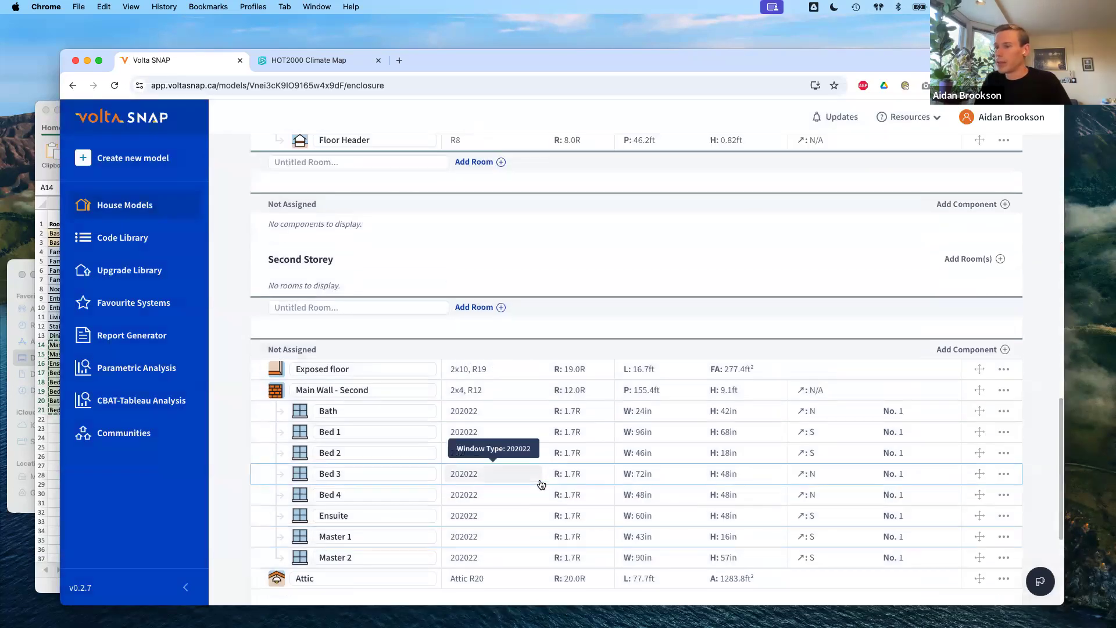
scroll(543, 484, up, 10)
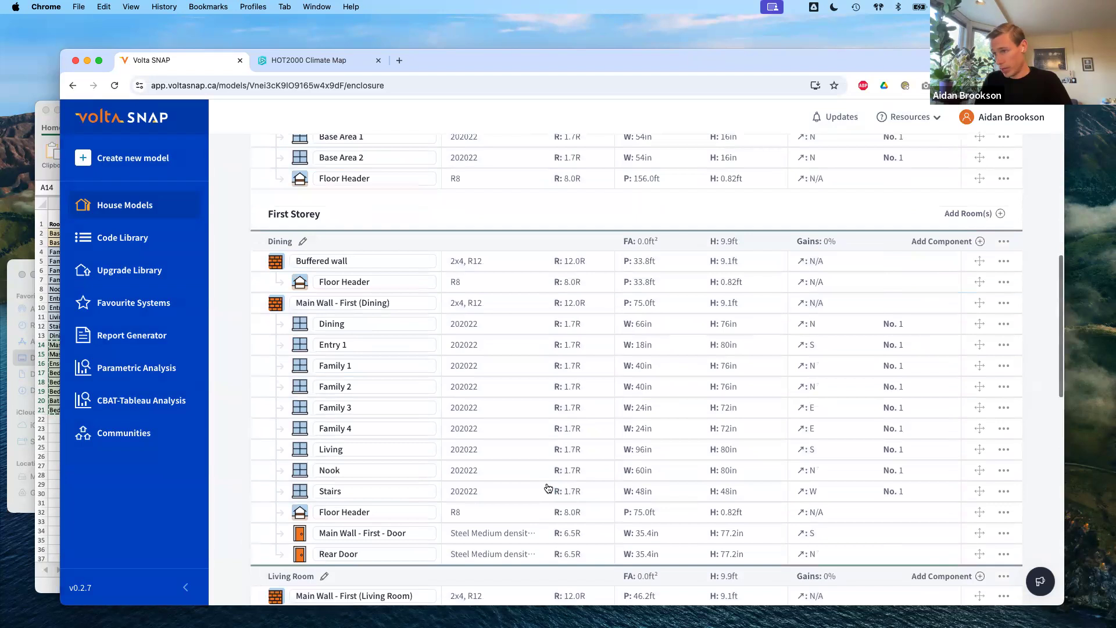
click(655, 361)
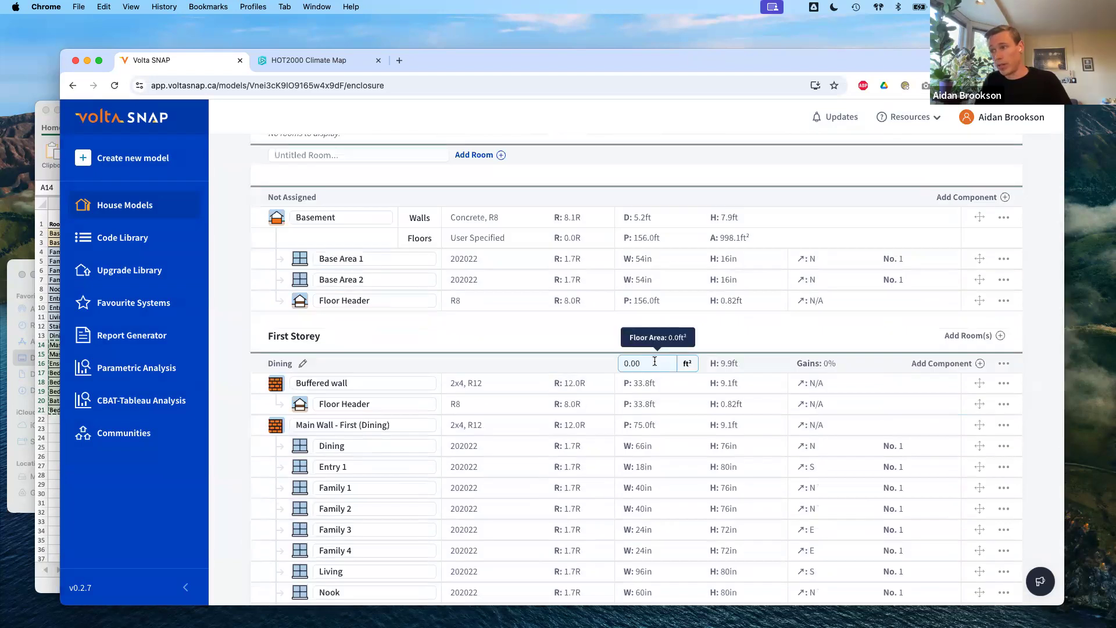
double_click(630, 362)
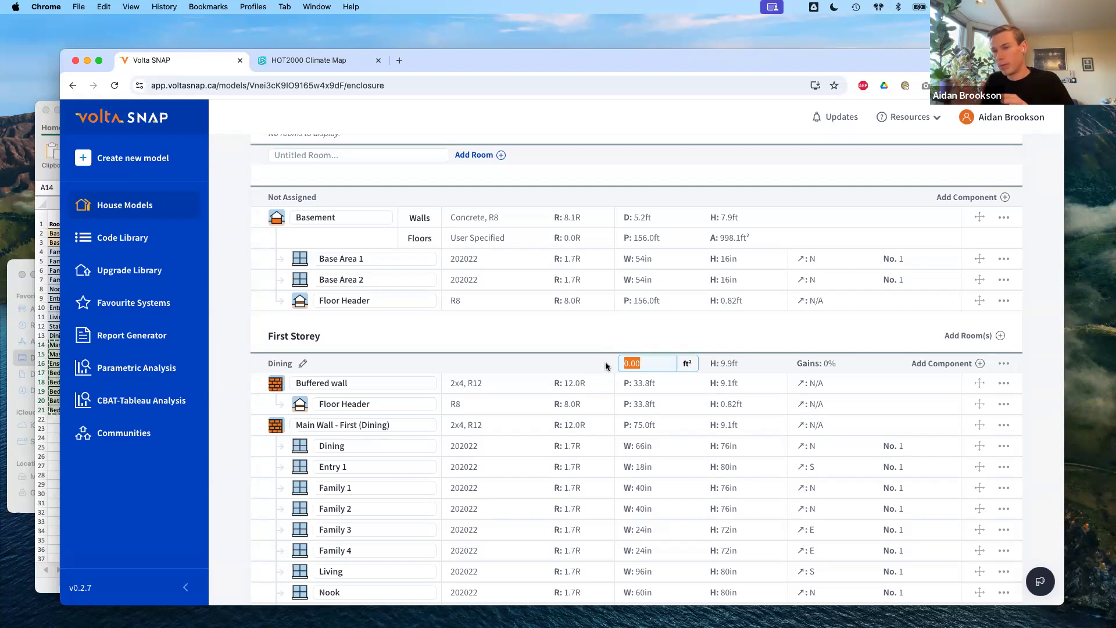
Set the Dining room's gains to 100%.
click(834, 364)
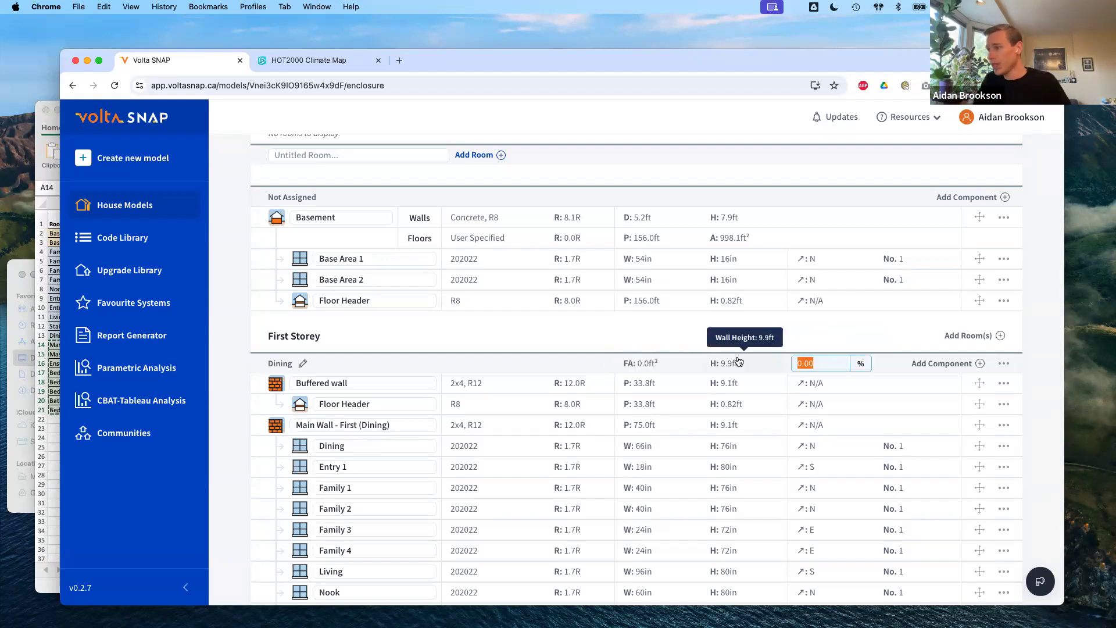
text(25)
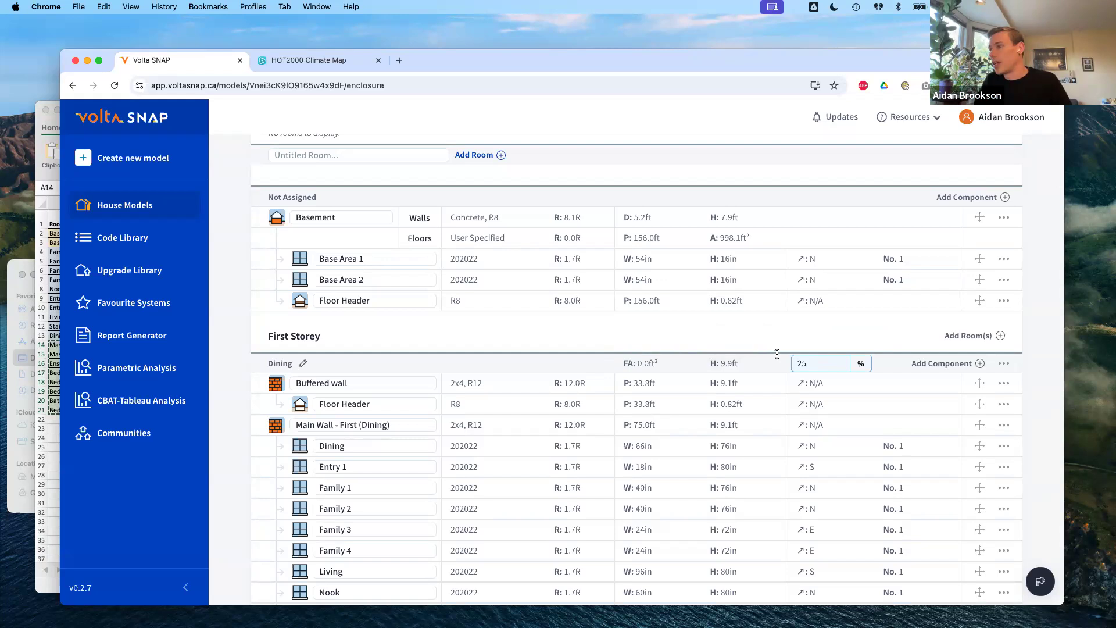
key(BackSpace)
key(BackSpace)
text(100)
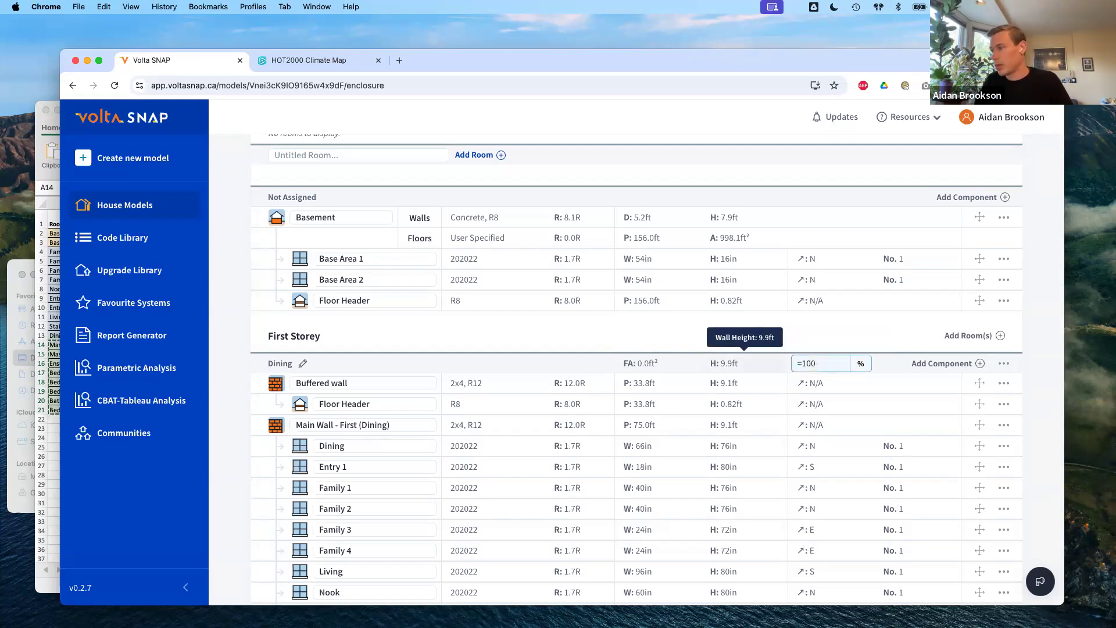
click(452, 349)
Show the errors behind the enclosure's Incomplete status and read which First Storey rooms are listed.
scroll(451, 349, up, 5)
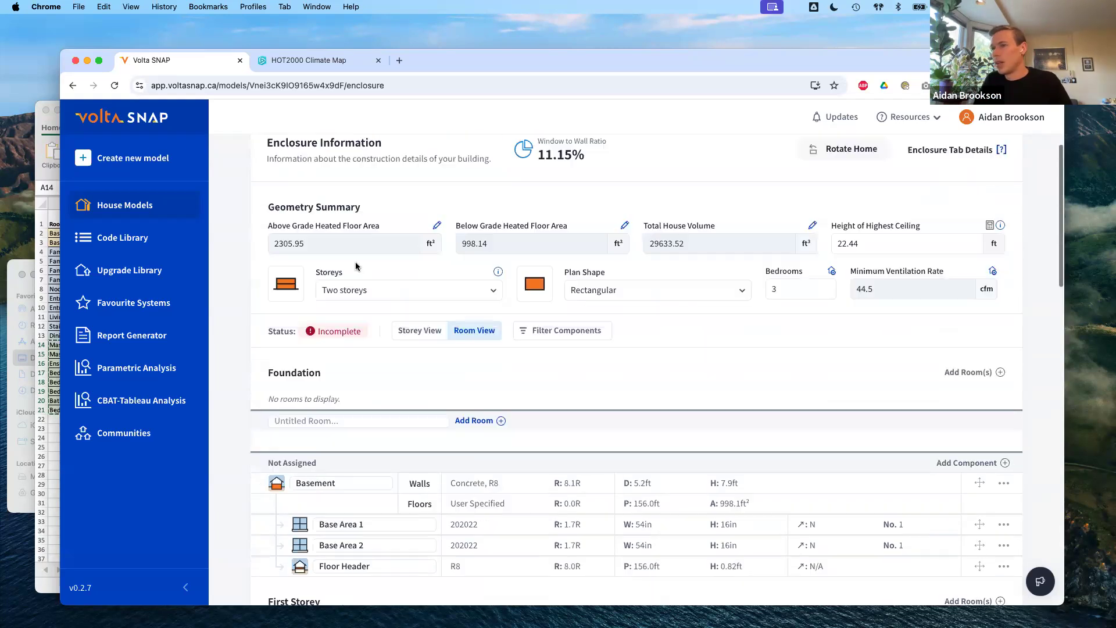
click(333, 331)
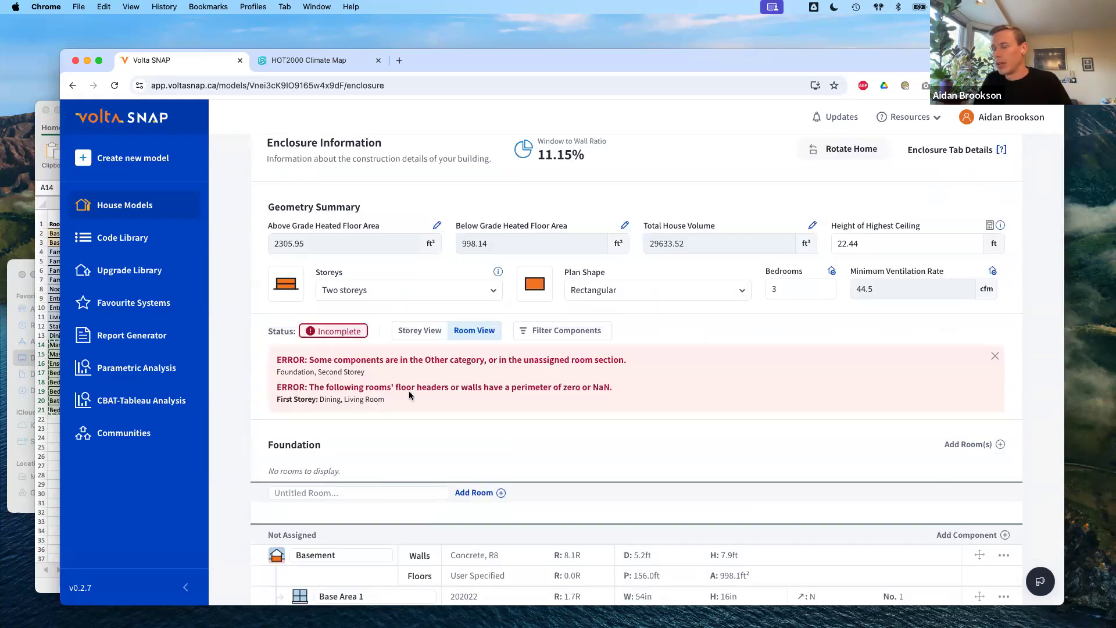
drag(395, 401, 268, 389)
click(327, 401)
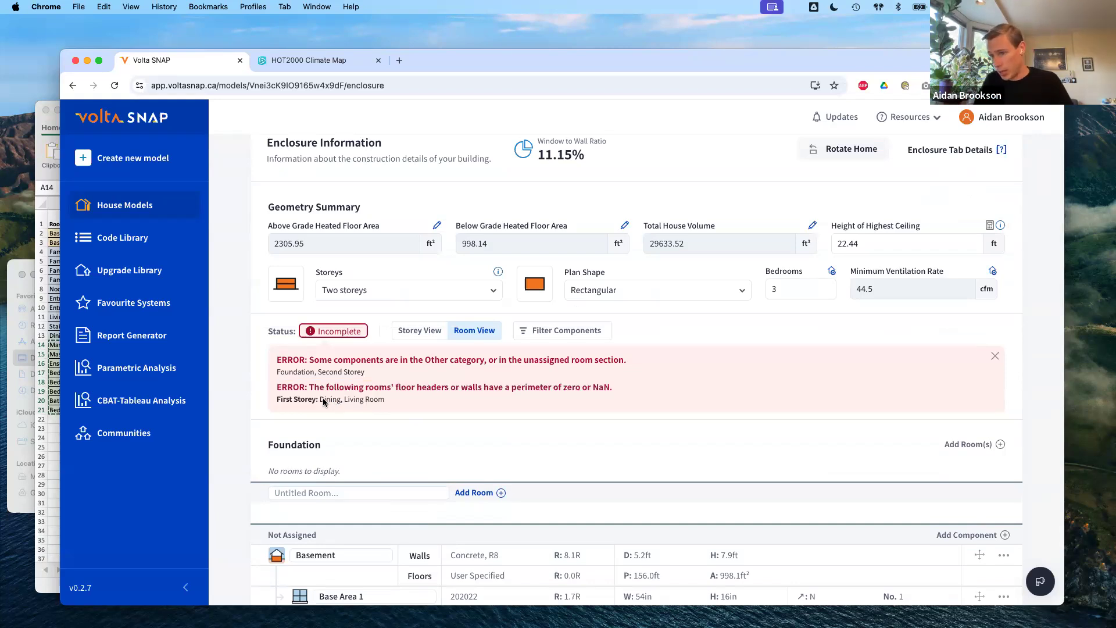
drag(333, 404, 393, 402)
click(393, 402)
Set the First Storey Living Room's floor area to 25 ft².
scroll(393, 402, down, 6)
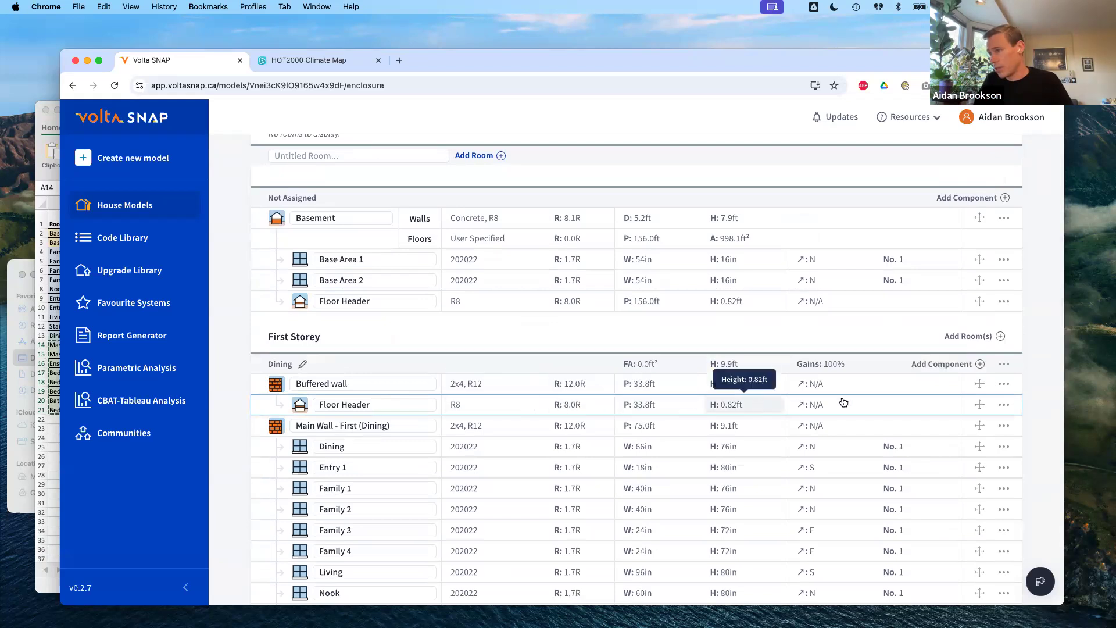
scroll(663, 383, down, 5)
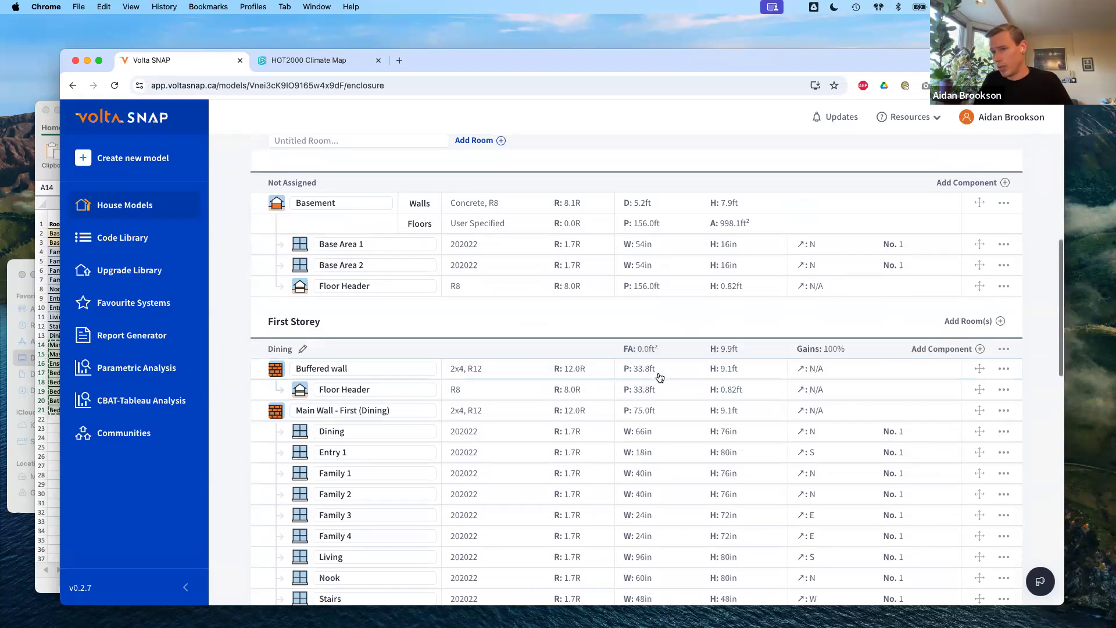
scroll(673, 479, down, 2)
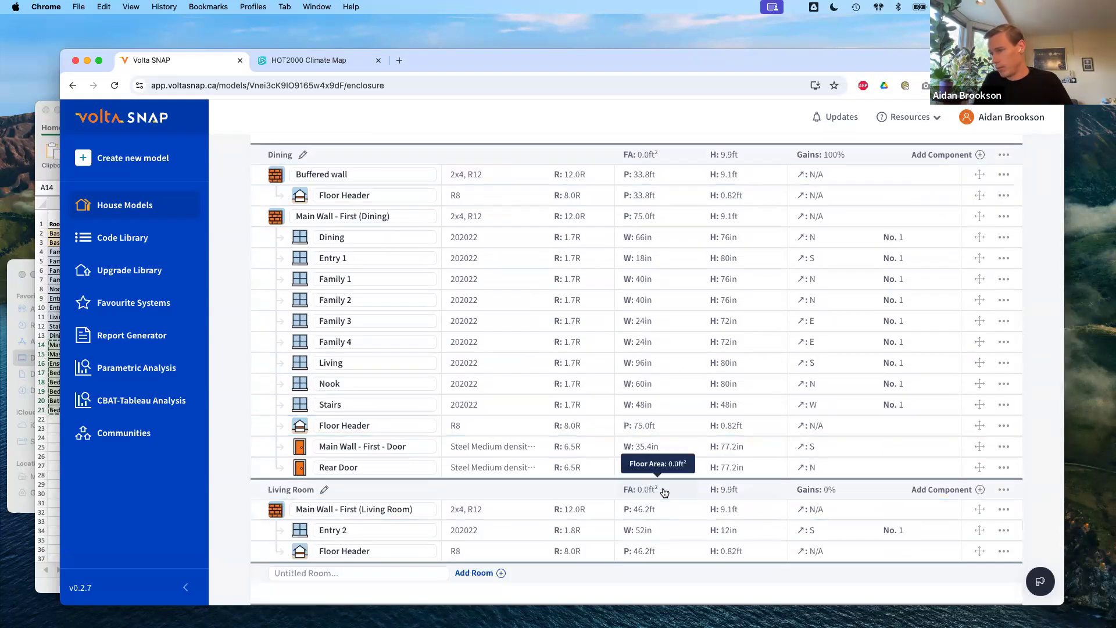
click(665, 493)
text(25)
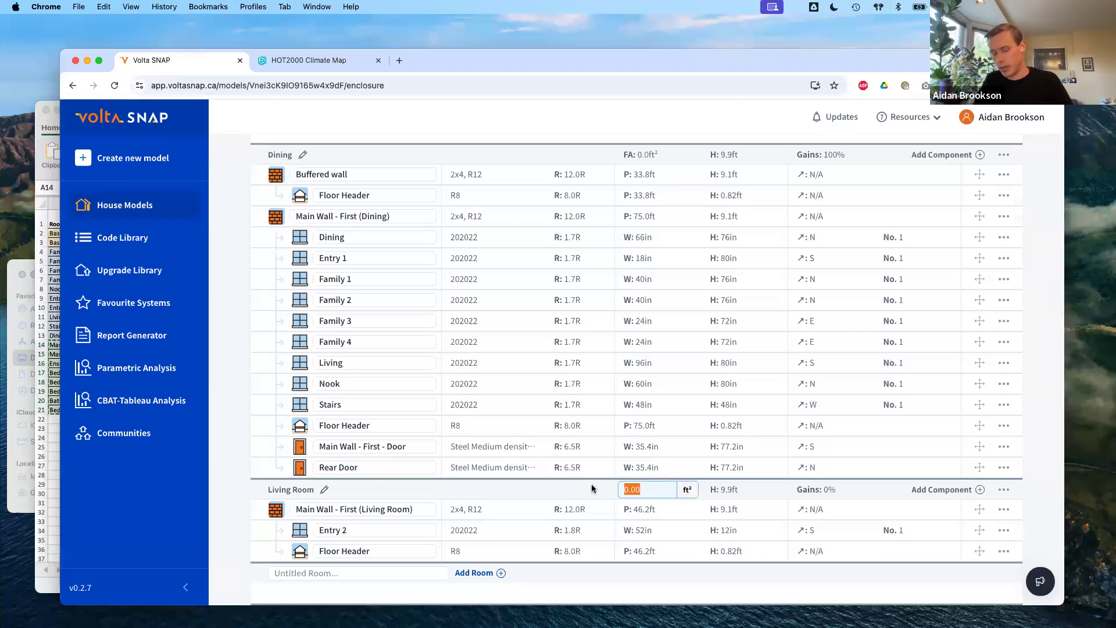
key(Return)
Set the First Storey Dining room's floor area to 25 ft² and recheck the enclosure's error list.
scroll(652, 459, up, 1)
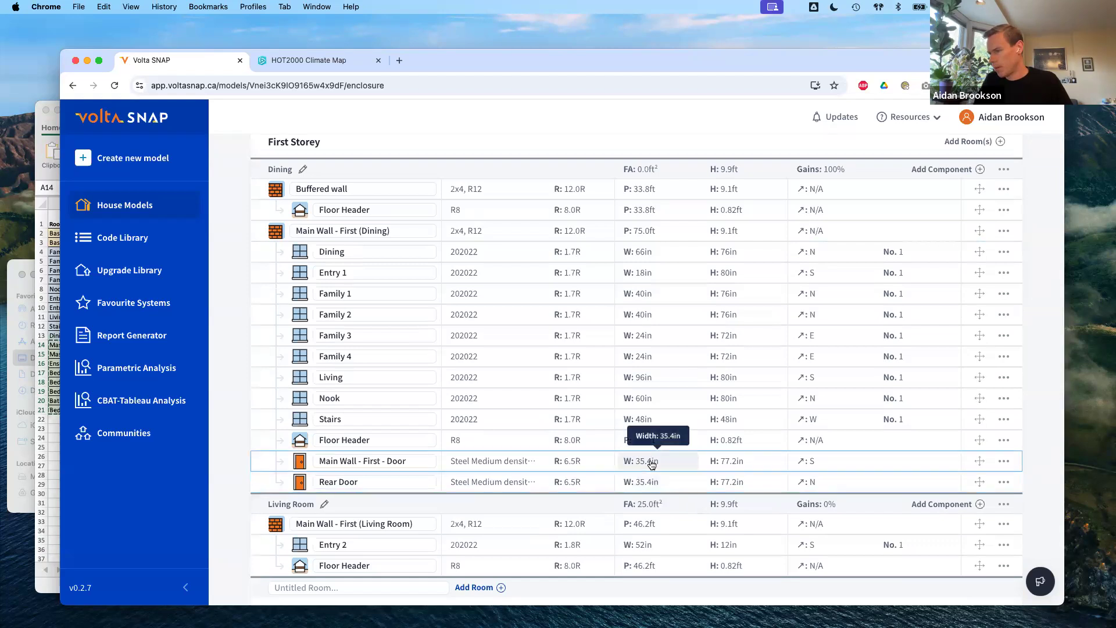
scroll(652, 464, up, 5)
click(640, 379)
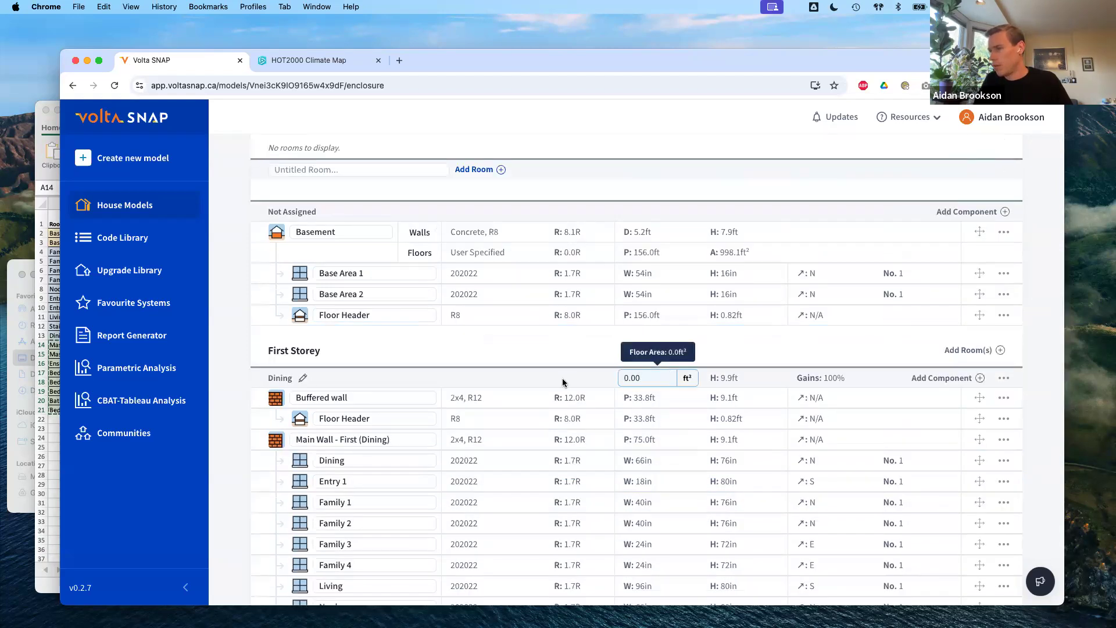
scroll(302, 401, up, 8)
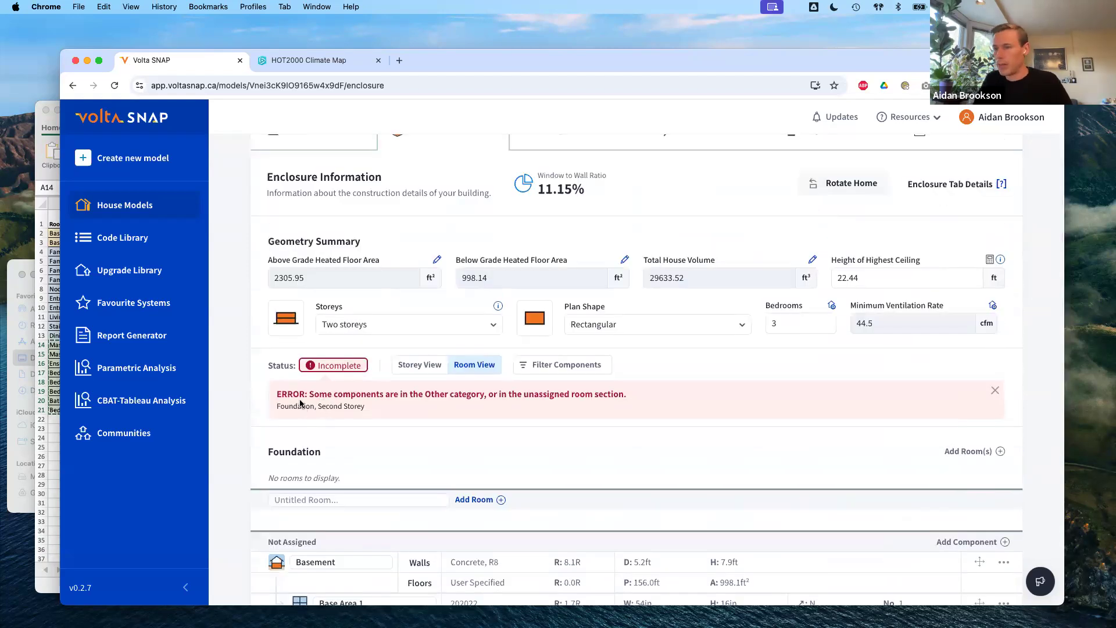
Read the remaining error about unassigned components against the room list, then save the model's changes.
scroll(633, 481, down, 5)
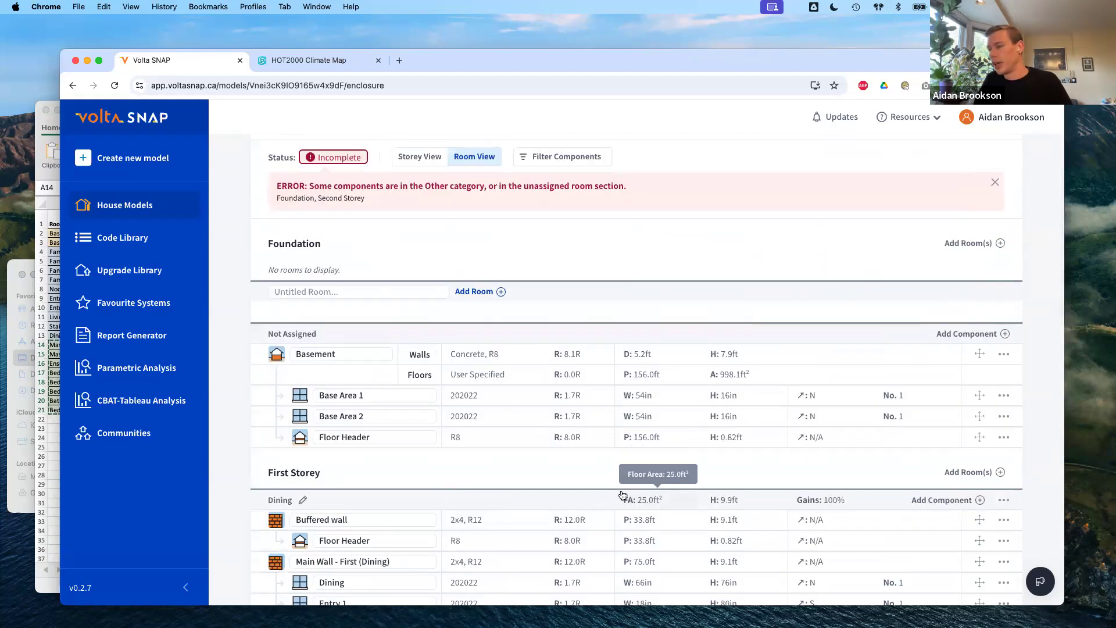
scroll(372, 308, up, 1)
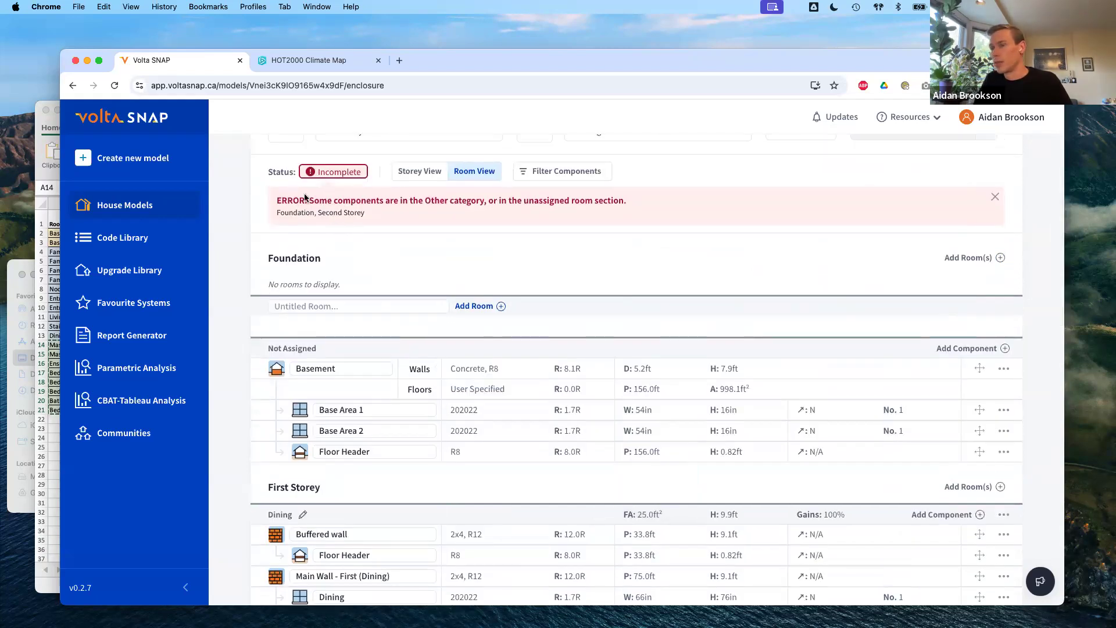
drag(277, 204, 365, 214)
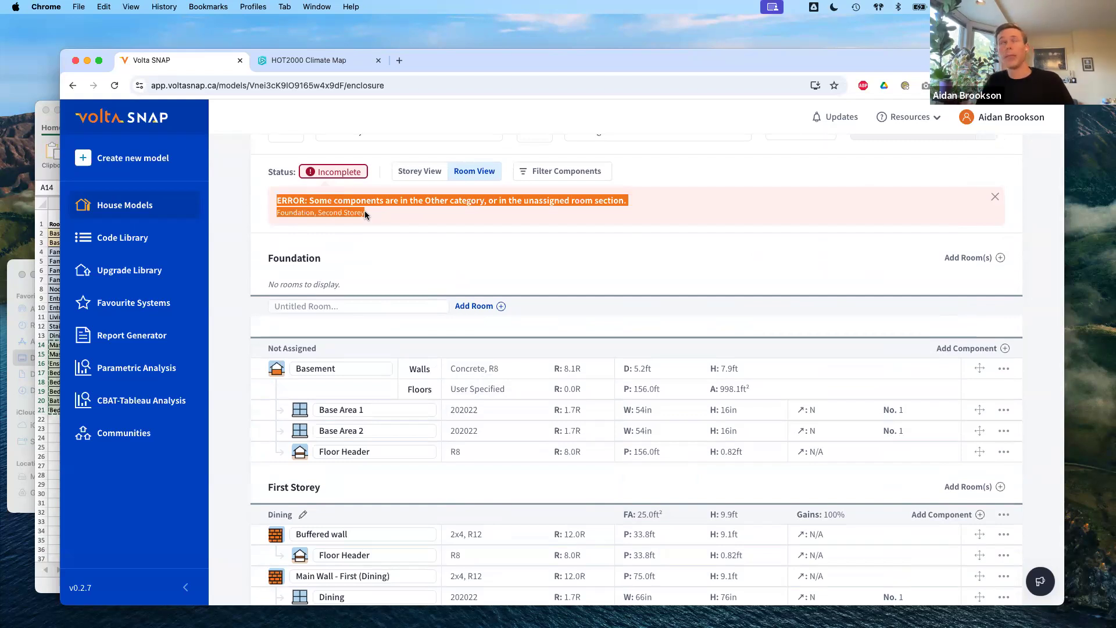
click(379, 236)
scroll(814, 250, up, 5)
click(984, 192)
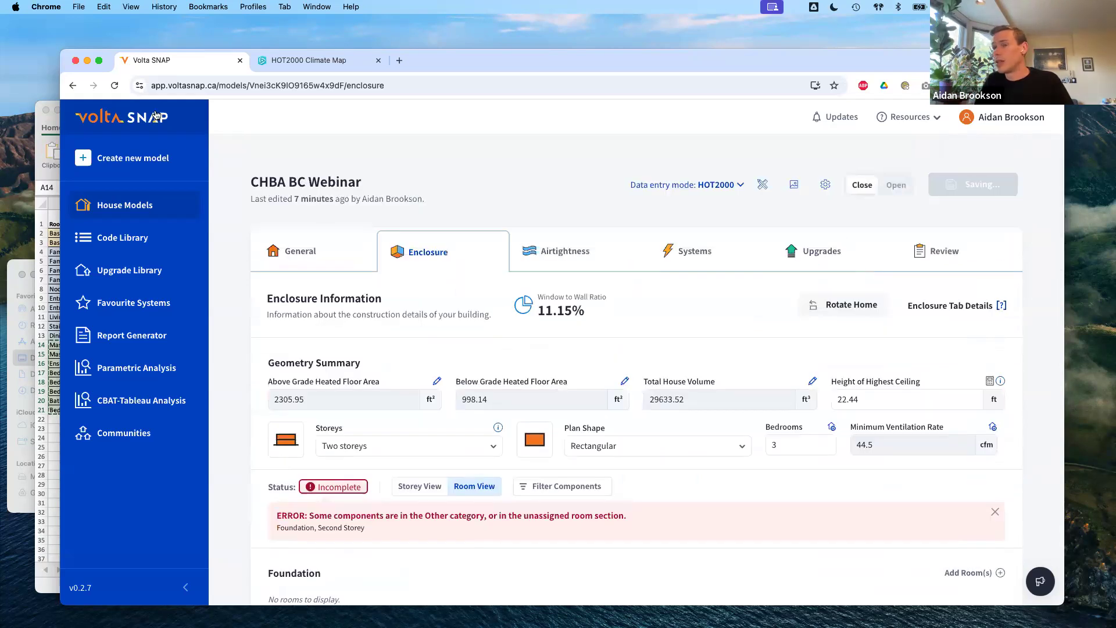
Return to the model directory and open the CCHT-1-DB_RxR model from the Room-by-room folder.
click(155, 118)
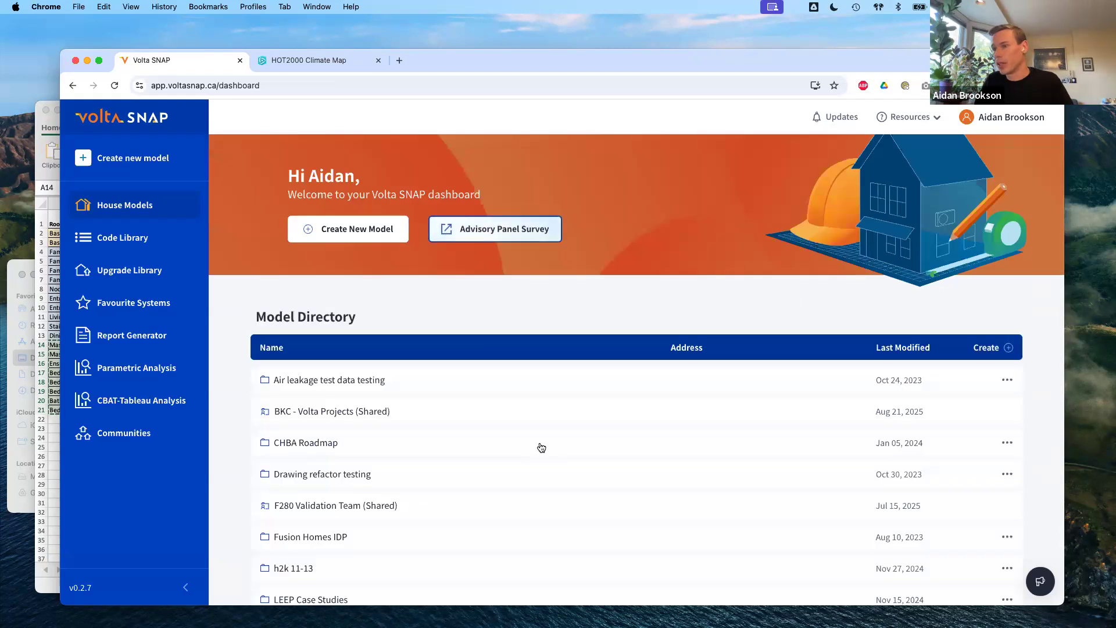
scroll(314, 322, down, 3)
click(371, 577)
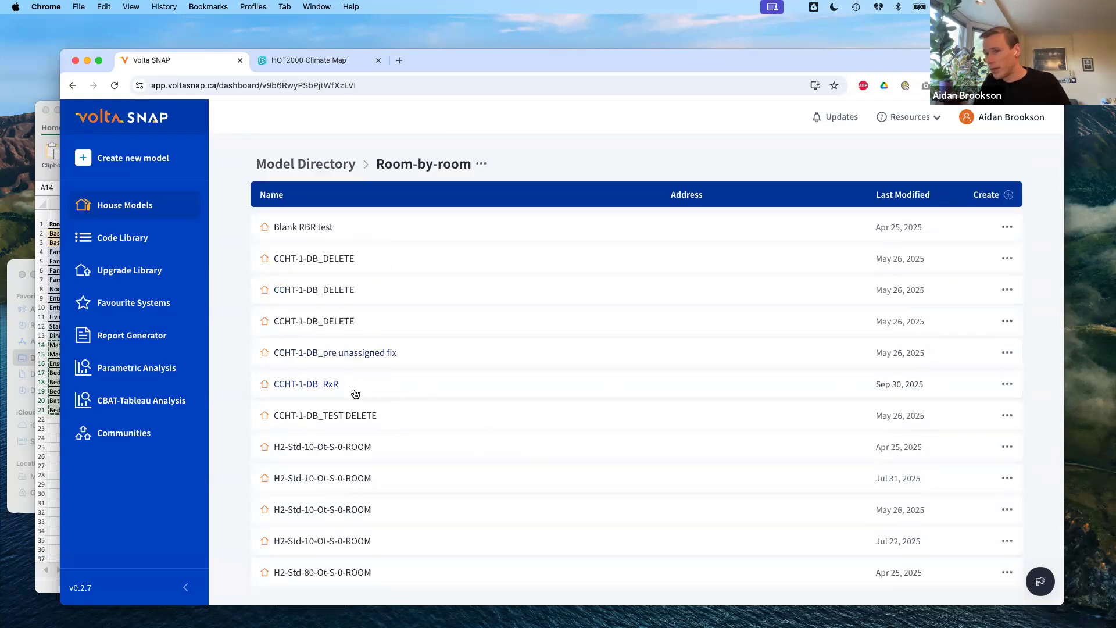
click(394, 378)
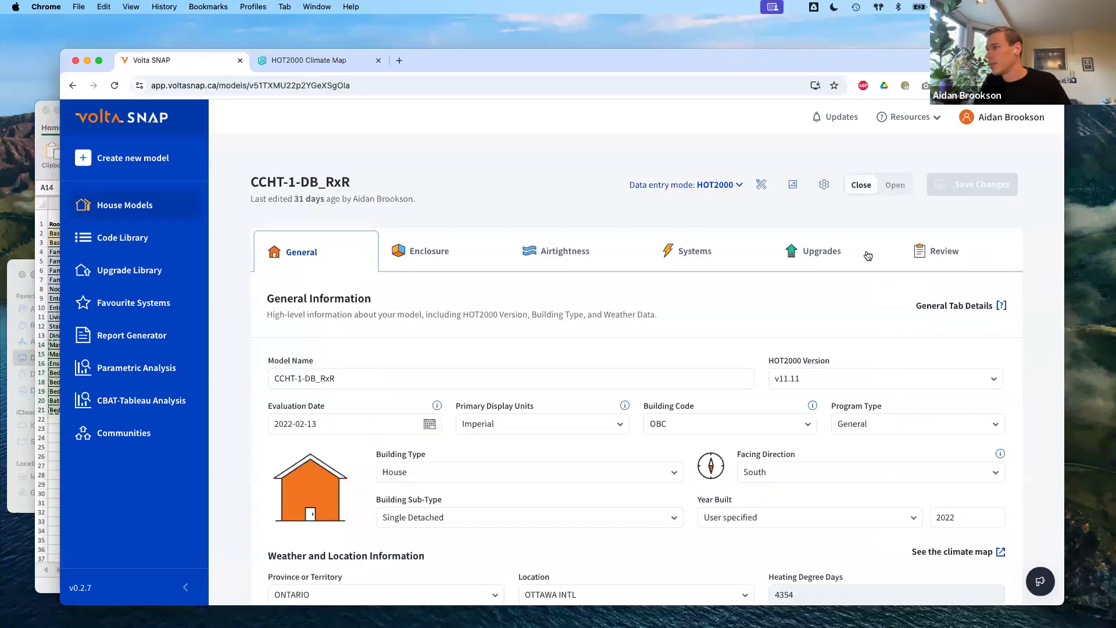
Examine the CCHT-1-DB_RxR model's enclosure status and its rooms on the foundation and First Storey.
click(457, 263)
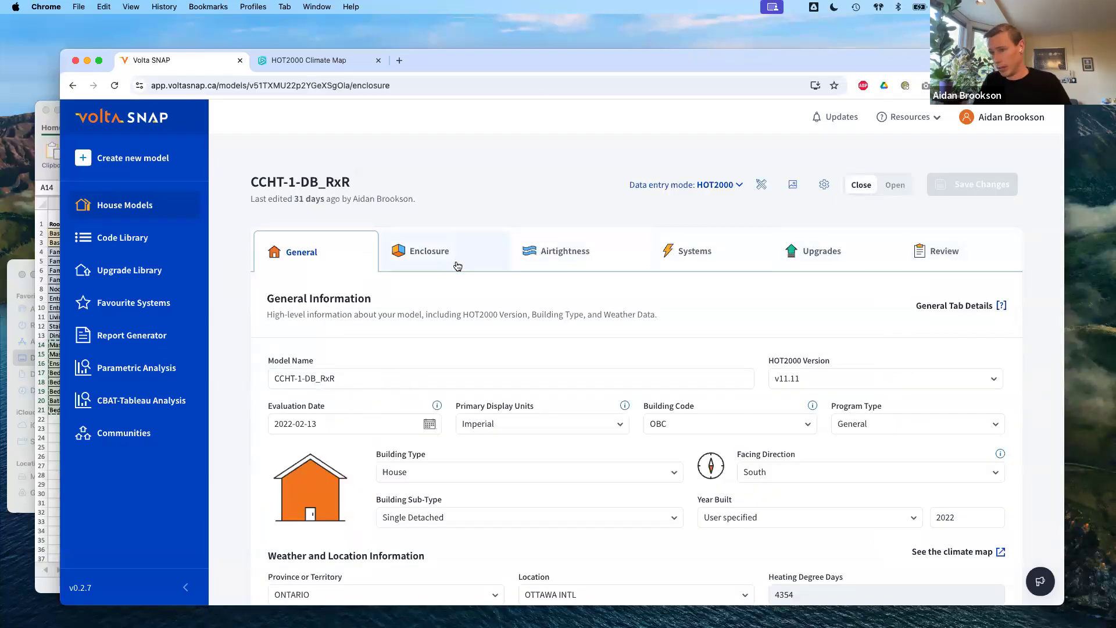
scroll(336, 329, down, 3)
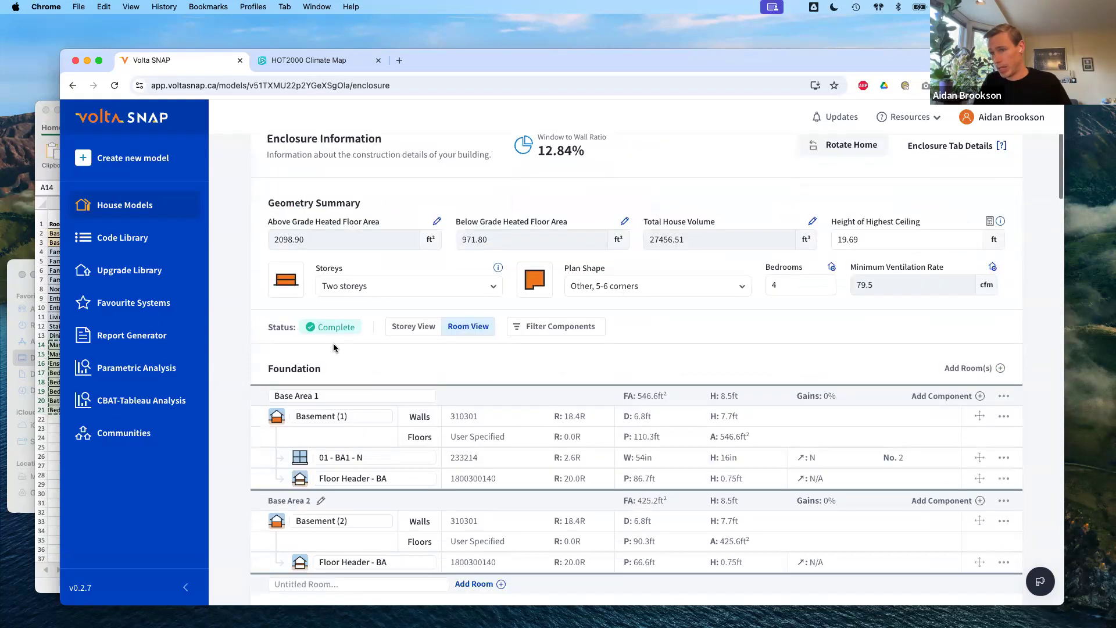
scroll(547, 433, down, 10)
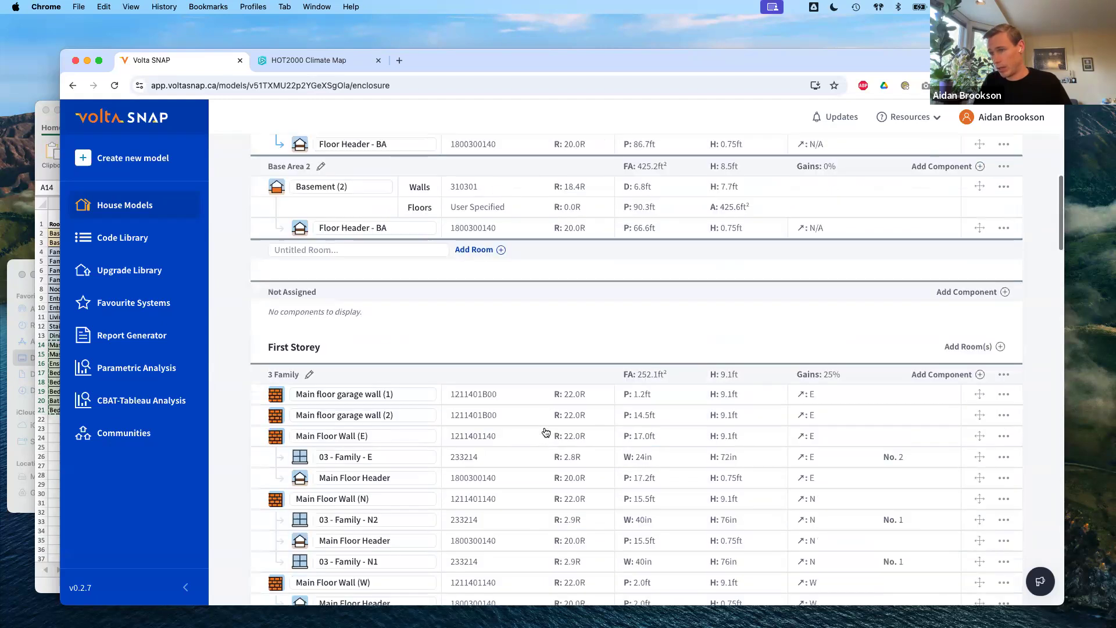
scroll(623, 464, up, 15)
Show the model's CSA F280-12 review results and set the calculation mode to Room-by-room.
click(945, 254)
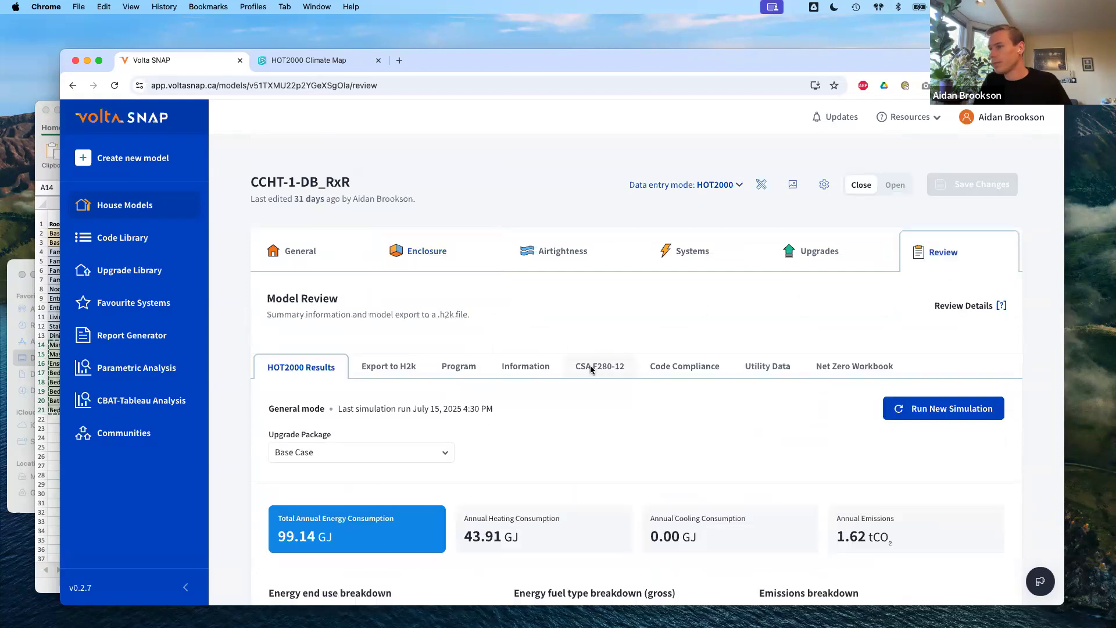
click(596, 368)
scroll(458, 454, down, 3)
click(599, 350)
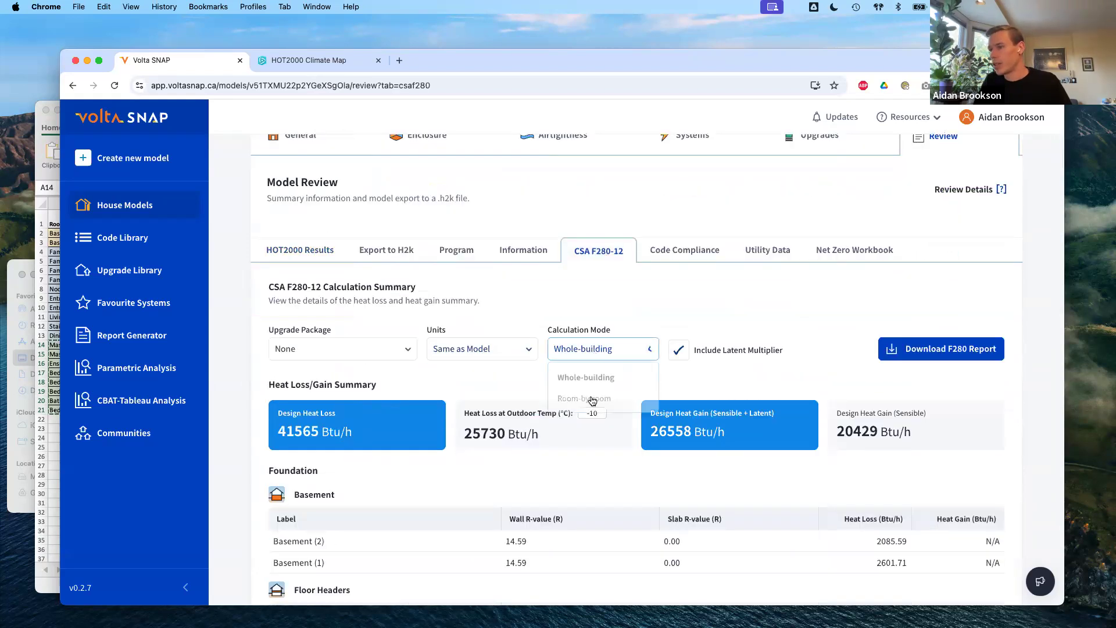
click(584, 398)
Examine the heat loss and heat gain of each room and the storey totals, highlighting the Dining and First Storey total values.
scroll(574, 401, down, 2)
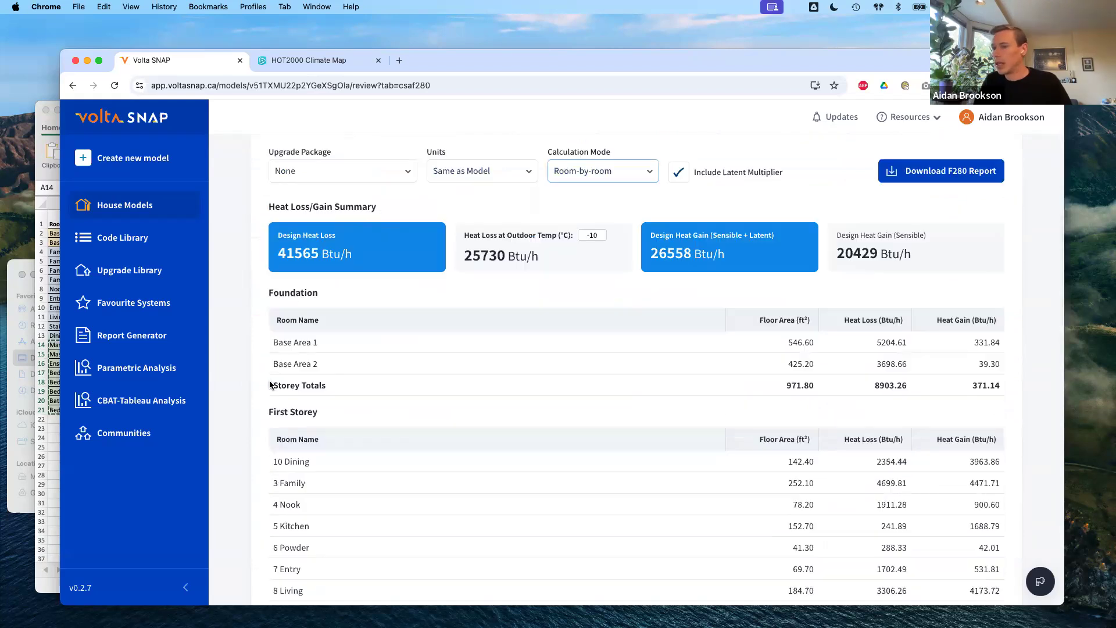
scroll(300, 367, down, 1)
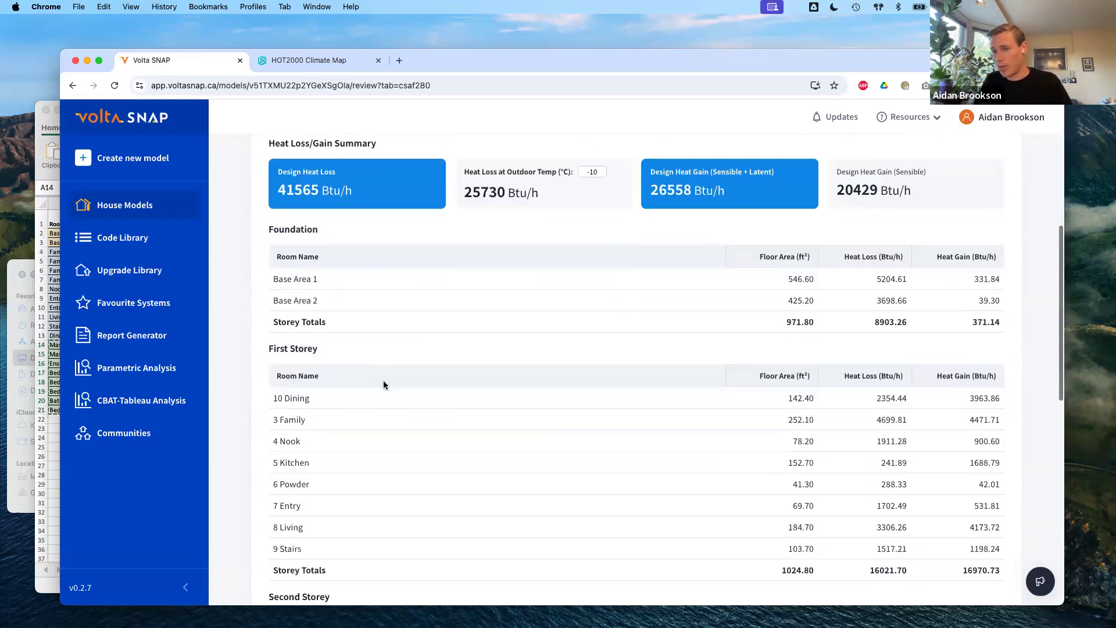
double_click(893, 400)
shift+click(982, 400)
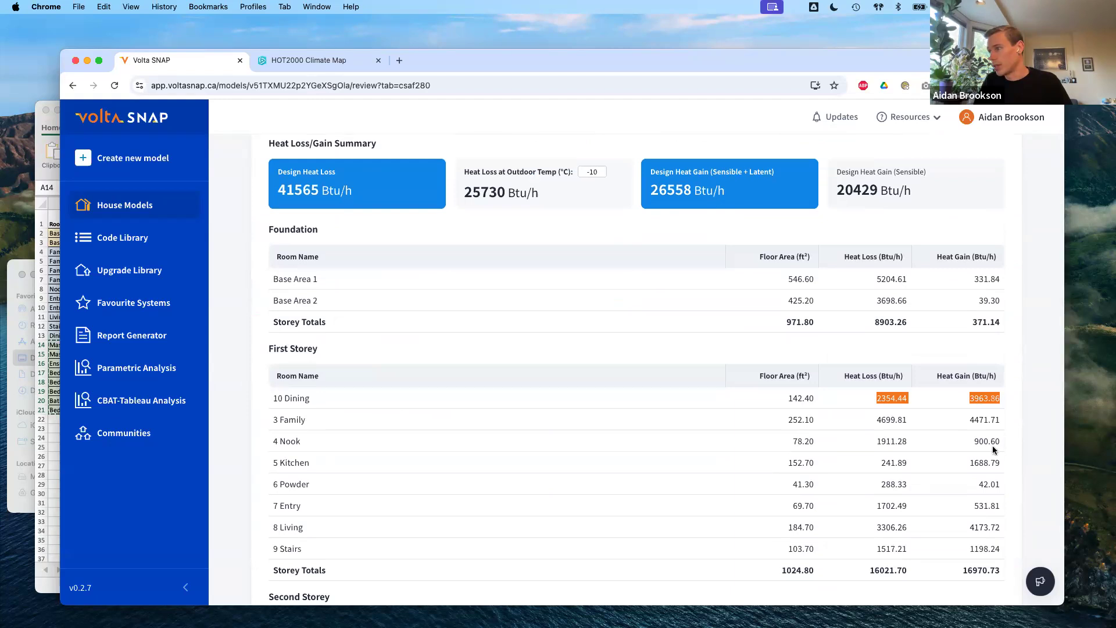
scroll(993, 456, down, 1)
double_click(889, 521)
shift+click(1009, 523)
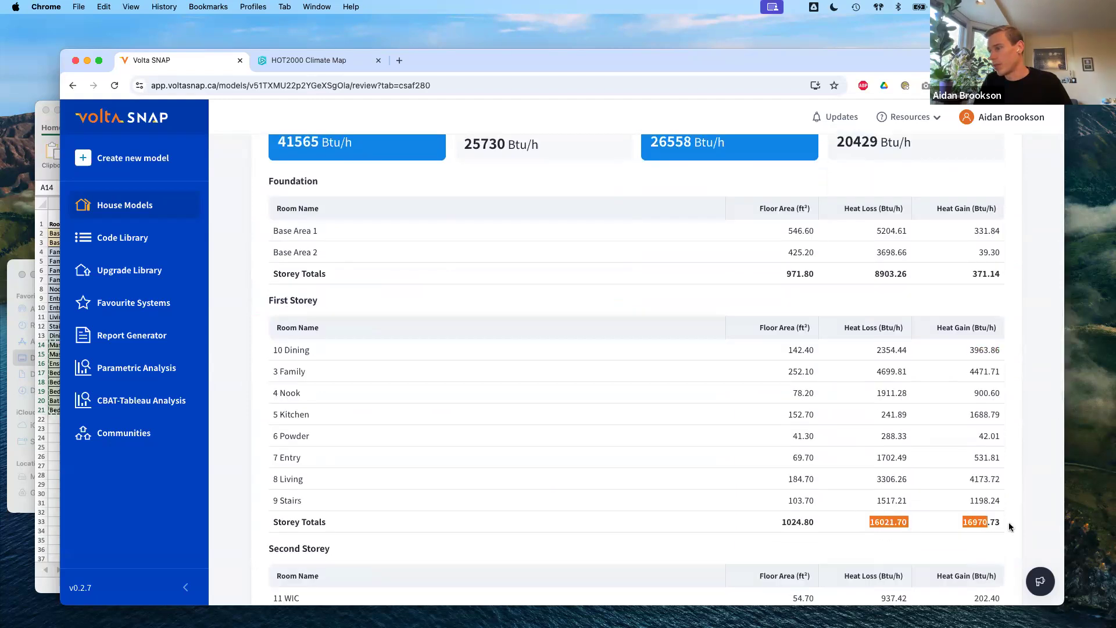
scroll(1007, 524, down, 4)
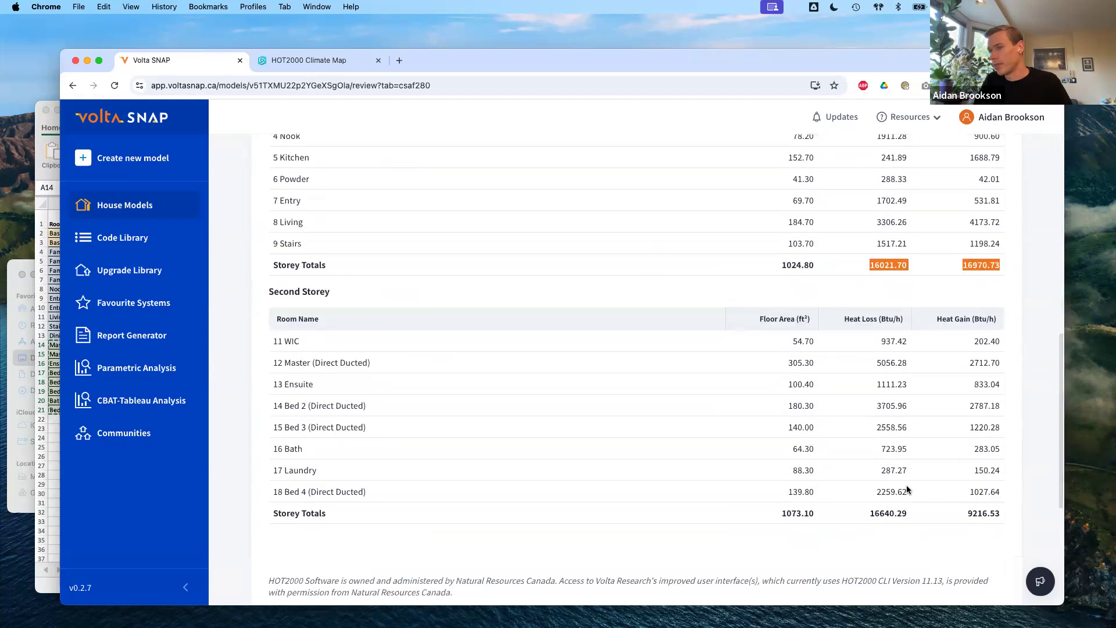
scroll(909, 490, up, 10)
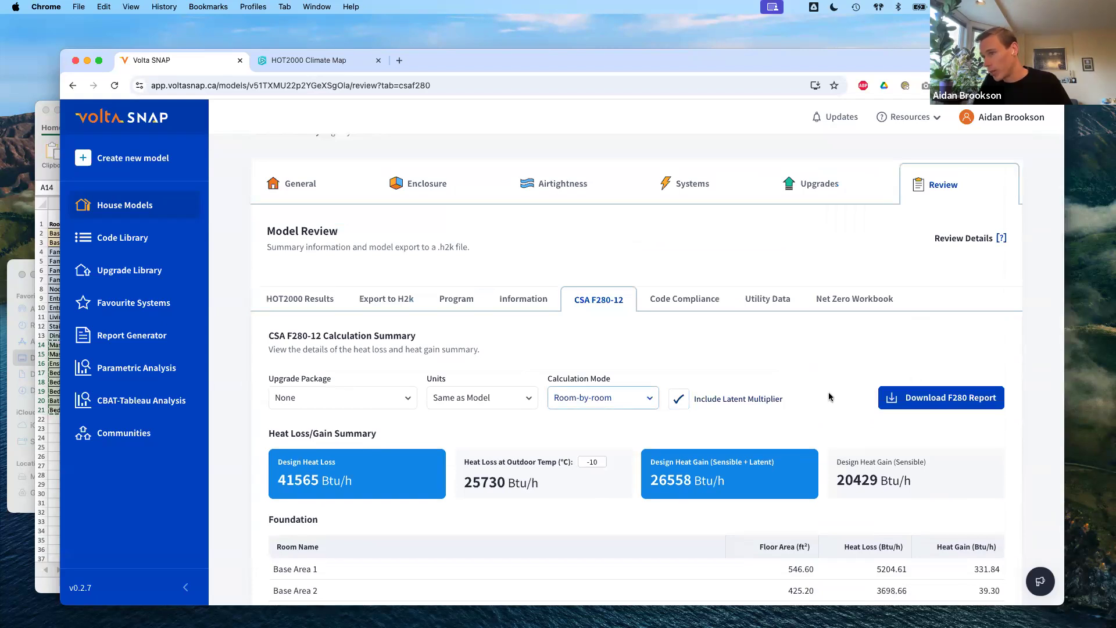
Export the F280 report as an English PDF with the Room by Room option included, and open the downloaded file.
click(970, 405)
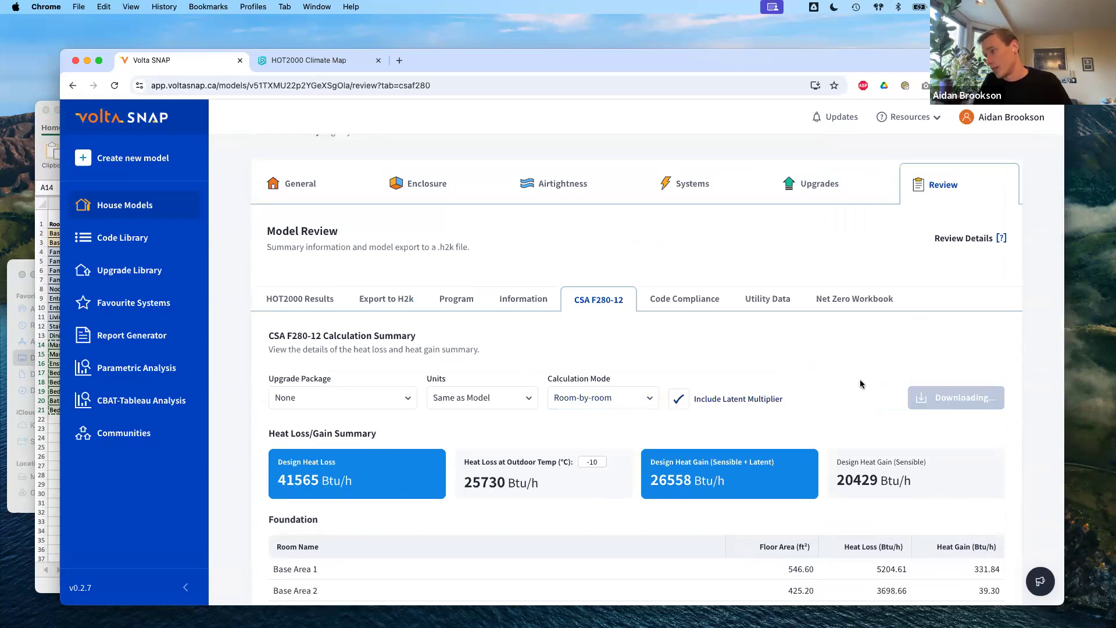
scroll(872, 523, down, 2)
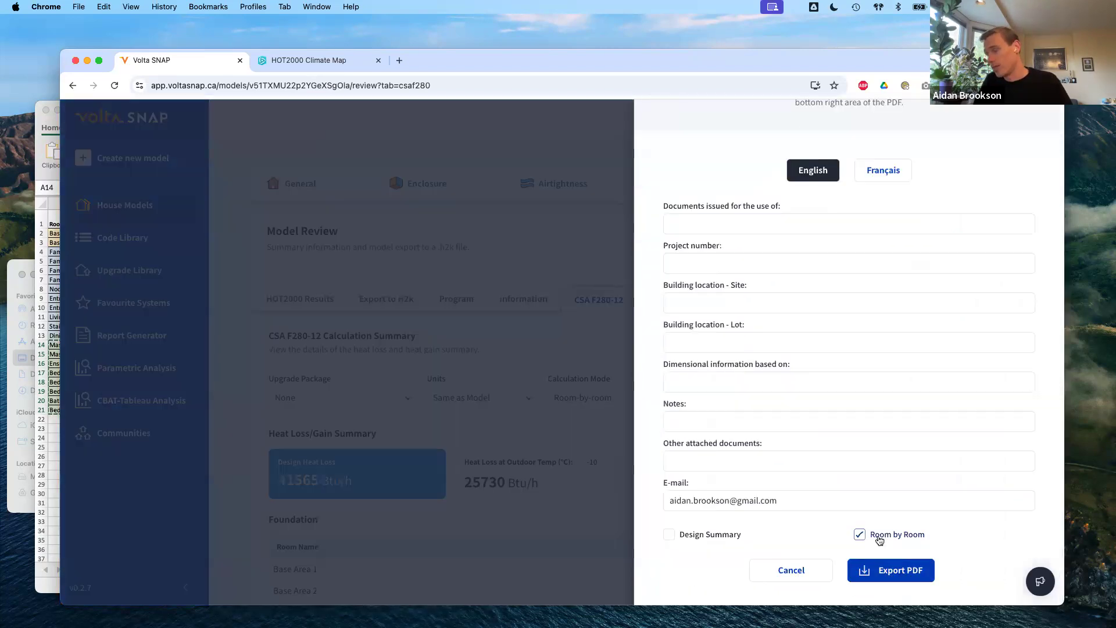
click(898, 577)
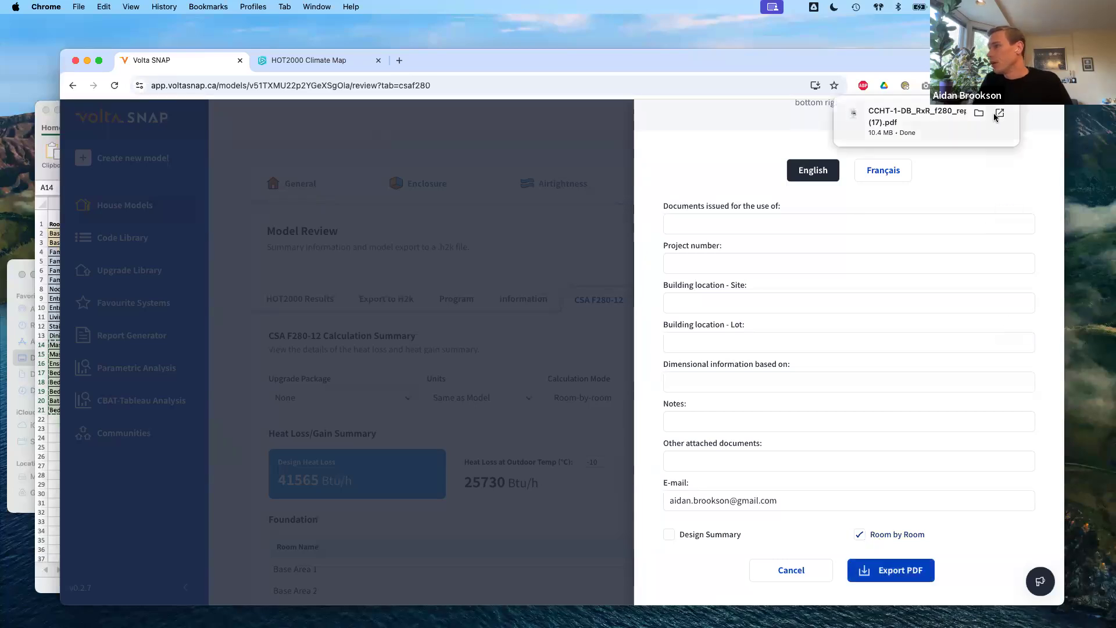
click(997, 115)
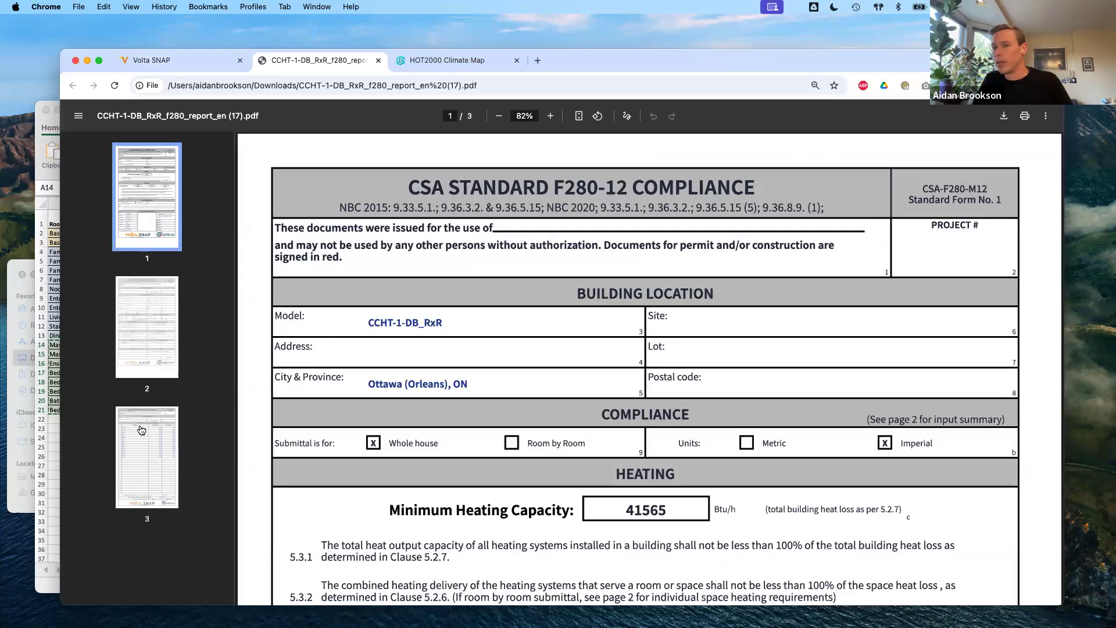
Look through the F280 report's room-by-room results and compliance pages, then close the PDF and the export form.
click(147, 454)
scroll(439, 424, down, 5)
scroll(439, 426, up, 7)
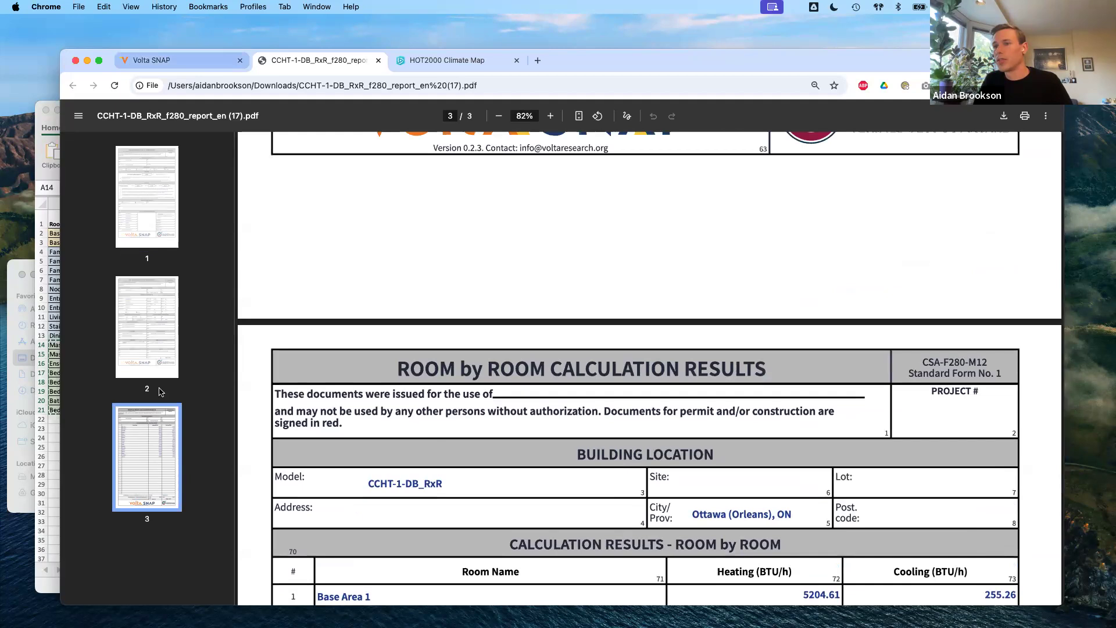
click(140, 330)
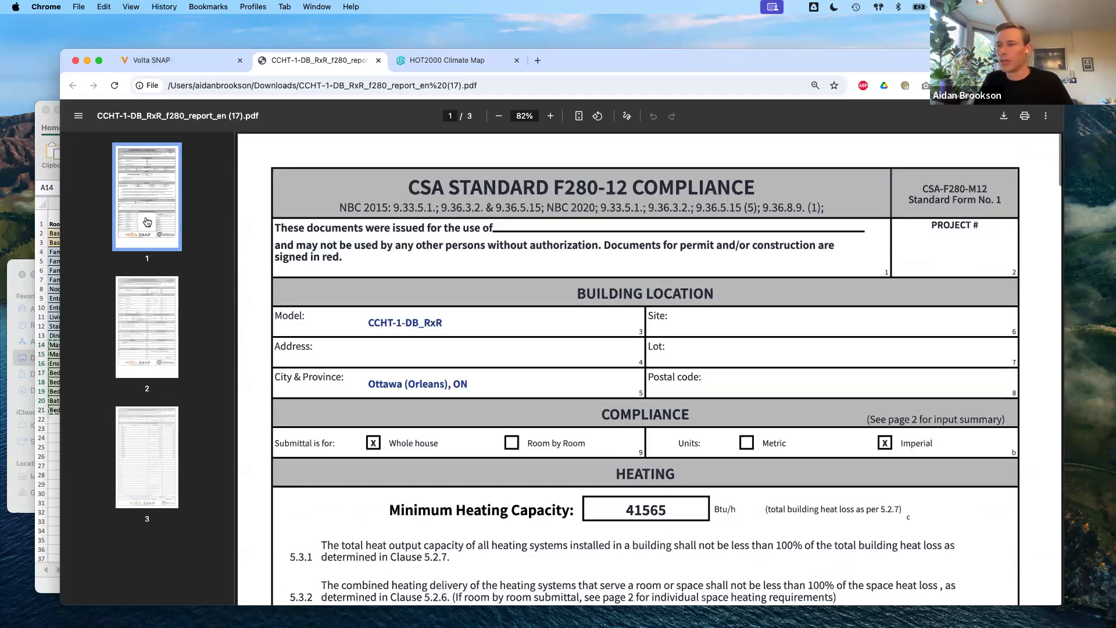
click(378, 60)
click(232, 253)
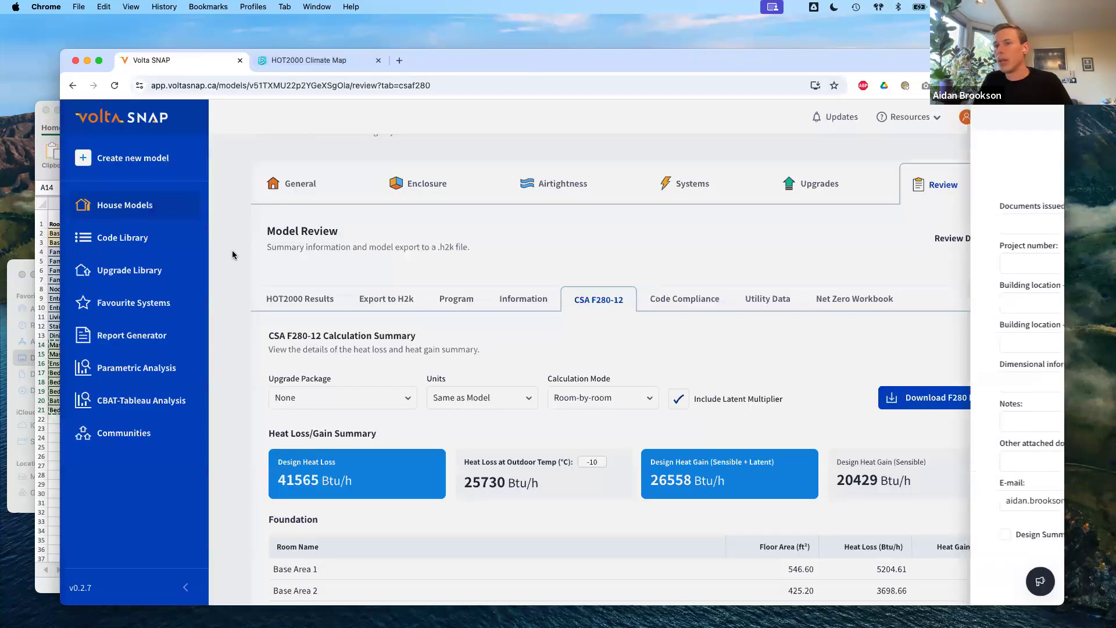
Open the enclosure's Total House Volume calculation and examine the room volumes and the room volume sync option.
click(430, 186)
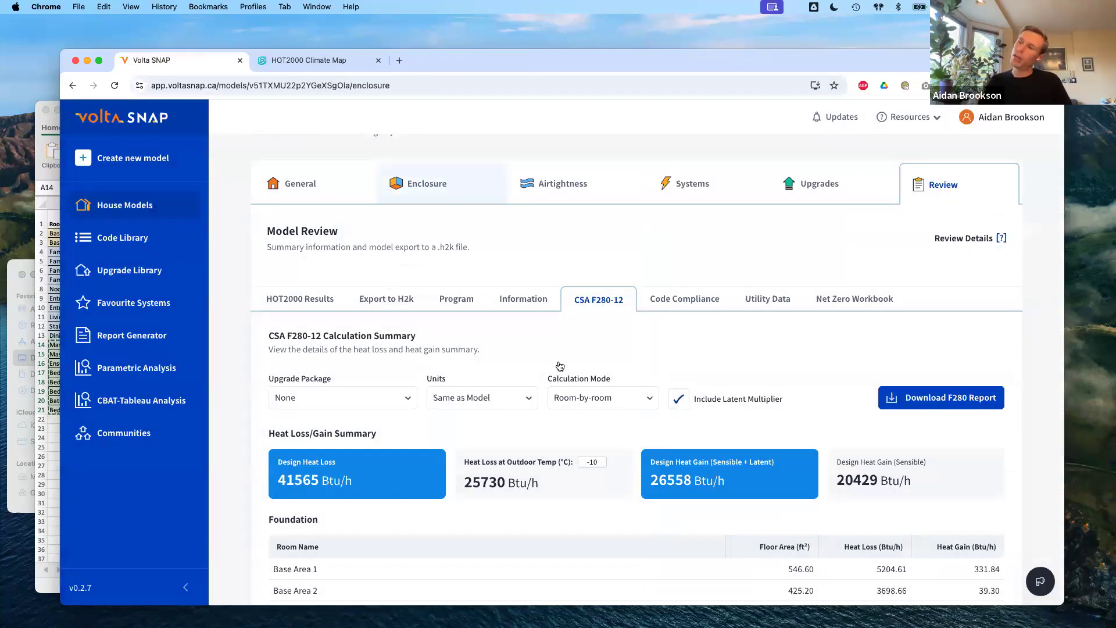
click(420, 193)
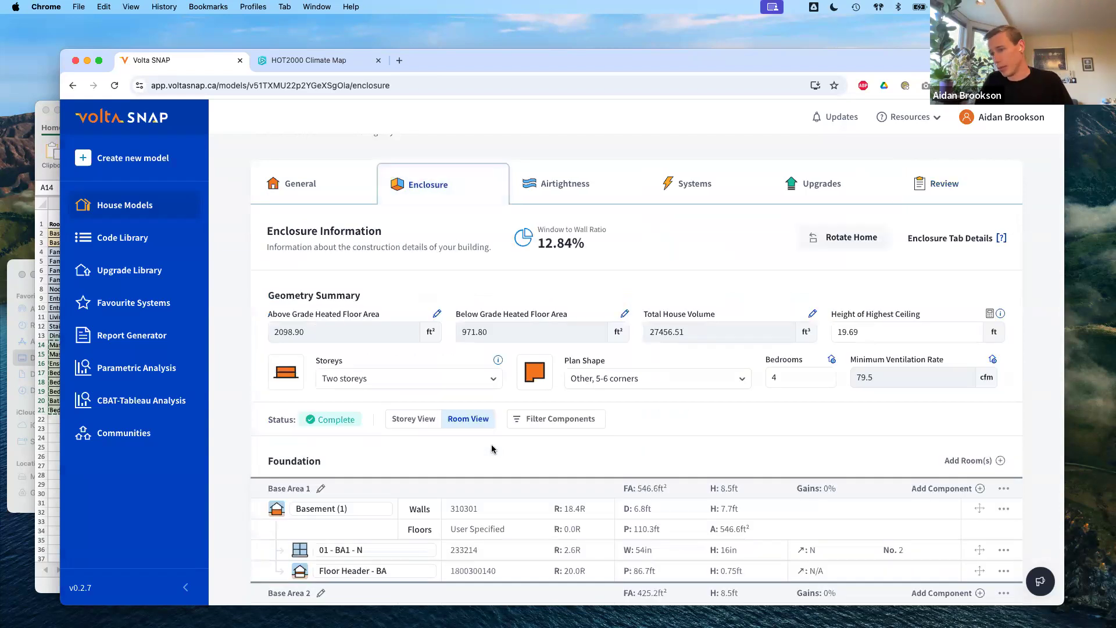
click(812, 314)
scroll(669, 478, down, 10)
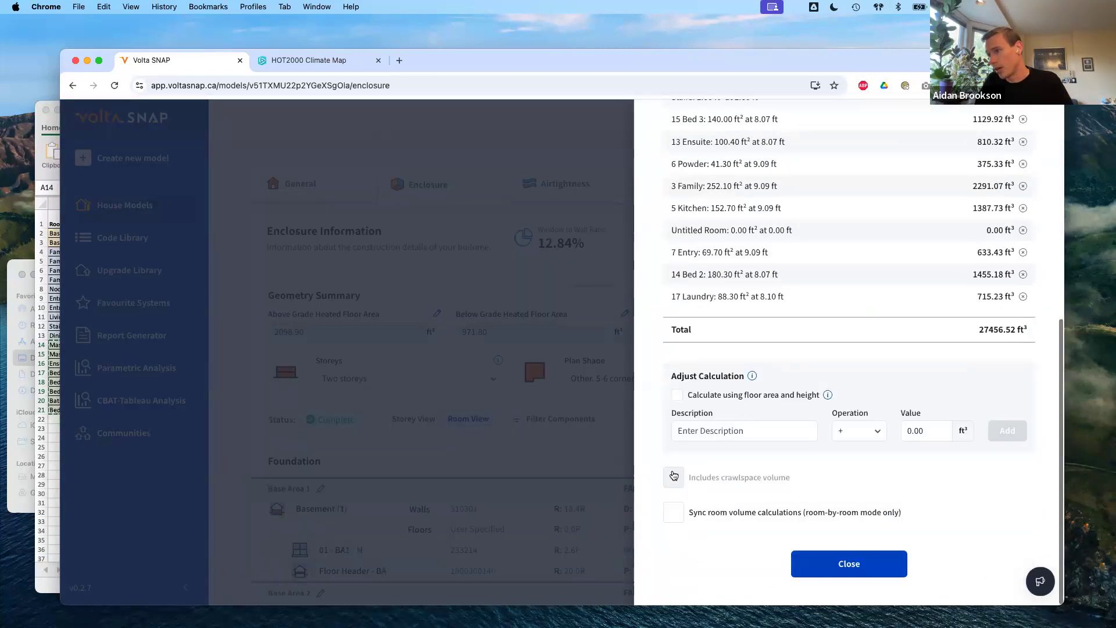
Highlight the room volume sync option and close the Total House Volume calculation.
drag(912, 516, 691, 519)
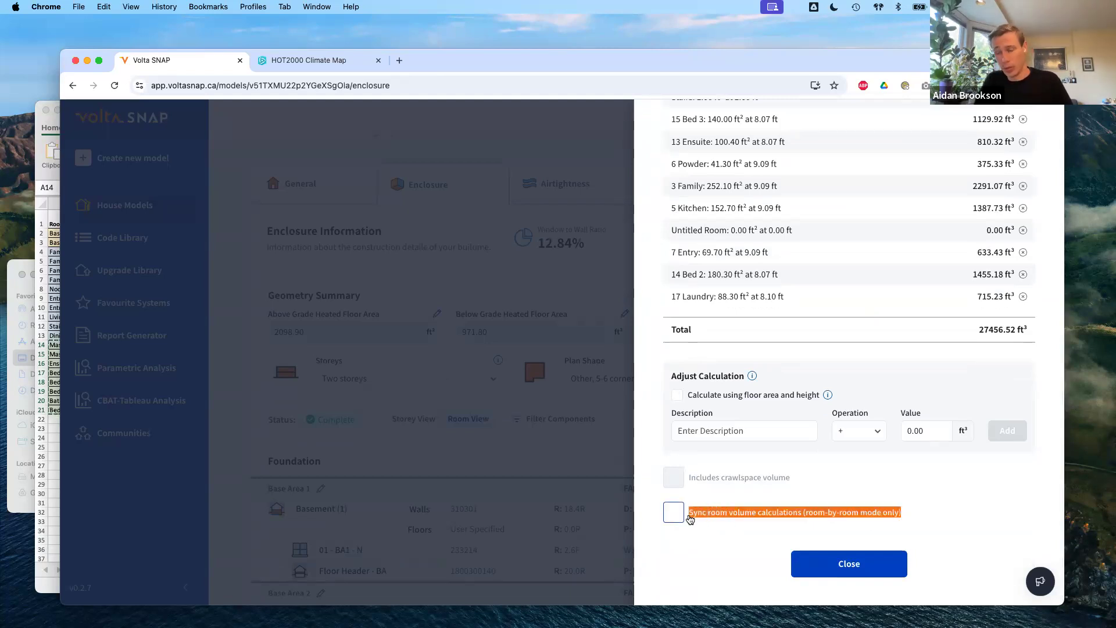
drag(690, 519, 536, 455)
click(516, 466)
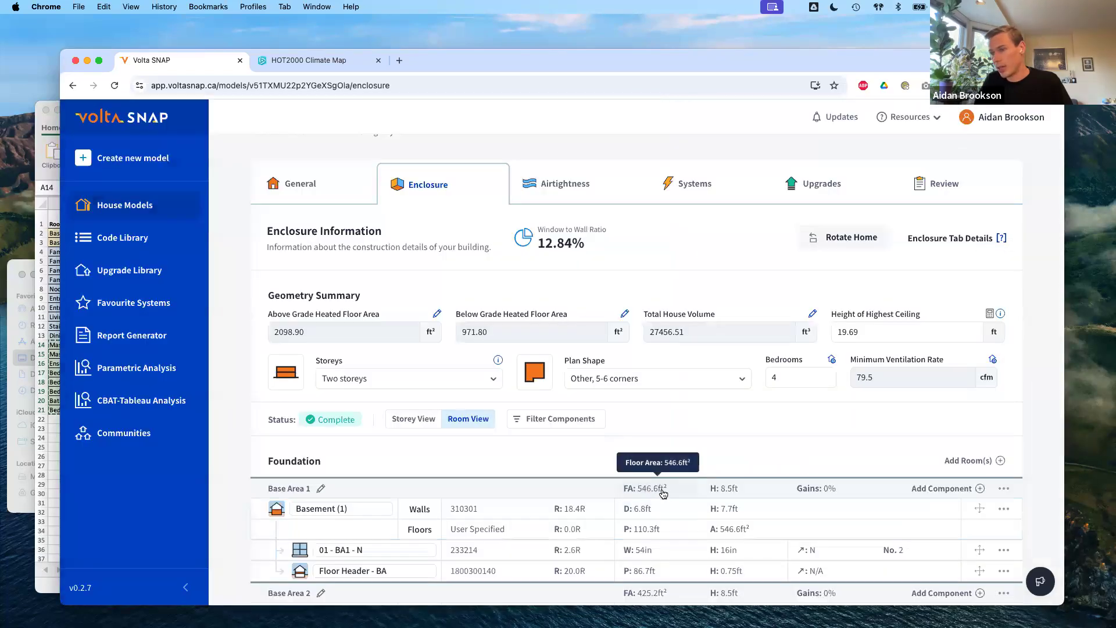
Examine the floor areas and heights of the foundation rooms and highlight the Total House Volume label.
scroll(657, 483, down, 3)
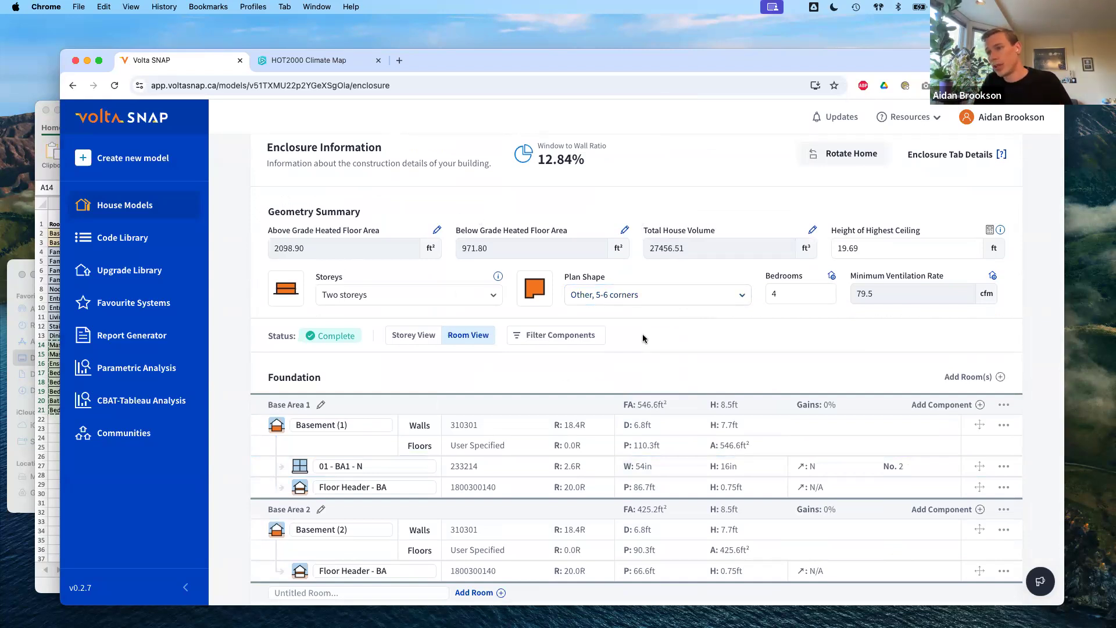
scroll(575, 337, down, 3)
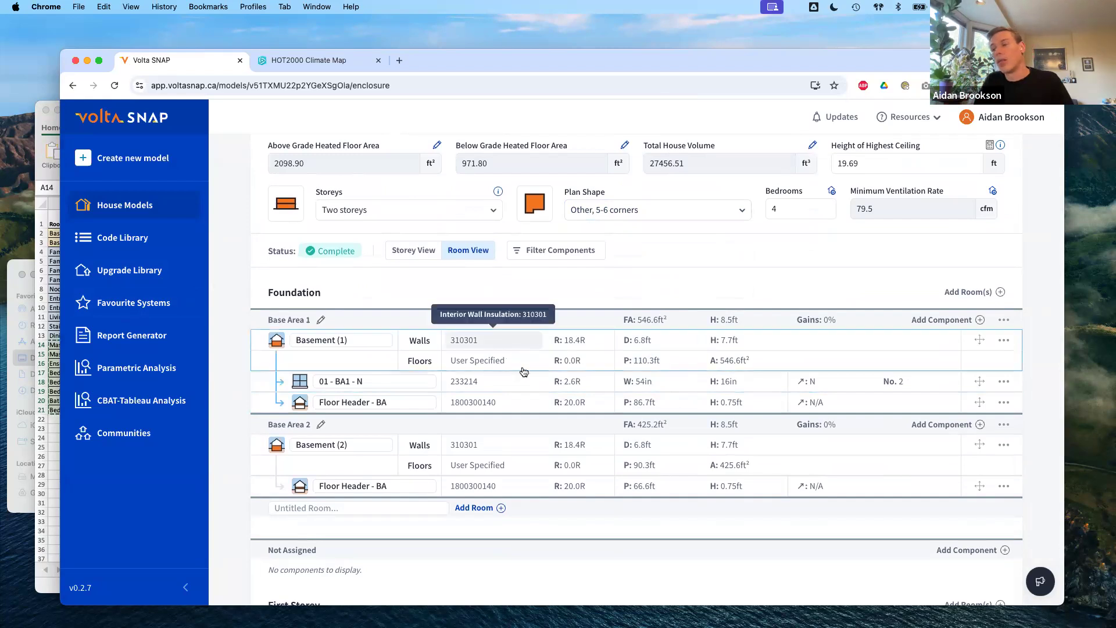
scroll(672, 163, up, 1)
drag(644, 152, 723, 154)
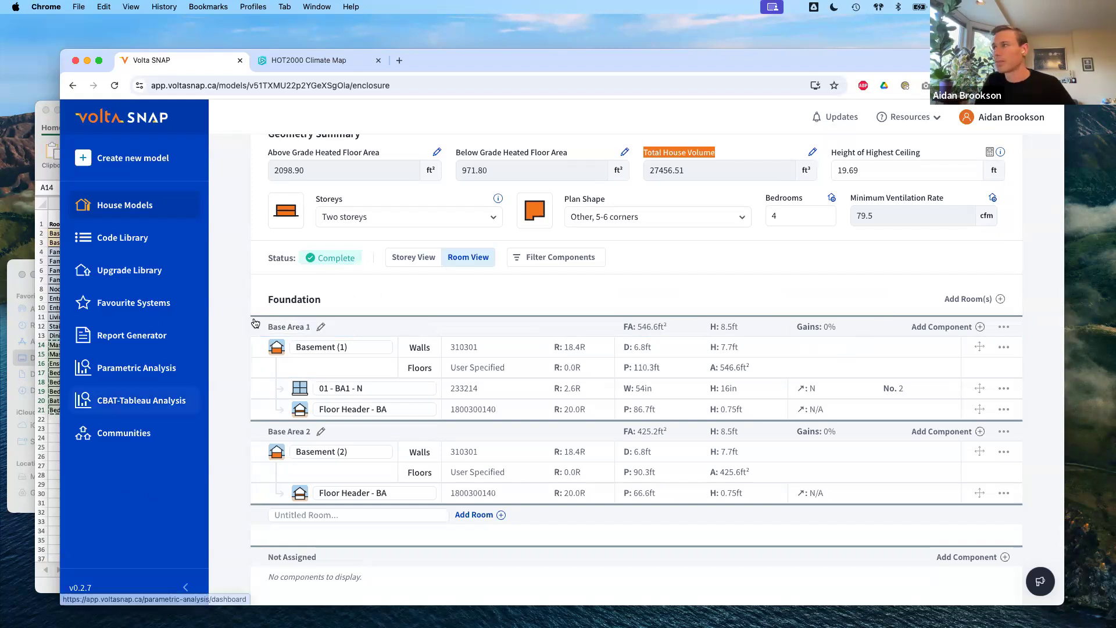
scroll(285, 346, up, 1)
scroll(285, 346, up, 5)
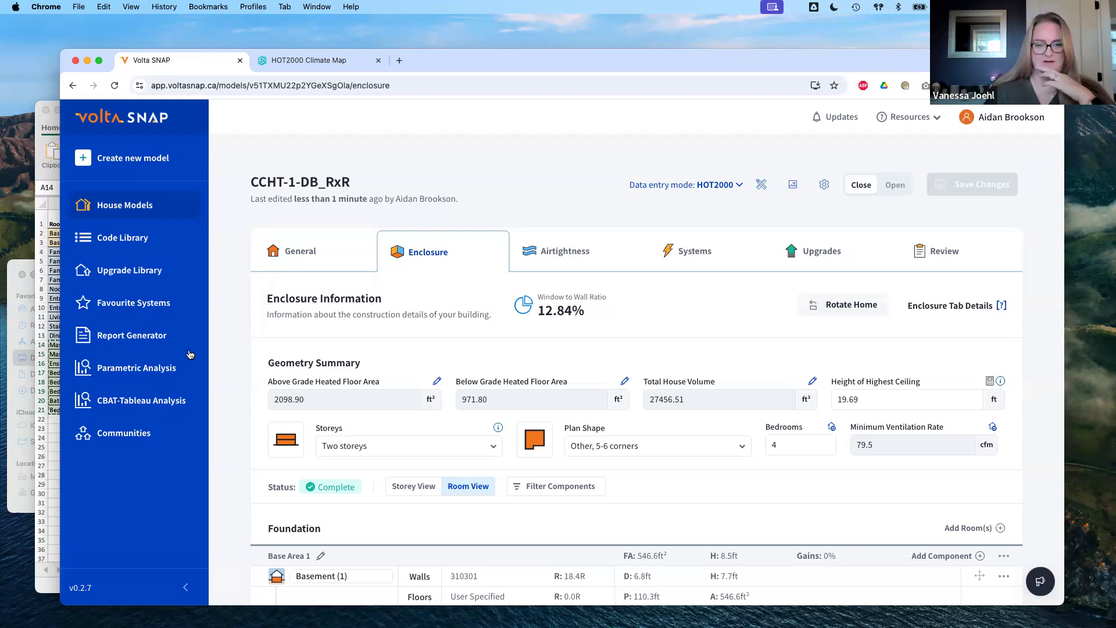
Open the Parametric Analysis dashboard and highlight its heading.
click(136, 367)
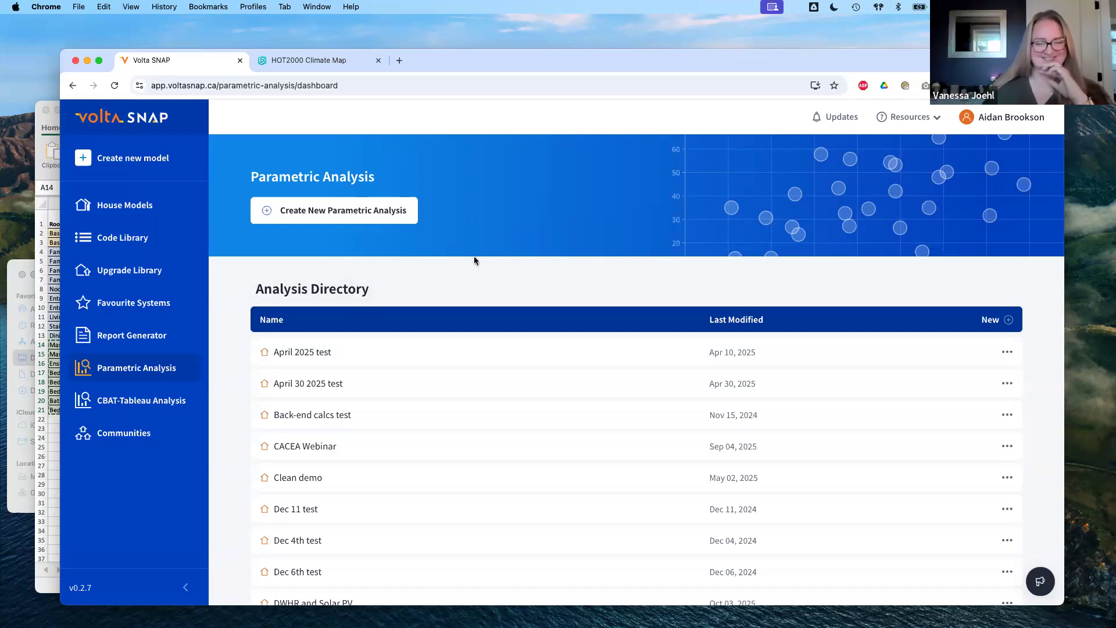
drag(252, 177, 454, 179)
click(638, 293)
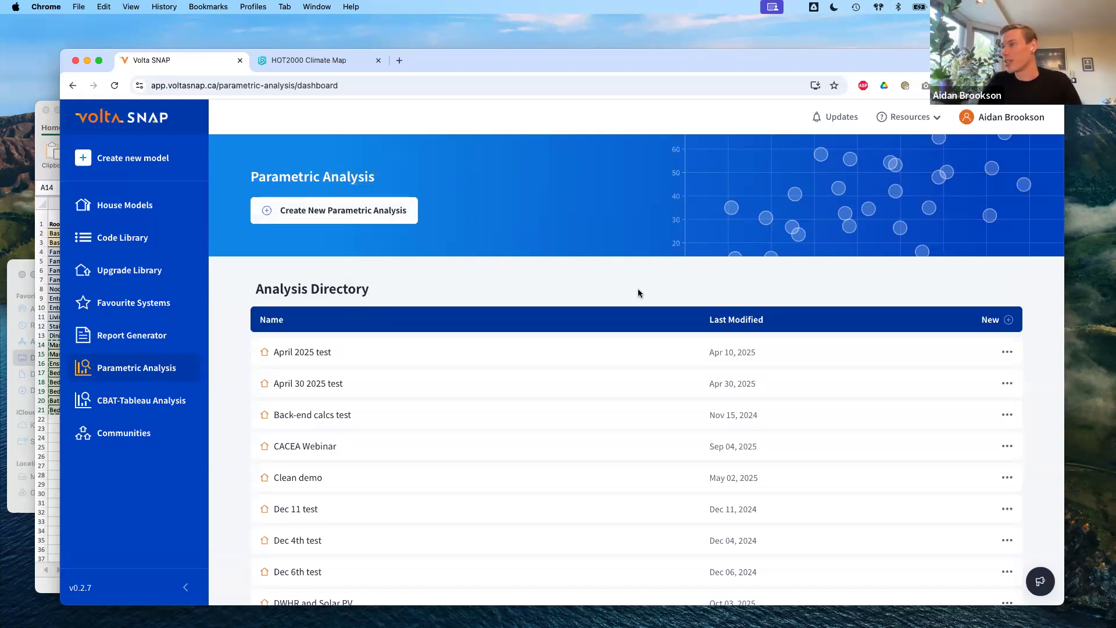
Start a new parametric analysis and select the _CCHT-1-parametric ERS model from the Parametric folder.
click(359, 206)
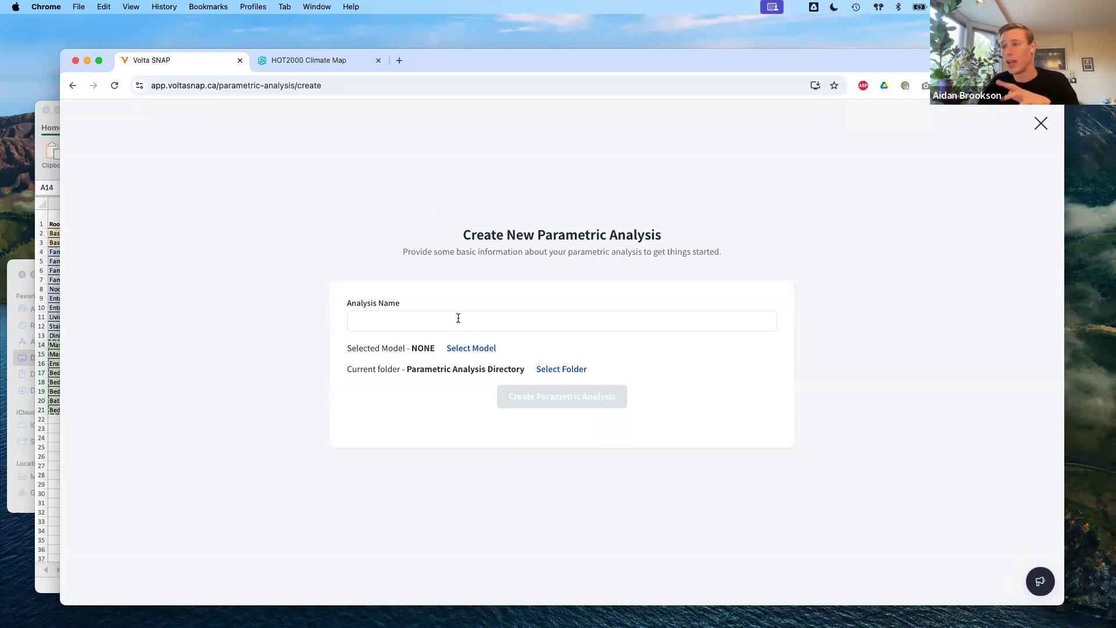
click(471, 349)
scroll(489, 372, down, 5)
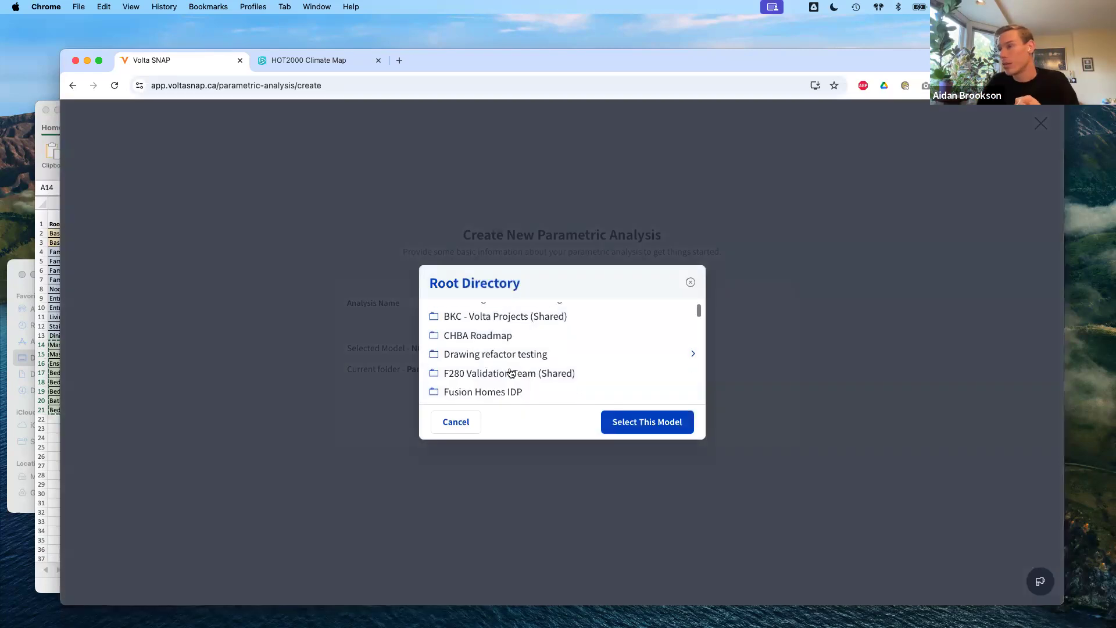
click(465, 375)
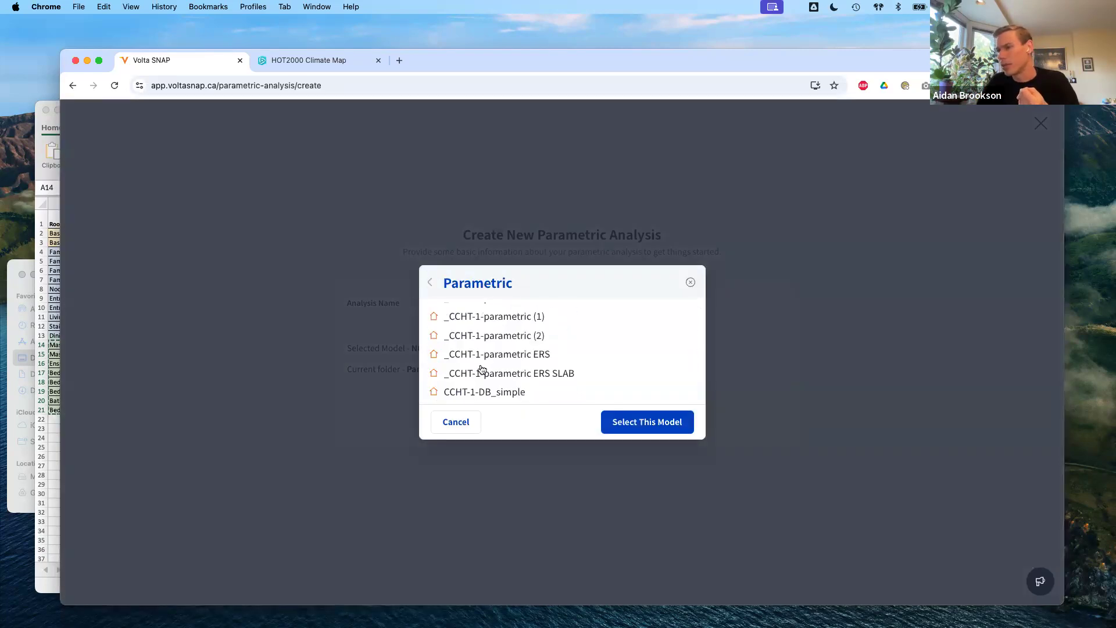
click(521, 356)
click(655, 423)
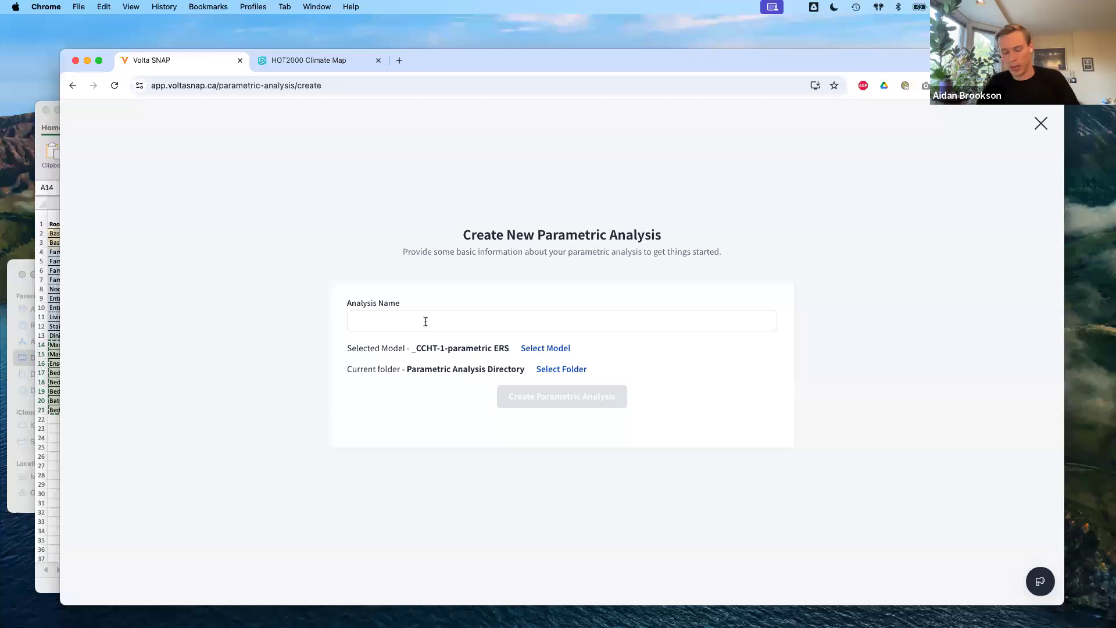
Name the analysis "CHBA BC Analysis" and create it.
click(425, 321)
text(CHBA BC)
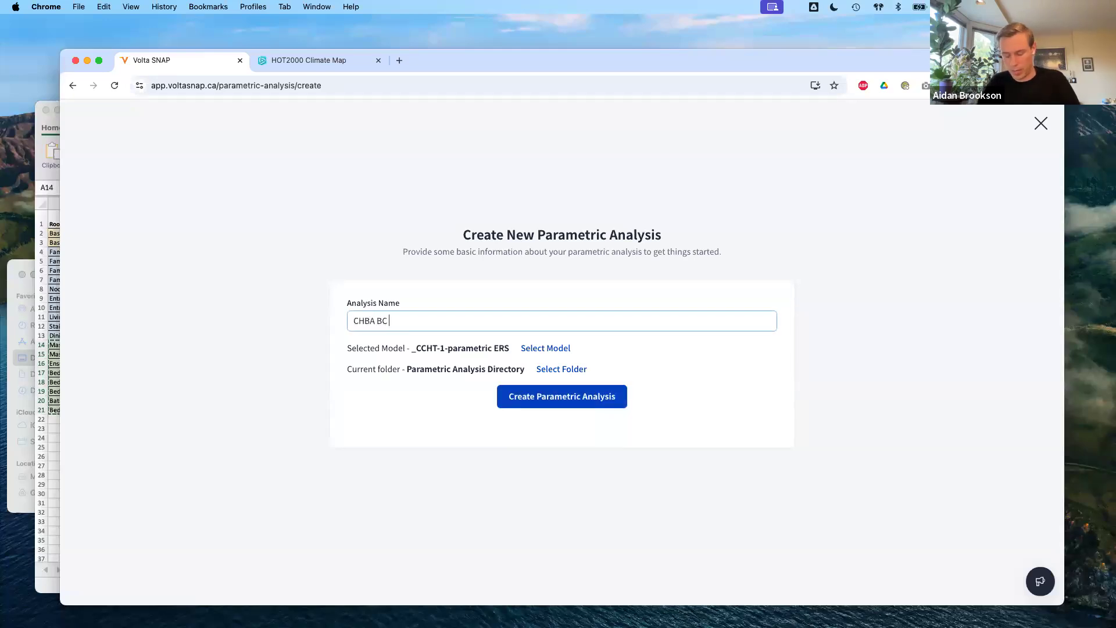
text( Analysis)
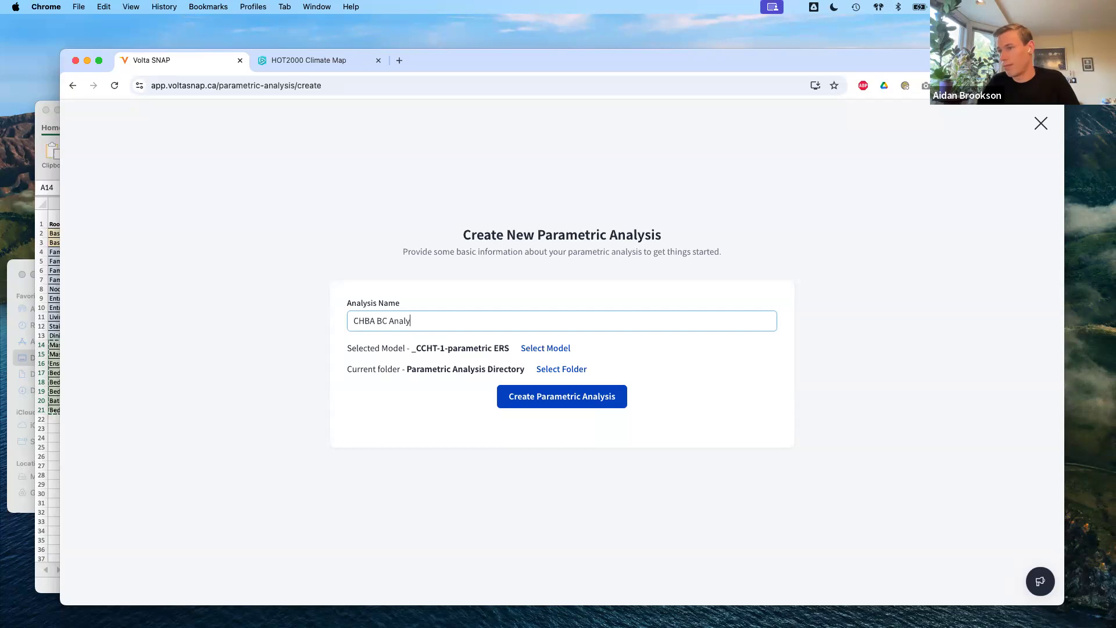
click(593, 399)
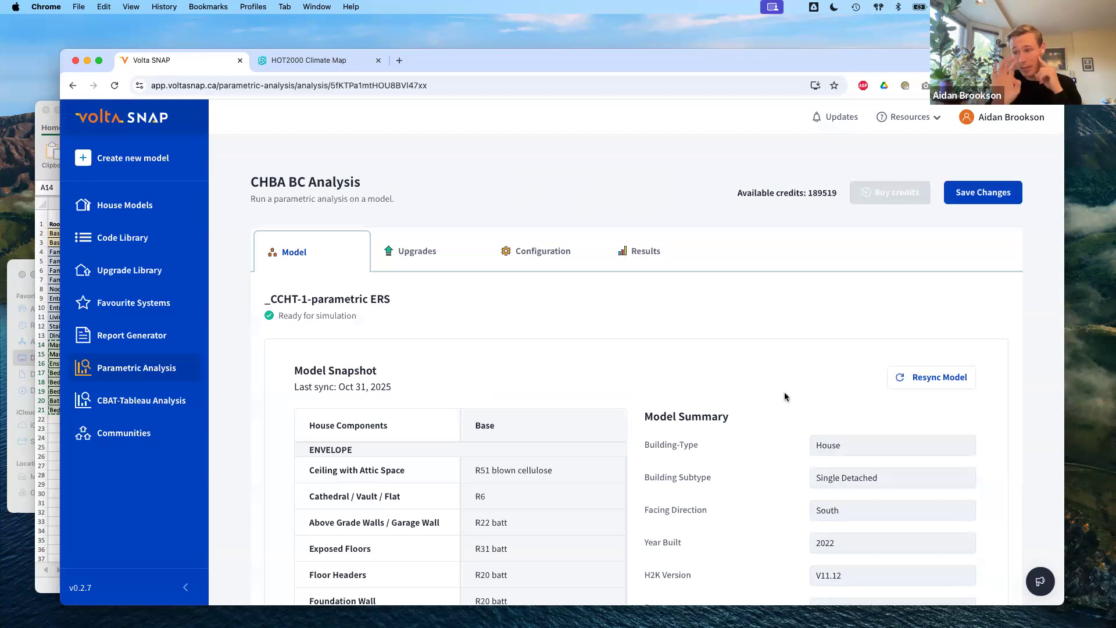
Examine the model snapshot's base house components, model summary, weather and location information, and building dimensions.
scroll(784, 393, down, 2)
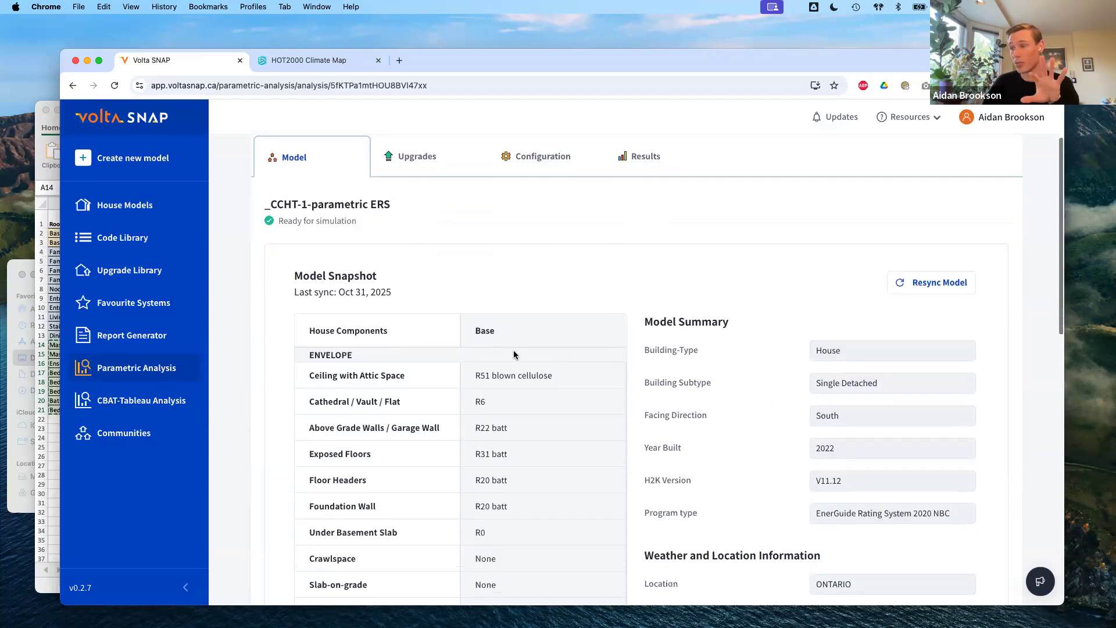
drag(293, 326, 901, 530)
click(835, 521)
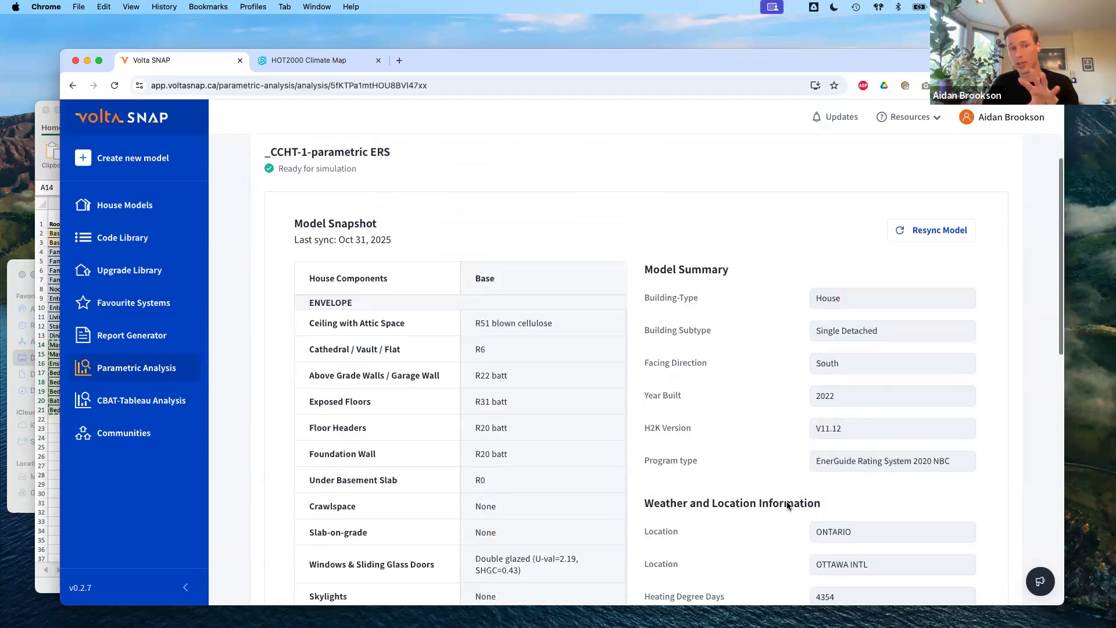
scroll(787, 506, down, 3)
scroll(787, 506, down, 2)
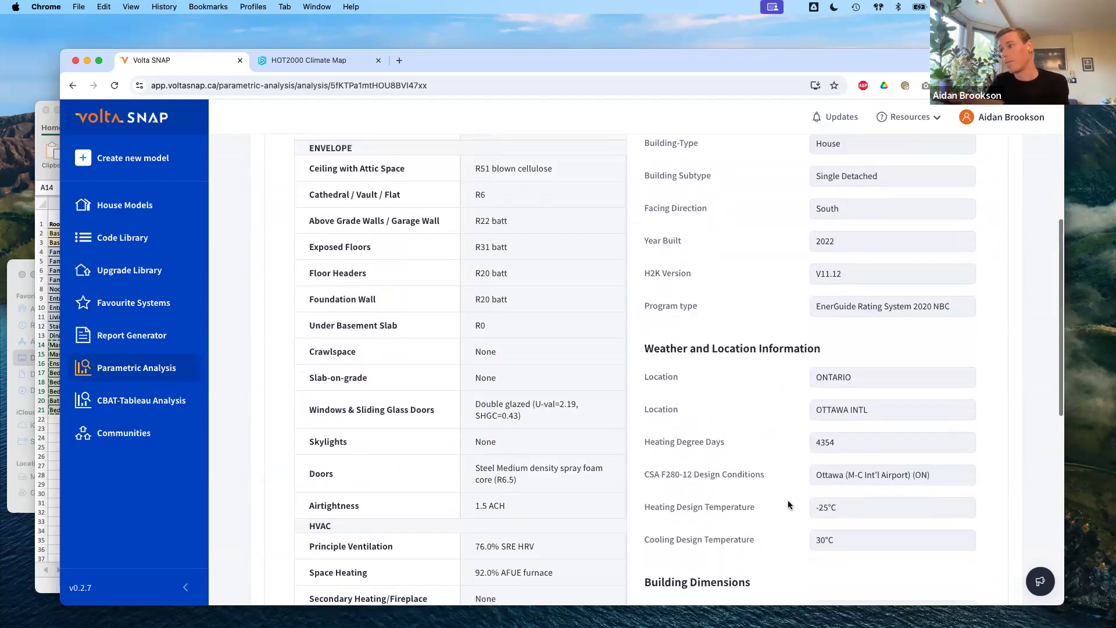
scroll(382, 347, up, 10)
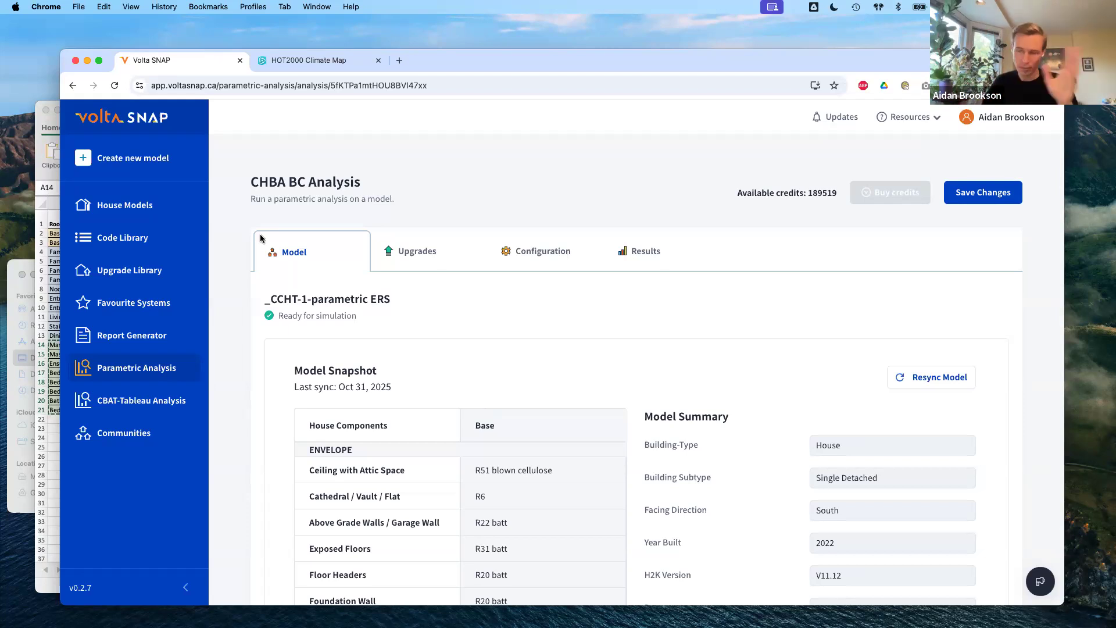
scroll(582, 401, down, 4)
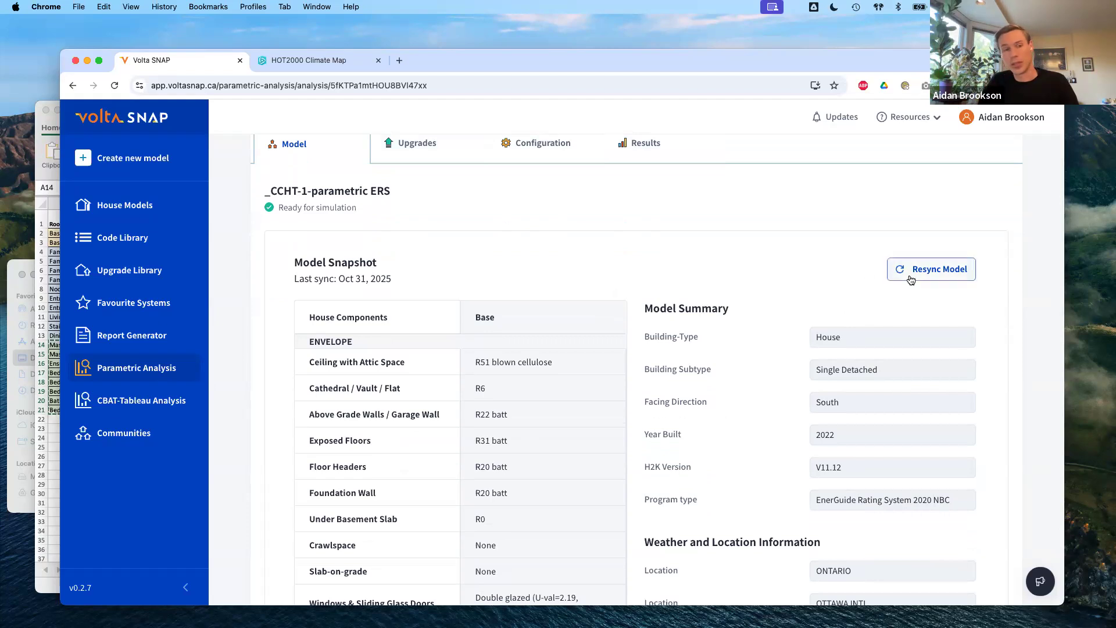
scroll(487, 515, down, 2)
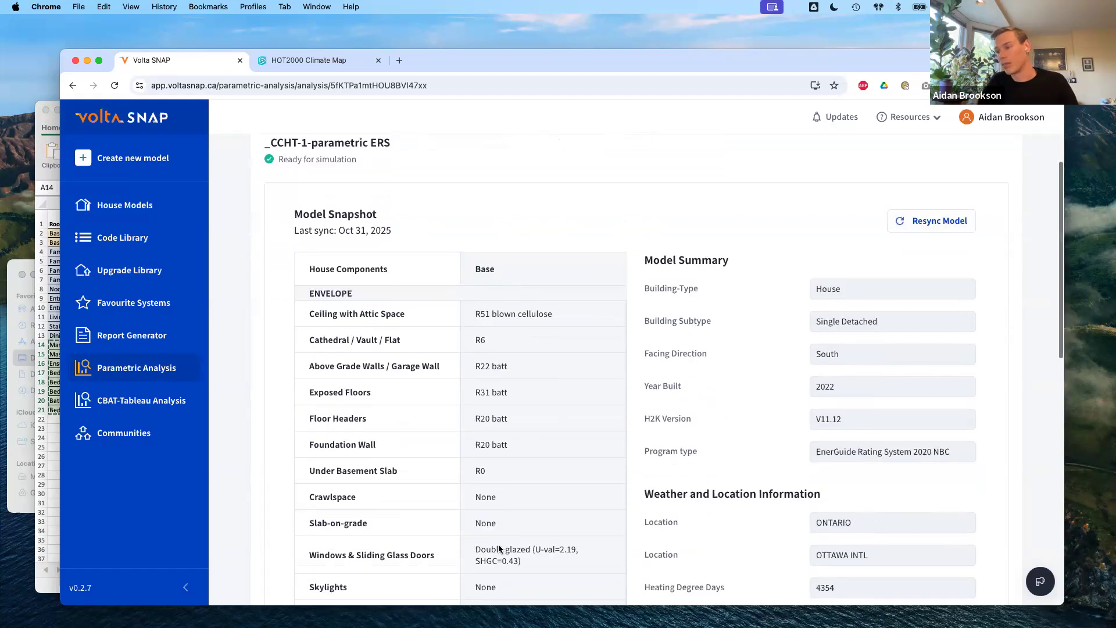
scroll(884, 421, down, 10)
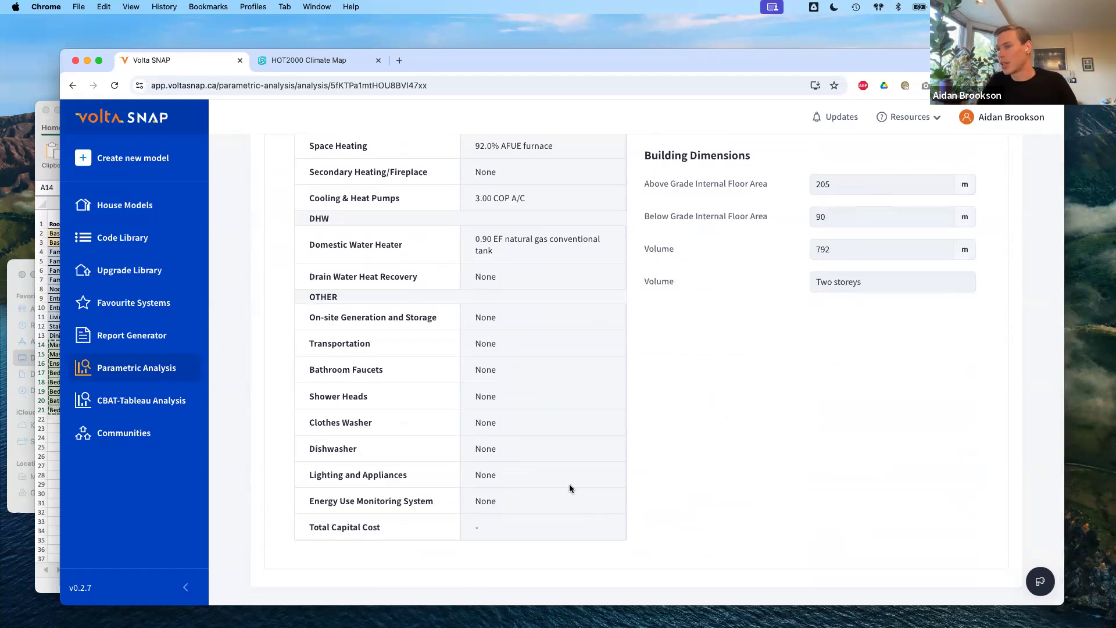
scroll(570, 487, up, 12)
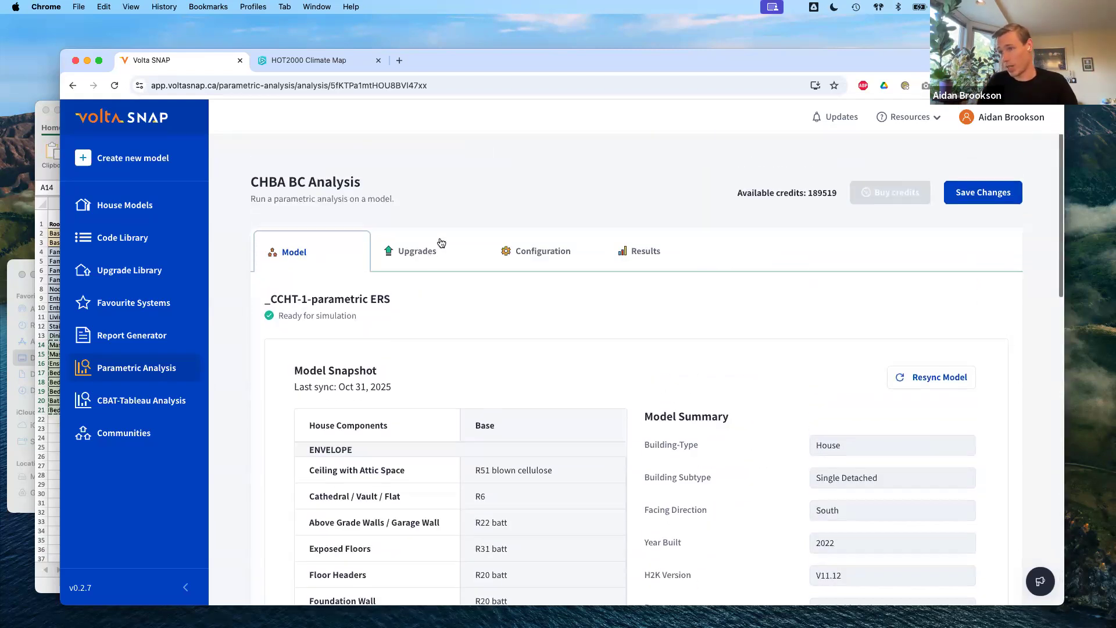
Add the R60 Eff. and R70 Eff. packages as Ceiling With Attic upgrades to the analysis.
click(427, 252)
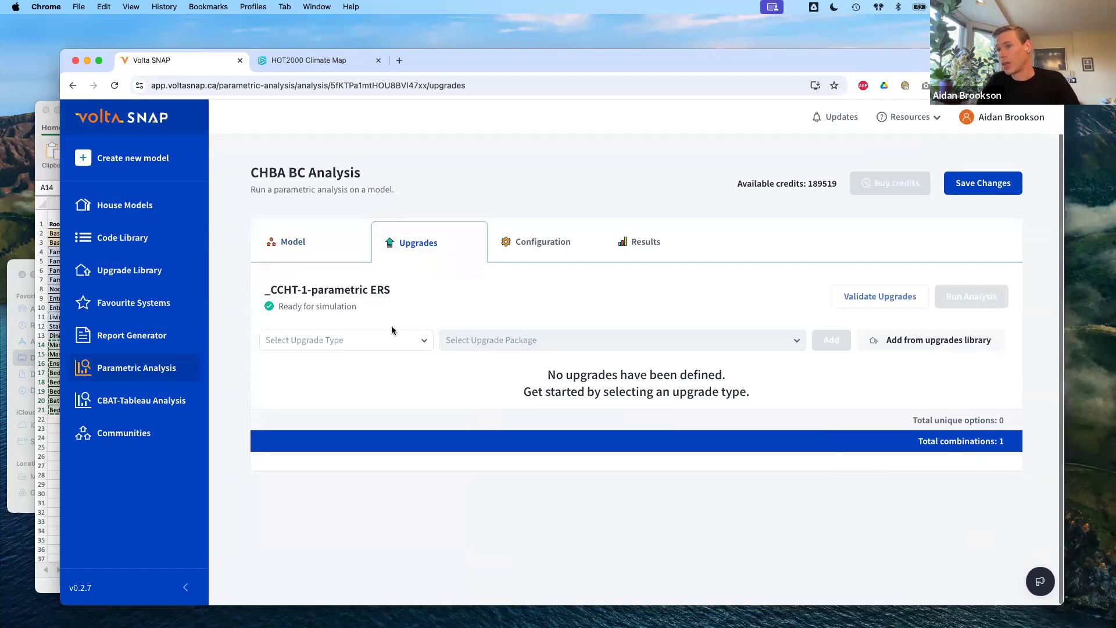
click(389, 340)
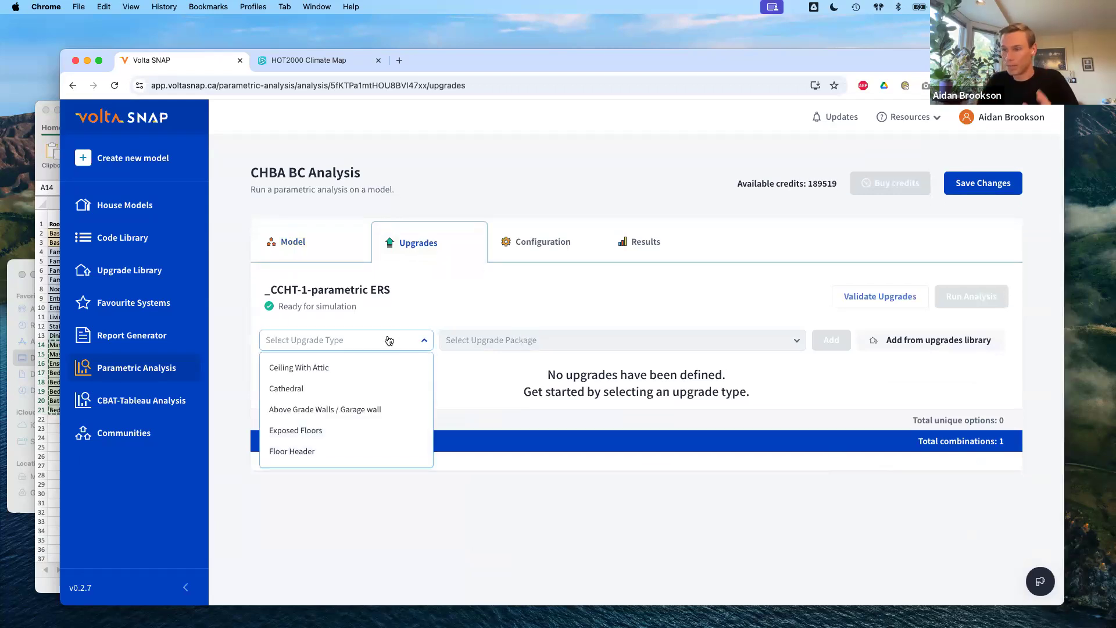
click(379, 369)
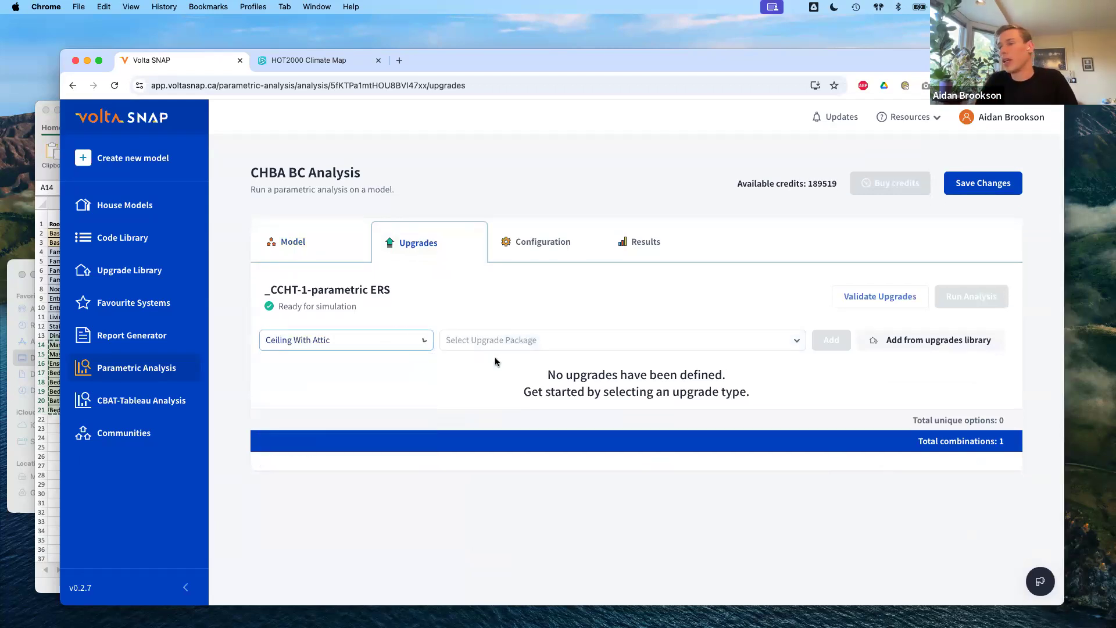
click(284, 342)
scroll(303, 418, down, 3)
scroll(303, 419, up, 3)
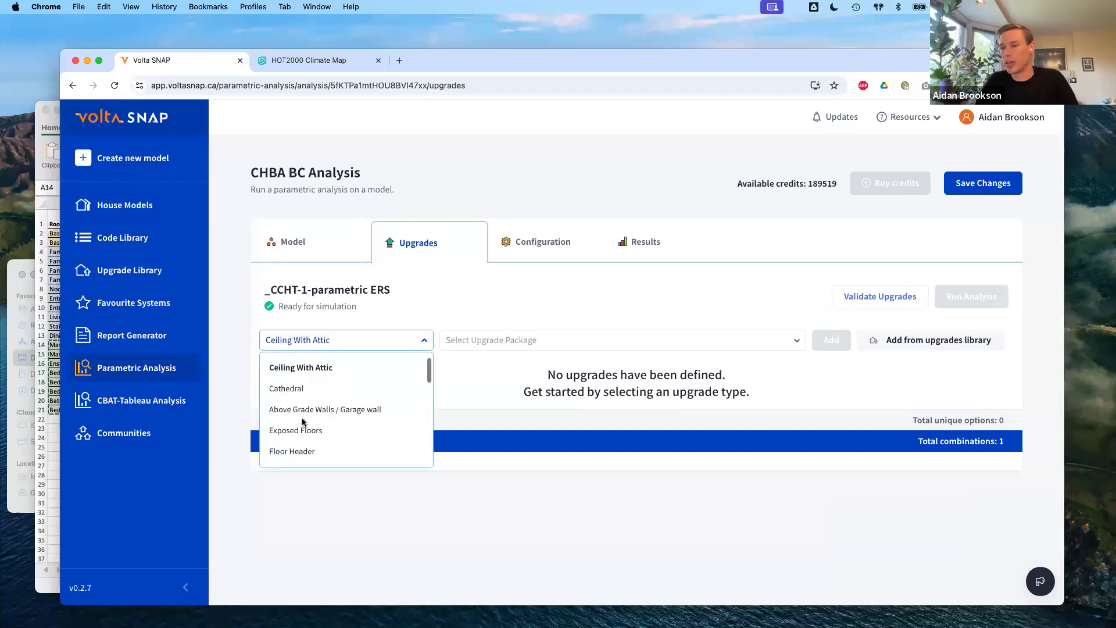
click(517, 344)
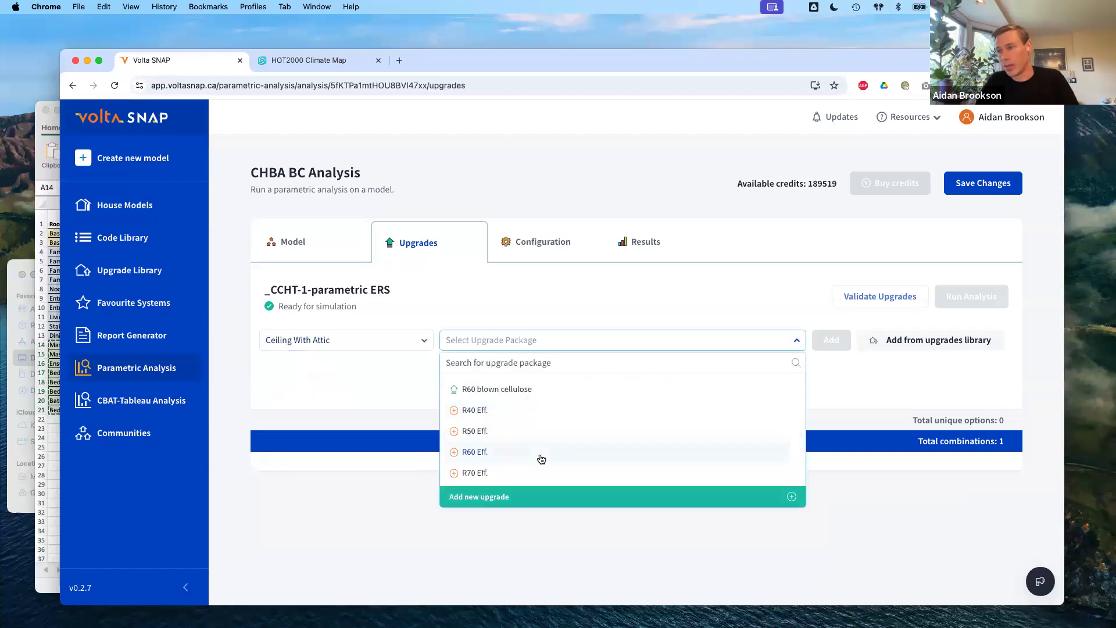
click(540, 457)
click(832, 340)
click(523, 343)
click(524, 472)
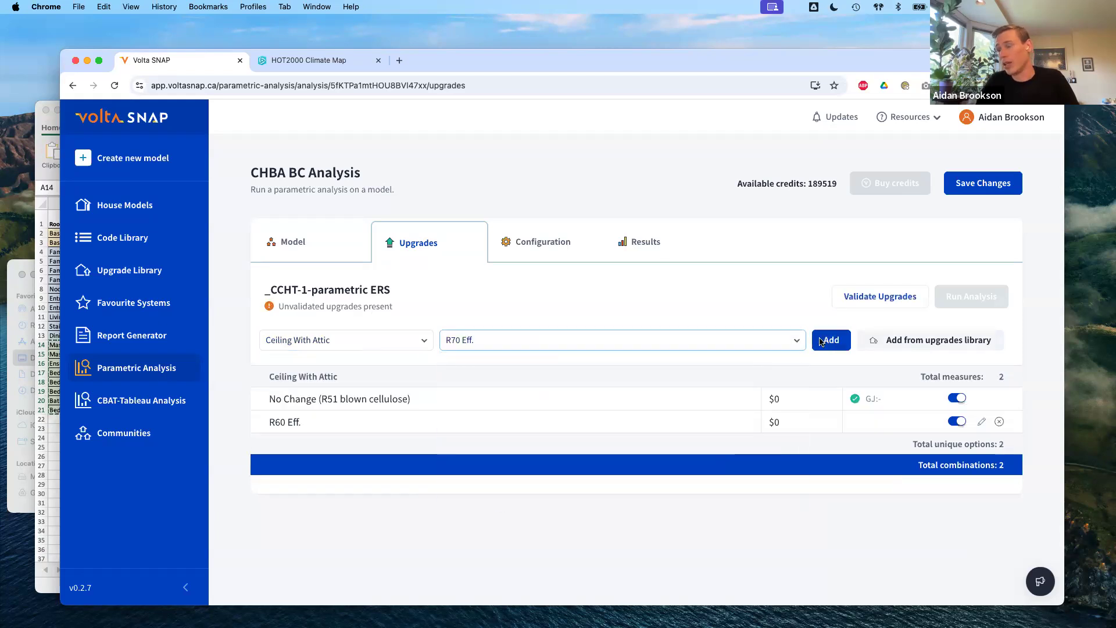
click(831, 340)
Examine the ceiling packages and the ceiling type codes offered for a new custom ceiling upgrade, then discard the new upgrade.
click(570, 341)
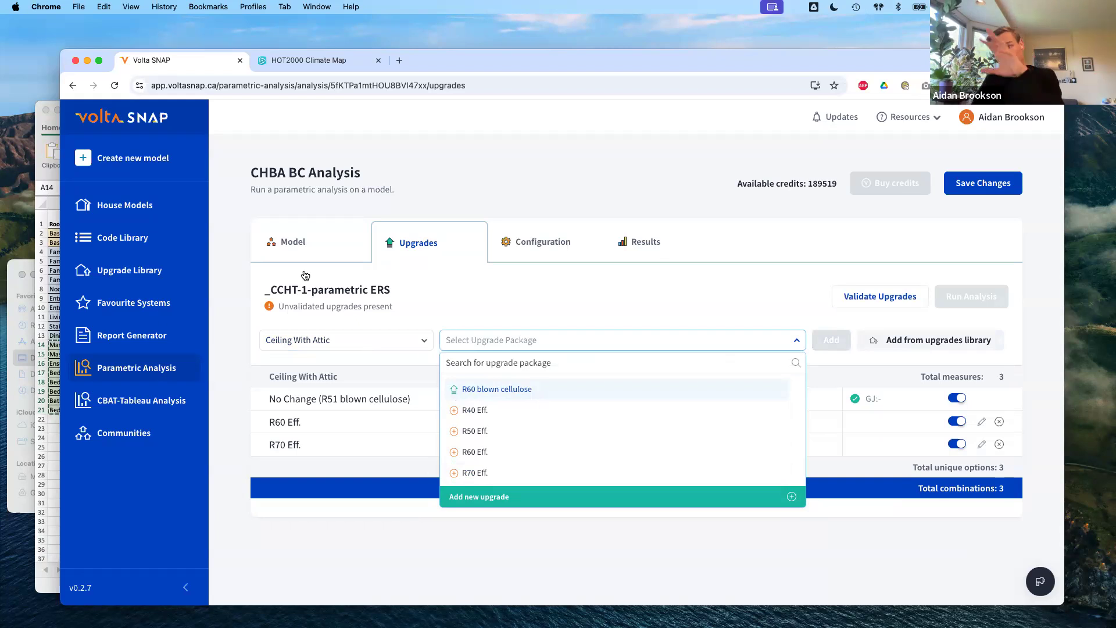
drag(268, 292, 394, 295)
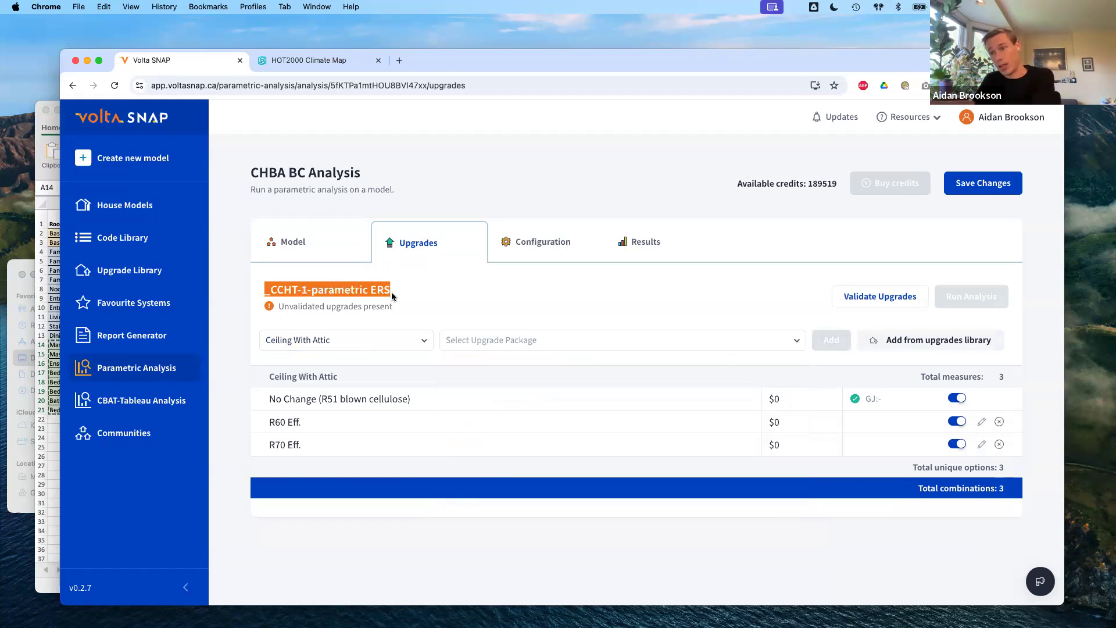
click(488, 340)
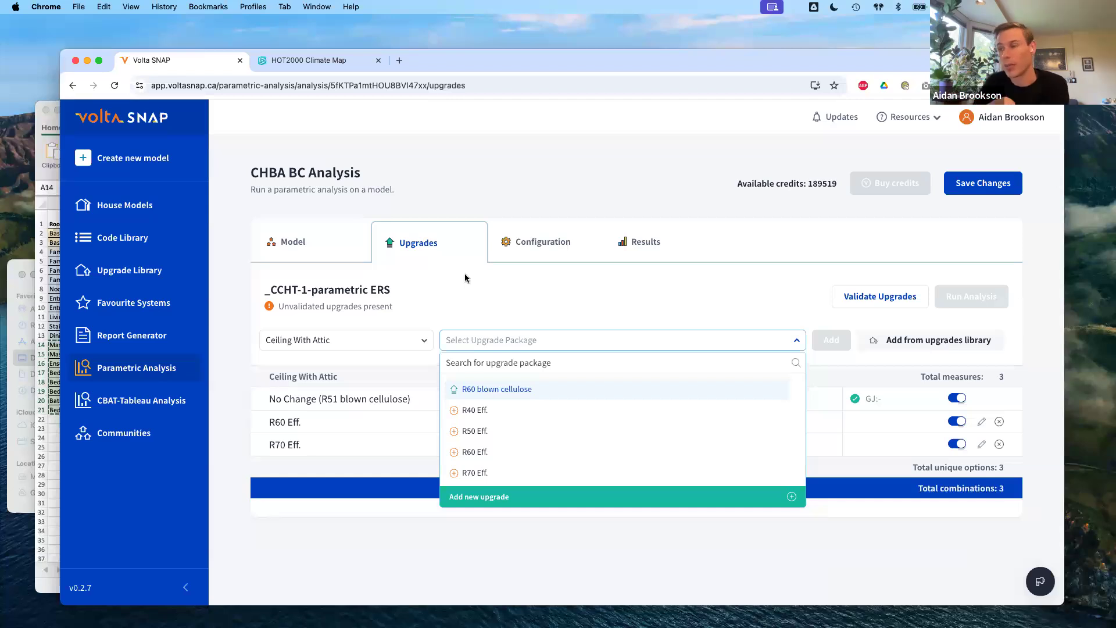
click(504, 497)
click(822, 299)
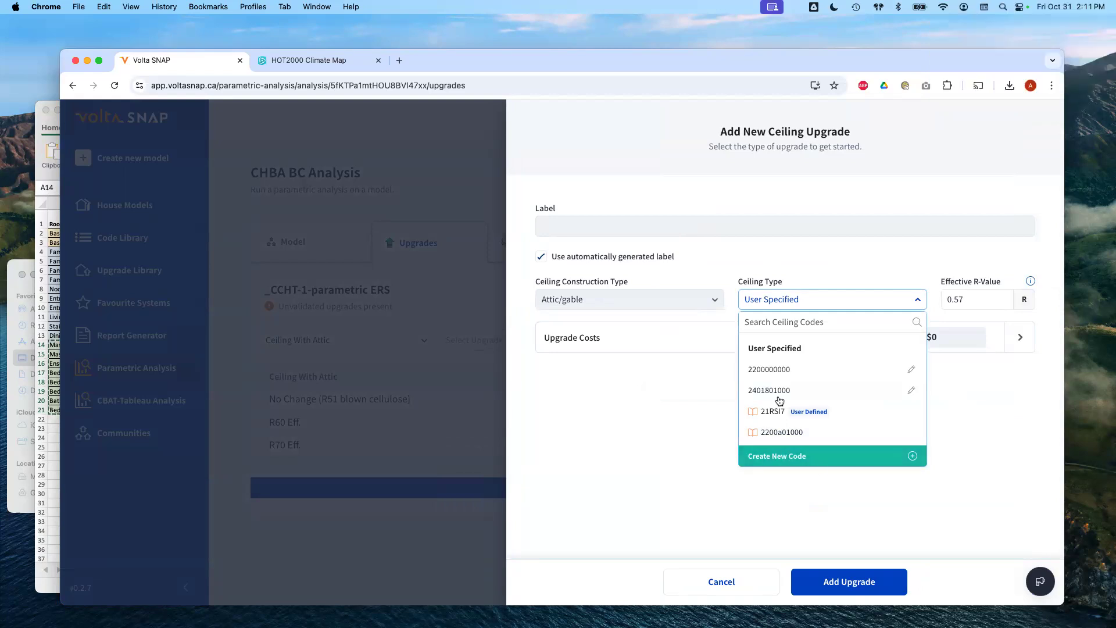
click(646, 424)
click(328, 358)
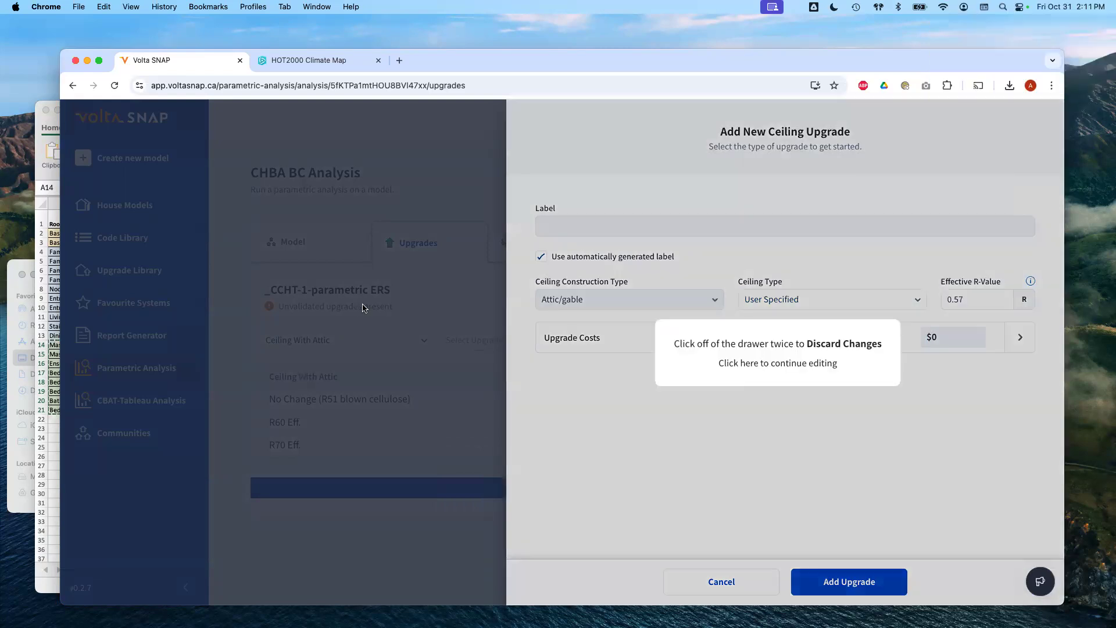
click(374, 342)
Add the R26 Eff. and R30 Eff. packages as Above Grade Walls / Garage wall upgrades to the analysis.
click(348, 341)
click(364, 408)
click(518, 345)
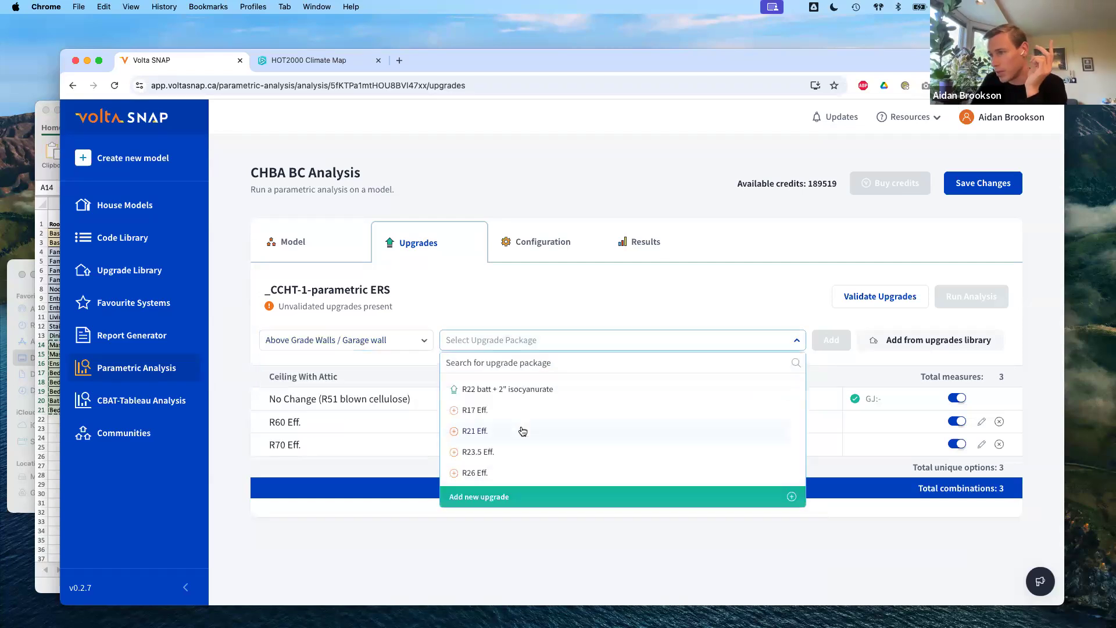
click(527, 474)
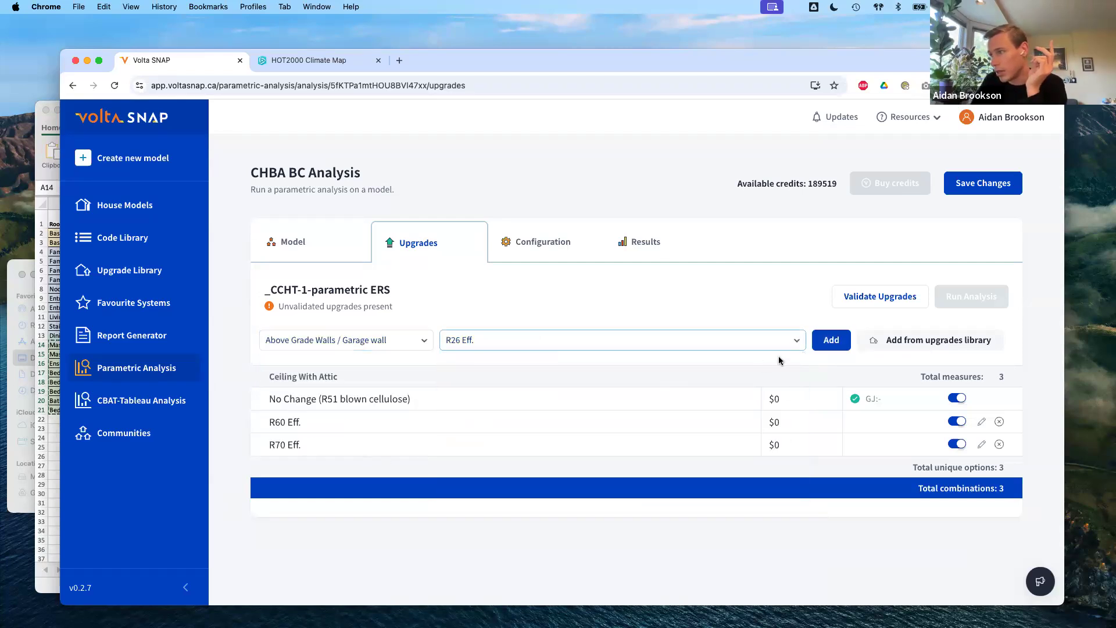
click(830, 342)
click(567, 341)
click(495, 463)
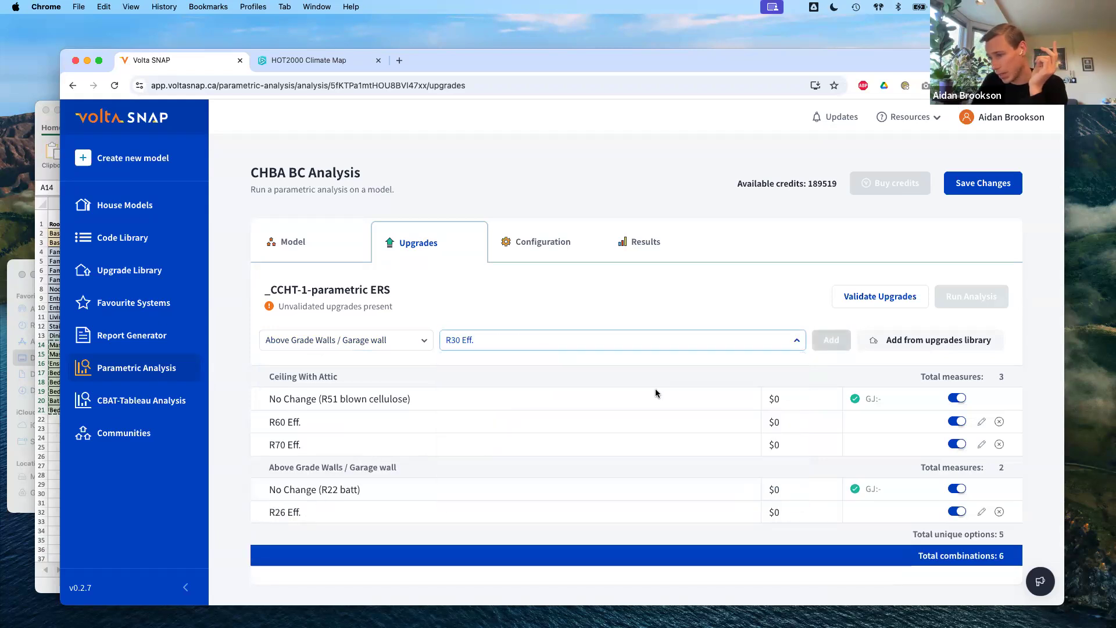
click(831, 340)
Add the Double U-1.2 SHGC-0.2 and Triple U-0.80 SHGC-0.2 packages as Window upgrades to the analysis.
click(379, 340)
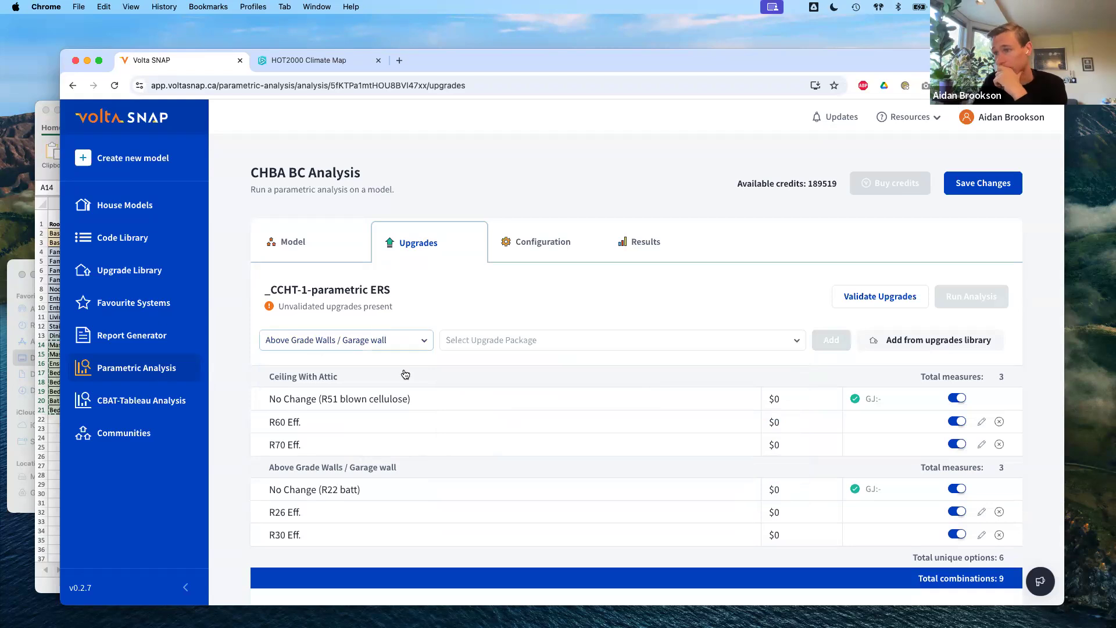
scroll(386, 398, down, 2)
scroll(361, 407, down, 3)
click(348, 438)
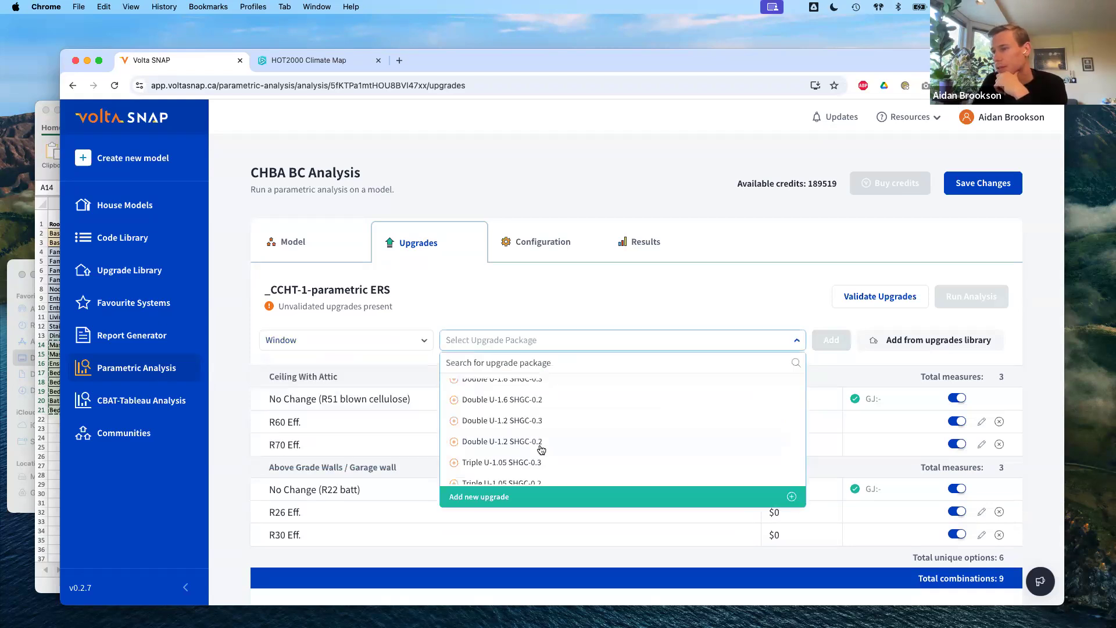
click(546, 426)
click(831, 341)
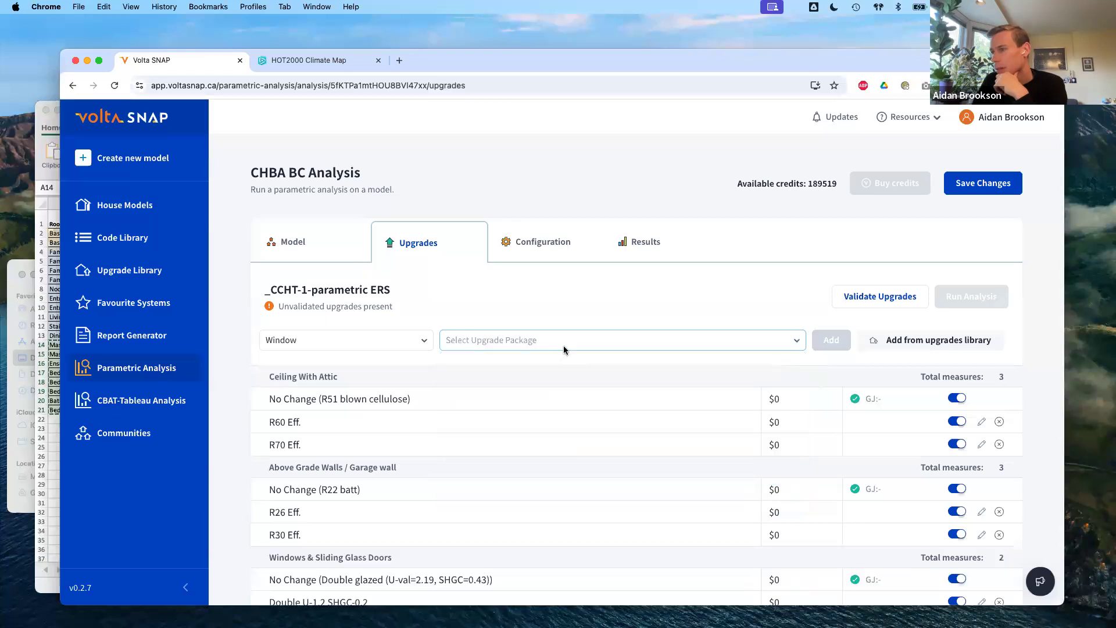
click(547, 458)
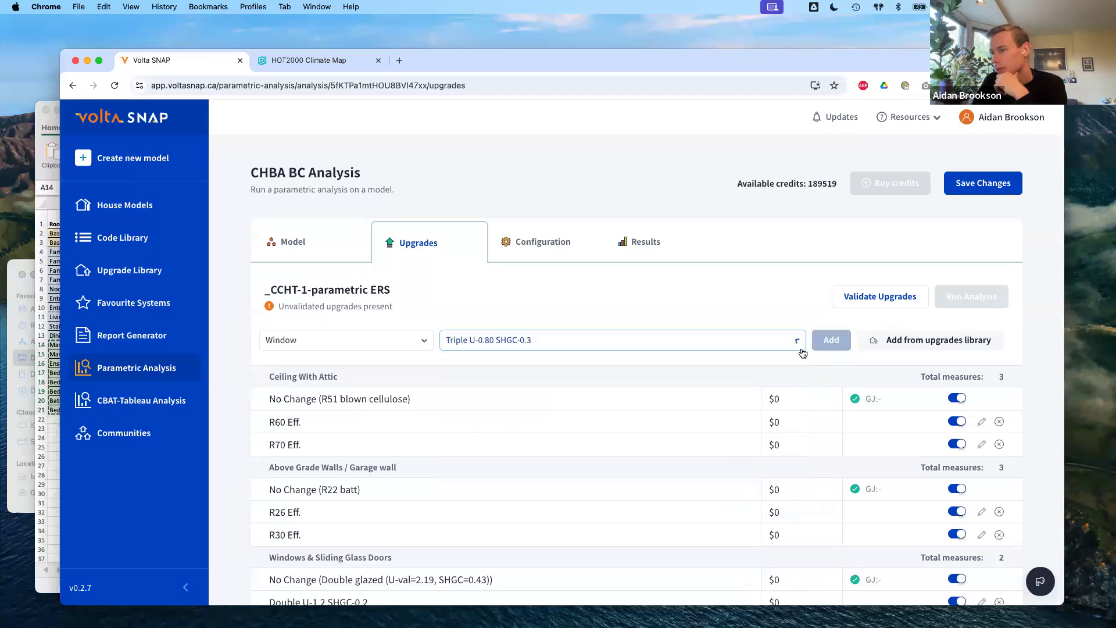
scroll(607, 213, down, 3)
click(607, 212)
click(521, 333)
click(831, 209)
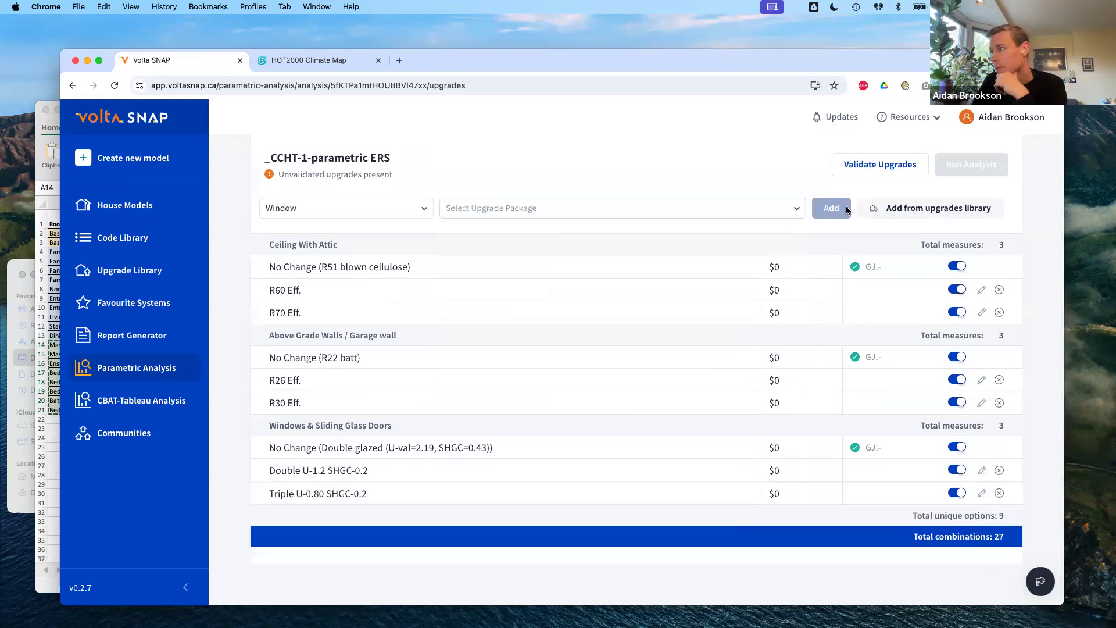
Validate the upgrades and check the energy savings calculated for the R60 Eff. ceiling package.
click(868, 165)
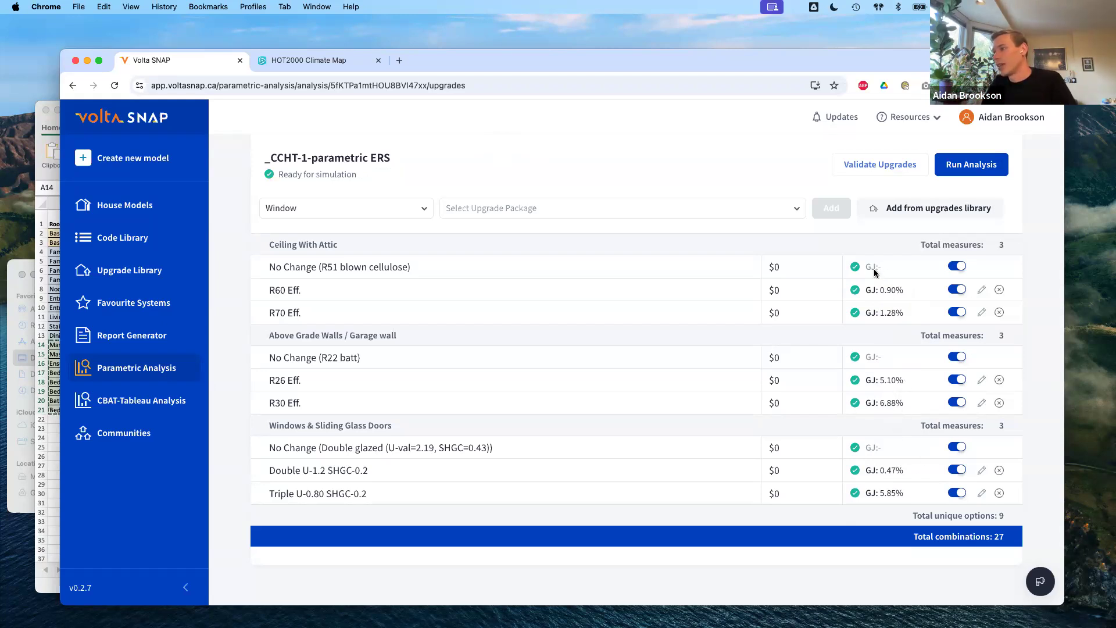
drag(891, 291, 880, 291)
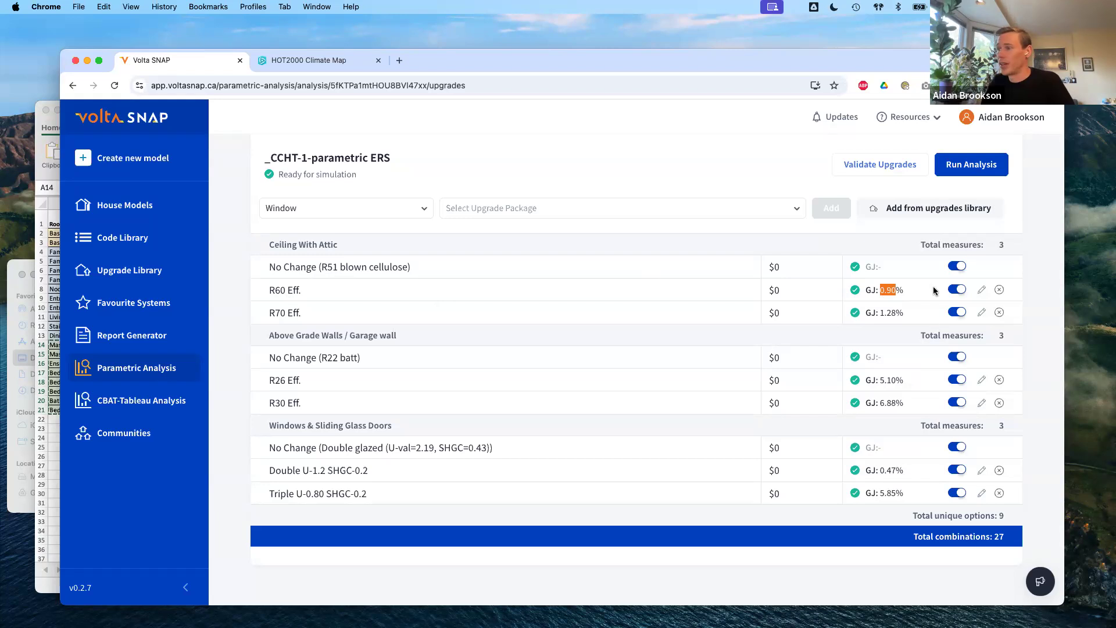
Exclude the R60 Eff. ceiling package from the upgrade combinations, and include it again.
click(955, 290)
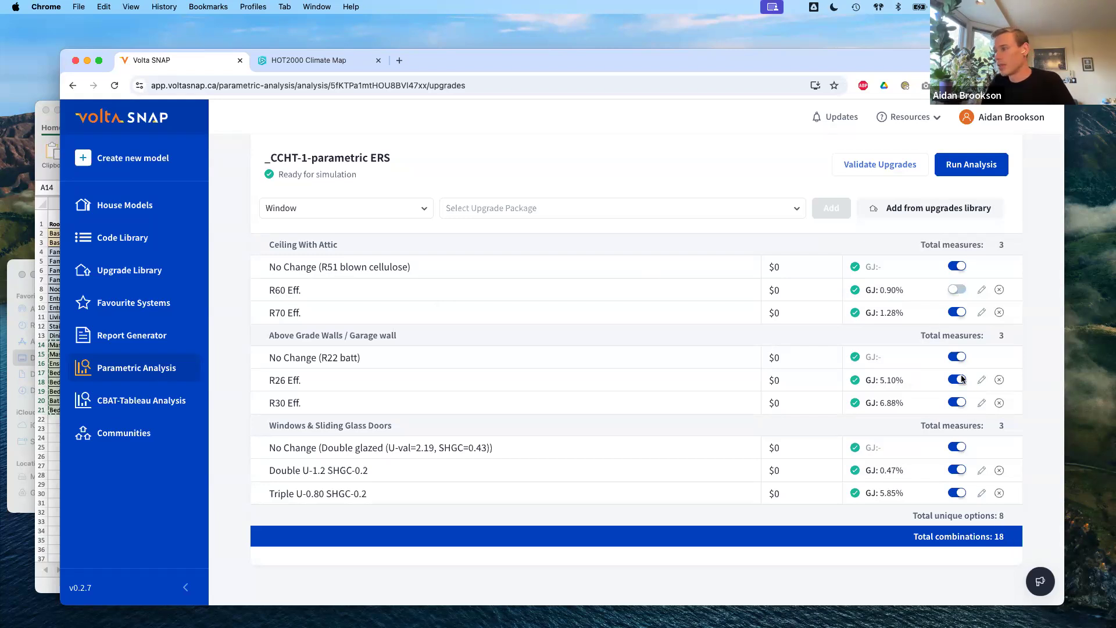
click(958, 290)
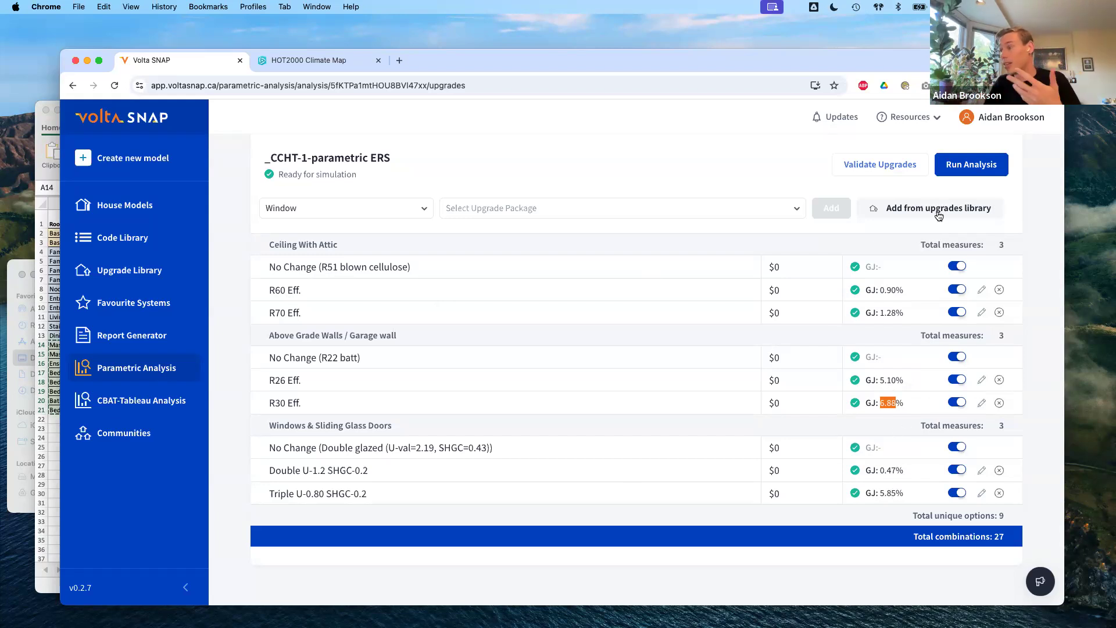
click(1035, 409)
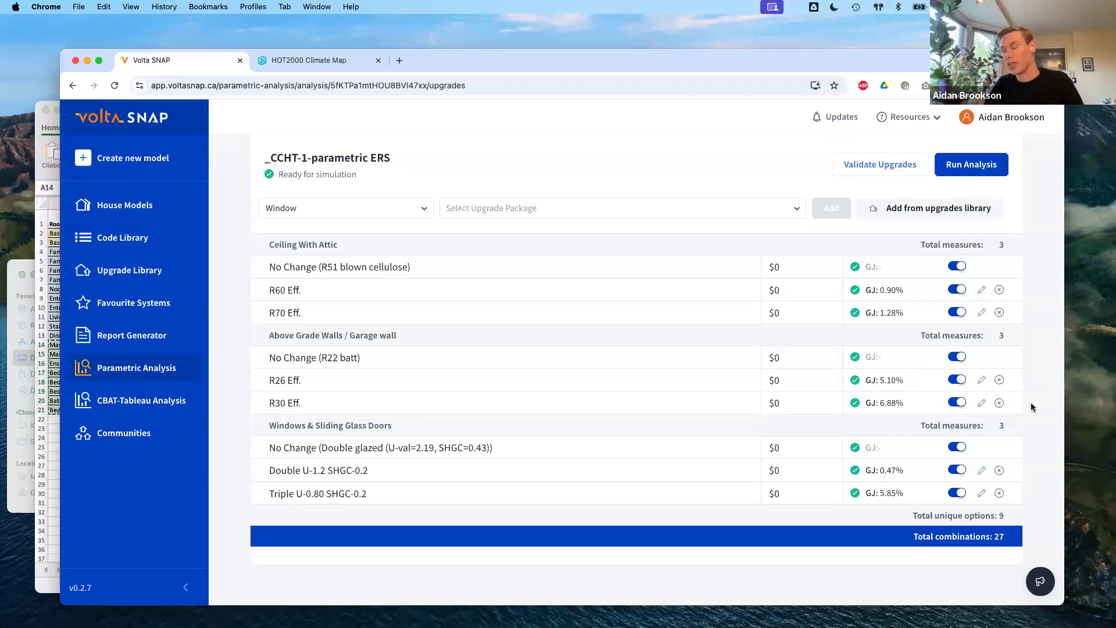
Run the parametric analysis on the active upgrades, reviewing the credits to be spent before proceeding.
click(988, 163)
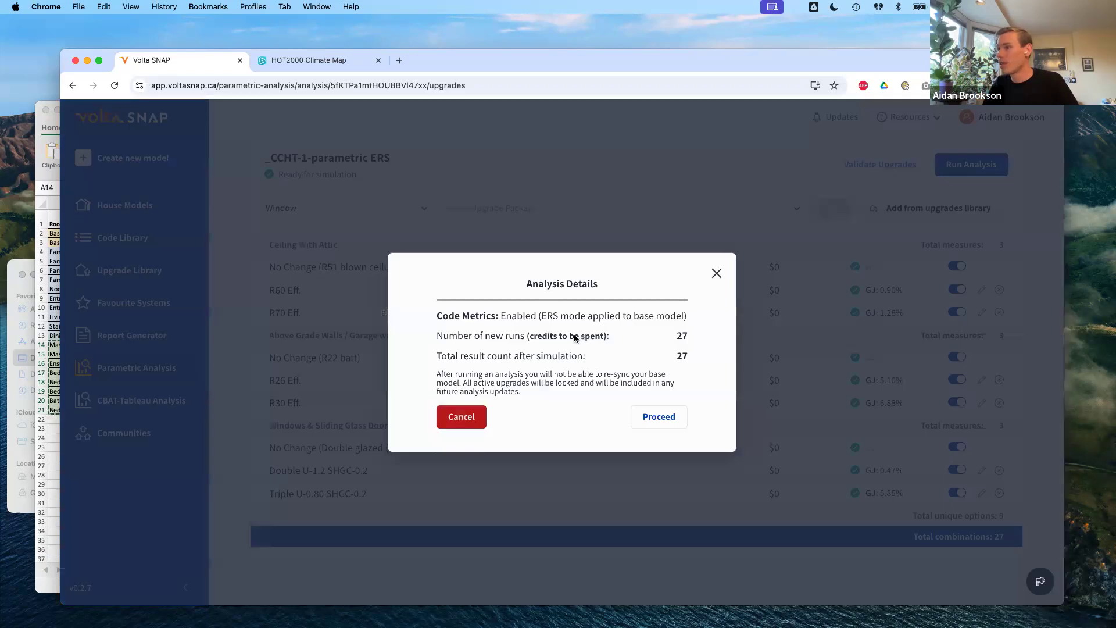
drag(595, 336, 693, 357)
click(679, 416)
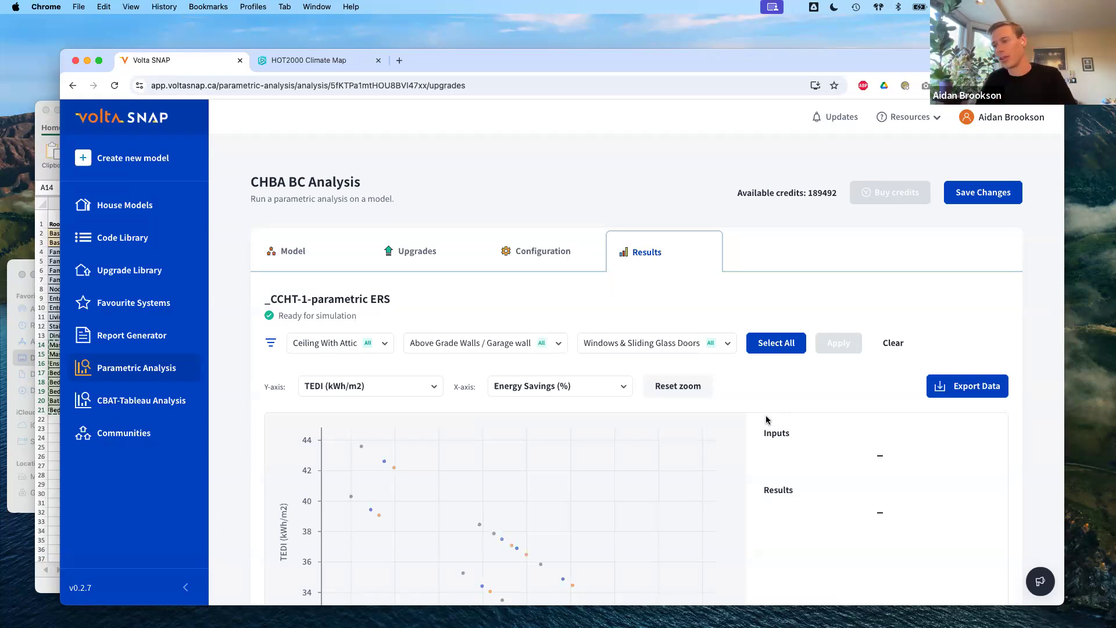
Examine the plot of TEDI against energy savings, its ceiling legend and the metrics offered for the Y-axis.
scroll(863, 407, down, 1)
scroll(863, 410, down, 4)
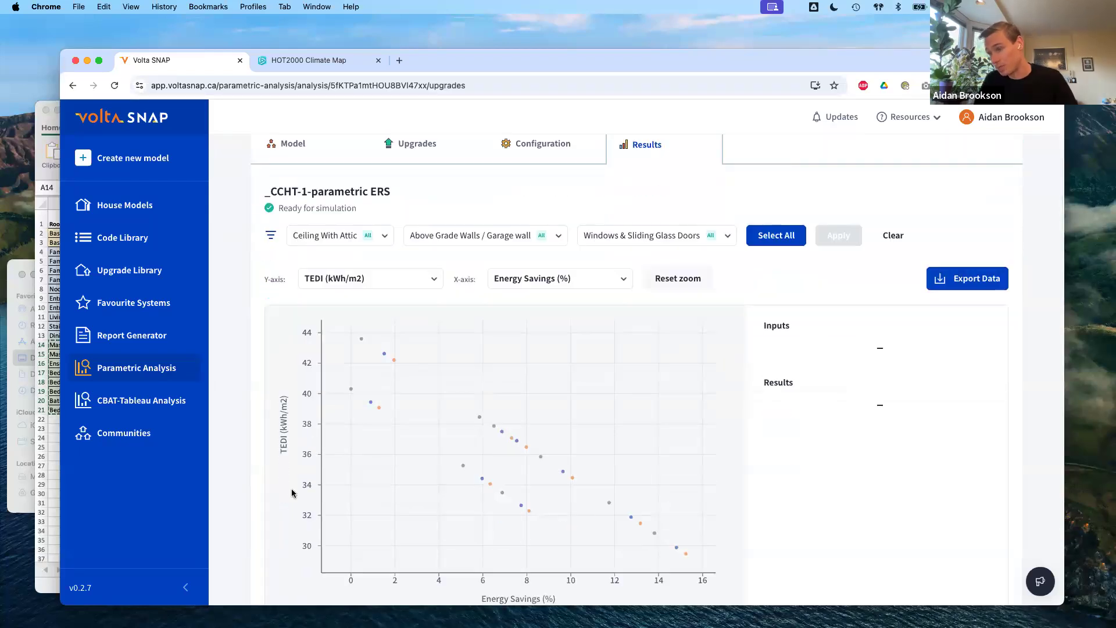
scroll(254, 500, down, 1)
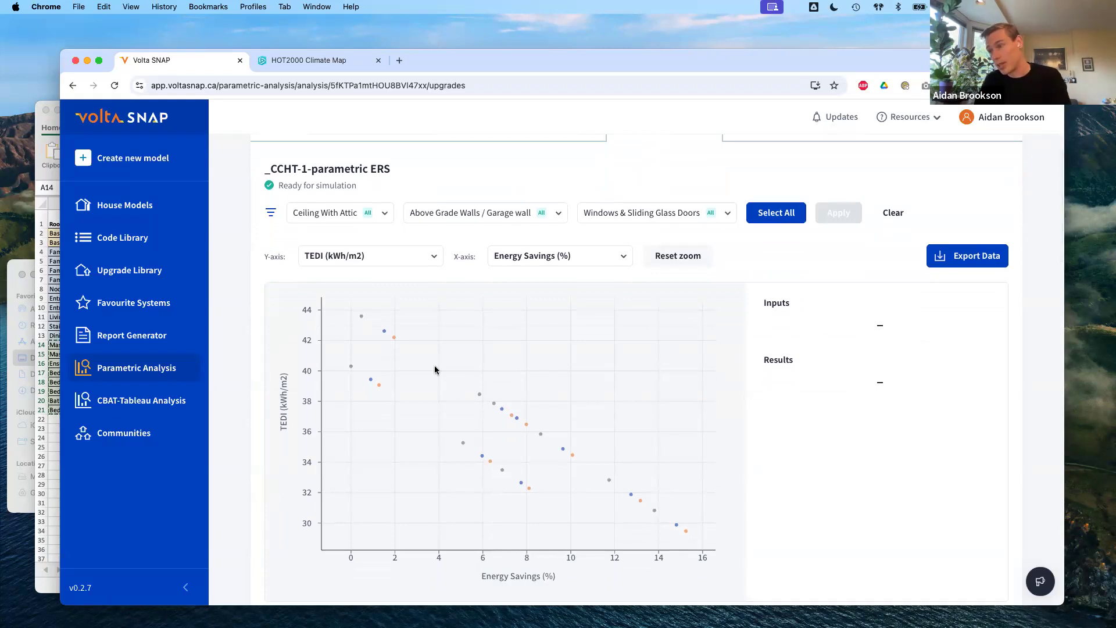
scroll(244, 414, down, 4)
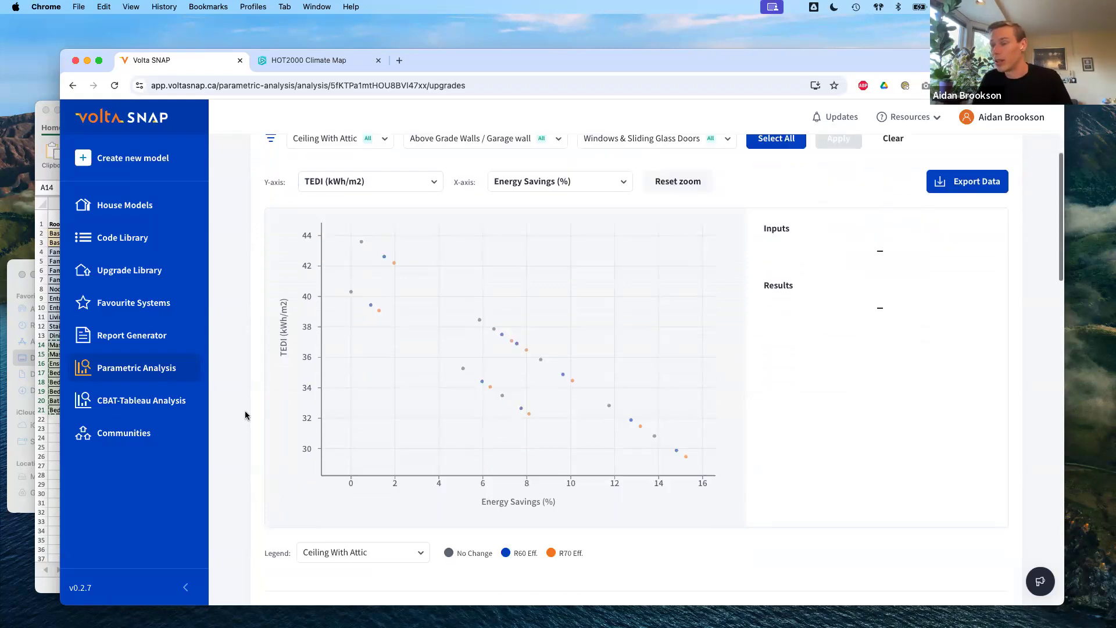
scroll(245, 414, up, 1)
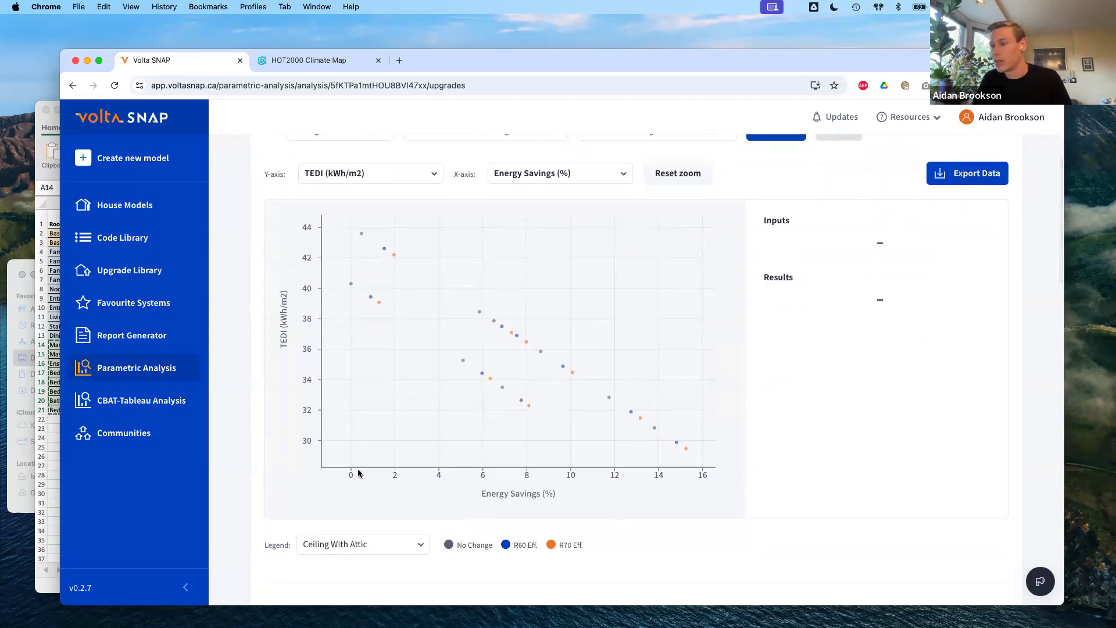
click(370, 173)
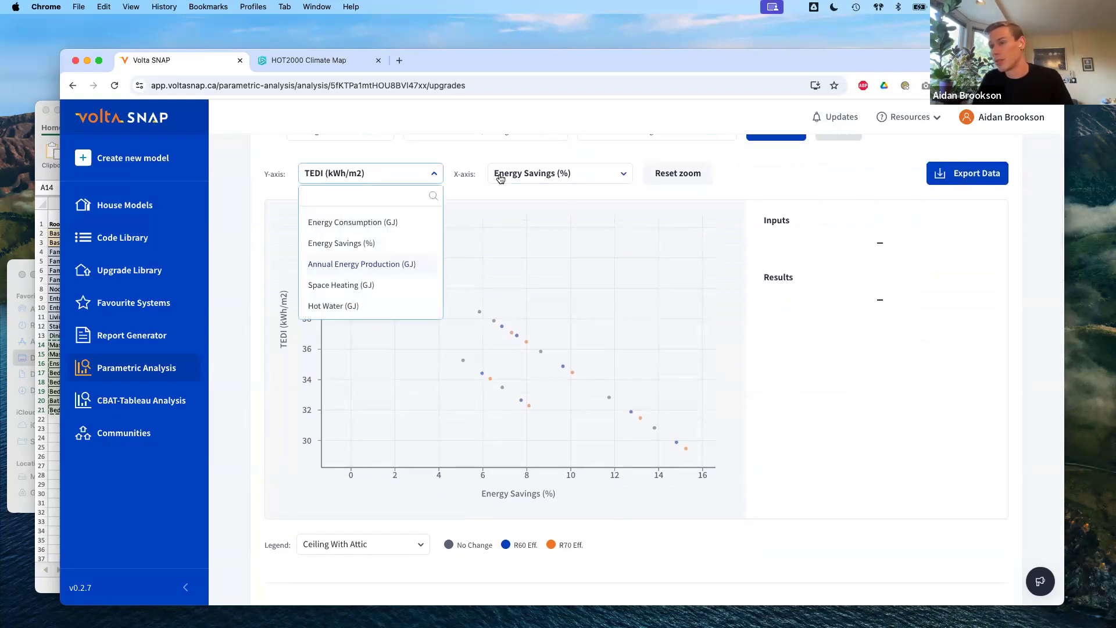
click(316, 322)
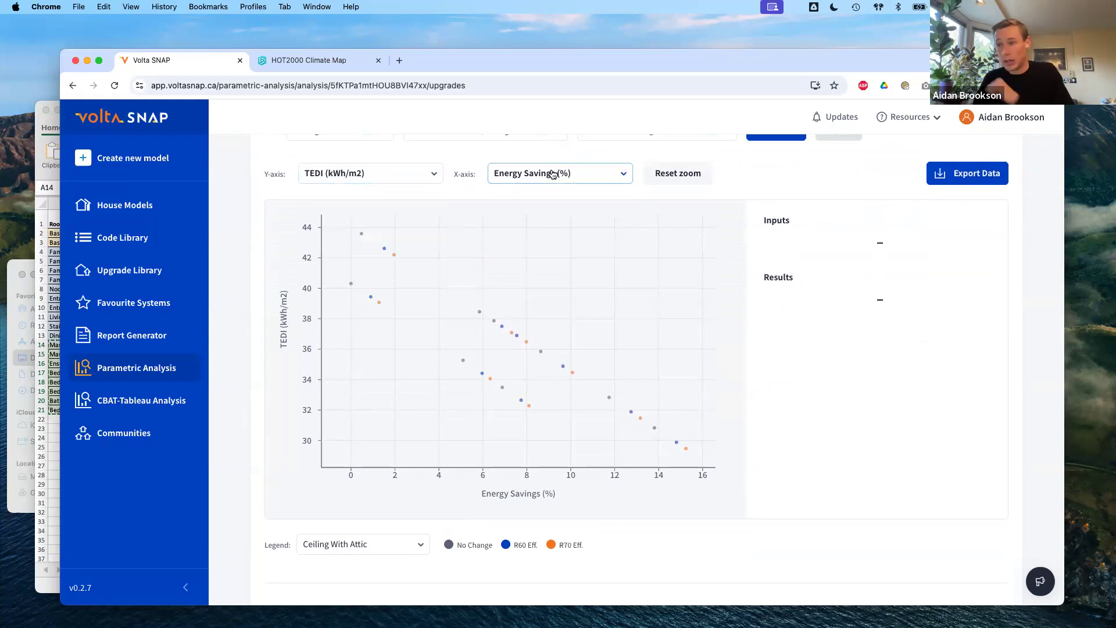
Set the results plot to Energy Performance Improvement - NBC (%) on the X-axis and Heat Loss Reduction - NBC (%) on the Y-axis.
click(552, 175)
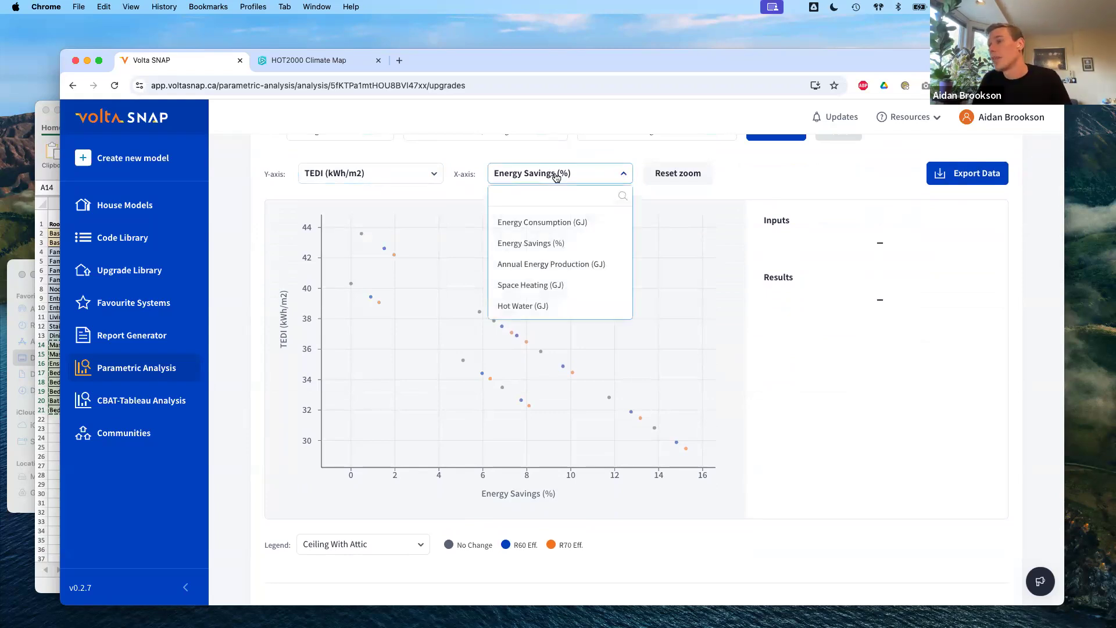
scroll(562, 285, down, 10)
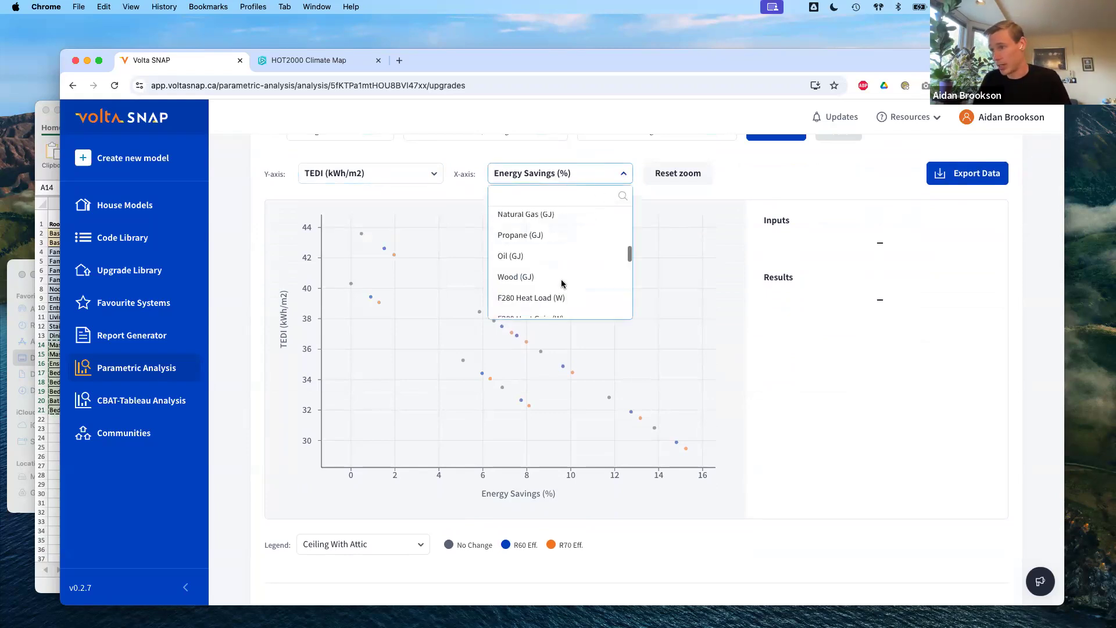
scroll(493, 285, up, 1)
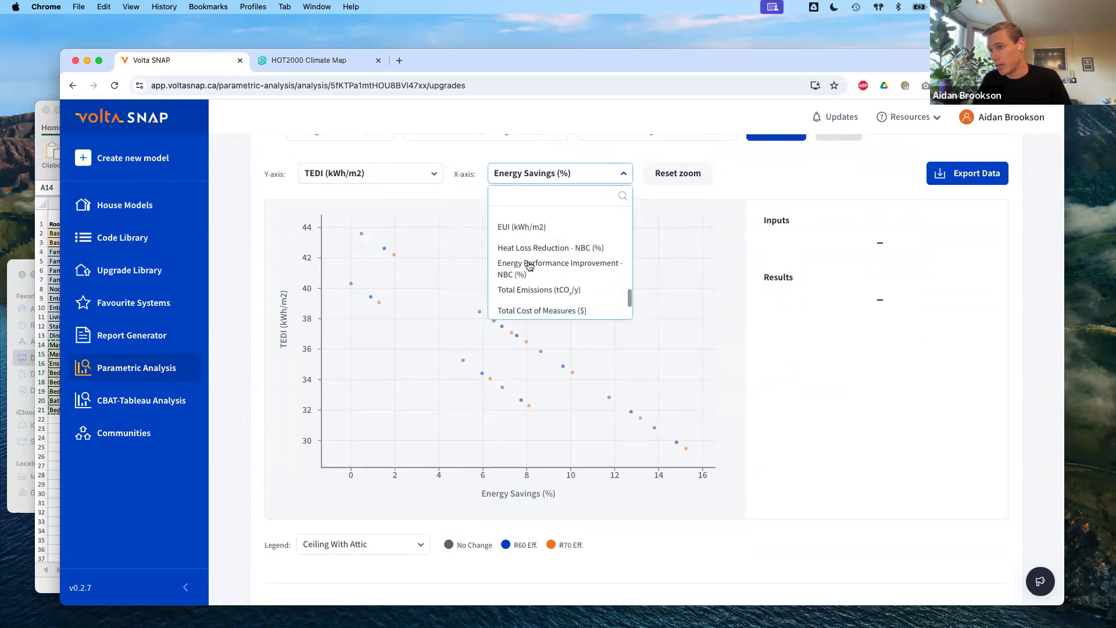
click(544, 273)
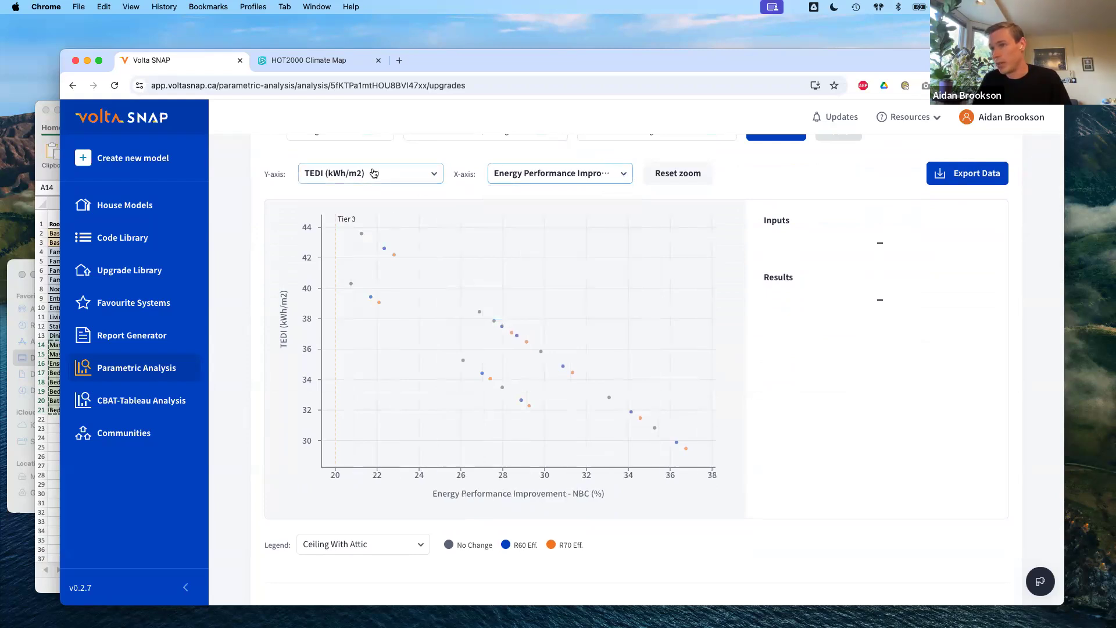
click(378, 174)
scroll(394, 286, down, 8)
scroll(391, 279, up, 1)
click(371, 250)
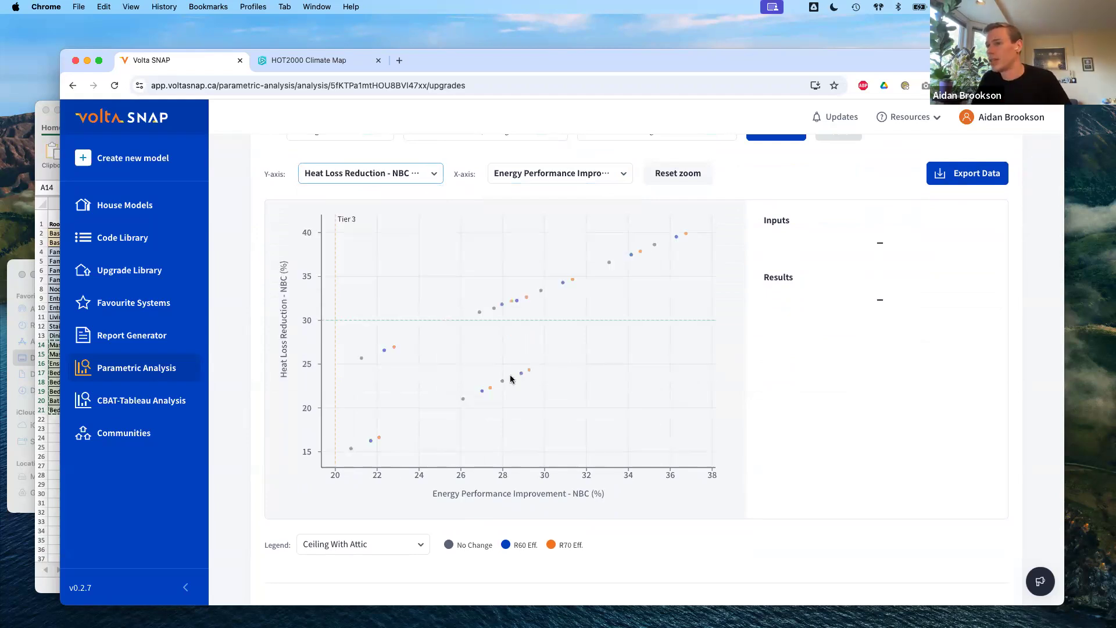
Pin the plotted result combining the R60 Eff. ceiling, R26 Eff. walls and Triple U-0.80 SHGC-0.2 windows.
scroll(510, 378, down, 8)
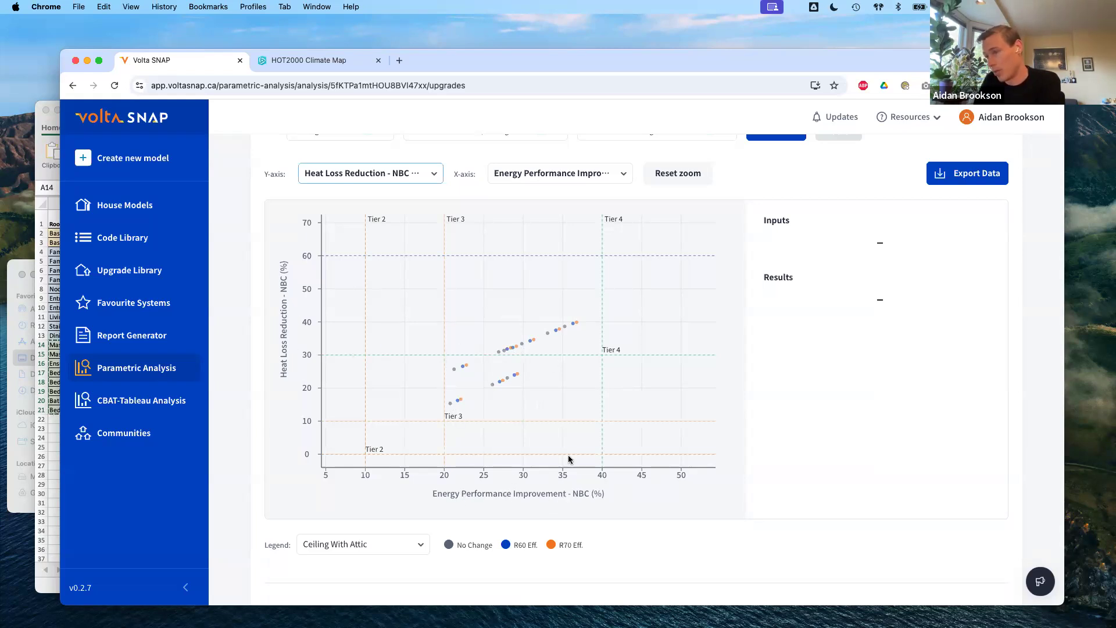
click(556, 331)
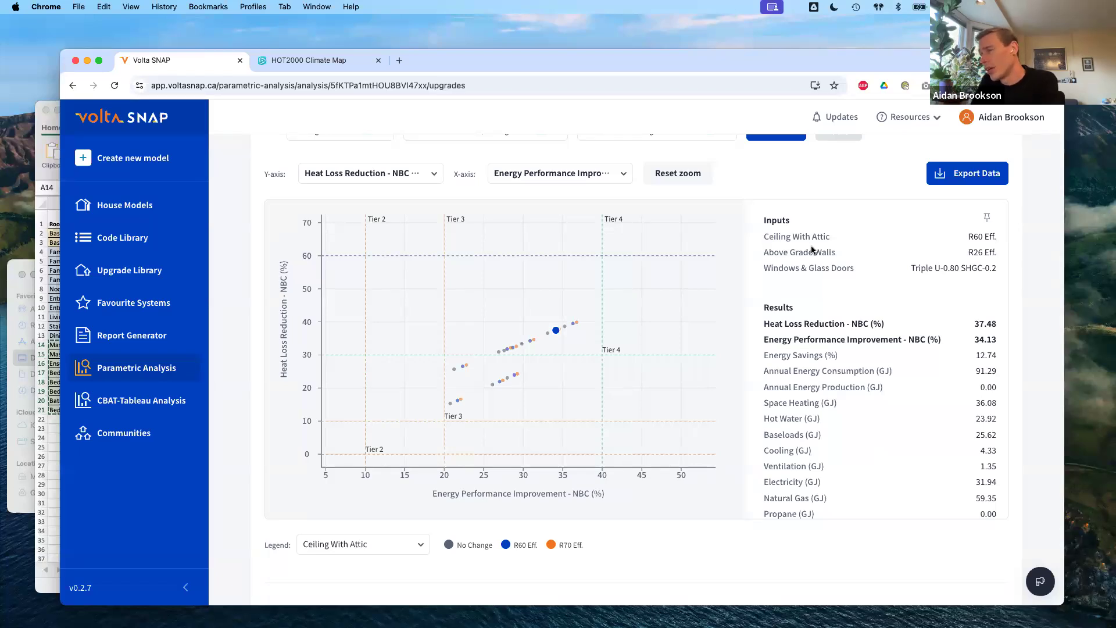
click(987, 217)
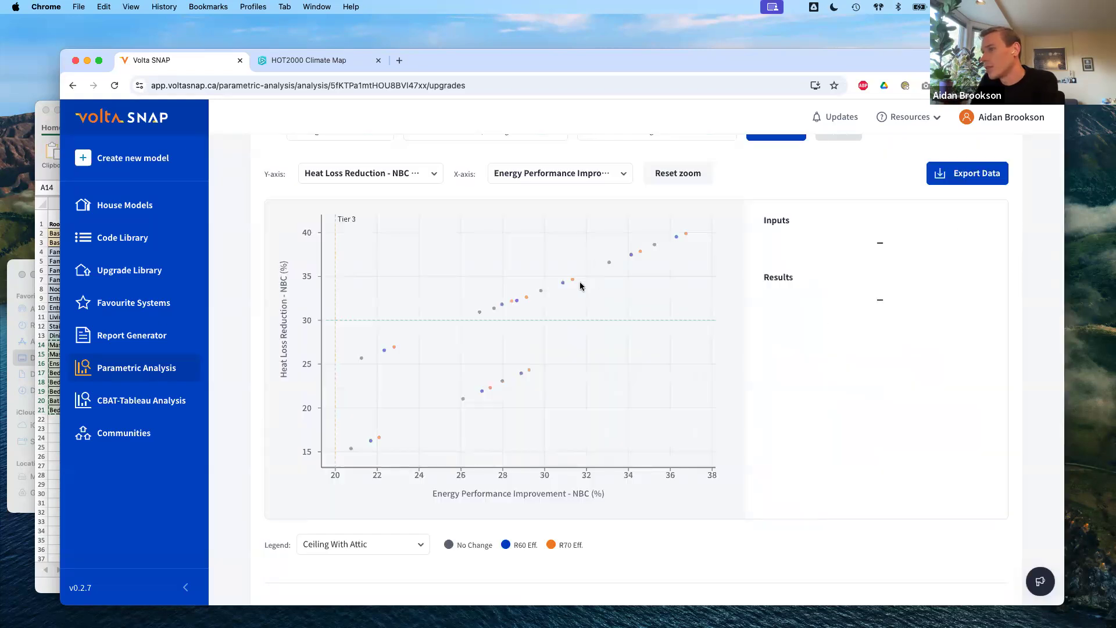
Compare the pinned option's house components and simulation results with those of the base model.
scroll(930, 349, down, 5)
scroll(668, 540, down, 4)
scroll(669, 408, down, 5)
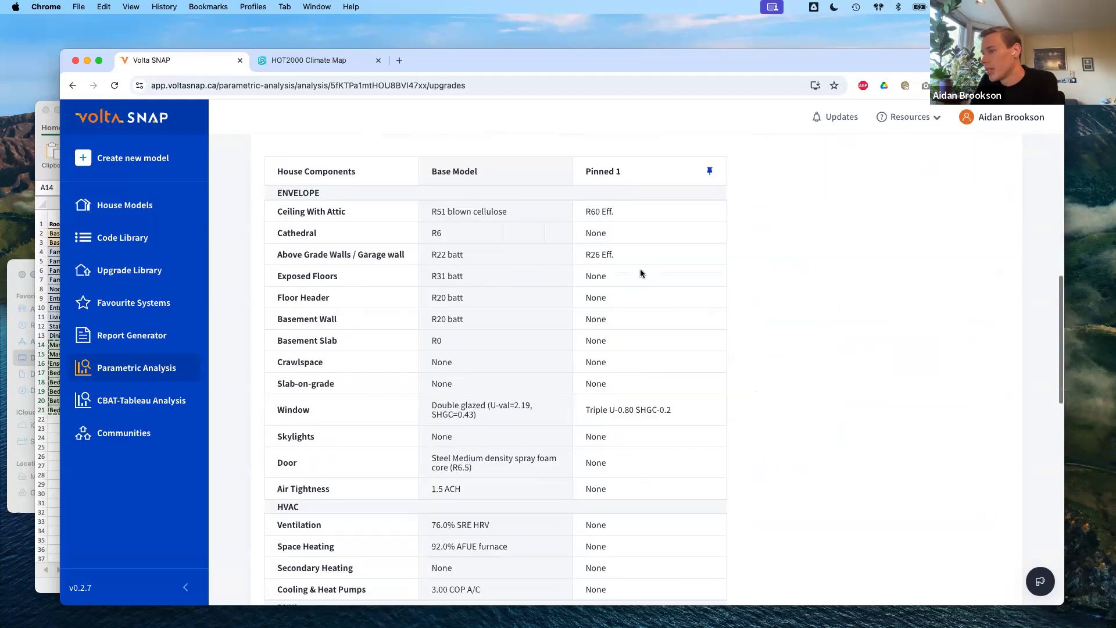
scroll(662, 495, down, 7)
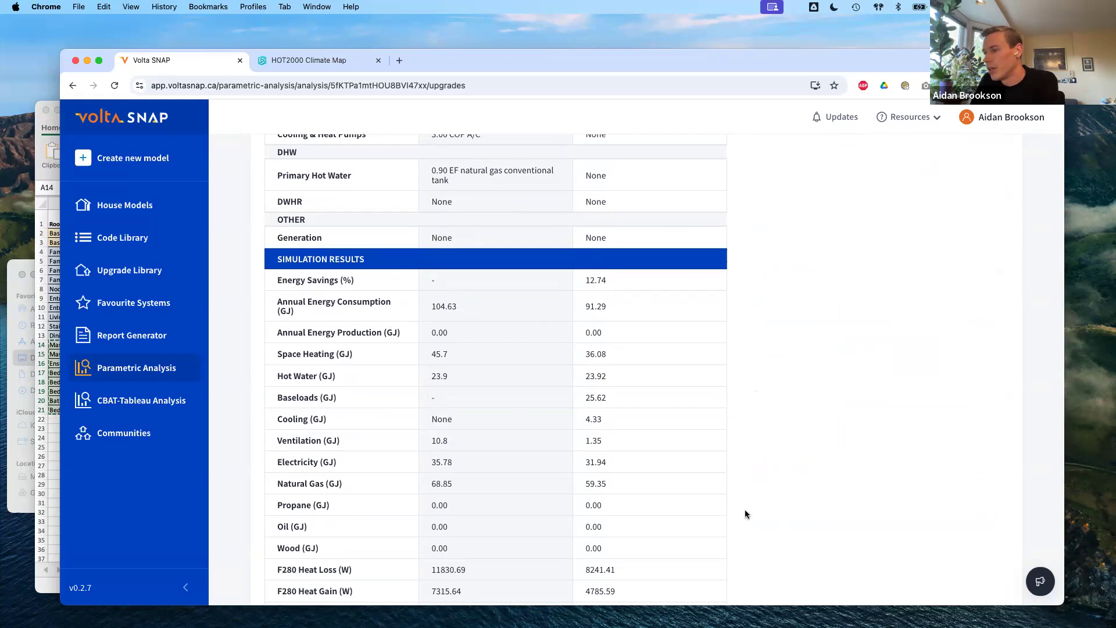
Set the Ceiling With Attic upgrade costs to $2000 for R60 Eff. and $2200 for R70 Eff.
scroll(721, 509, up, 15)
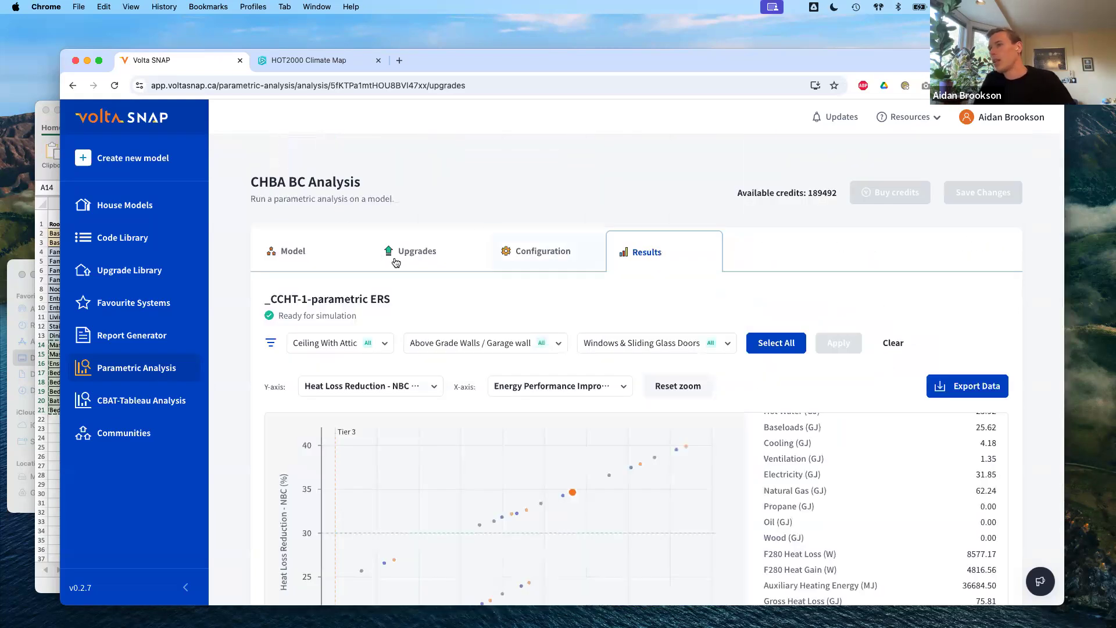
click(435, 256)
scroll(797, 428, down, 1)
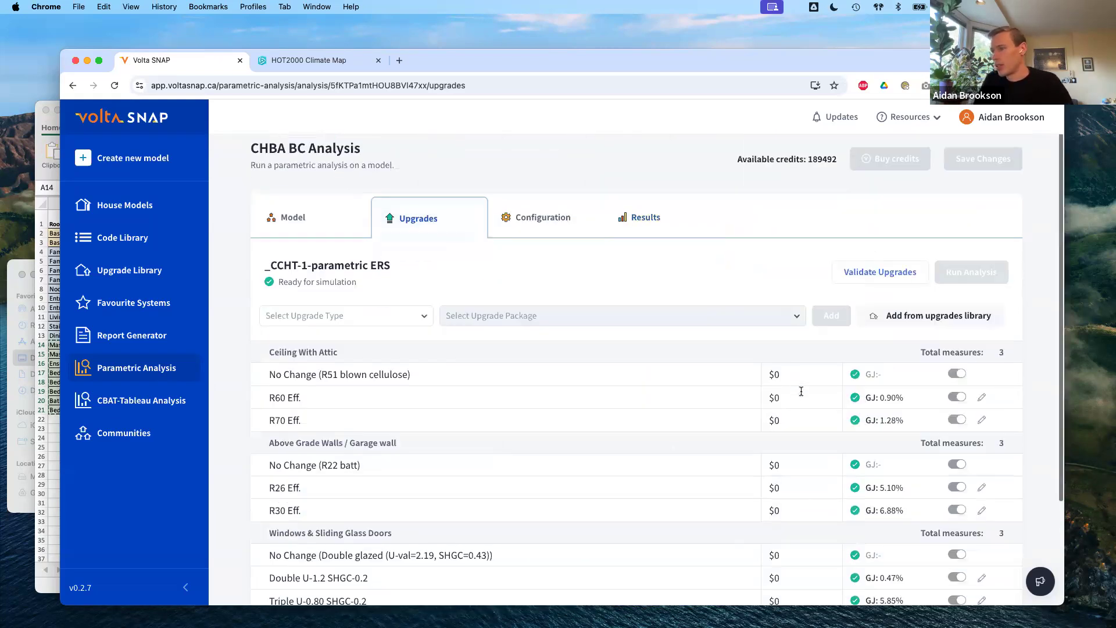
click(802, 396)
text(2000)
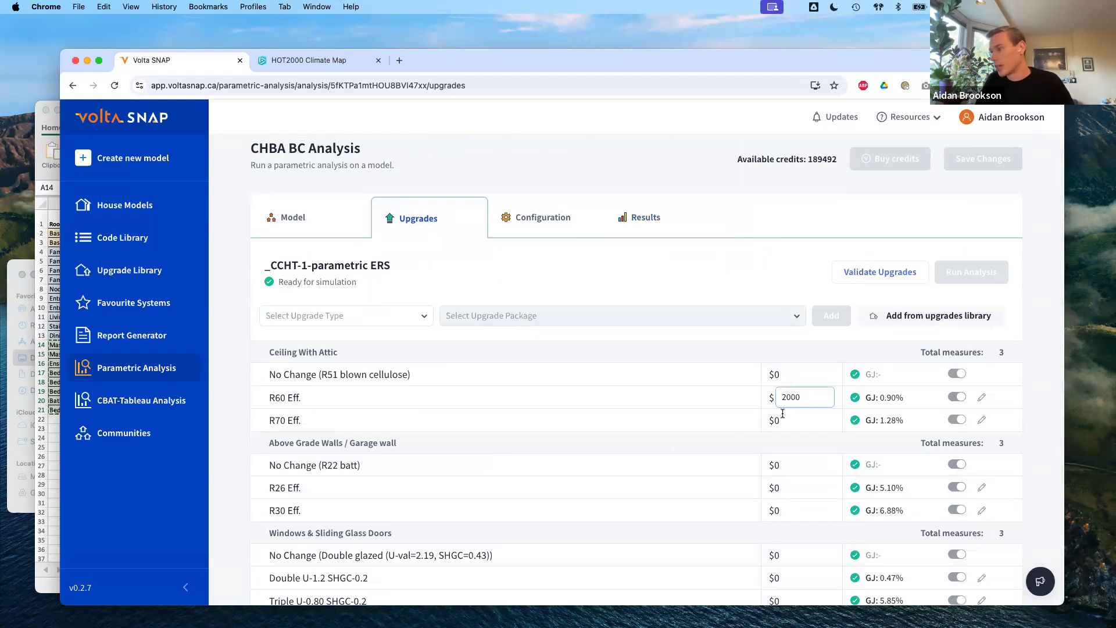
click(783, 416)
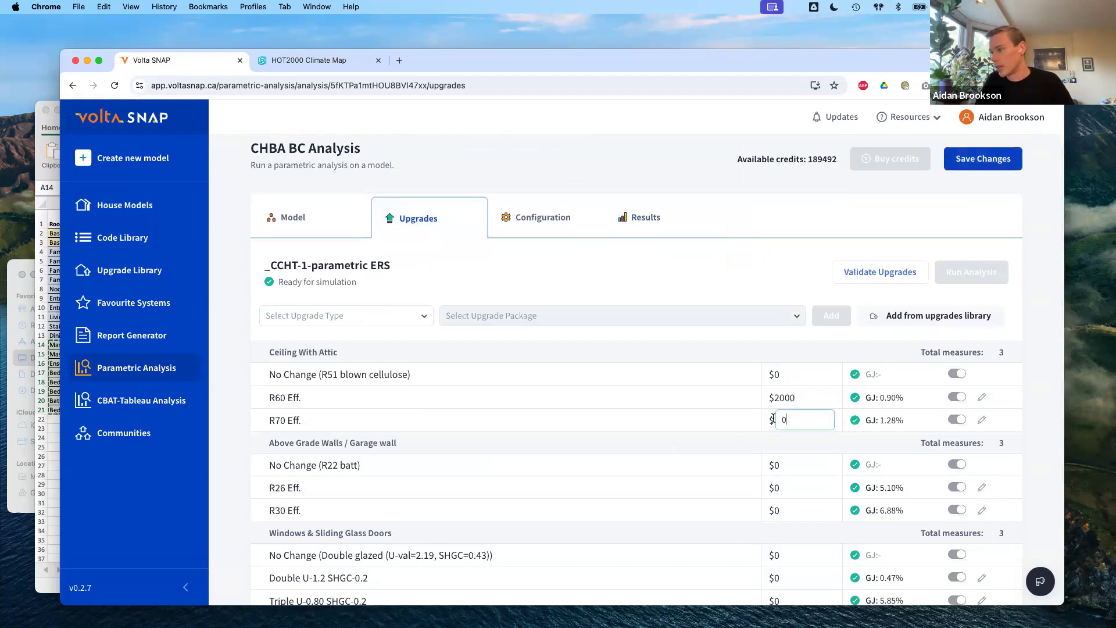
Set the Above Grade Walls / Garage wall upgrade costs to $40000 for R26 Eff. and $45000 for R30 Eff.
click(768, 486)
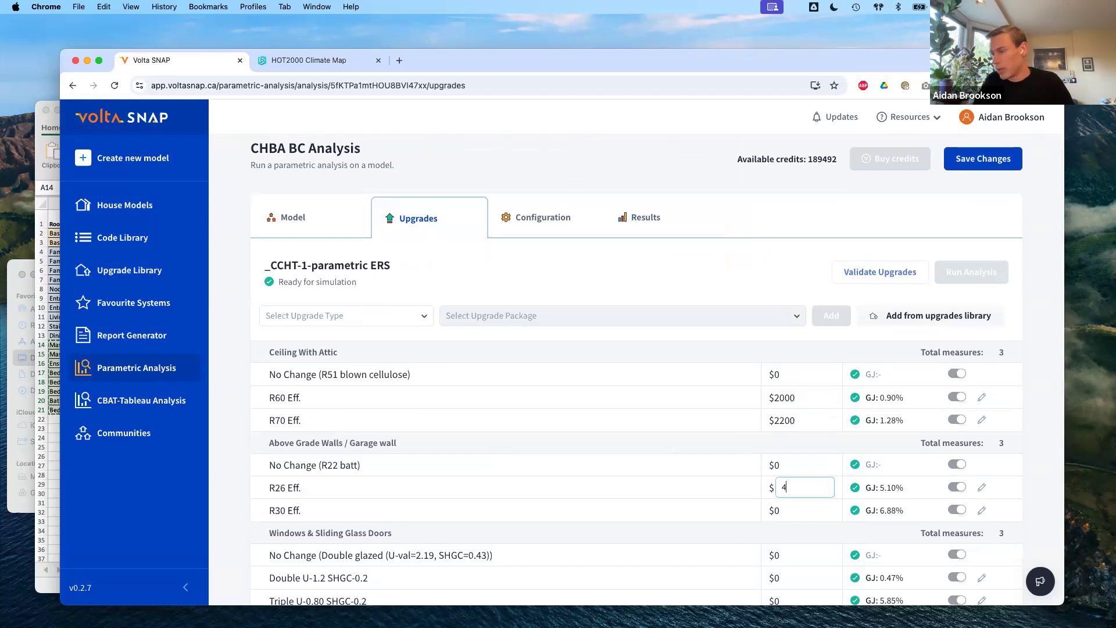
click(757, 510)
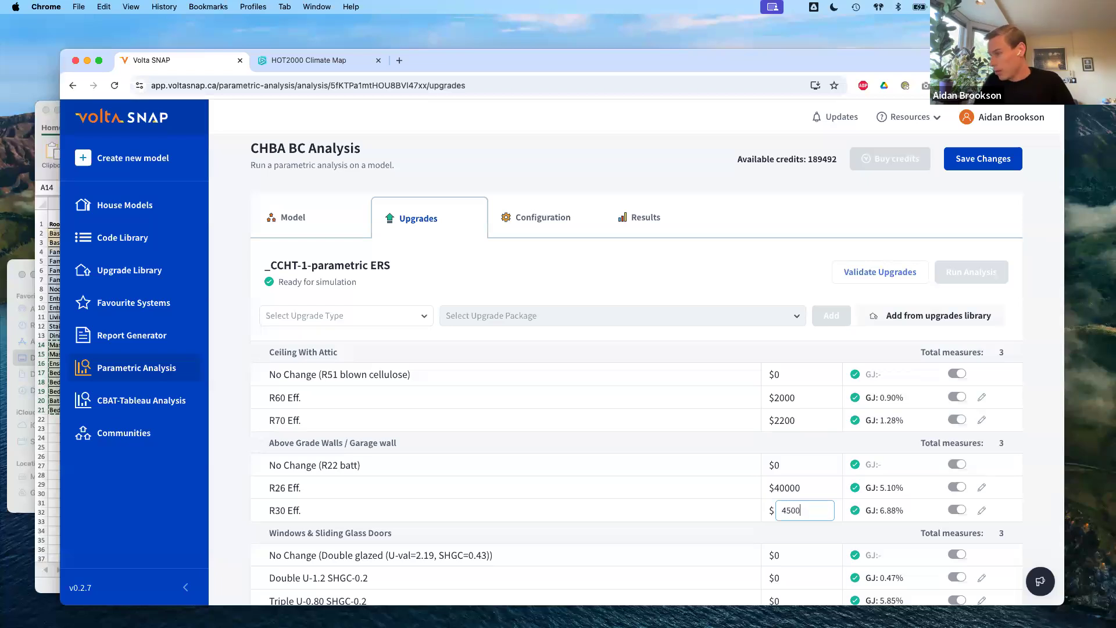
click(708, 523)
Set the window upgrade costs to $21000 for Double U-1.2 SHGC-0.2 and $25000 for Triple U-0.80 SHGC-0.2.
scroll(801, 445, down, 3)
click(771, 442)
text(21000)
click(802, 460)
click(707, 484)
Save the upgrade costs and recalculate the cost metrics for the analysis results.
scroll(713, 489, up, 3)
click(1001, 192)
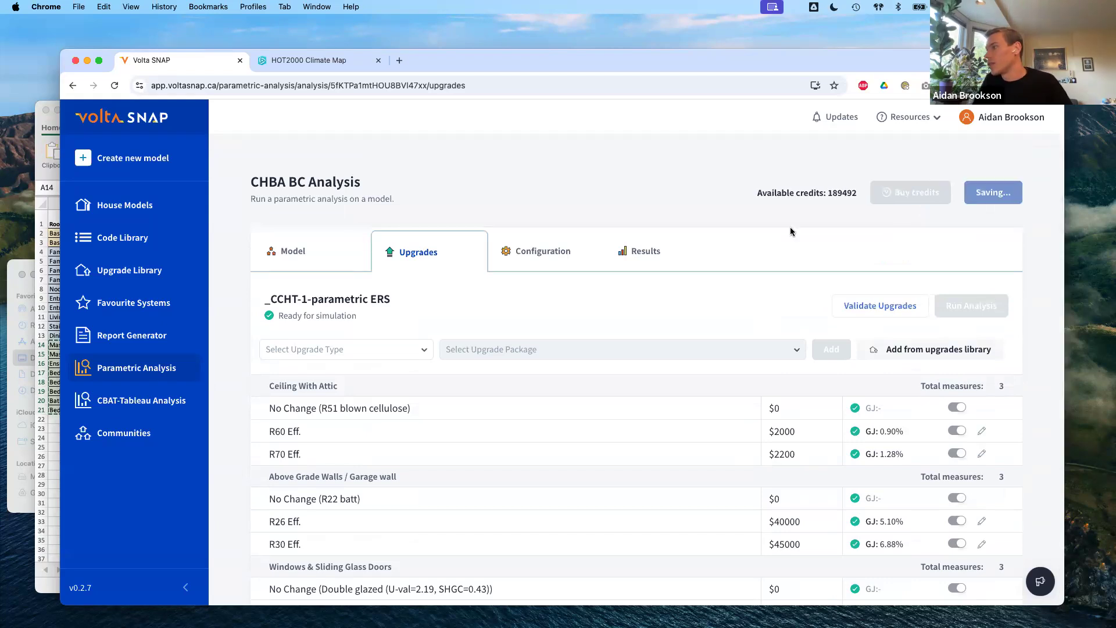
click(652, 252)
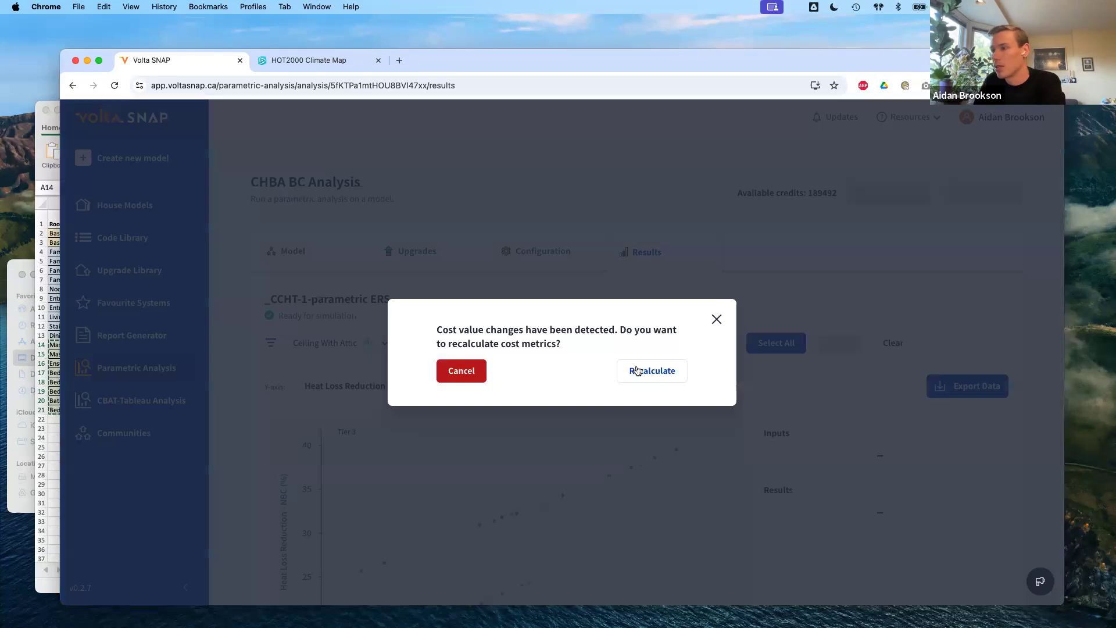
click(637, 370)
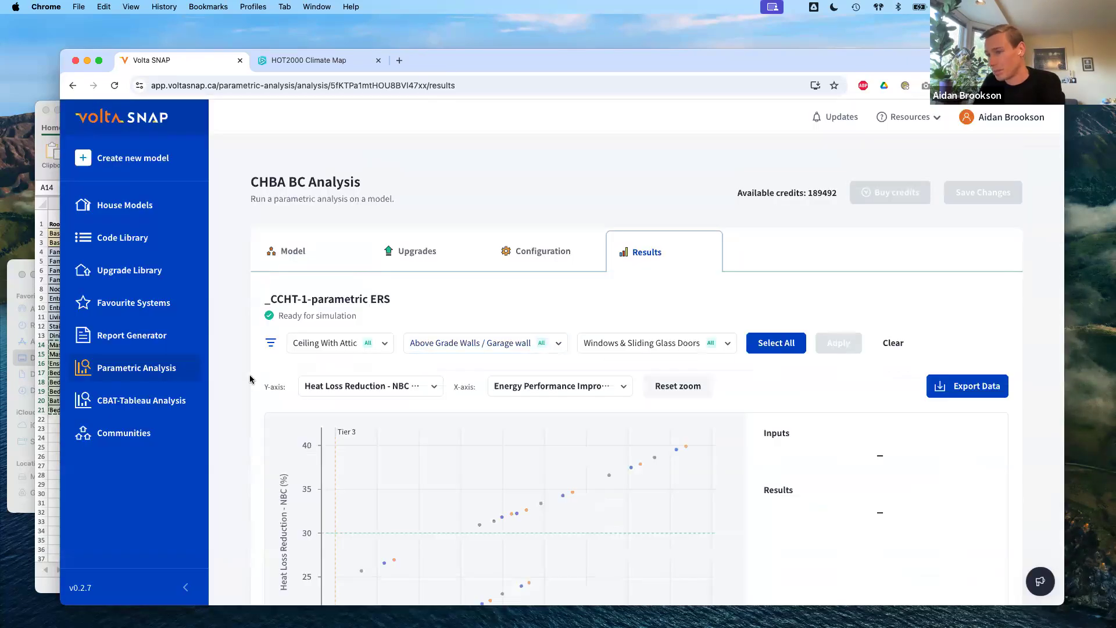
Set the Y-axis of the results plot to Total Cost of Measures ($).
scroll(249, 376, down, 5)
scroll(267, 357, up, 2)
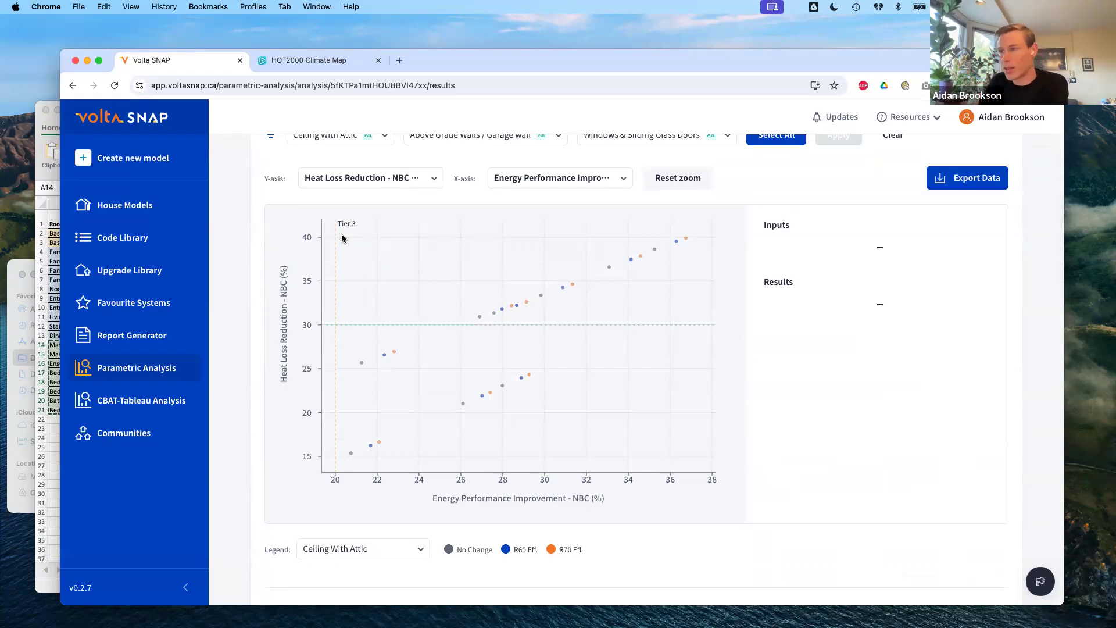
click(375, 177)
scroll(367, 262, down, 6)
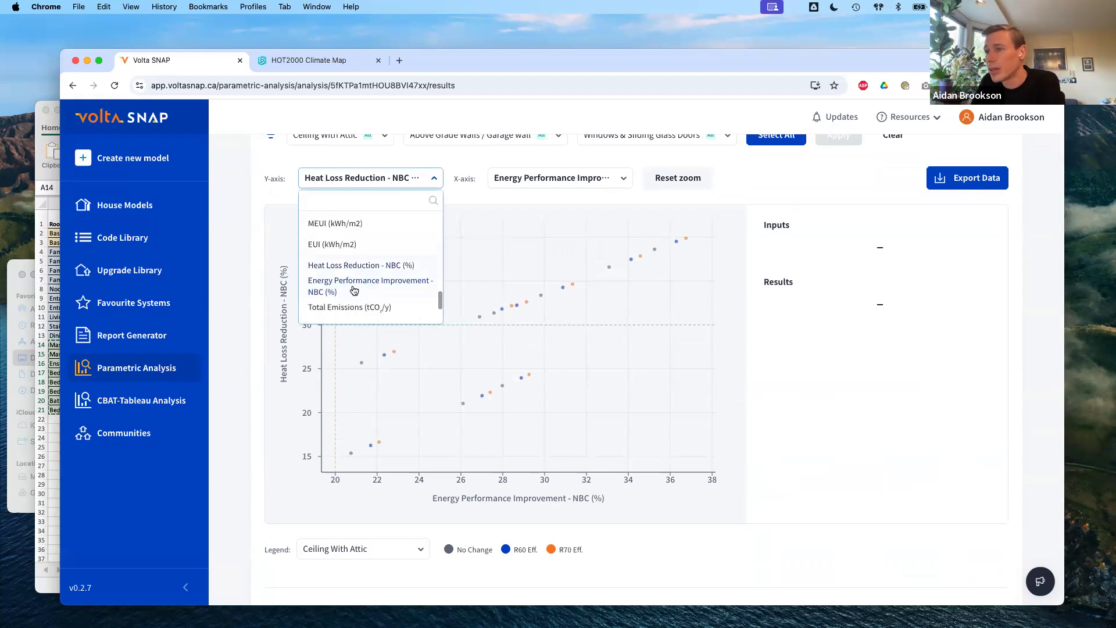
scroll(350, 301, down, 3)
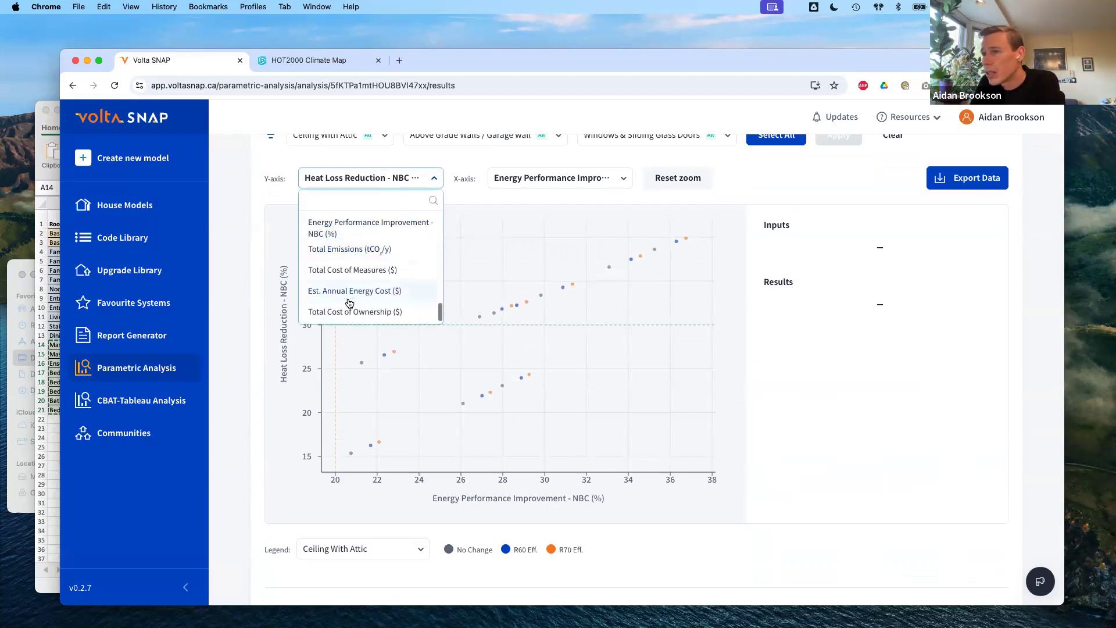
click(366, 270)
Set the X-axis of the results plot to Energy Savings (%) and view the resulting cost plot.
click(568, 179)
scroll(545, 269, down, 3)
scroll(545, 269, up, 3)
click(529, 255)
scroll(429, 419, down, 5)
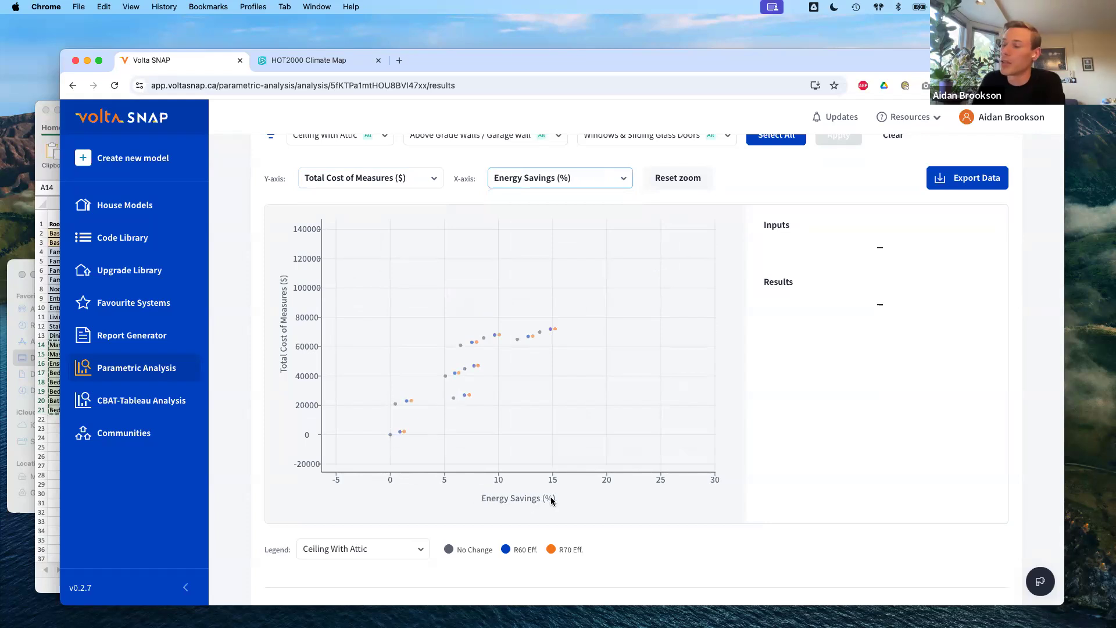
Plot Energy Performance Improvement - NBC (%) on the X-axis and select the point combining R60 Eff. ceiling with Triple U-0.80 SHGC-0.2 windows.
click(551, 179)
scroll(555, 258, down, 5)
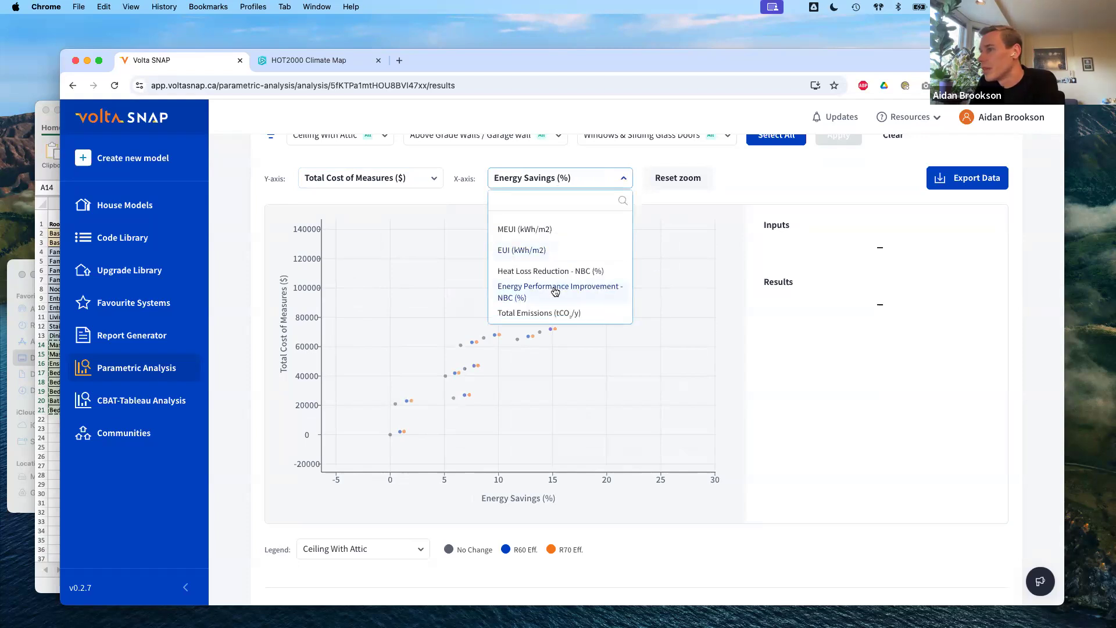
click(555, 292)
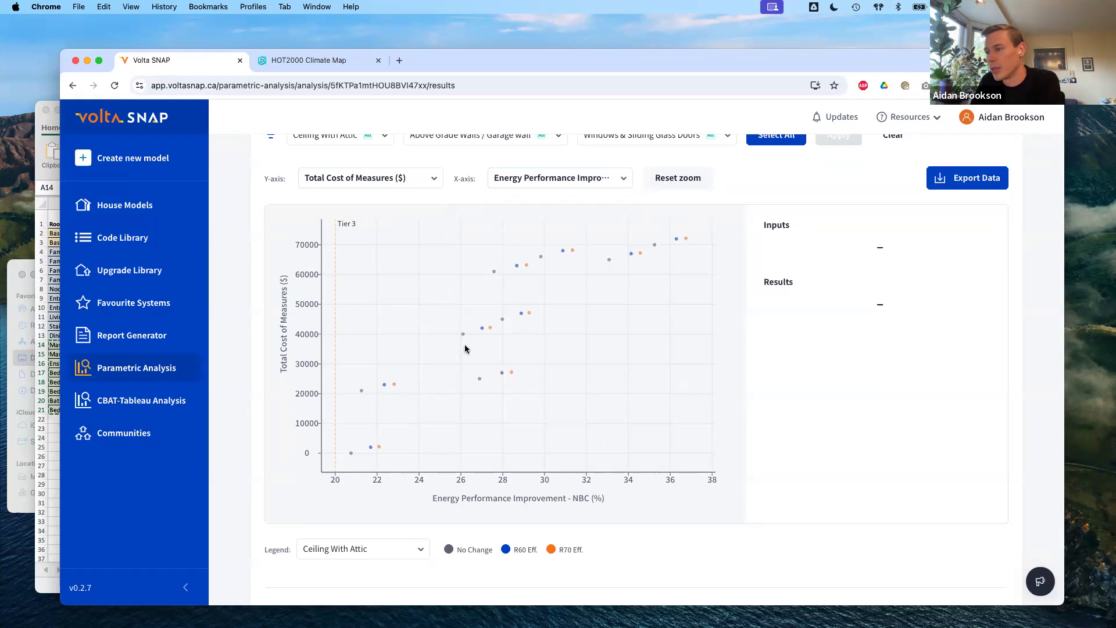
click(502, 373)
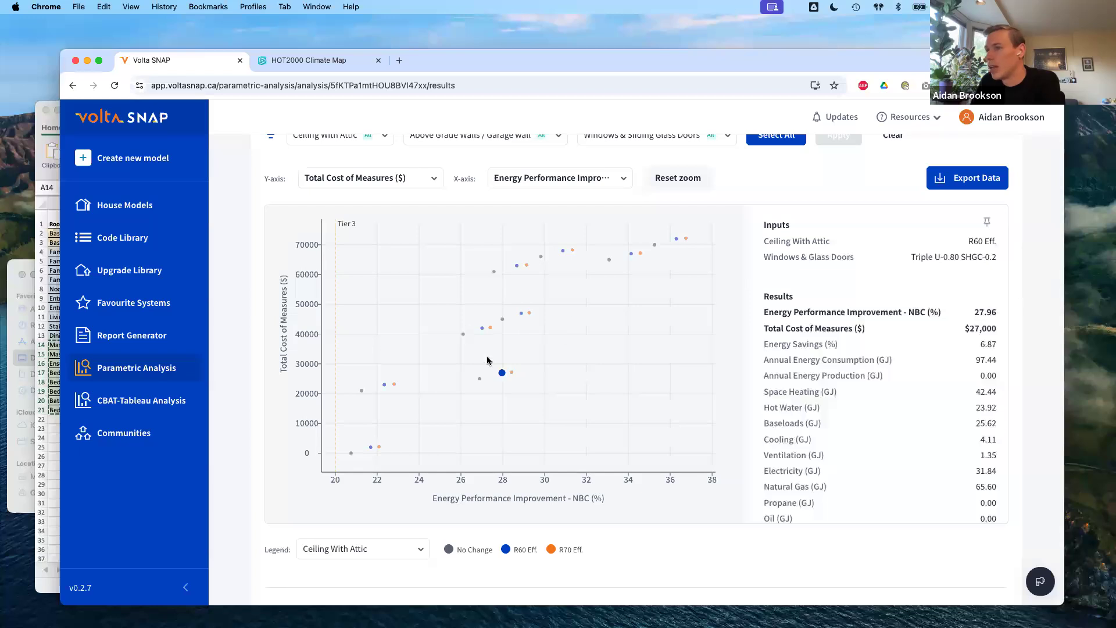
scroll(487, 361, down, 3)
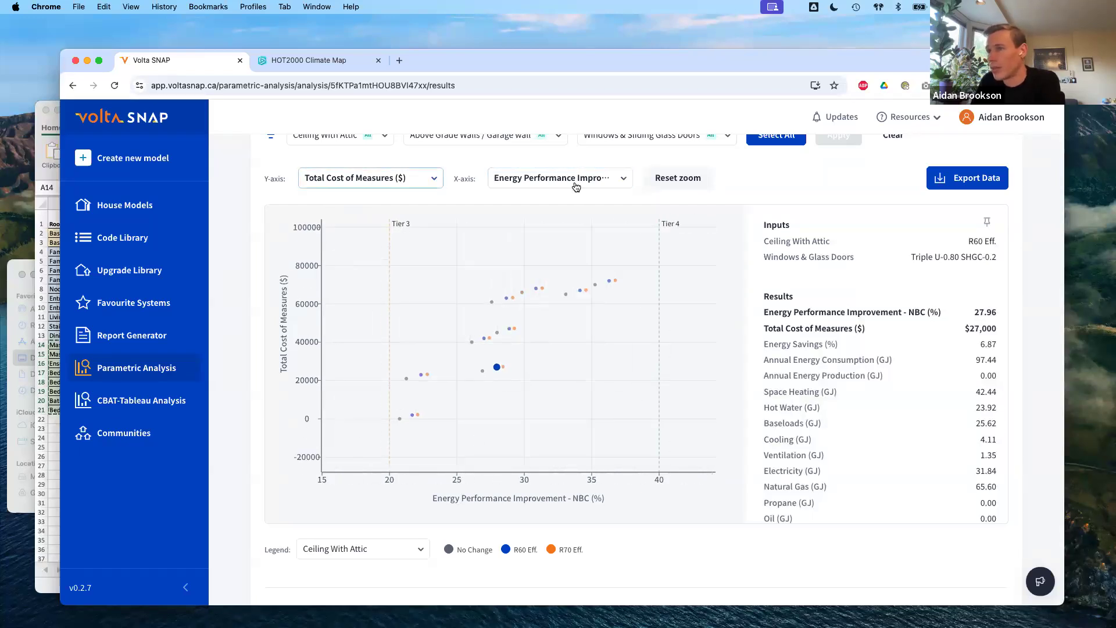
Plot Total Cost of Ownership ($) on the Y-axis with a time horizon of 25 years.
click(383, 179)
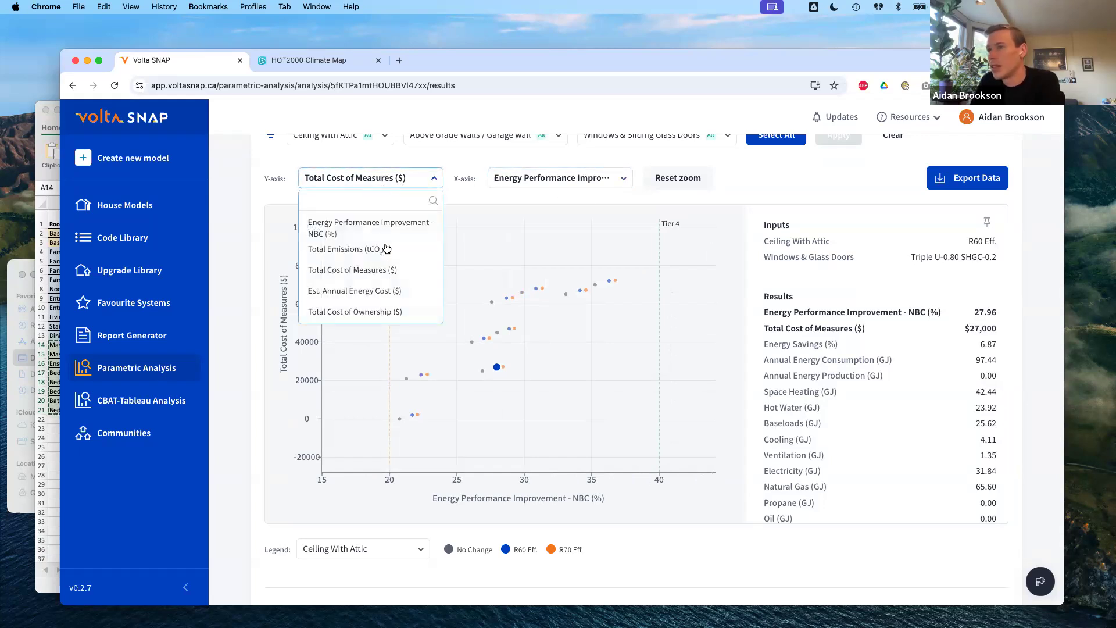
scroll(396, 267, down, 2)
click(350, 260)
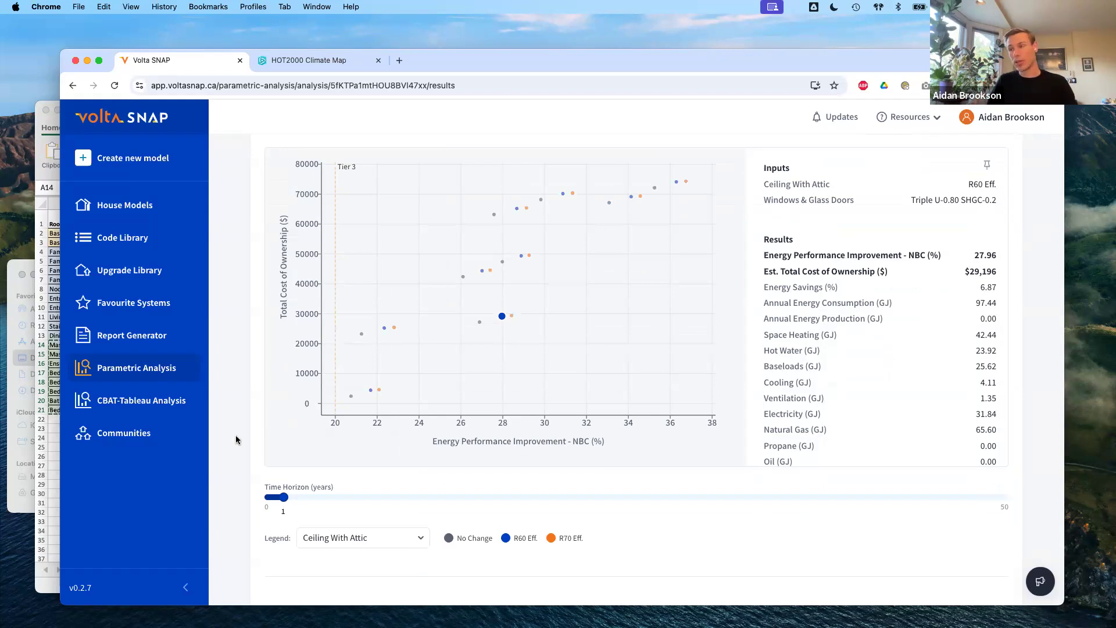
scroll(239, 436, up, 2)
drag(284, 560, 623, 557)
drag(446, 545, 636, 552)
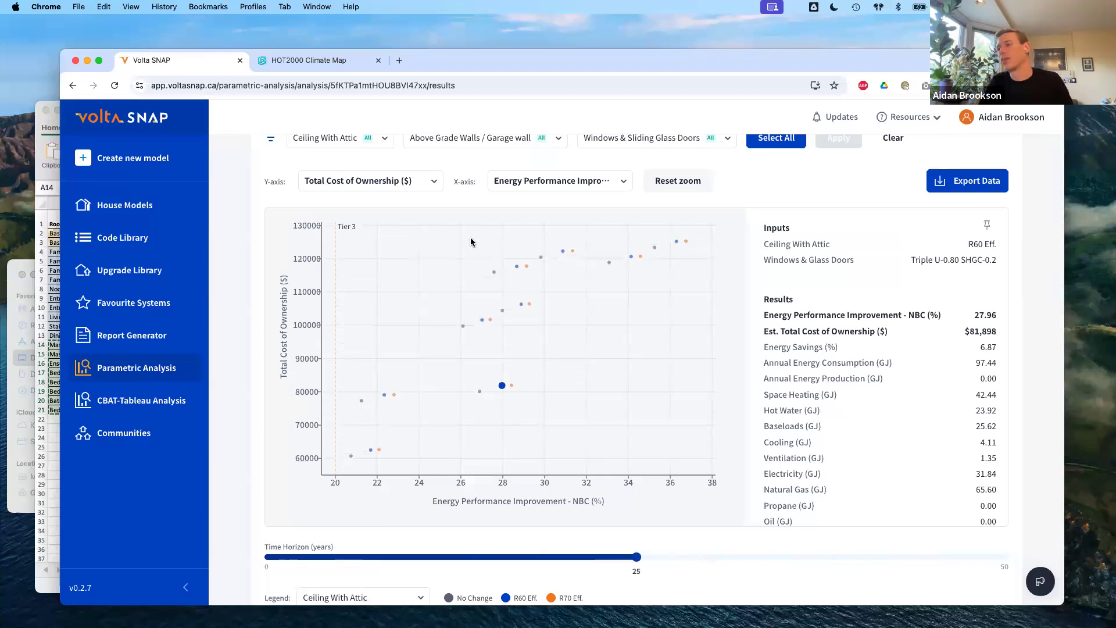
Review the analysis configuration's fuel prices and NIR 2025 emission factors for each fuel.
scroll(610, 221, up, 4)
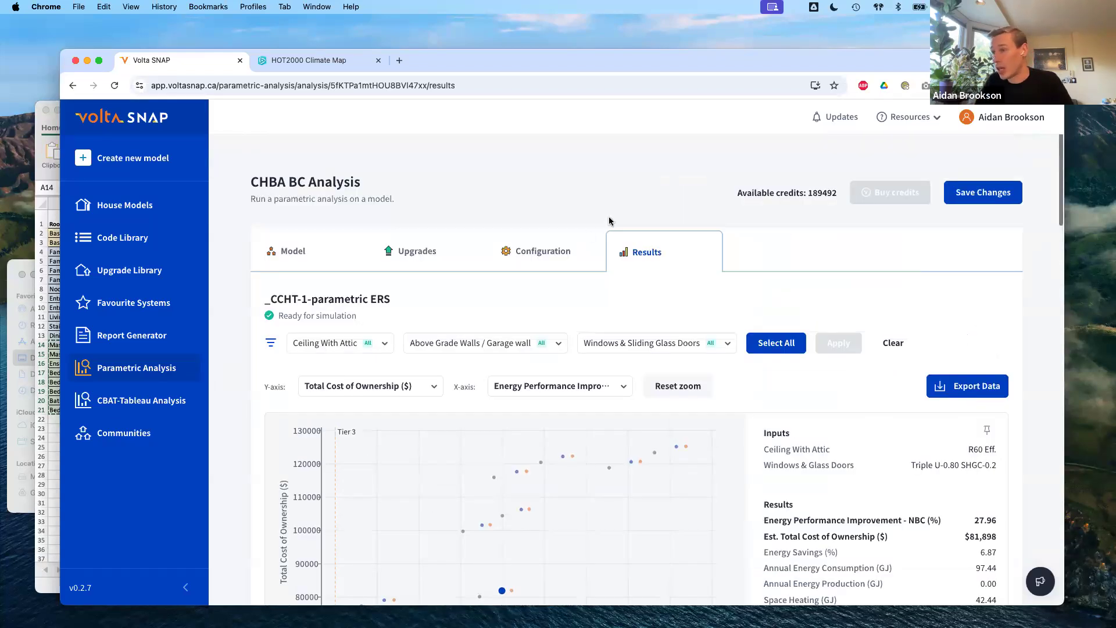
click(567, 254)
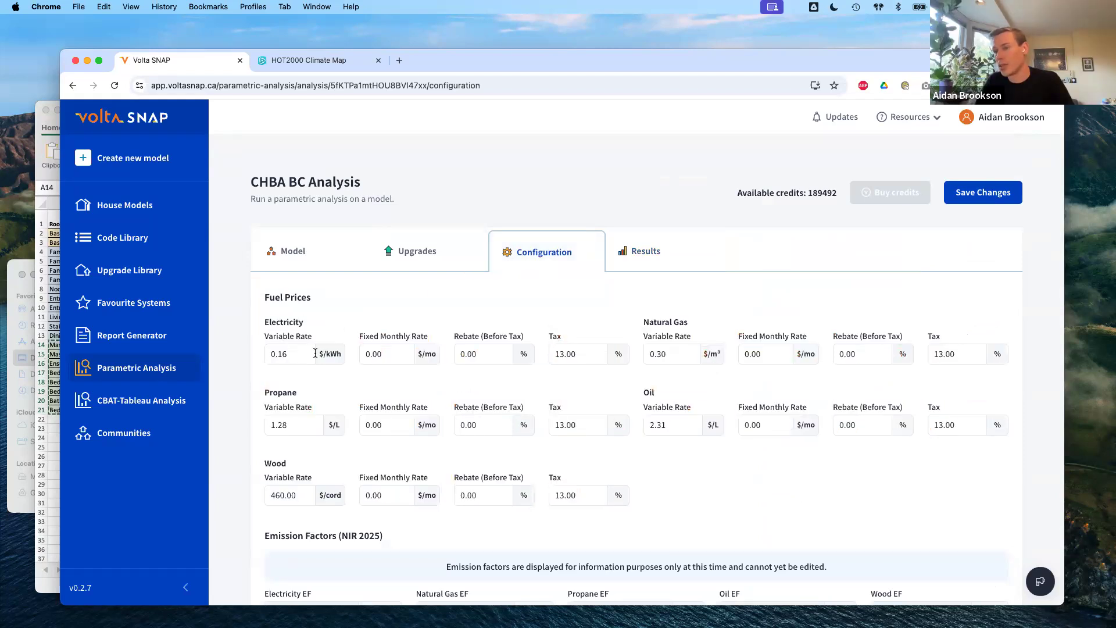
scroll(484, 444, down, 1)
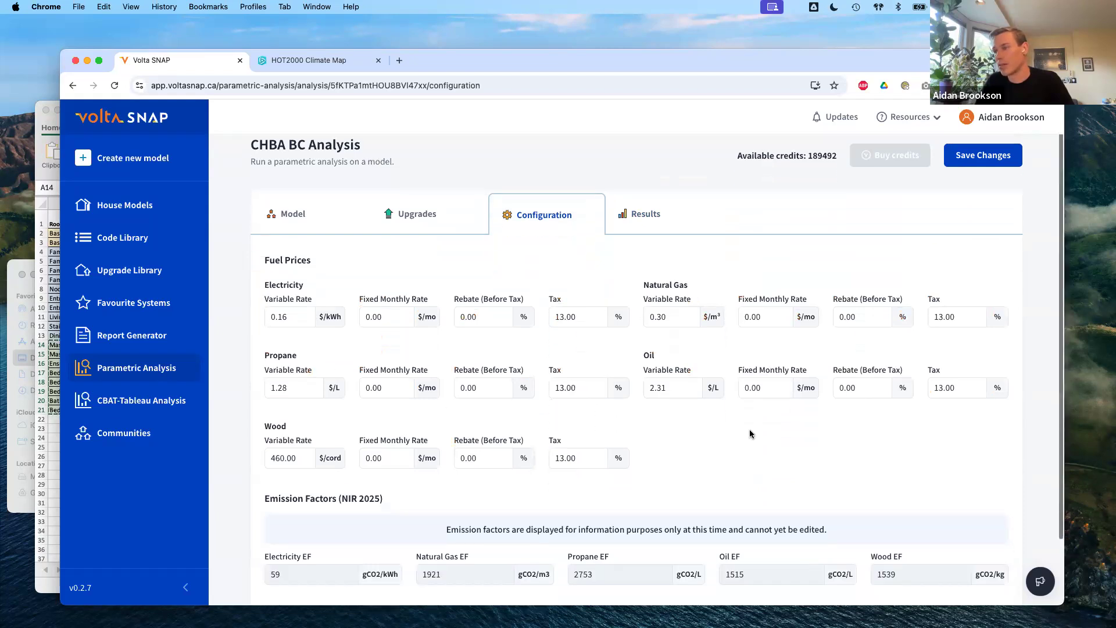
scroll(751, 432, down, 2)
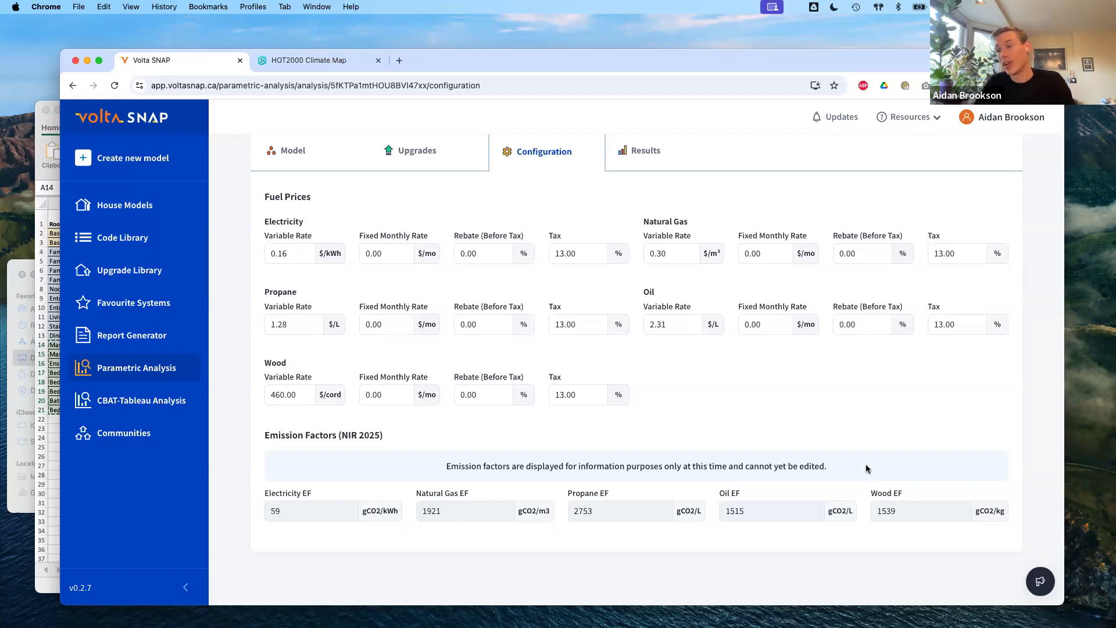
drag(270, 495, 309, 515)
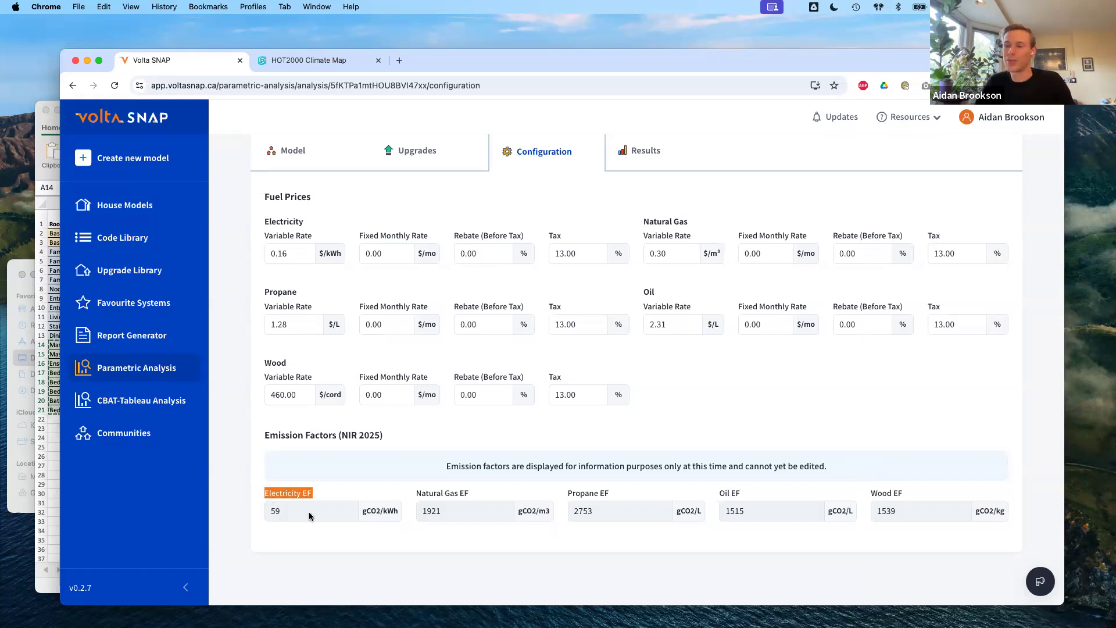
click(262, 496)
drag(262, 495, 319, 496)
drag(487, 494, 261, 432)
click(261, 433)
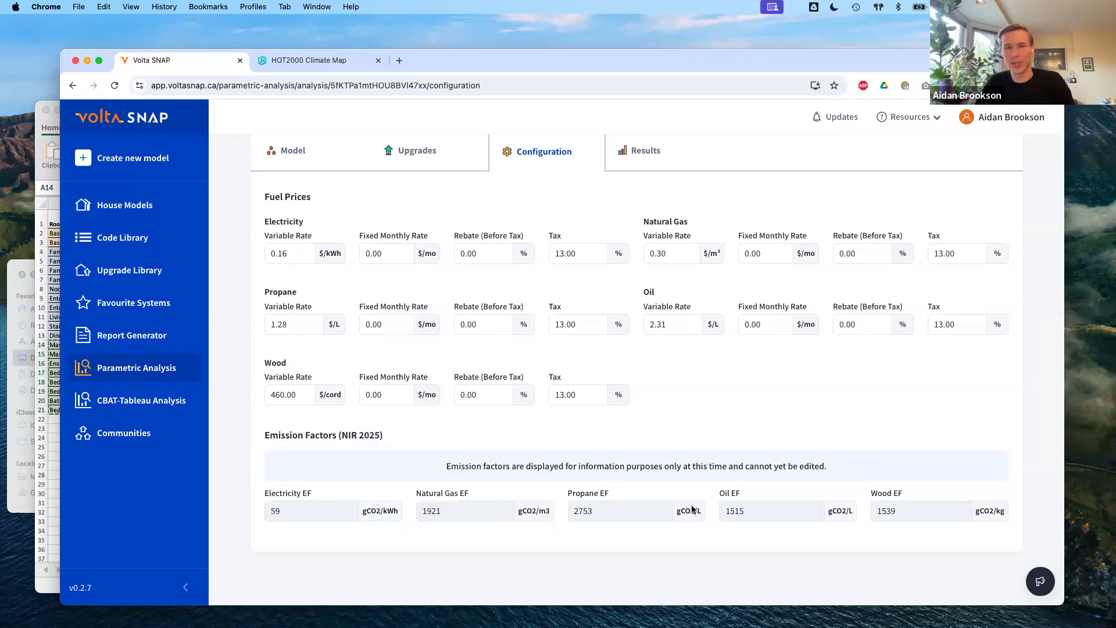
Return to the analysis results, export their data and open the exported CHBA BC Analysis_all_results file in Excel.
scroll(692, 509, up, 3)
click(640, 255)
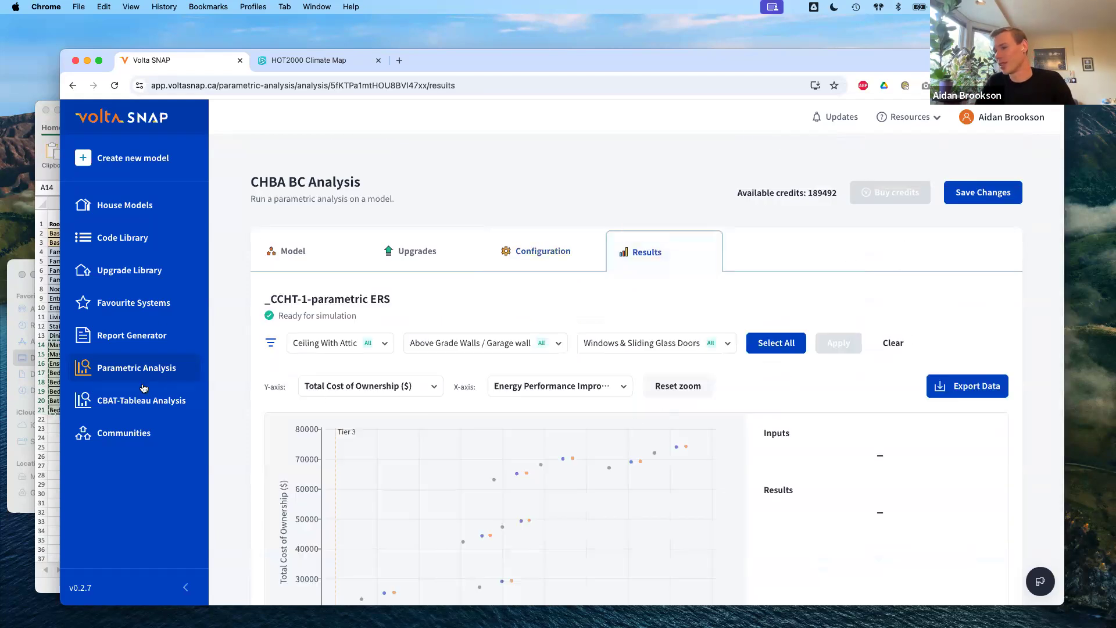
scroll(244, 452, down, 2)
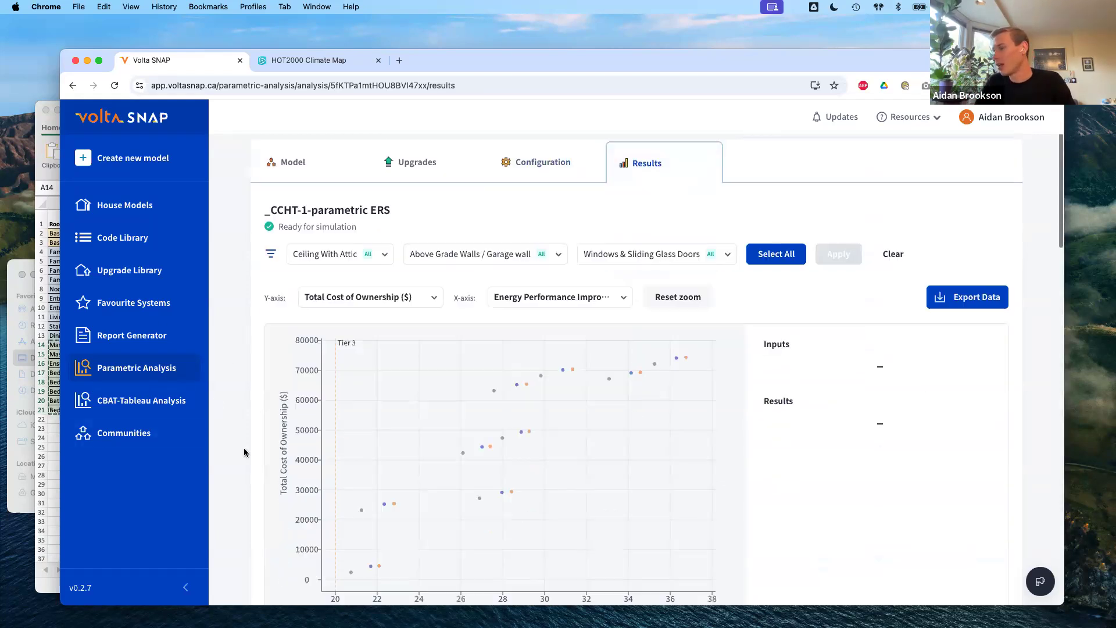
click(957, 302)
click(51, 104)
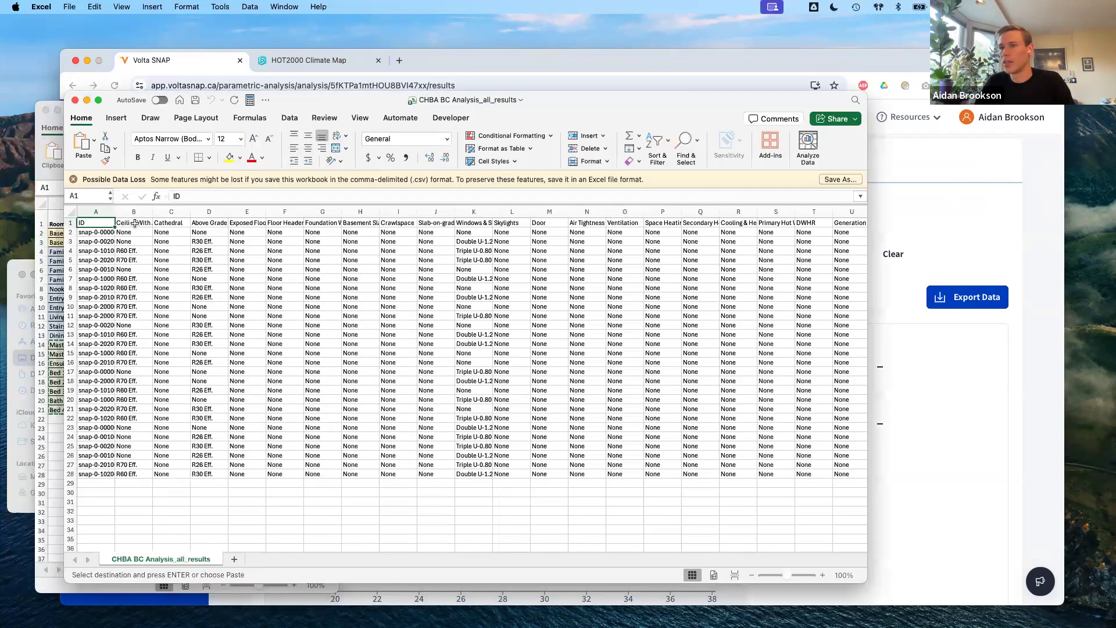
Examine the upgrade combinations, energy results and cost columns in the exported spreadsheet, and close it.
drag(135, 224, 517, 478)
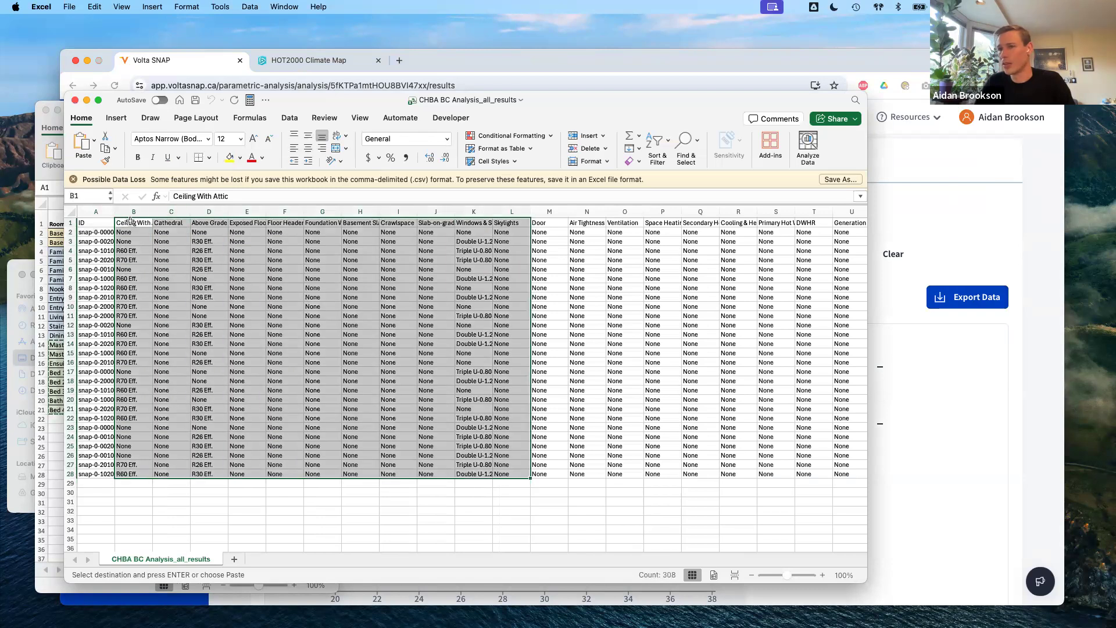
drag(133, 222, 505, 223)
scroll(405, 391, right, 1)
scroll(404, 391, right, 20)
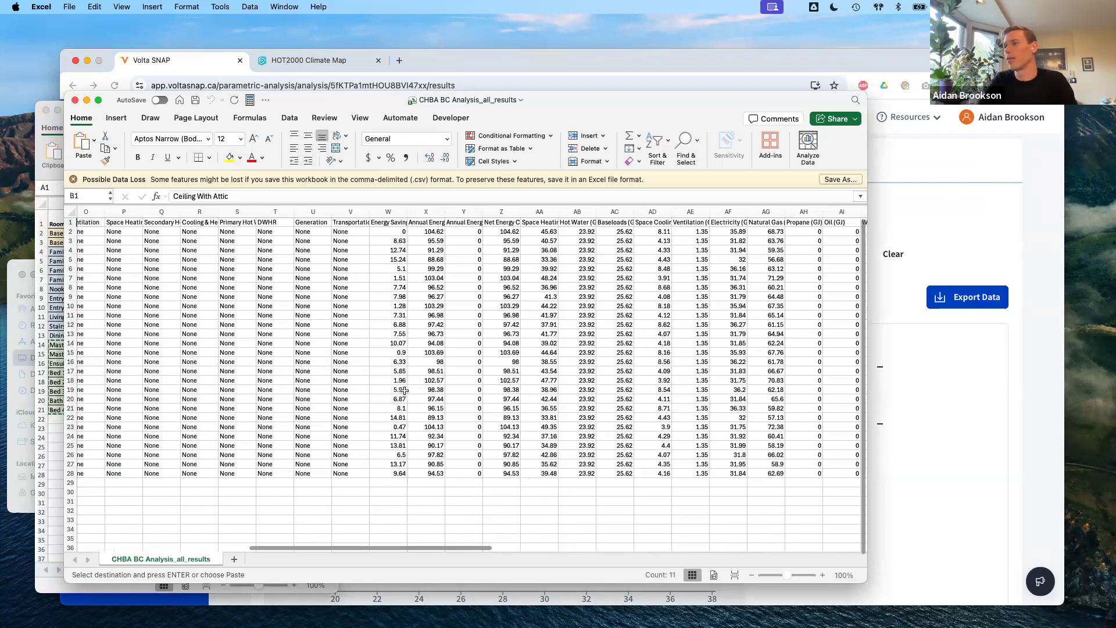
scroll(404, 391, left, 3)
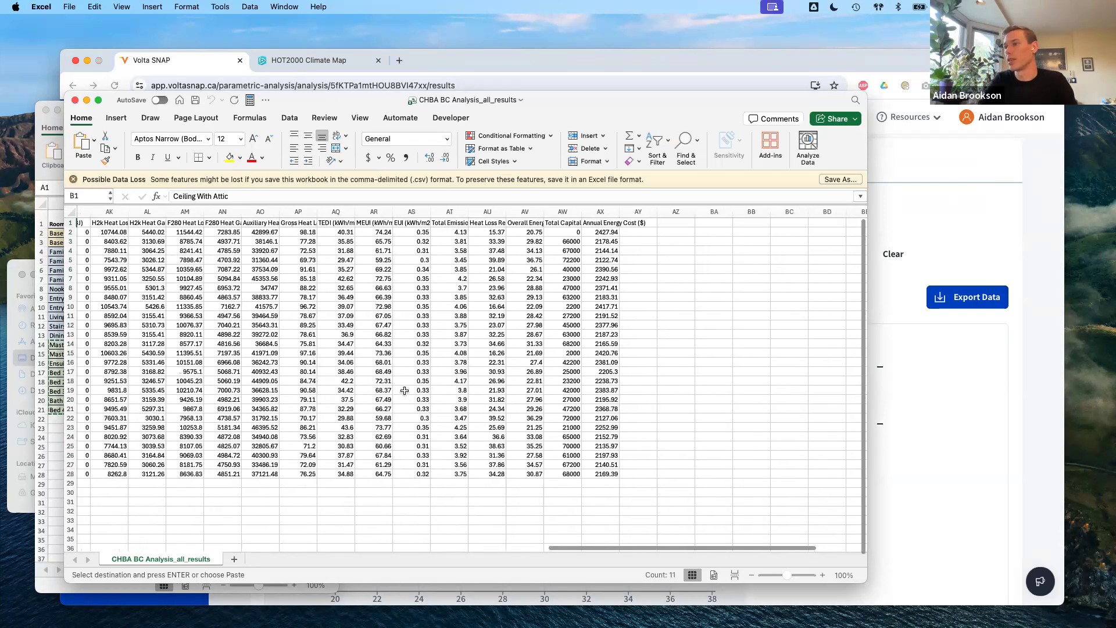
scroll(405, 390, left, 20)
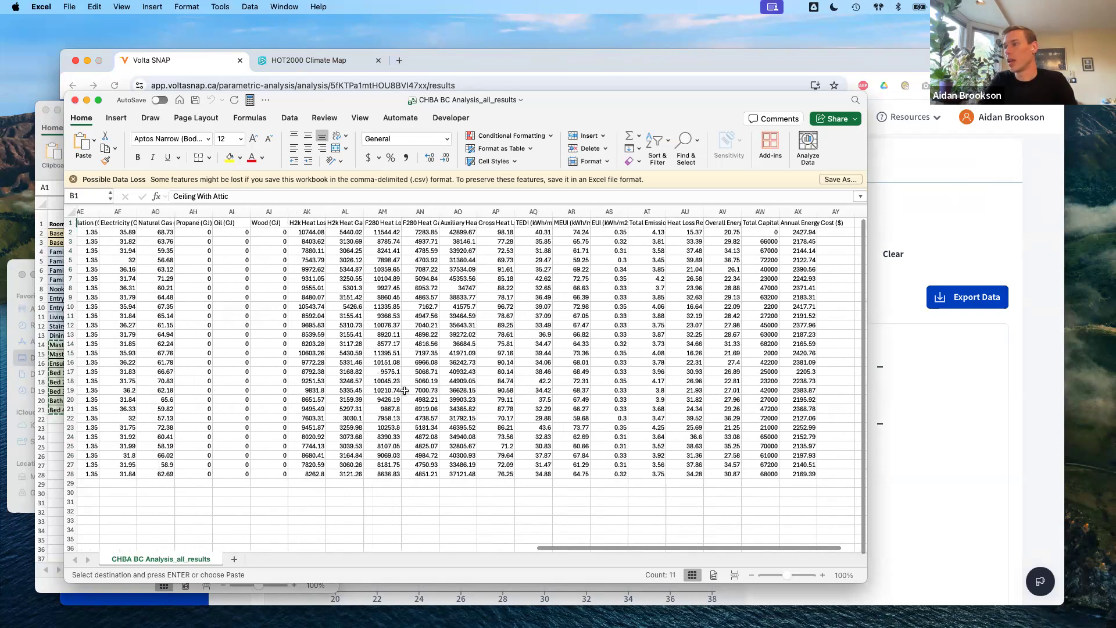
scroll(404, 391, left, 2)
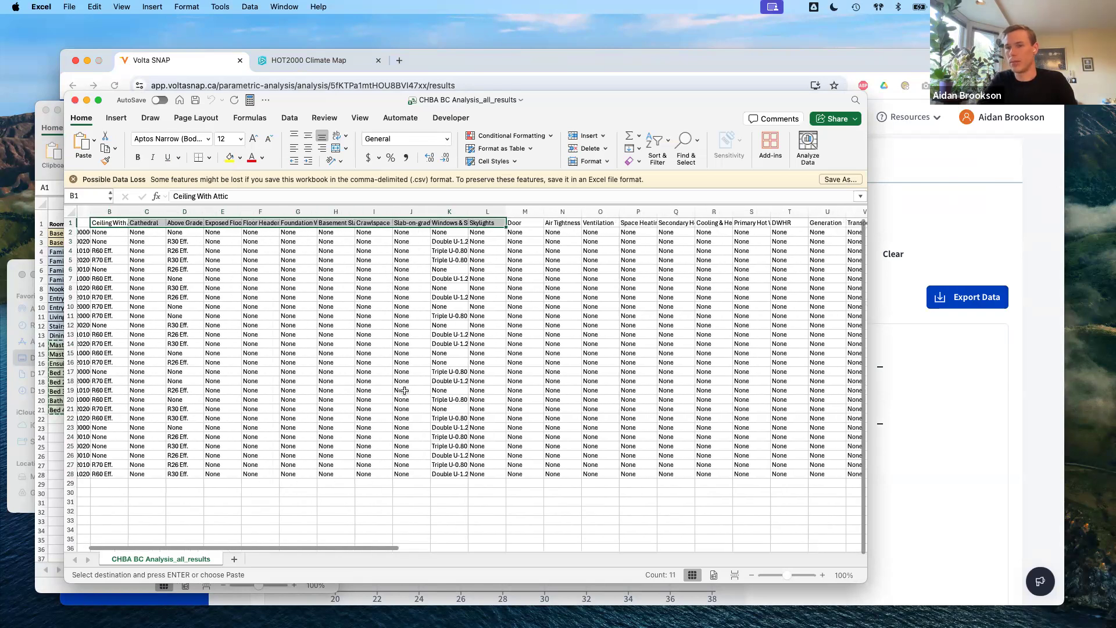
click(76, 100)
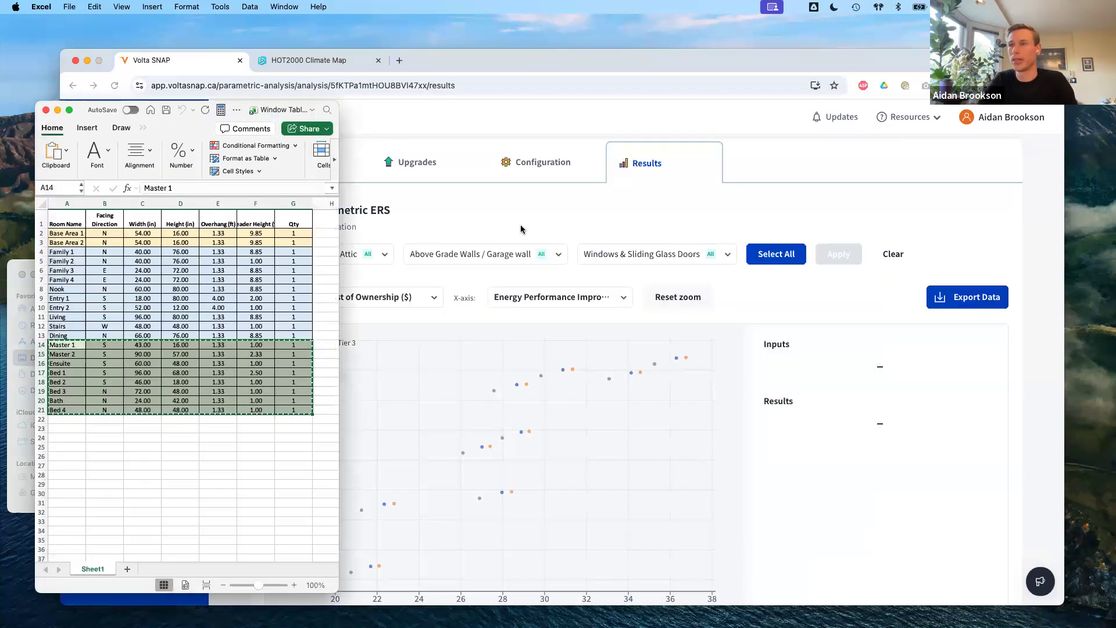
Return to the CHBA BC Analysis in Volta SNAP, review its upgrade measures and total combinations, and switch to the webinar presentation in PowerPoint.
click(523, 224)
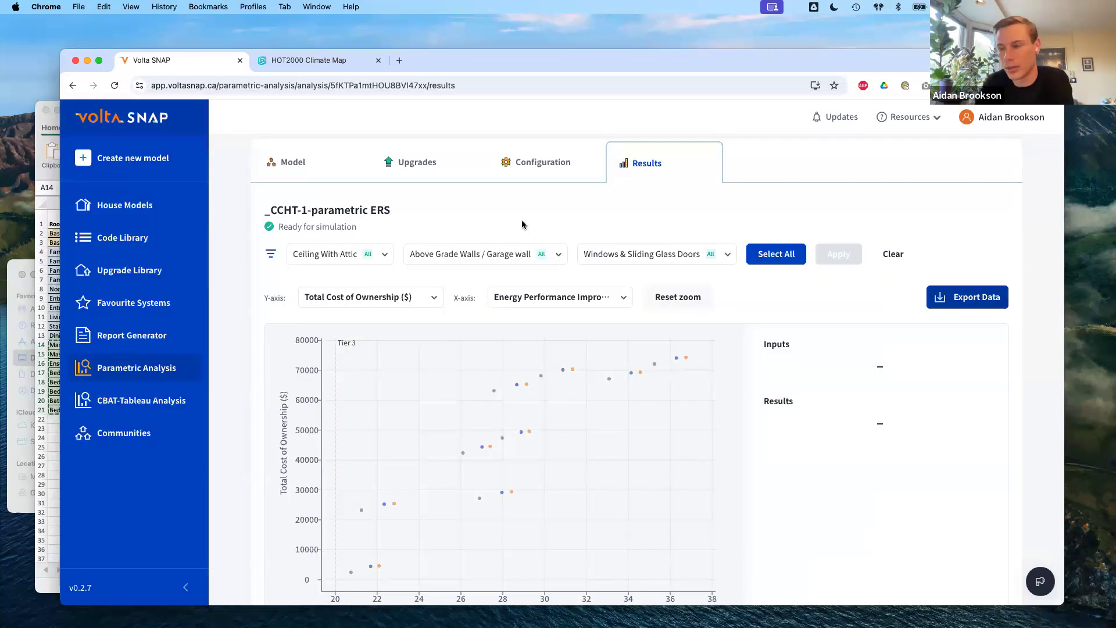
scroll(522, 224, up, 2)
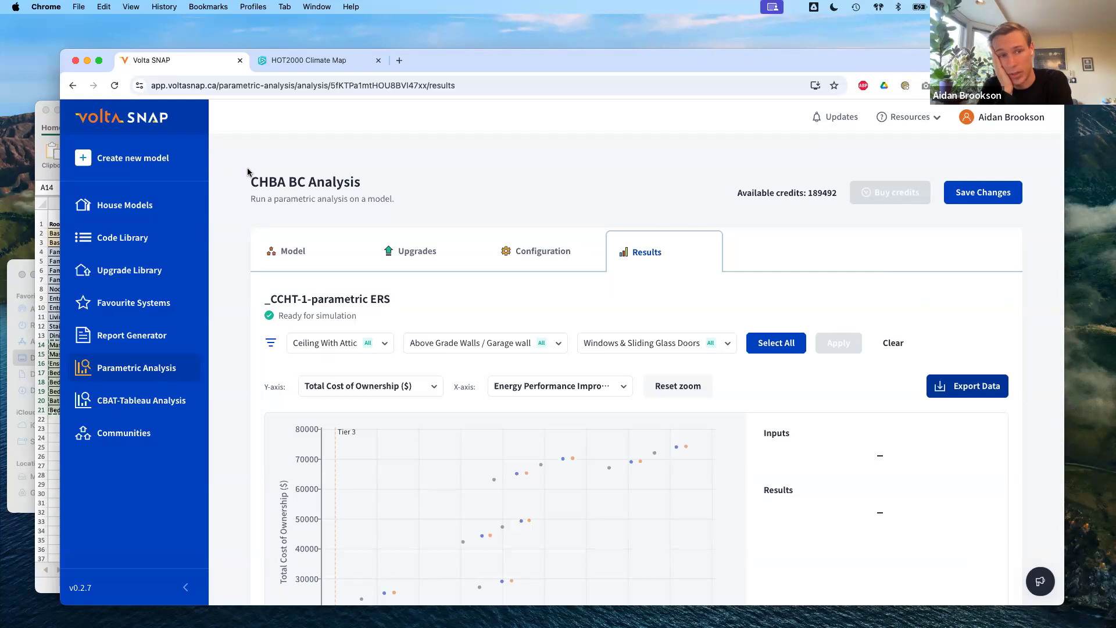
click(417, 253)
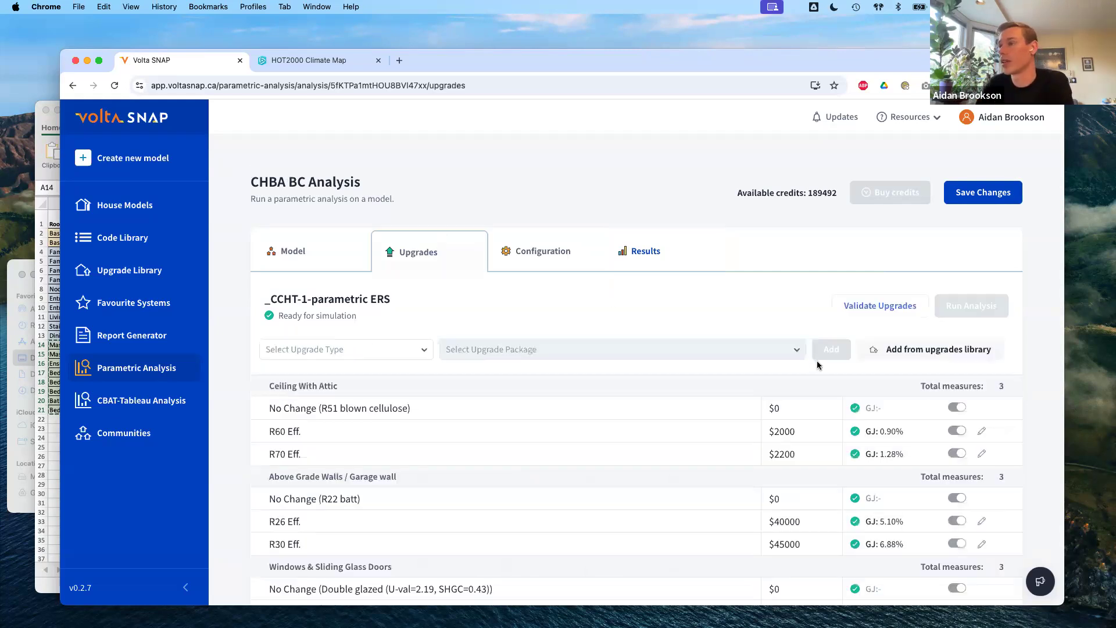
scroll(418, 255, down, 3)
drag(1009, 511, 912, 509)
click(1019, 513)
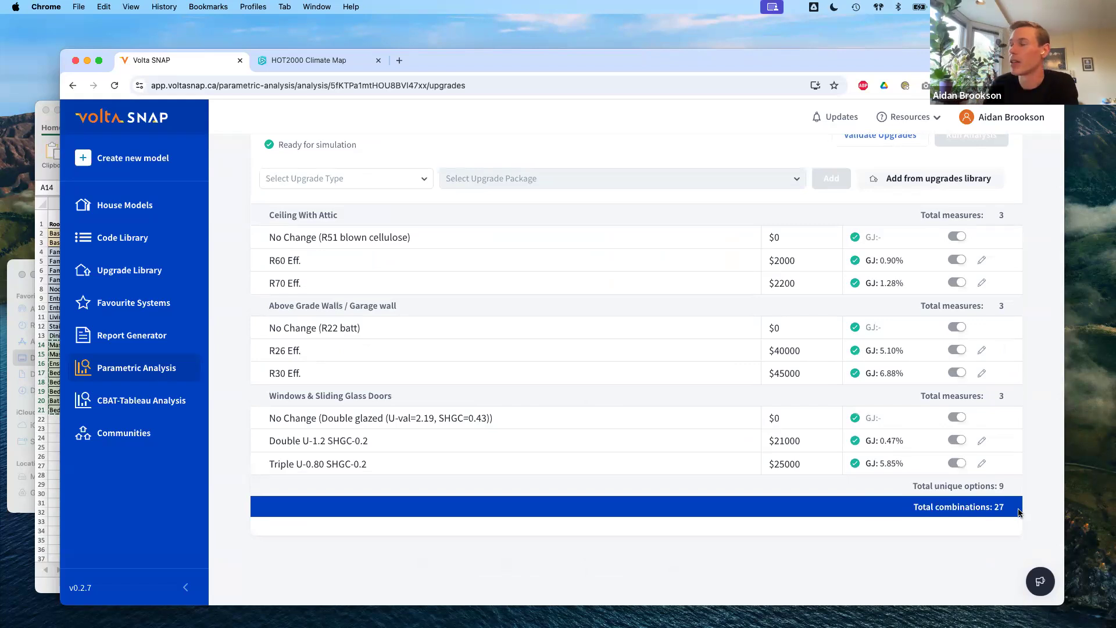
scroll(1002, 419, up, 3)
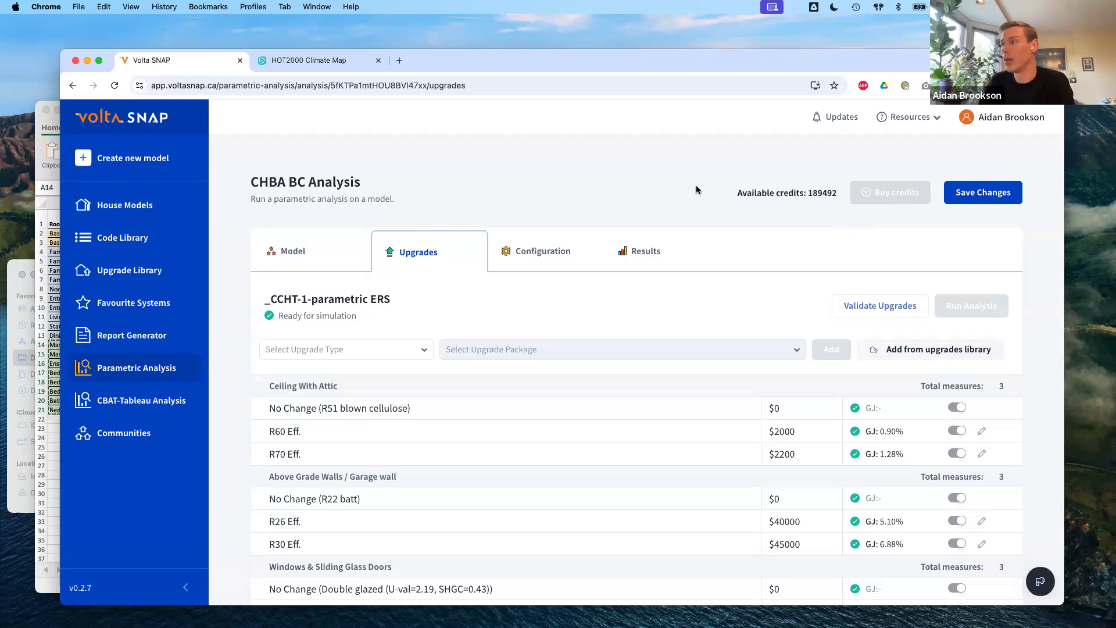
key(ctrl+Up)
click(455, 309)
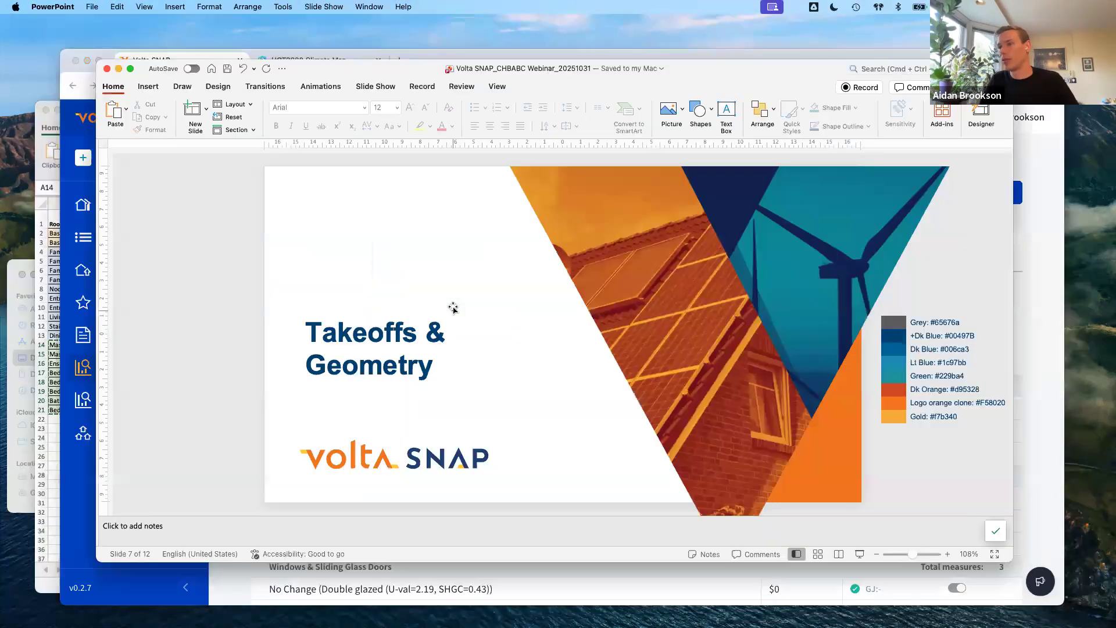
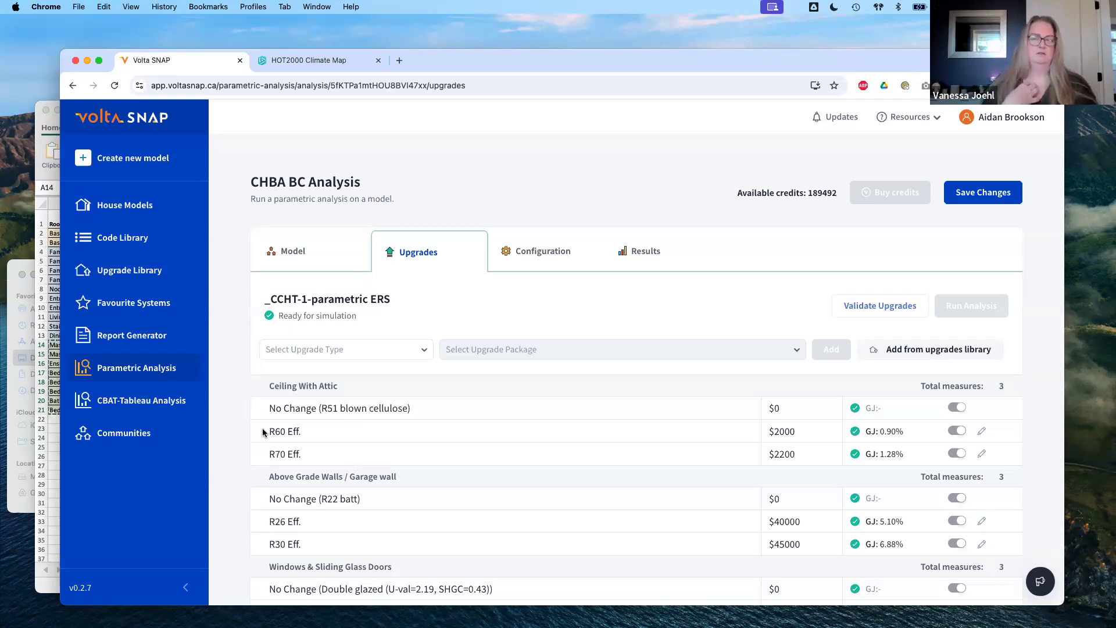
Go to the Model Directory on the dashboard and open the _CHBA TNZR Case Study model.
click(147, 122)
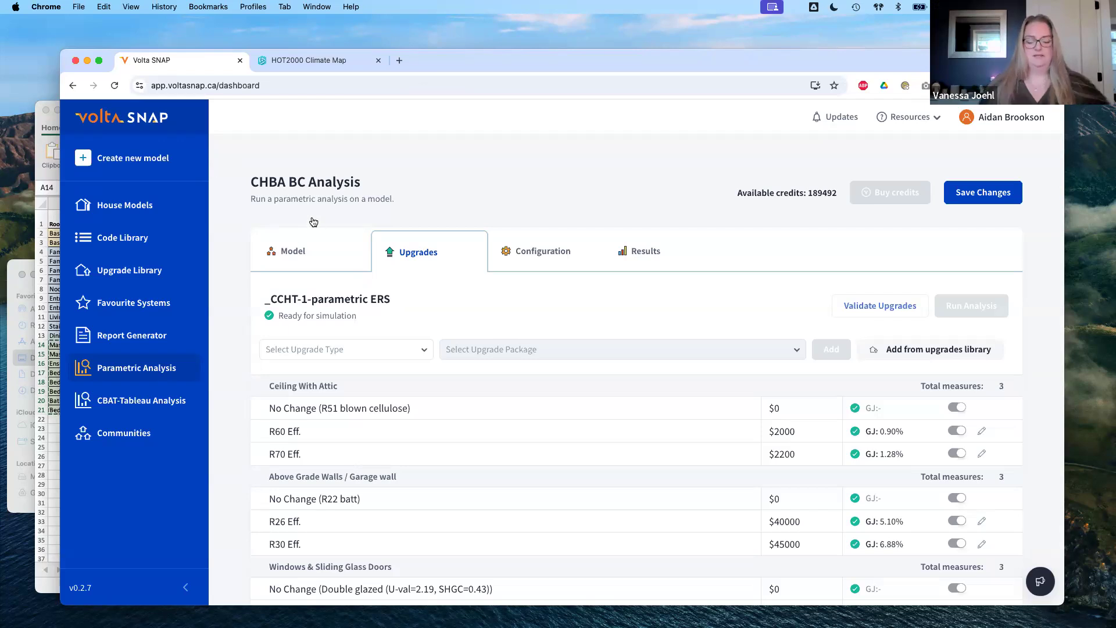
scroll(396, 407, down, 3)
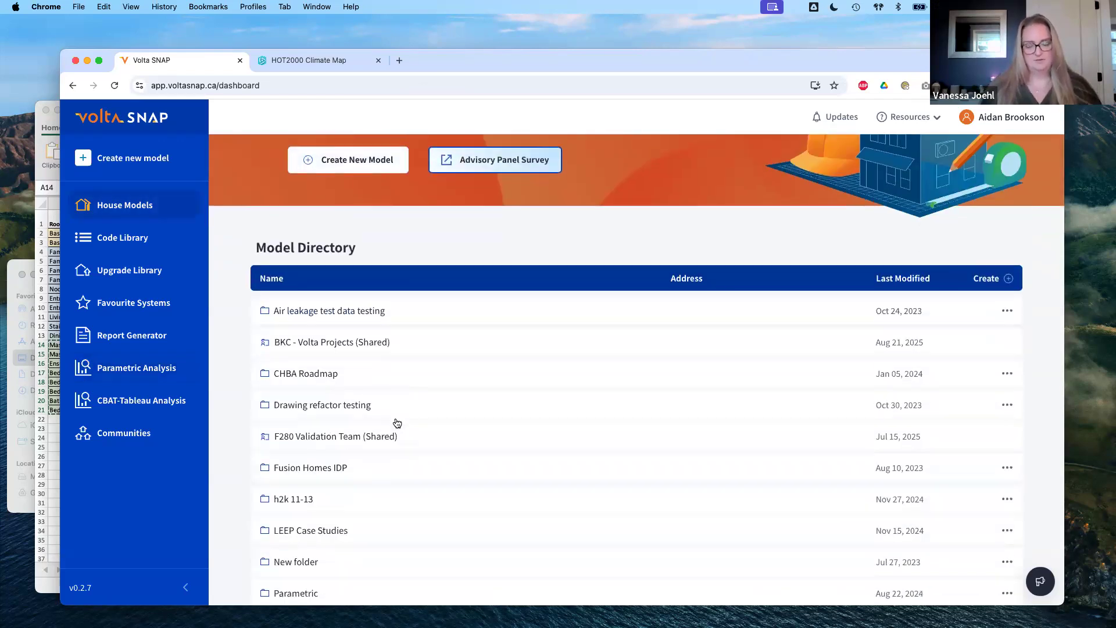
scroll(397, 422, down, 7)
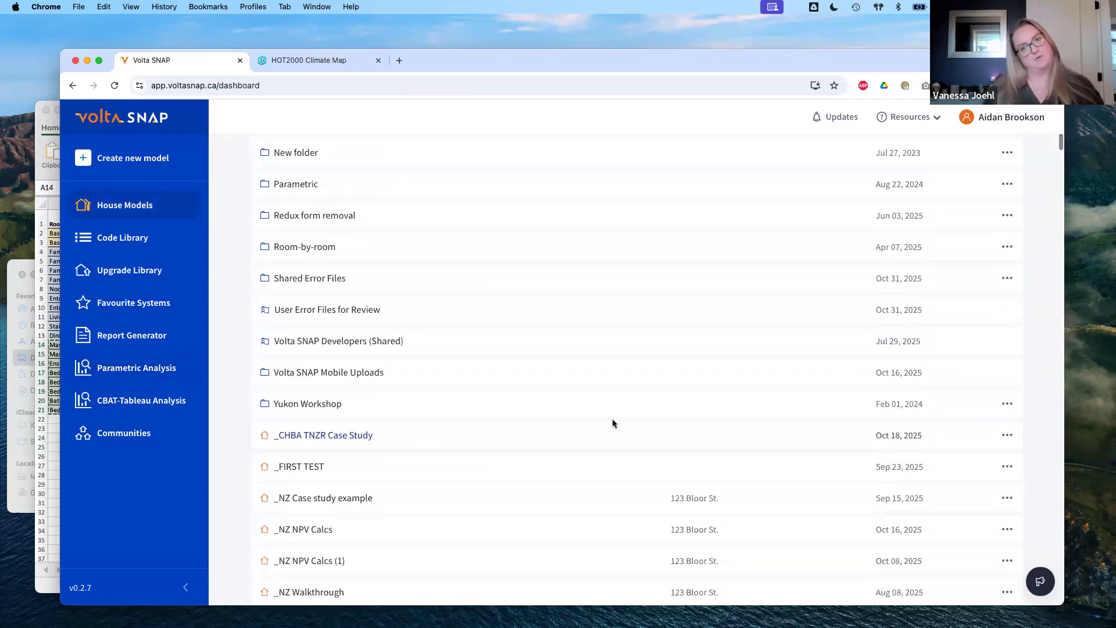
click(650, 423)
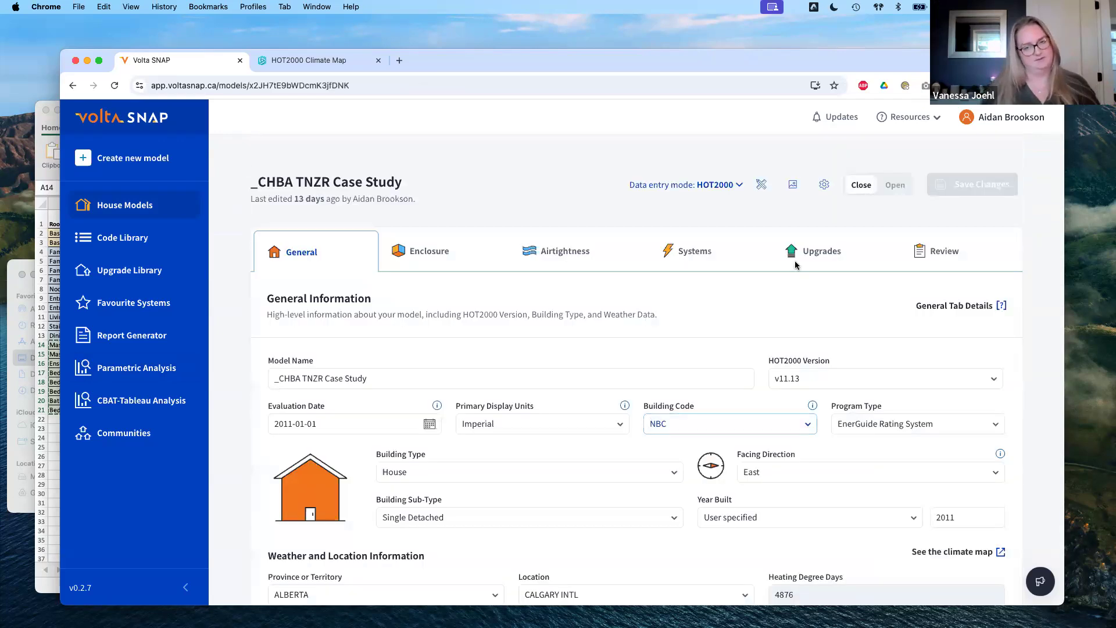
Create a new model by importing NRCan-arch3_1300sf_2storey_fullBsmt.h2k from the H2k Files folder on the Desktop.
click(148, 164)
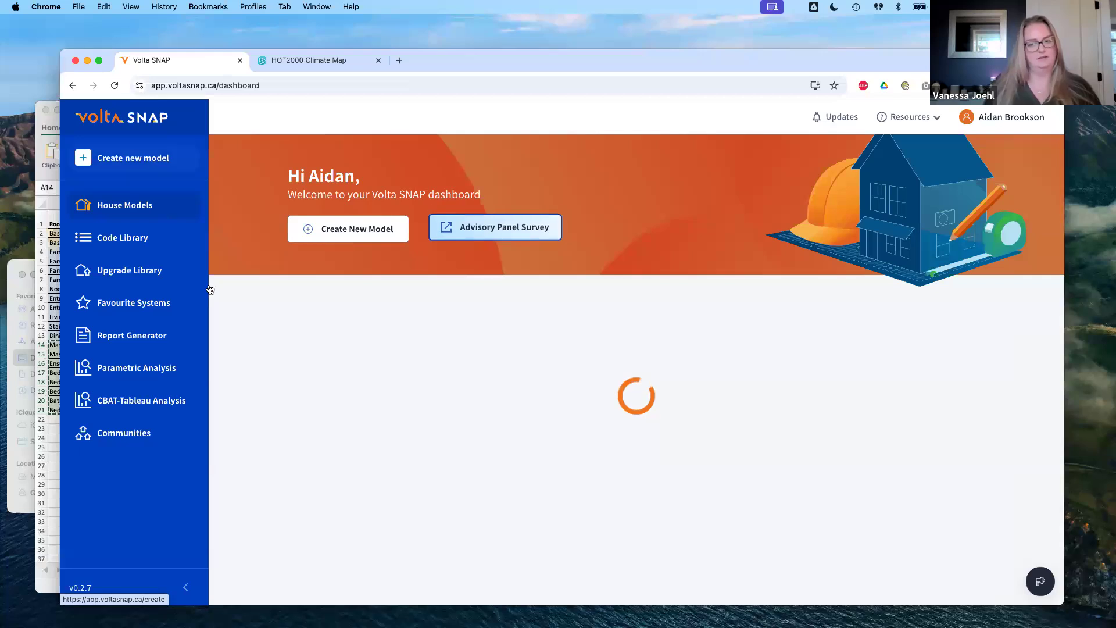
click(515, 474)
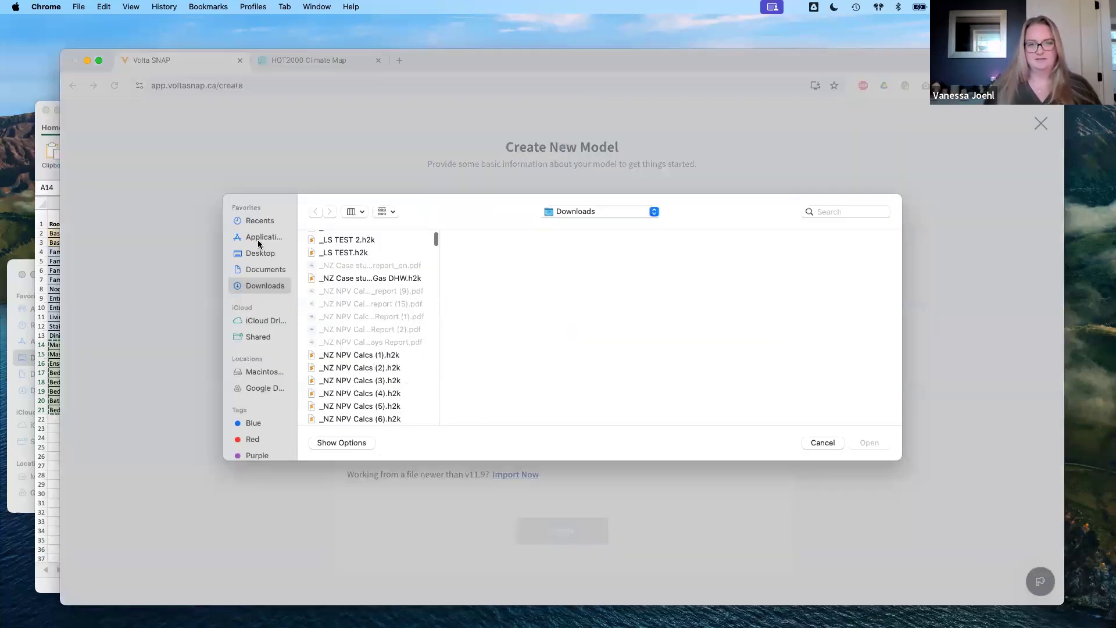
click(258, 240)
click(260, 254)
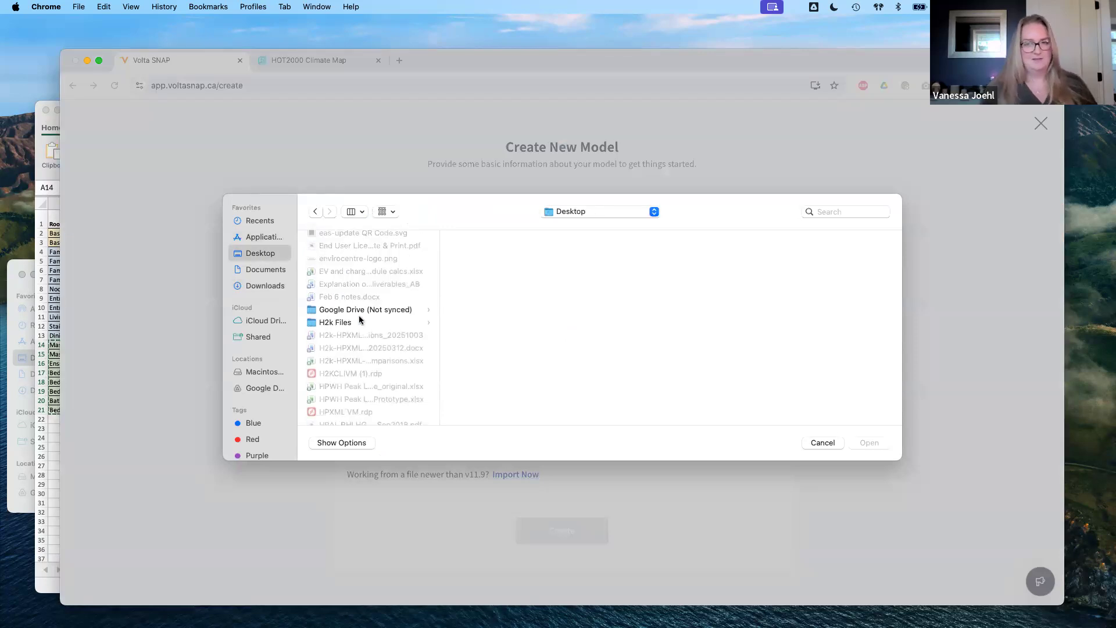
click(359, 320)
scroll(518, 335, down, 5)
scroll(524, 338, down, 5)
click(517, 362)
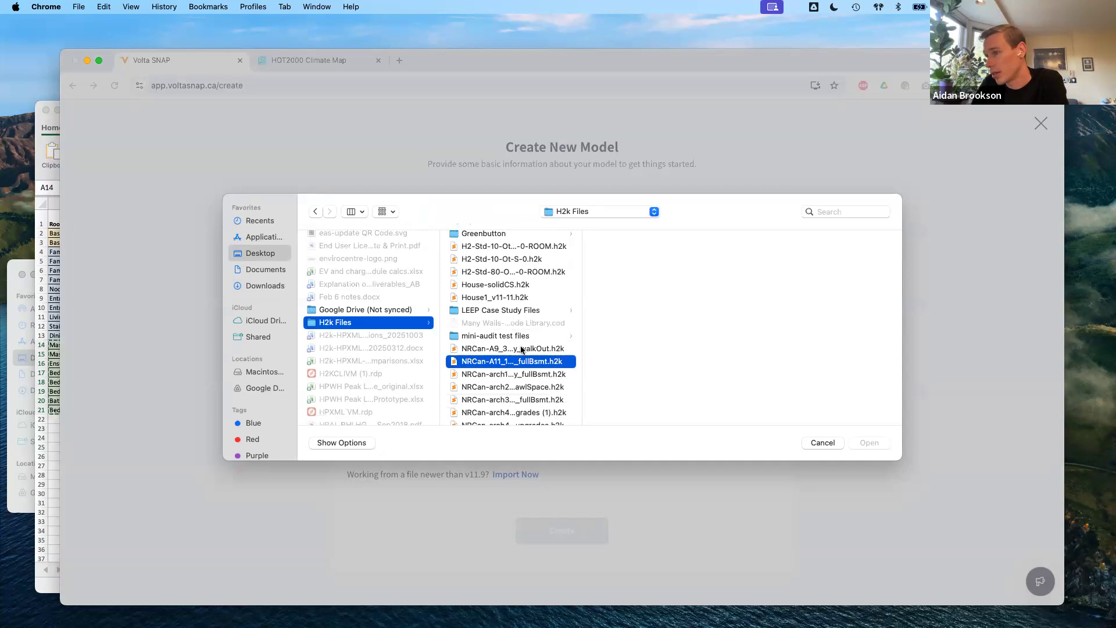
click(522, 349)
click(511, 400)
click(869, 444)
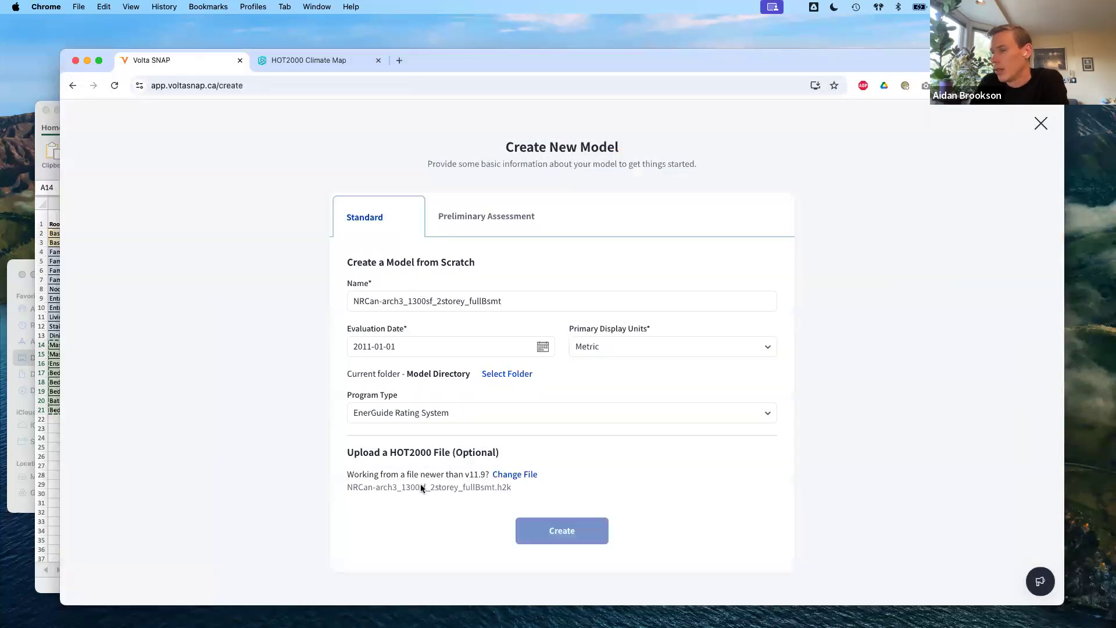
click(541, 530)
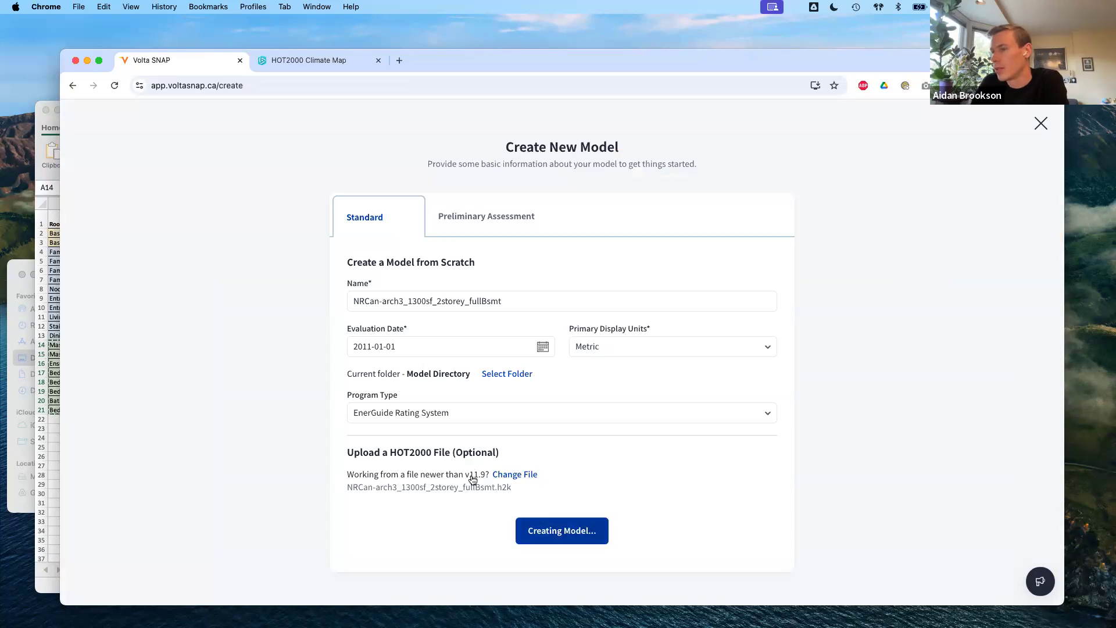
Look over the imported model's enclosure components, including its foundation, ceilings, walls, windows and doors.
scroll(395, 378, down, 5)
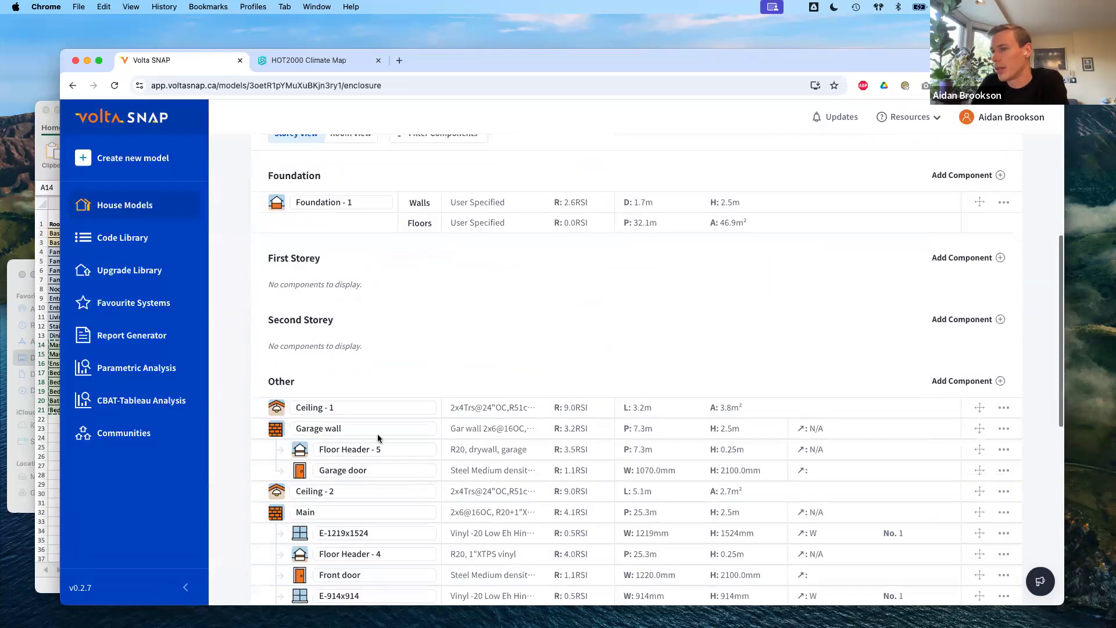
scroll(368, 493, down, 5)
scroll(368, 493, down, 2)
scroll(465, 437, up, 5)
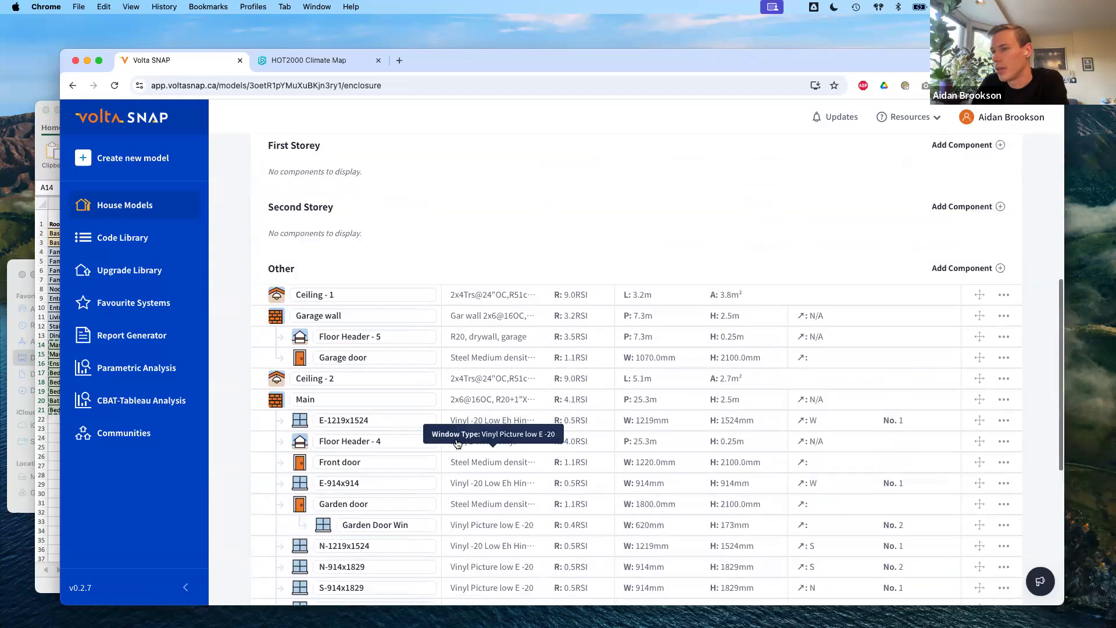
scroll(458, 444, up, 5)
scroll(458, 445, up, 3)
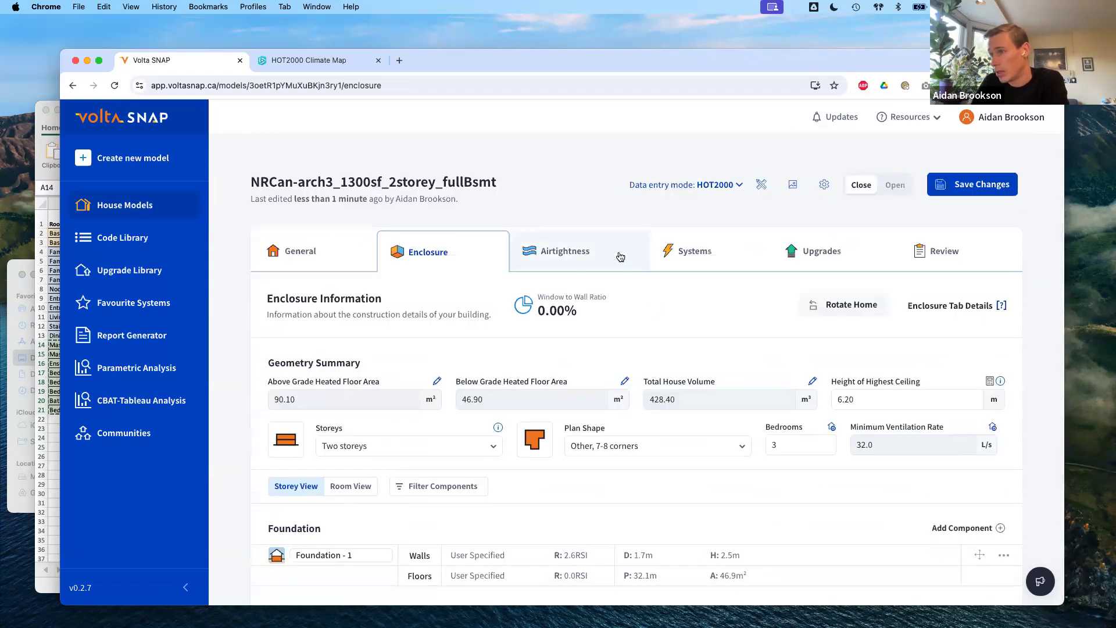
Save the model and export it as a v11.9 .h2k file with no upgrade included.
click(963, 186)
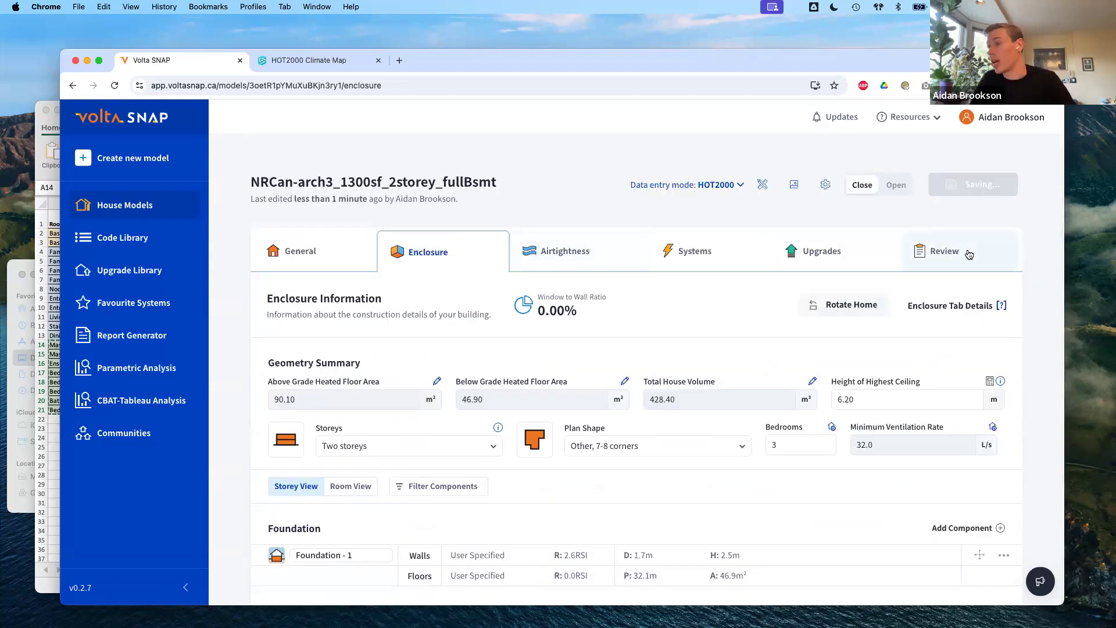
click(386, 375)
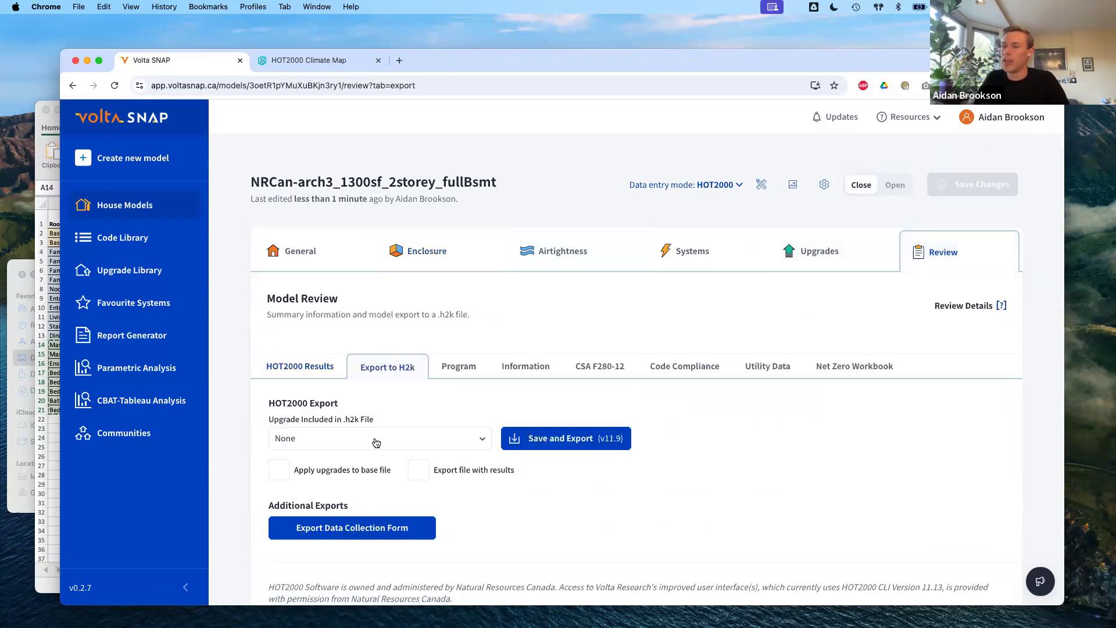
click(553, 441)
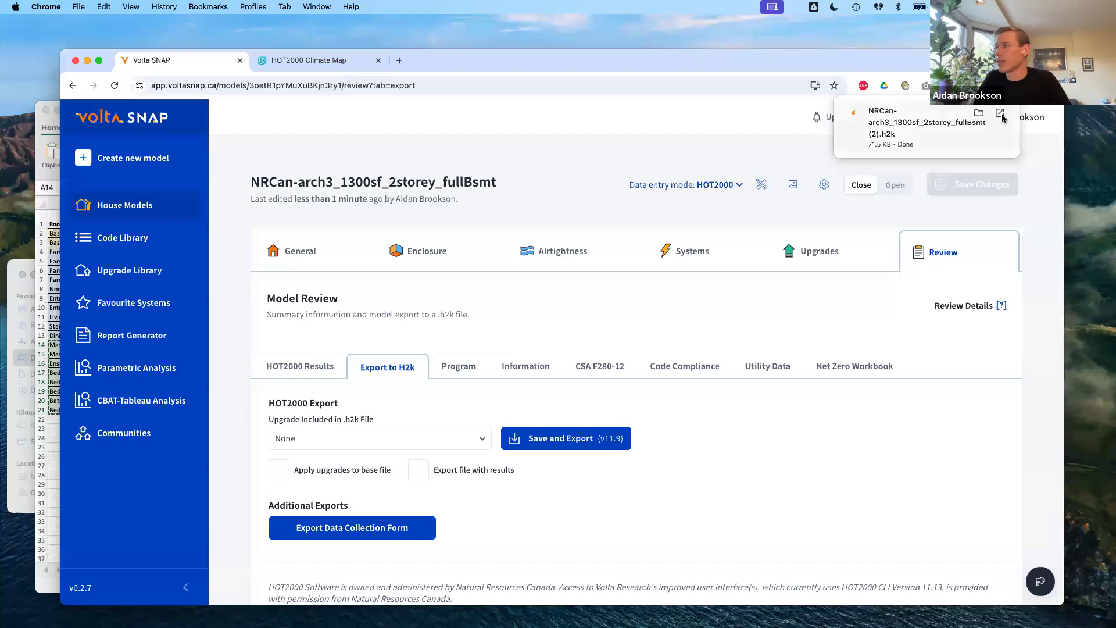
Open the exported .h2k file in Sublime Text, look over its XML content, and return to the model in Volta SNAP.
click(969, 125)
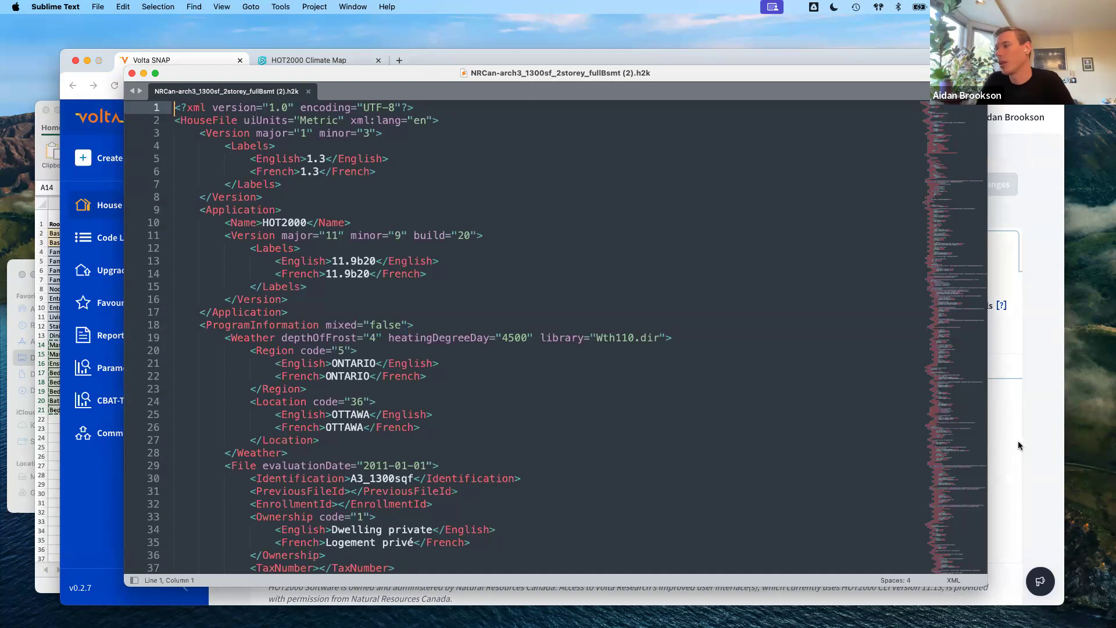
drag(379, 273, 578, 508)
click(578, 505)
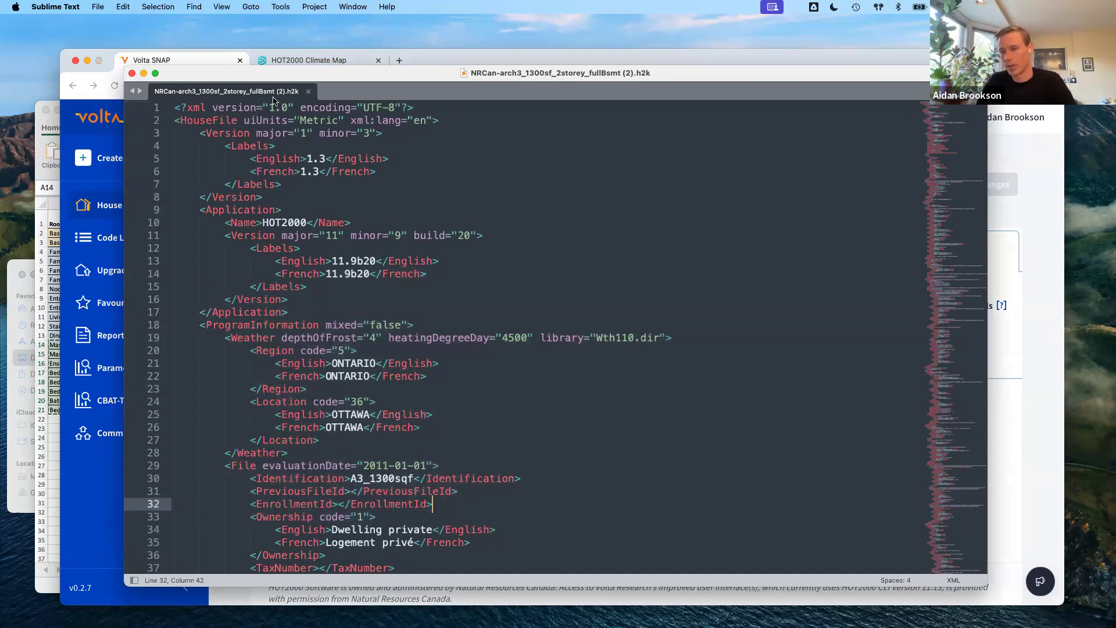
click(1003, 449)
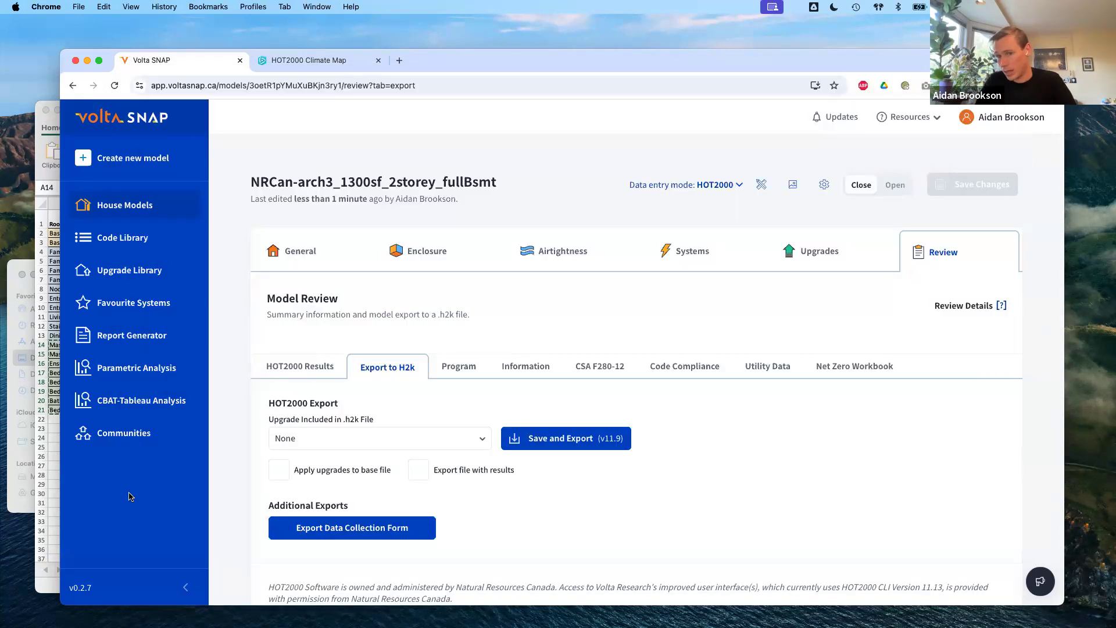
Export the model's data collection form and open the downloaded workbook in Excel, moving its window fully into view.
click(289, 536)
scroll(468, 512, down, 1)
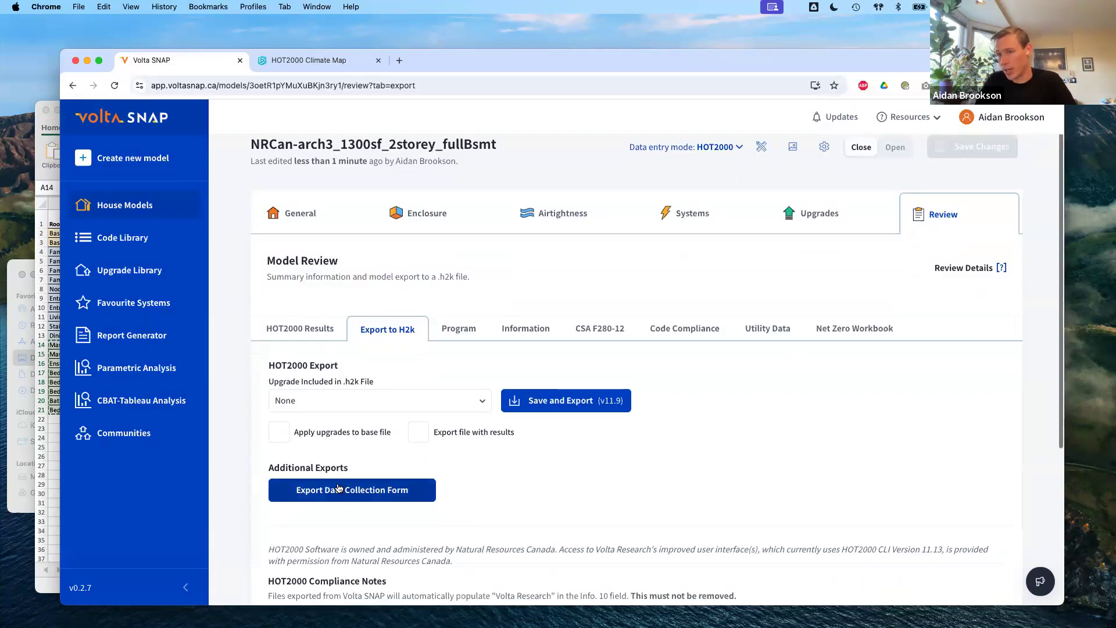
click(996, 115)
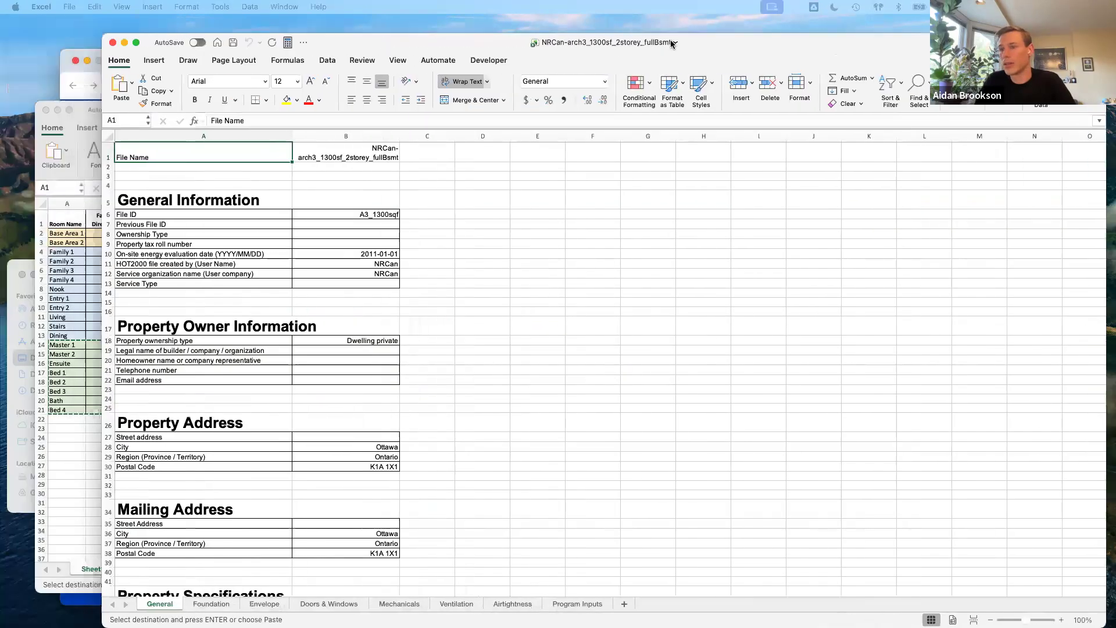
drag(568, 32, 598, 19)
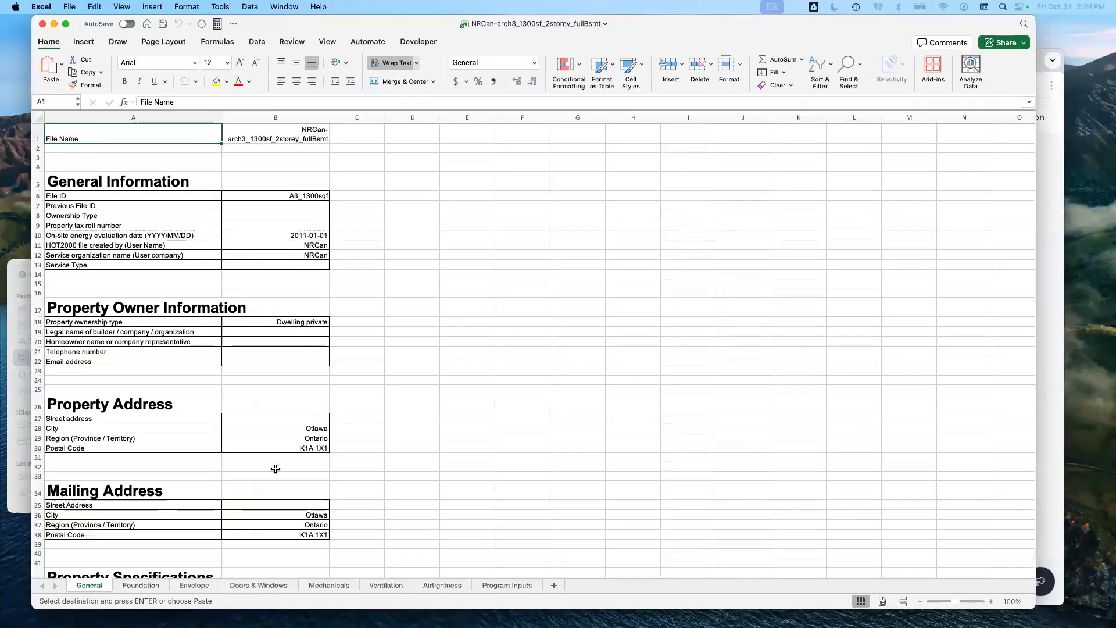
Examine the Foundation and Envelope sheets of the data collection form, including pony walls, ceilings, walls, floor headers and exposed floors.
click(147, 585)
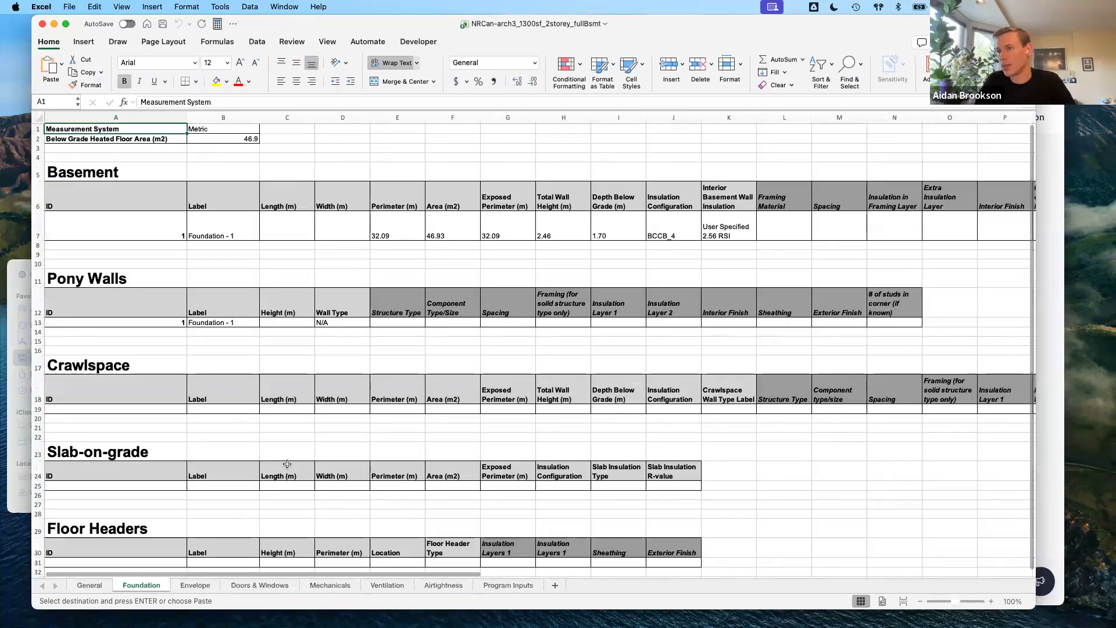
drag(190, 314, 264, 319)
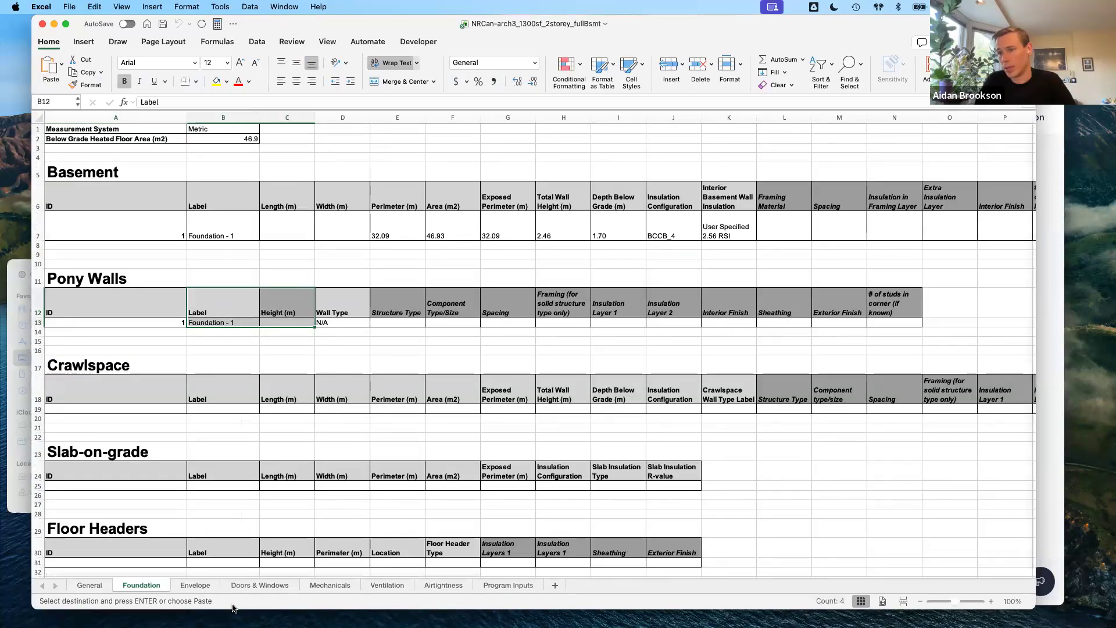
click(196, 585)
scroll(218, 376, down, 1)
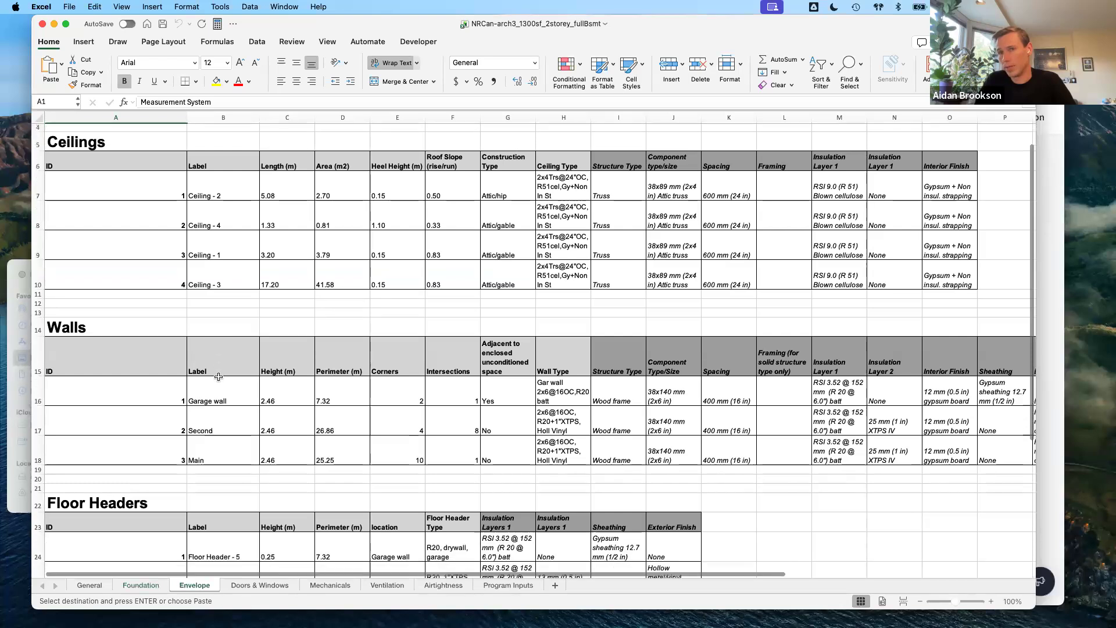
scroll(218, 376, down, 10)
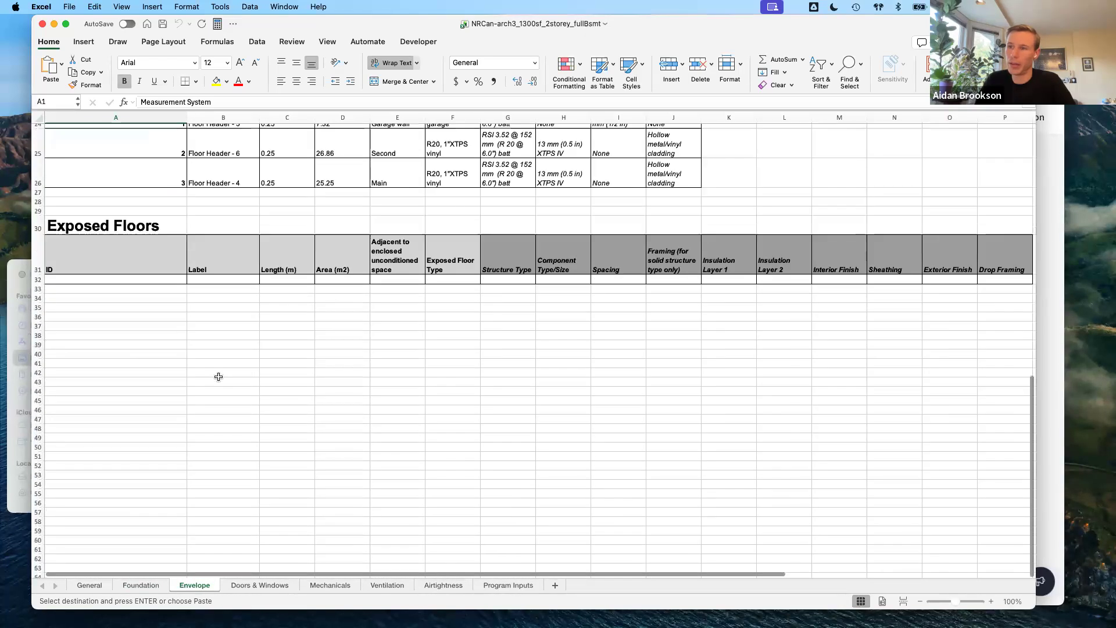
scroll(218, 377, up, 12)
Look through the data collection form's Doors & Windows, Mechanicals, Ventilation and Airtightness sheets.
click(260, 586)
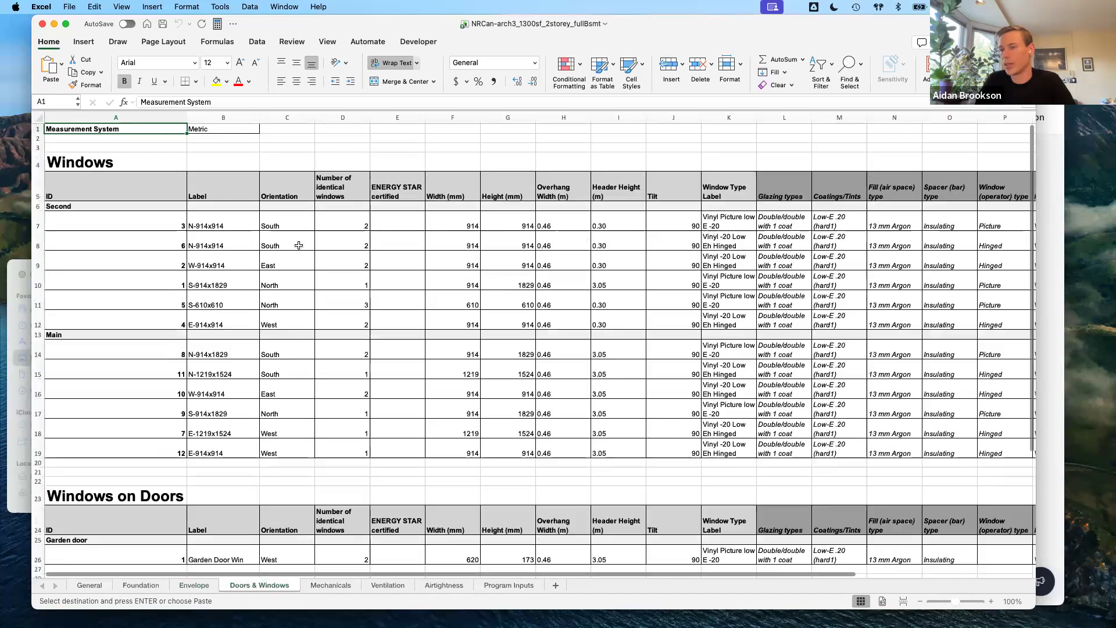
click(322, 585)
click(383, 586)
click(452, 586)
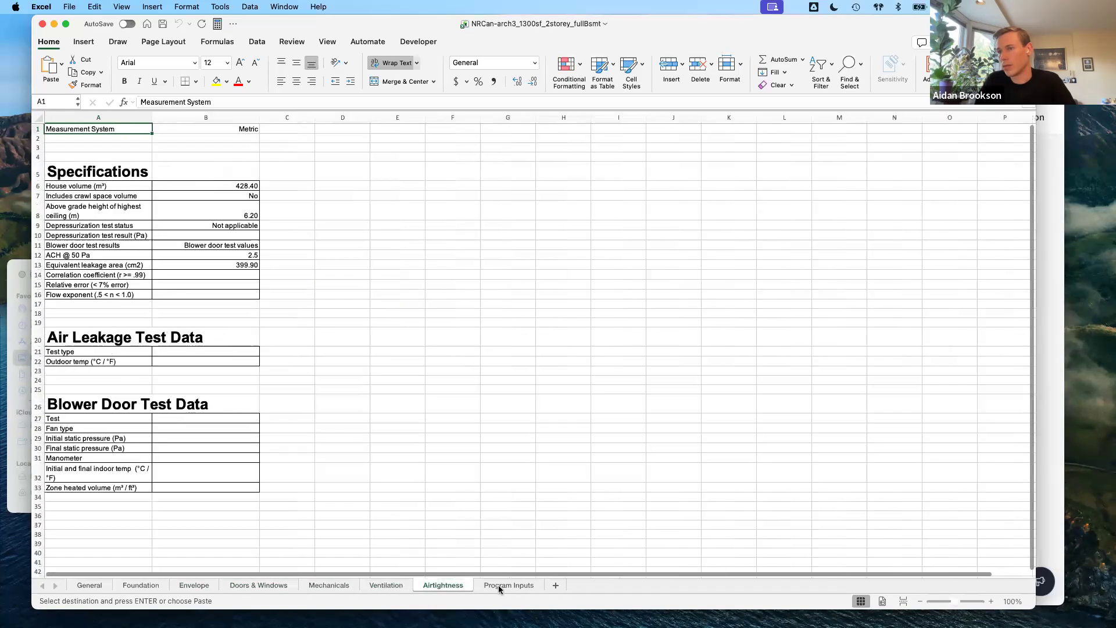
Check the data collection form's Program Inputs sheet and go back through Airtightness and Ventilation to the Mechanicals sheet.
click(497, 585)
click(441, 586)
click(380, 587)
click(323, 588)
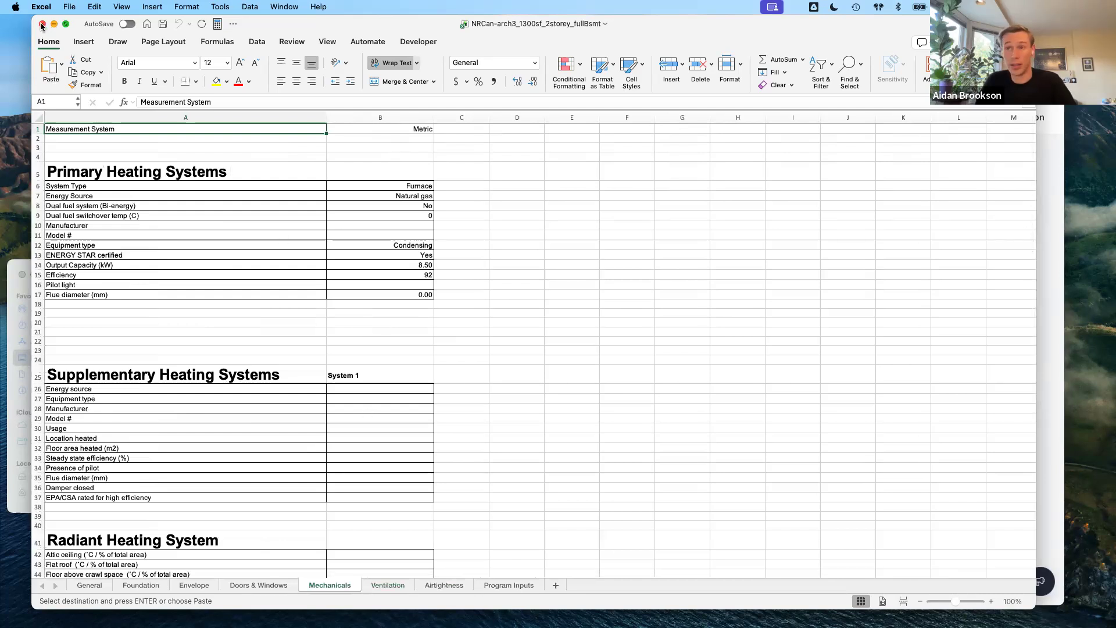
mouse_move(882, 31)
mouse_down()
mouse_move(902, 109)
mouse_move(890, 33)
mouse_up()
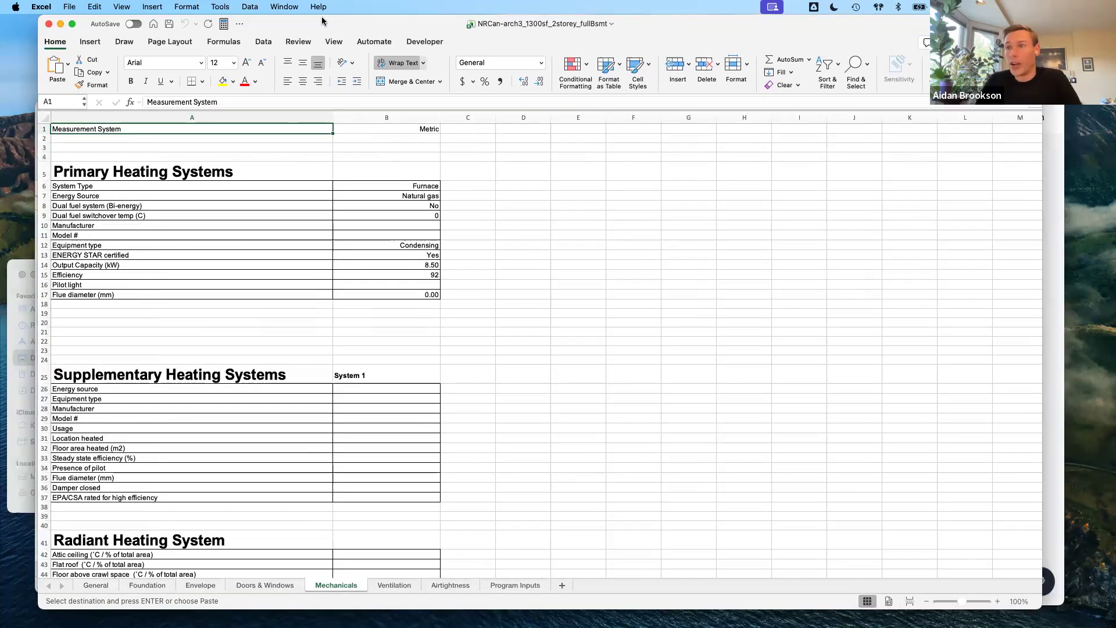
Review the Foundation sheet and the Windows table on the Doors & Windows sheet, and close the data collection form workbook.
click(151, 588)
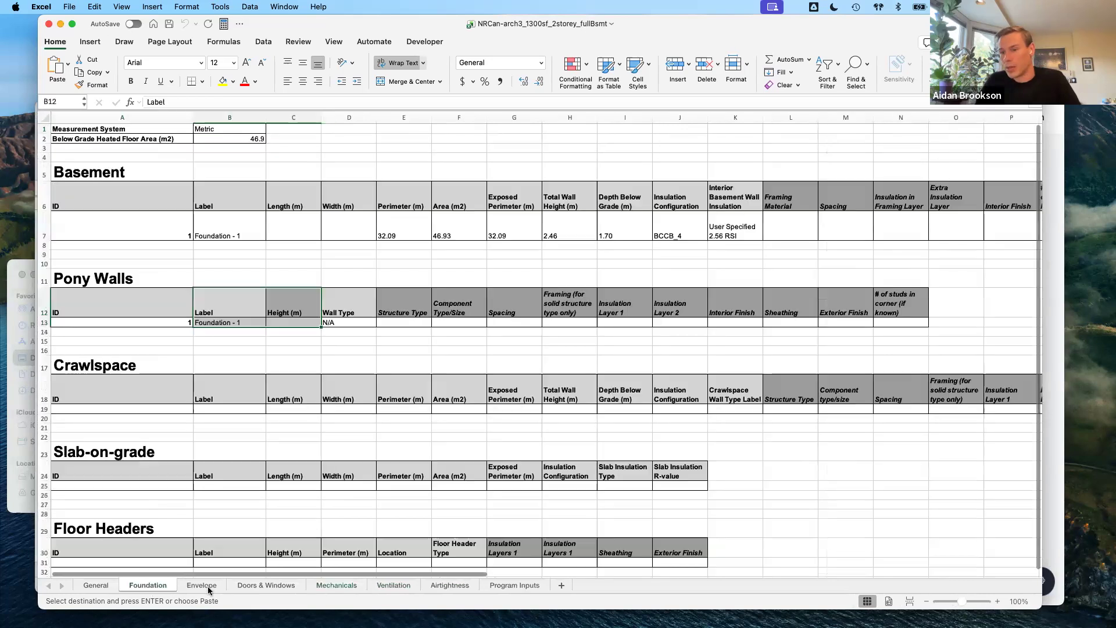
click(275, 586)
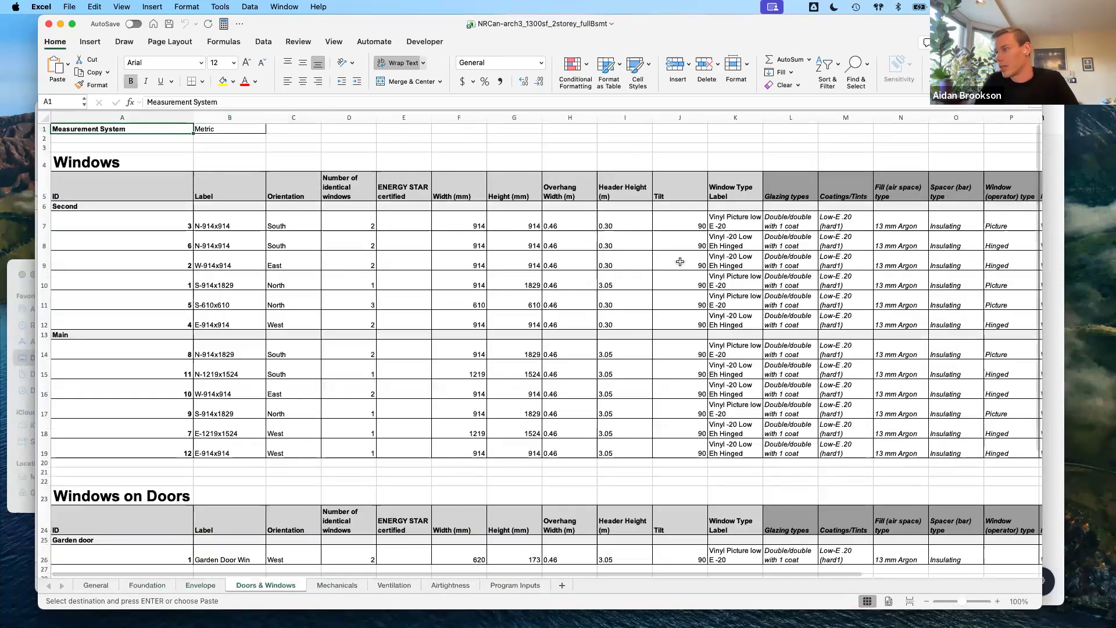
drag(754, 368, 912, 441)
scroll(921, 436, right, 2)
scroll(921, 437, down, 2)
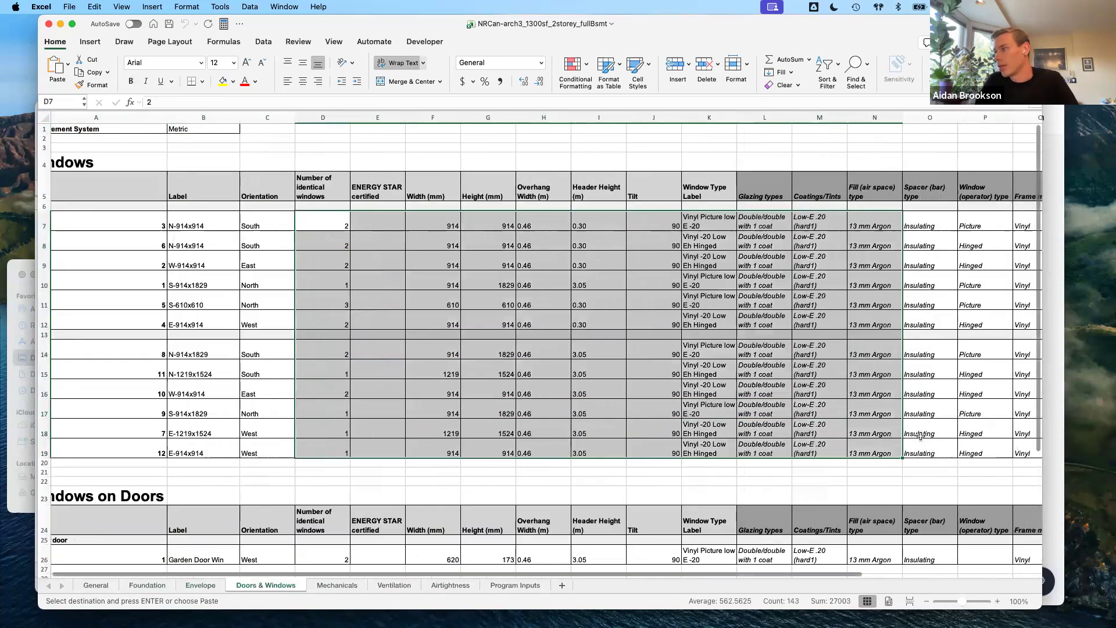
scroll(919, 436, up, 2)
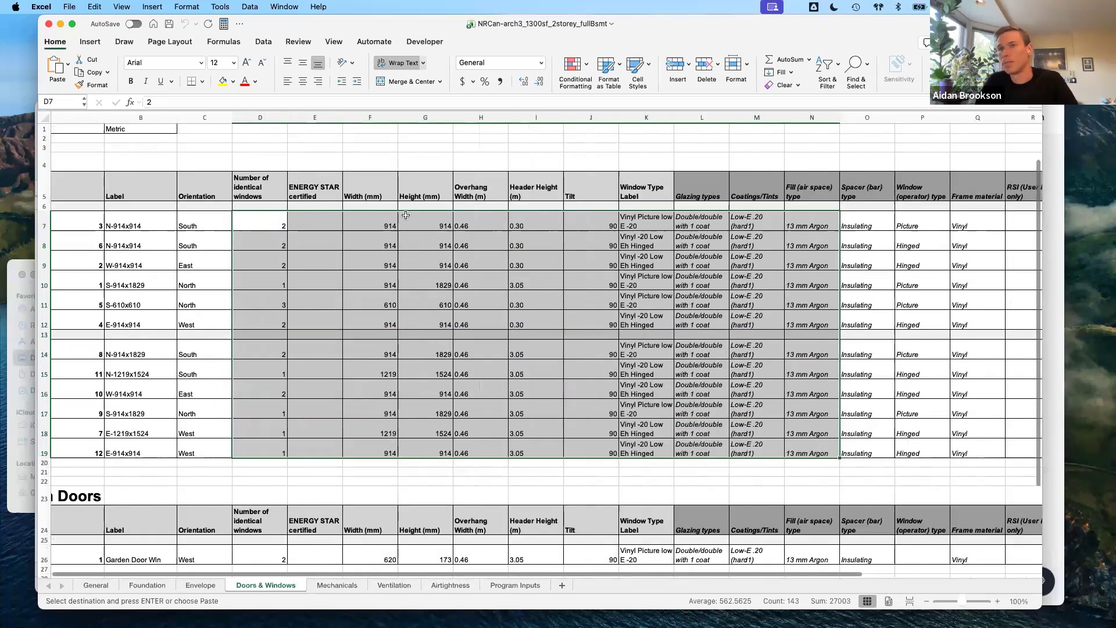
scroll(919, 436, left, 1)
click(50, 25)
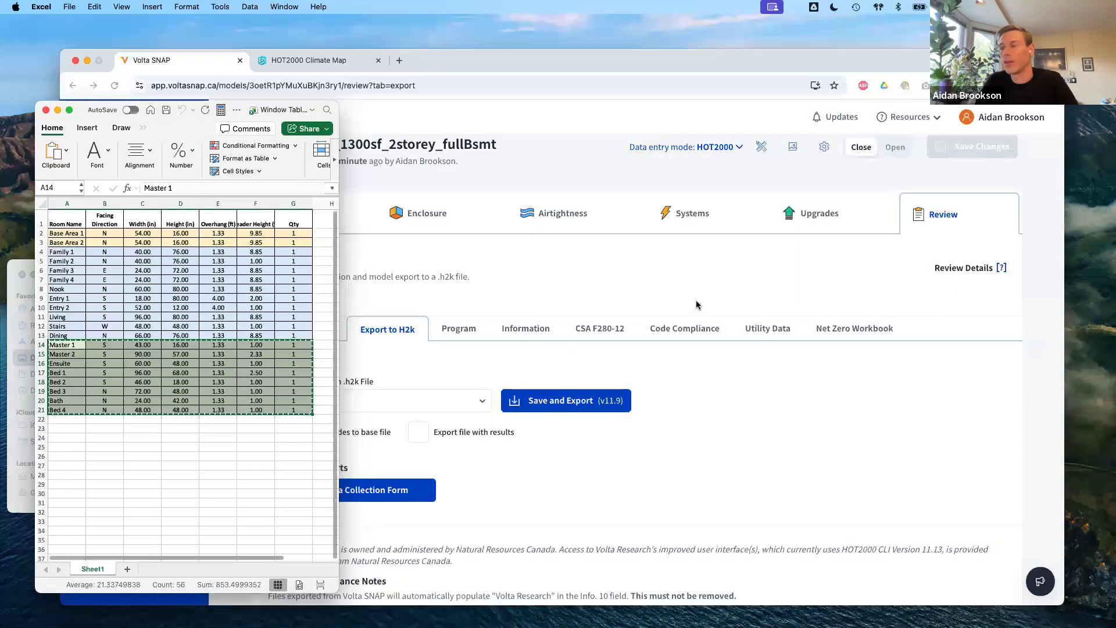
Return to the model in Volta SNAP and look over its Enclosure components and geometry summary.
click(405, 203)
scroll(438, 267, up, 1)
click(435, 251)
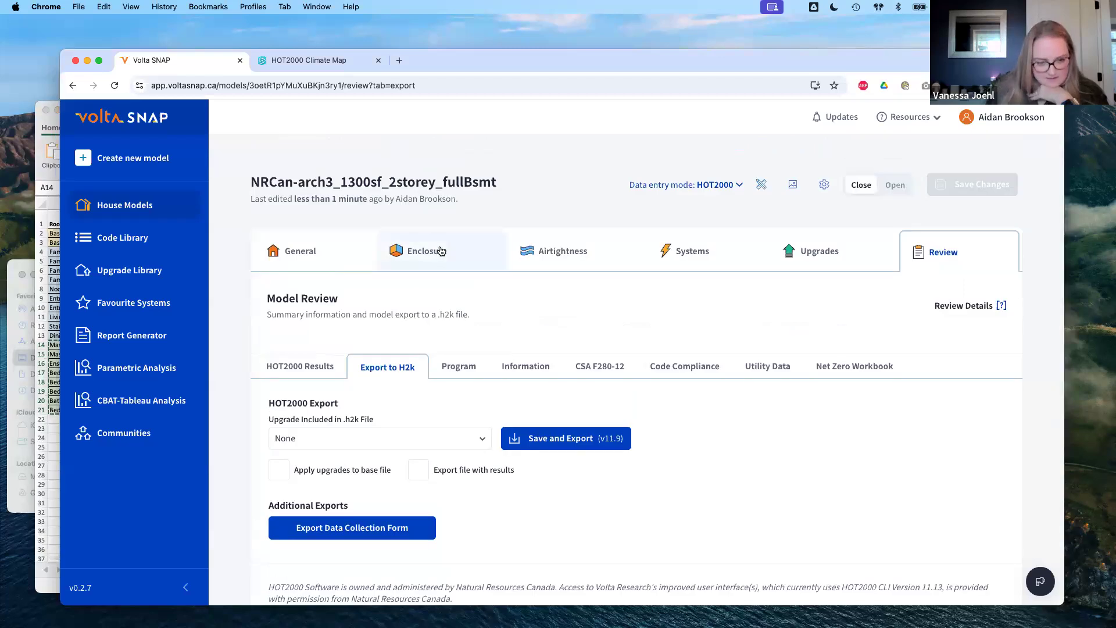
scroll(592, 333, down, 5)
scroll(592, 333, down, 2)
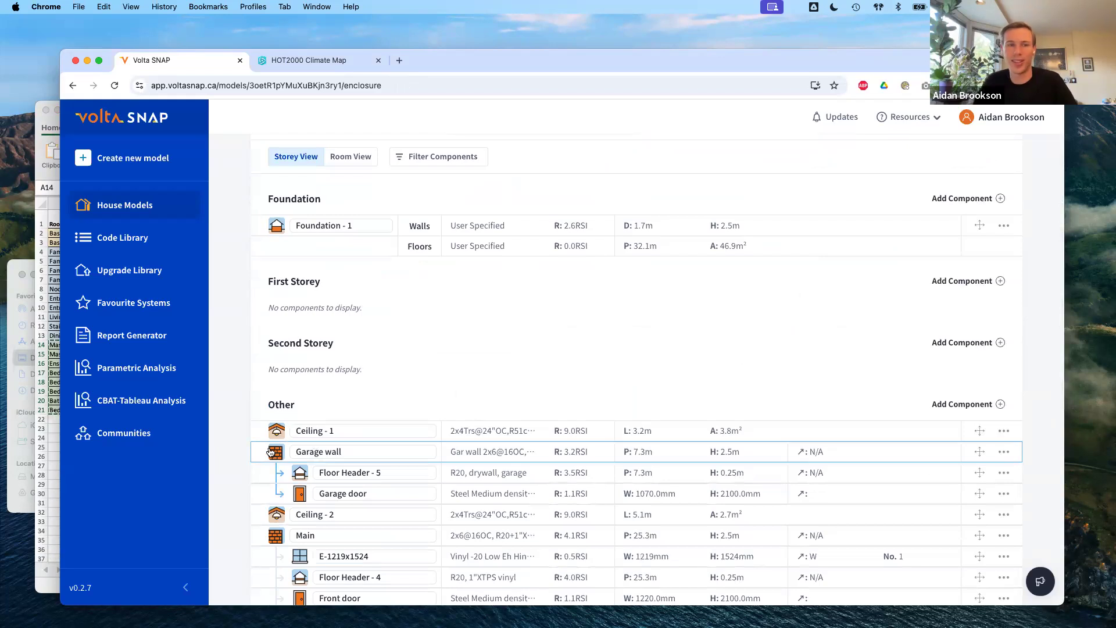
scroll(269, 450, up, 5)
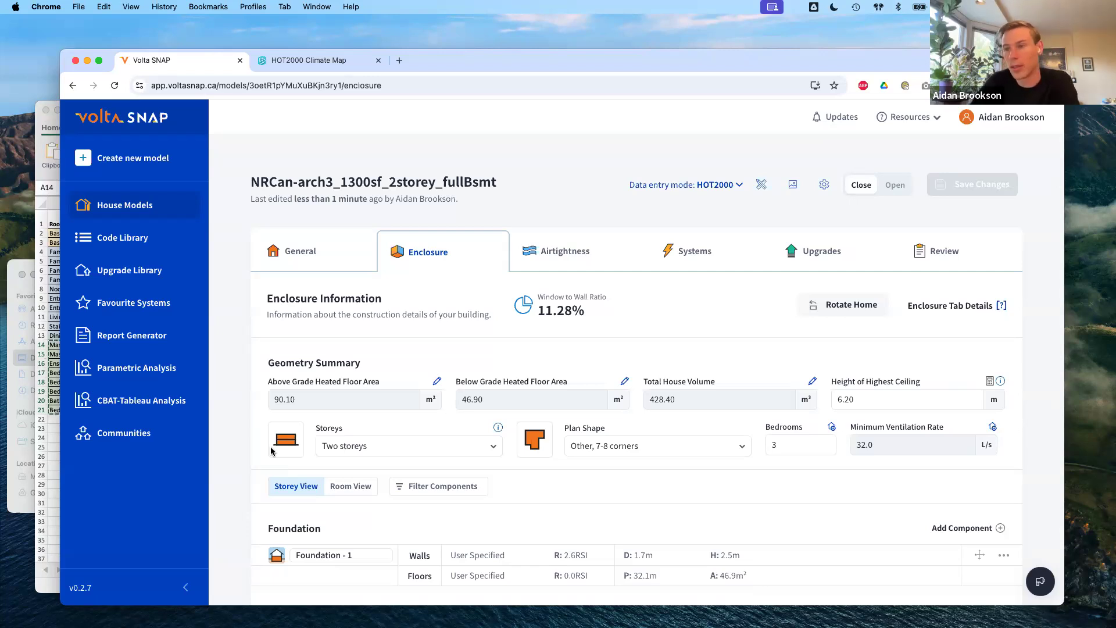
Switch to the webinar presentation in PowerPoint and start the slide show from the closing Thank You slide.
key(ctrl+Up)
click(827, 413)
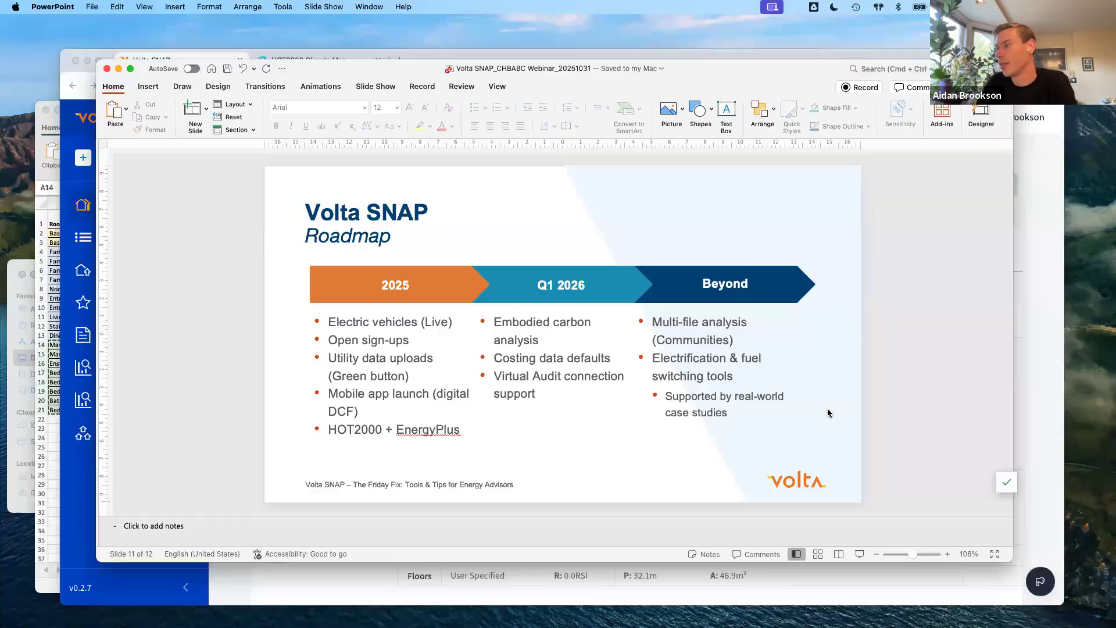
scroll(827, 413, down, 1)
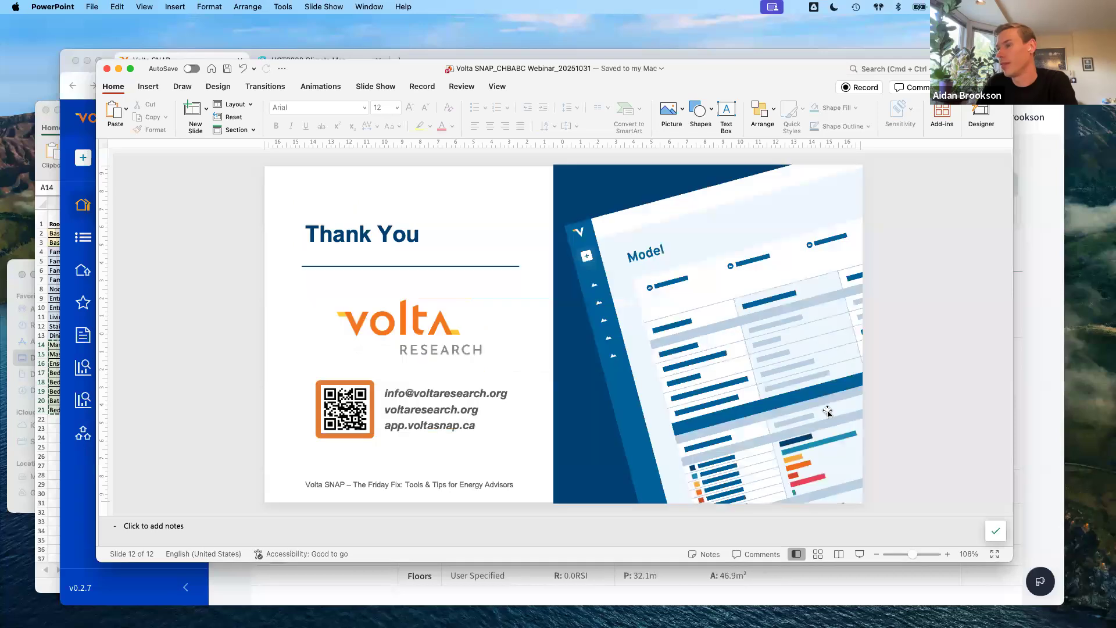
click(859, 554)
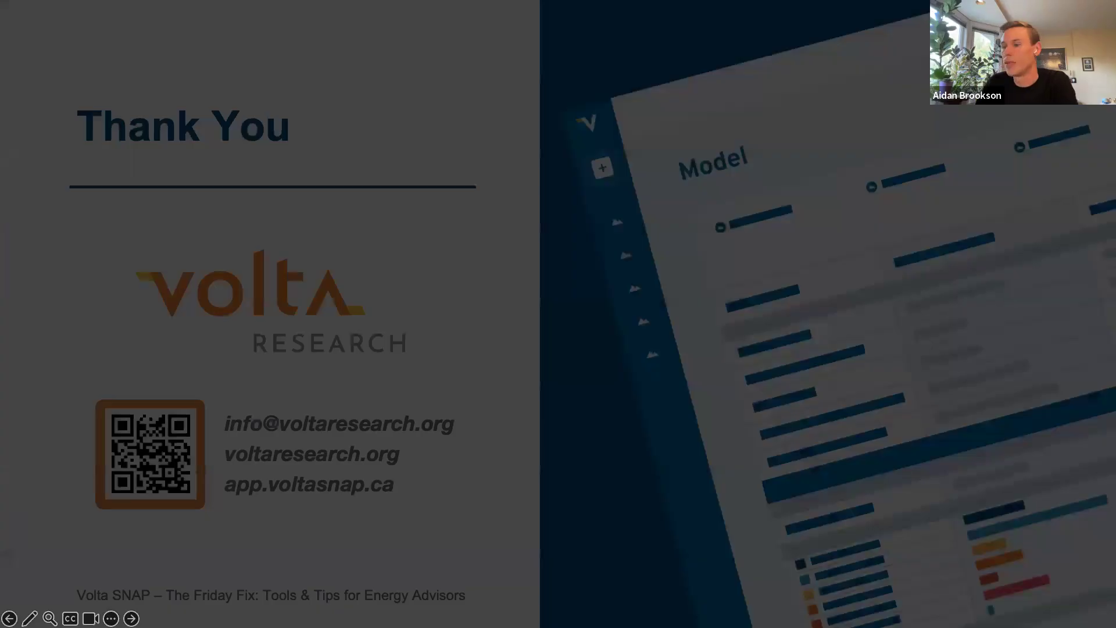